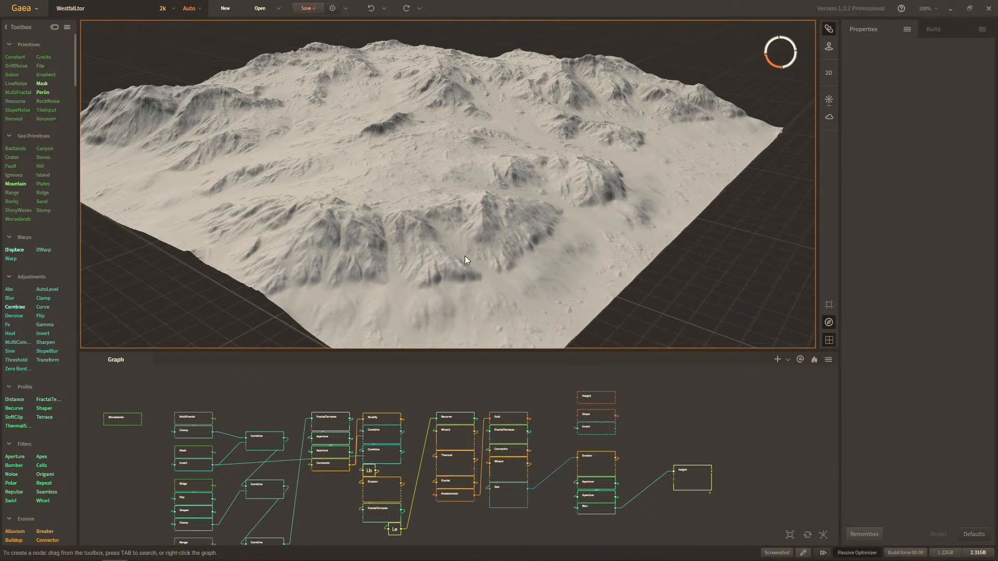
Step: Examine the Westfall node graph and its 3D terrain preview from several angles
middle_click_drag(407, 479, 451, 448)
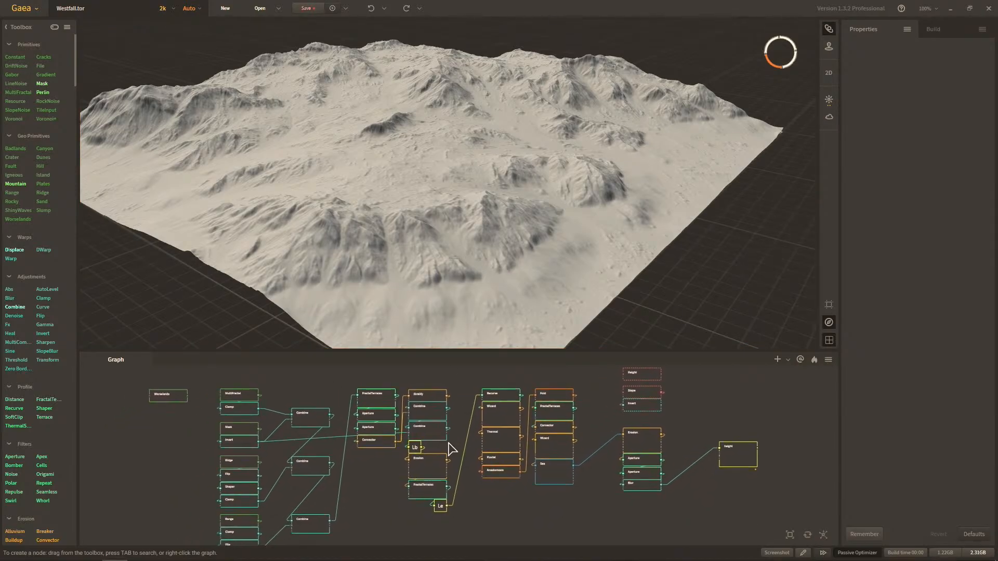
scroll(417, 450, "up", 5)
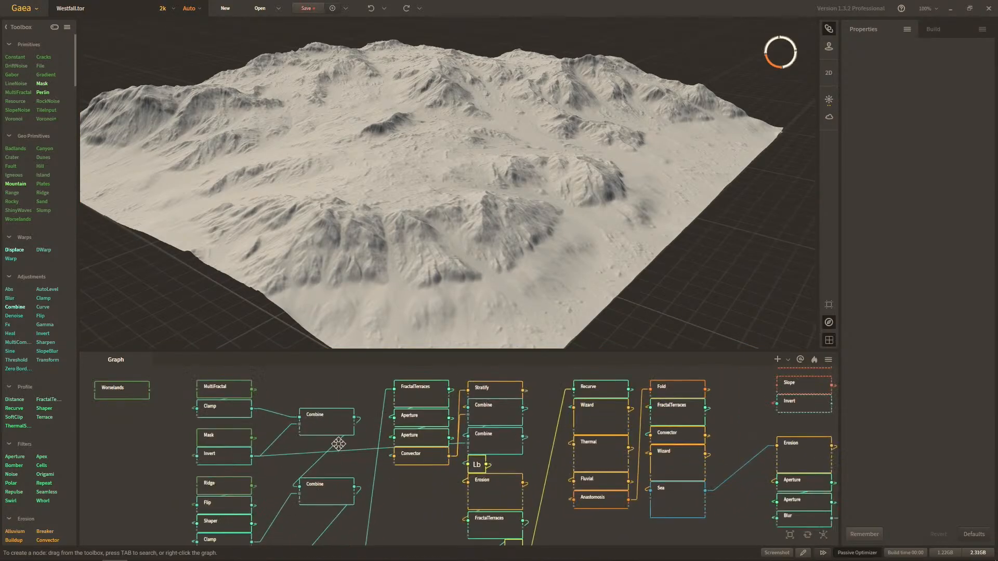
scroll(368, 460, "up", 3)
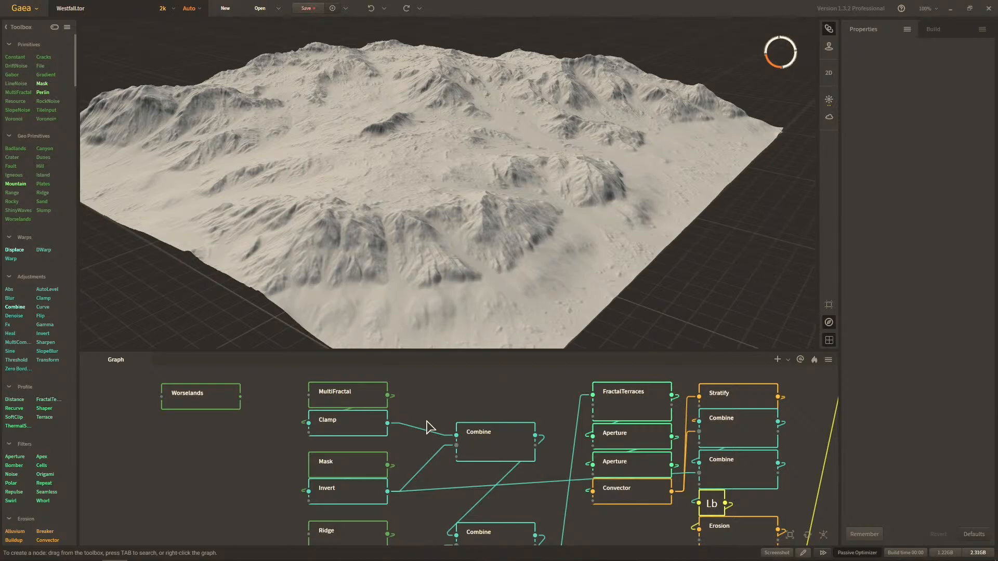
scroll(416, 423, "down", 5)
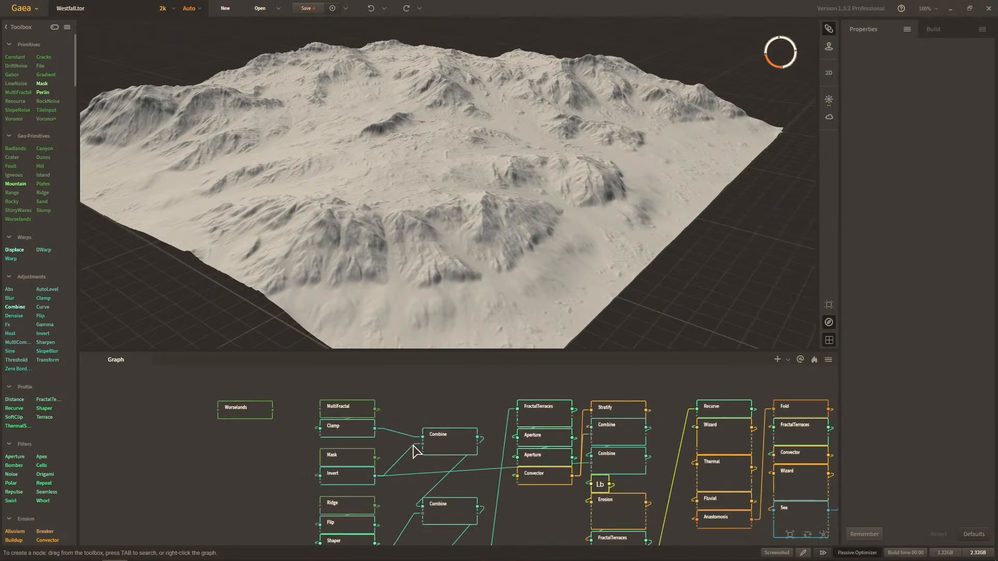
scroll(364, 465, "down", 3)
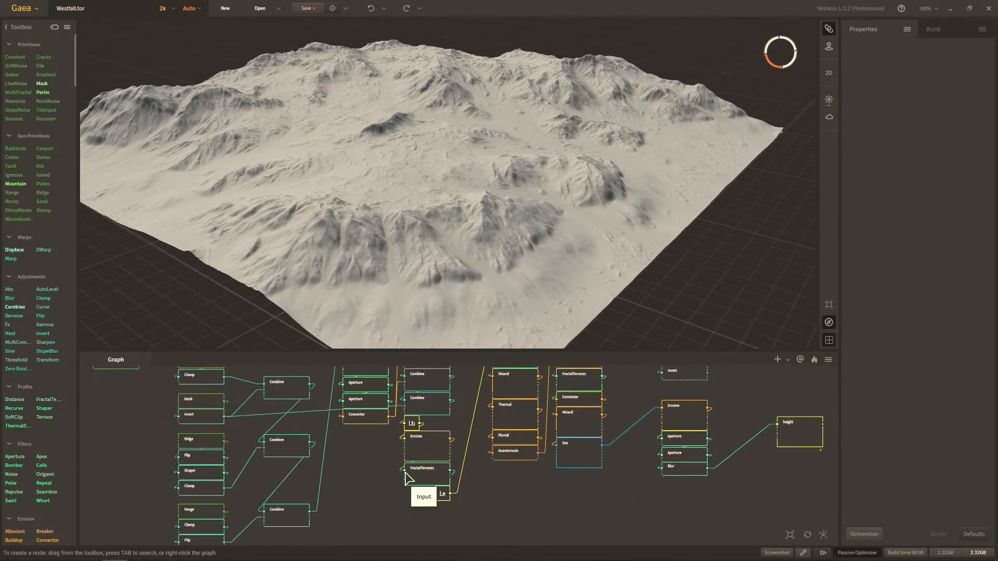
scroll(438, 243, "up", 3)
left_click_drag(435, 242, 407, 229)
scroll(347, 225, "down", 5)
scroll(408, 217, "up", 5)
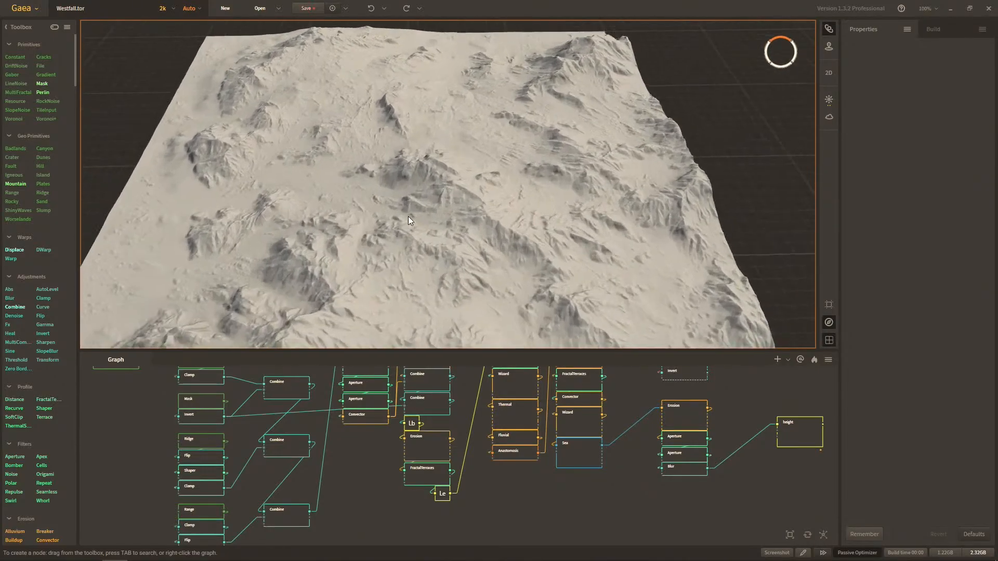
scroll(407, 217, "down", 5)
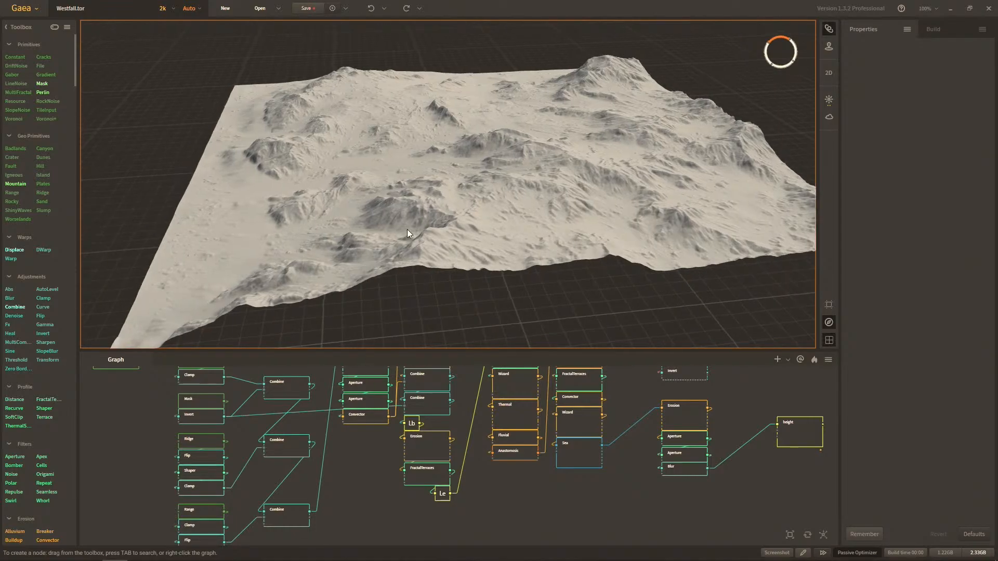
Step: Switch to Noggit and open the AzerothCmb01 project
key("alt+Tab")
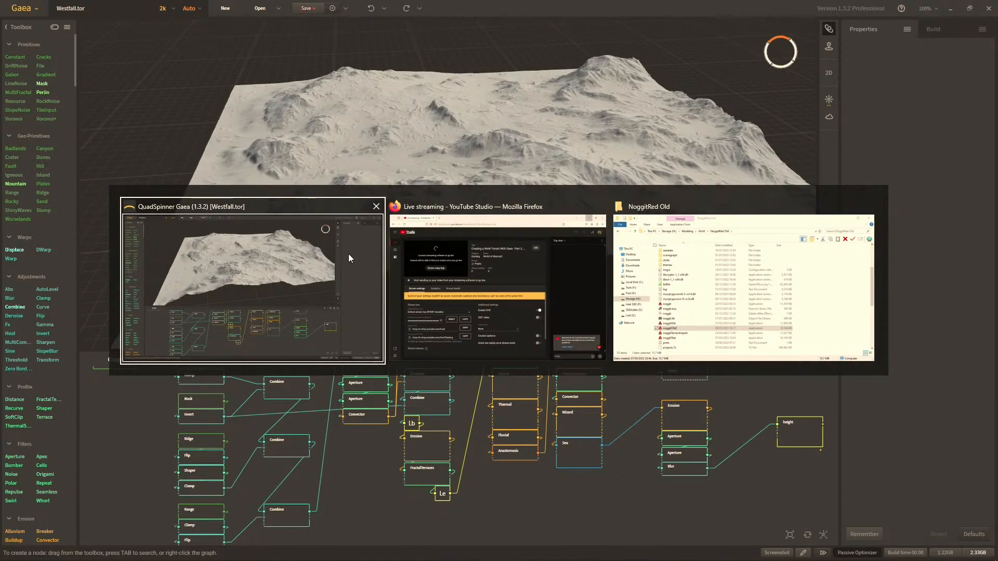
left_click(348, 254)
key("super+d")
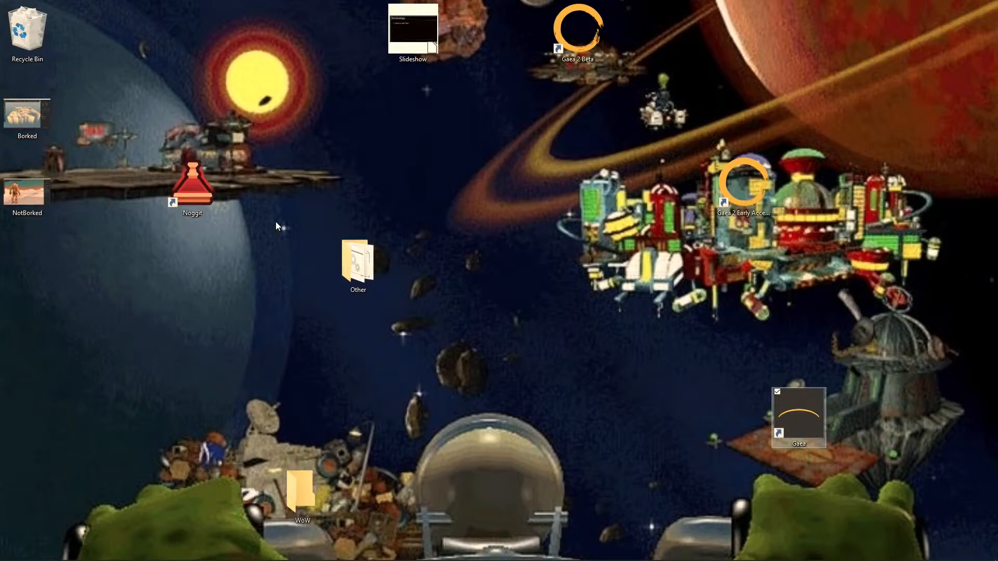
double_click(217, 201)
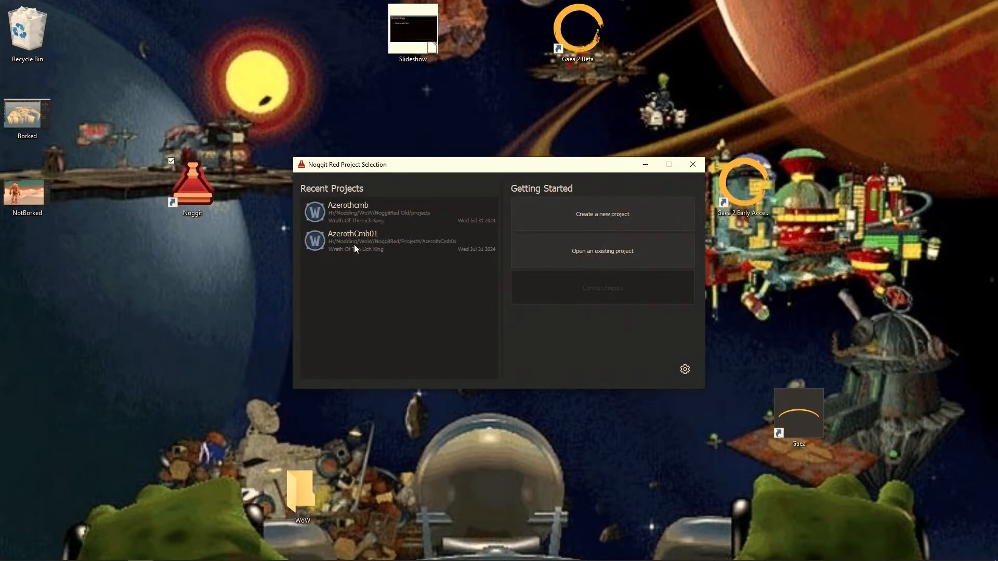
double_click(406, 243)
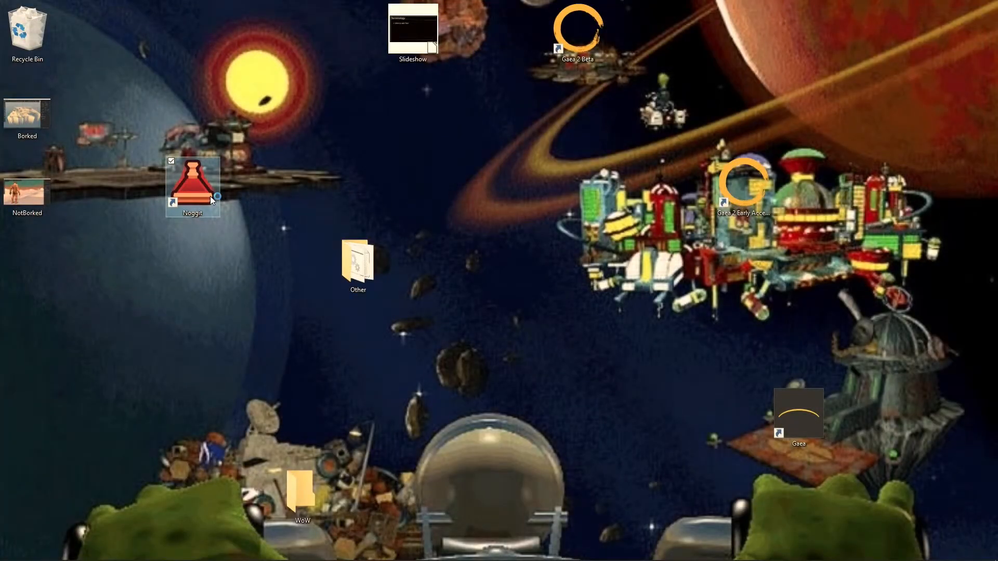
double_click(210, 196)
double_click(397, 248)
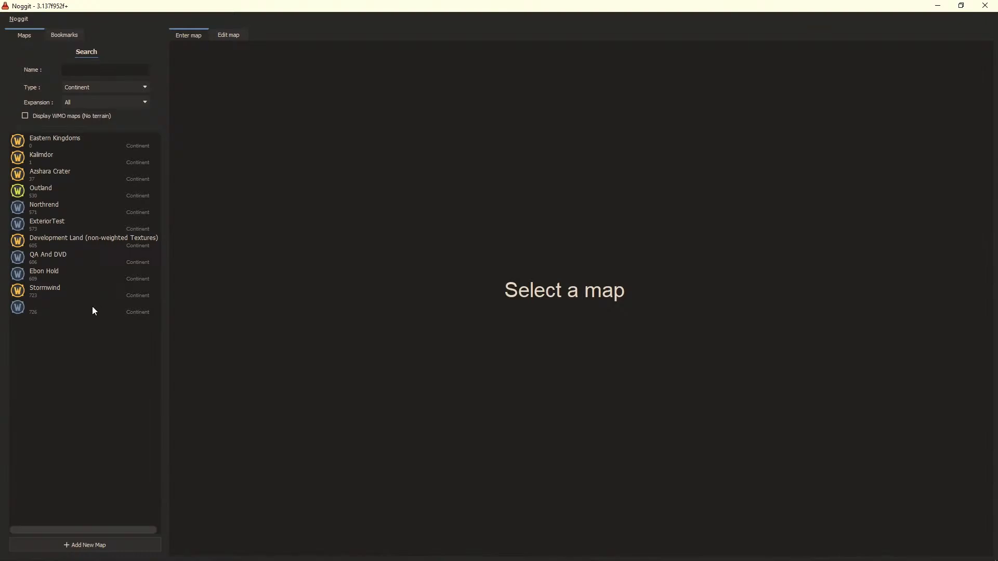
Step: Enter the unnamed continent map at the end of the list and load all of its tiles
left_click(92, 311)
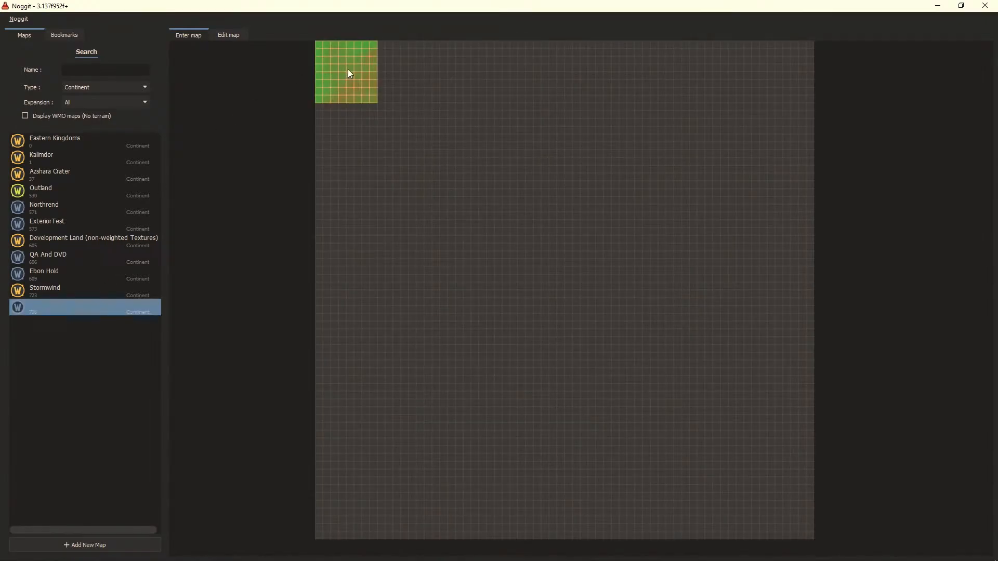
left_click(343, 100)
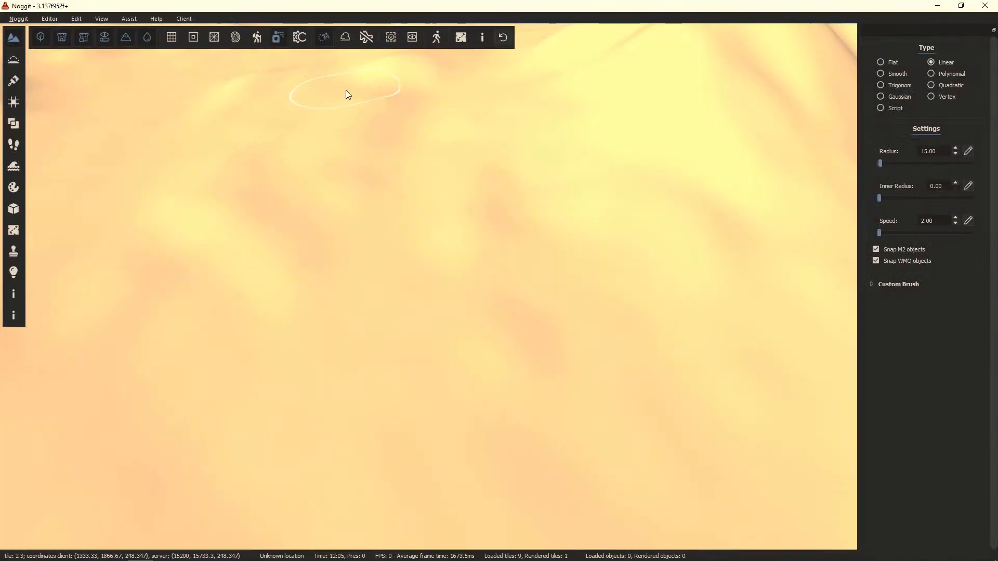
left_click(128, 19)
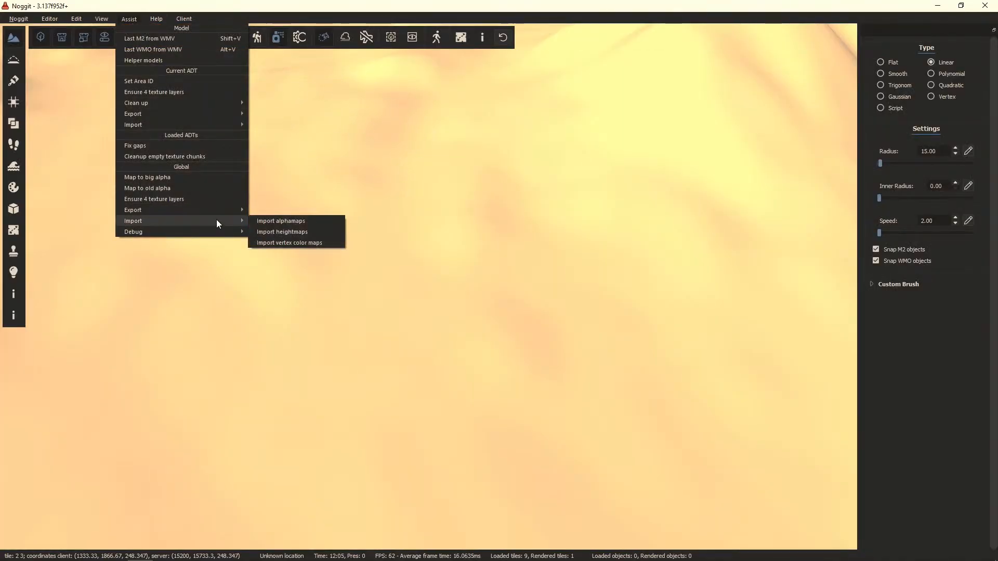
mouse_move(227, 231)
left_click(259, 232)
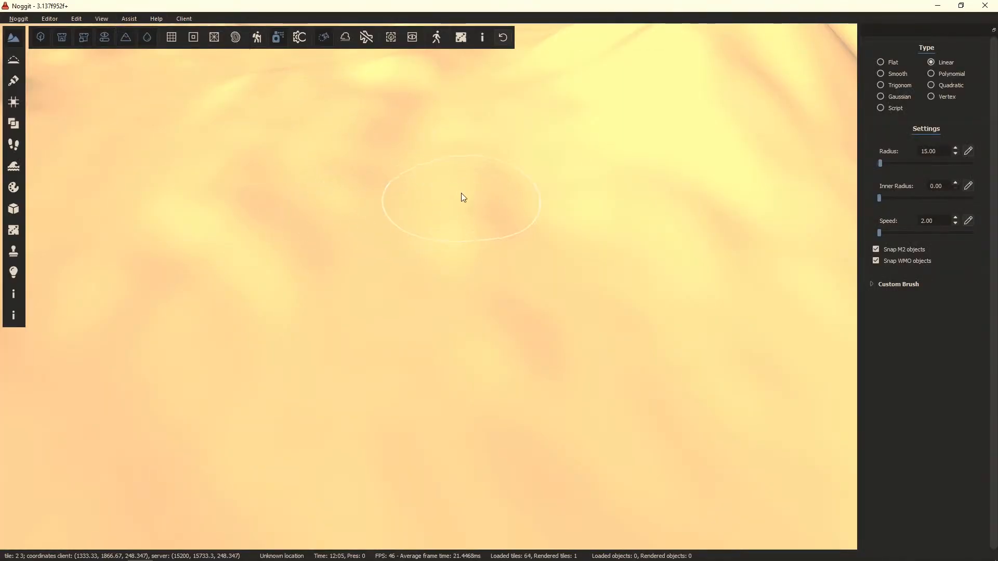
Step: Pull the camera back over the terrain and advance the time of day to 4:05
key("s")
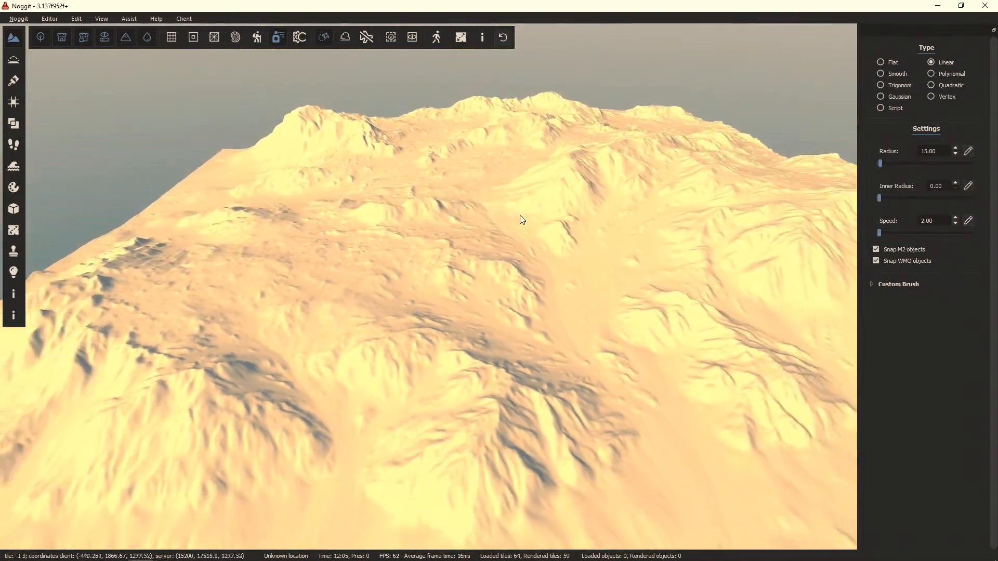
right_click_drag(521, 219, 423, 248)
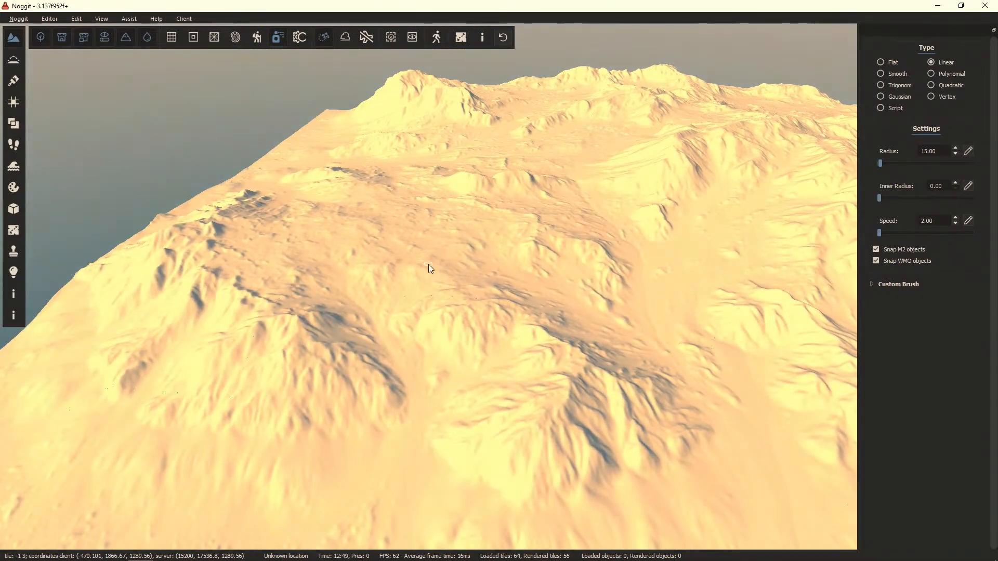
key("n")
key("n")
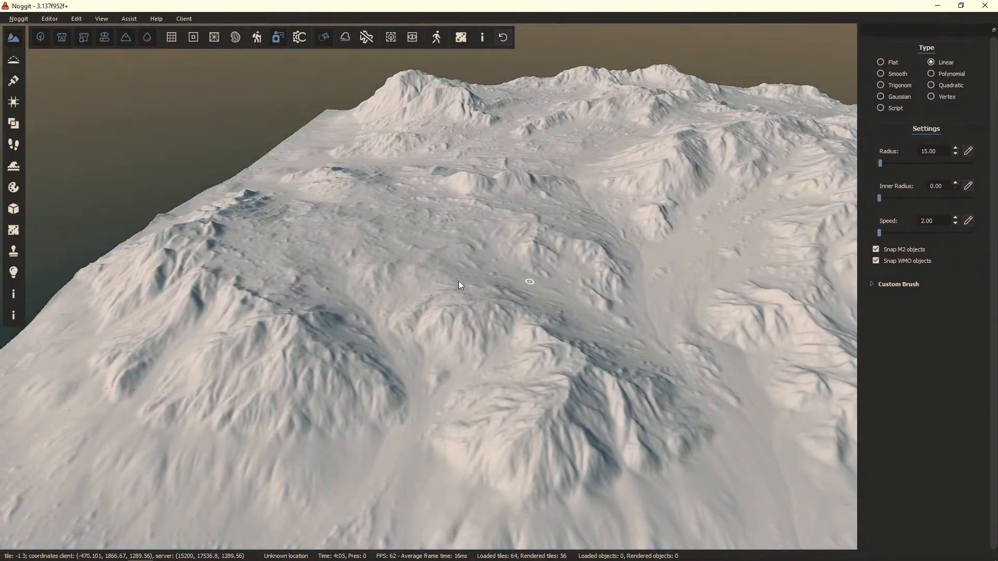
Step: Fly around the imported terrain and examine its mountains, valleys and edges from near and far
key("d")
right_click_drag(458, 281, 556, 300)
key("w")
key("s")
key("w")
key("s")
right_click_drag(385, 159, 627, 137)
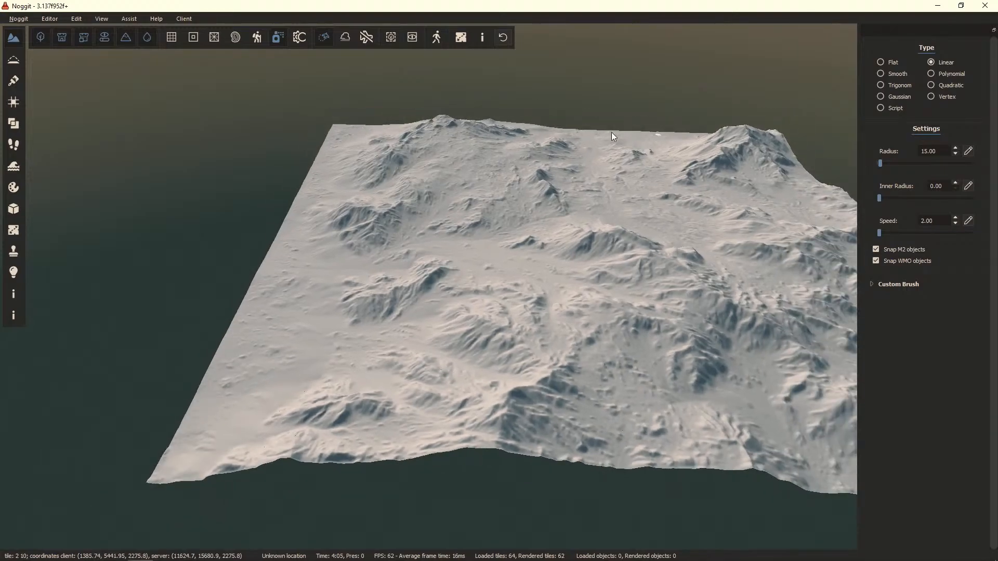
key("s")
right_click_drag(353, 197, 522, 195)
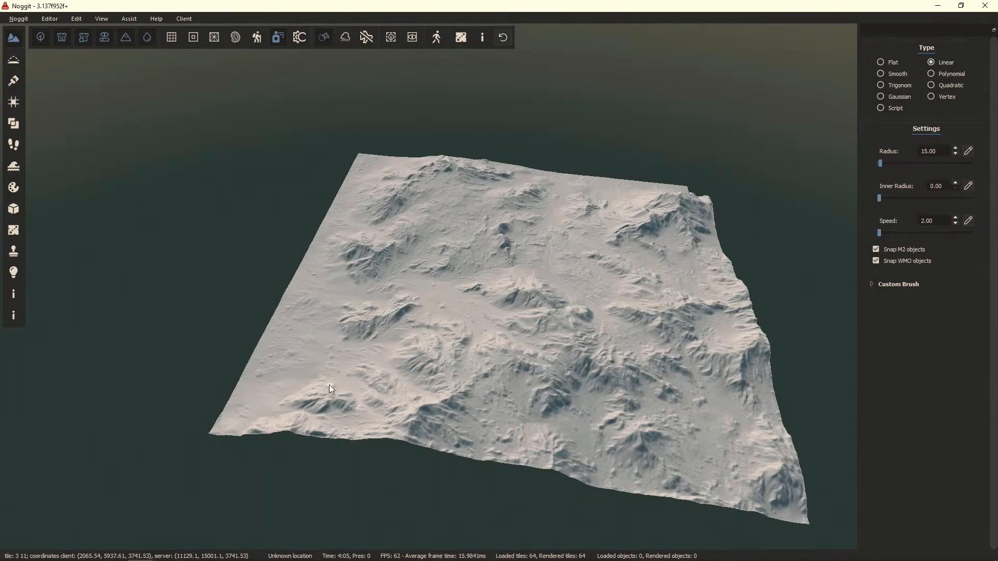
key("s")
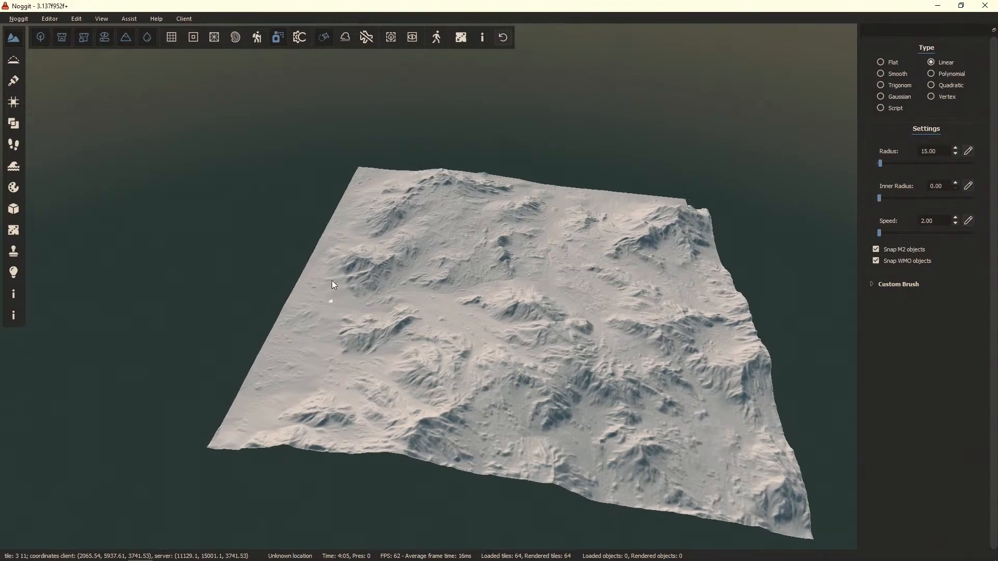
key("w")
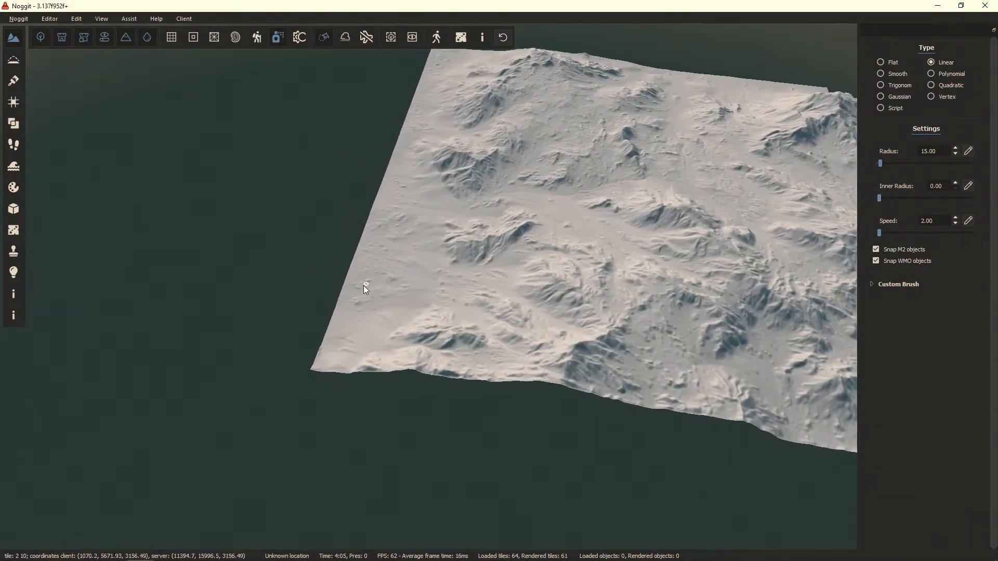
mouse_move(523, 285)
right_mouse_down()
mouse_move(502, 227)
mouse_move(518, 301)
mouse_move(510, 236)
mouse_move(535, 191)
mouse_move(189, 279)
mouse_move(444, 194)
mouse_move(621, 200)
mouse_move(639, 234)
mouse_move(594, 301)
mouse_move(575, 308)
mouse_move(582, 219)
mouse_move(623, 110)
mouse_move(526, 246)
mouse_move(557, 231)
mouse_move(488, 249)
mouse_move(497, 248)
right_mouse_up()
key("s")
key("w")
right_click_drag(424, 284, 289, 274)
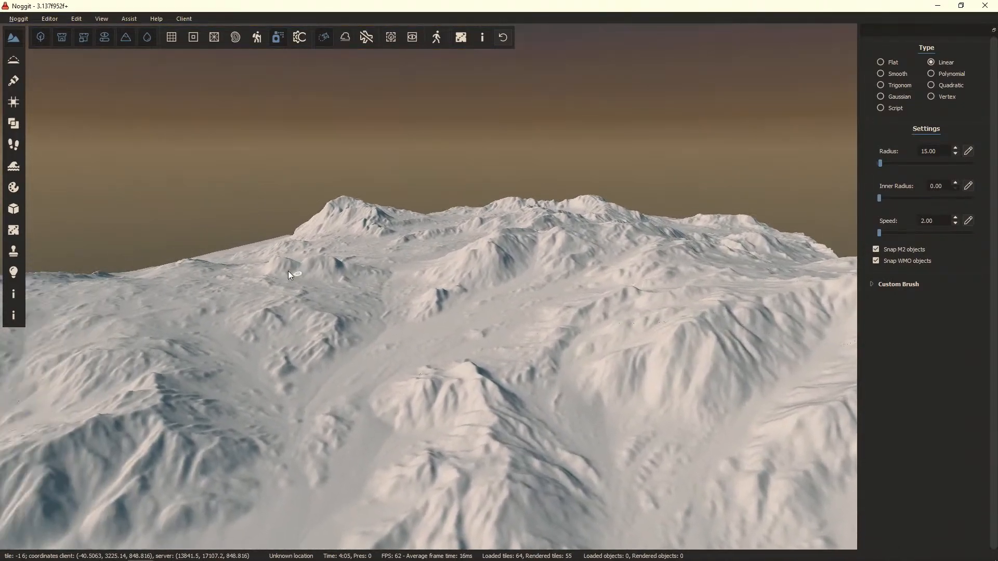
mouse_move(369, 273)
right_mouse_down()
mouse_move(413, 239)
mouse_move(414, 252)
mouse_move(425, 210)
mouse_move(475, 350)
mouse_move(423, 306)
mouse_move(387, 332)
mouse_move(425, 283)
mouse_move(438, 284)
mouse_move(367, 276)
right_mouse_up()
right_click_drag(627, 348, 354, 247)
right_click_drag(568, 258, 416, 239)
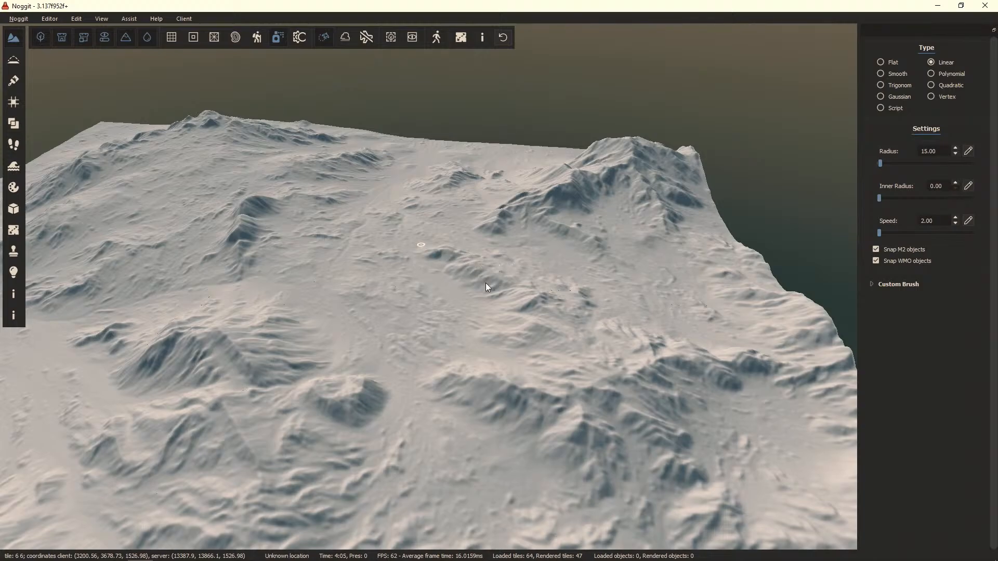
right_click_drag(410, 228, 486, 245)
Step: Leave the current map and open the Azerothcmb project
left_click(19, 18)
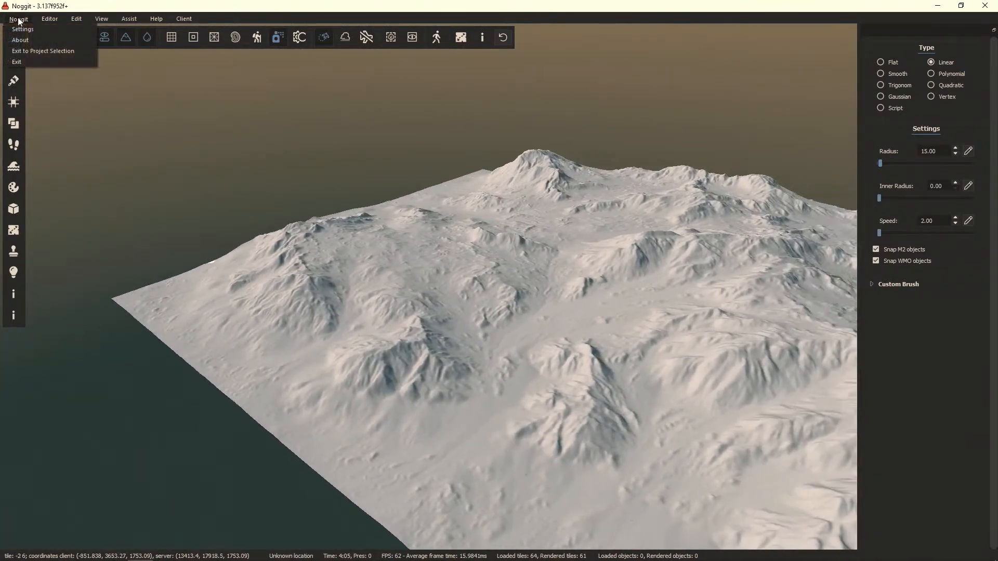
left_click(30, 61)
left_click(465, 307)
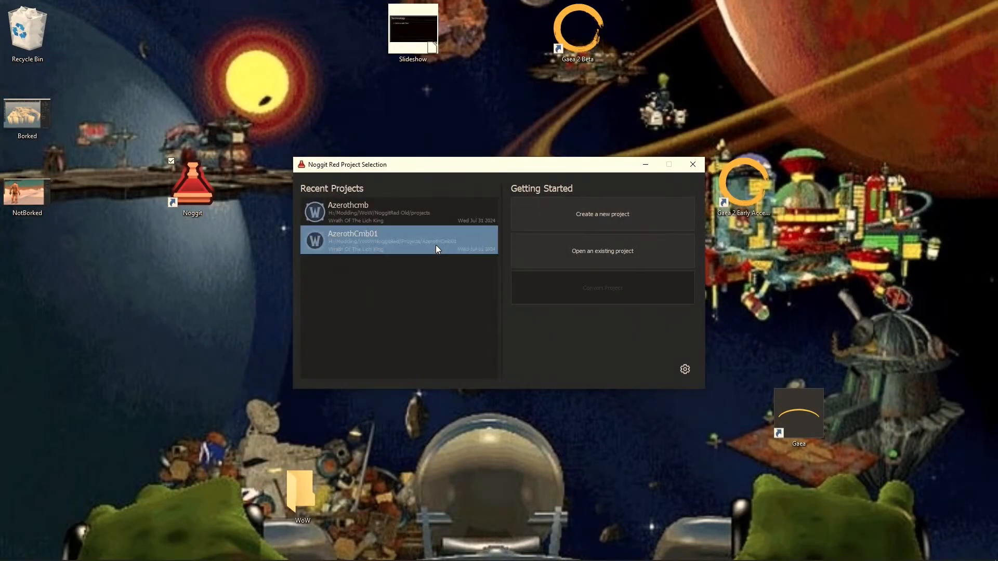
double_click(394, 217)
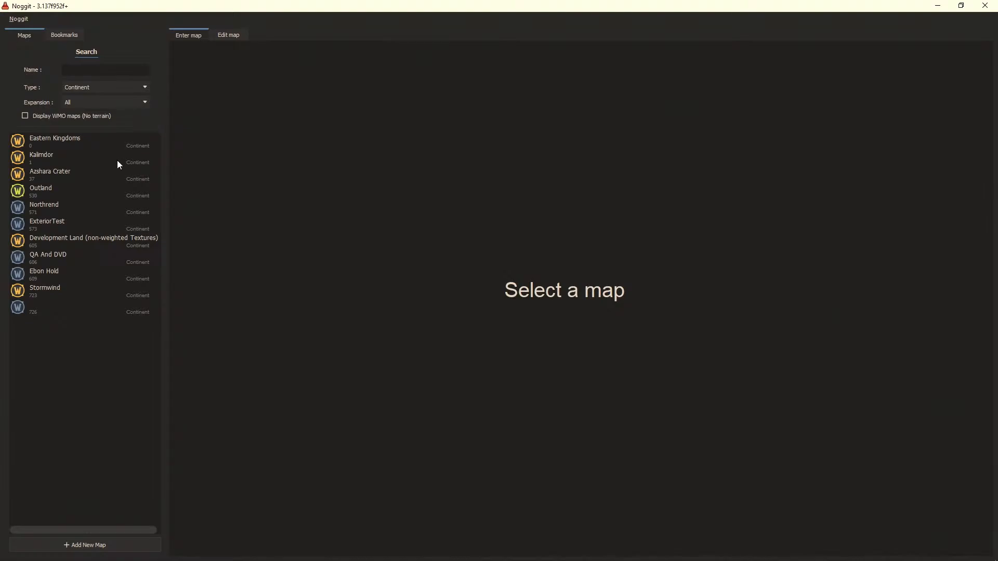
Step: Preview Kalimdor, enter the Eastern Kingdoms map near Dun Morogh, and load all of its tiles
left_click(73, 154)
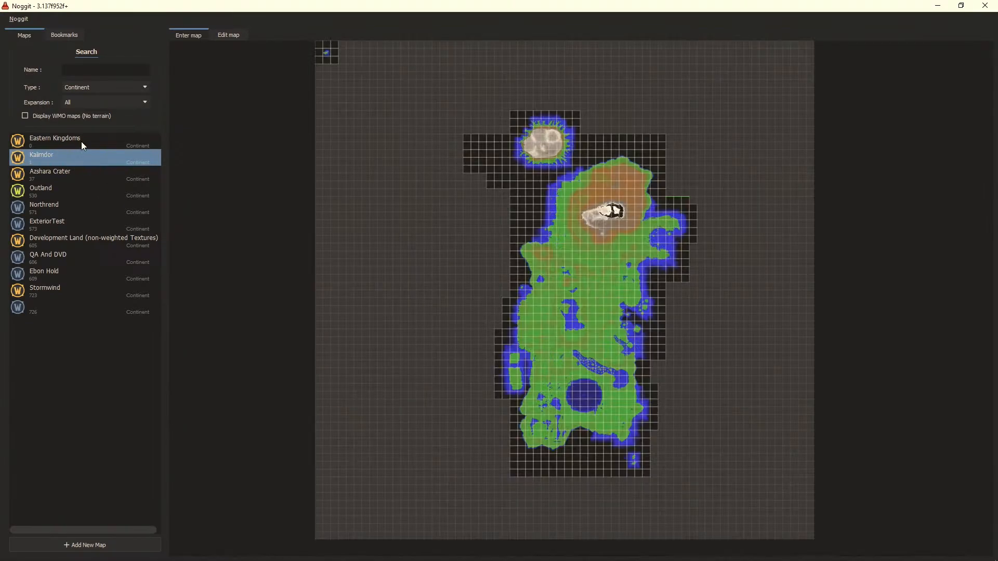
left_click(81, 141)
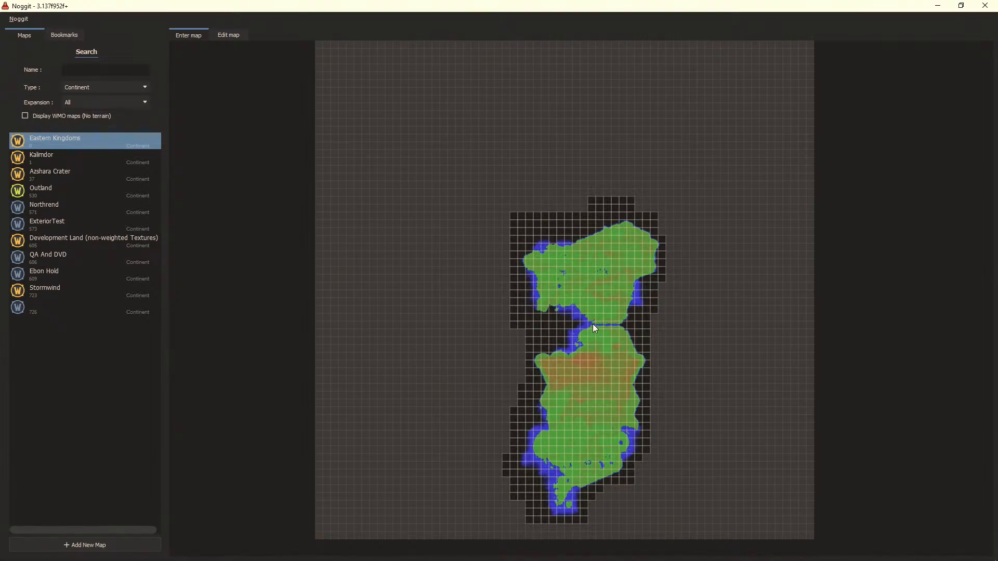
left_click(662, 307)
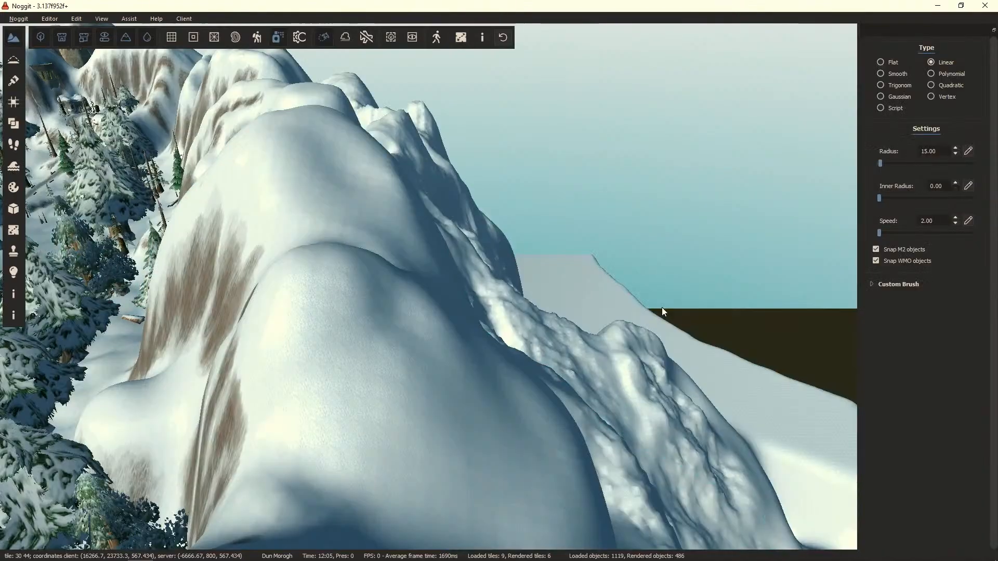
left_click(129, 19)
mouse_move(167, 229)
left_click(274, 233)
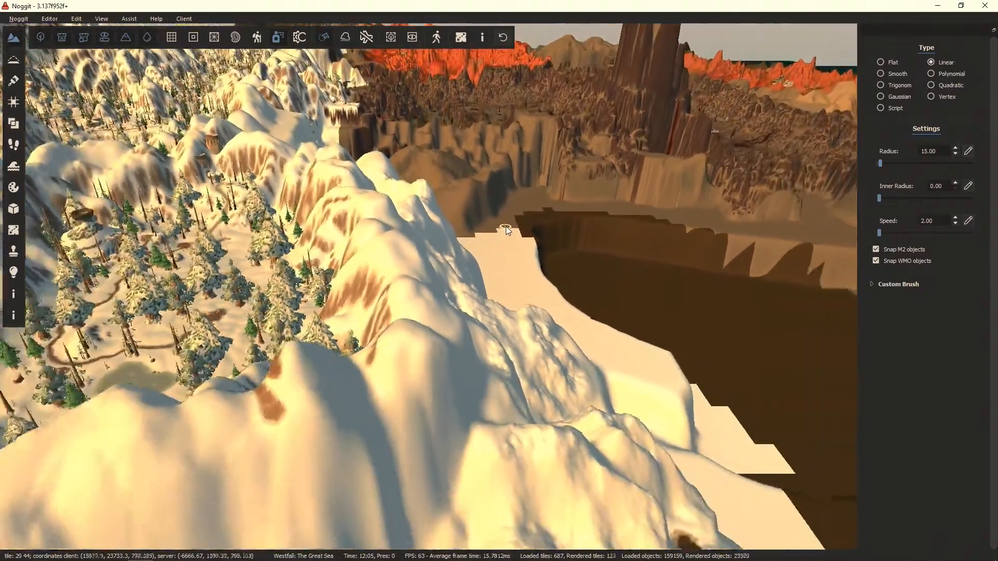
Step: Fly to Westfall and examine its coastline, cliffs, roads and inland terrain from several sides
right_click_drag(507, 226, 575, 320)
key("w")
key("s")
right_click_drag(305, 321, 332, 334)
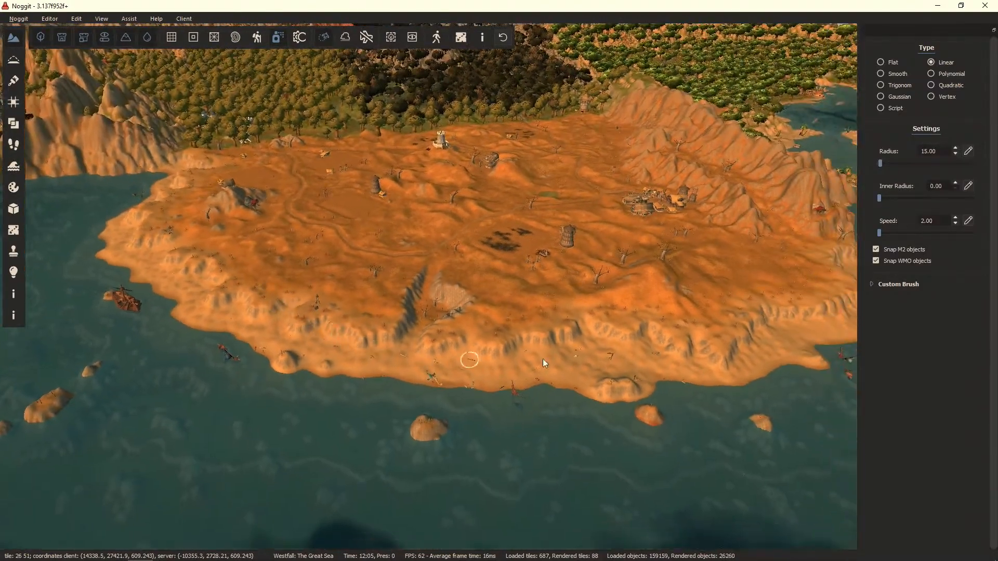
right_click_drag(569, 356, 235, 289)
key("w")
right_click_drag(628, 272, 550, 264)
key("s")
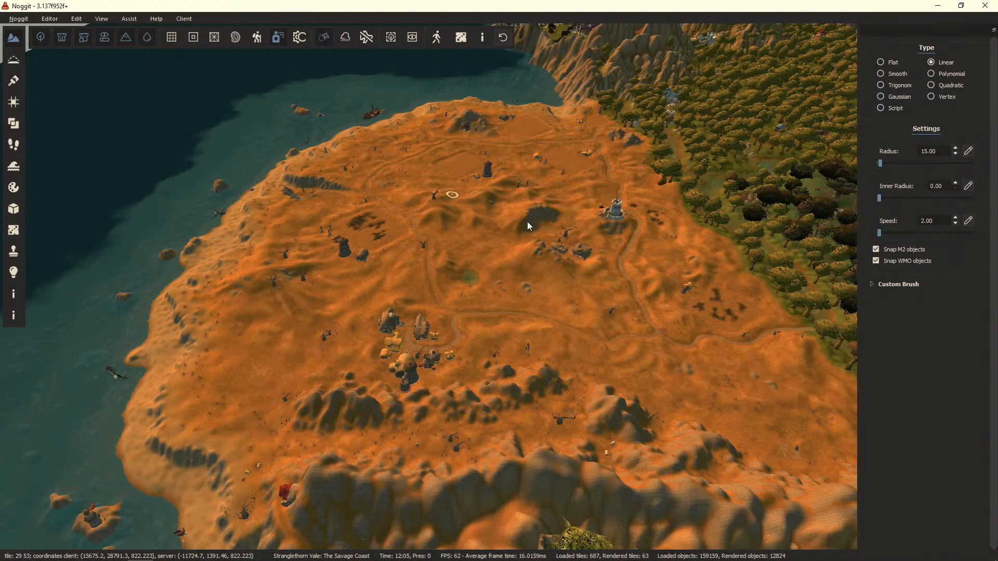
right_click_drag(609, 274, 604, 304)
left_click_drag(462, 202, 469, 199)
right_click_drag(469, 199, 619, 281)
key("w")
key("a")
left_click(527, 238, "shift")
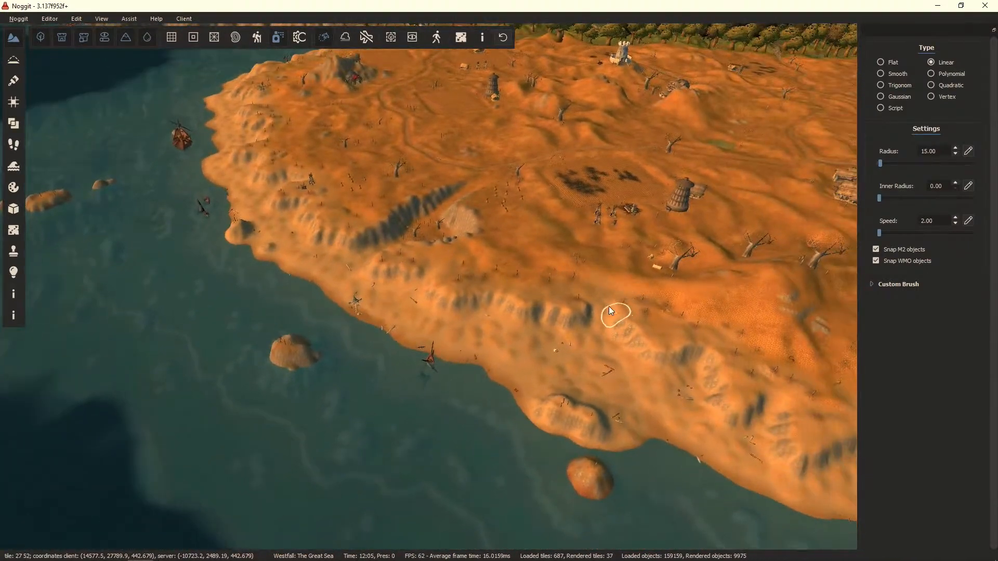
Step: Fly south along the Westfall coast and look back over its inland roads, fields and rocky southern ridge
right_click_drag(587, 321, 573, 314)
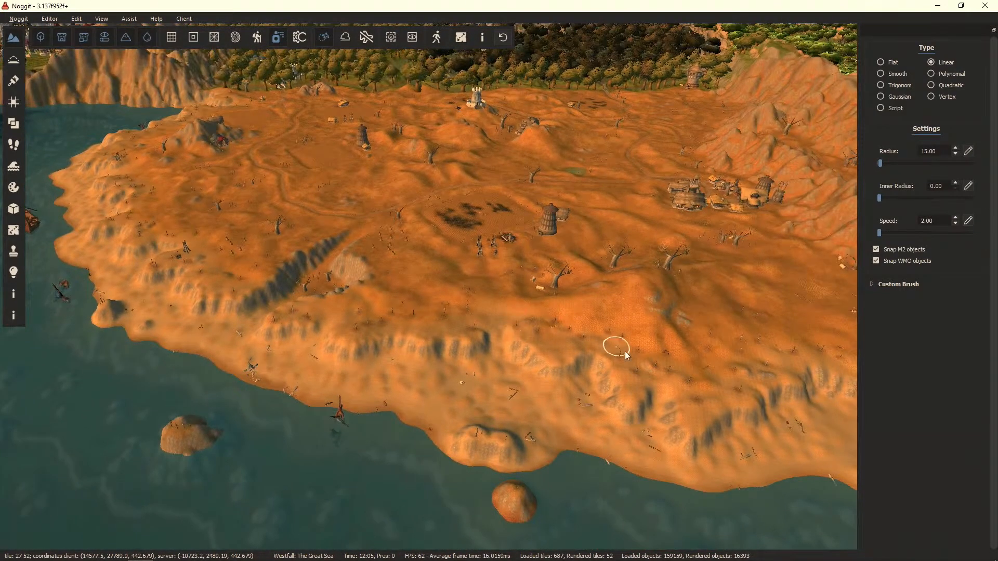
key("d")
right_click_drag(745, 388, 468, 368)
key("w")
key("s")
right_click_drag(494, 242, 444, 248)
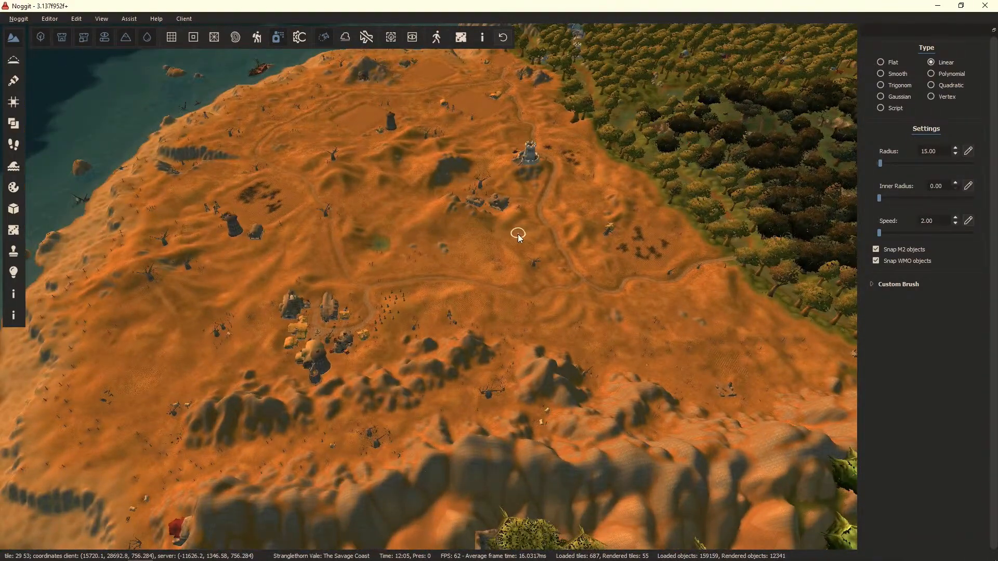
right_click_drag(519, 234, 486, 264)
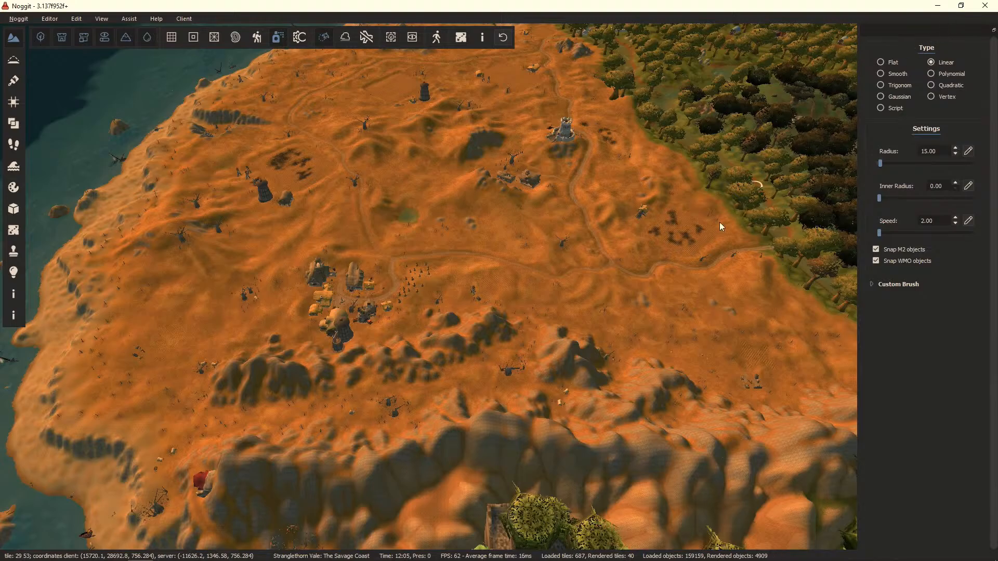
Step: Close the Eastern Kingdoms map in Noggit and switch to the Westfall.tor project in Gaea
left_click(985, 5)
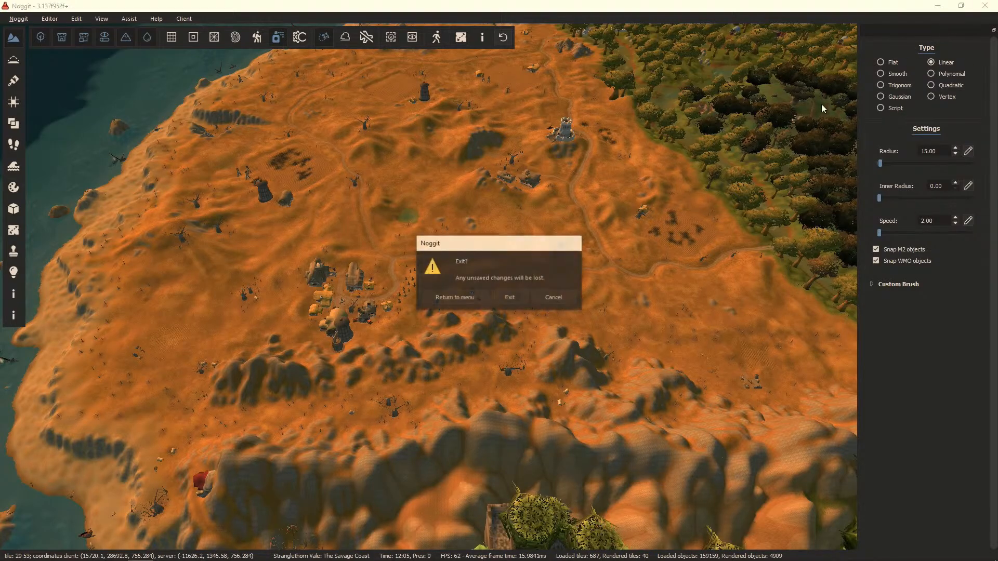
left_click(560, 281)
key("alt+F4")
key("alt+Tab")
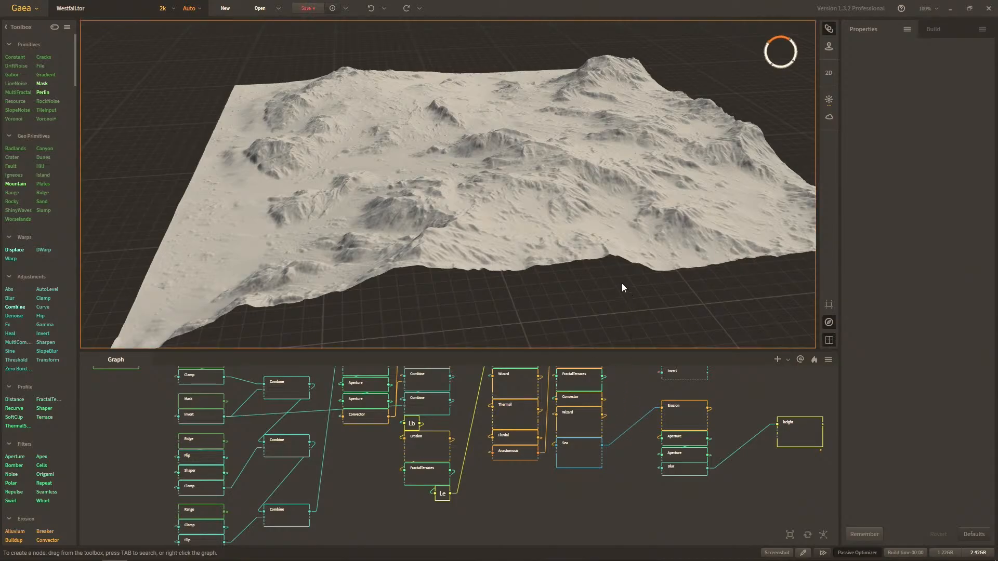
Step: Examine the finished Westfall terrain in Gaea's 3D preview from several angles
left_click_drag(585, 264, 560, 262)
left_click_drag(540, 208, 622, 157)
left_click_drag(677, 212, 544, 189)
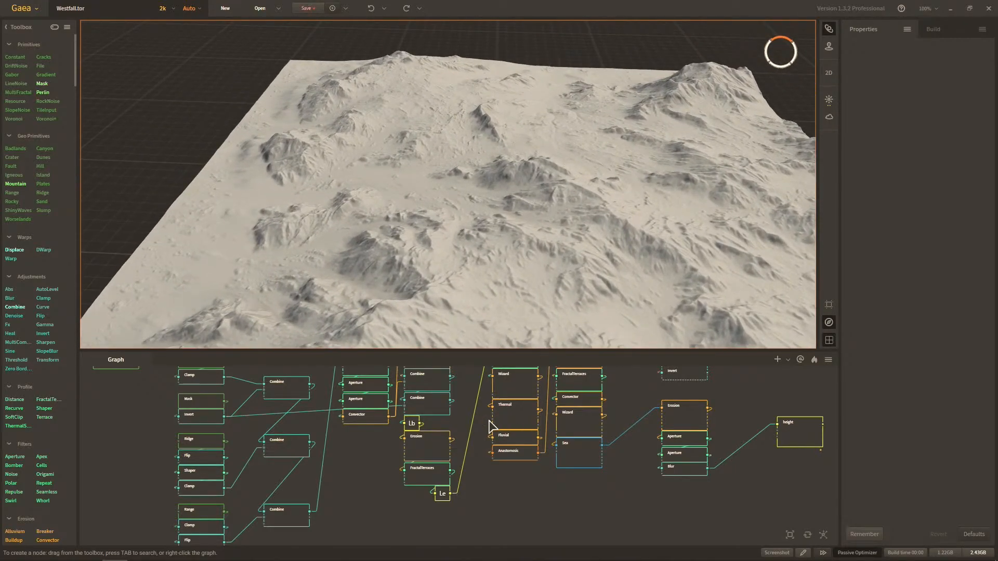
Step: Enlarge the graph area and frame the node network from the Worselands and MultiFractal nodes onward
middle_click_drag(384, 454, 447, 503)
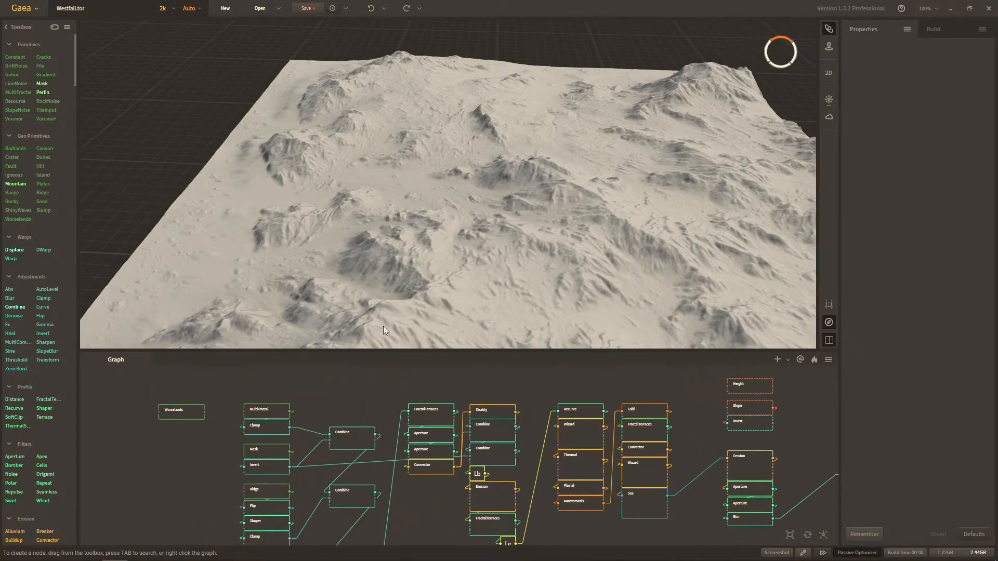
middle_click_drag(350, 403, 363, 392)
scroll(369, 413, "up", 1)
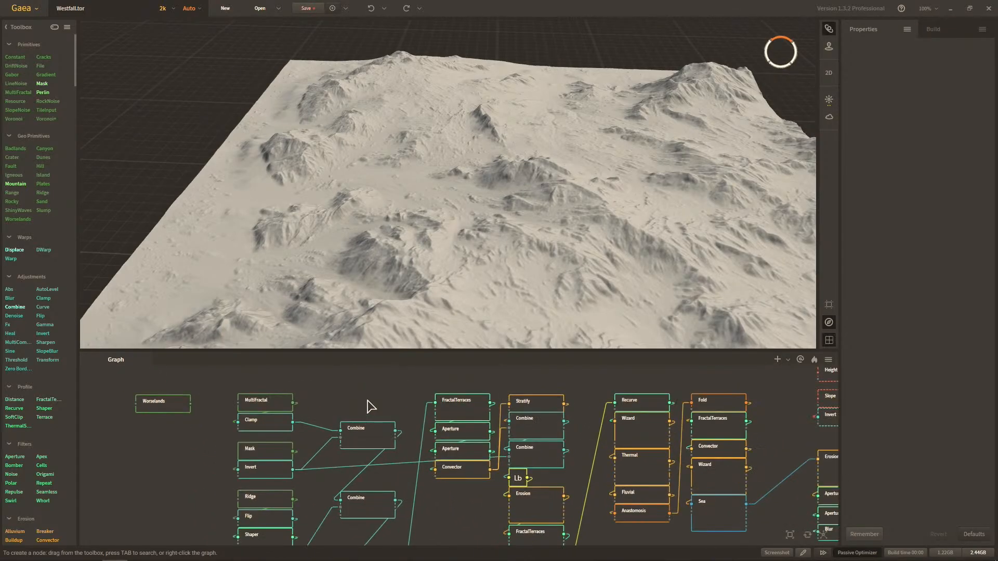
left_click_drag(374, 350, 375, 227)
middle_click_drag(383, 363, 434, 391)
left_click_drag(259, 270, 347, 553)
left_click(337, 283)
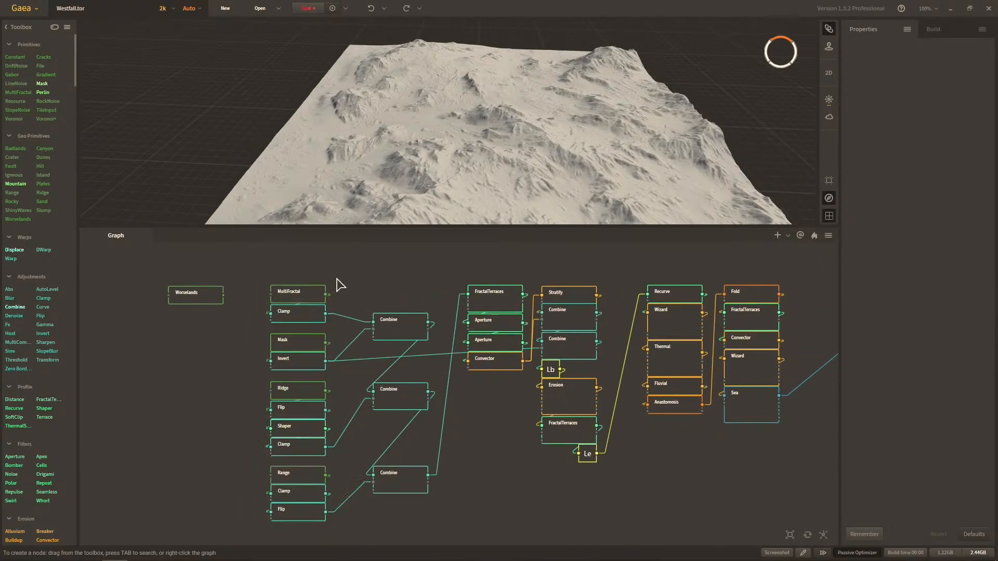
Step: Preview the MultiFractal, Ridge and Range source nodes and bring the whole node graph into view
left_click(312, 296)
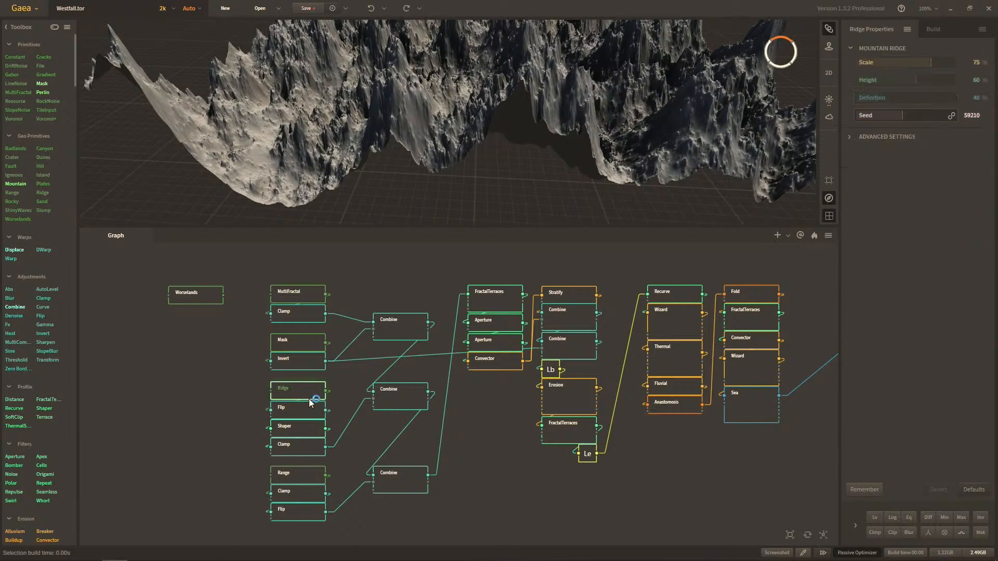
left_click(312, 473)
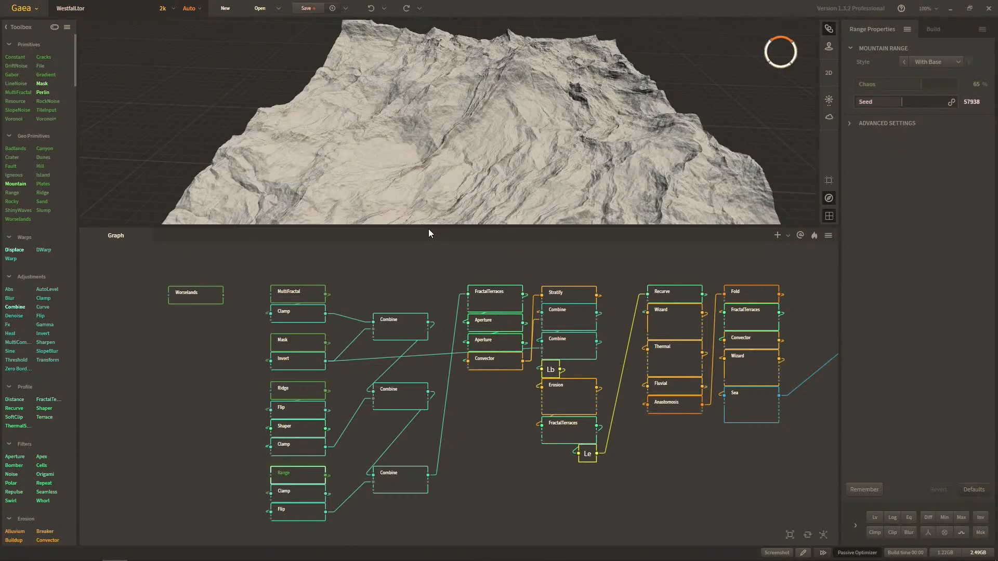
left_click_drag(430, 233, 440, 263)
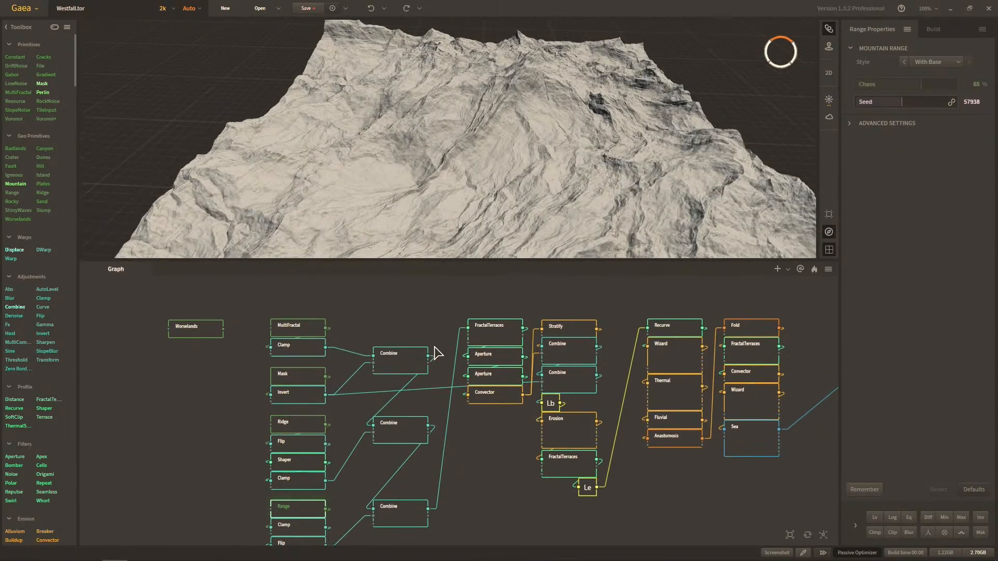
scroll(463, 428, "down", 2)
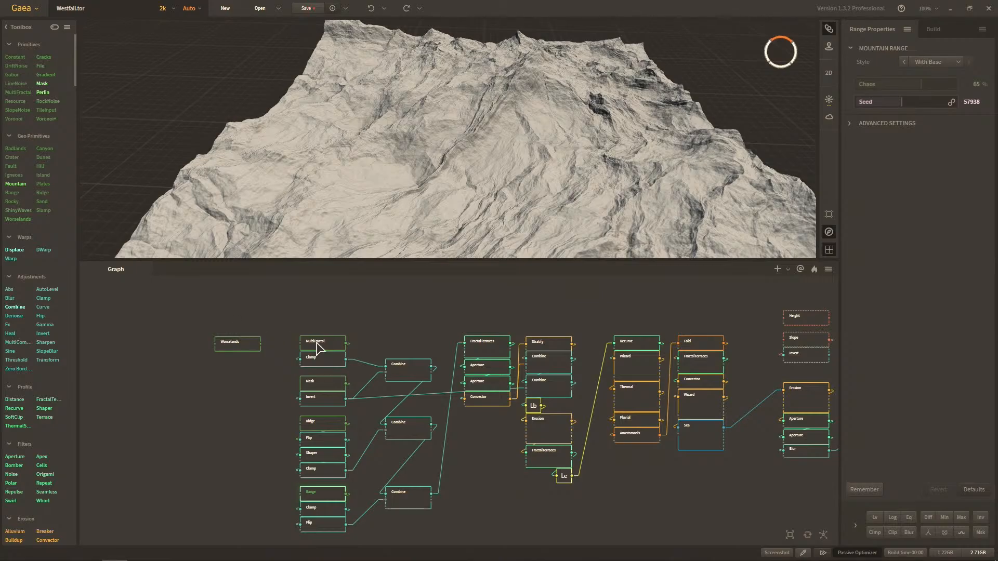
mouse_move(17, 149)
middle_click_drag(655, 416, 597, 416)
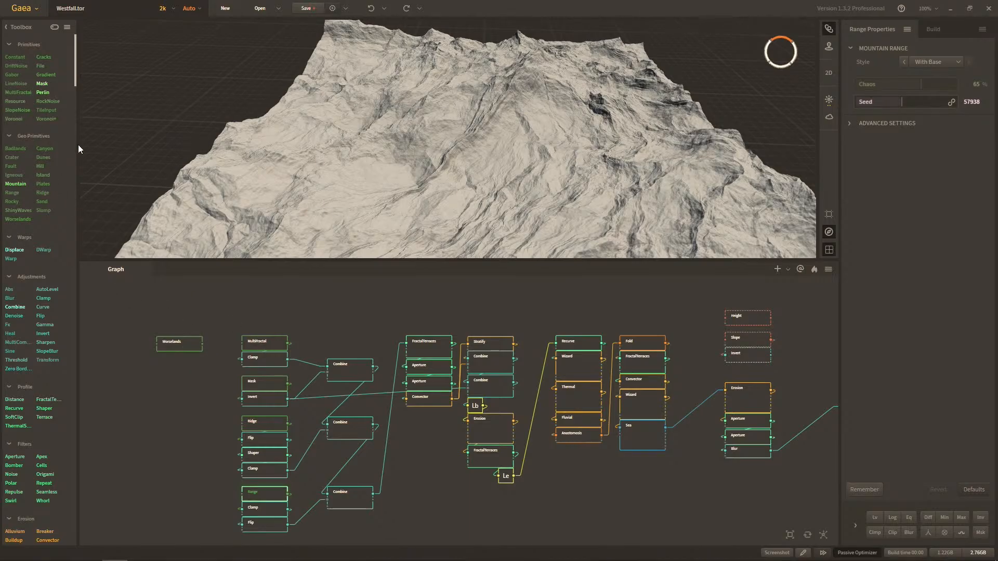
Step: Compare the raw MultiFractal terrain with the output of its Clamp node
left_click(264, 343)
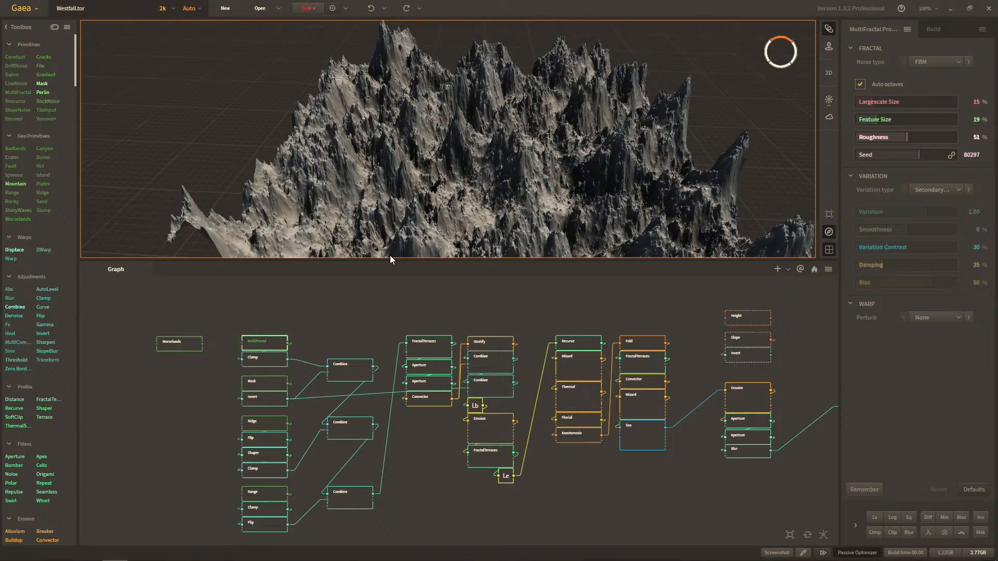
left_click_drag(388, 263, 385, 297)
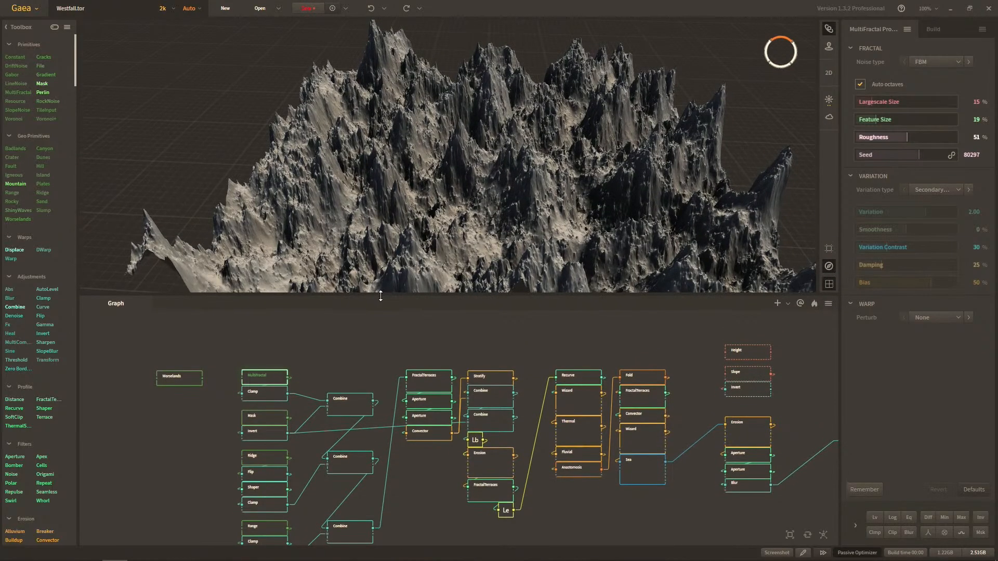
scroll(647, 126, "down", 3)
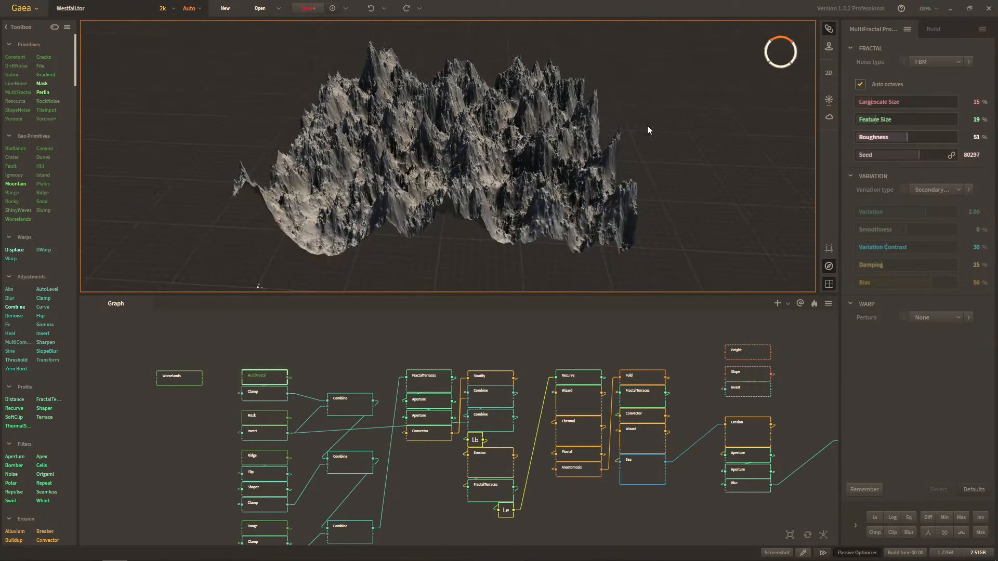
scroll(652, 141, "up", 5)
left_click(272, 397)
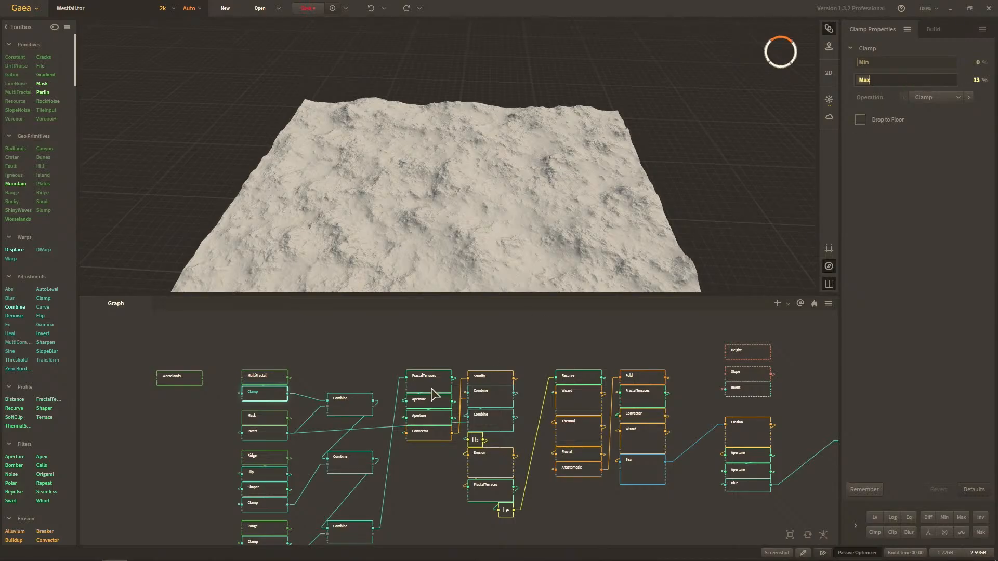
left_click(276, 382)
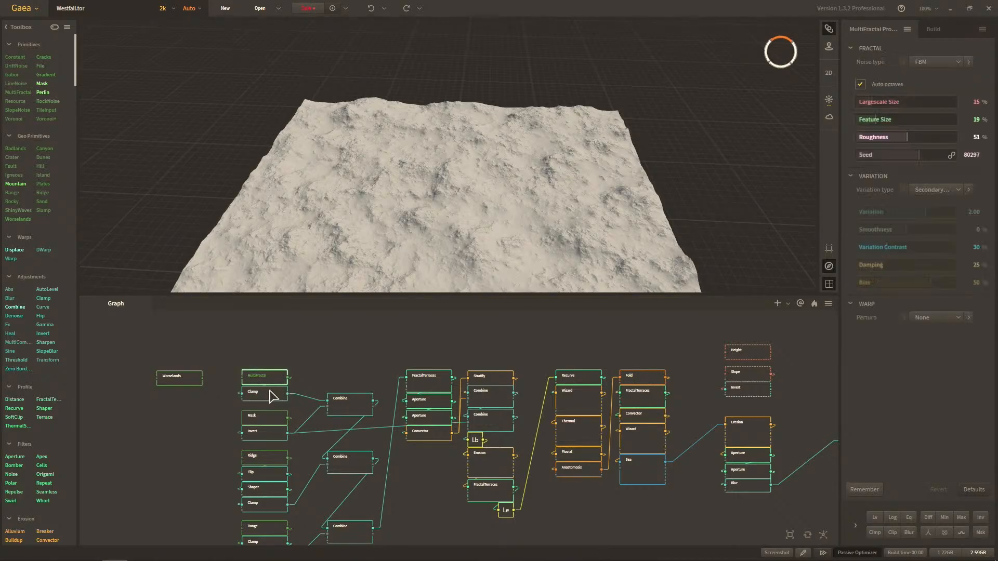
Step: Preview the Combine node joining the clamped MultiFractal and inverted Mask, and examine the terrain's coastal edge
left_click(345, 403)
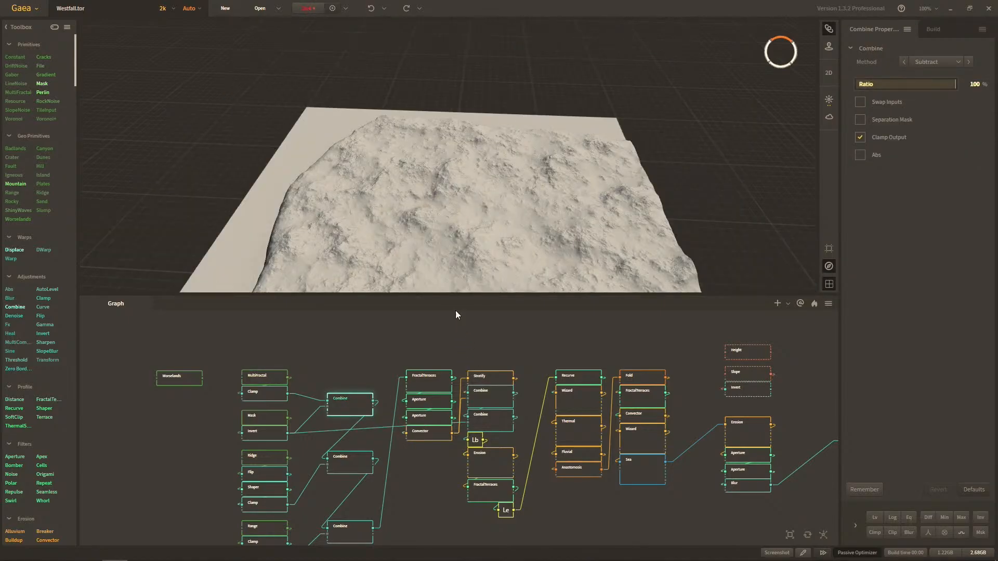
left_click_drag(418, 208, 414, 79)
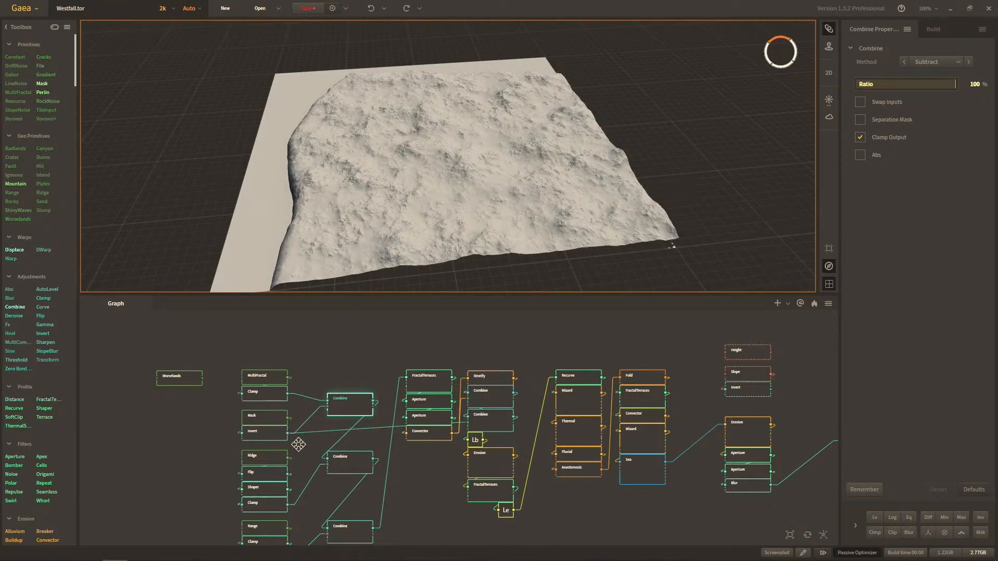
left_click_drag(298, 445, 309, 420)
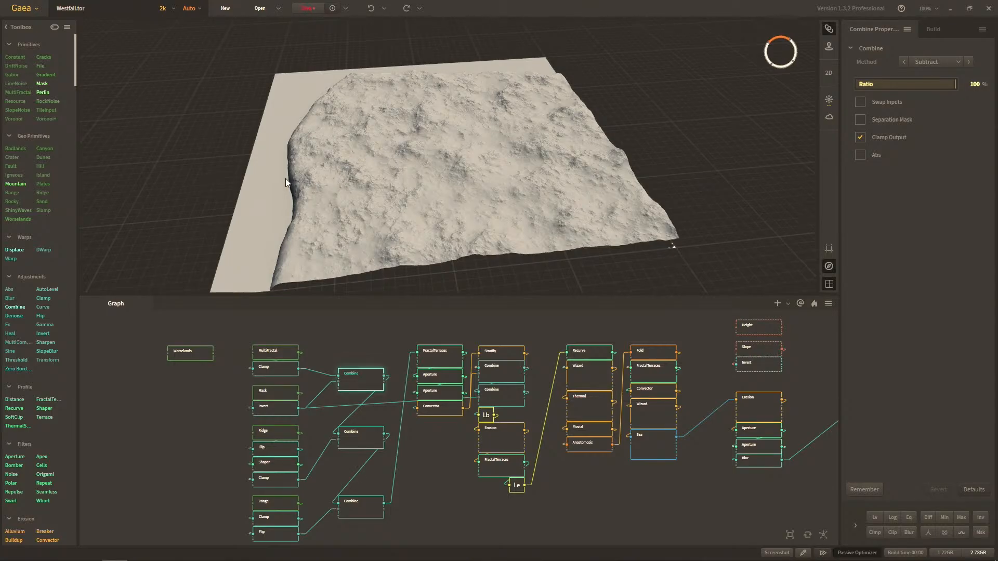
middle_click_drag(285, 179, 381, 173)
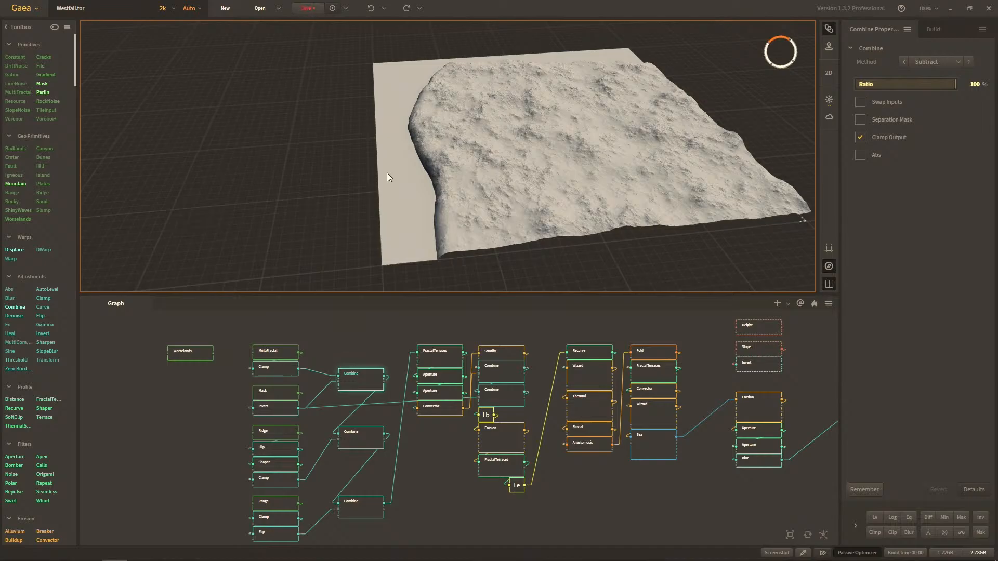
Step: Compare the two Combine nodes below Stratify with the first Combine node of the MultiFractal branch
left_click(498, 392)
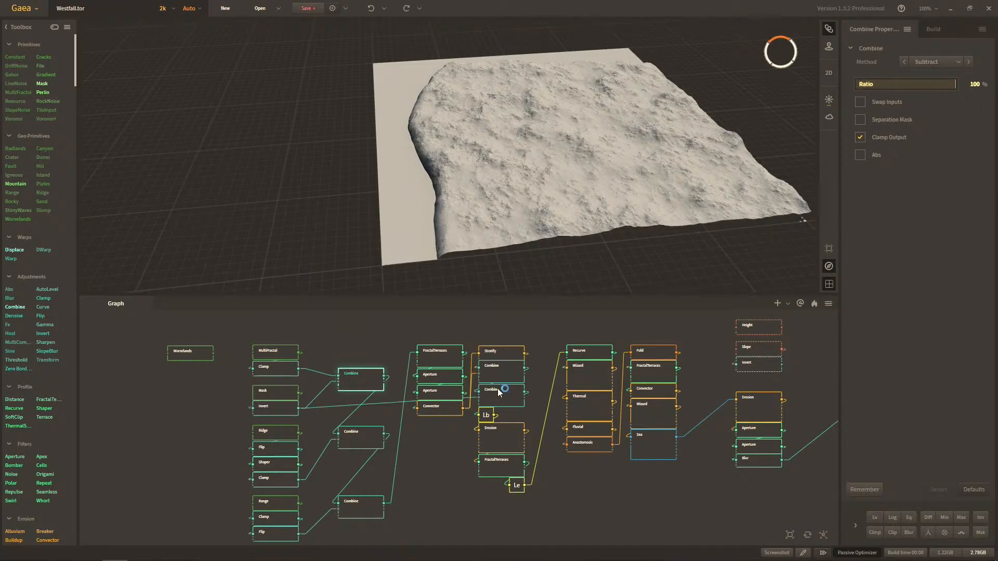
left_click(491, 366)
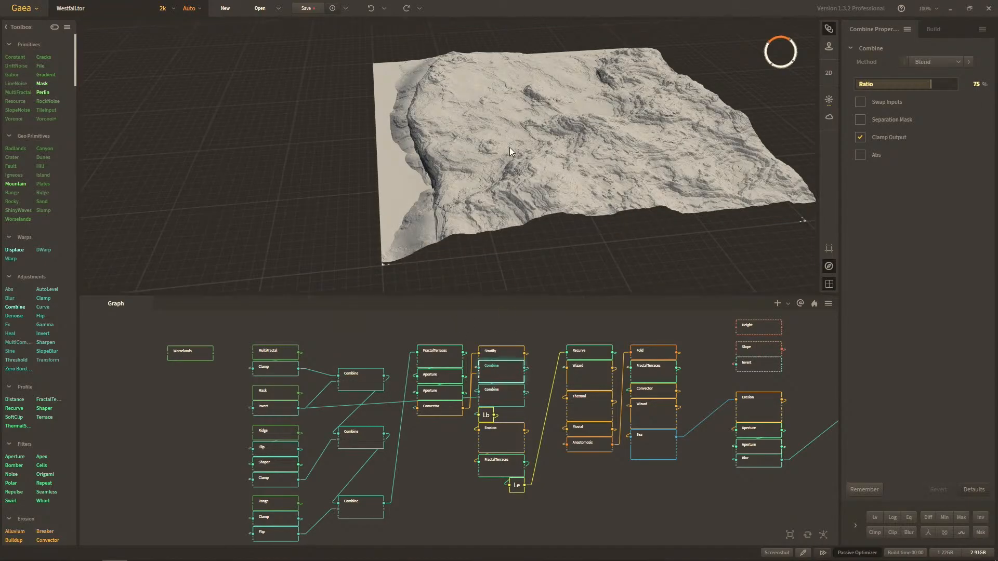
left_click(507, 399)
left_click_drag(422, 94, 419, 148)
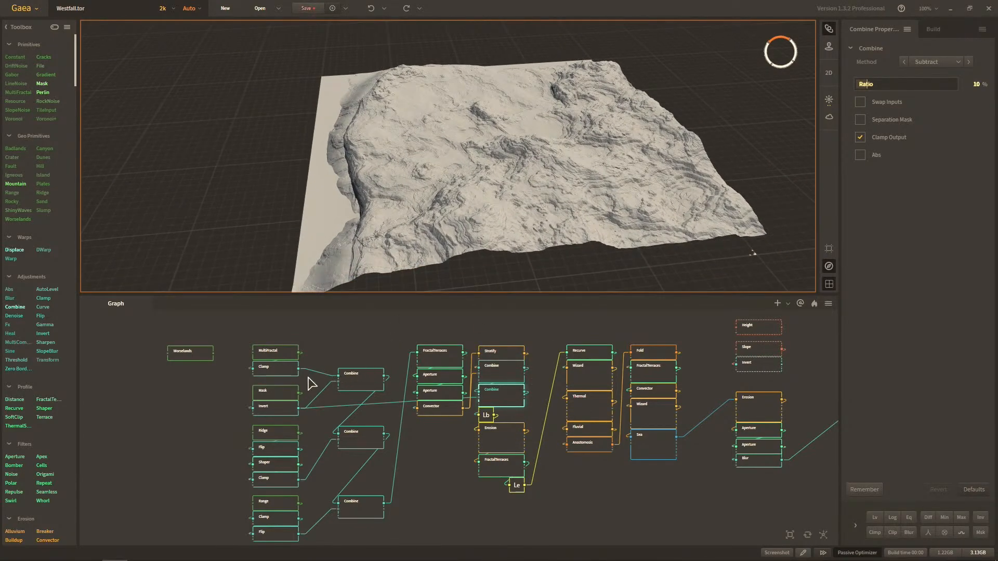
left_click(352, 389)
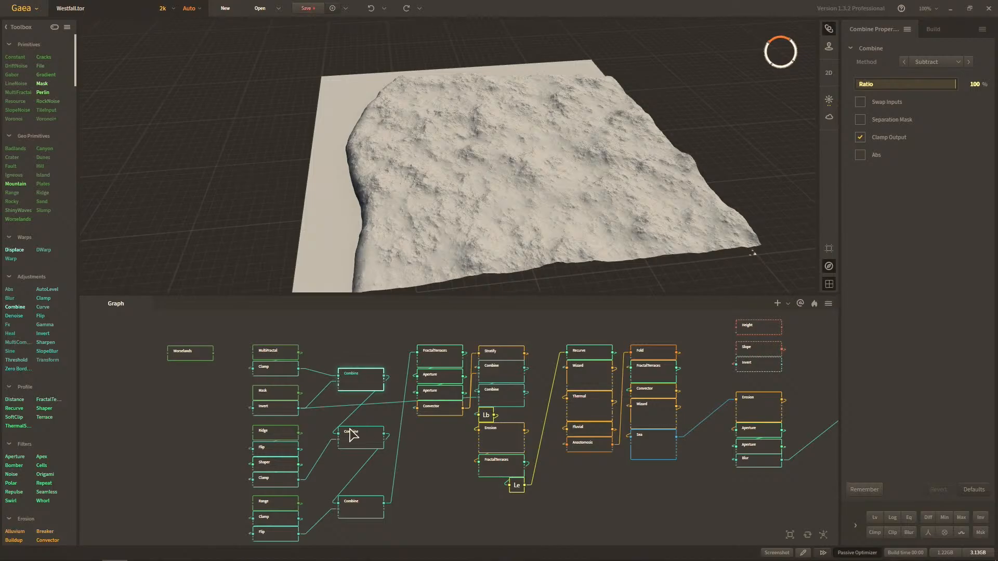
Step: Preview the Ridge, Flip, Shaper and Clamp nodes in turn to examine how each changes the ridge terrain
left_click(284, 434)
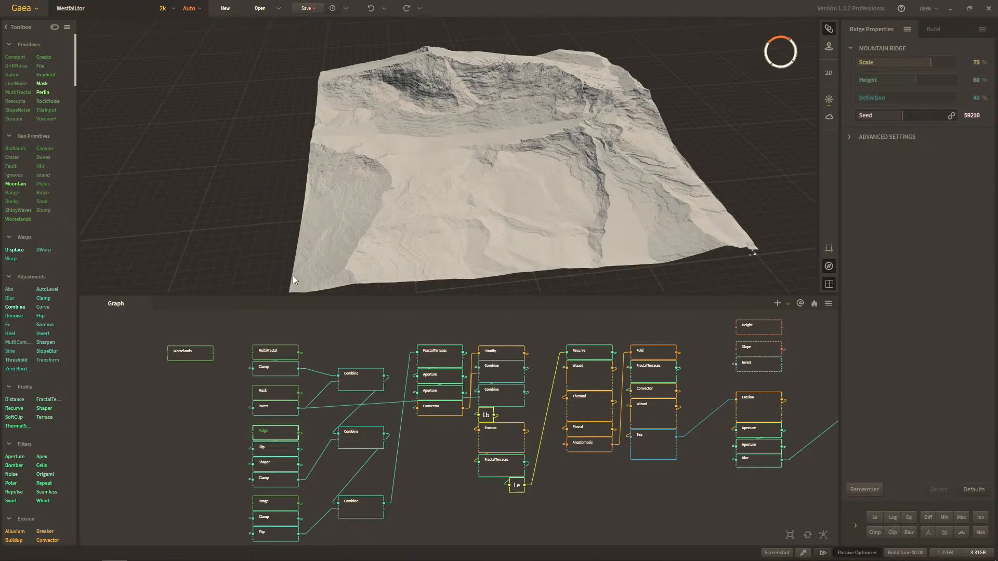
left_click(288, 448)
scroll(276, 466, "up", 5)
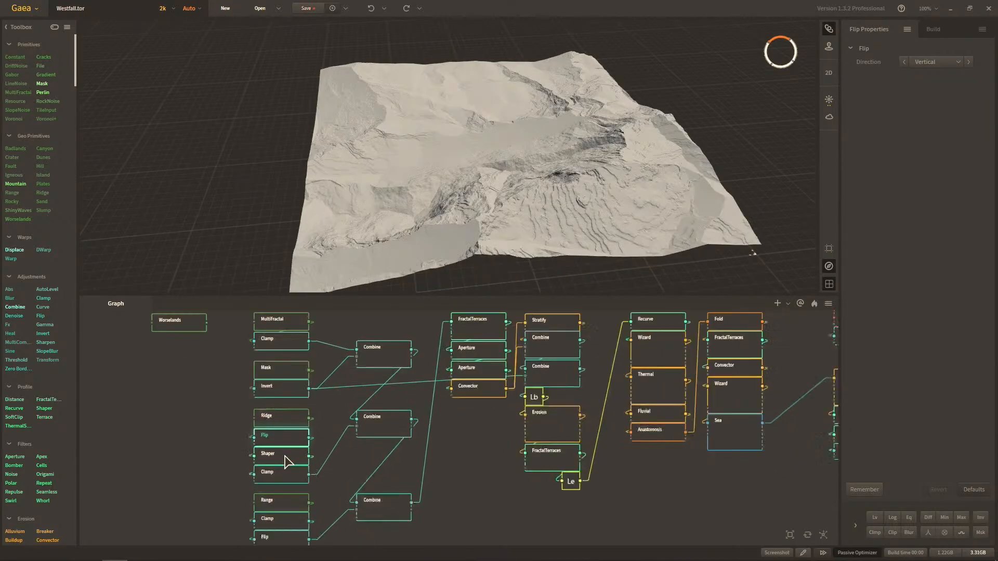
left_click(312, 362)
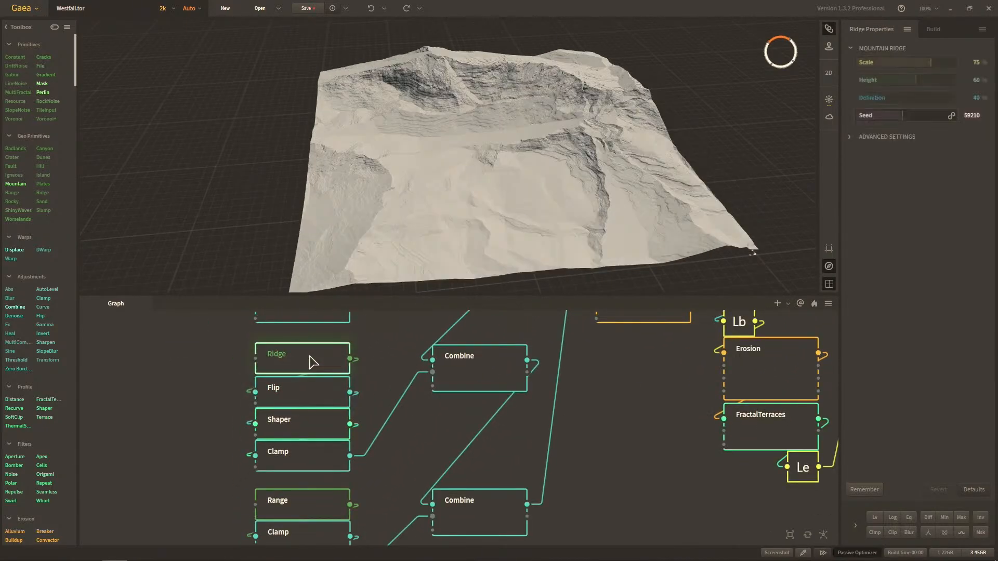
left_click(312, 399)
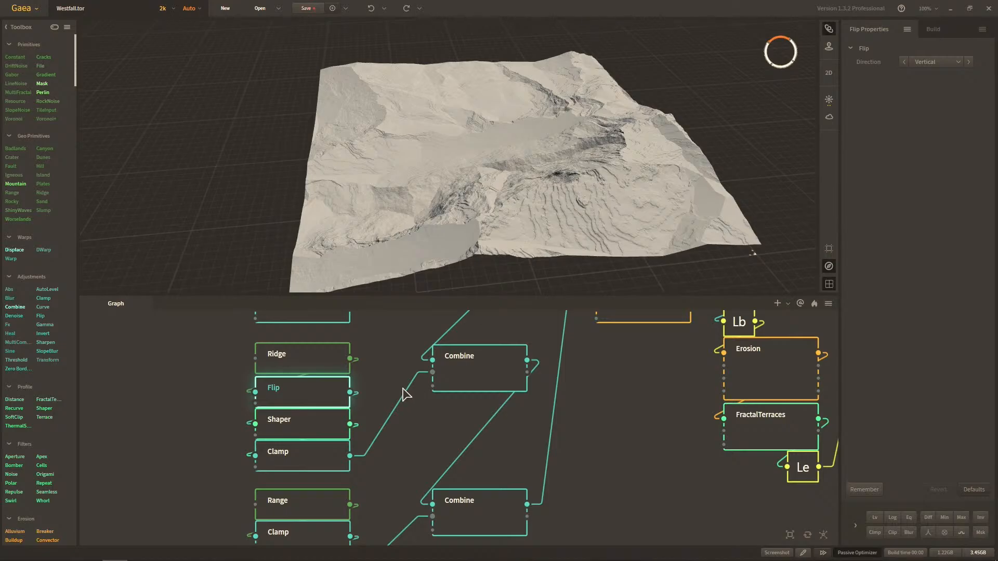
left_click(326, 422)
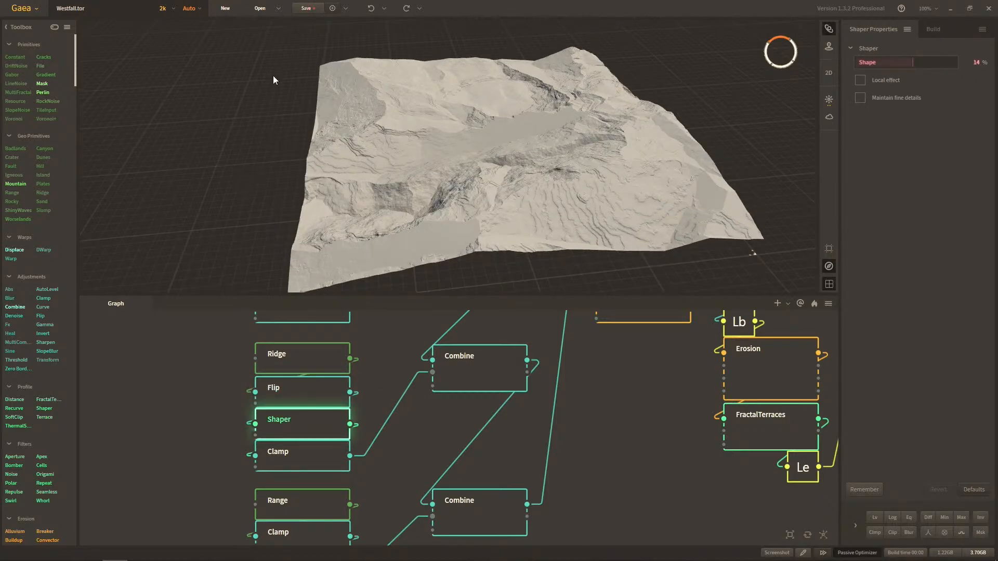
left_click(322, 451)
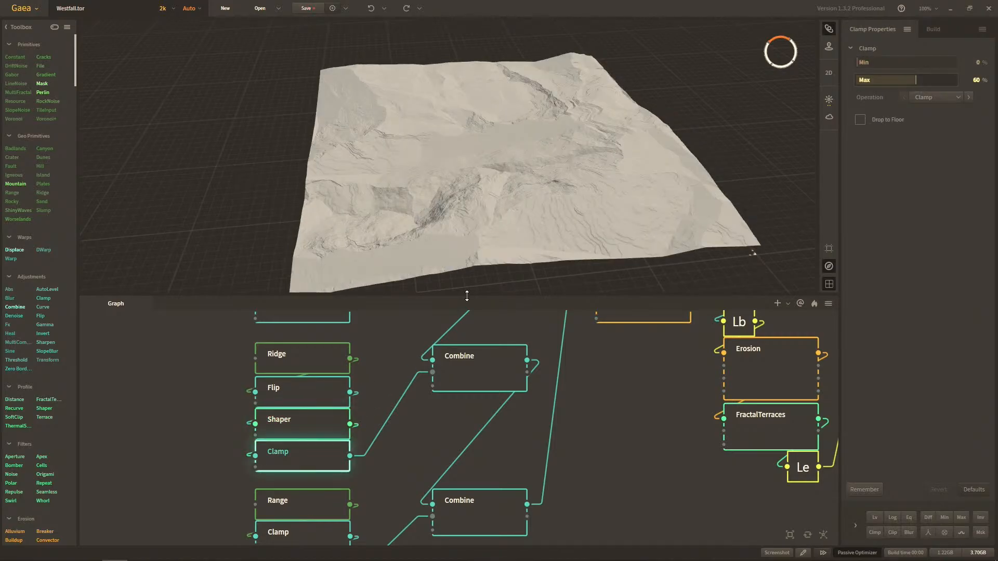
left_click(317, 356)
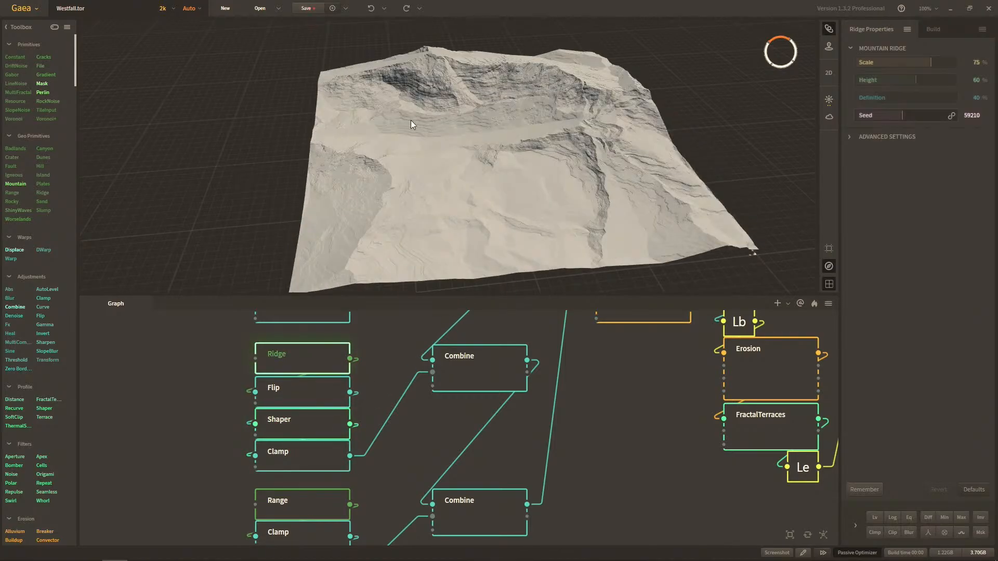
left_click(326, 401)
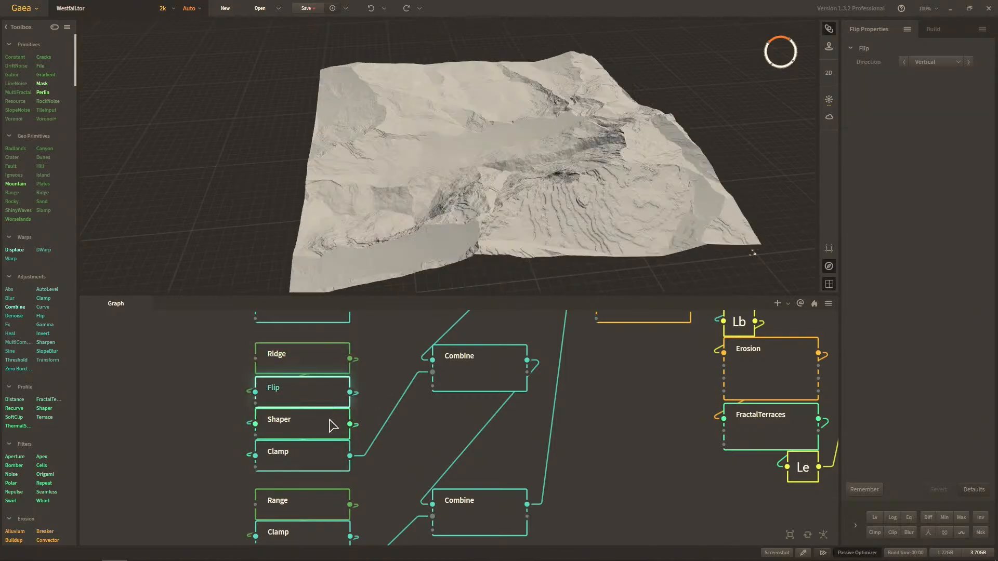
Step: Preview the ridge branch's Clamp node and the Embed Combine node that merges it into the terrain
left_click(331, 468)
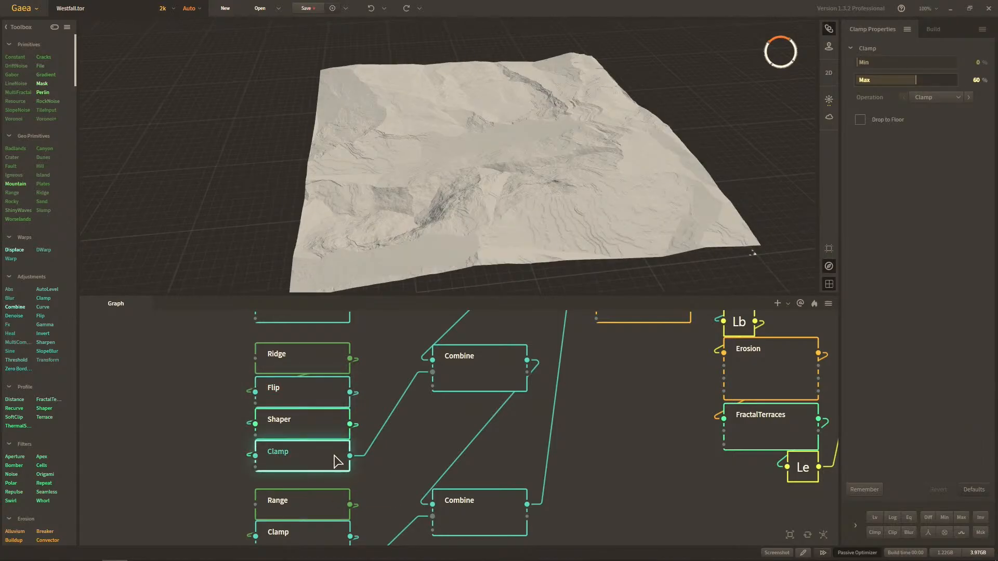
left_click(457, 375)
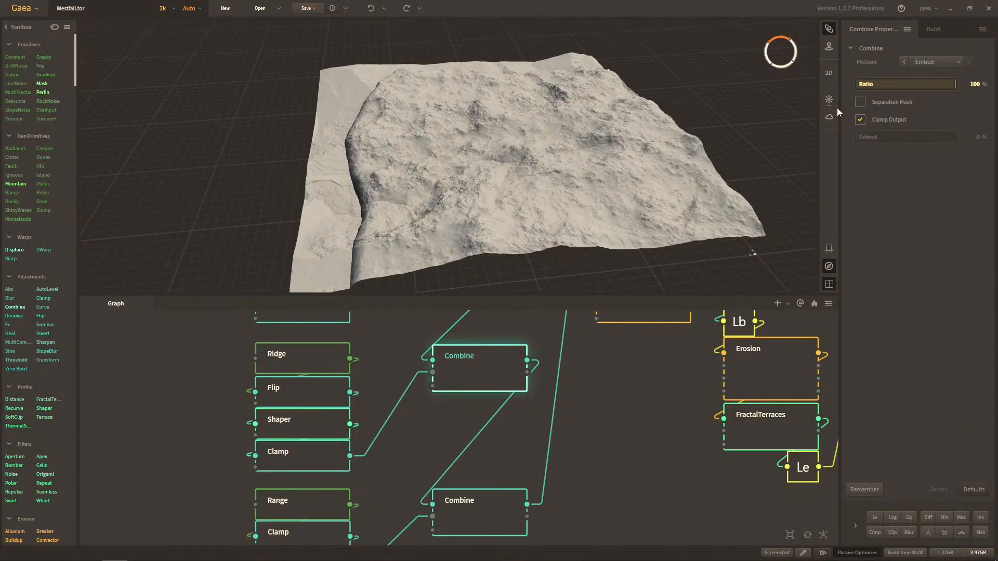
left_click_drag(678, 201, 619, 245)
middle_click_drag(545, 394, 532, 403)
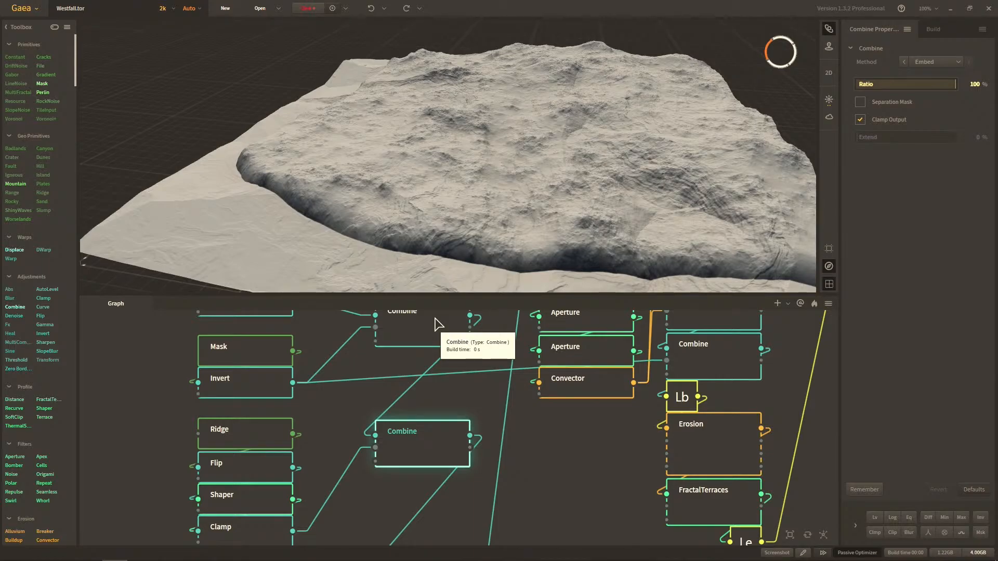
Step: Compare the Subtract Combine node of the MultiFractal branch with the Embed Combine node of the ridge branch, inspecting the terrain from several angles
left_click(437, 324)
left_click_drag(485, 249, 467, 276)
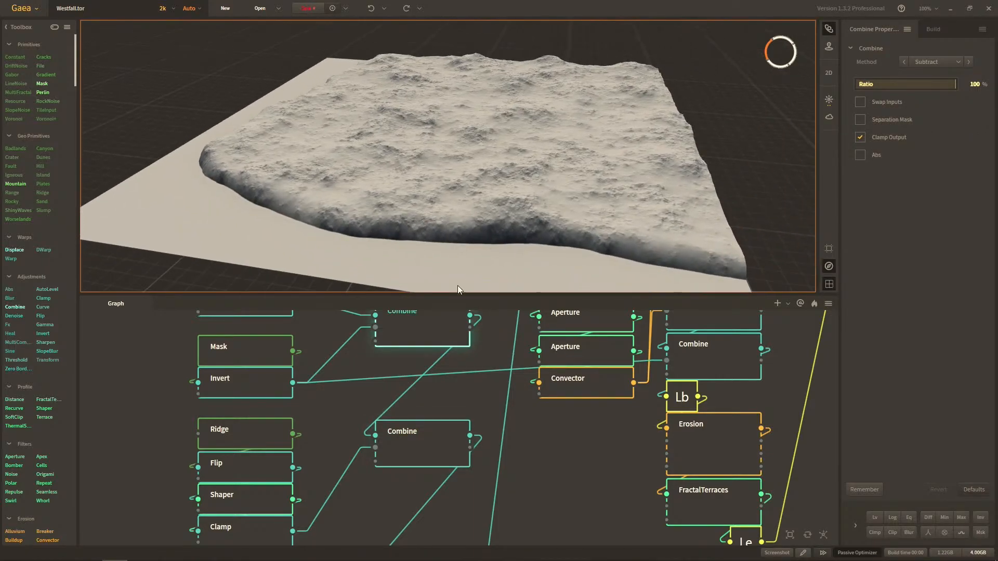
left_click(392, 445)
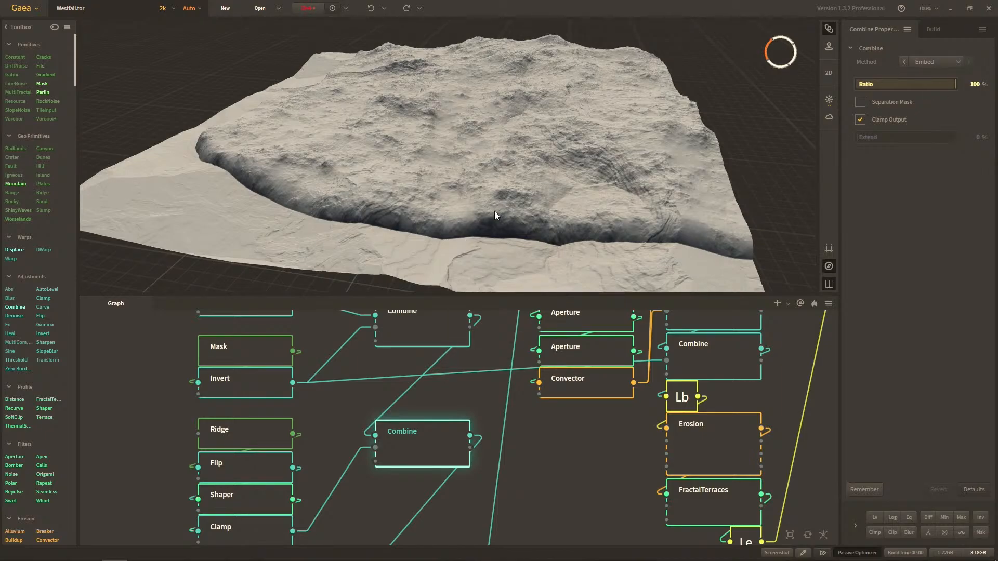
left_click_drag(513, 180, 519, 165)
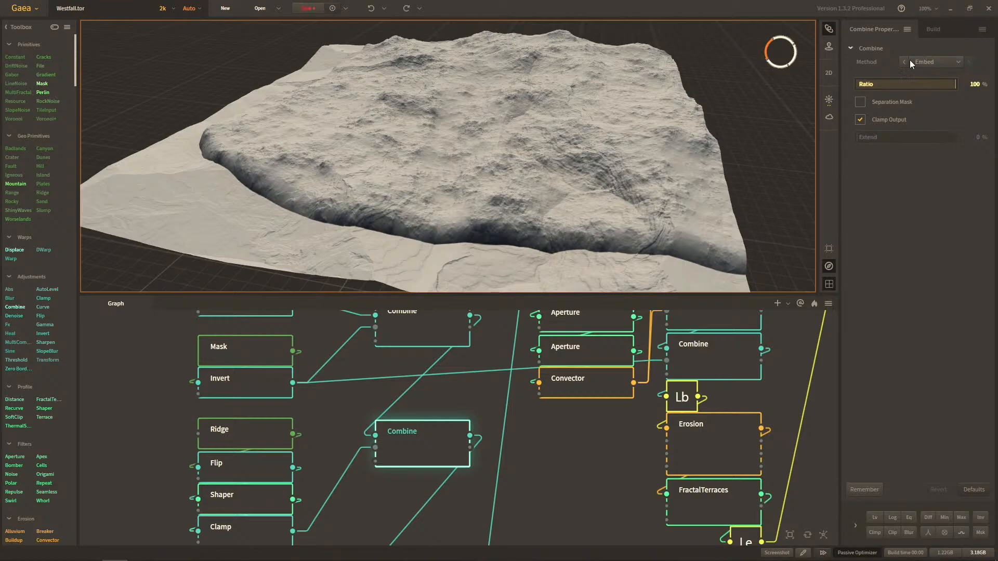
left_click_drag(622, 167, 529, 171)
scroll(598, 151, "up", 3)
scroll(573, 150, "down", 3)
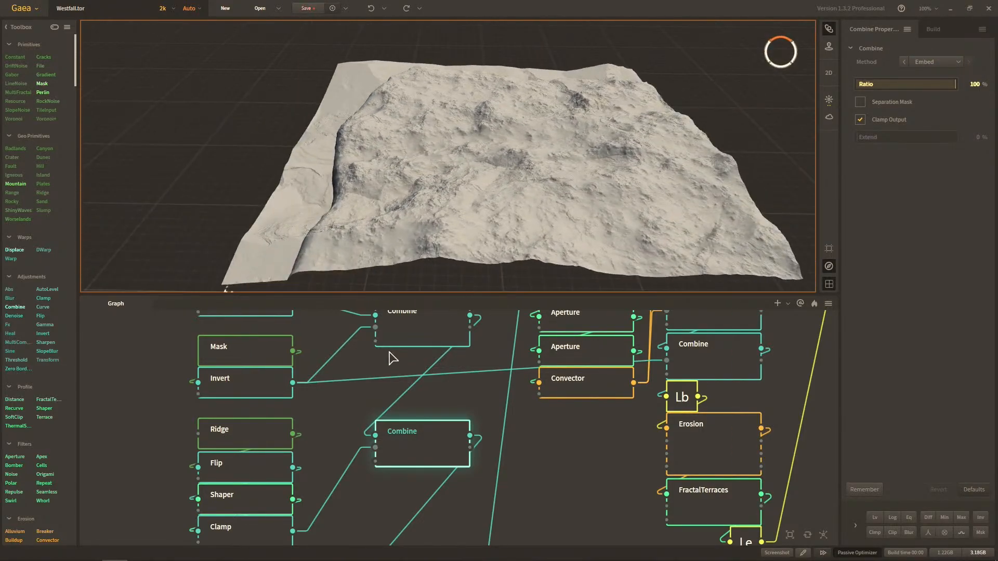
Step: Preview the Range node at the start of the lowest branch and compare it with the ridge branch's Combine output
scroll(406, 442, "down", 2)
middle_click_drag(408, 445, 373, 407)
middle_click_drag(345, 439, 345, 464)
left_click(285, 456)
scroll(615, 192, "up", 5)
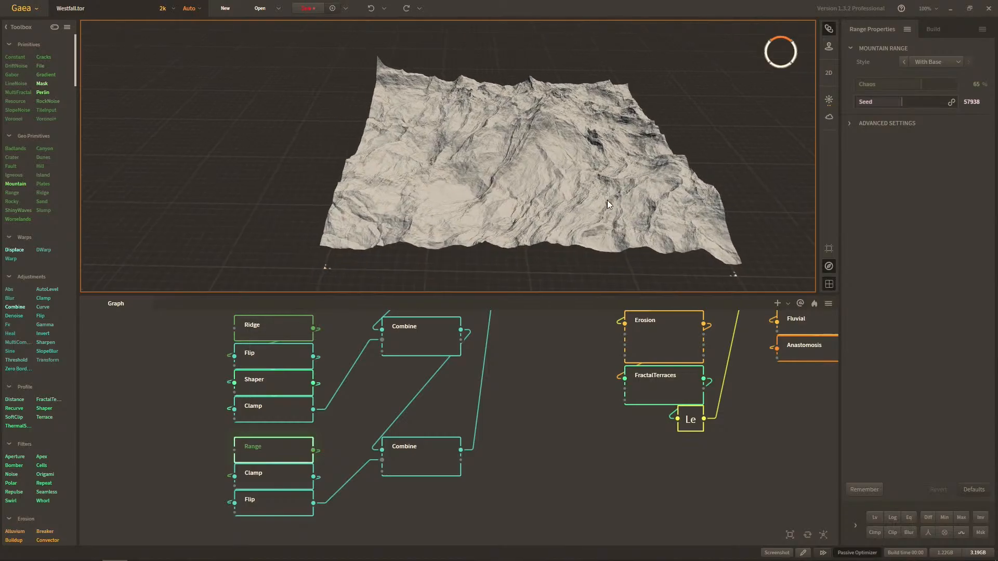
left_click(448, 342)
left_click_drag(481, 192, 533, 204)
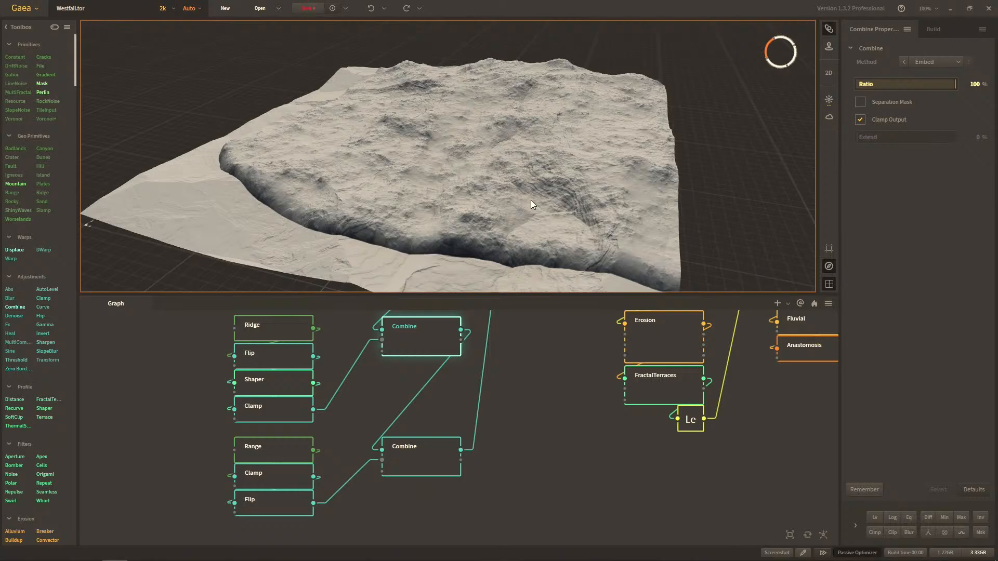
Step: Compare the terrain shapes of the Range and Ridge primitives
left_click(293, 447)
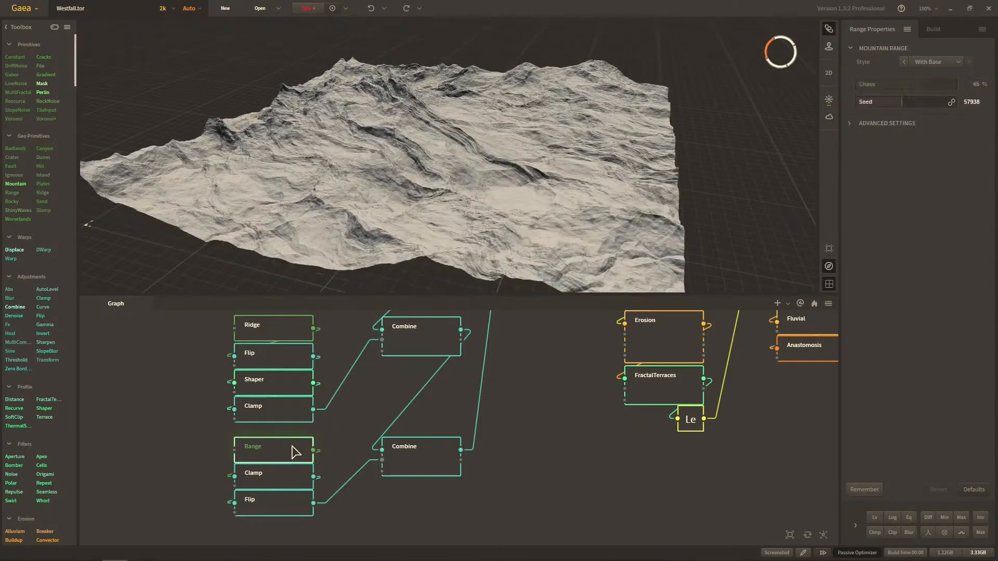
left_click_drag(444, 225, 424, 206)
scroll(425, 206, "down", 2)
scroll(434, 213, "down", 2)
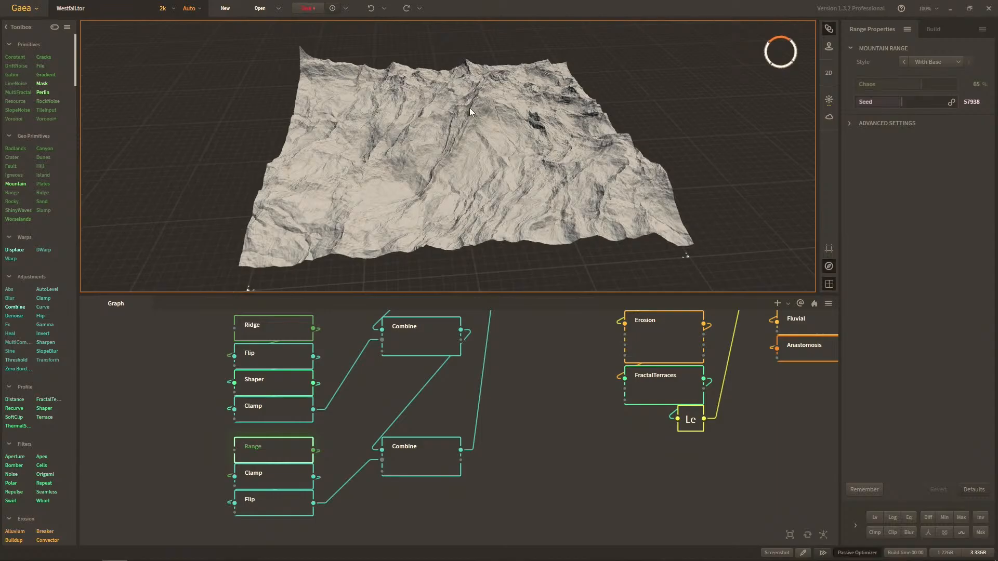
left_click(294, 338)
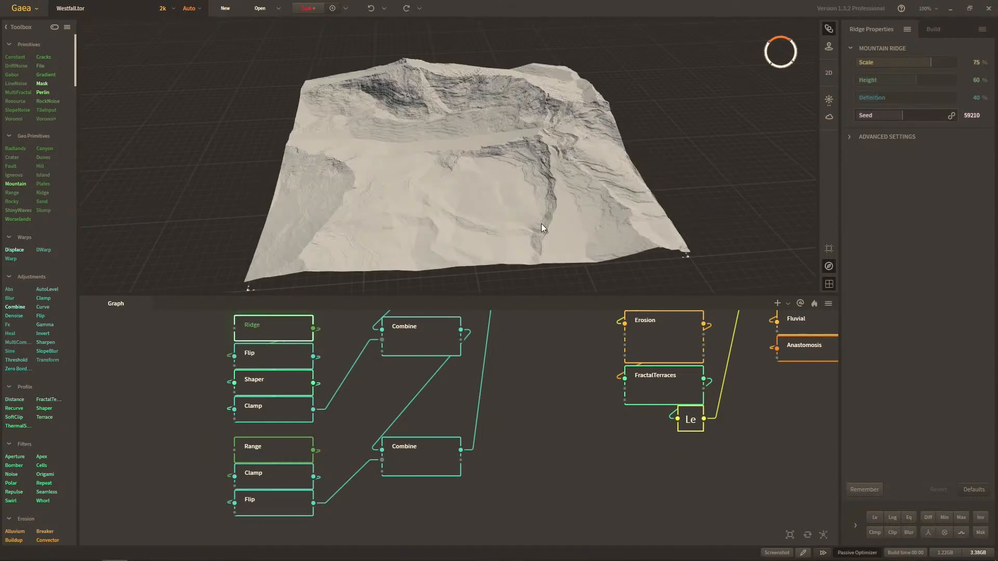
left_click(259, 447)
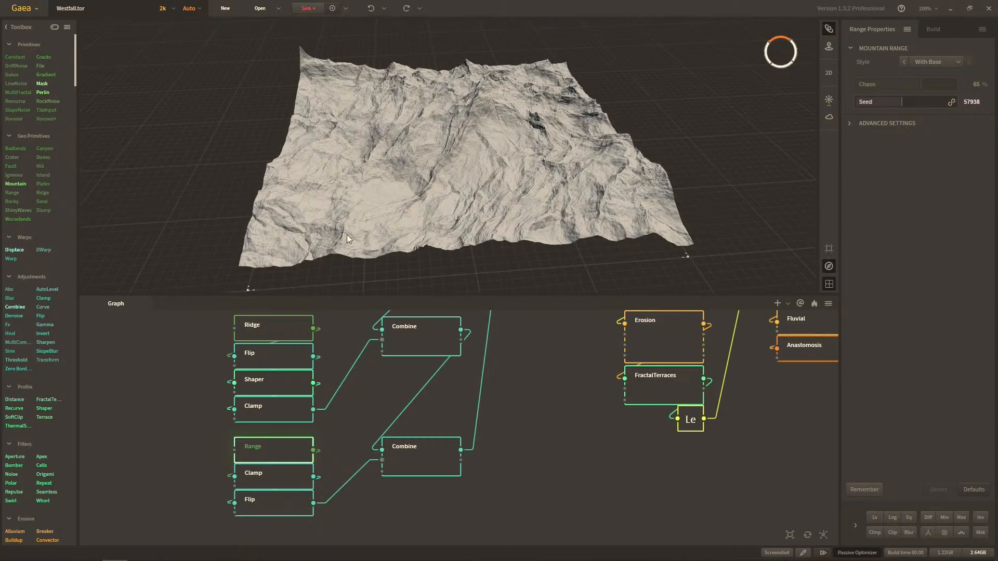
left_click_drag(460, 133, 493, 136)
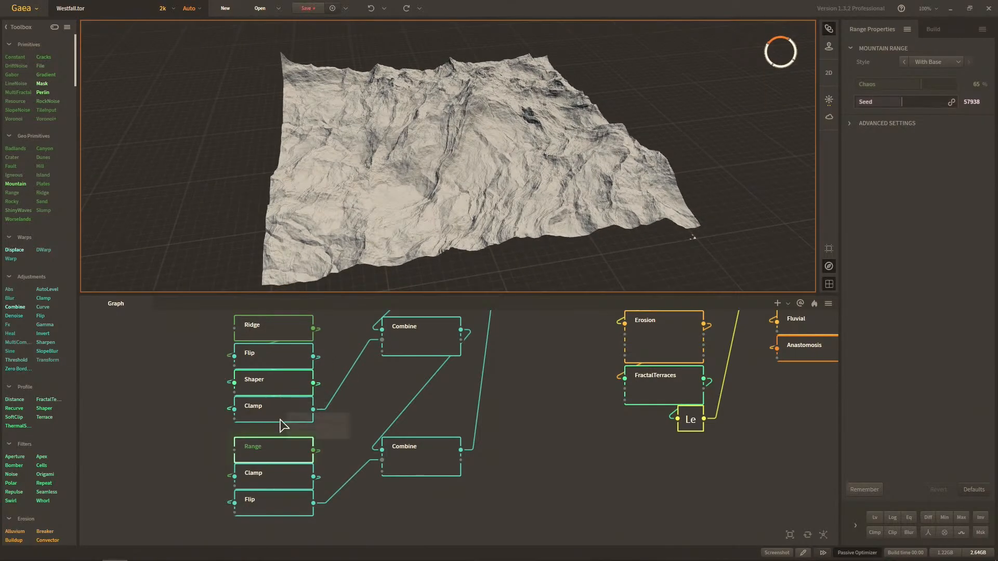
Step: Preview the Clamp and Flip nodes below Range to examine how each alters the range terrain
left_click(285, 481)
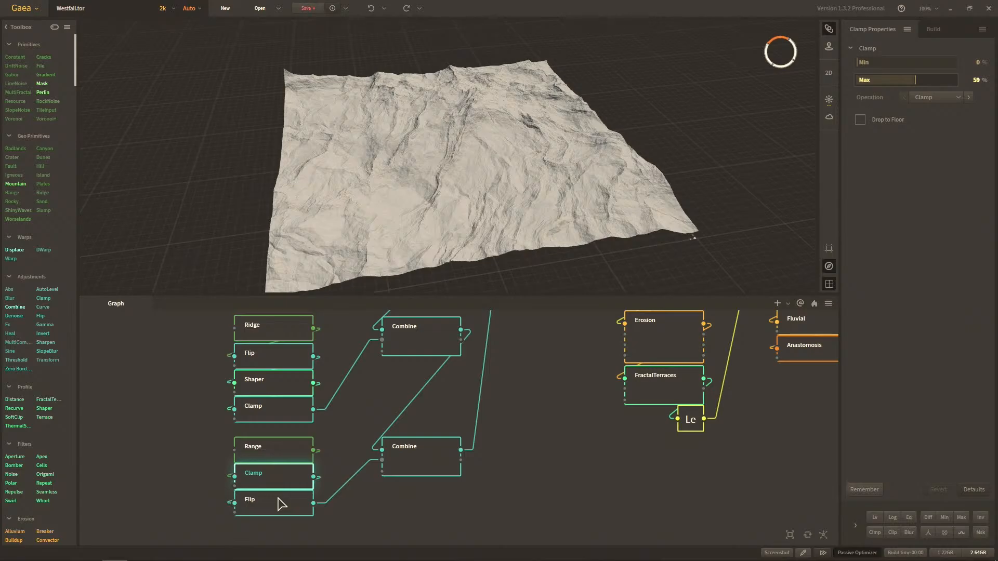
left_click(281, 503)
left_click_drag(419, 182, 405, 229)
left_click_drag(526, 157, 512, 142)
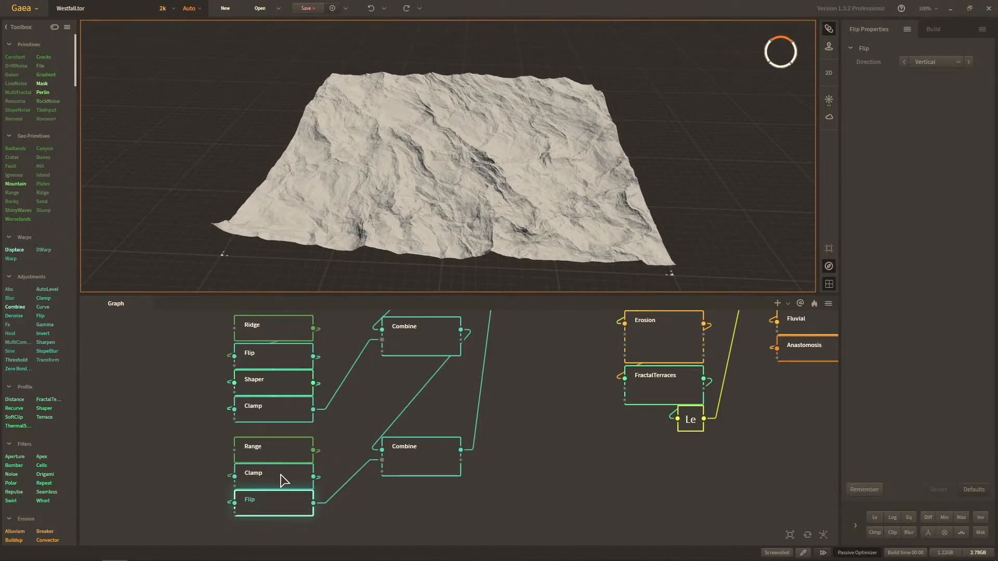
Step: Preview the ridge branch's Combine node followed by the range branch's Combine node, and inspect the merged terrain up close
left_click(412, 344)
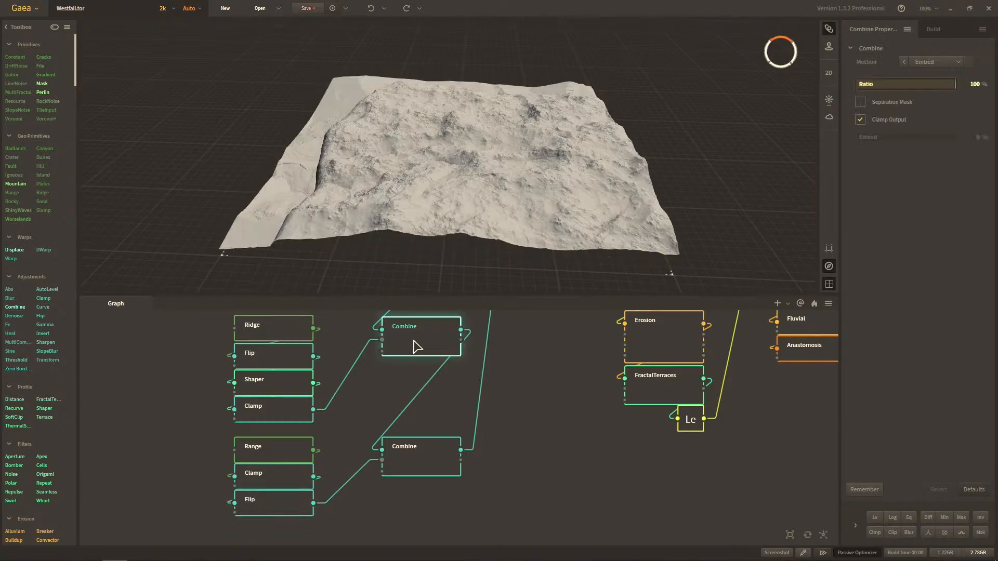
left_click(414, 455)
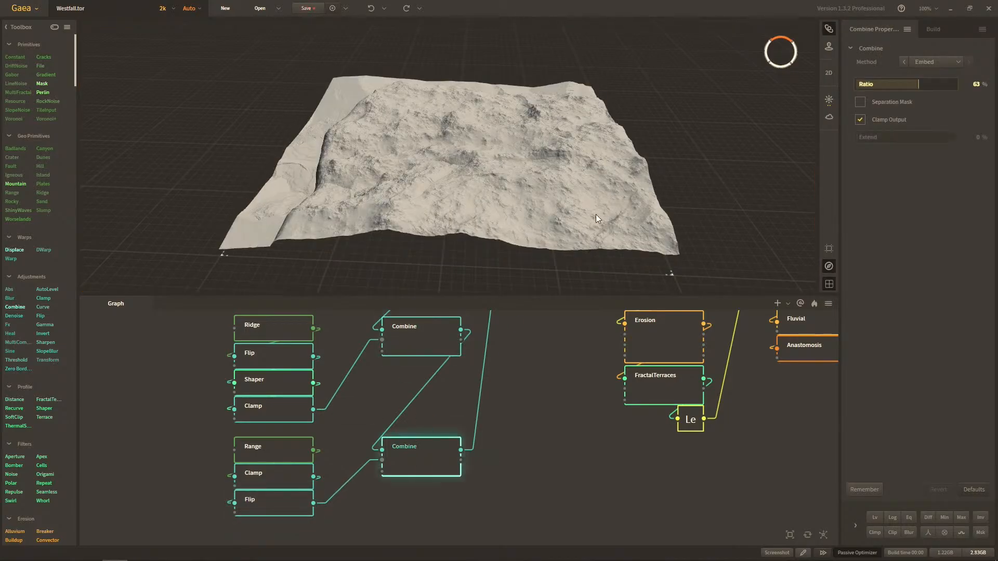
scroll(568, 173, "up", 10)
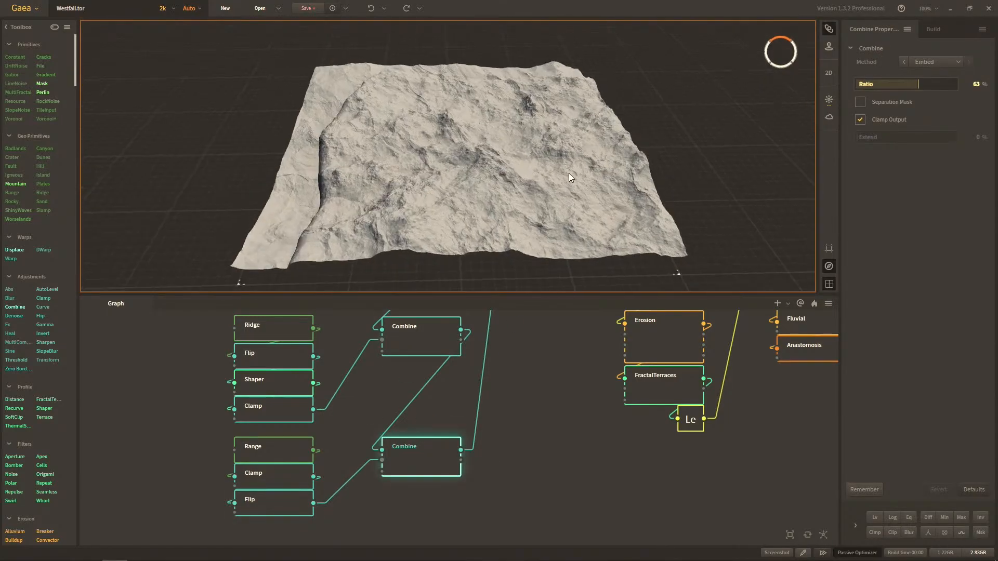
scroll(593, 206, "down", 10)
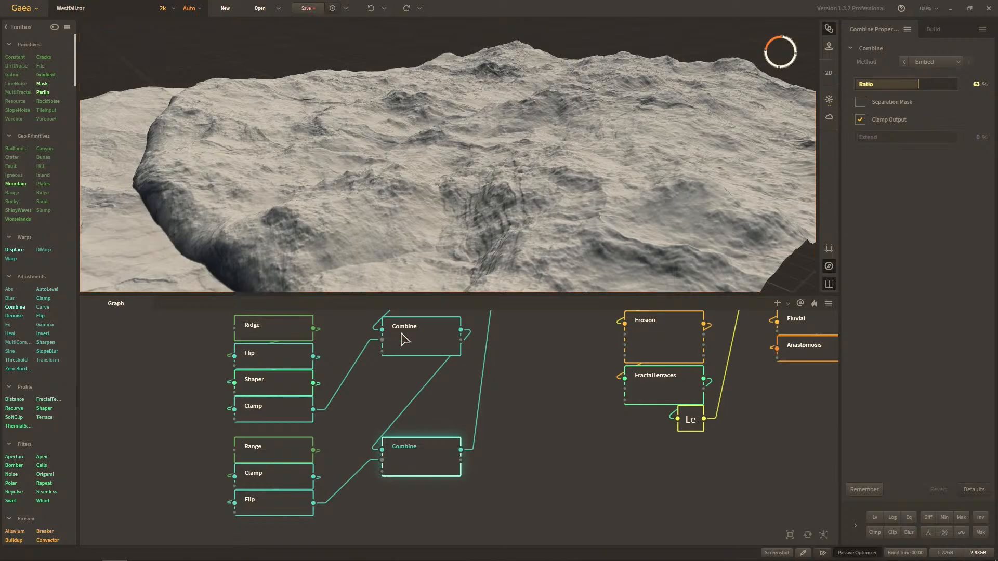
Step: Enlarge the 3D viewport and compare the terrain before and after the range branch is combined in
left_click(401, 333)
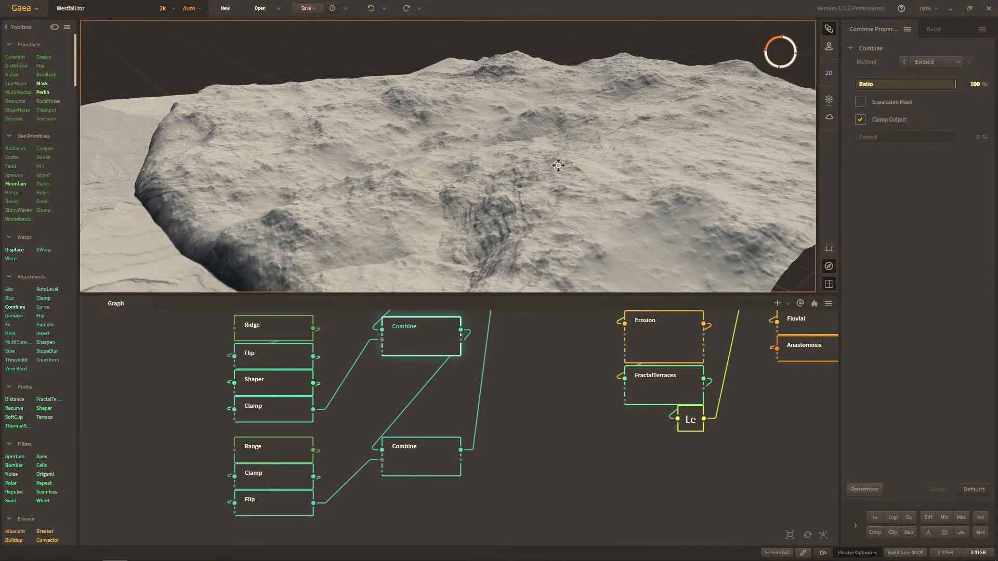
scroll(540, 261, "up", 3)
left_click_drag(526, 301, 520, 364)
left_click(430, 514)
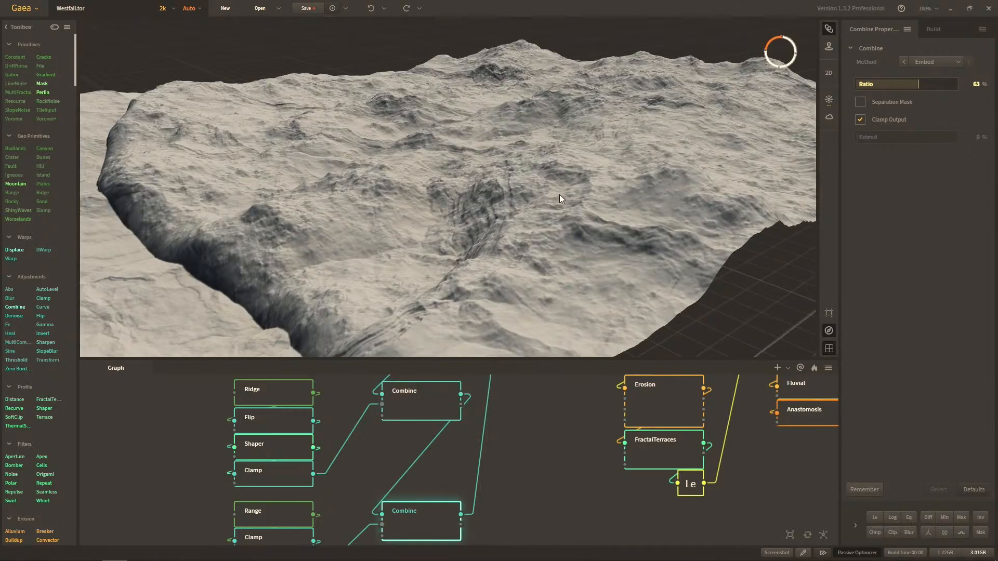
left_click(435, 415)
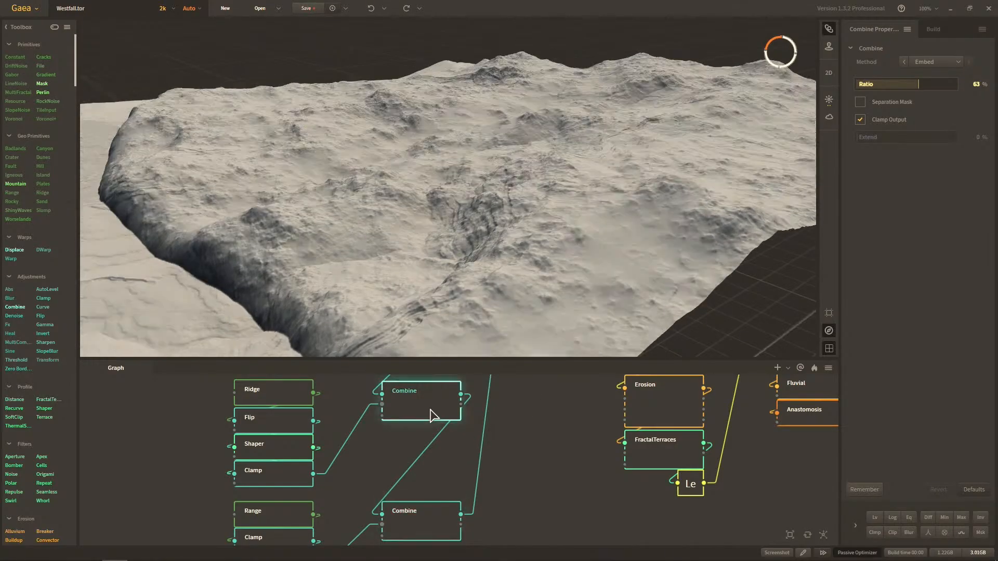
Step: Preview the MultiFractal, ridge and range Combine nodes in sequence to examine how each adds to the terrain
middle_click_drag(467, 435, 450, 489)
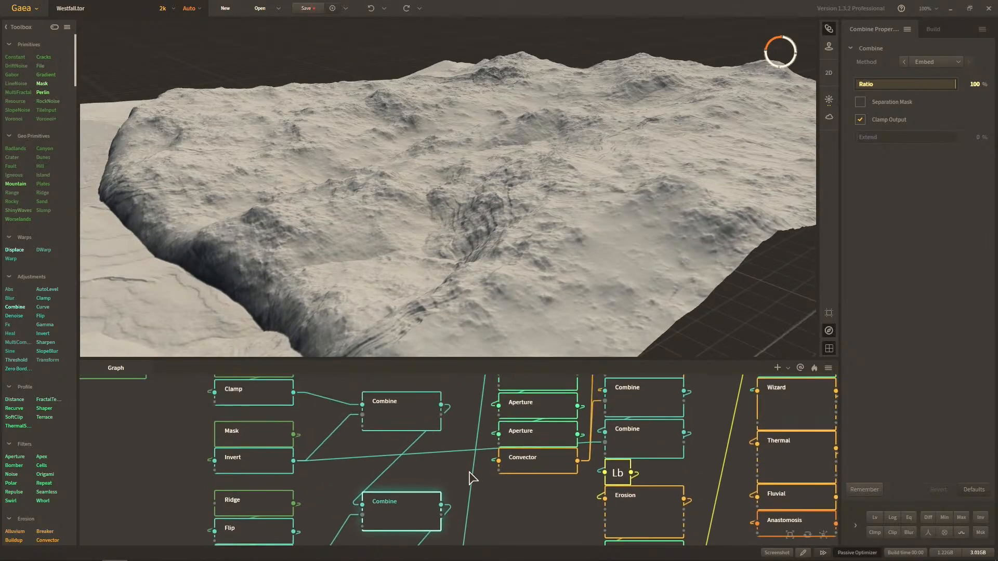
middle_click_drag(437, 430, 445, 397)
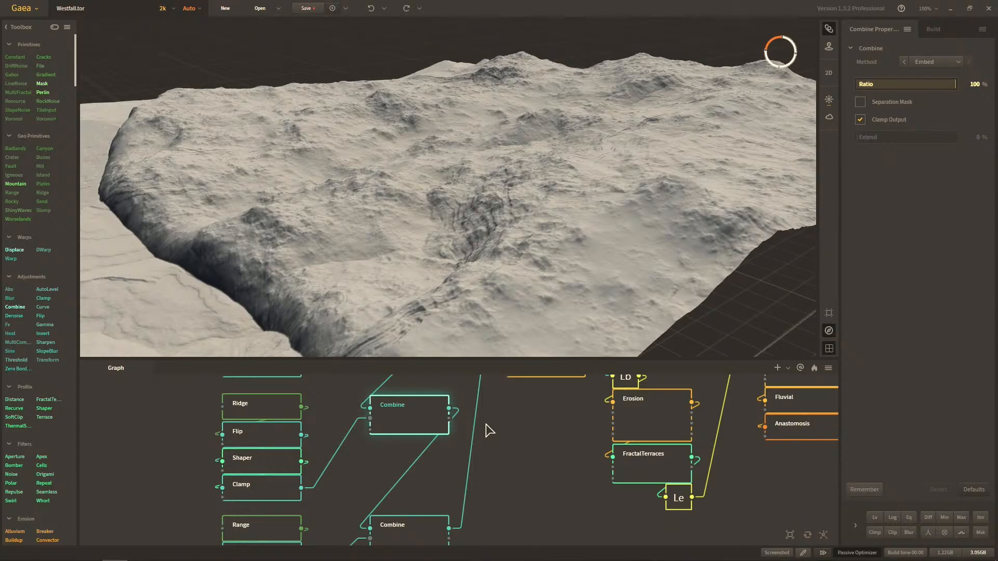
middle_click_drag(489, 430, 484, 535)
left_click(423, 429)
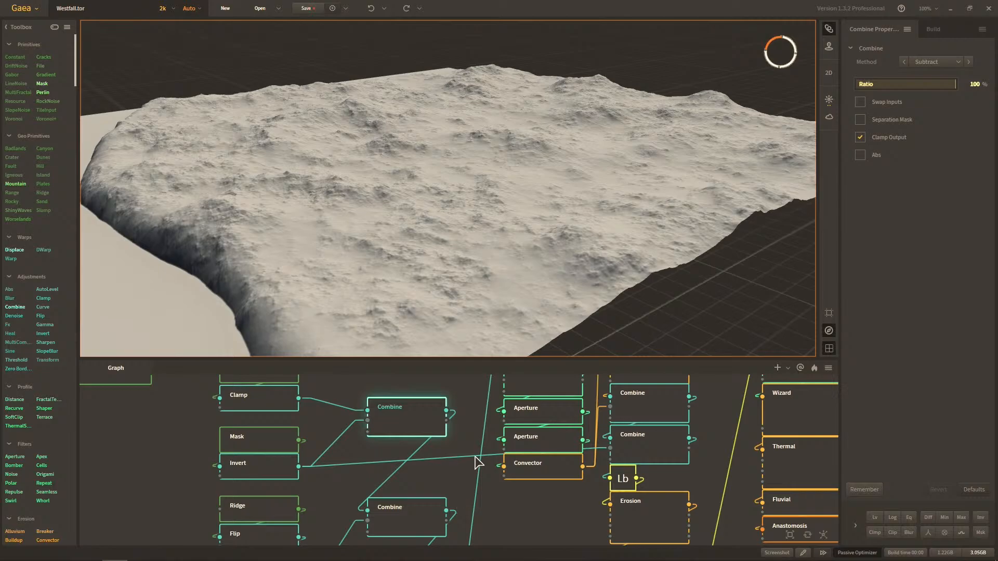
middle_click_drag(474, 479, 455, 394)
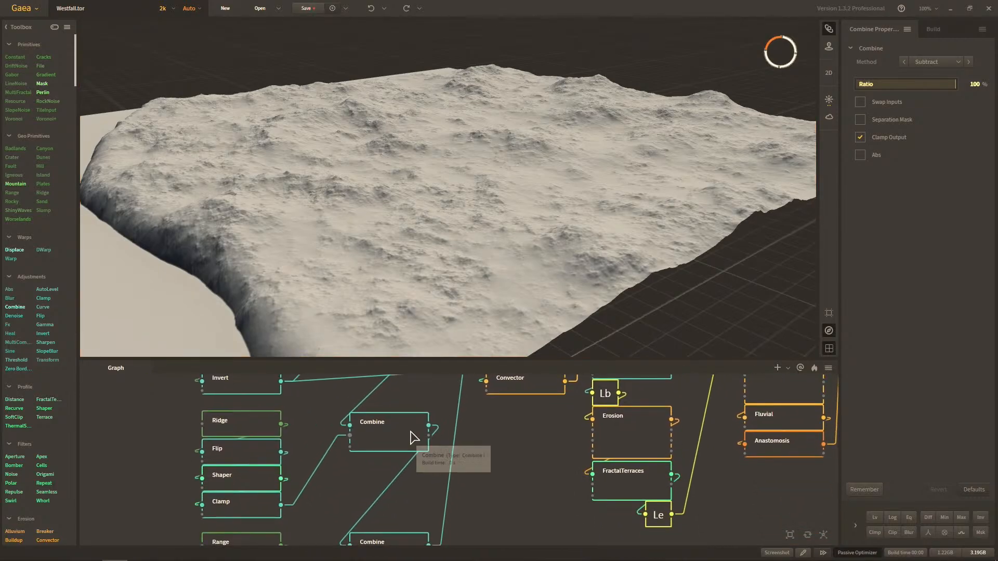
left_click(416, 435)
middle_click_drag(475, 477, 485, 430)
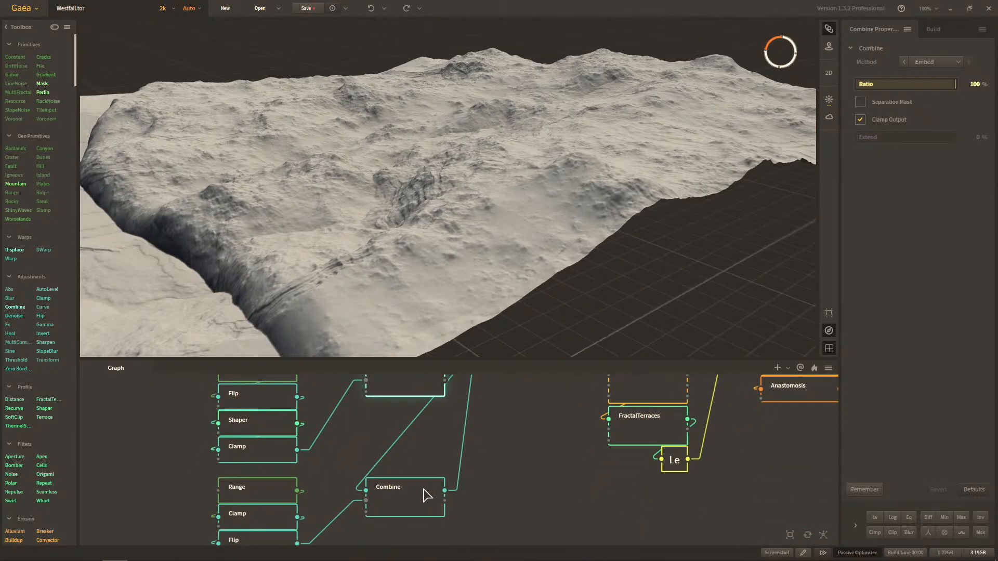
left_click(427, 494)
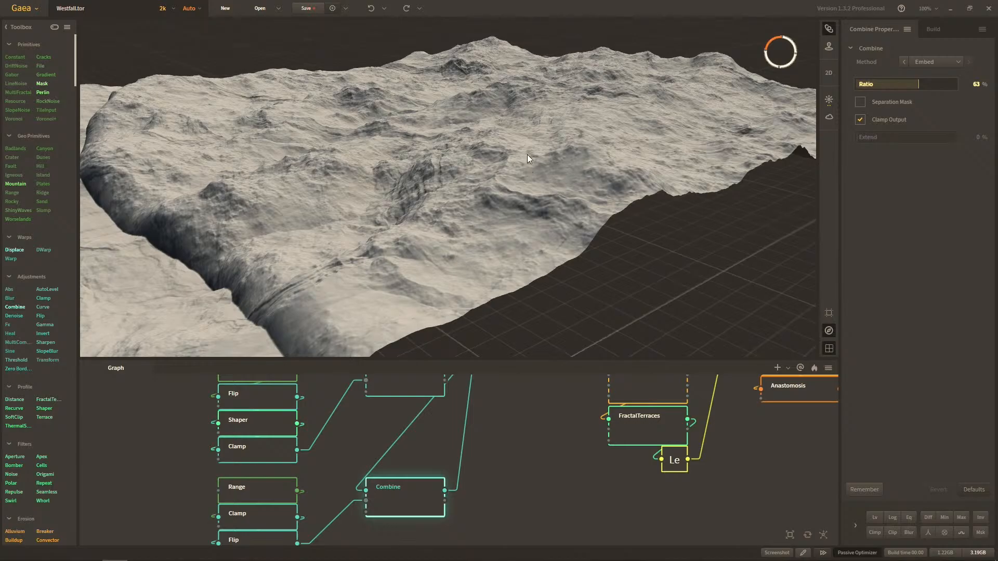
Step: Examine the surface detail and coastal cliff of the range branch's Combine output from close up and farther away
scroll(528, 165, "up", 3)
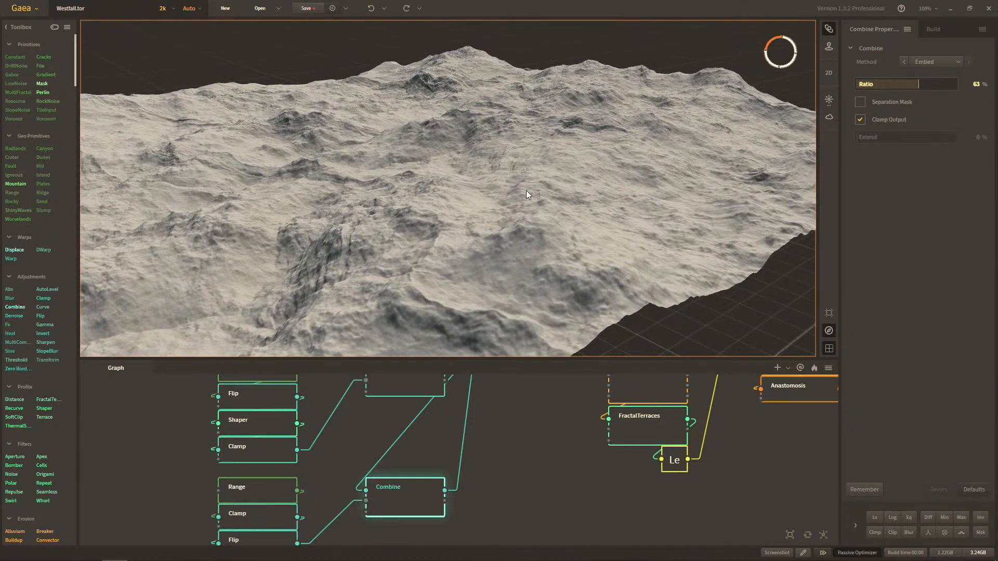
scroll(526, 194, "up", 3)
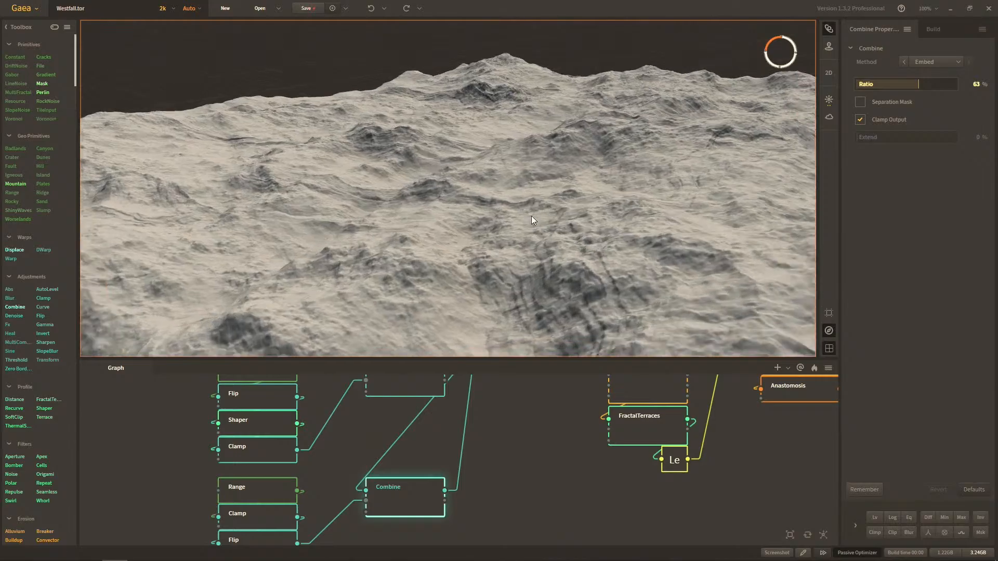
left_click_drag(762, 232, 709, 218)
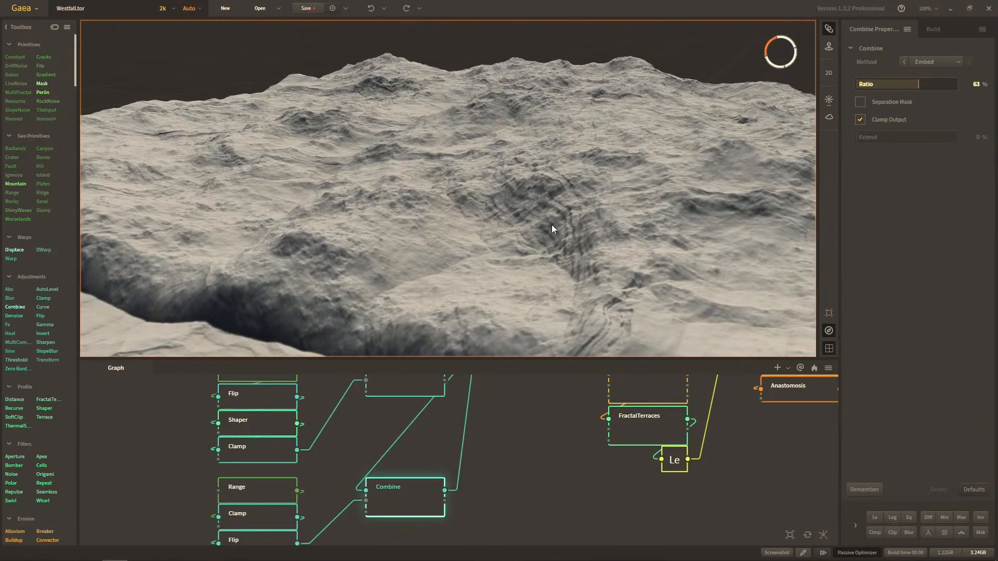
scroll(430, 245, "down", 3)
left_click_drag(518, 229, 484, 239)
scroll(464, 230, "down", 3)
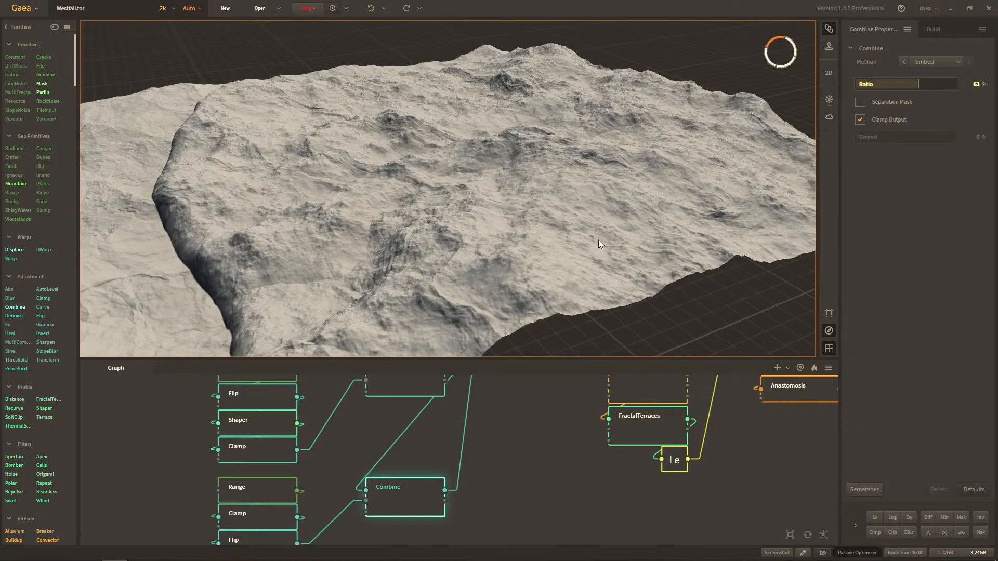
Step: Survey the node graph from the MultiFractal, Mask and Ridge branches across to the Sea node
scroll(524, 458, "down", 2)
middle_click_drag(524, 457, 441, 479)
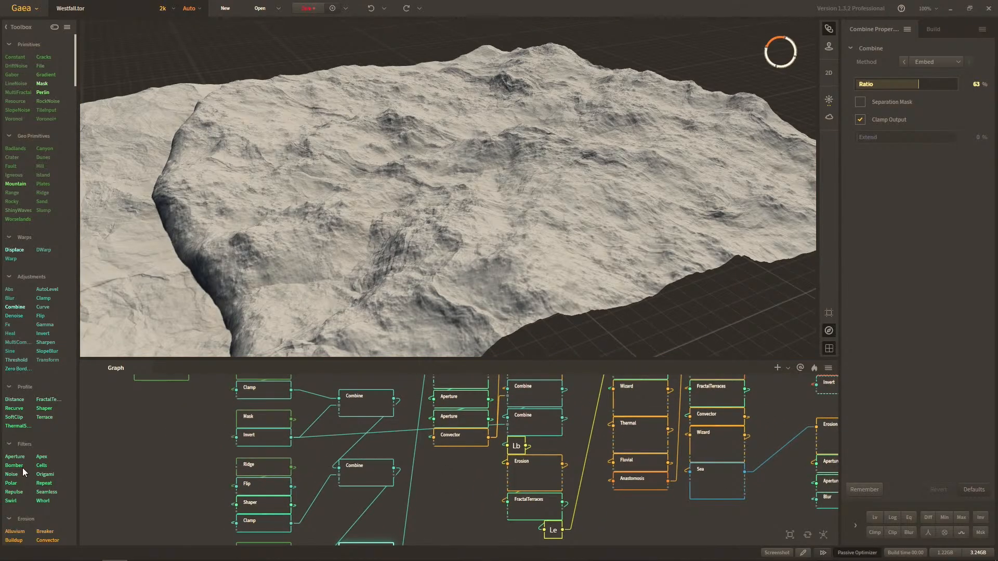
middle_click_drag(352, 502, 379, 523)
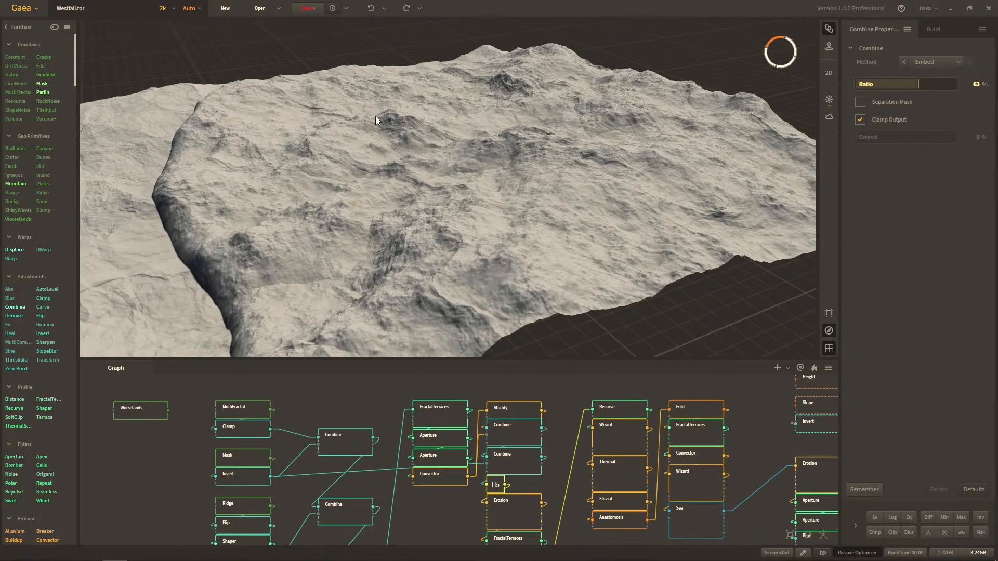
Step: Compare the first FractalTerraces node's terraced terrain with the output of the range branch's Combine node
left_click(426, 422)
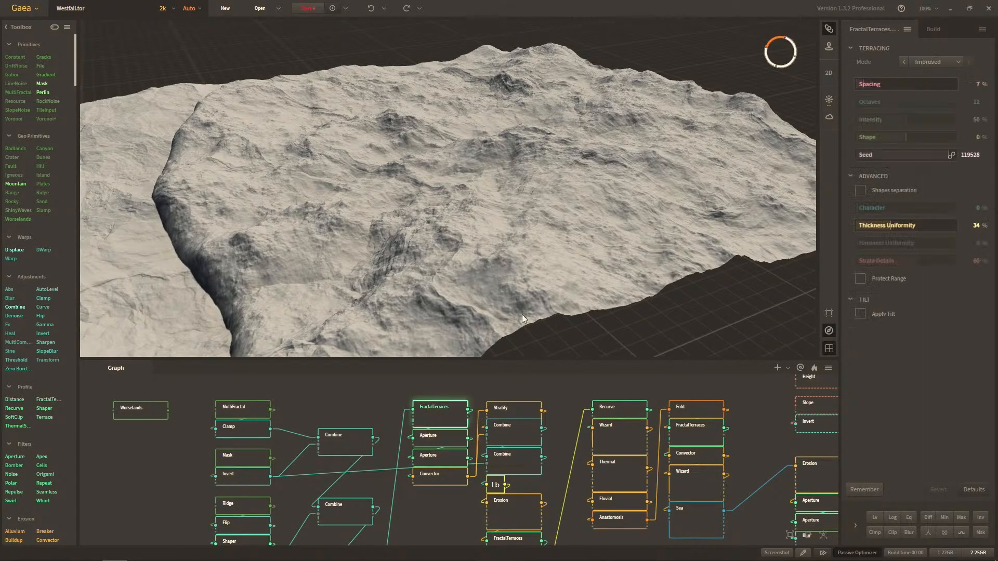
left_click_drag(557, 254, 486, 357)
left_click_drag(517, 277, 508, 242)
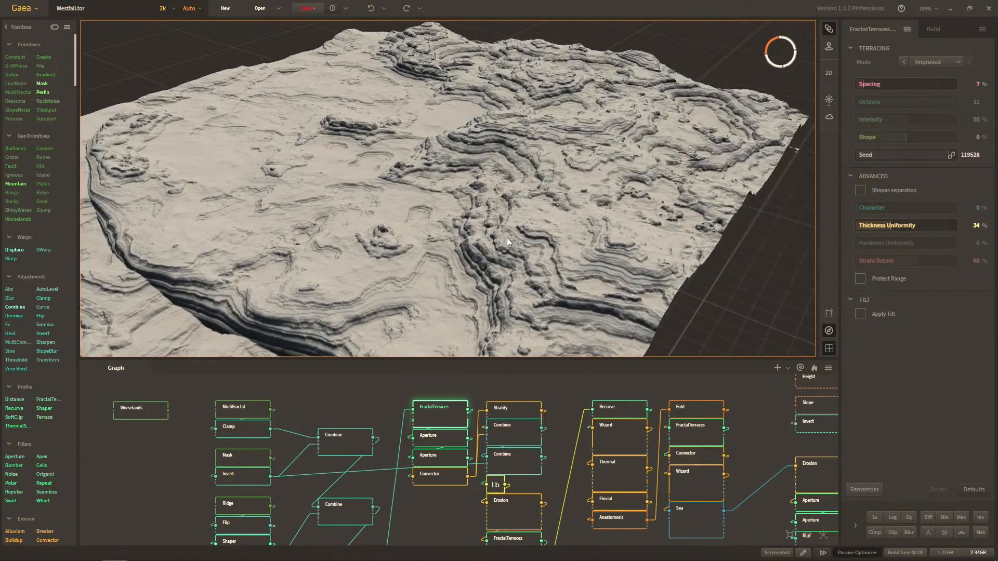
scroll(494, 467, "down", 1)
left_click_drag(475, 470, 461, 417)
left_click(357, 511)
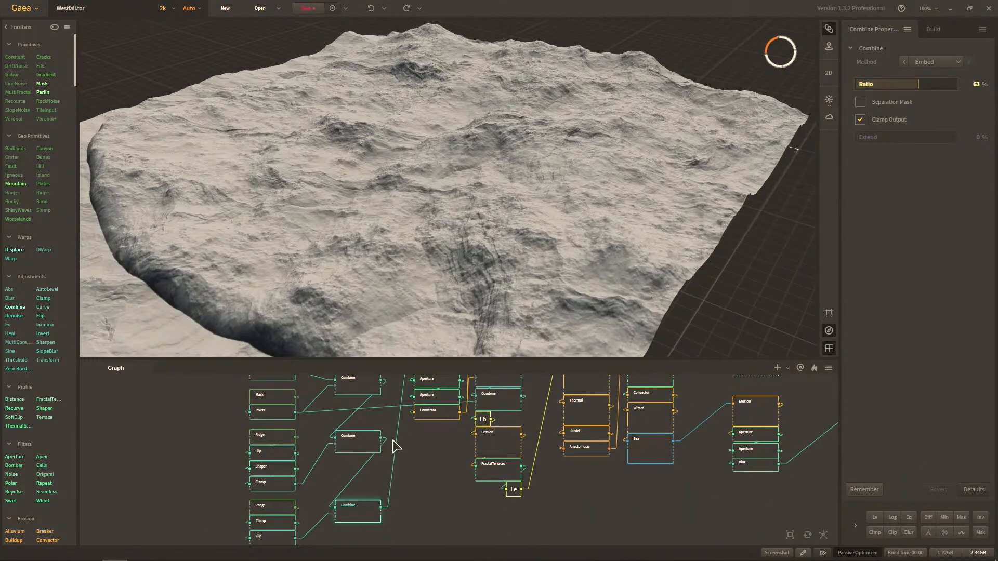
left_click_drag(413, 445, 415, 481)
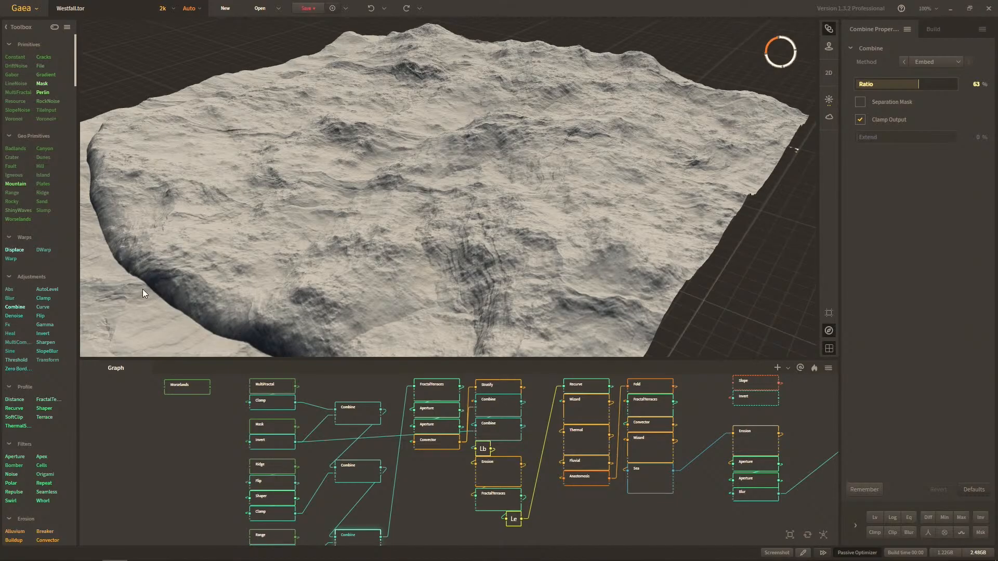
left_click(445, 396)
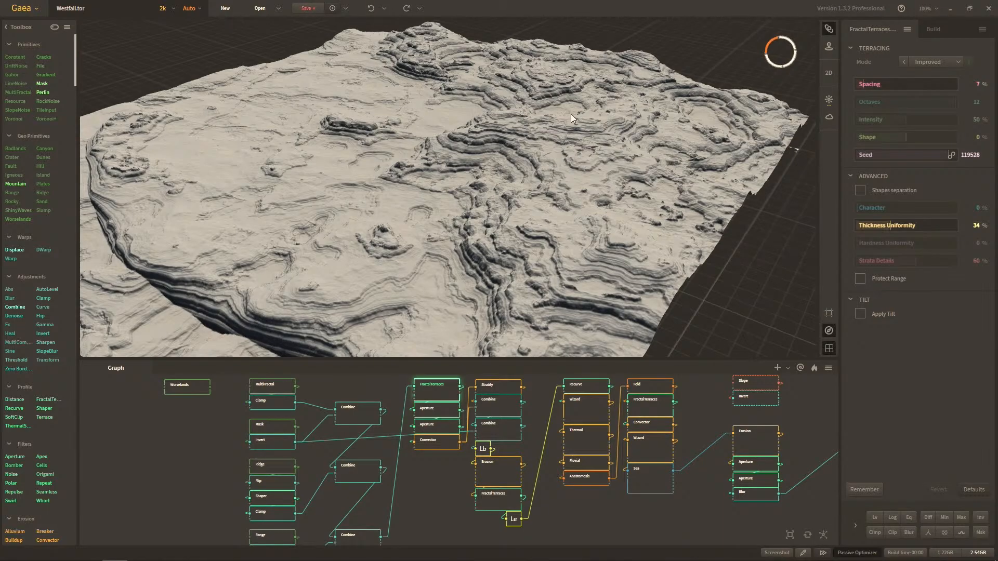
Step: Preview the two Aperture nodes against FractalTerraces from close up to examine how they alter the terrace edges
left_click(444, 410)
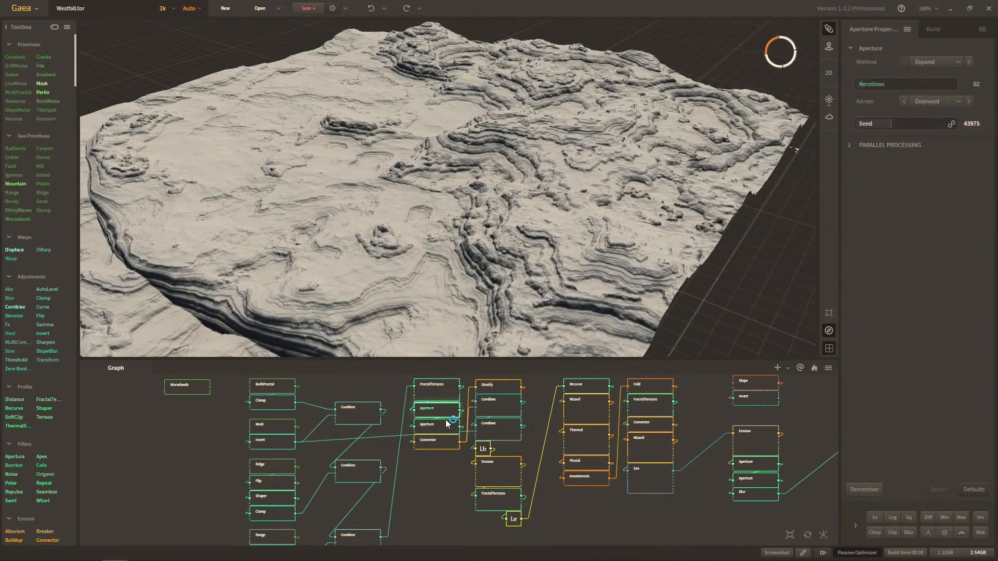
left_click(448, 426)
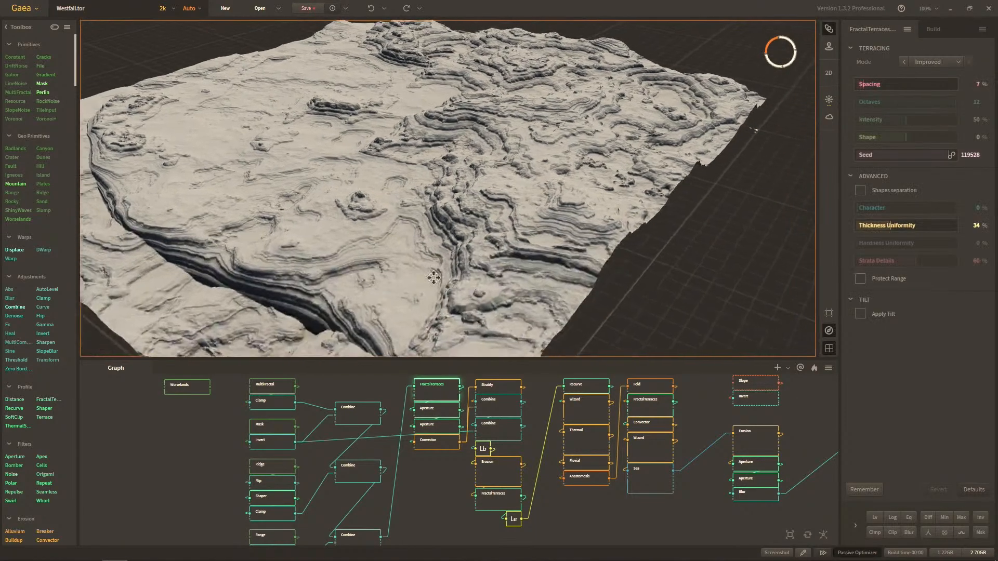
scroll(434, 296, "up", 6)
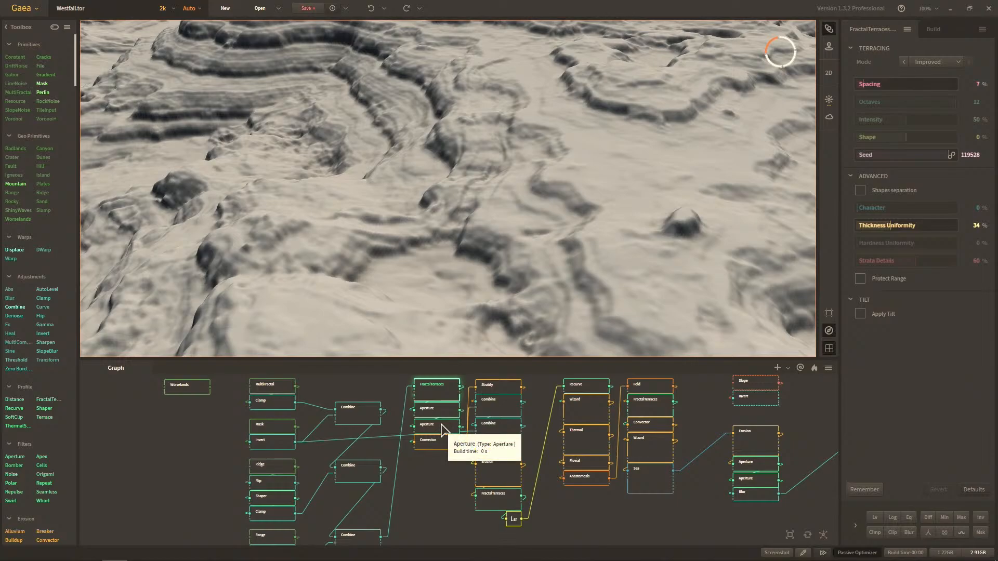
left_click(442, 425)
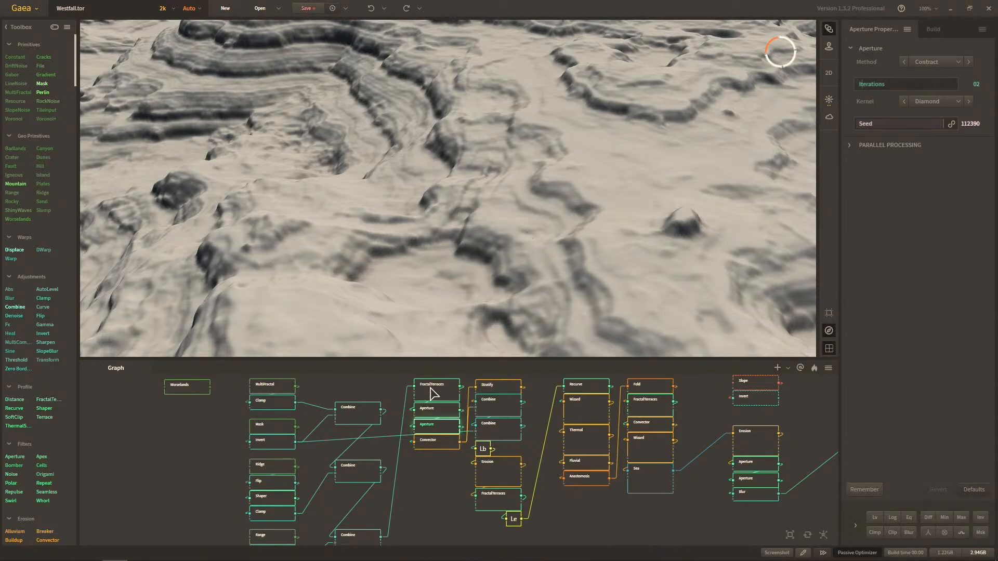
left_click(443, 394)
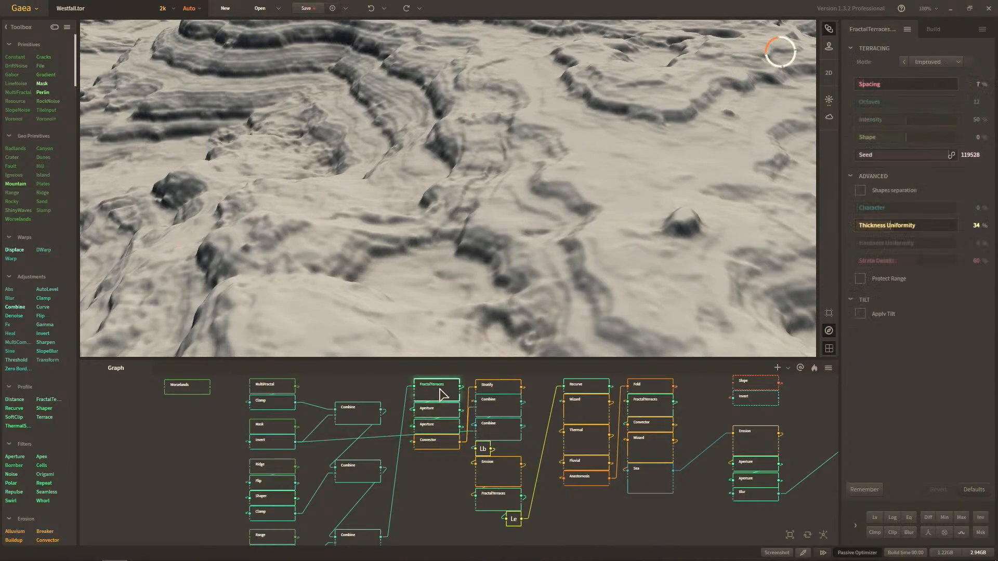
left_click(439, 426)
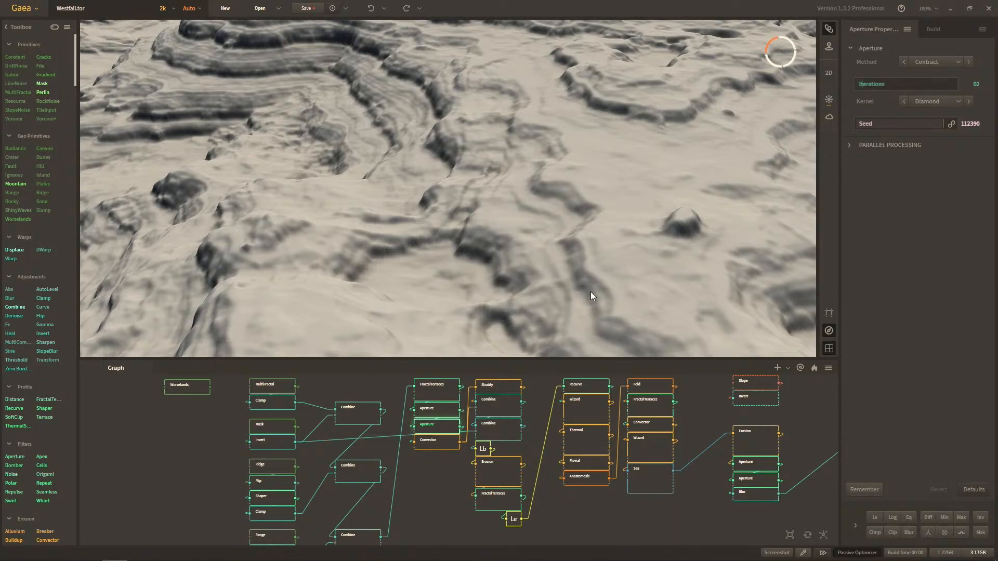
Step: Preview the Convector node after the Apertures, expand its options, and inspect the steep slopes from several distances
left_click(451, 440)
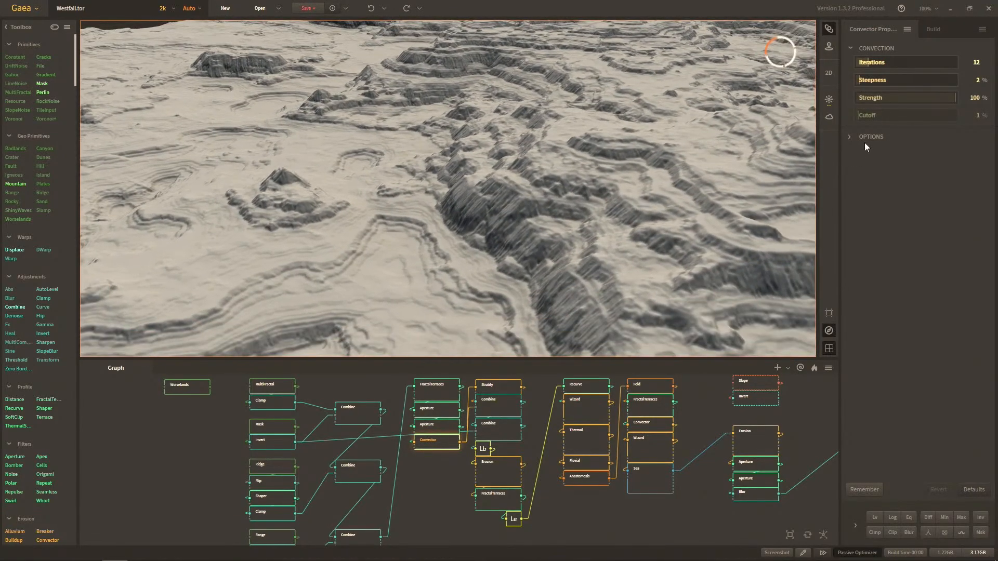
left_click(866, 138)
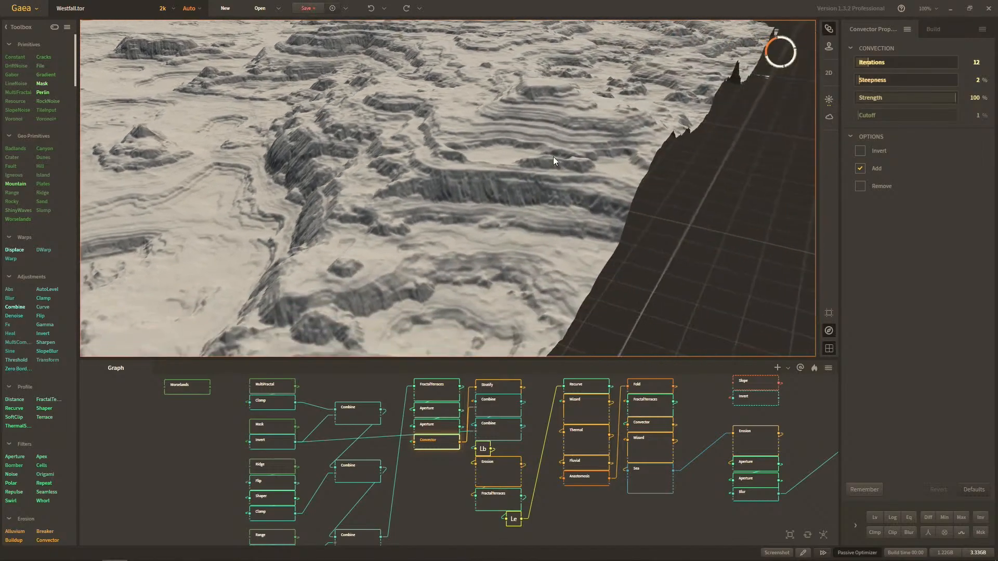
left_click_drag(553, 157, 593, 161)
scroll(467, 254, "down", 3)
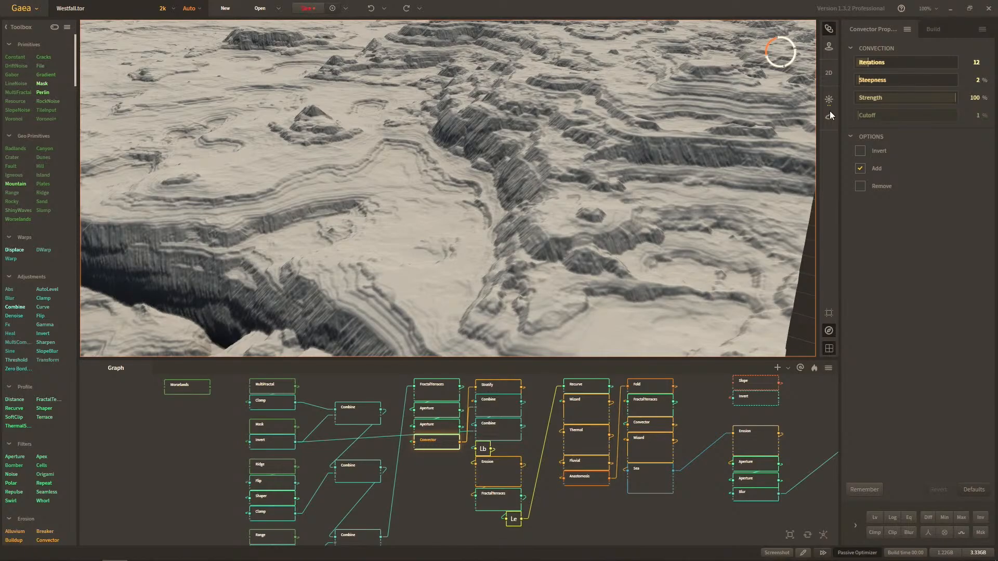
mouse_move(502, 210)
left_mouse_down()
mouse_move(474, 220)
mouse_move(497, 218)
left_mouse_up()
scroll(497, 219, "up", 3)
scroll(592, 206, "up", 5)
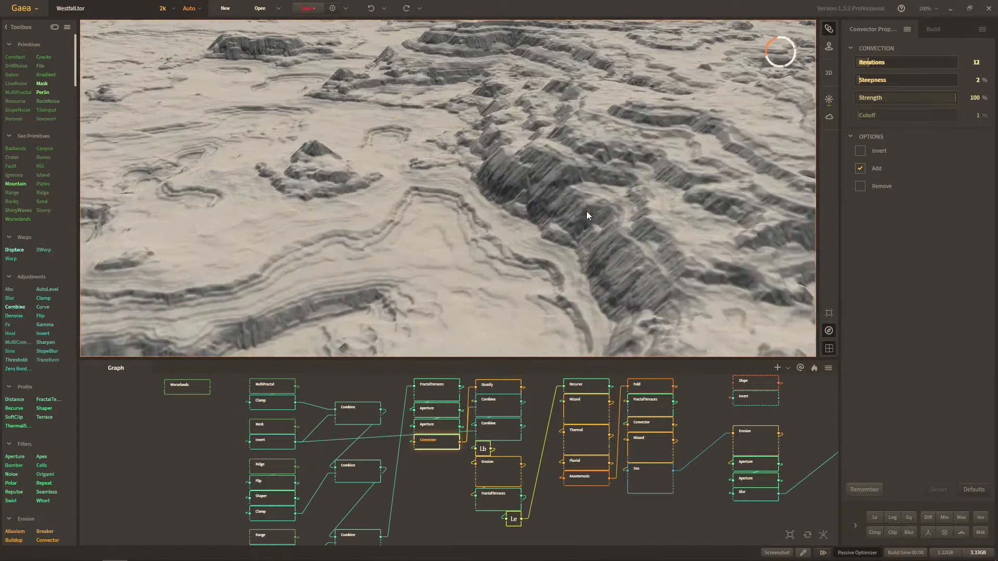
scroll(600, 227, "down", 5)
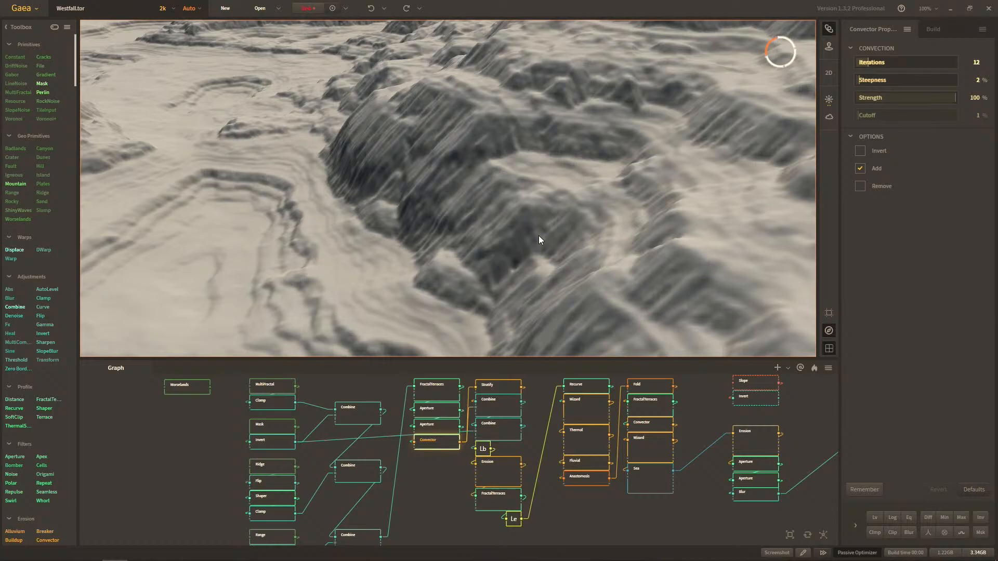
scroll(538, 235, "up", 3)
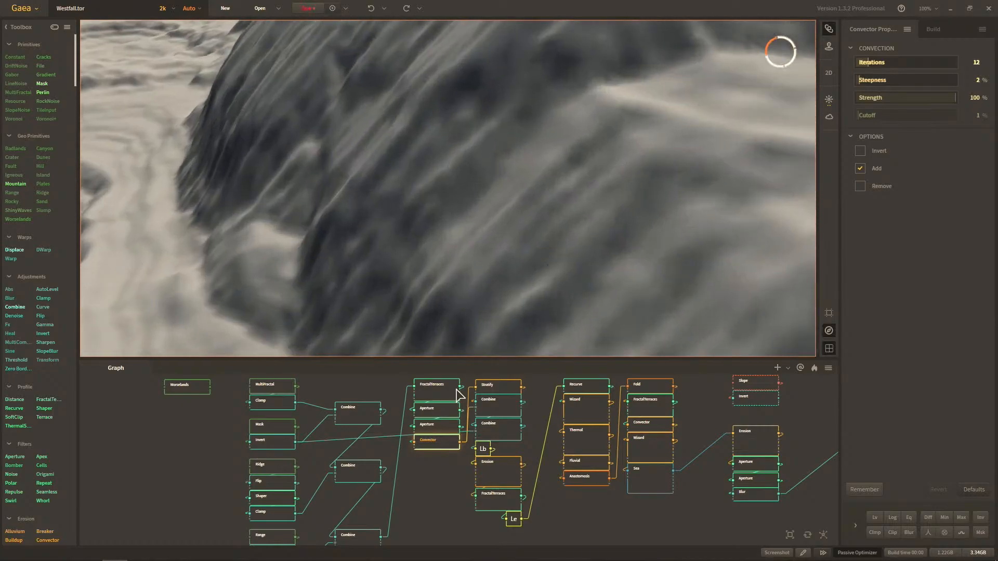
scroll(442, 298, "down", 3)
Step: Switch between the second Aperture and the Convector previews to compare the cliff faces before and after convection
left_click(434, 425)
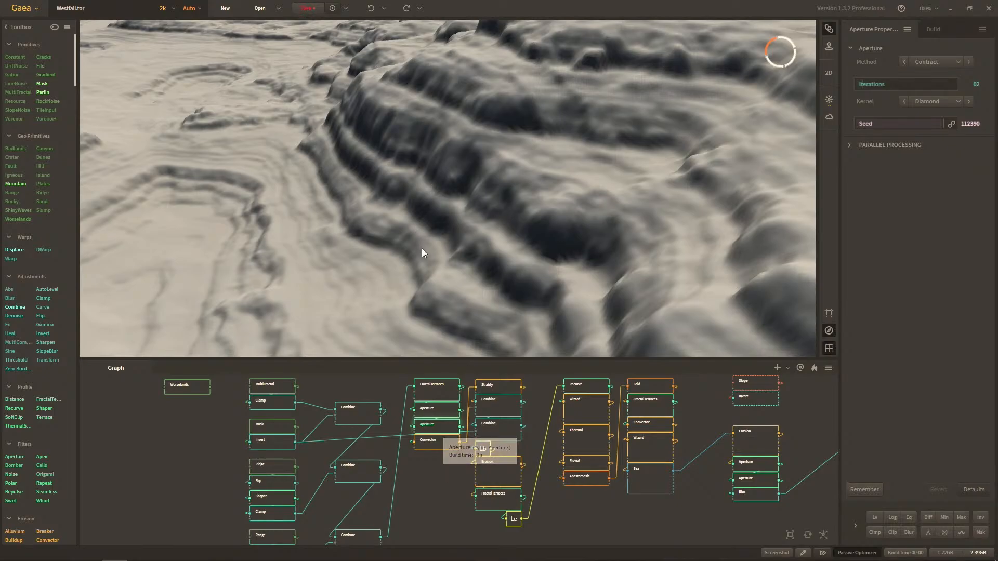
left_click(455, 441)
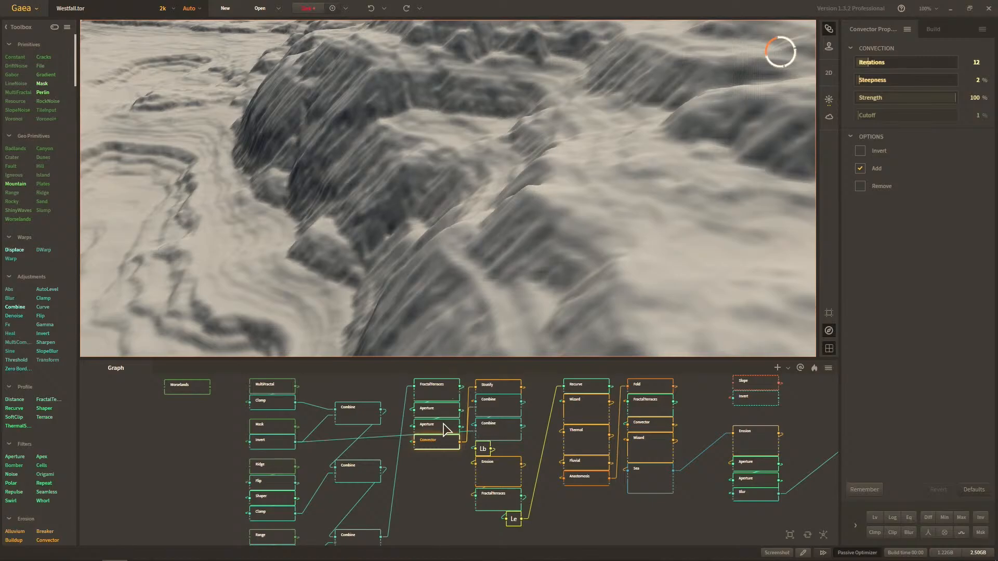
left_click(443, 424)
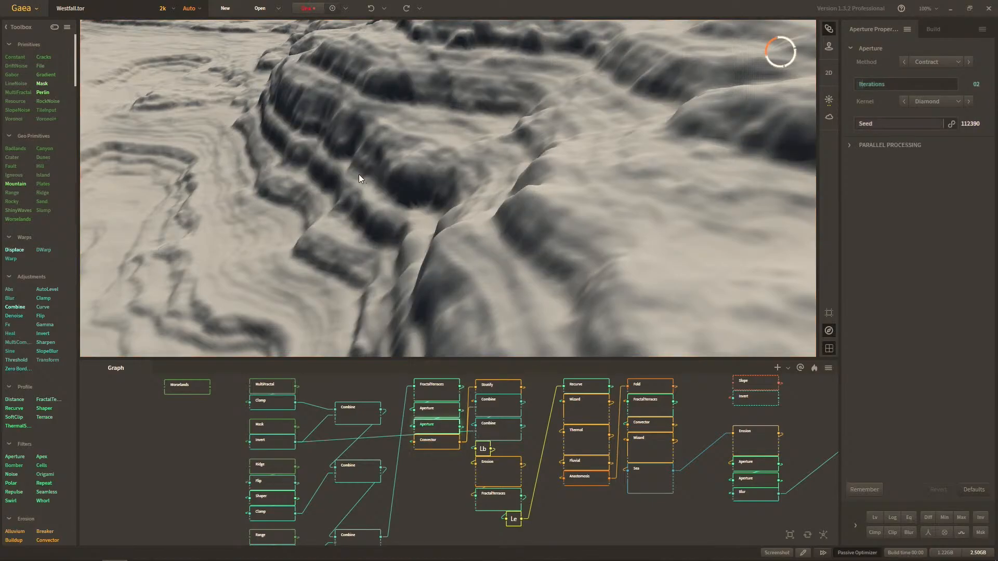
left_click(439, 442)
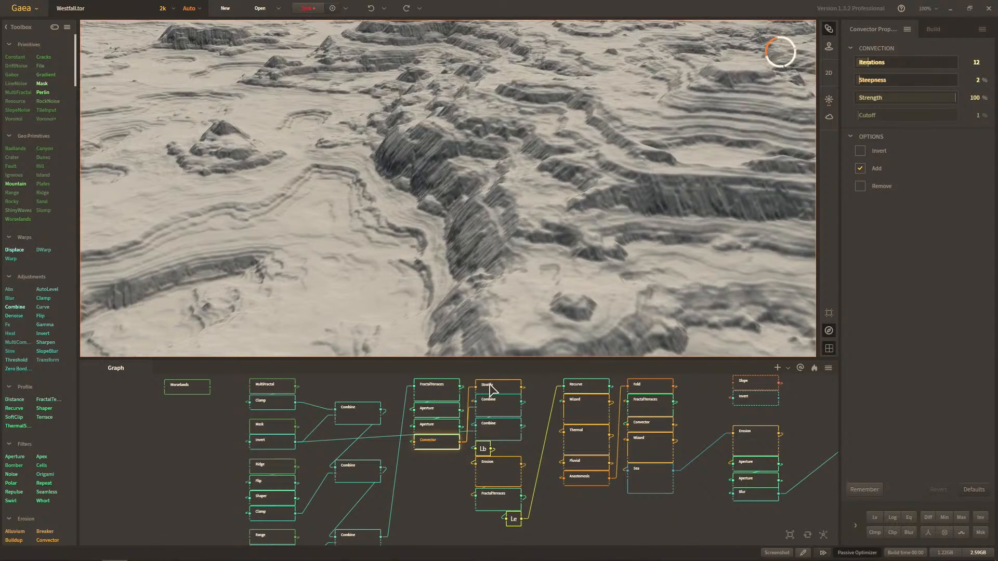
left_click_drag(413, 263, 444, 230)
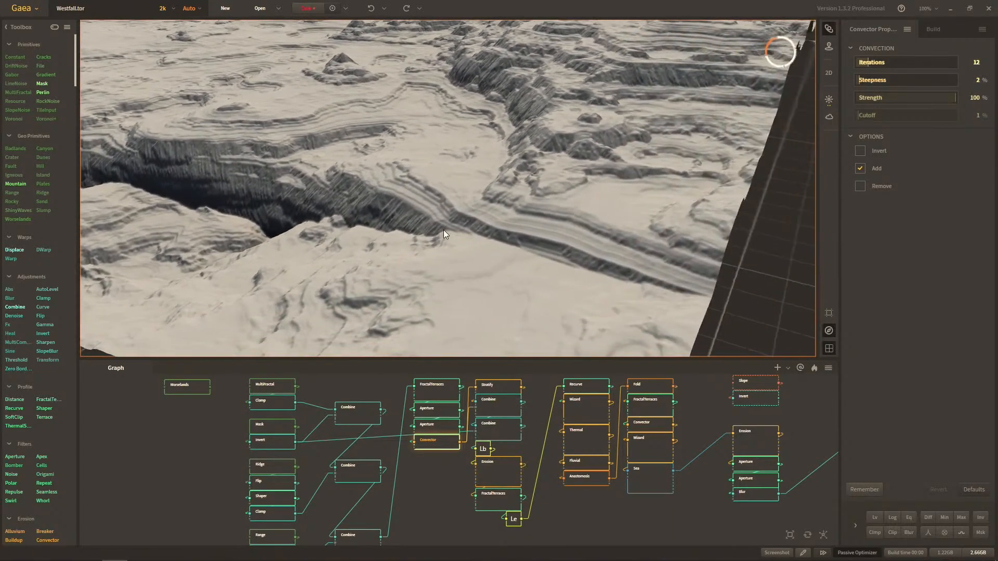
Step: Preview the Stratify node and examine its rock layering across the whole terrain
left_click(487, 385)
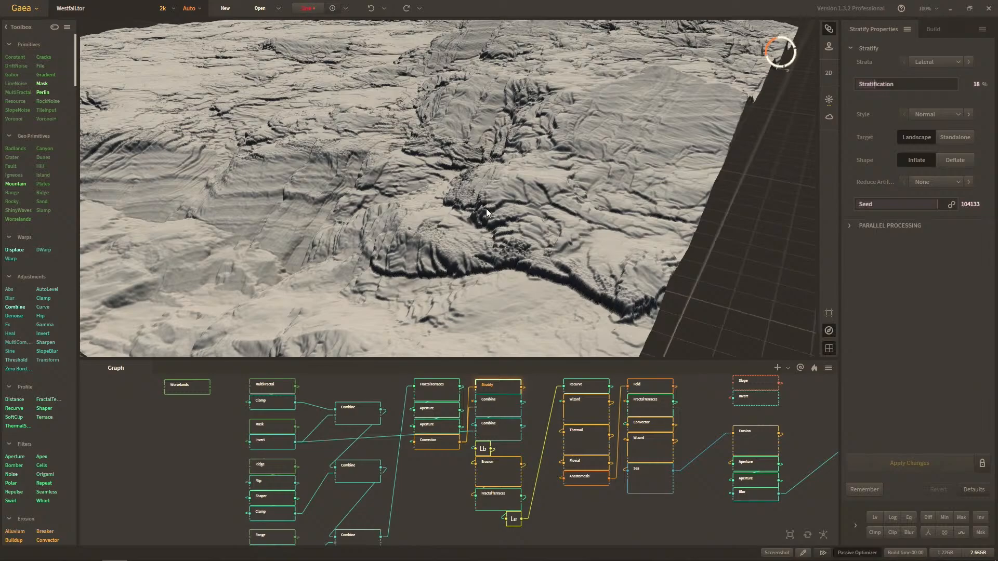
scroll(412, 211, "down", 3)
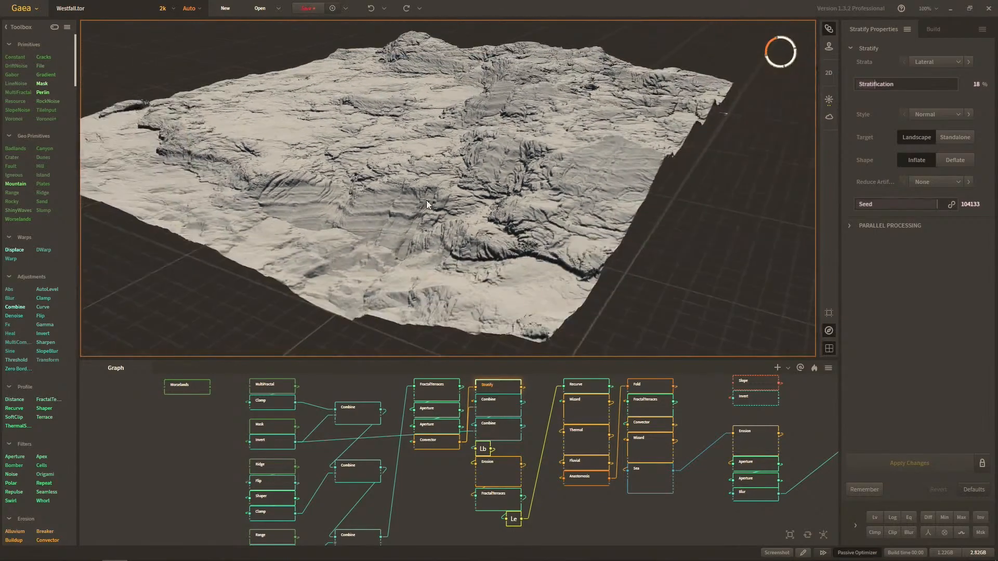
scroll(420, 206, "up", 3)
left_click_drag(520, 194, 472, 227)
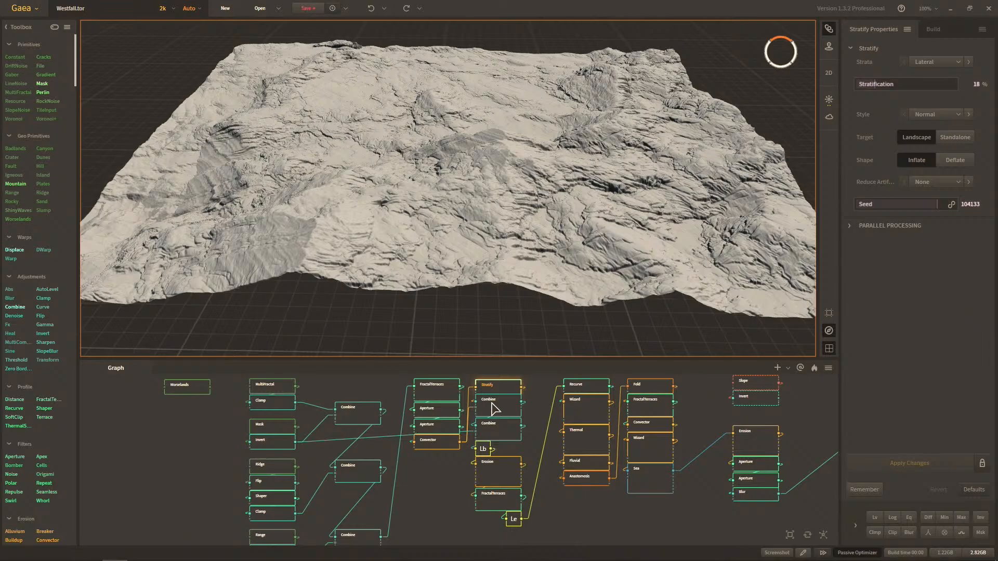
Step: Compare the Convector and Stratify outputs with the Combine node that blends them
left_click(450, 442)
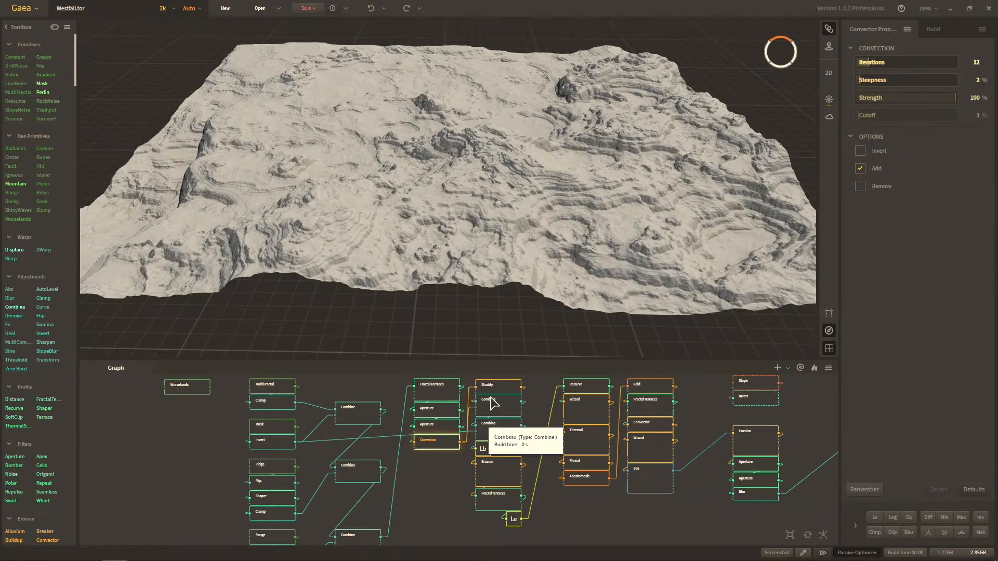
left_click(492, 403)
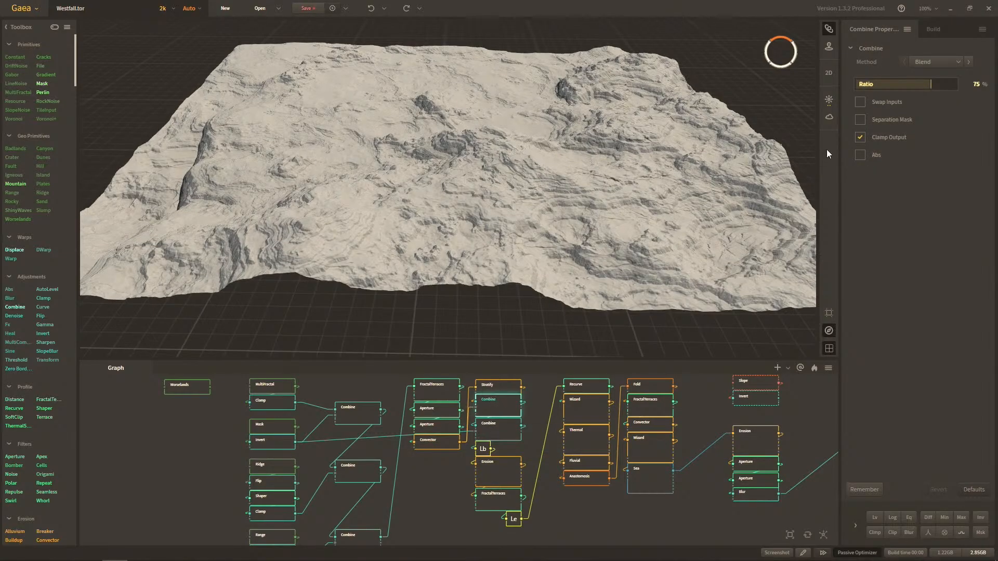
left_click(501, 390)
left_click(497, 405)
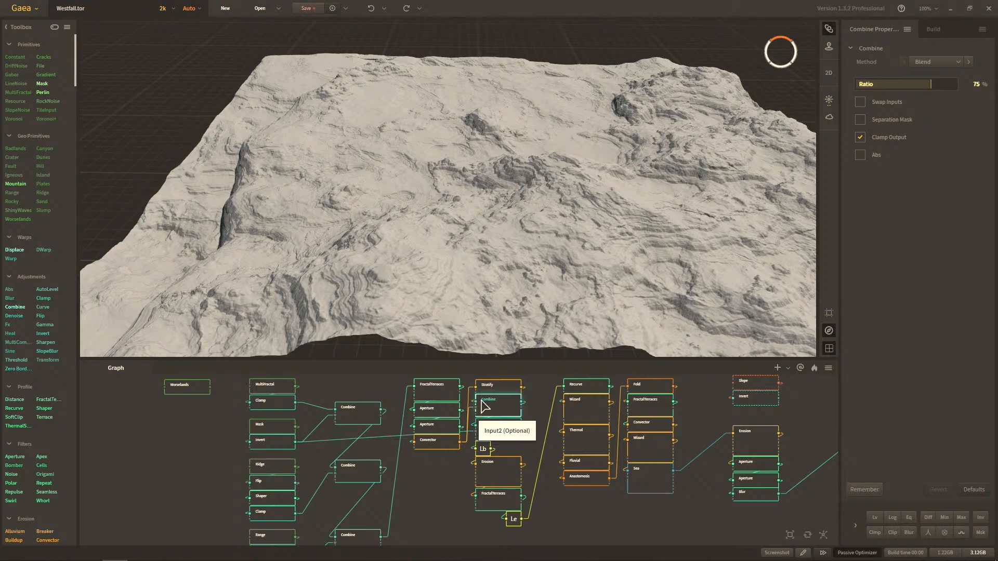
Step: Test the Combine node's blend Ratio at 100% against the Convector output and set it to 76%
left_click_drag(931, 85, 961, 86)
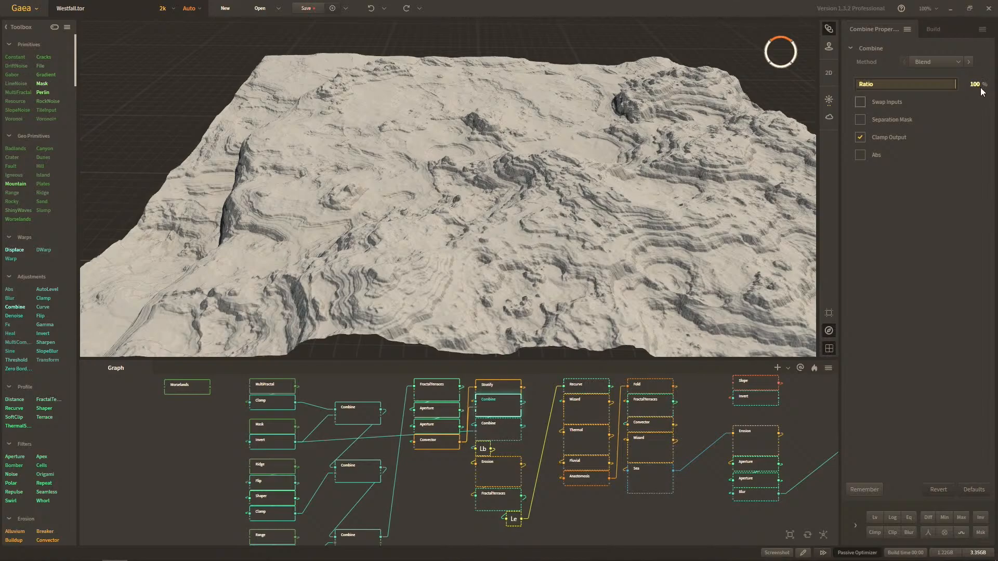
left_click(446, 443)
left_click(940, 86)
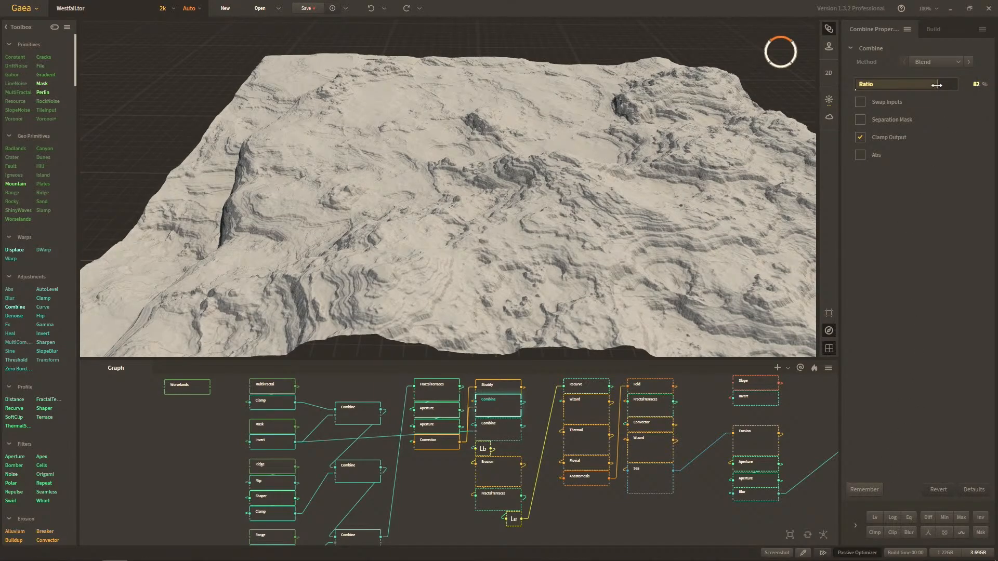
left_click_drag(938, 85, 932, 84)
Step: Preview Stratify, Convector and their Combine node in sequence to check the adjusted blend
left_click(491, 388)
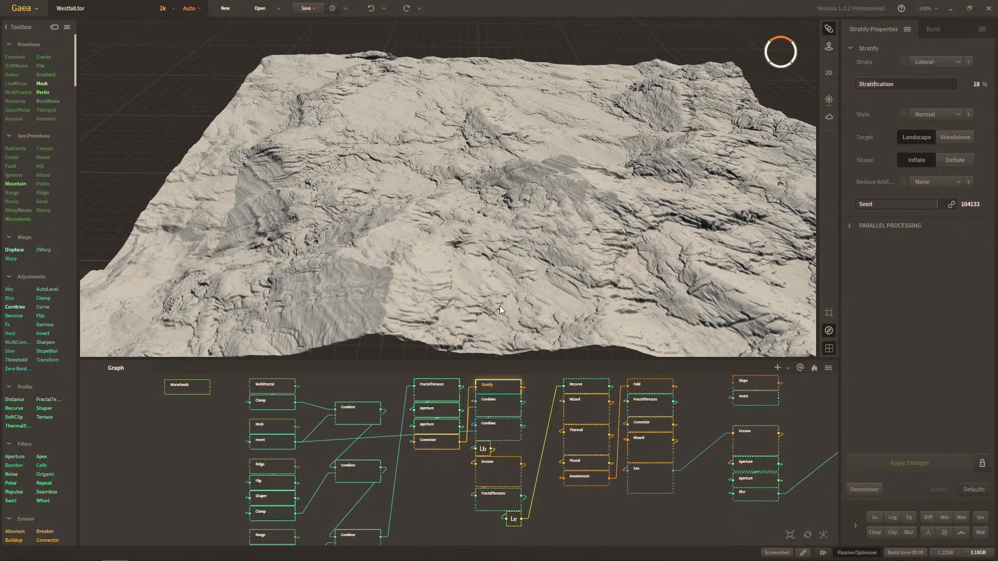
left_click(450, 445)
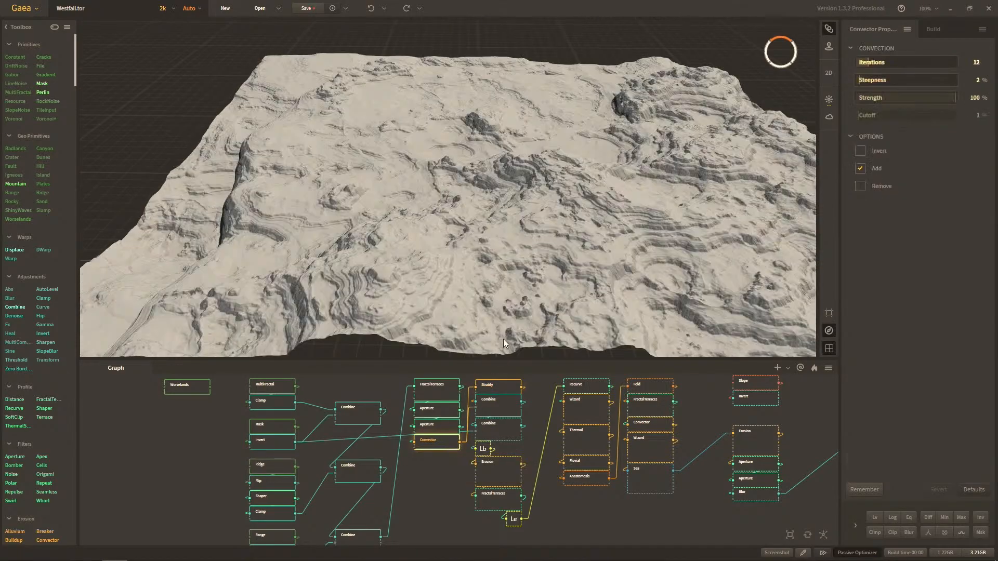
left_click(508, 410)
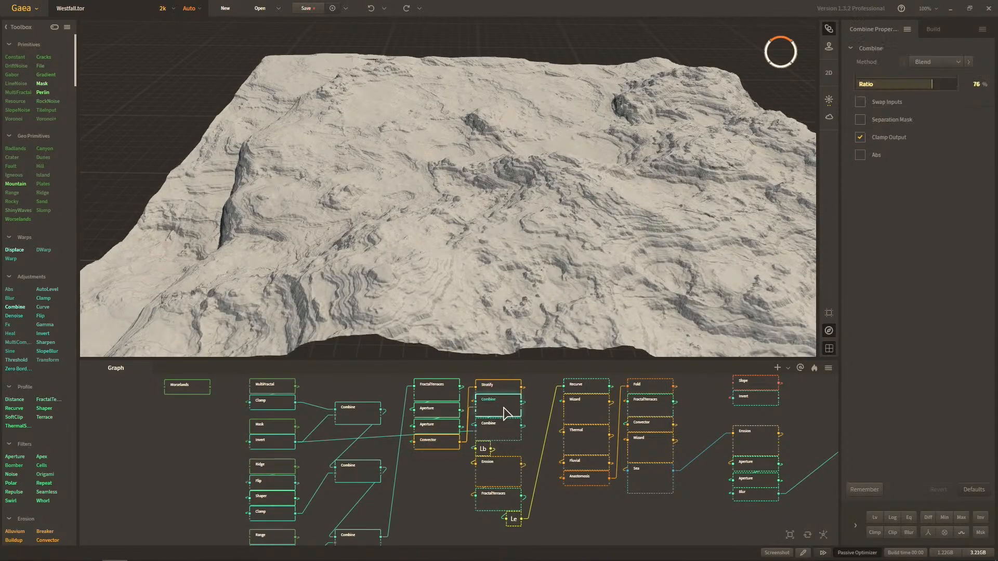
Step: Examine the layered slopes of the blended Combine output from a low angle, close up and farther away
left_click_drag(517, 338, 567, 190)
scroll(568, 192, "up", 5)
scroll(569, 226, "down", 4)
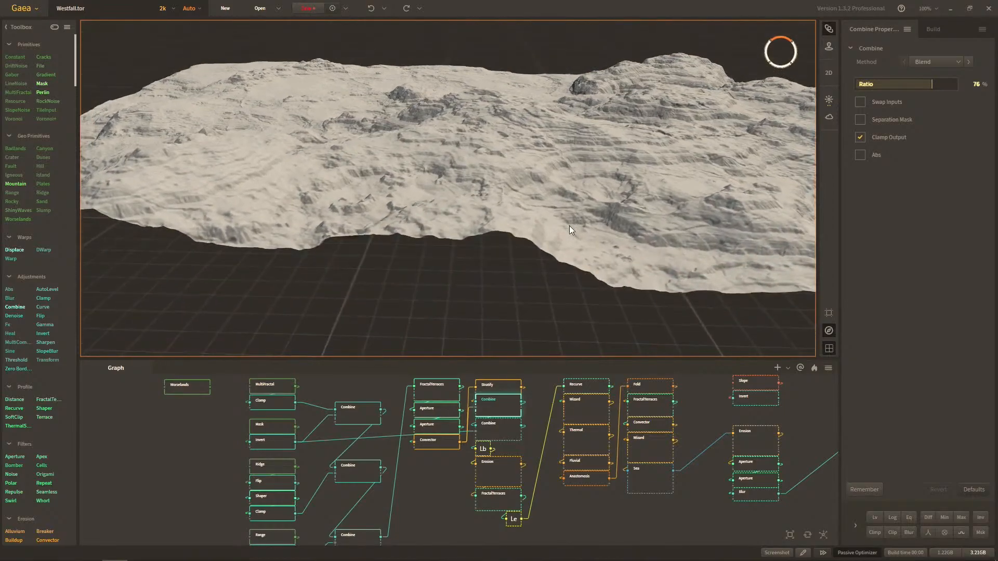
scroll(558, 214, "up", 5)
scroll(555, 234, "down", 4)
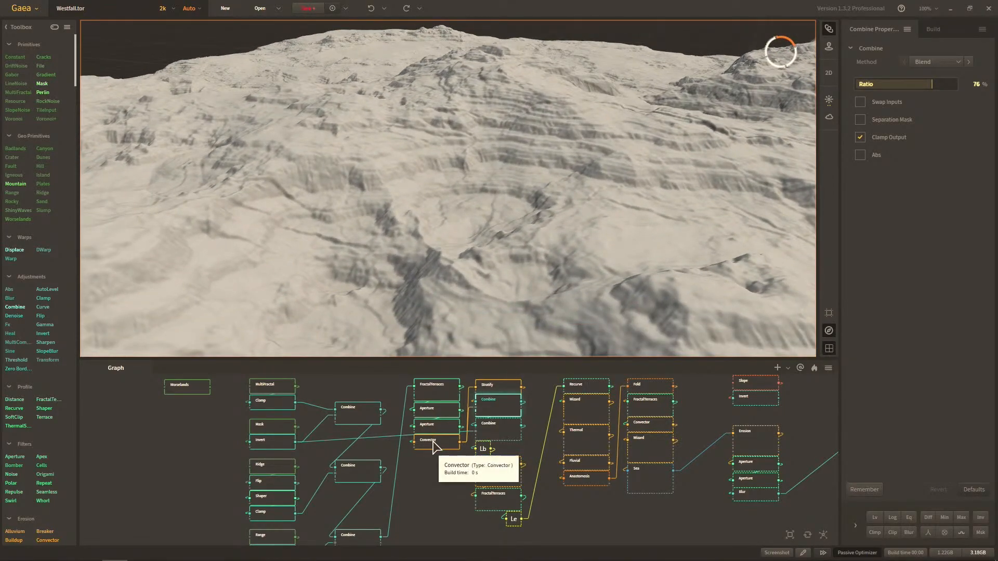
Step: Try the Combine node's blend Ratio at 21% and 69%, and return it to 76%
left_click(878, 86)
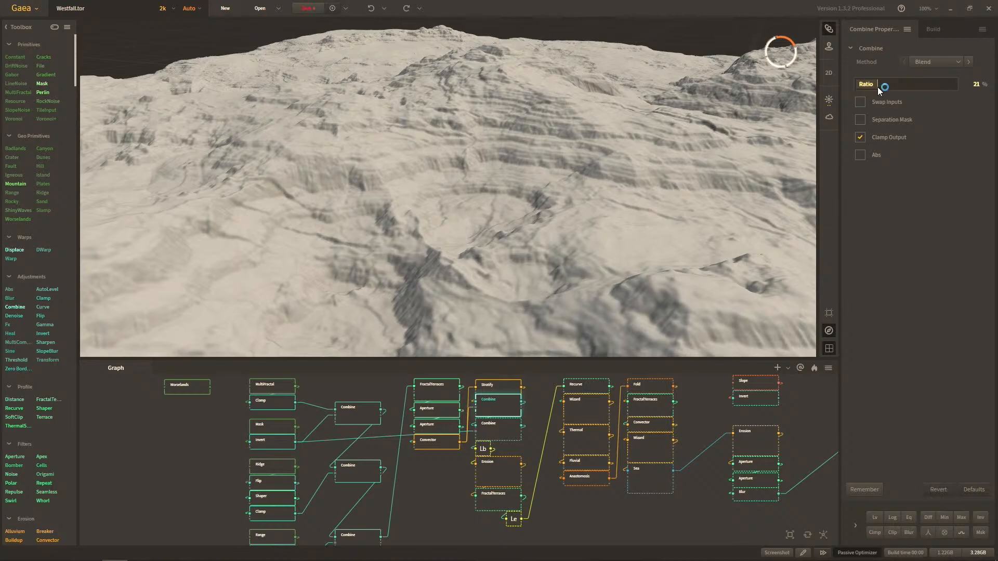
left_click(925, 90)
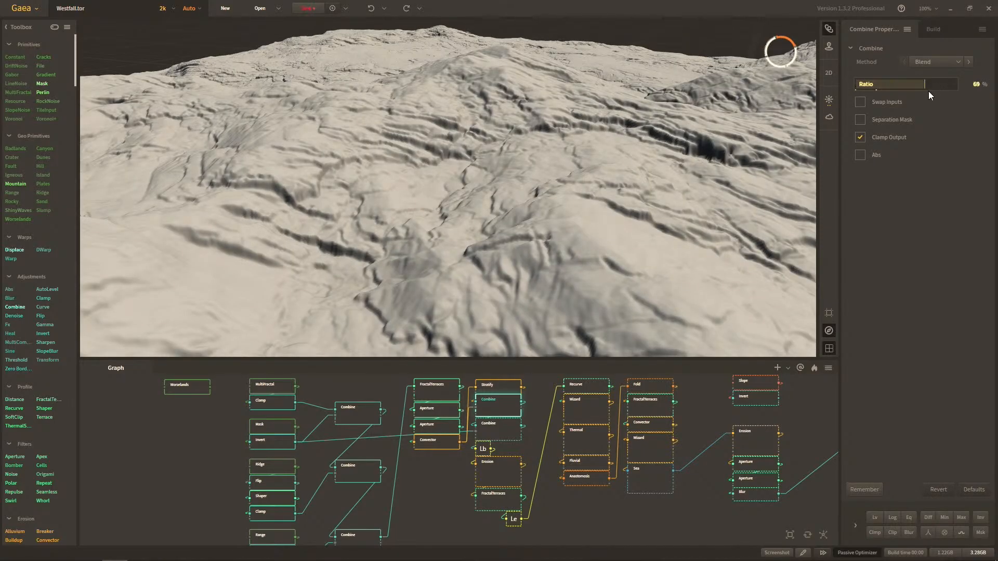
left_click_drag(925, 85, 932, 85)
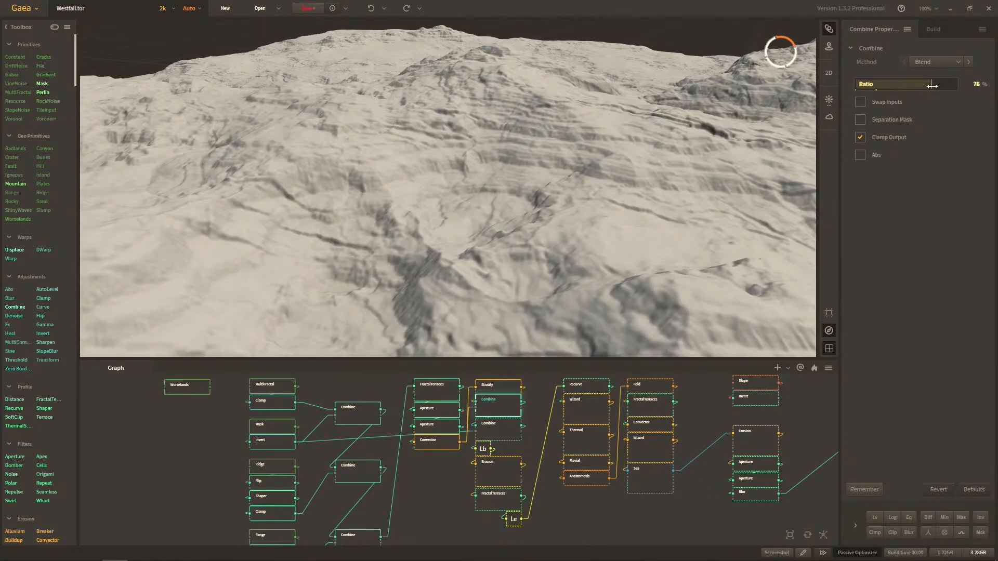
Step: Compare the Convector output with the blended Combine output on the terraced slopes and along the cliff edge
left_click(447, 442)
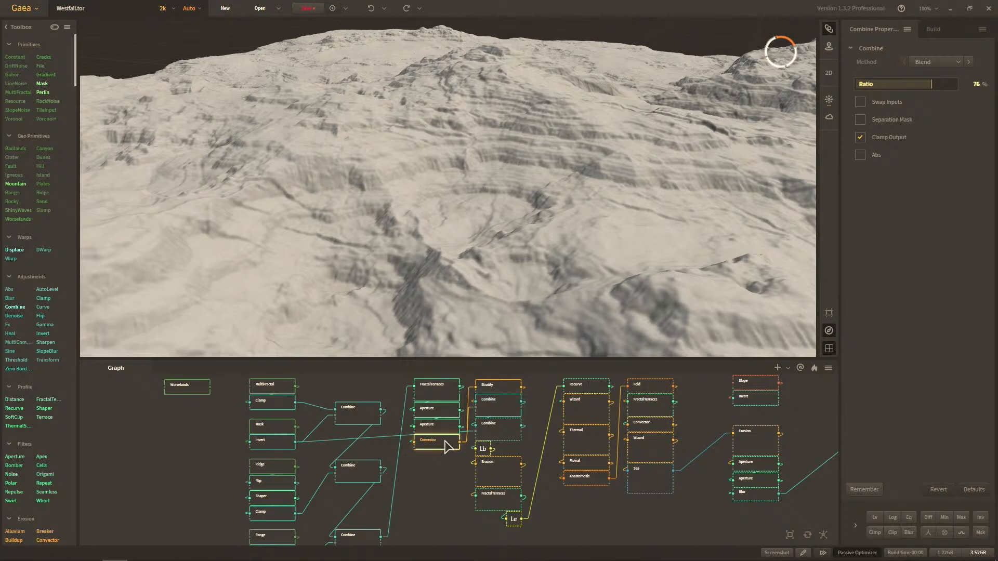
scroll(503, 223, "down", 5)
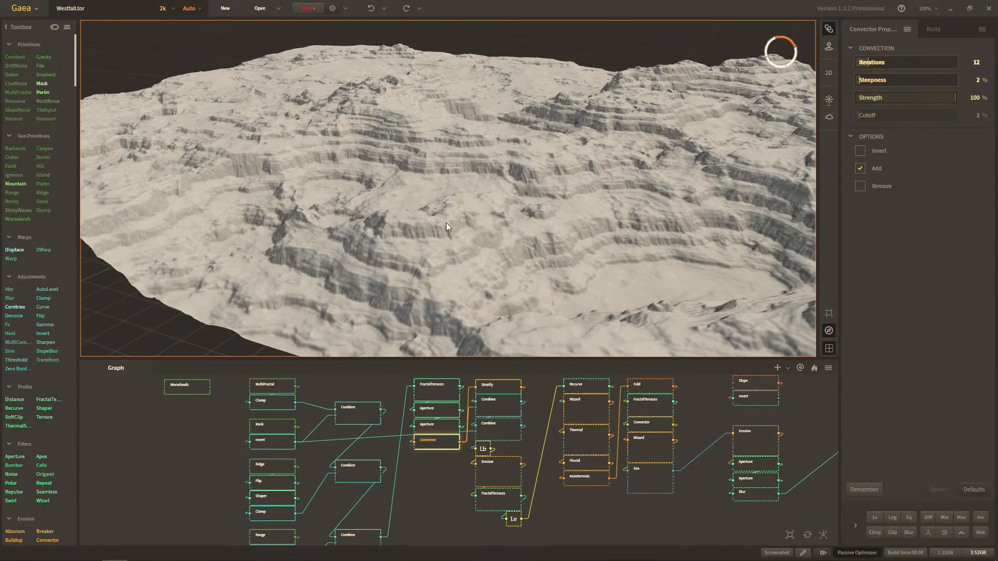
left_click_drag(512, 165, 533, 171)
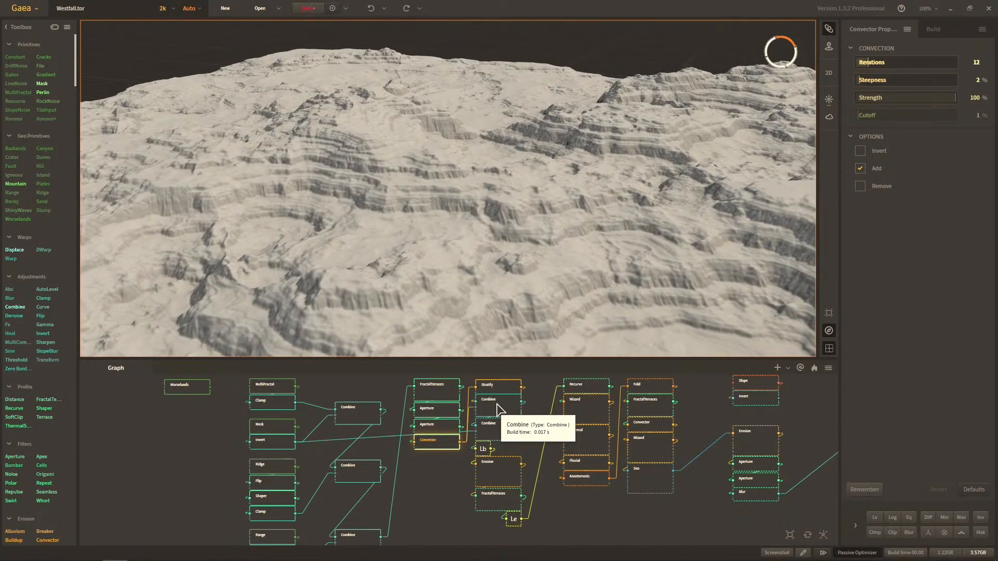
left_click(498, 410)
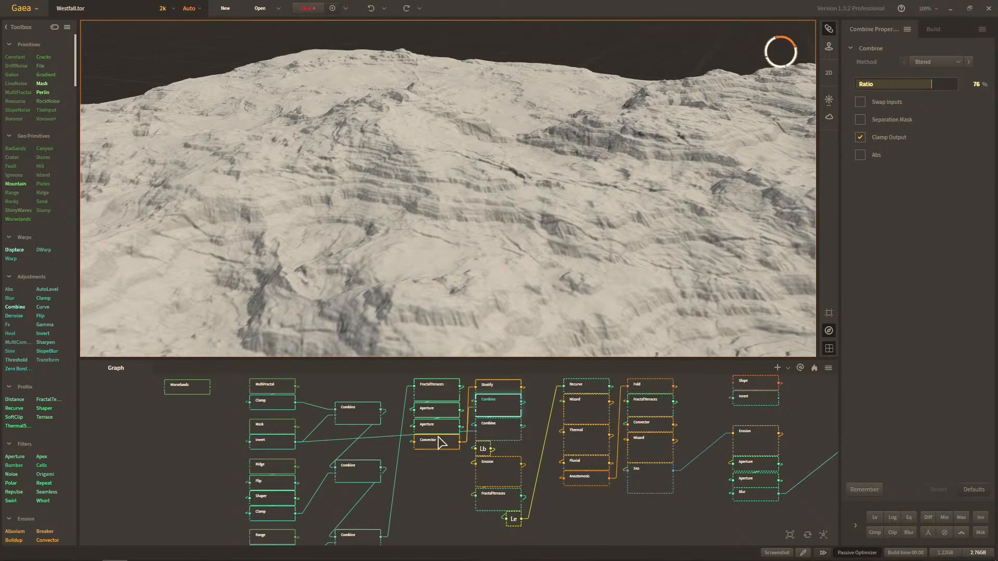
left_click(439, 442)
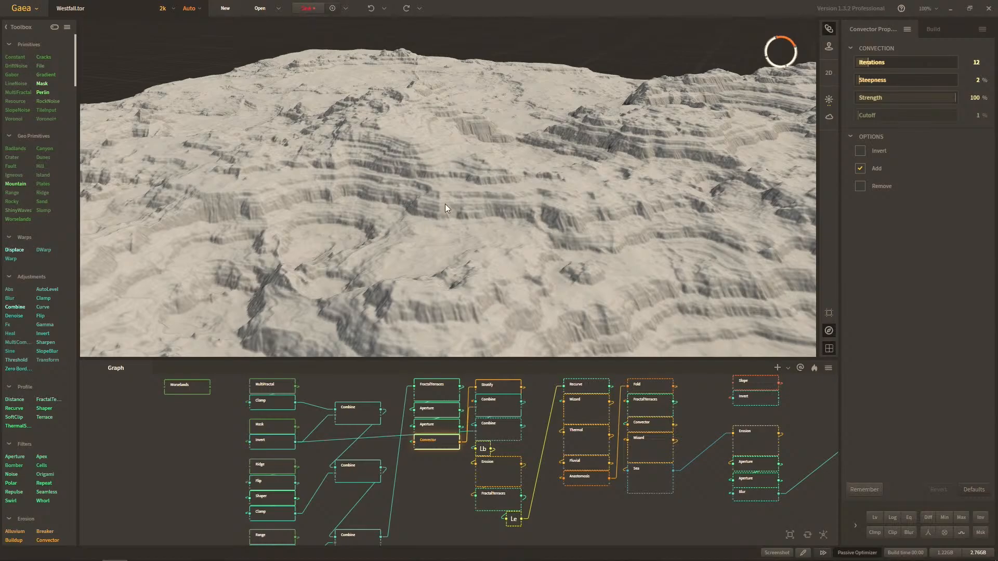
left_click(513, 412)
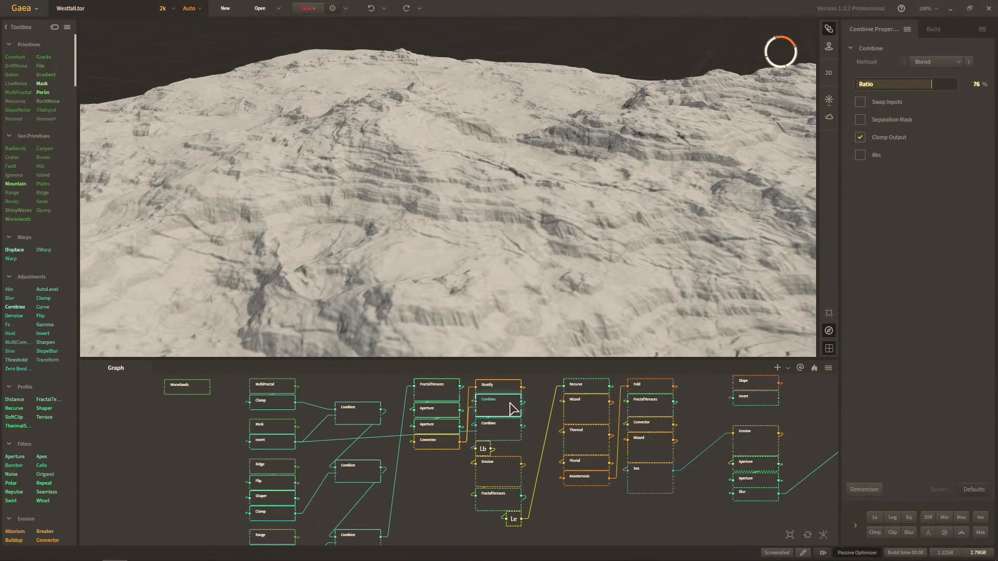
left_click_drag(454, 227, 195, 141)
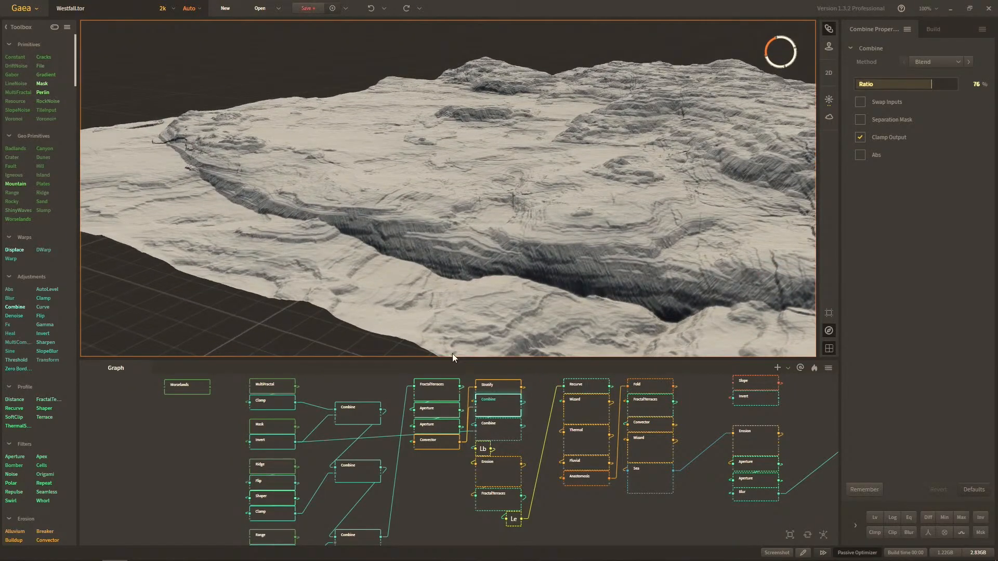
Step: Preview the Embed Combine, FractalTerraces, Convector and blended Combine nodes in sequence to follow how the cliff edge is shaped
middle_click_drag(403, 454, 378, 432)
left_click(332, 512)
left_click_drag(308, 248, 182, 132)
left_click_drag(430, 443, 383, 463)
left_click(370, 406)
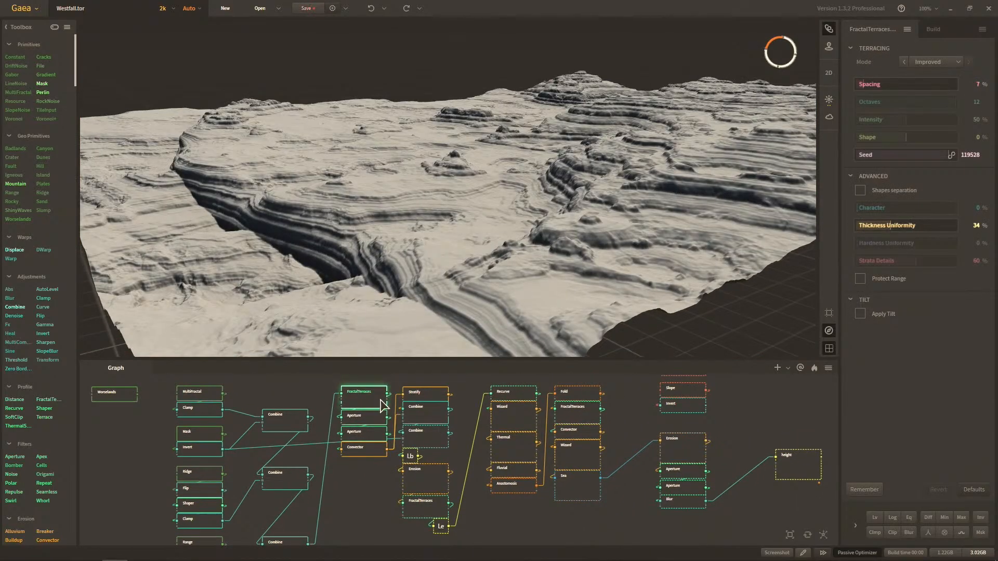
left_click(378, 449)
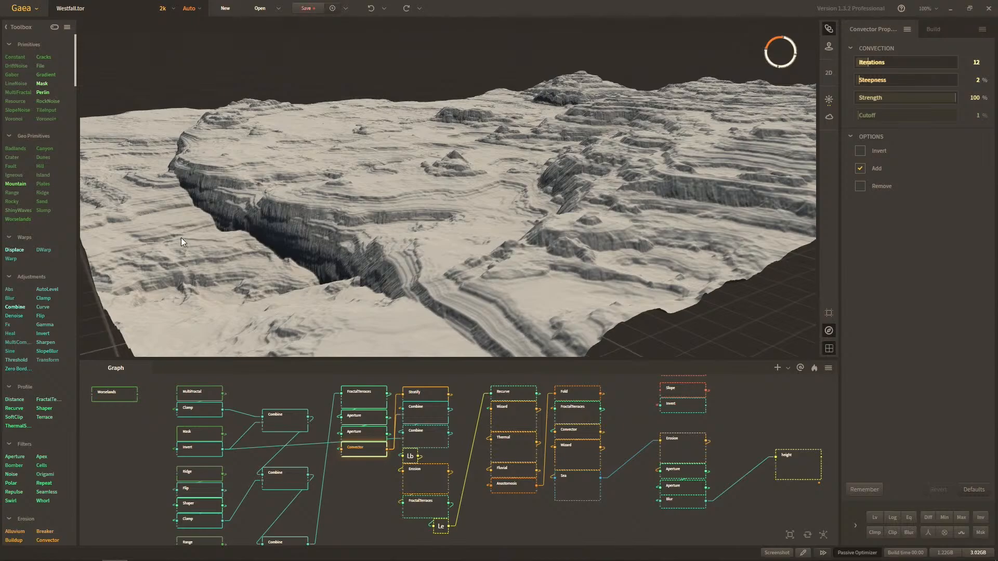
left_click(427, 418)
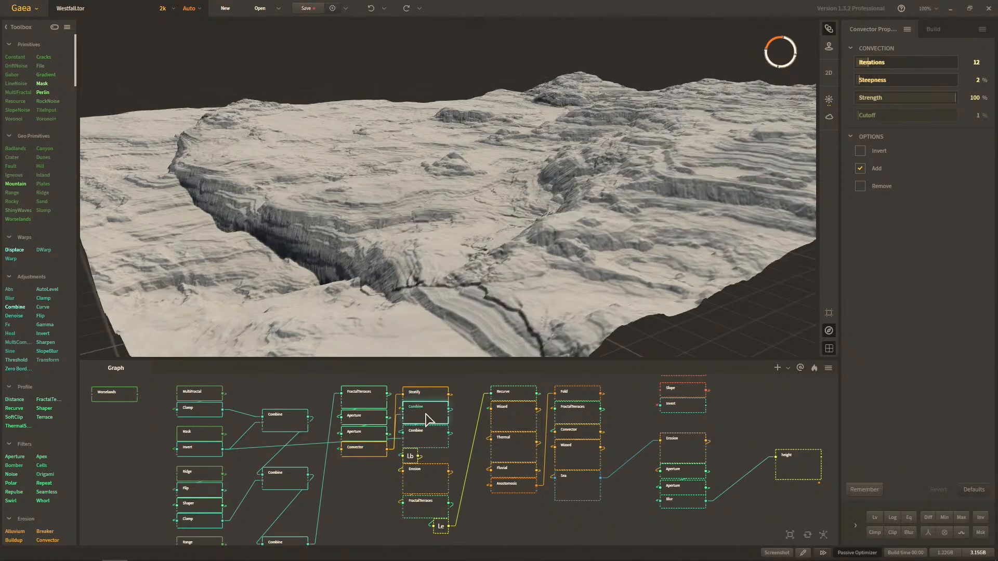
left_click_drag(382, 265, 420, 258)
Step: Compare the Embed Combine output with the blended Combine output, viewing the terrain edge from low and raised angles
middle_click_drag(346, 457, 293, 421)
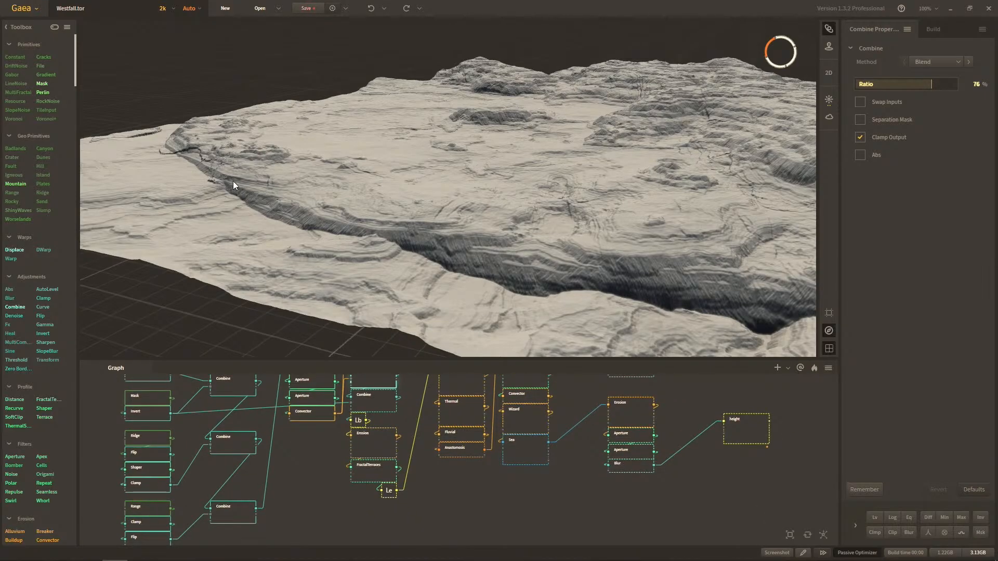
left_click(243, 511)
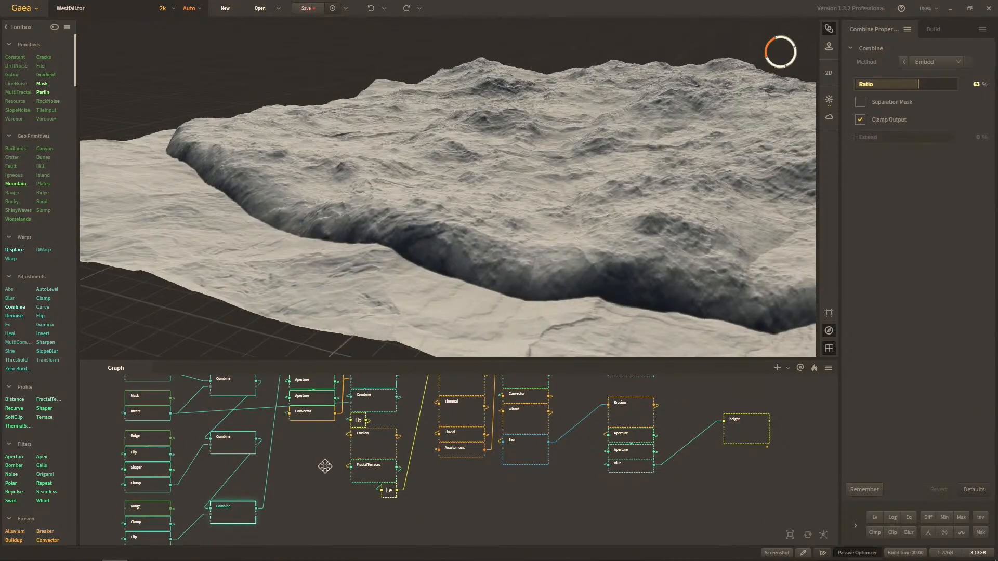
middle_click_drag(322, 465, 332, 490)
left_click_drag(400, 291, 395, 333)
left_click(378, 397)
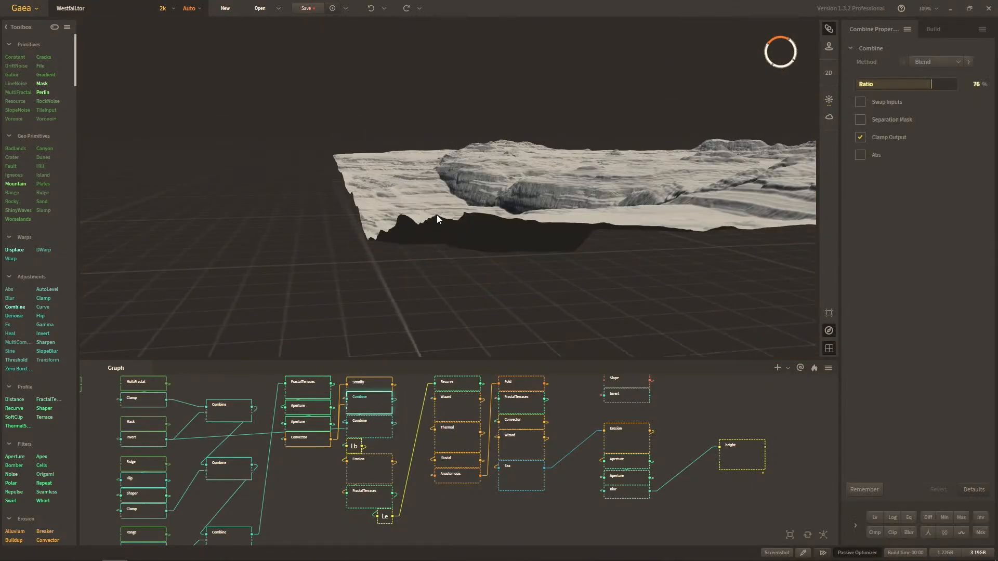
left_click_drag(441, 271, 429, 196)
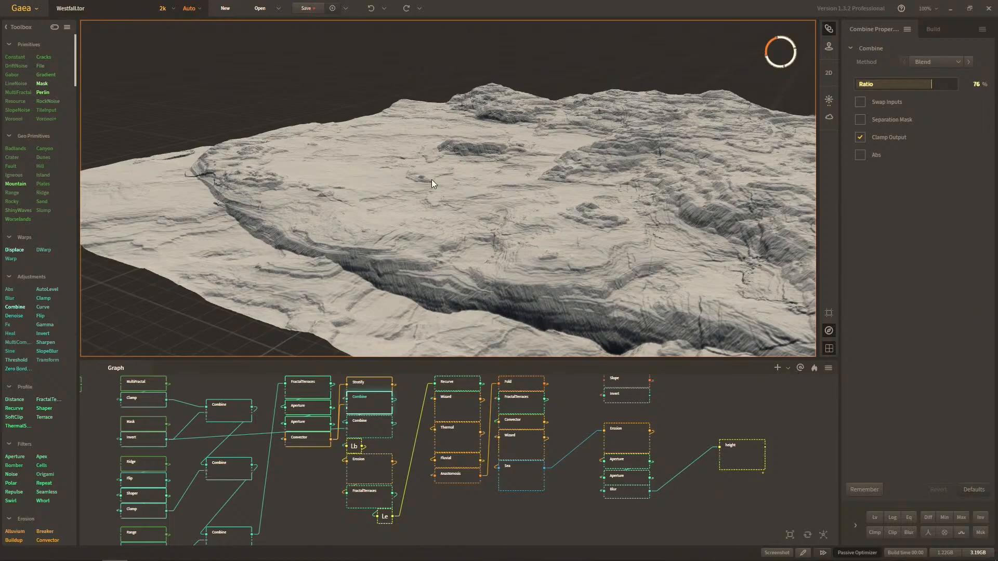
left_click_drag(434, 177, 404, 355)
Step: Preview the Mask node, its Invert and the Subtract Combine node that uses them, viewing the whole terrain
left_click(136, 425)
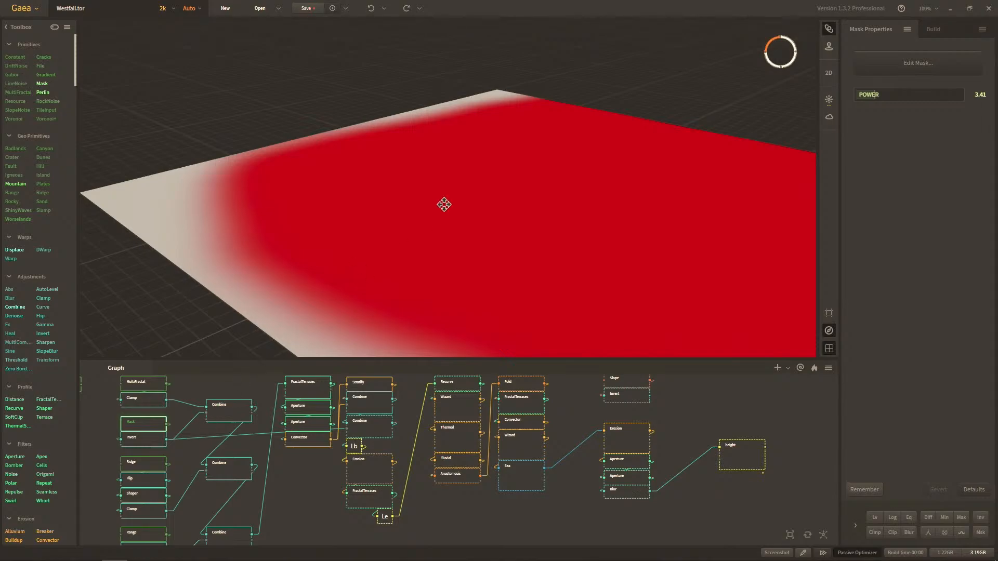
scroll(457, 205, "down", 5)
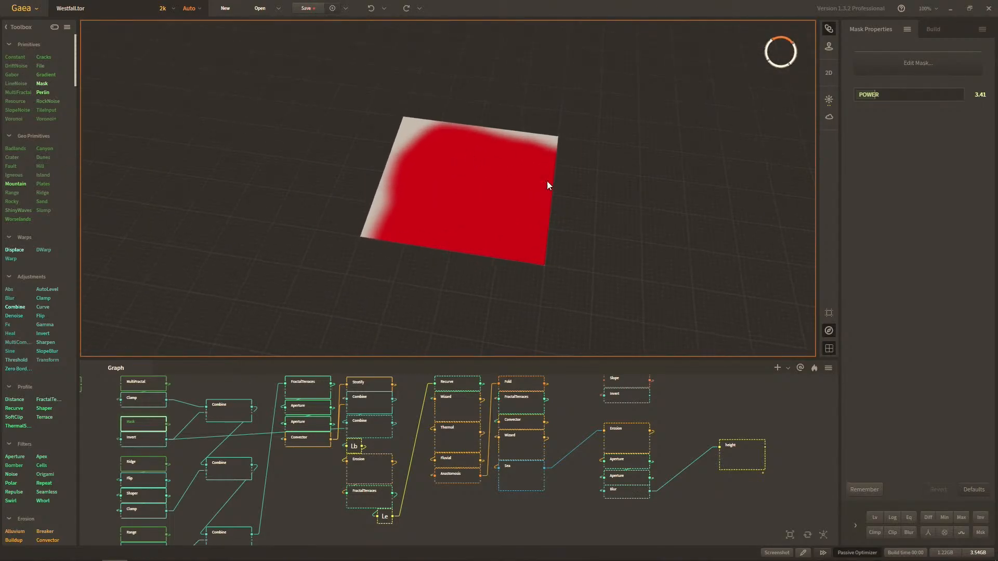
left_click(158, 438)
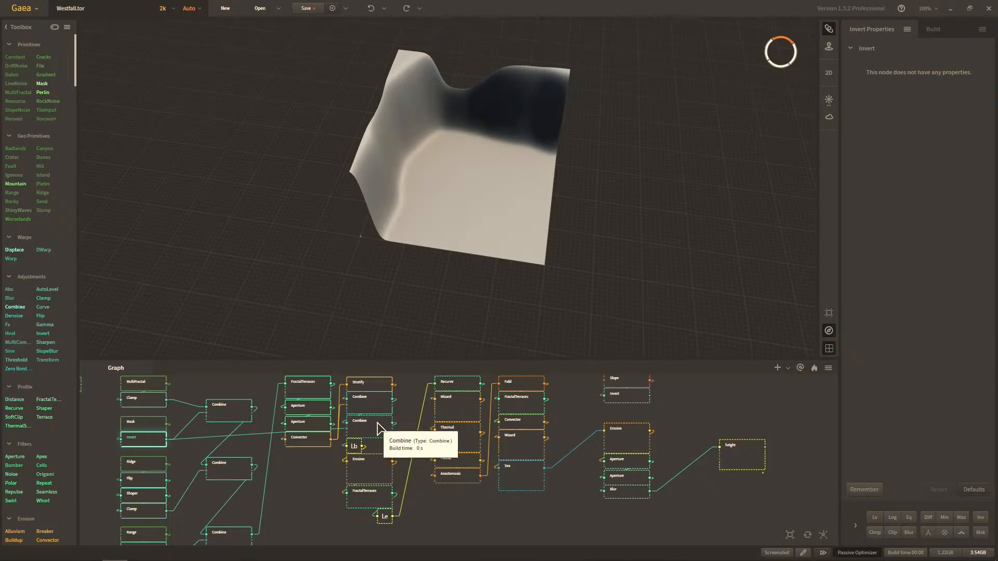
left_click(368, 427)
scroll(487, 232, "up", 5)
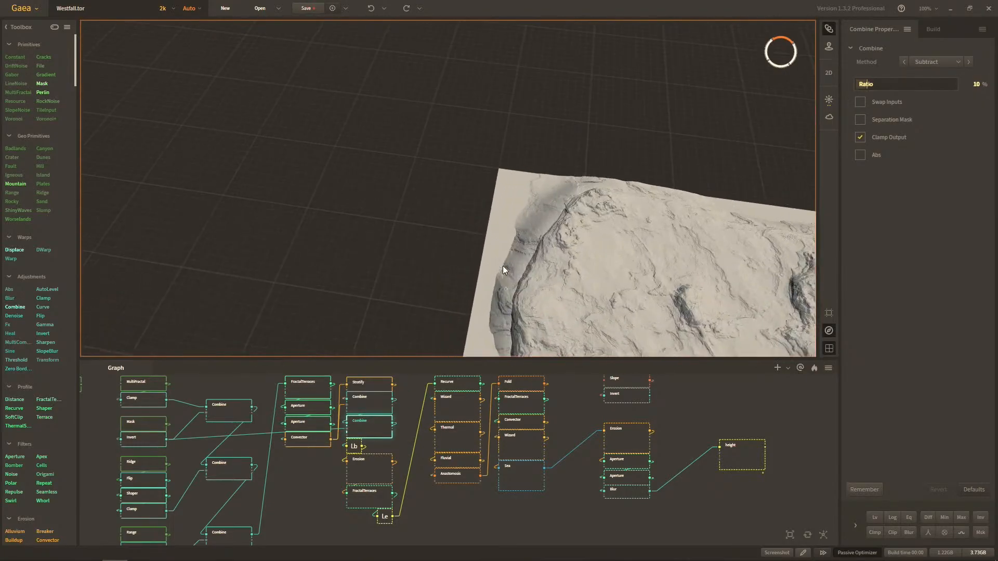
scroll(516, 246, "down", 5)
left_click_drag(529, 267, 510, 298)
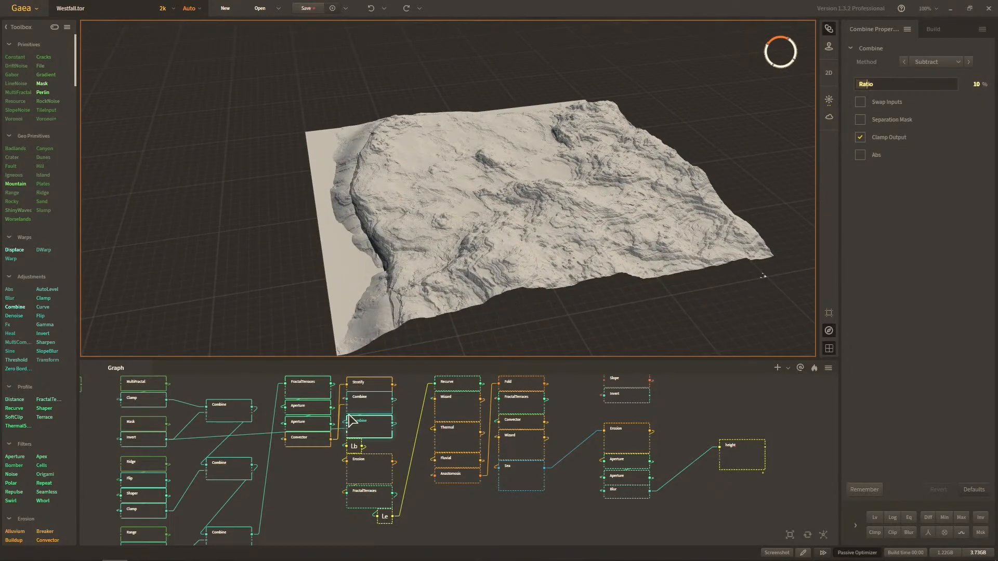
scroll(462, 225, "up", 5)
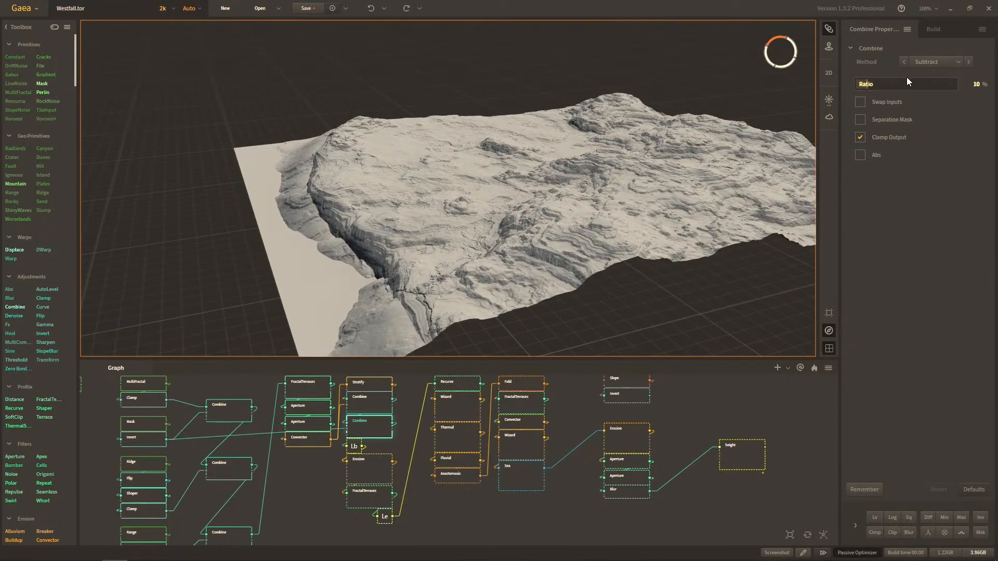
Step: Examine the inverted mask's shape from several angles and compare it with the Subtract Combine output
left_click(143, 439)
left_click_drag(361, 268, 422, 75)
scroll(427, 234, "down", 3)
left_click_drag(279, 195, 512, 259)
scroll(514, 260, "up", 3)
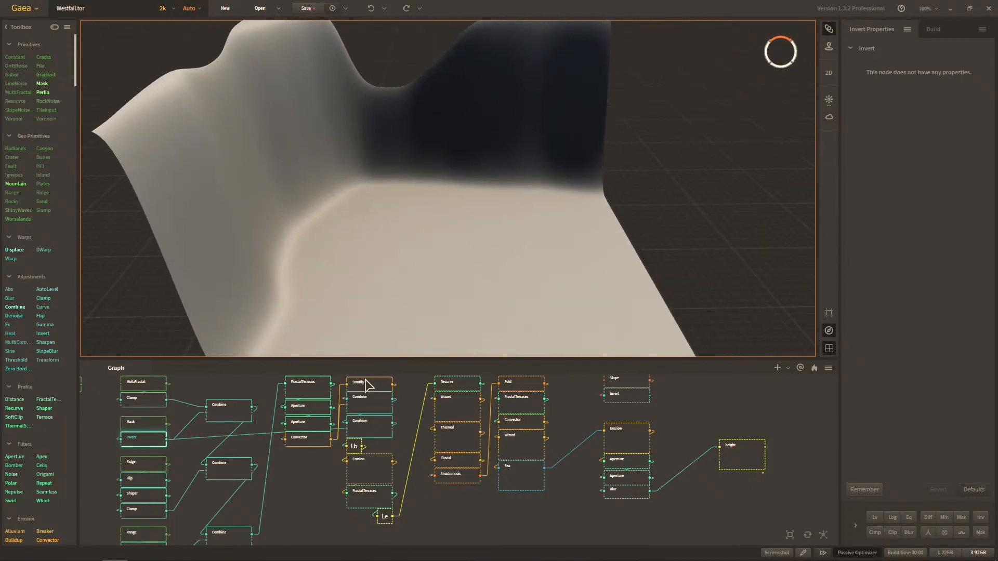
left_click(370, 420)
scroll(506, 202, "down", 2)
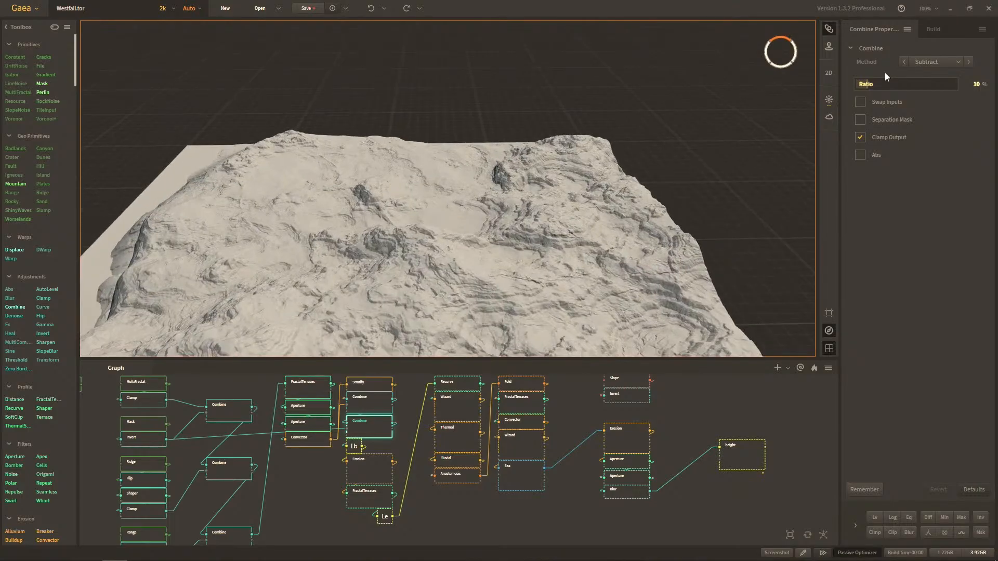
scroll(460, 246, "down", 3)
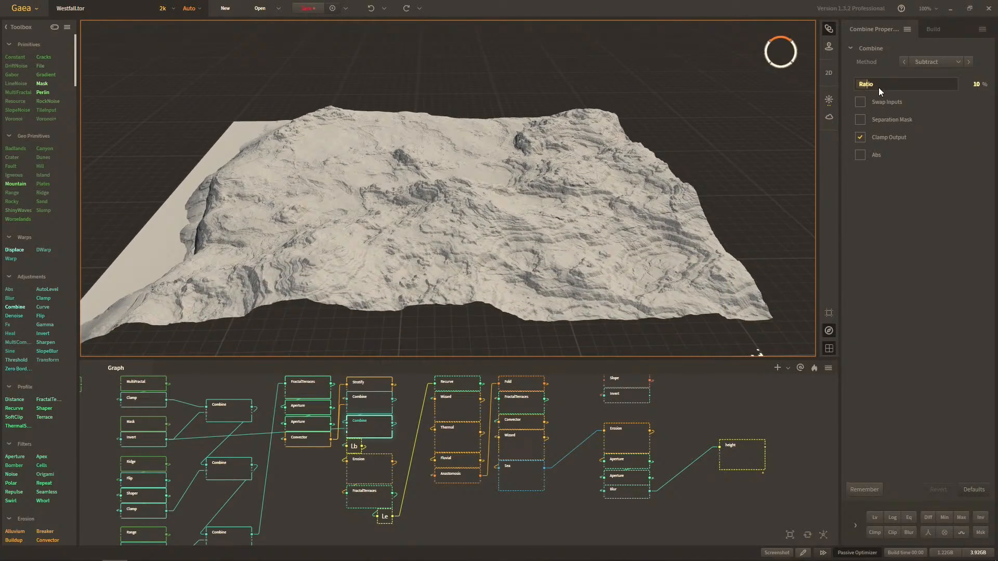
Step: Inspect the LoopBegin node and the Erosion node inside the loop, checking the erosion settings and their effect
left_click(355, 448)
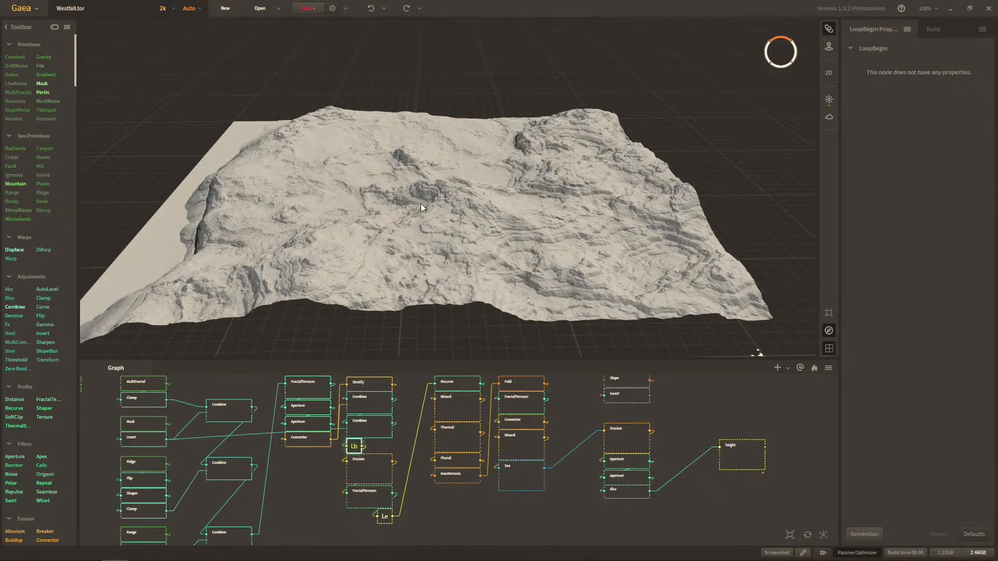
left_click(387, 469)
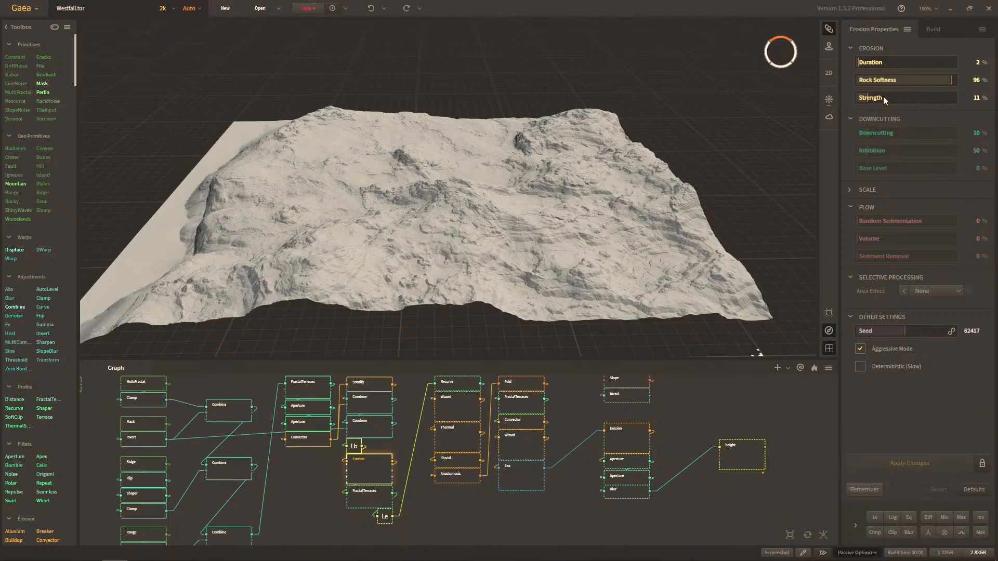
scroll(514, 202, "up", 4)
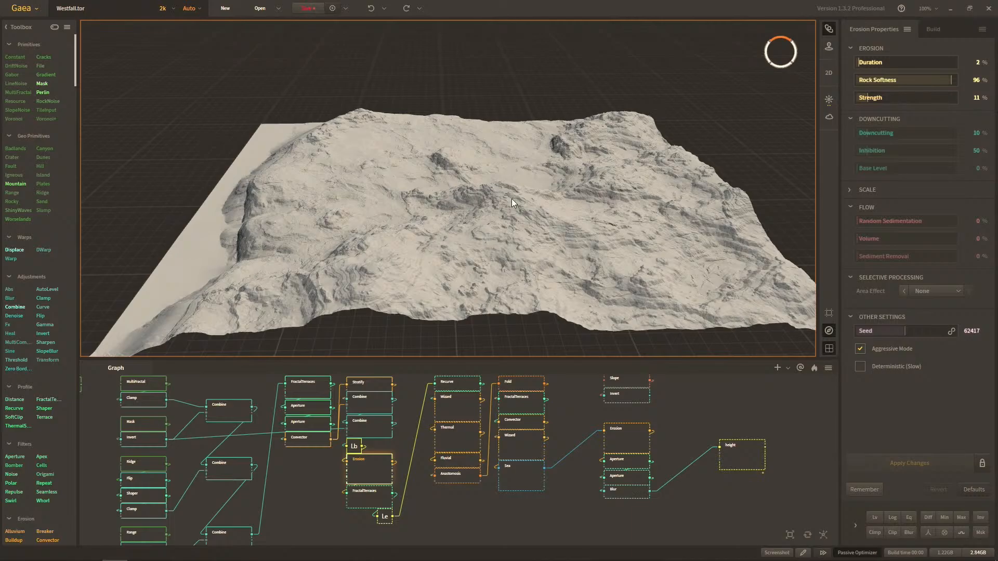
Step: Inspect the LoopEnd node's loop settings and examine the looped erosion and terracing result from a low angle
scroll(369, 446, "up", 2)
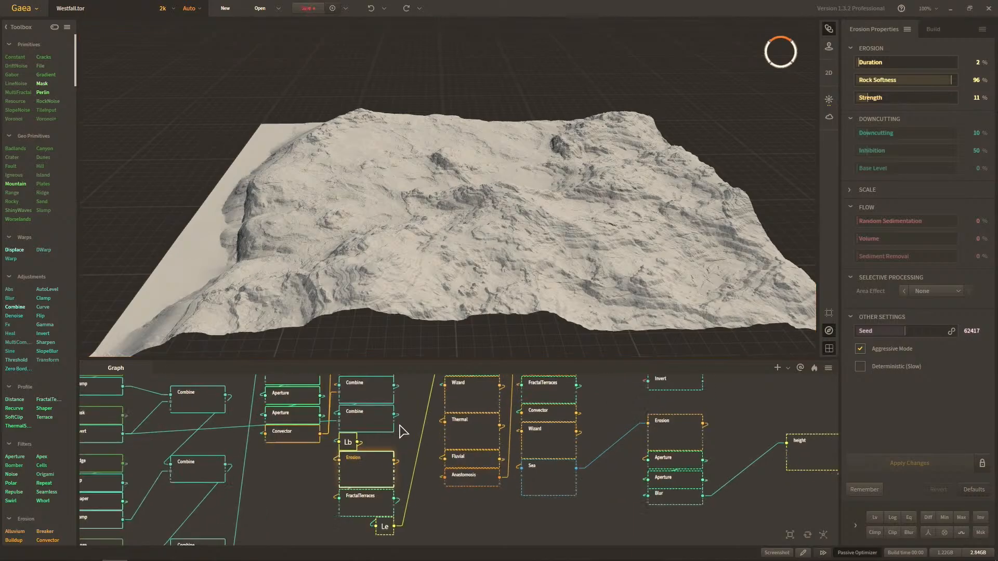
left_click(336, 446)
middle_click_drag(404, 451, 407, 428)
left_click(382, 523)
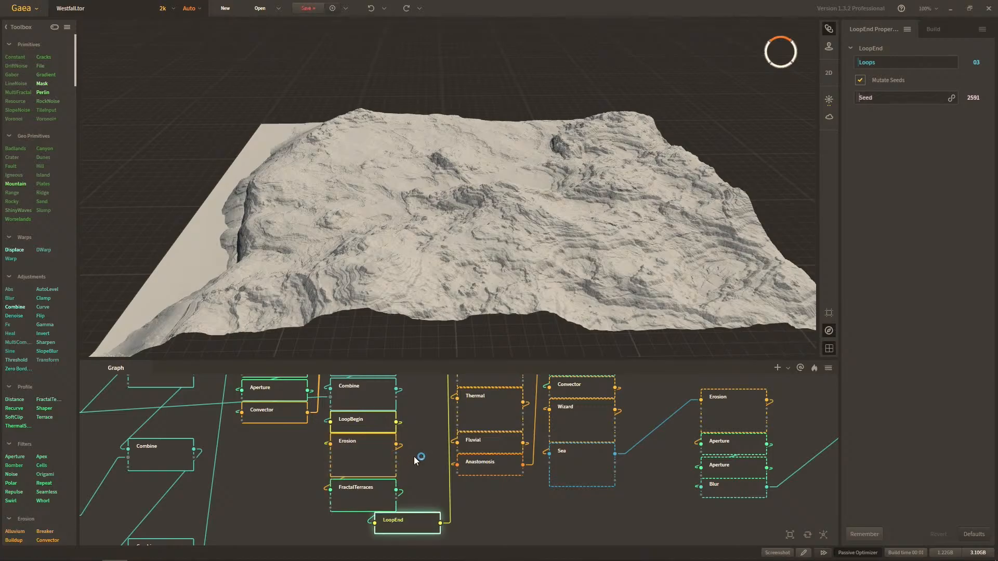
scroll(422, 323, "up", 5)
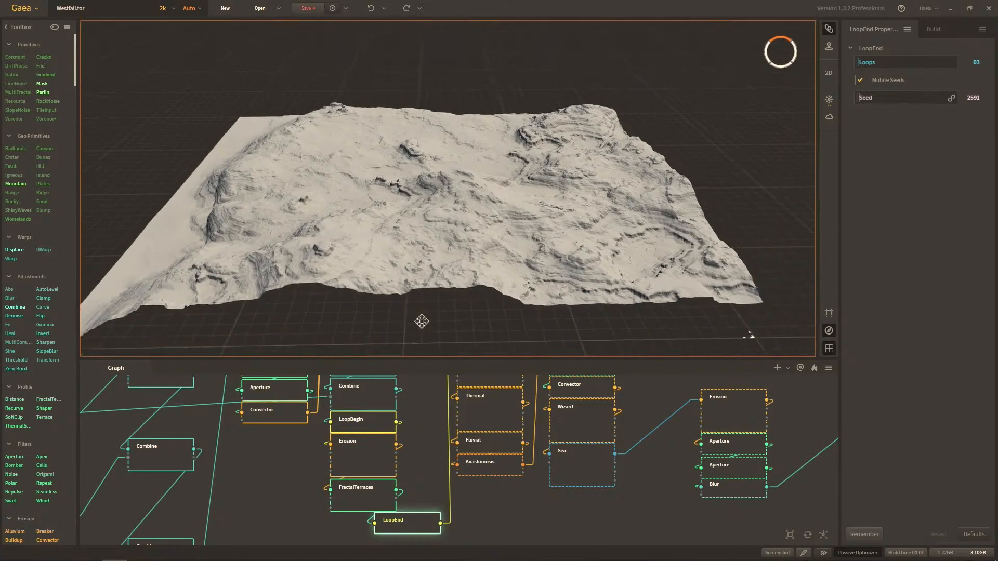
left_click_drag(451, 341, 488, 323)
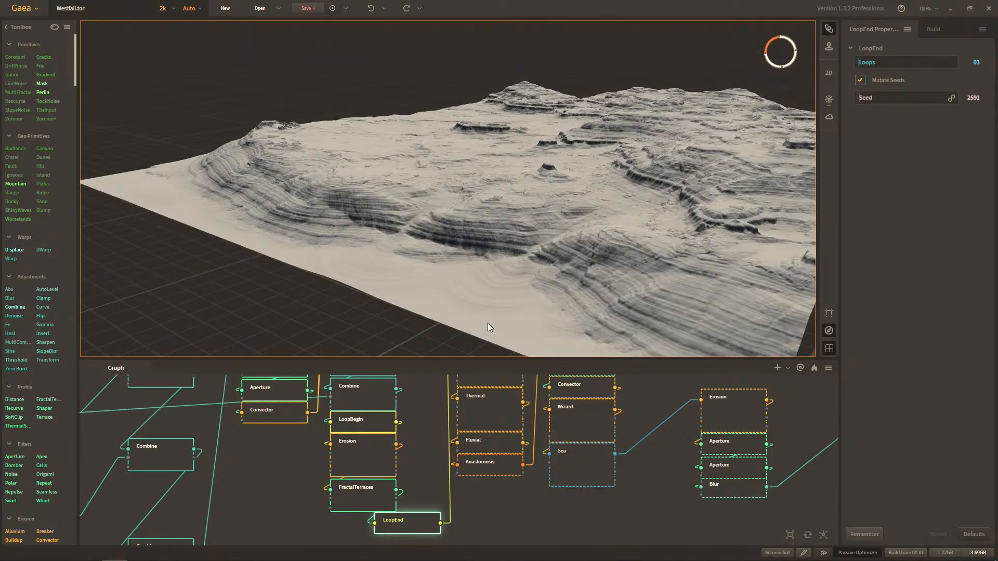
Step: Preview the Subtract Combine node just before the loop and examine its terrain close up for comparison with LoopEnd
middle_click_drag(435, 417, 402, 433)
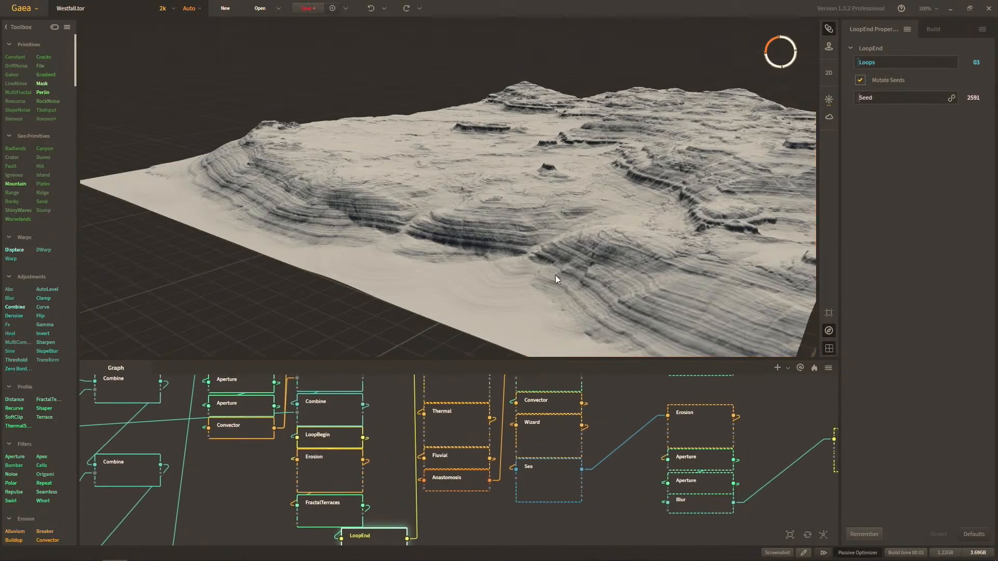
left_click(309, 419)
scroll(506, 277, "up", 5)
left_click_drag(510, 285, 520, 262)
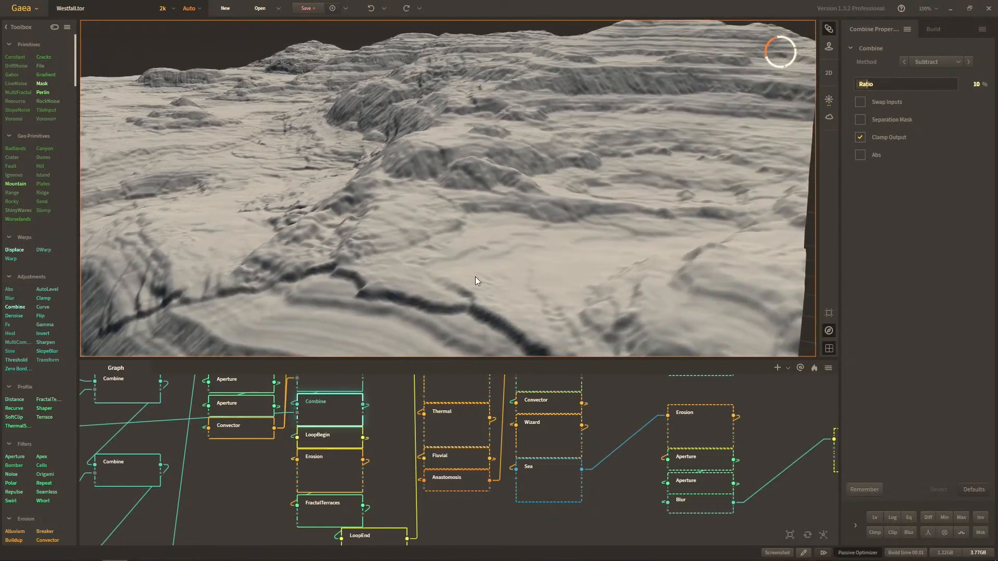
Step: Compare the LoopEnd terrain with the Subtract Combine node before the loop, and collapse the LoopBegin and LoopEnd nodes
mouse_move(432, 521)
middle_mouse_down()
mouse_move(437, 501)
mouse_move(413, 518)
middle_mouse_up()
left_click(413, 515)
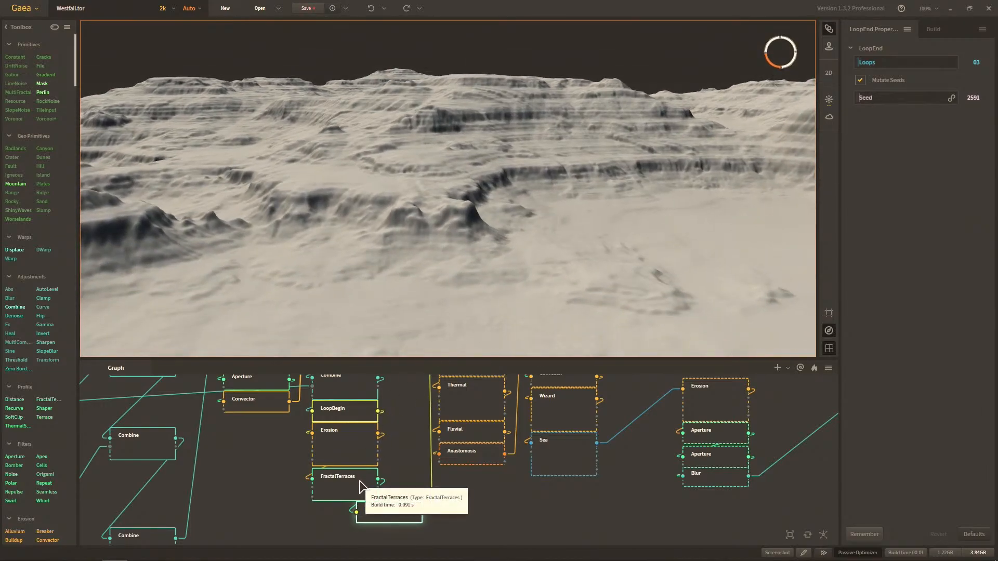
scroll(385, 484, "up", 1)
left_click(359, 413)
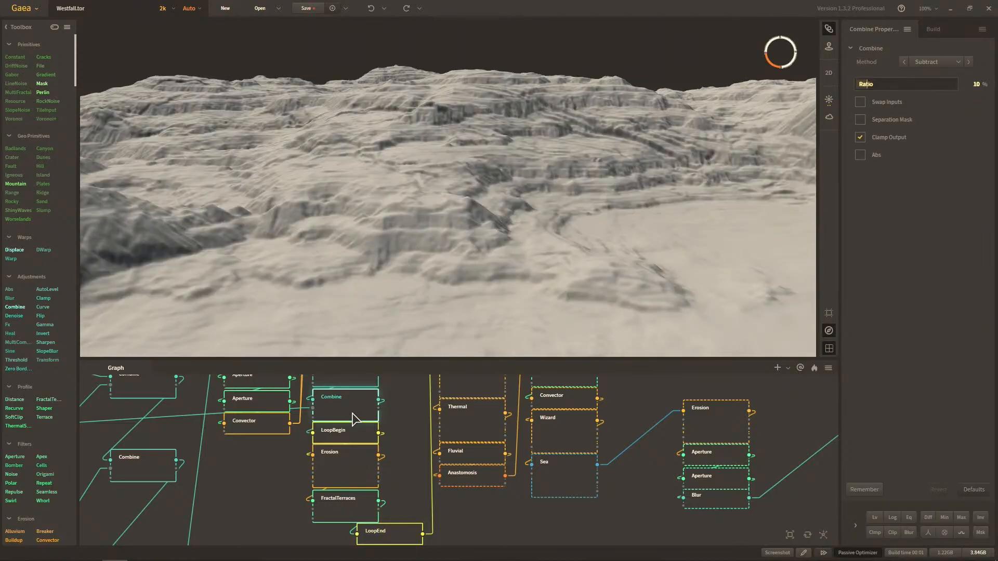
left_click(404, 534)
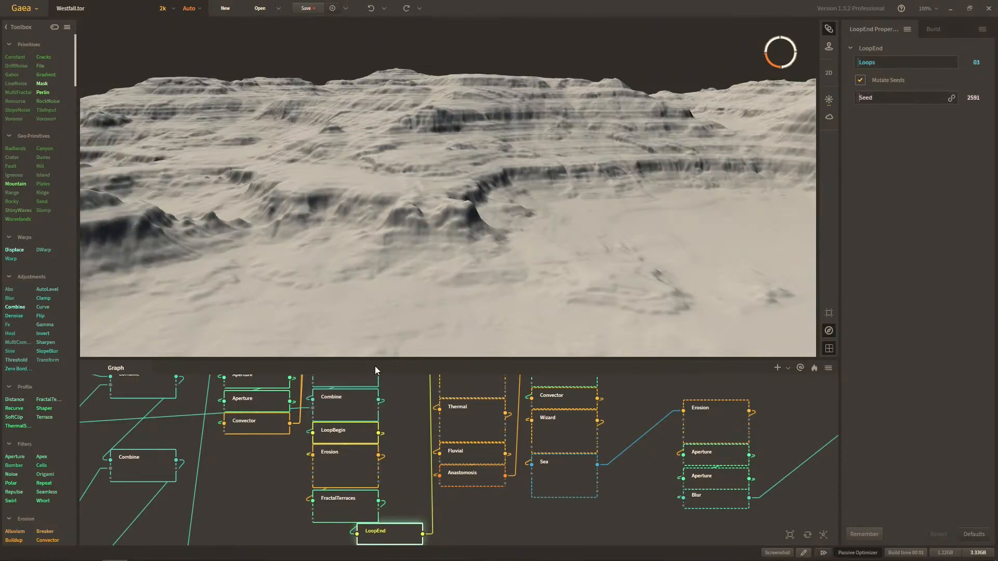
left_click(343, 434)
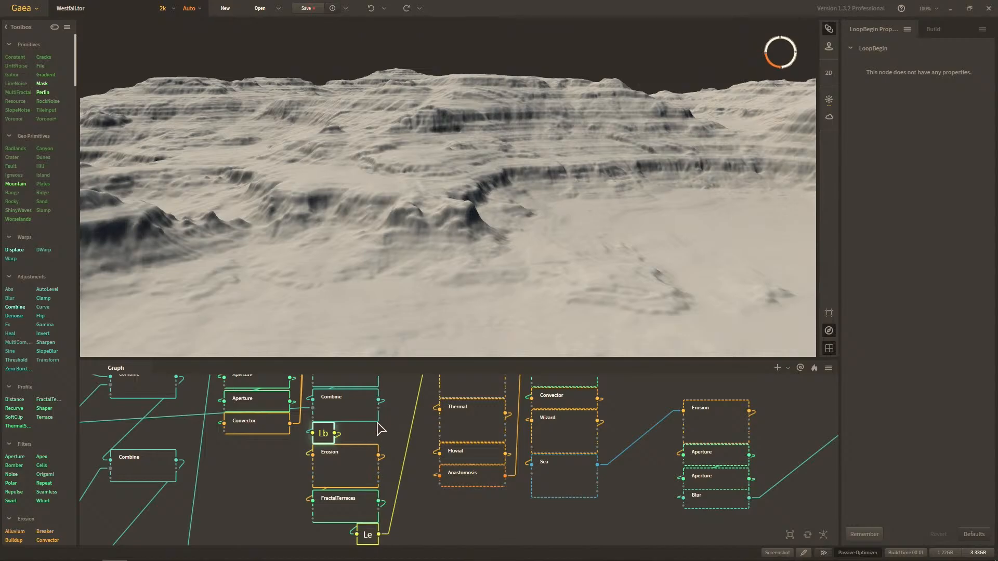
Step: Preview the Recurve node after the loop and examine the LoopEnd terrain close up for comparison
left_click_drag(414, 413, 408, 481)
left_click(451, 404)
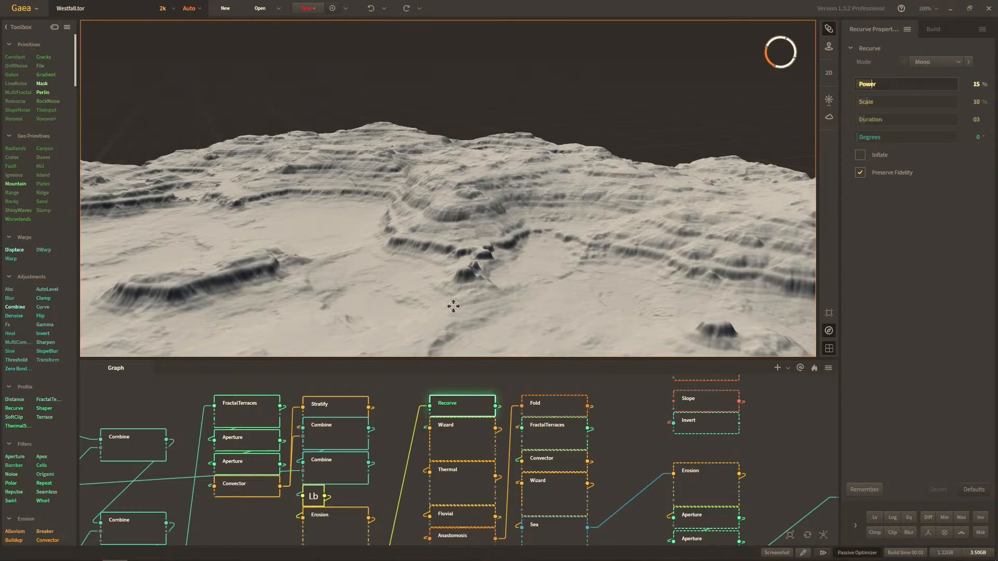
left_click_drag(413, 478, 408, 419)
left_click(361, 537)
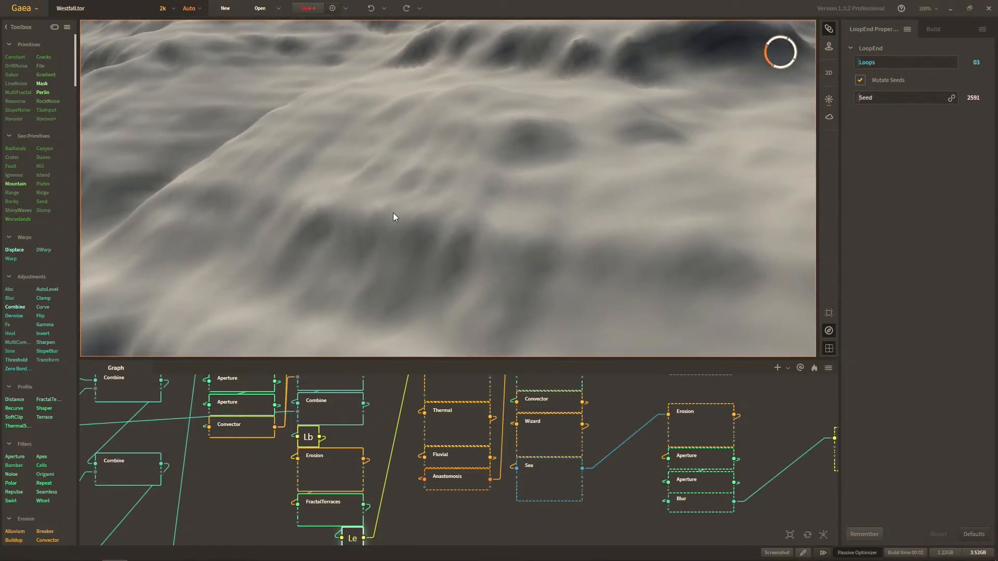
middle_click_drag(507, 448, 467, 517)
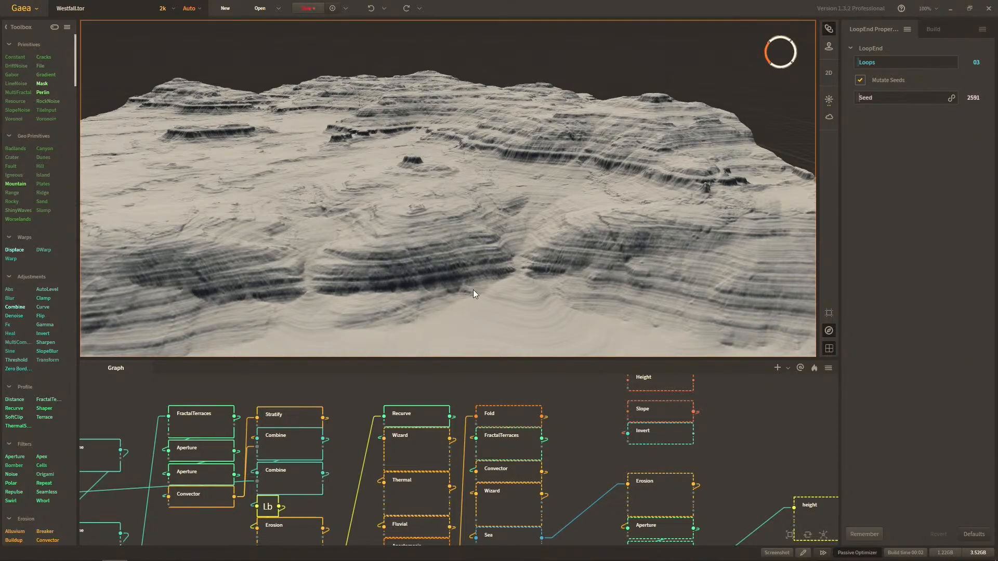
Step: Inspect the Recurve node's settings and examine its effect on the terraced cliffs from near and far
left_click(435, 411)
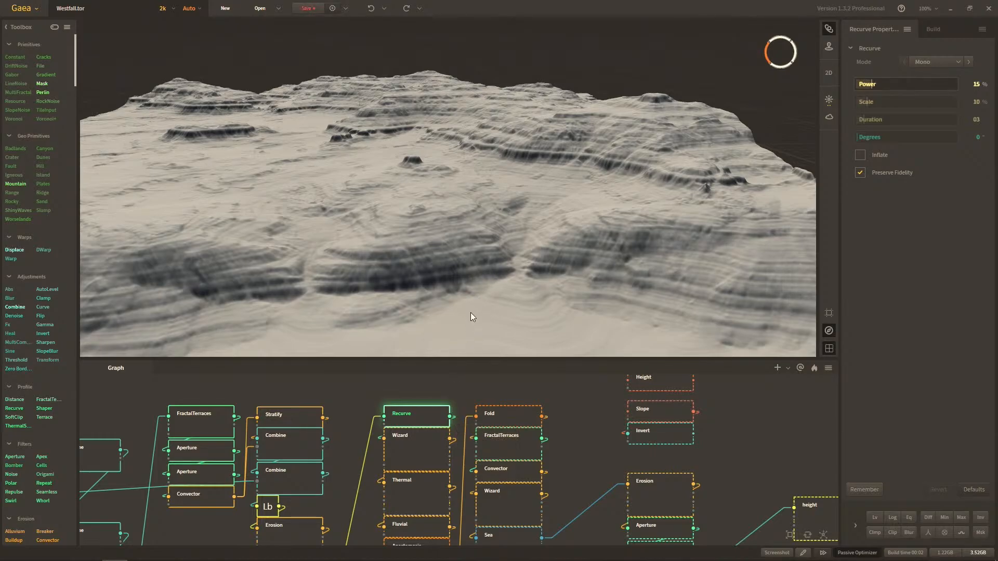
left_click_drag(472, 317, 450, 359)
middle_click_drag(438, 413, 410, 383)
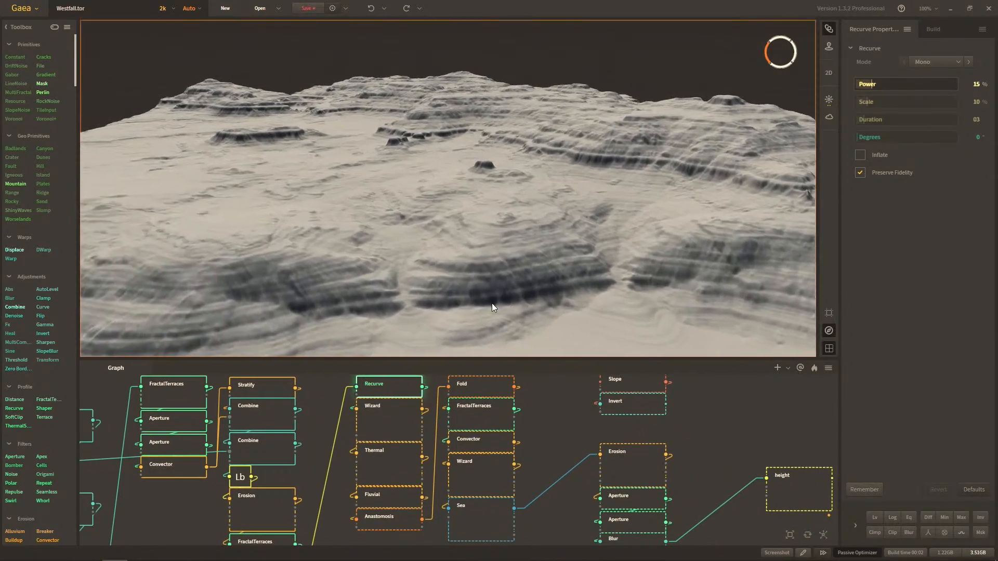
scroll(492, 304, "up", 2)
left_click_drag(492, 304, 445, 267)
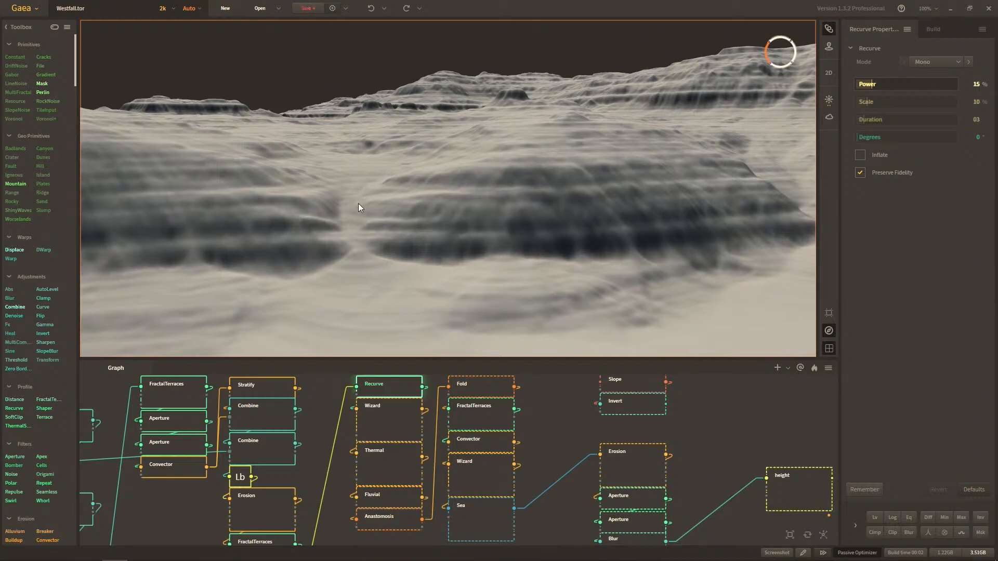
left_click_drag(441, 261, 436, 292)
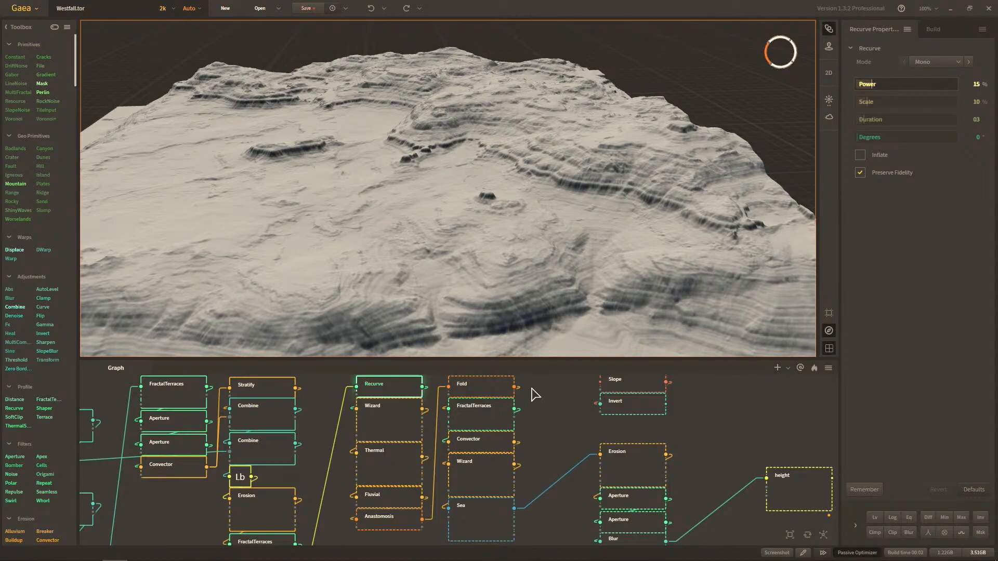
Step: Preview the Wizard node after Recurve and review its Fast Erosion settings and the eroded terrain
left_click(379, 436)
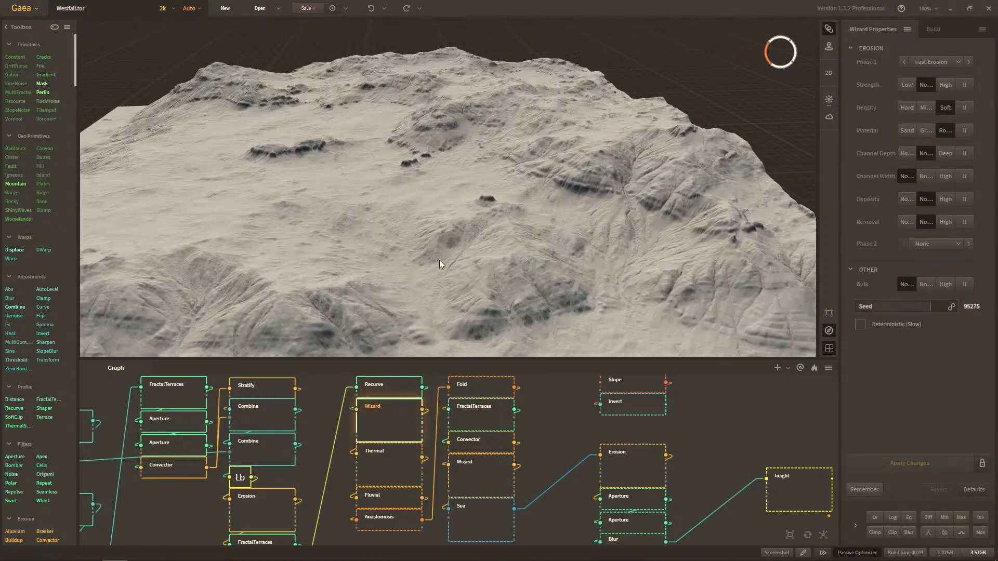
left_click_drag(444, 273, 445, 276)
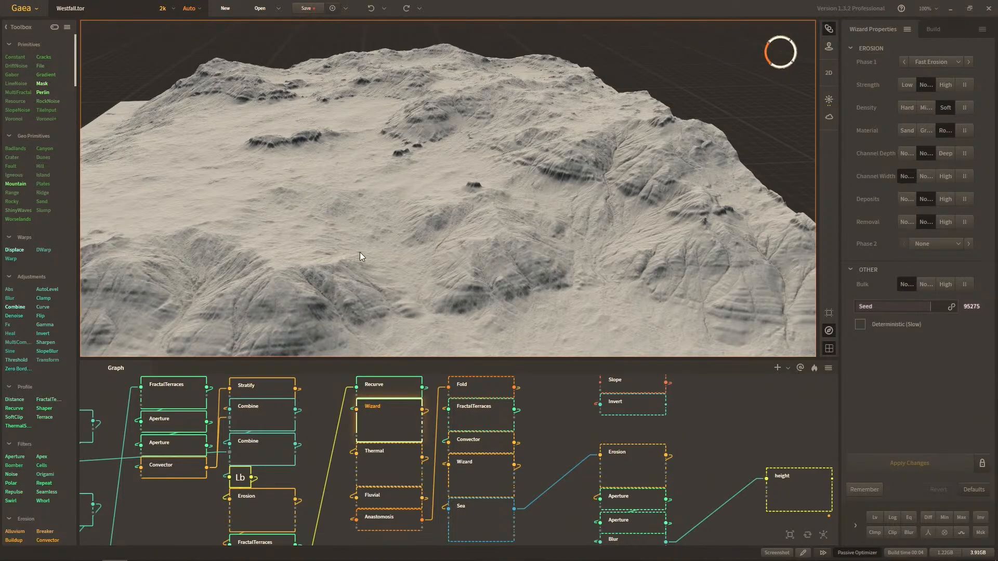
scroll(360, 252, "down", 3)
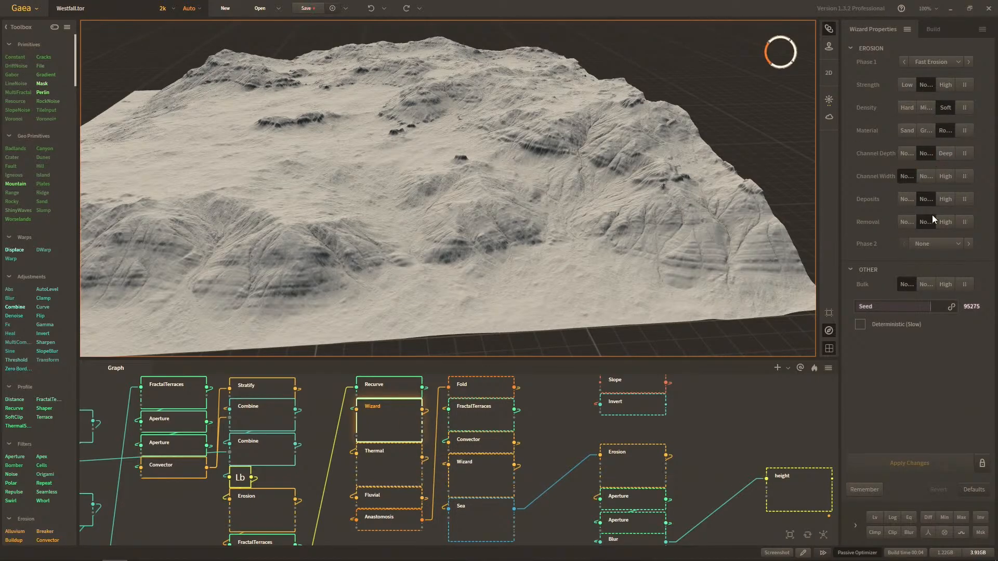
left_click_drag(656, 184, 656, 189)
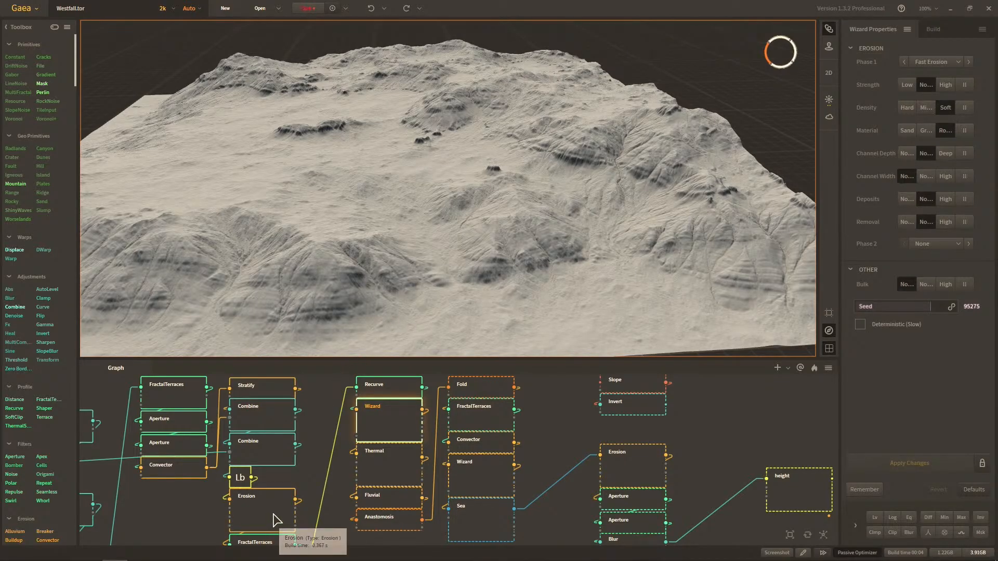
Step: Compare the Thermal node's terrain and thermal erosion settings with the Wizard output, including a close view of the slopes
left_click(391, 468)
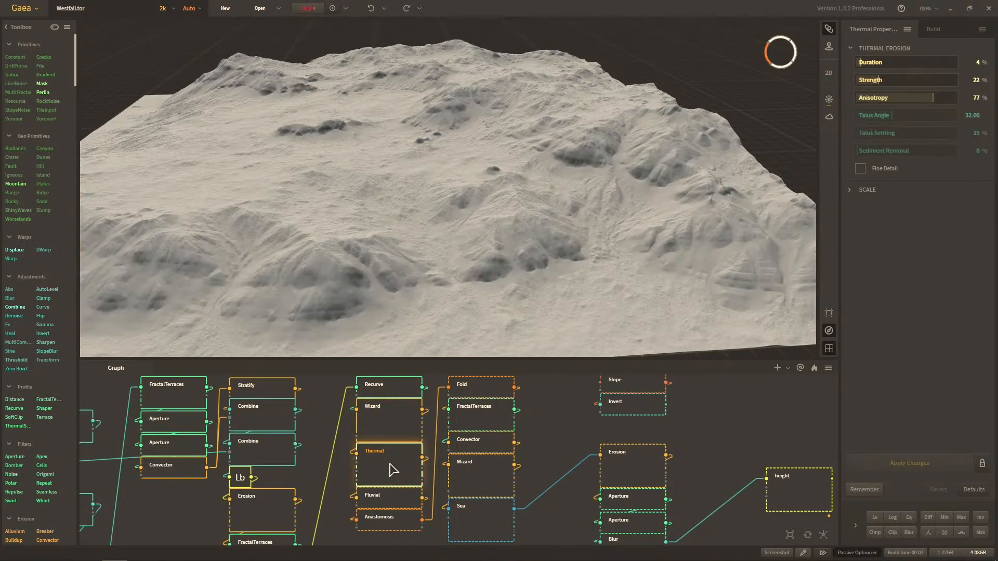
left_click(393, 436)
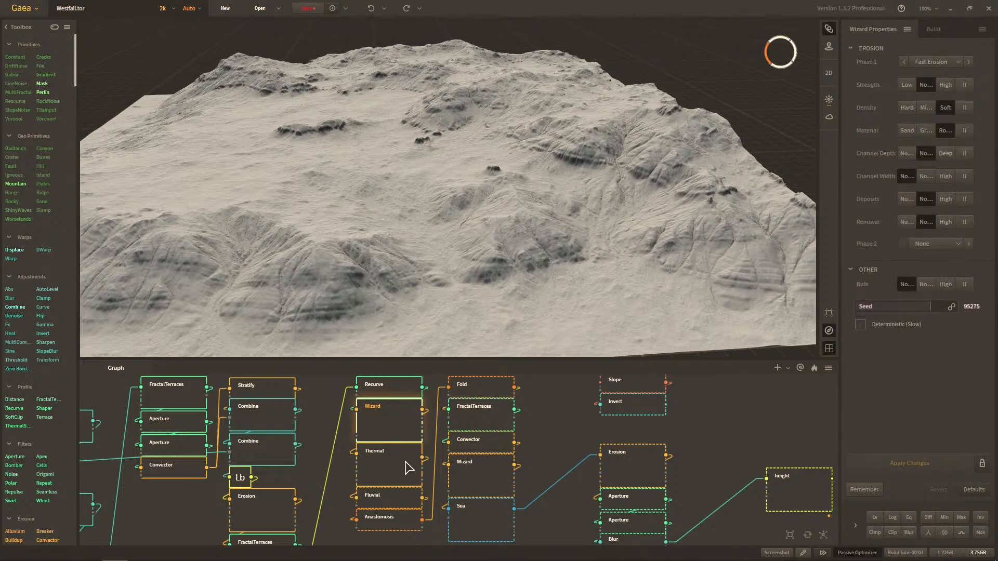
scroll(391, 259, "up", 6)
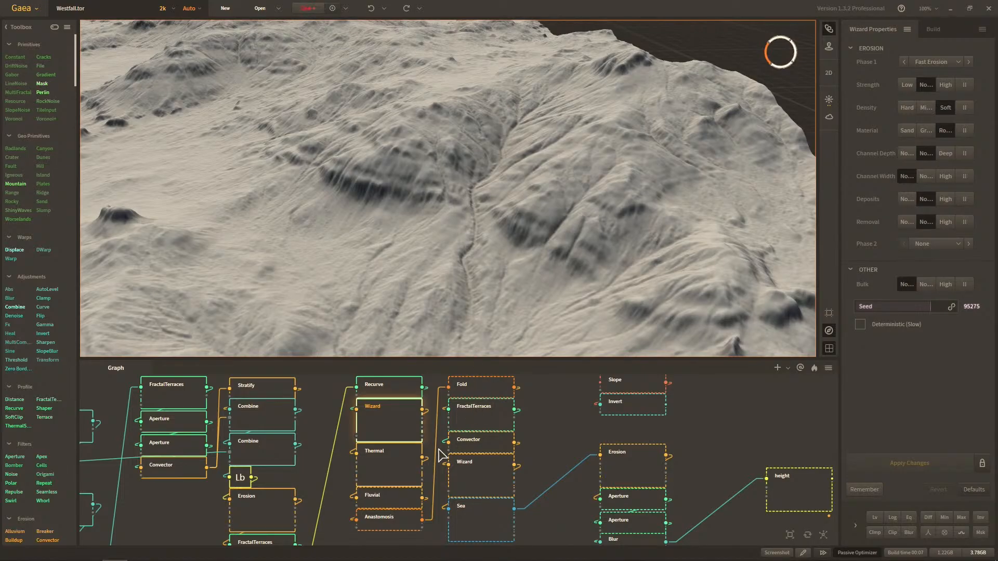
left_click(405, 482)
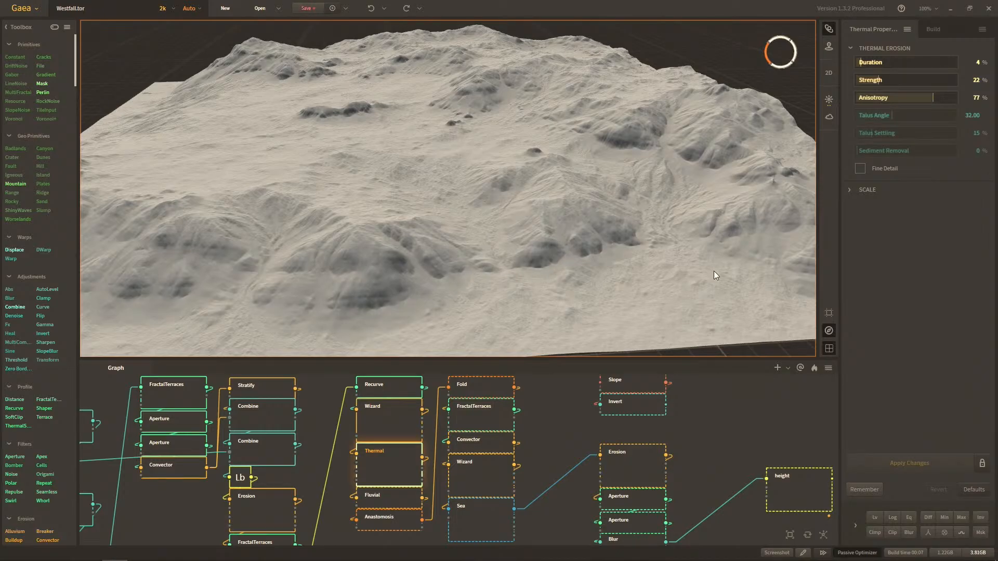
Step: Inspect the Fluvial node's settings and examine its terrain from slightly different angles
left_click(413, 500)
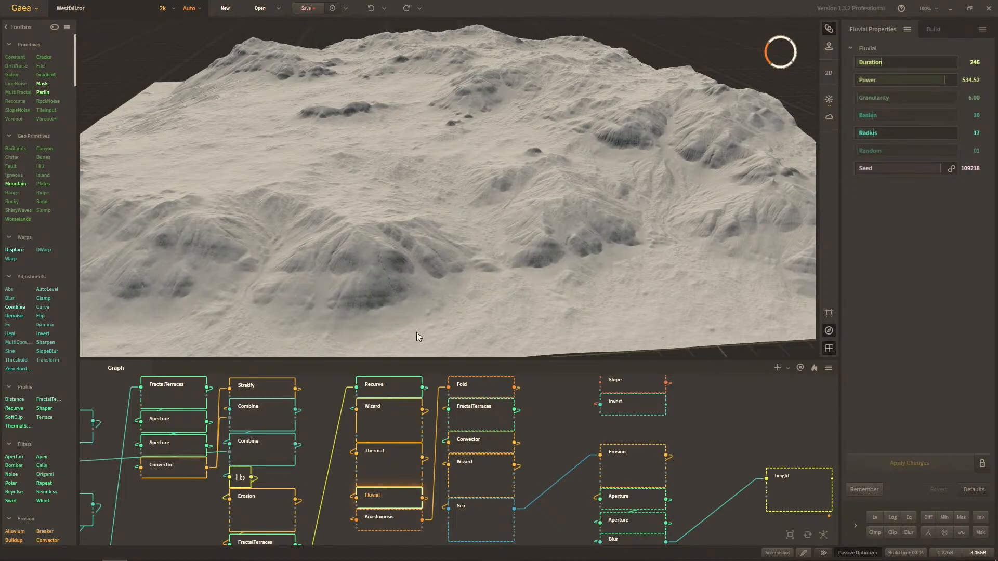
left_click_drag(422, 264, 425, 265)
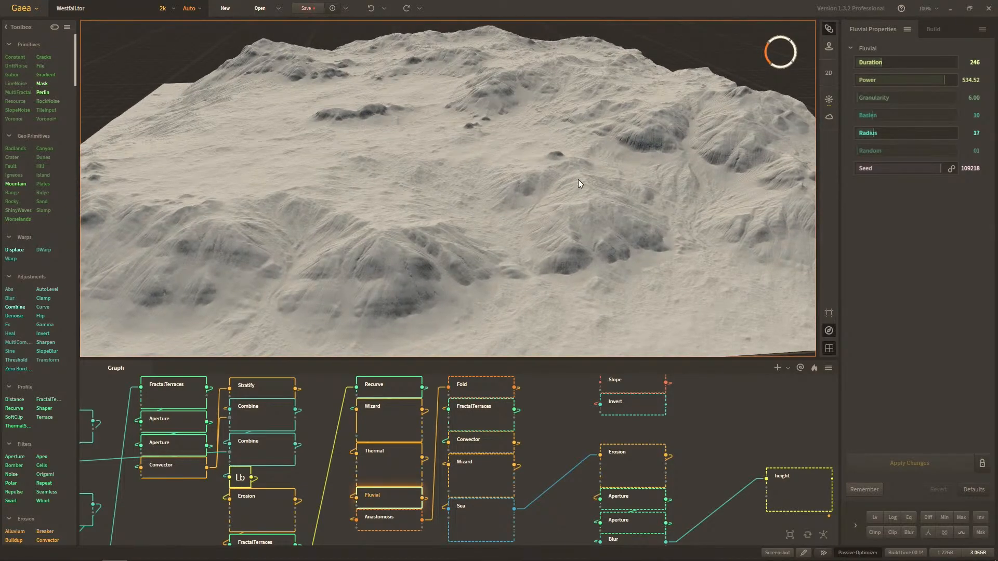
left_click_drag(669, 195, 640, 166)
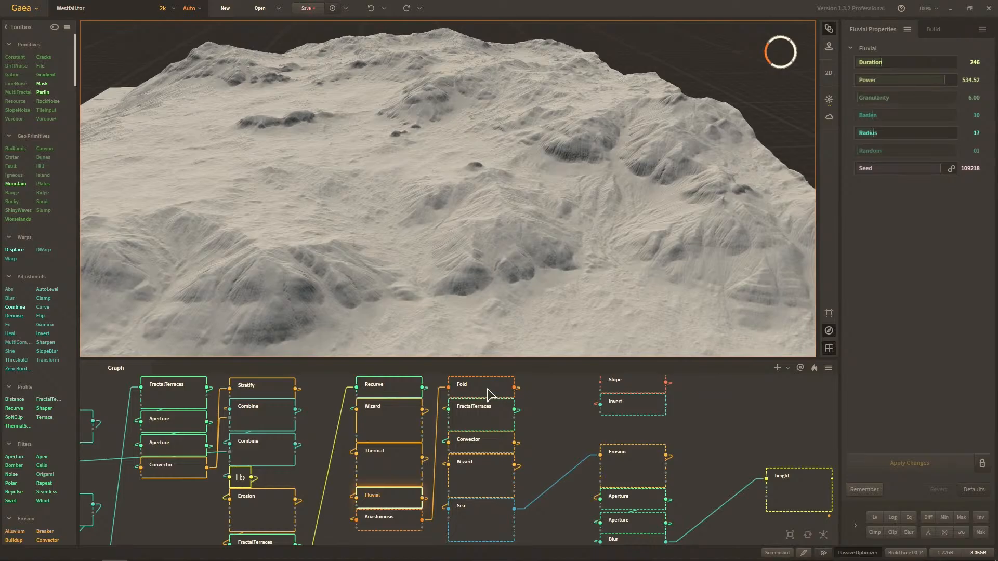
Step: Inspect the Anastomosis node's structure settings and compare its terrain with the Fluvial output, overall and close up
left_click(391, 519)
mouse_move(430, 284)
left_mouse_down()
mouse_move(452, 274)
mouse_move(439, 276)
left_mouse_up()
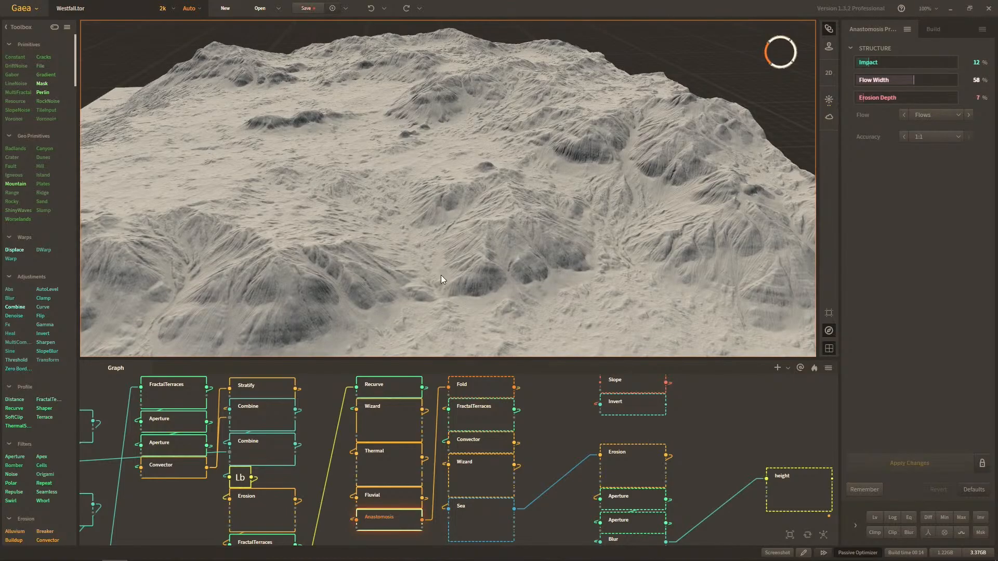
left_click(385, 501)
left_click(385, 517)
scroll(373, 287, "up", 6)
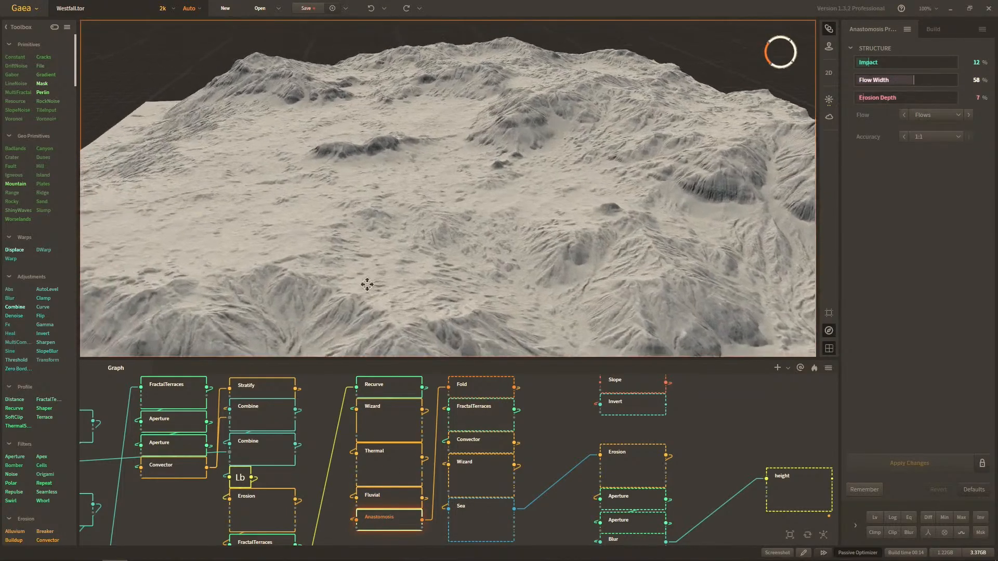
scroll(374, 287, "down", 5)
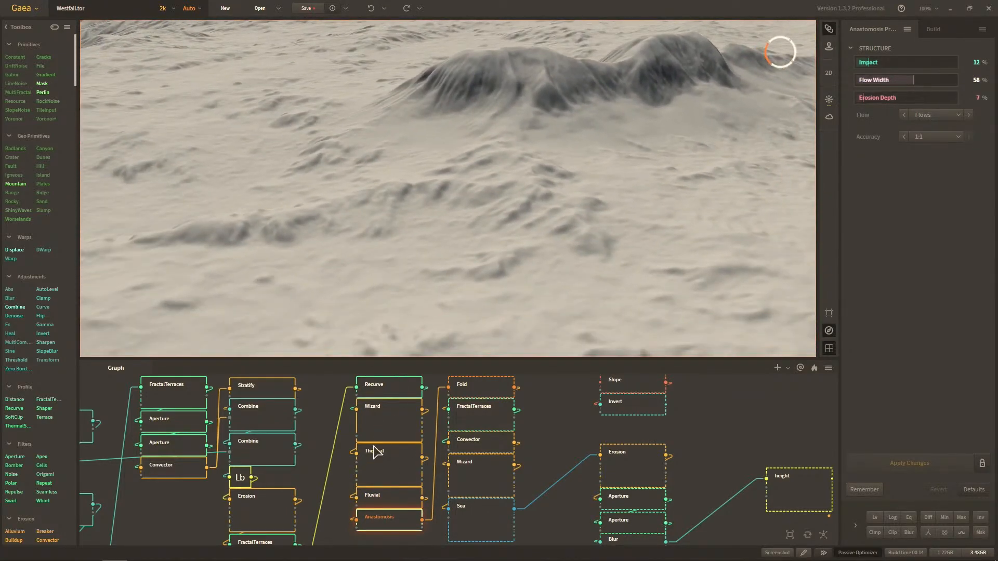
Step: Alternate between the Fluvial and Anastomosis previews to compare surface detail on the flat ground near the hills
left_click(384, 495)
left_click(386, 516)
left_click(383, 495)
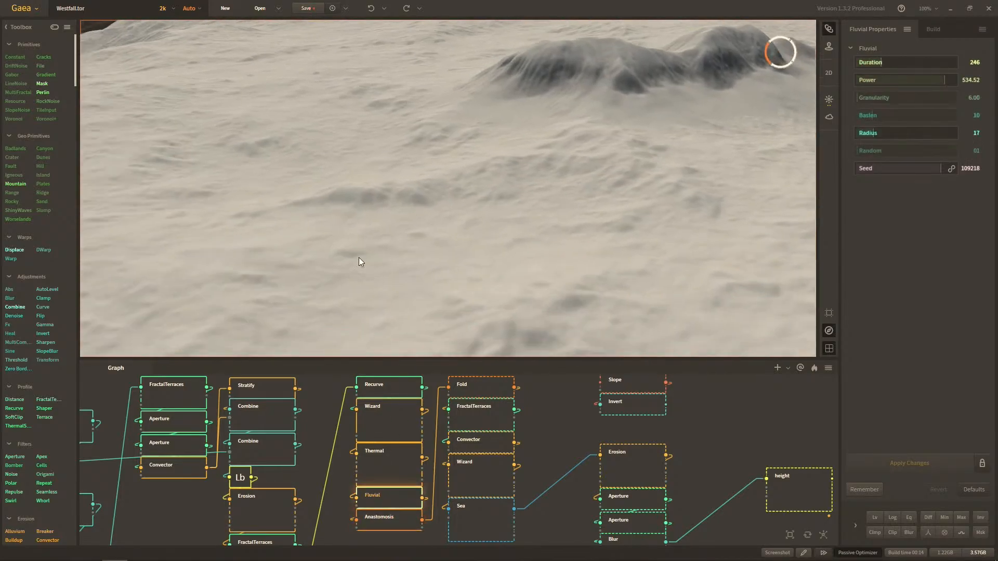
left_click(397, 516)
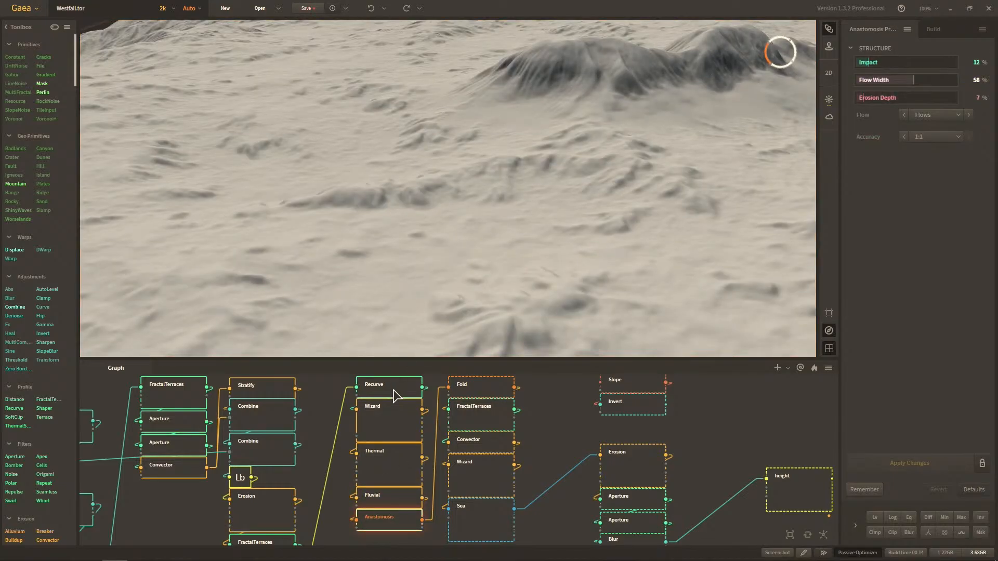
left_click(379, 497)
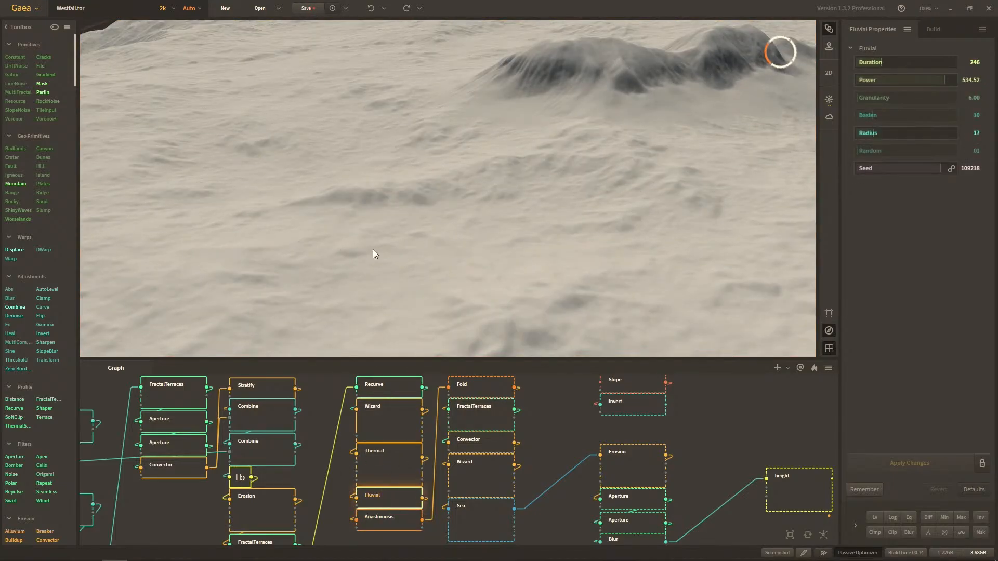
Step: Examine the whole Fluvial terrain, and study the Anastomosis flow detail around the isolated hill and slopes
left_click_drag(574, 139, 453, 277)
scroll(453, 279, "down", 3)
scroll(454, 278, "up", 3)
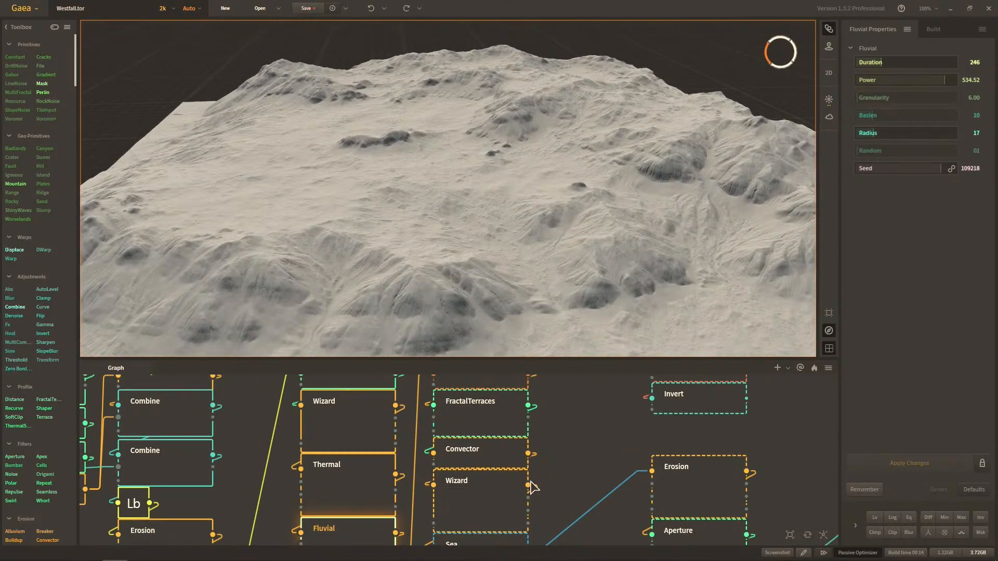
middle_click_drag(531, 484, 507, 426)
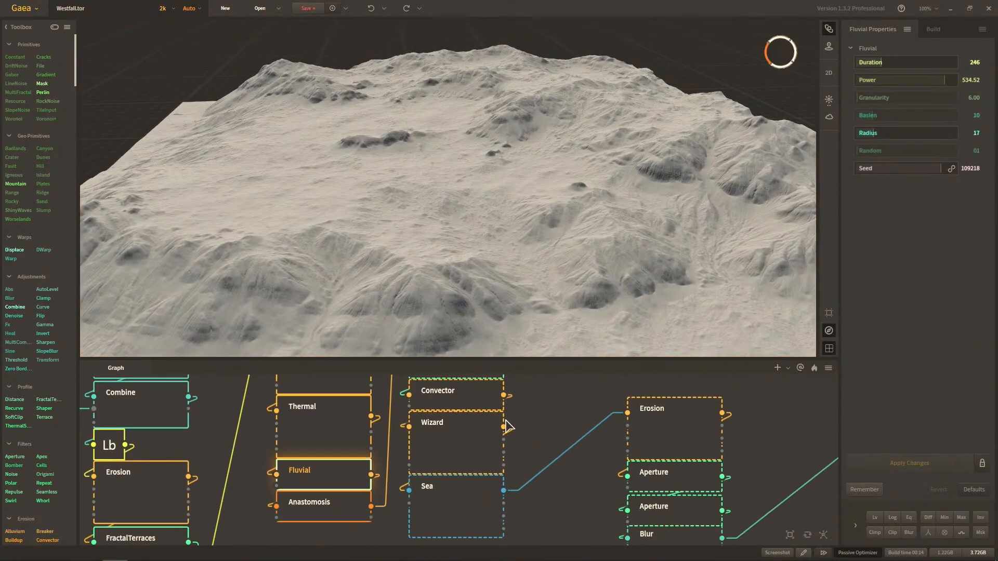
left_click(306, 509)
scroll(460, 270, "up", 5)
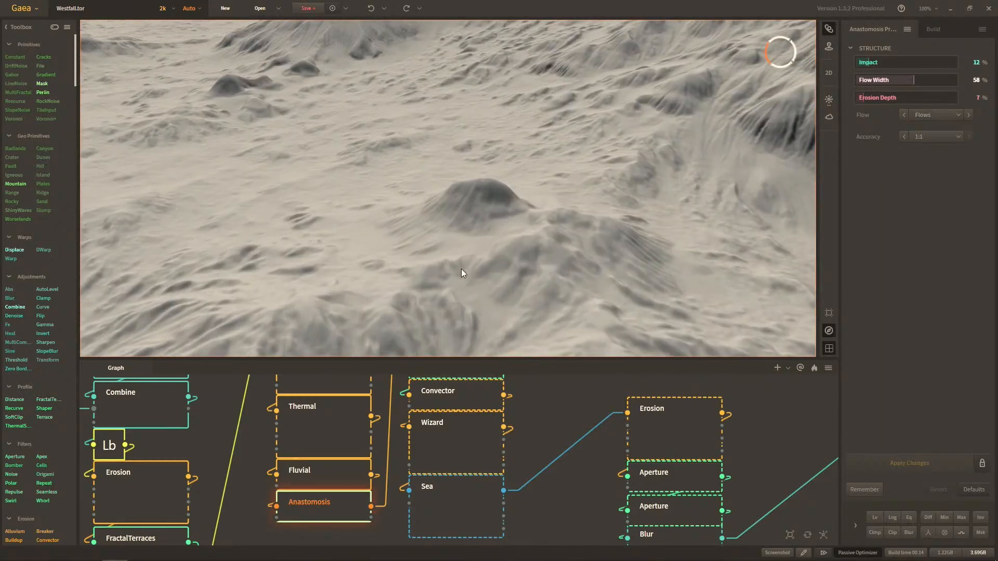
left_click_drag(461, 269, 462, 240)
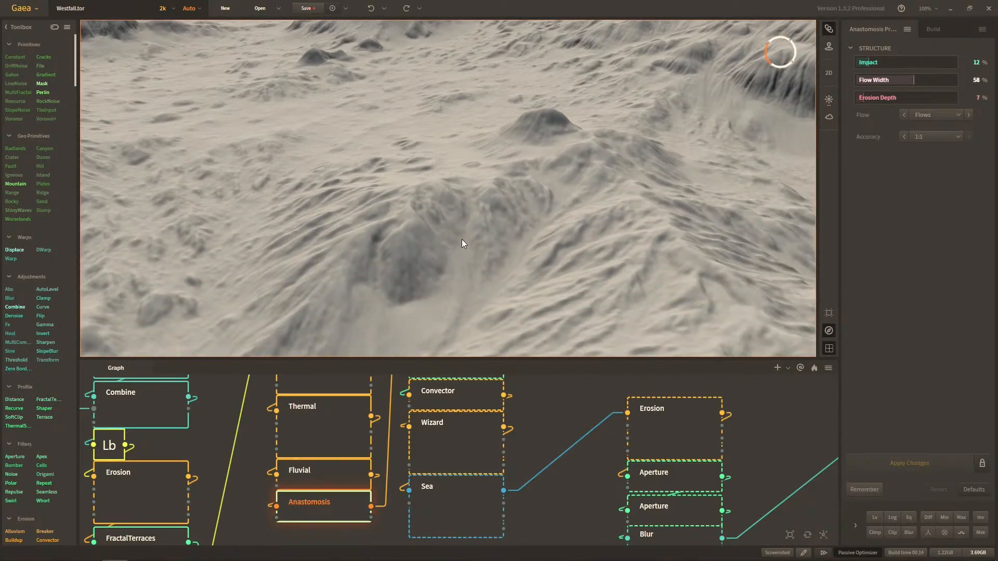
Step: Preview the Recurve, Wizard, Thermal, Fluvial and Anastomosis nodes in sequence to compare how each one changes the terrain
scroll(376, 427, "down", 4)
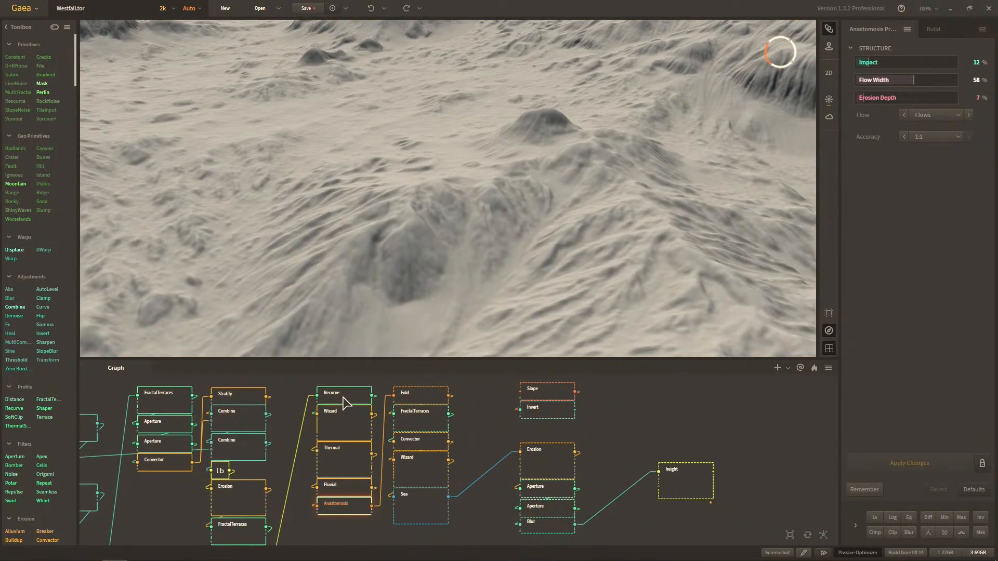
left_click(343, 396)
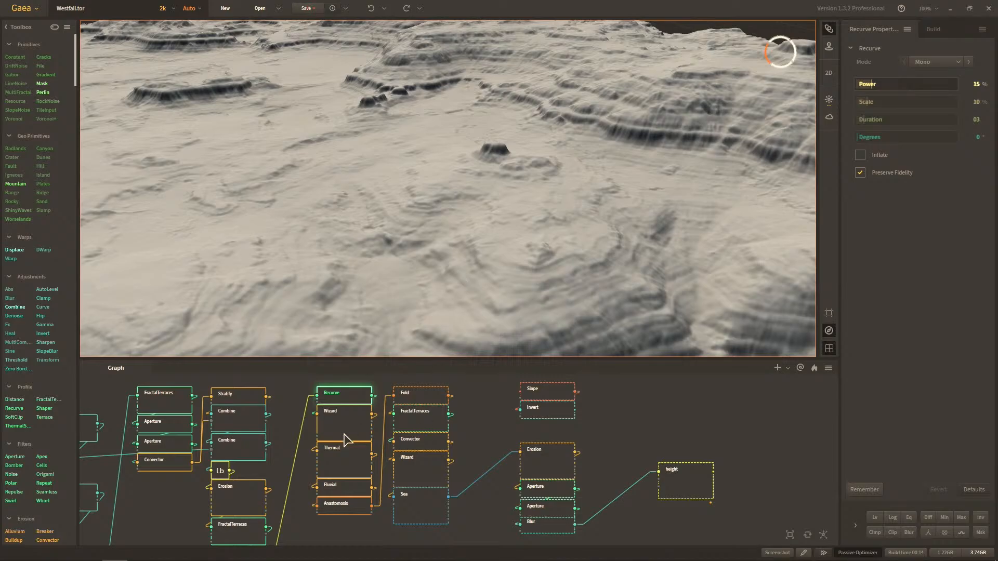
left_click(331, 433)
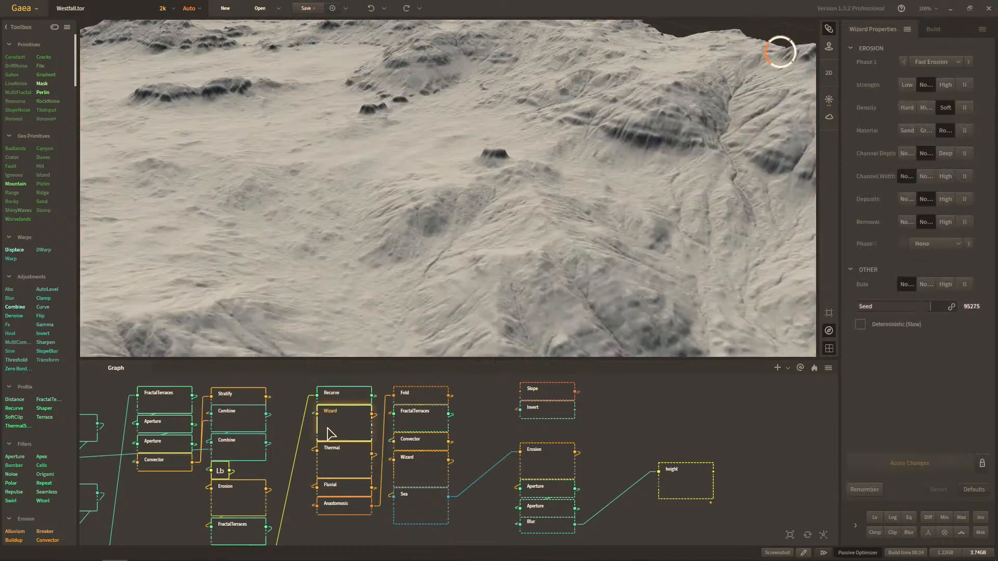
left_click(340, 468)
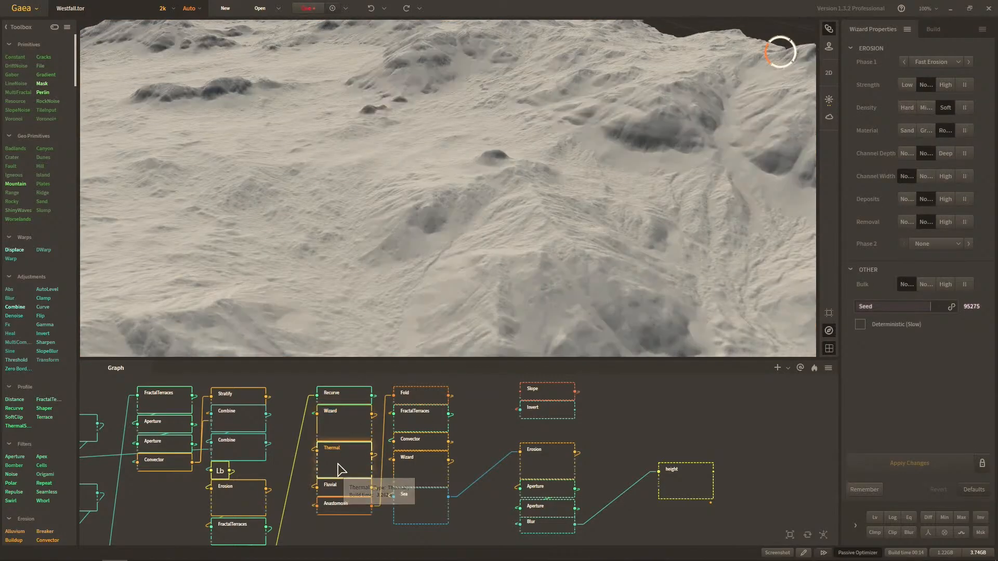
left_click(344, 490)
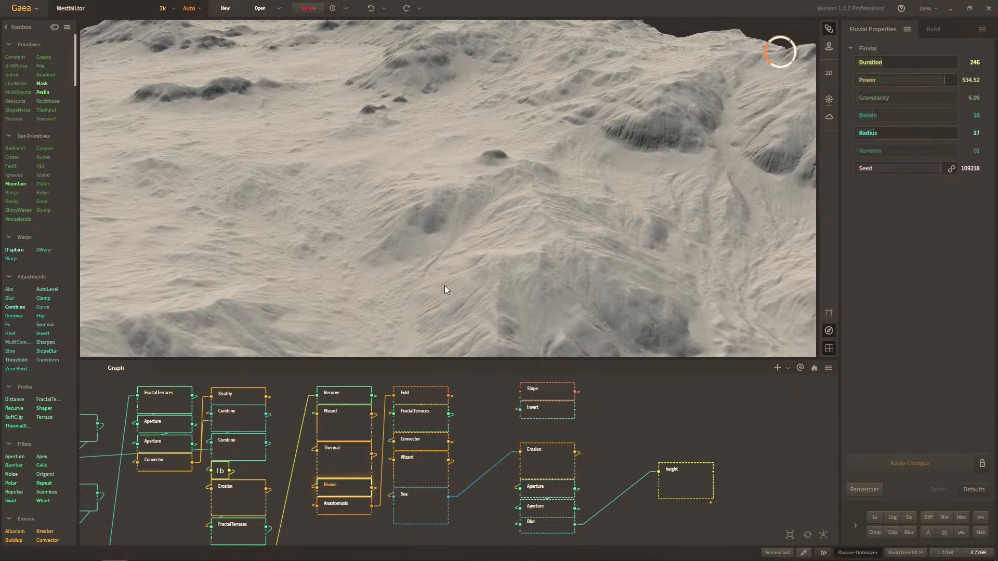
left_click(350, 506)
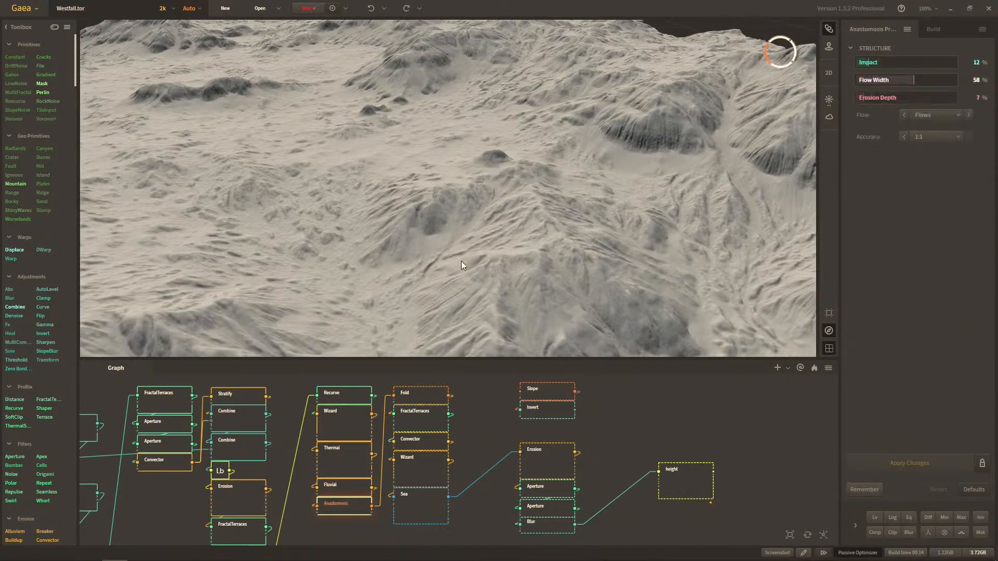
Step: Compare the Wizard node's eroded terrain with the Anastomosis output from a slightly shifted viewpoint
left_click_drag(463, 261, 465, 257)
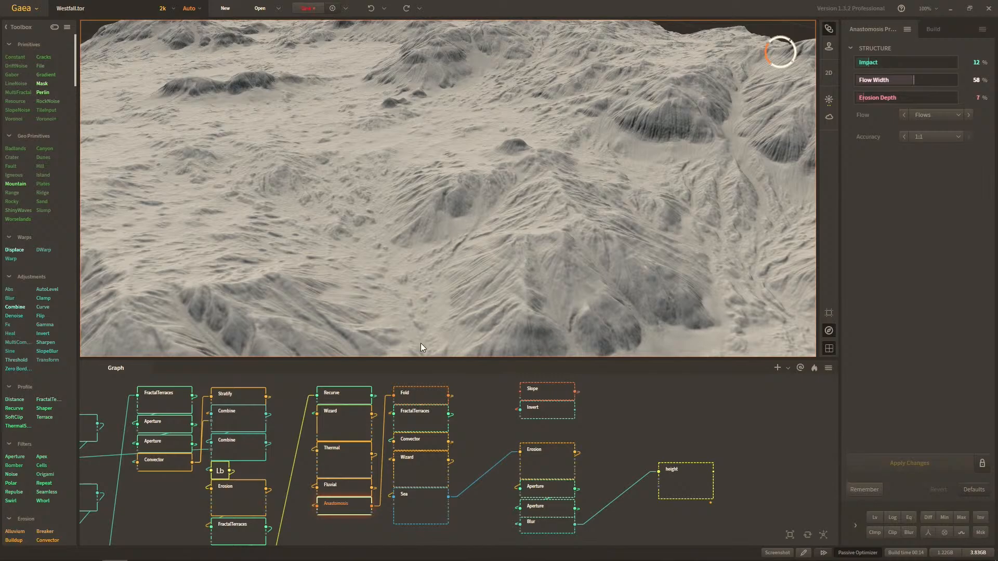
left_click(359, 426)
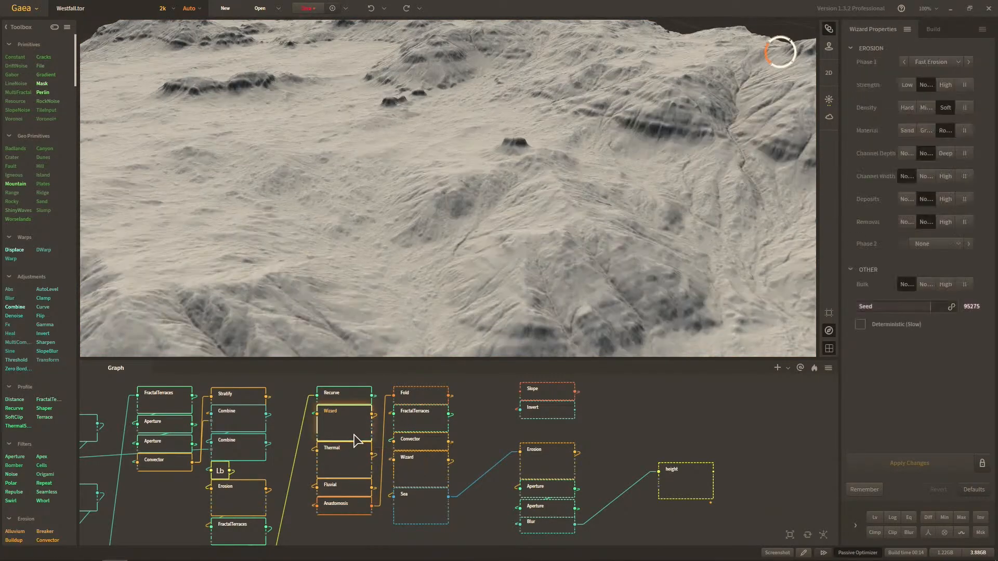
left_click(358, 505)
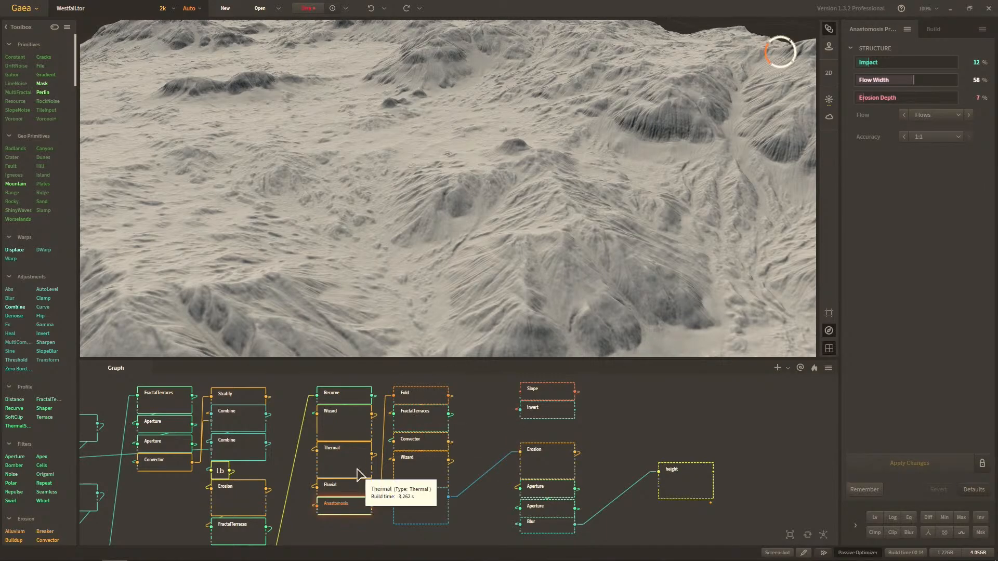
Step: Examine the Anastomosis flow detail on the slopes and flat ground close up, and view the terrain as a whole
left_click_drag(360, 254, 385, 291)
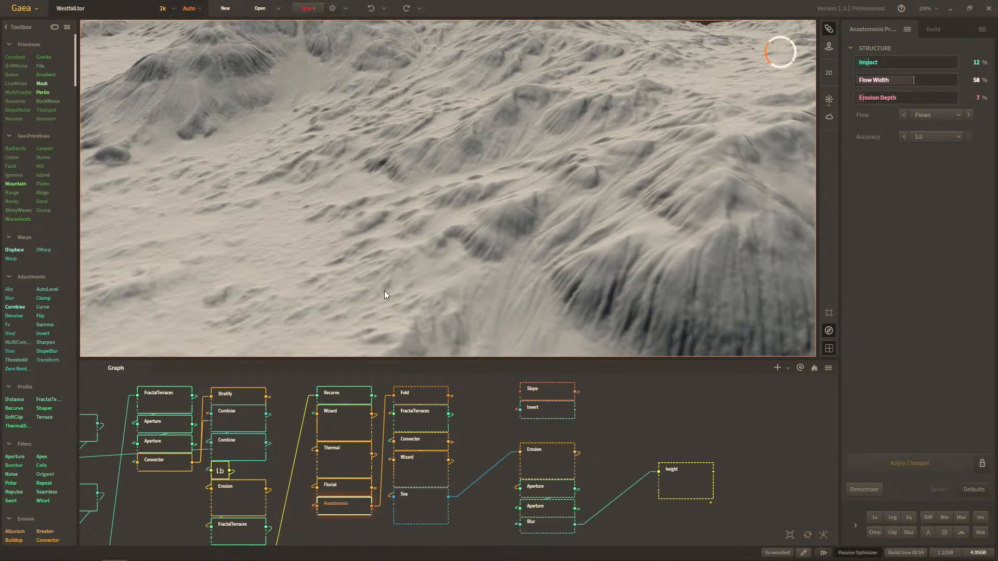
scroll(423, 274, "up", 5)
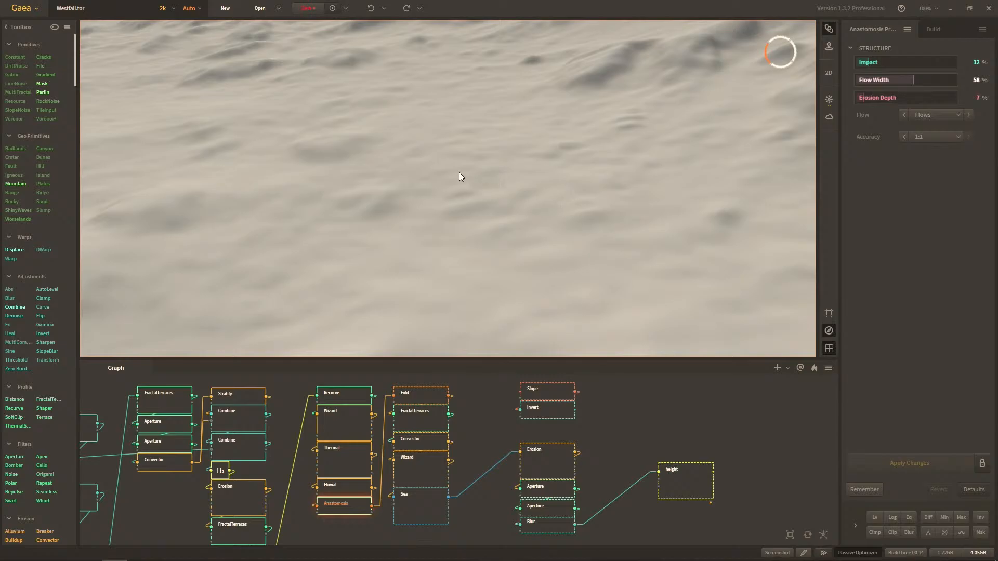
scroll(459, 172, "down", 5)
scroll(479, 180, "up", 3)
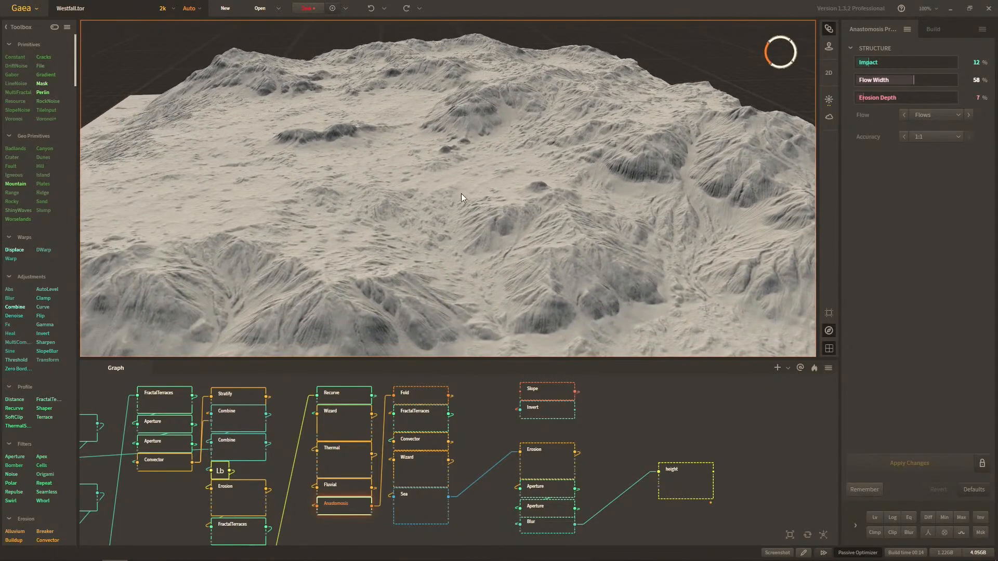
scroll(439, 301, "down", 2)
Step: Inspect the Fold node's settings and examine its effect across the whole terrain
left_click(392, 405)
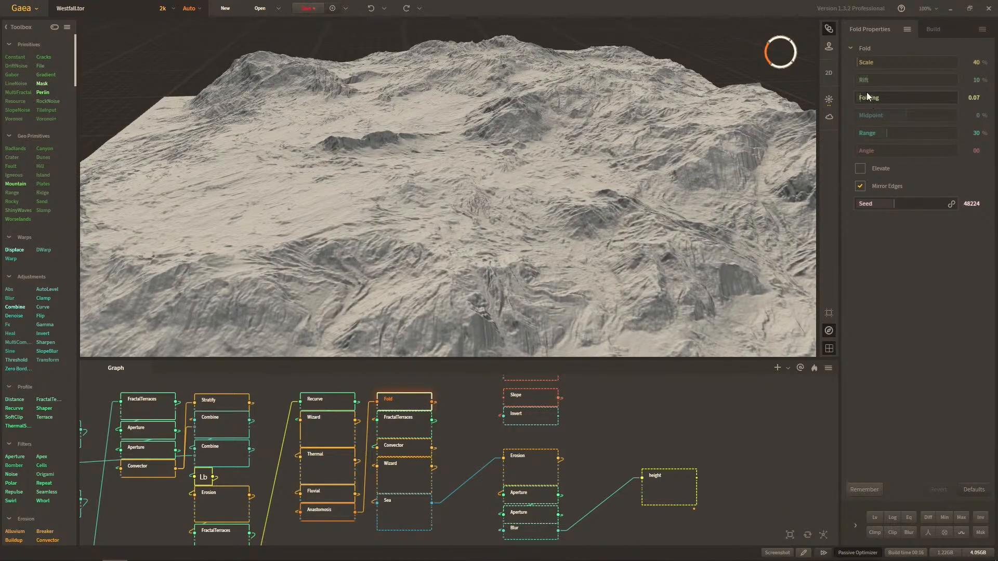
left_click_drag(691, 223, 684, 222)
mouse_move(624, 214)
left_mouse_down()
mouse_move(616, 216)
mouse_move(625, 210)
left_mouse_up()
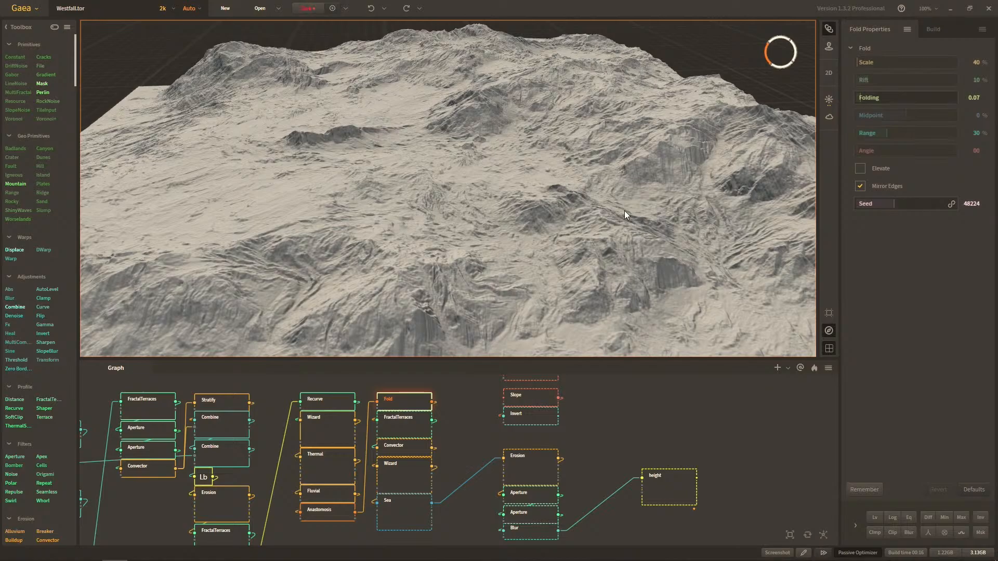
Step: Inspect the settings and layered terrain of the earlier FractalTerraces node in the column before Stratify
left_click_drag(457, 430, 530, 419)
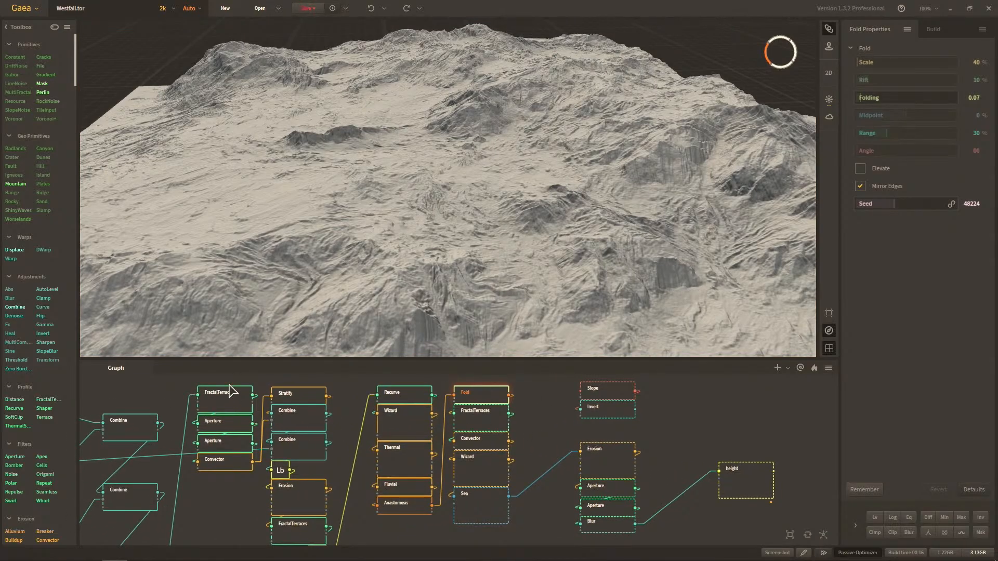
middle_click_drag(418, 461, 444, 452)
left_click(248, 405)
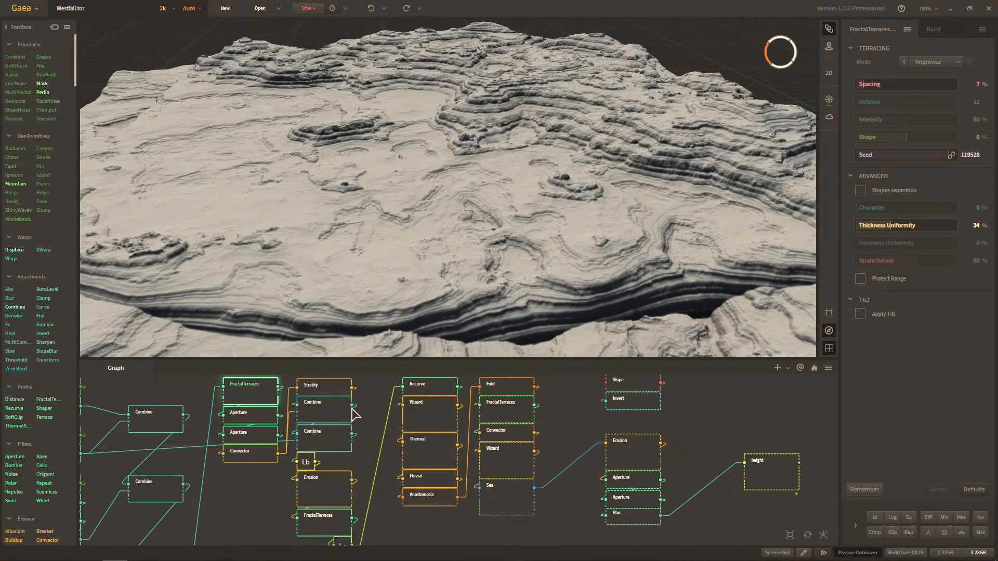
middle_click_drag(363, 455, 315, 487)
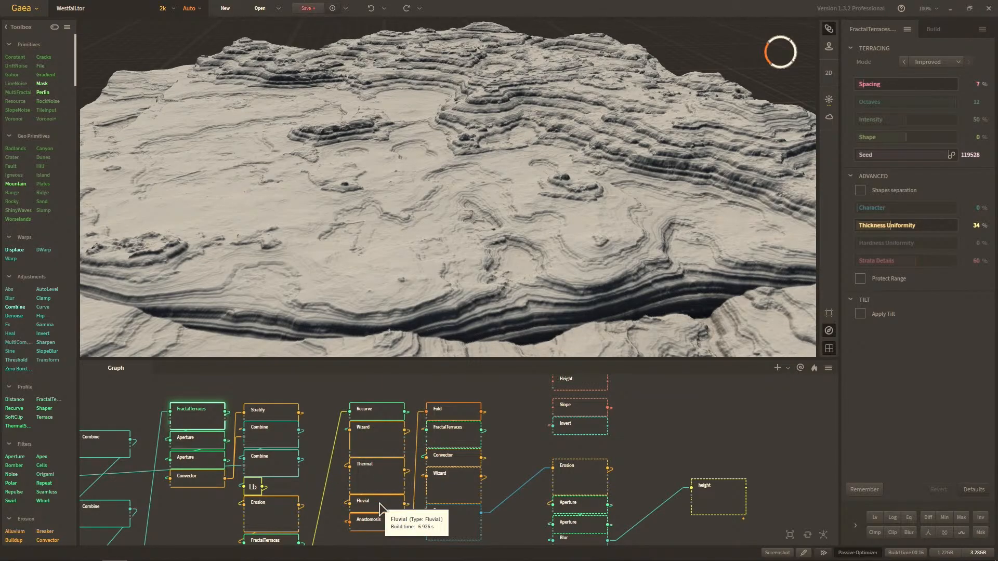
Step: Compare the Fold terrain with the output of the FractalTerraces node directly after it
left_click(438, 409)
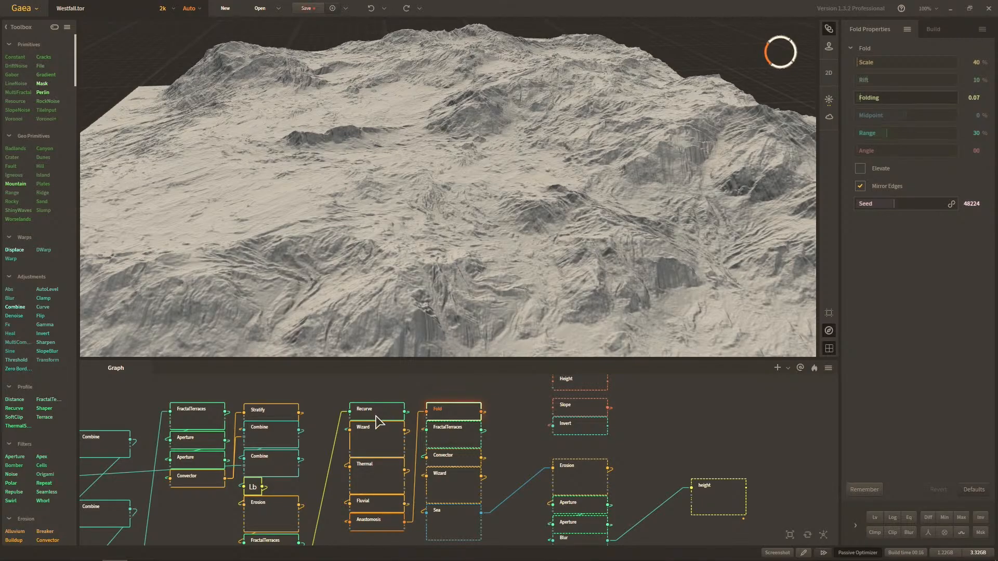
scroll(457, 493, "down", 1)
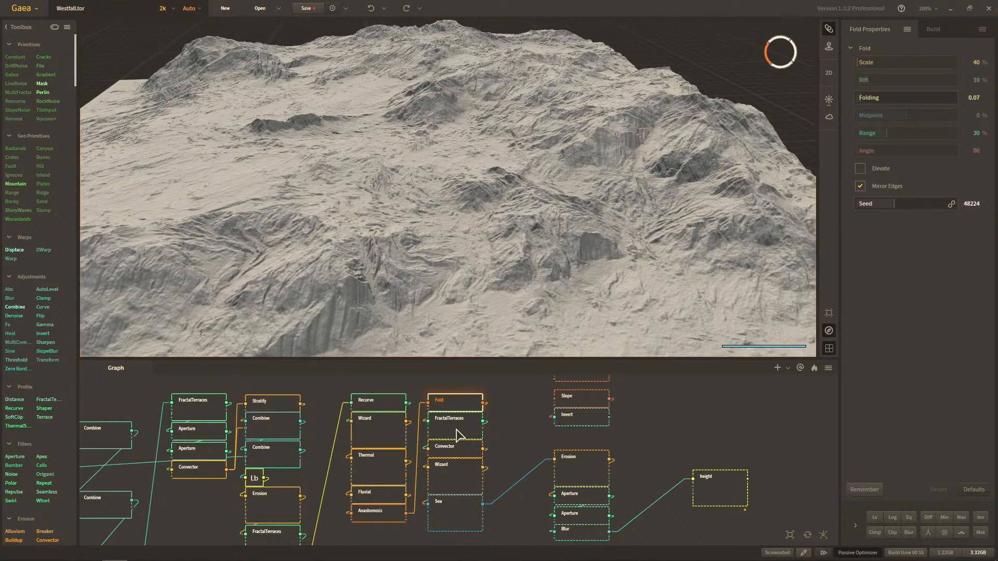
left_click(456, 430)
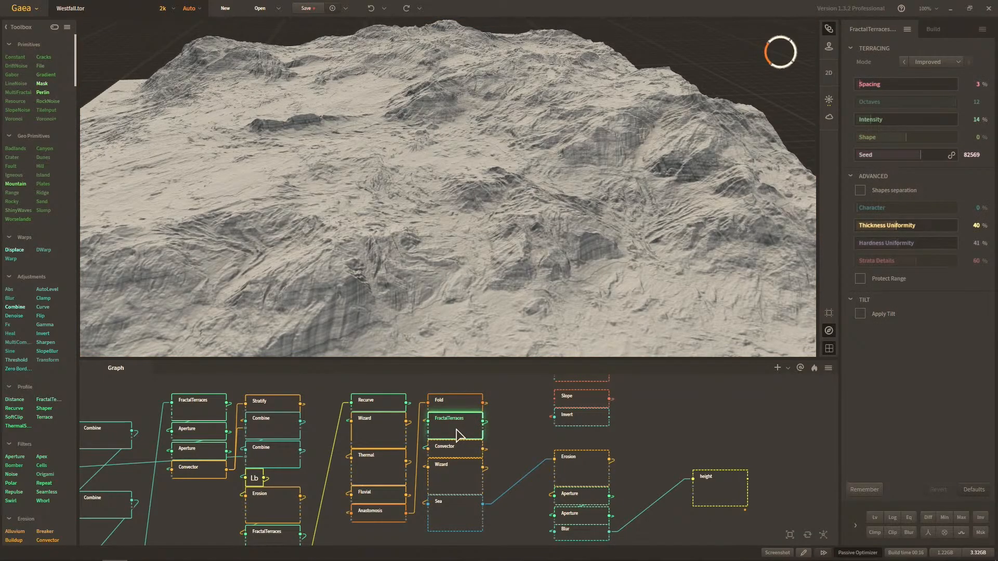
left_click(450, 402)
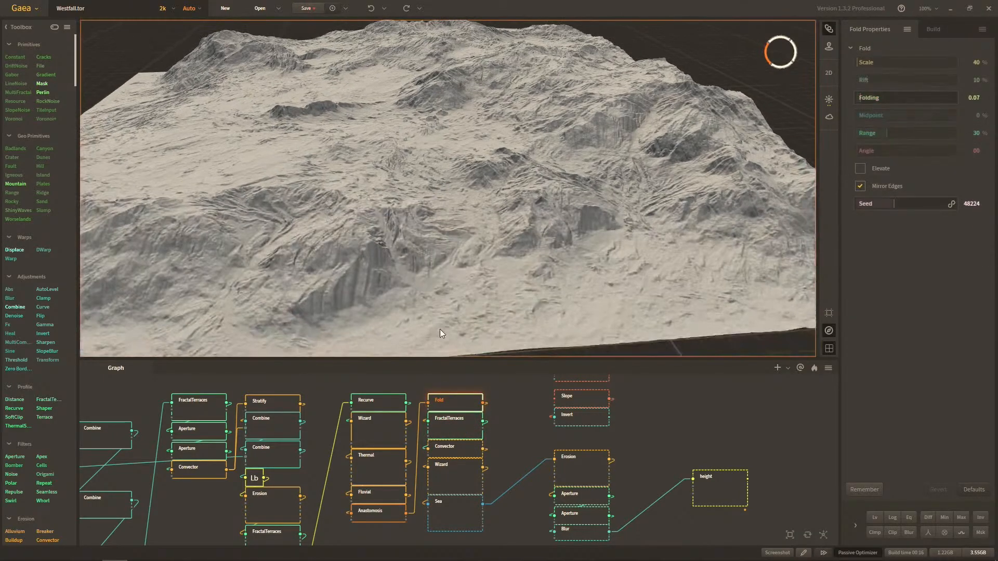
Step: Alternate between Fold and its following FractalTerraces node to compare the layering on a steep rock face close up
left_click_drag(366, 248, 457, 327)
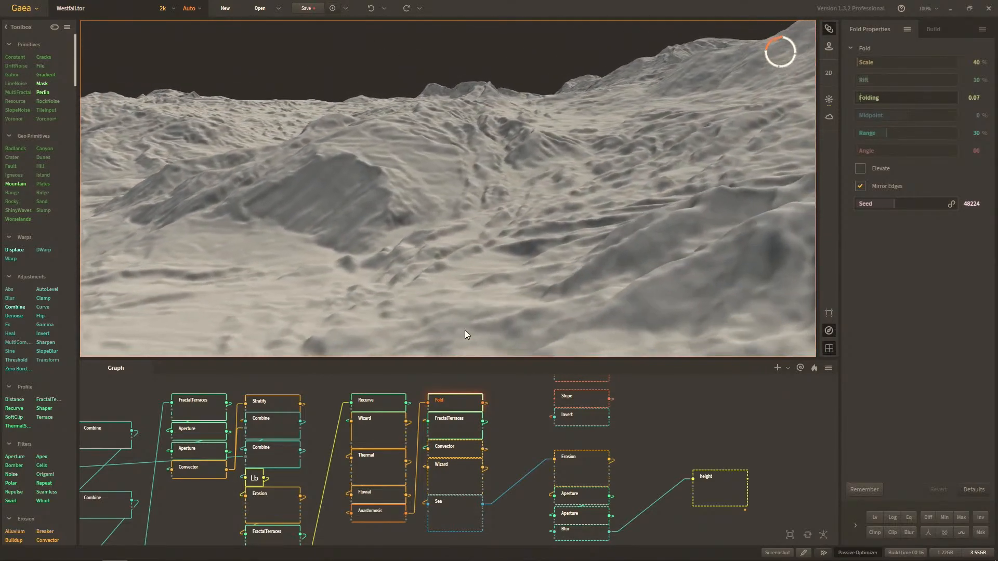
left_click(460, 419)
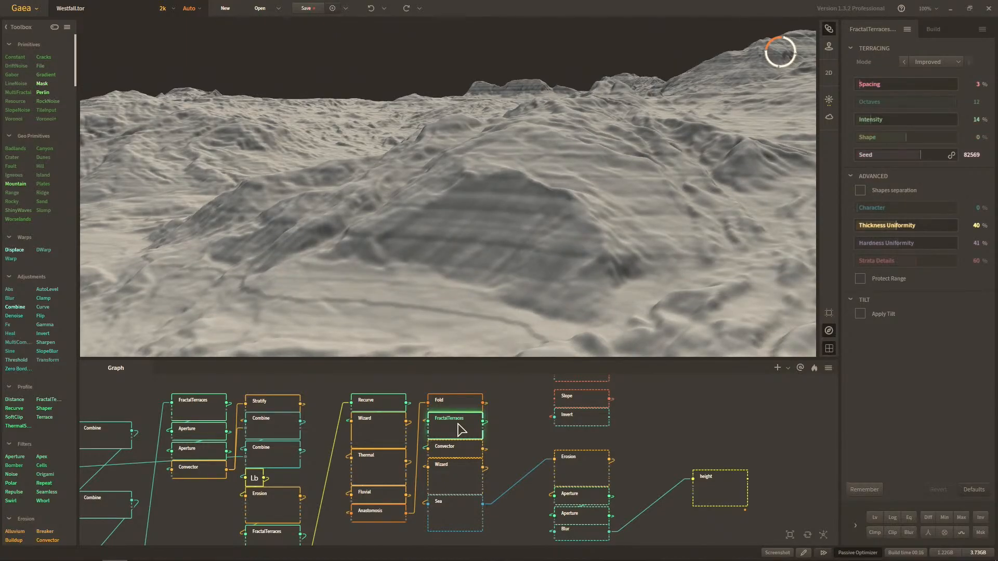
left_click(465, 402)
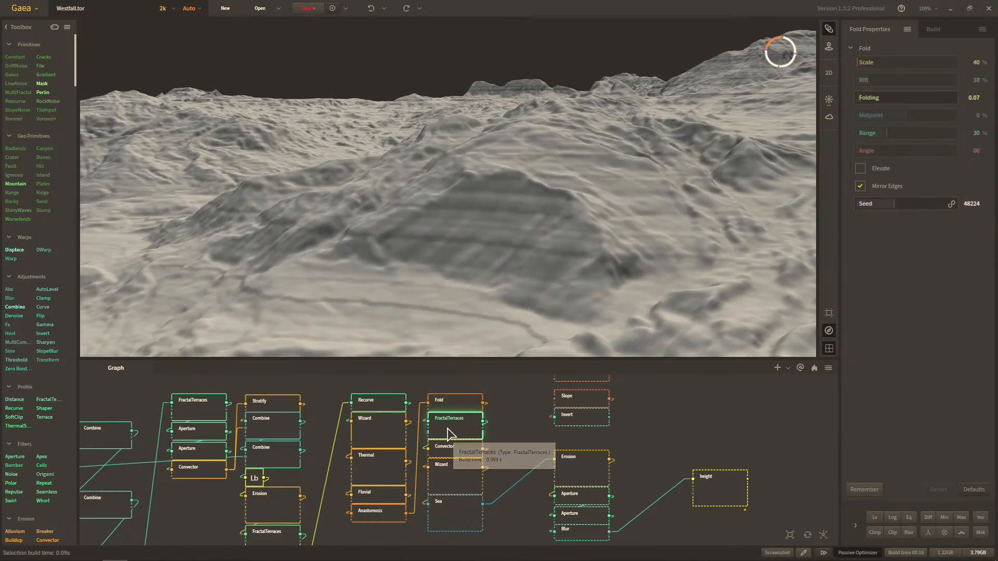
left_click(451, 434)
left_click(464, 425)
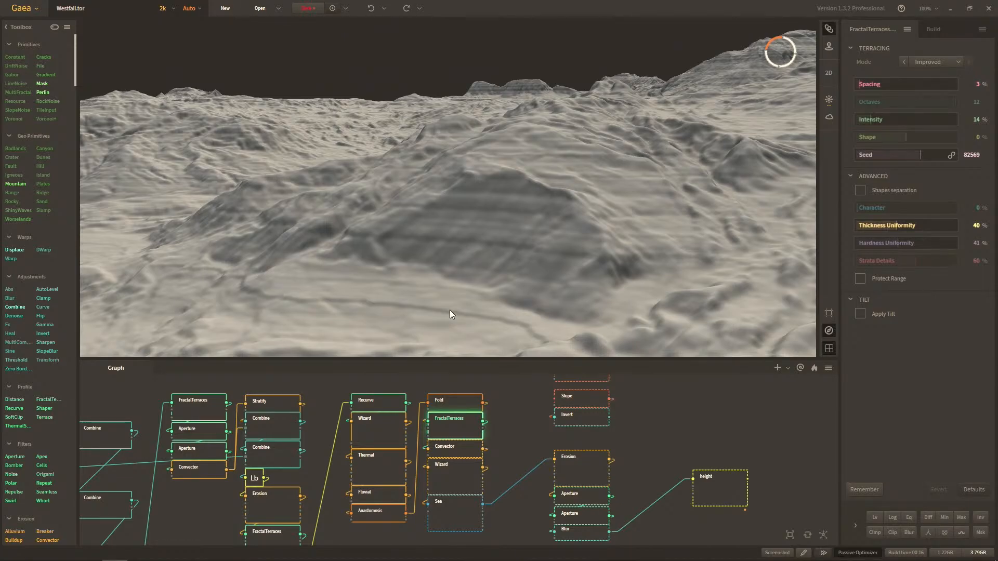
Step: Examine the overall FractalTerraces terrain, and inspect the settings and terrain of the Convector node that follows it
left_click_drag(450, 310, 501, 257)
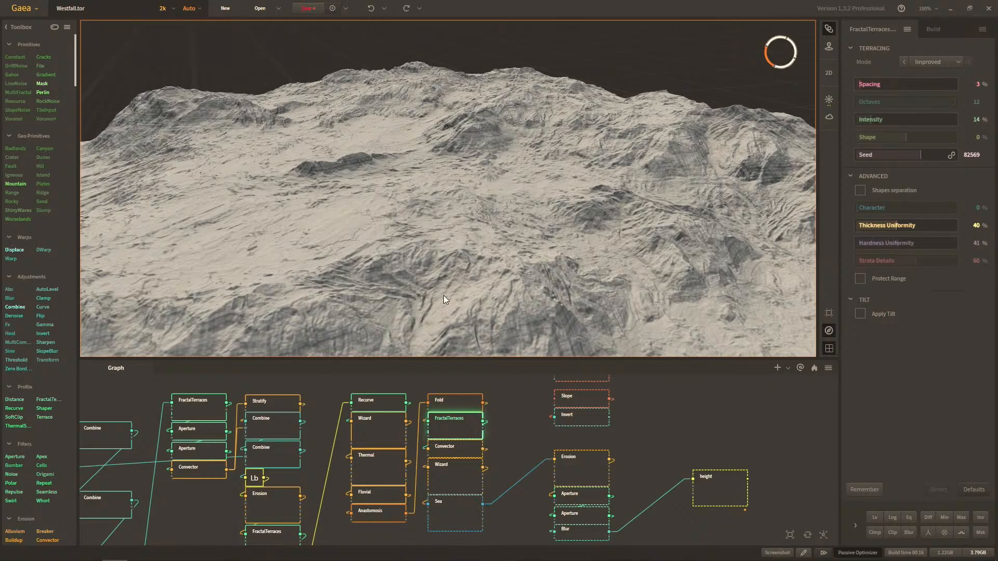
left_click(458, 452)
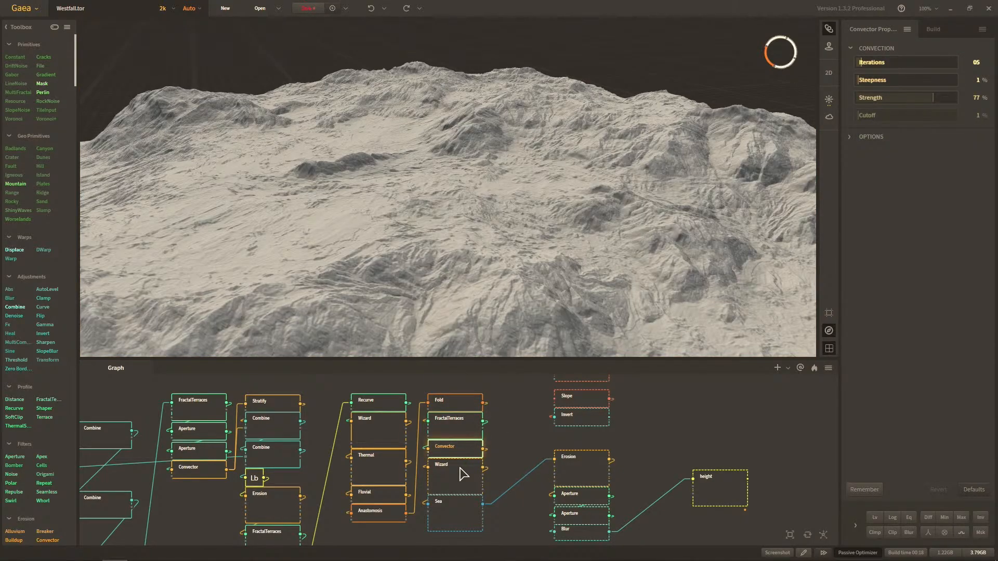
scroll(479, 313, "down", 4)
scroll(479, 314, "up", 4)
left_click_drag(479, 318, 470, 349)
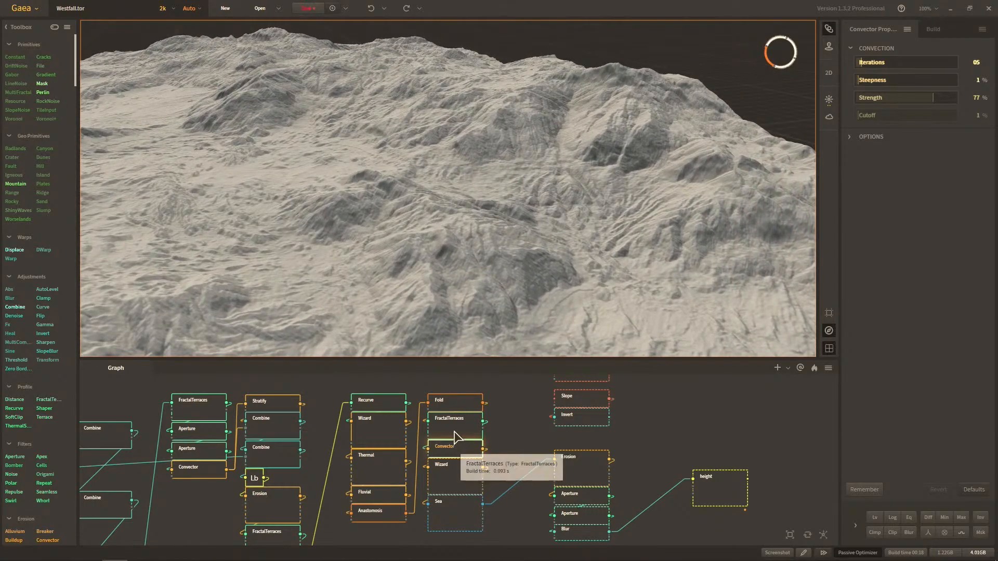
Step: Compare the Fold output with the neighbouring FractalTerraces and Anastomosis nodes around the rocky cliffs
scroll(472, 270, "up", 5)
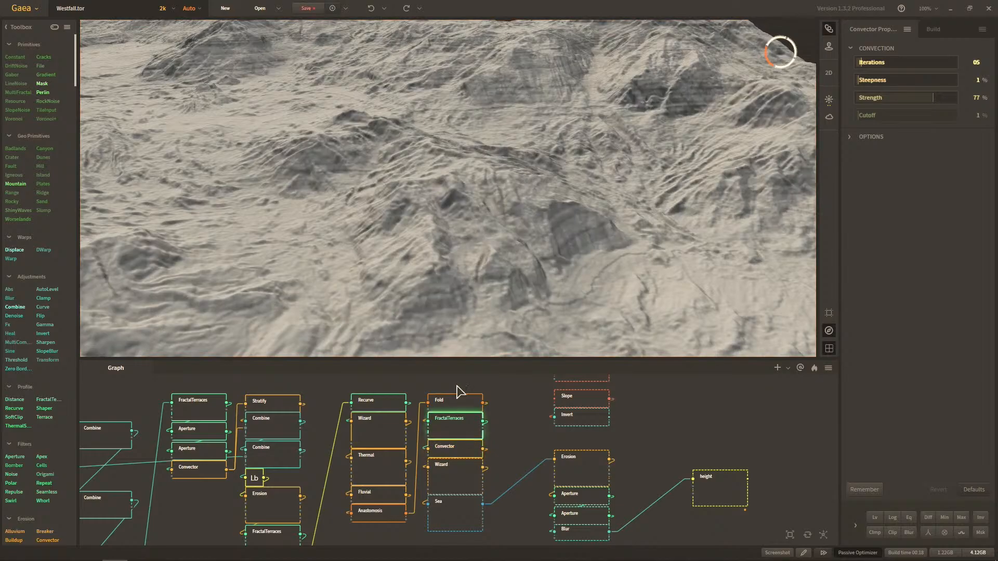
left_click(457, 401)
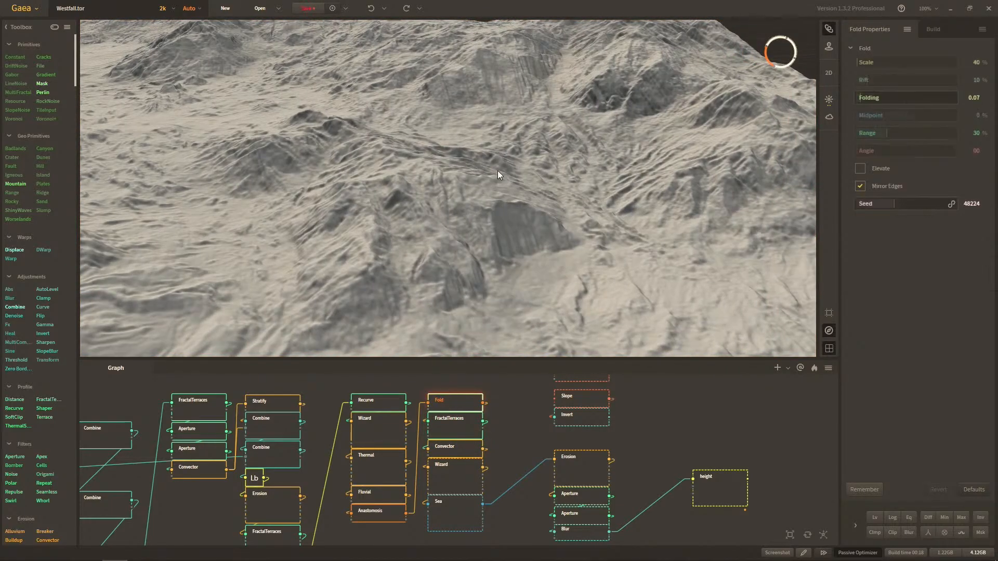
left_click(383, 514)
left_click(466, 405)
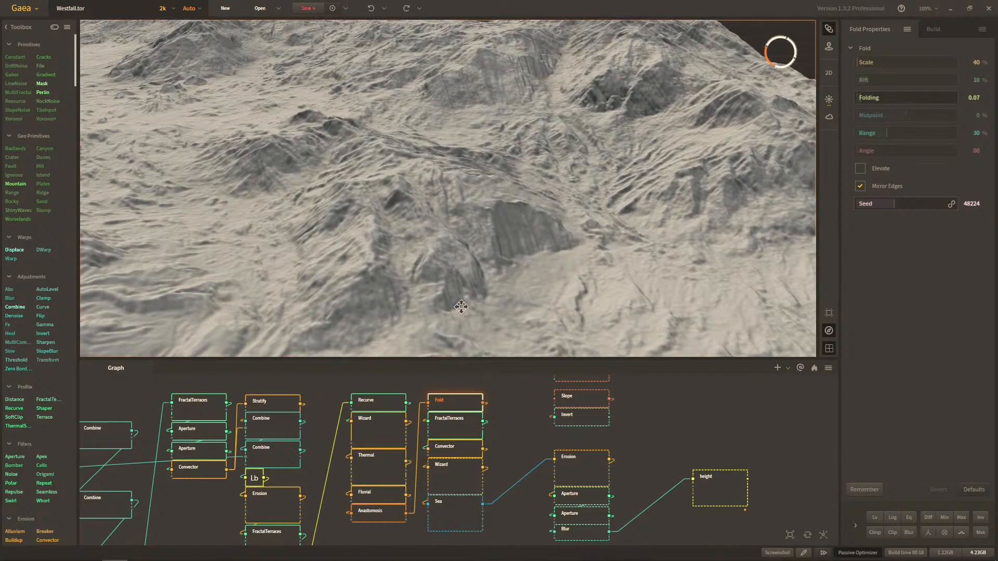
Step: Study the Fold node's cliffs and ridges from several angles and distances, and return to the following FractalTerraces node
left_click_drag(461, 307, 365, 292)
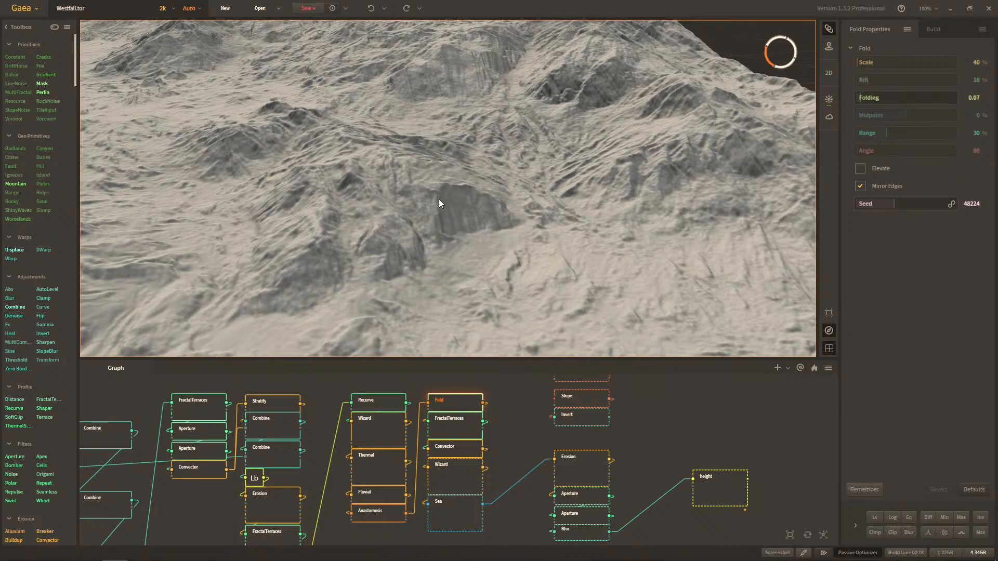
left_click_drag(349, 267, 368, 196)
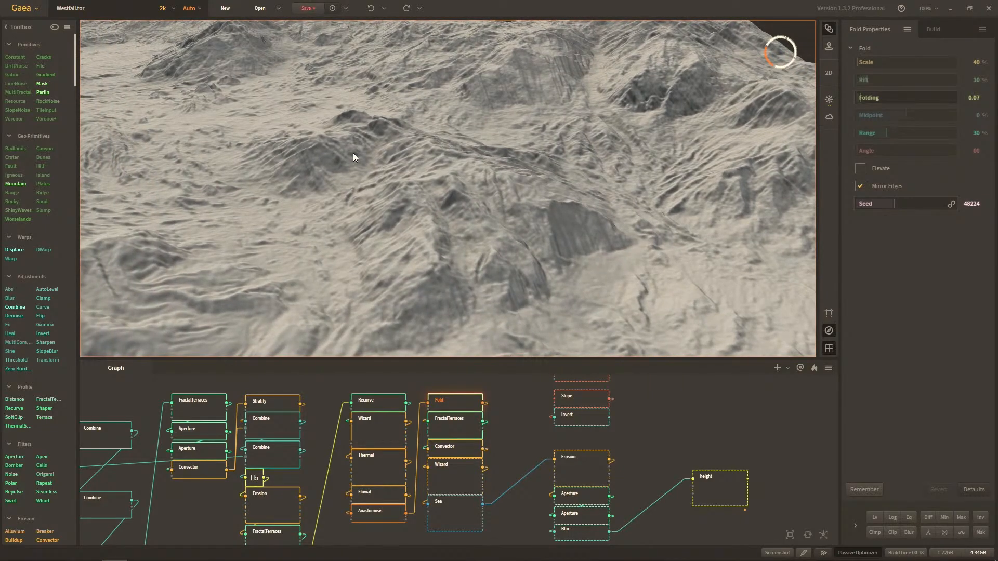
mouse_move(473, 200)
left_mouse_down()
mouse_move(459, 263)
mouse_move(465, 192)
left_mouse_up()
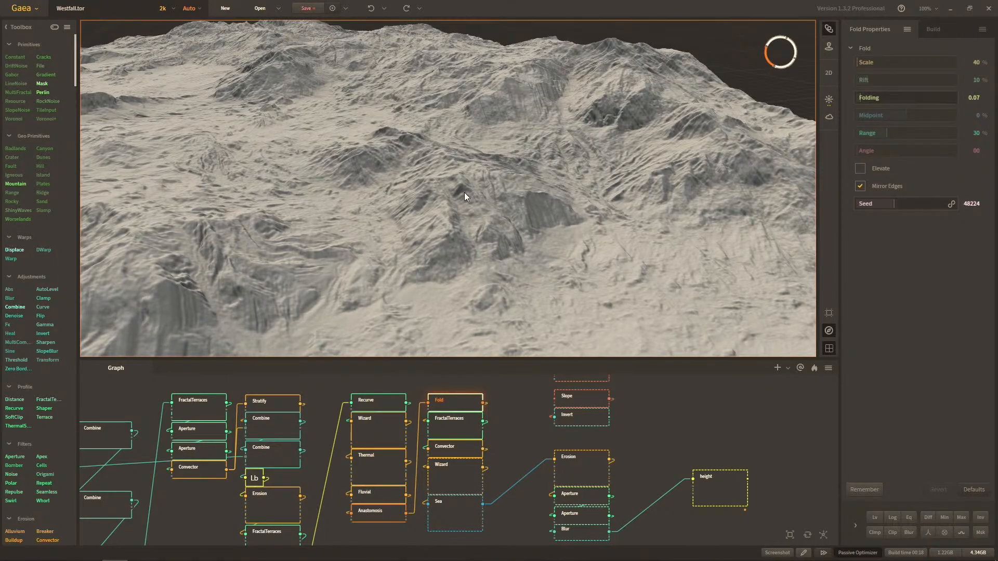
left_click(453, 421)
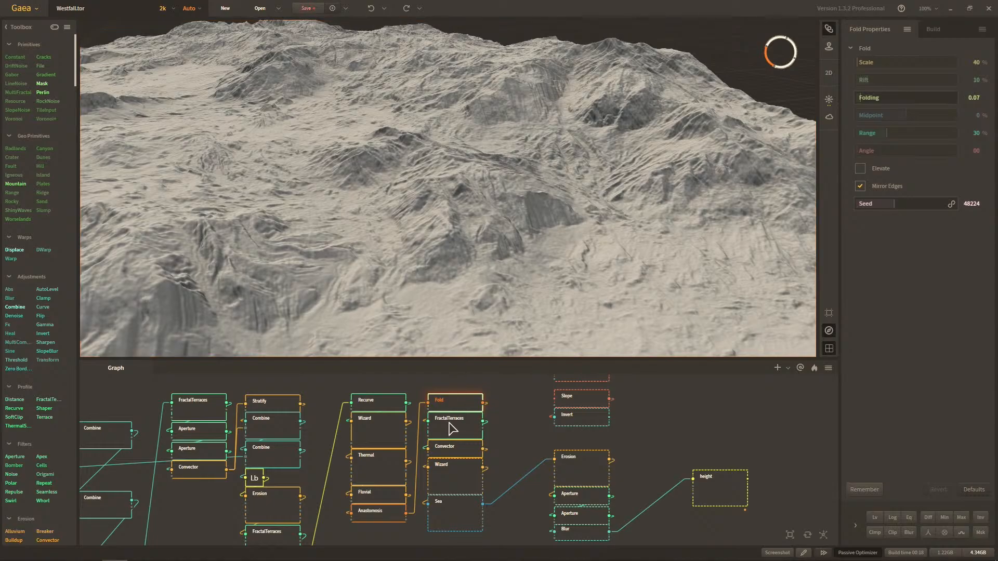
Step: Compare the FractalTerraces output with the preceding Fold node and the following Convector node across the rocky slopes
left_click_drag(468, 109, 460, 172)
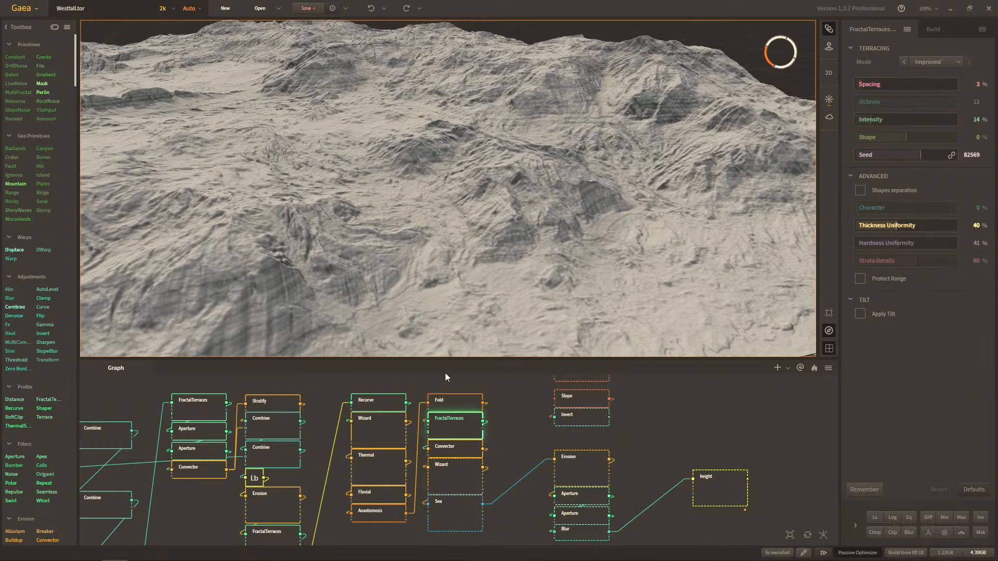
left_click(452, 448)
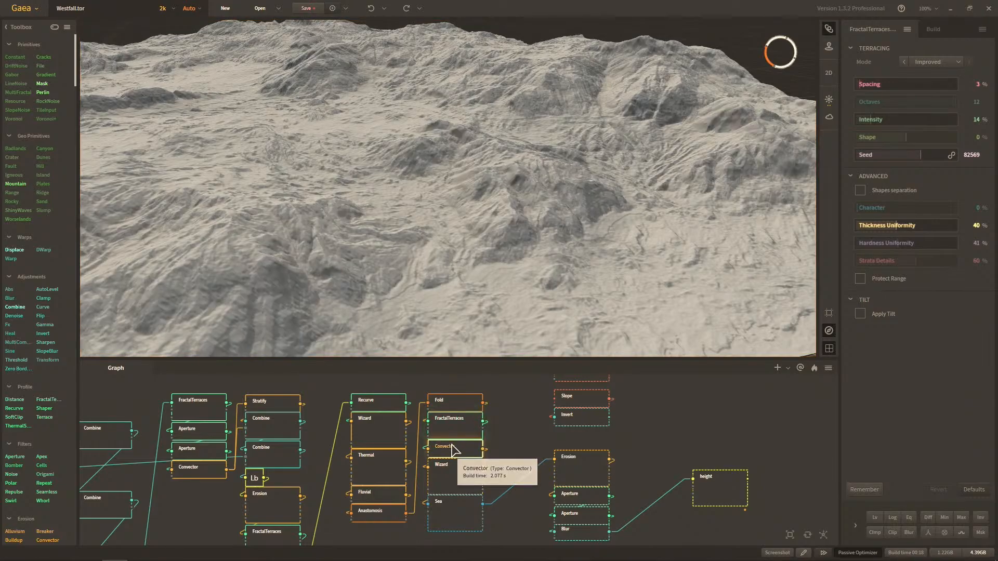
left_click(460, 407)
left_click(456, 403)
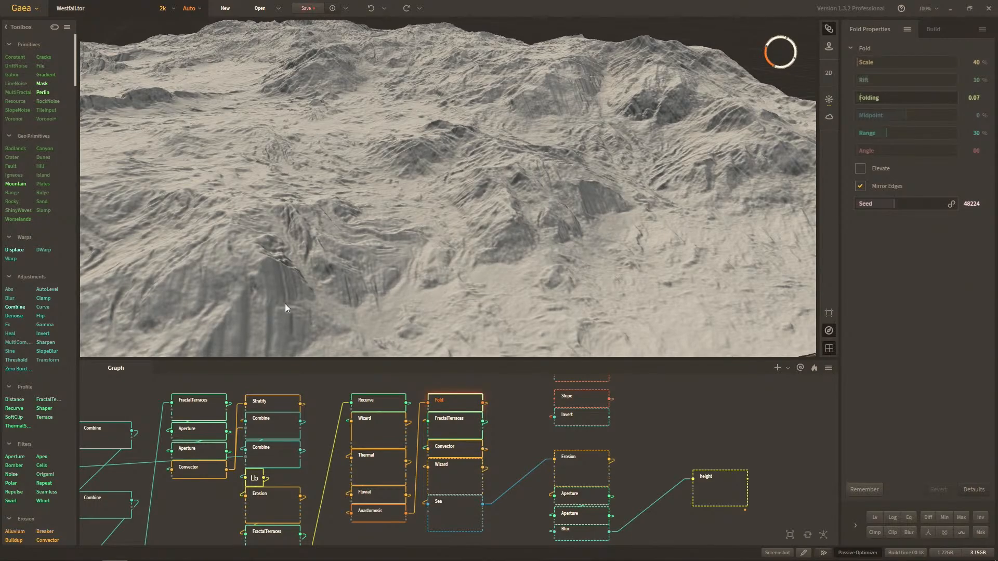
left_click(453, 429)
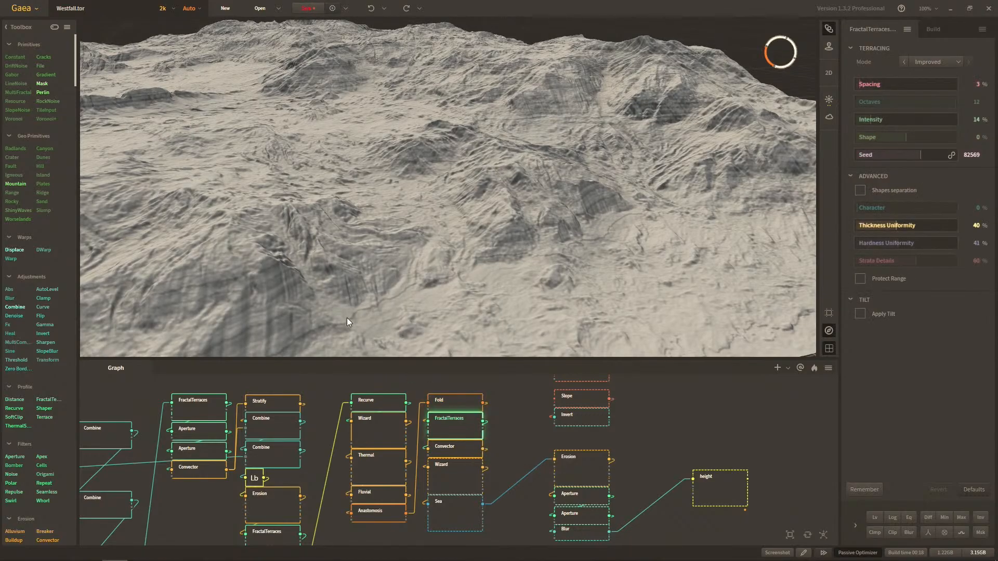
Step: Alternate between Convector and FractalTerraces to compare how each shapes the layered cliff face close up
left_click(453, 450)
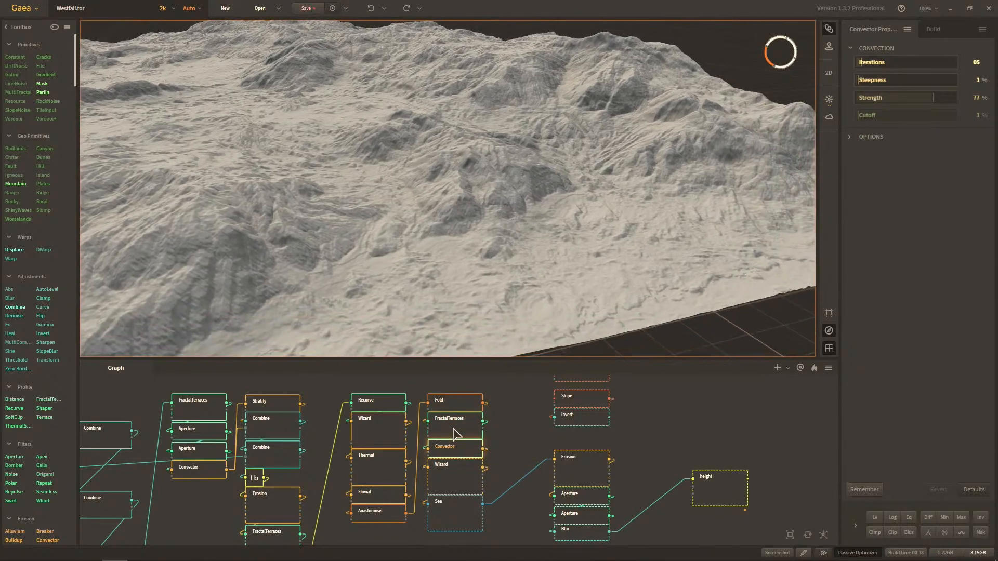
left_click(455, 434)
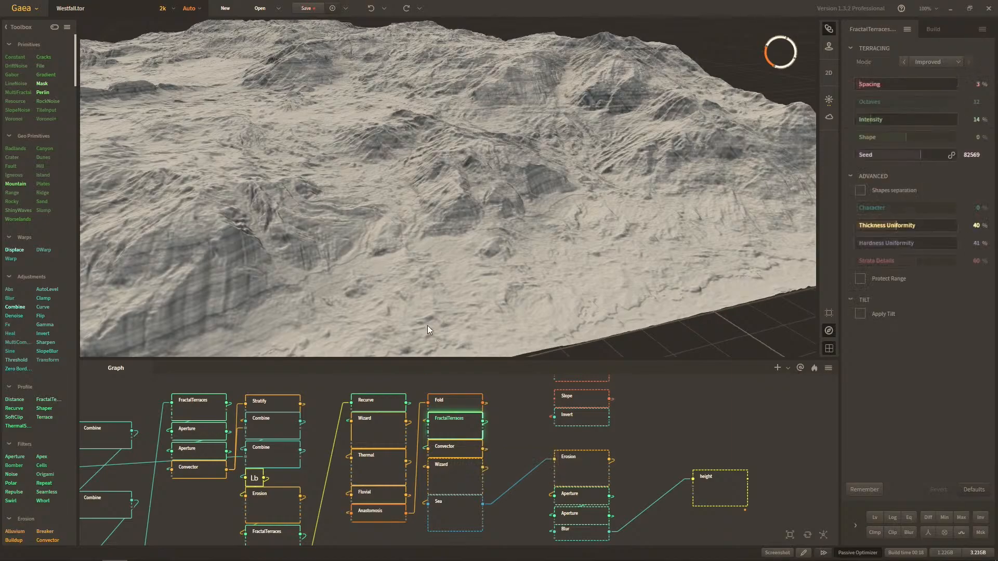
scroll(438, 320, "up", 3)
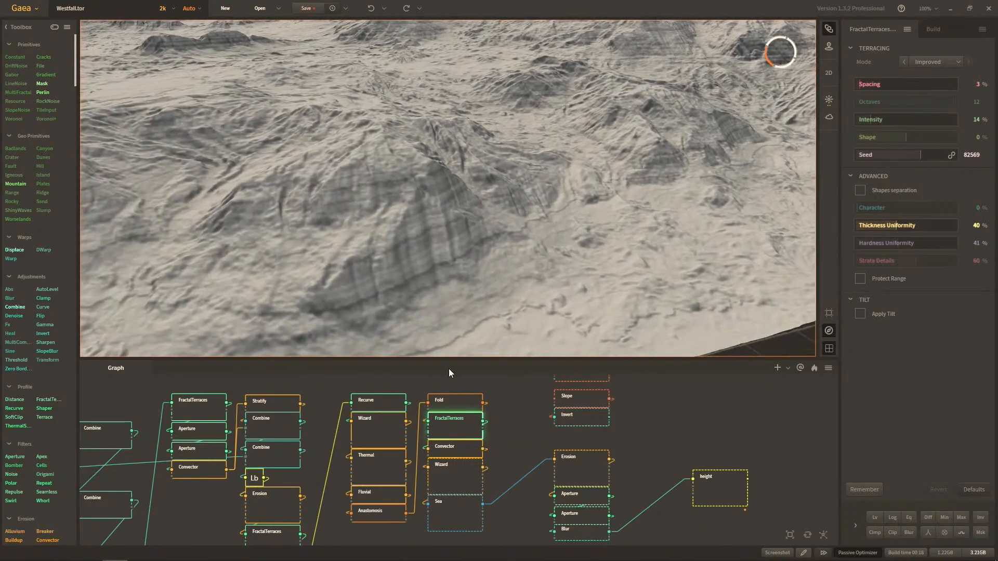
left_click(456, 454)
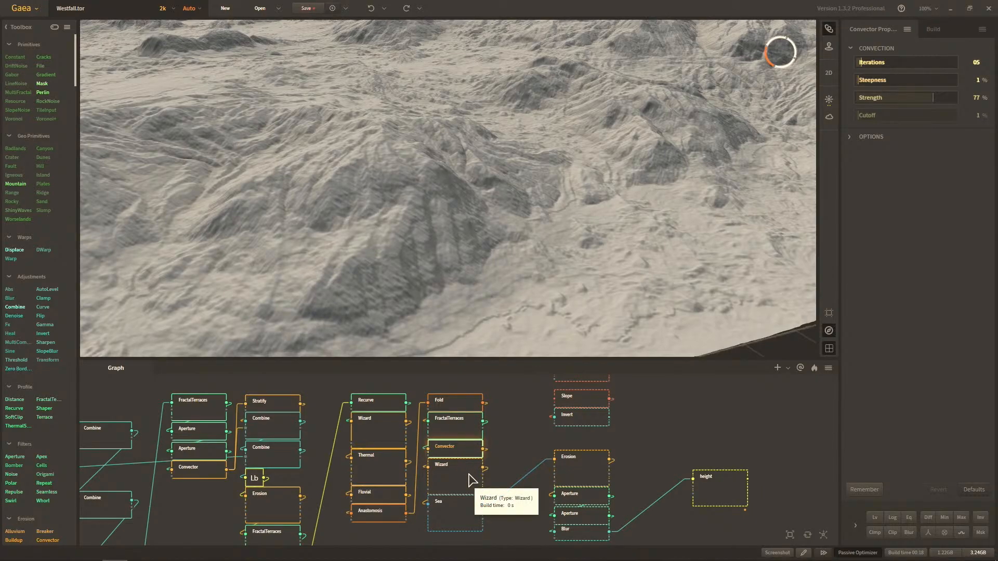
Step: Inspect the settings of the Wizard node after Convector and view its eroded terrain from close and farther away
left_click(469, 474)
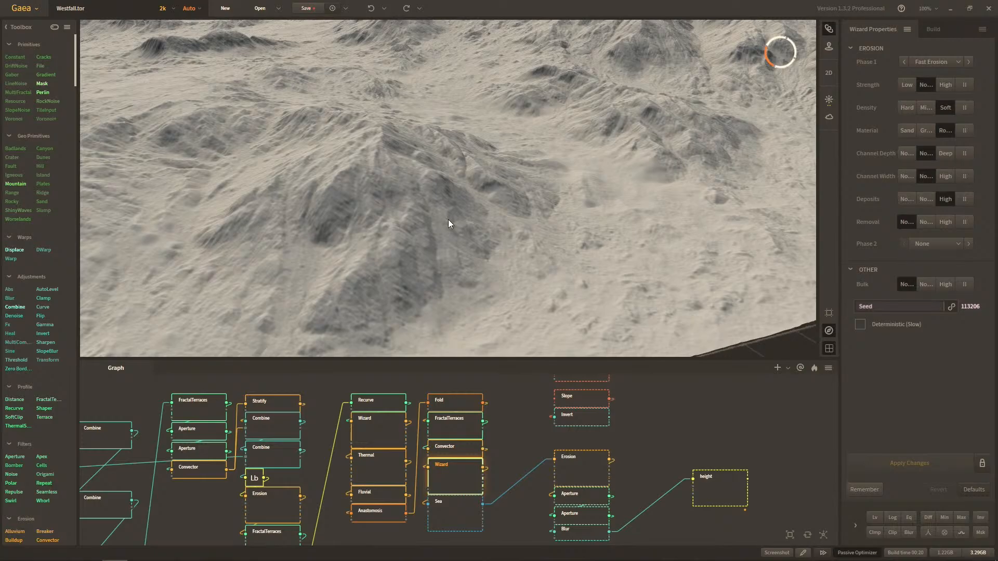
scroll(478, 252, "down", 3)
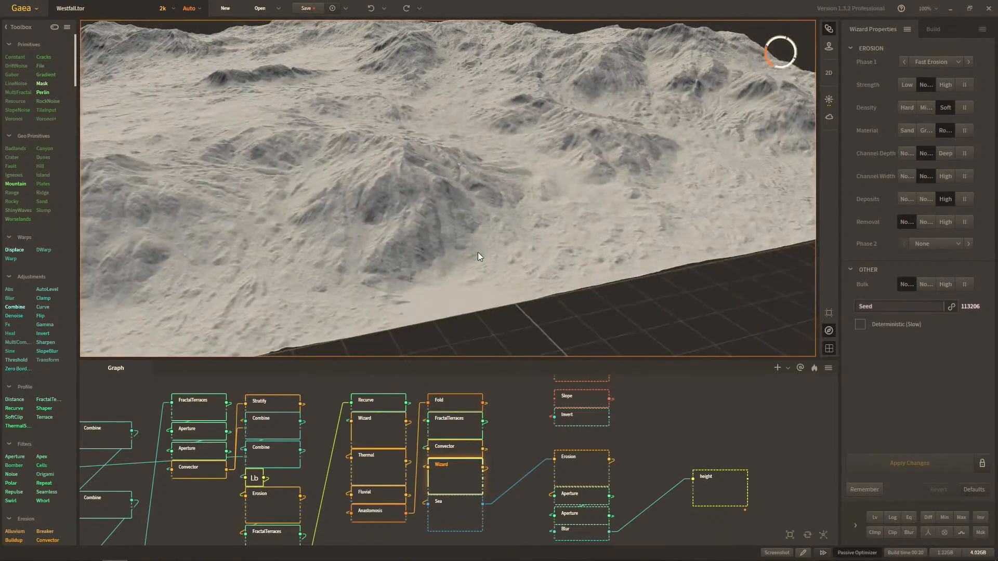
left_click_drag(479, 253, 472, 307)
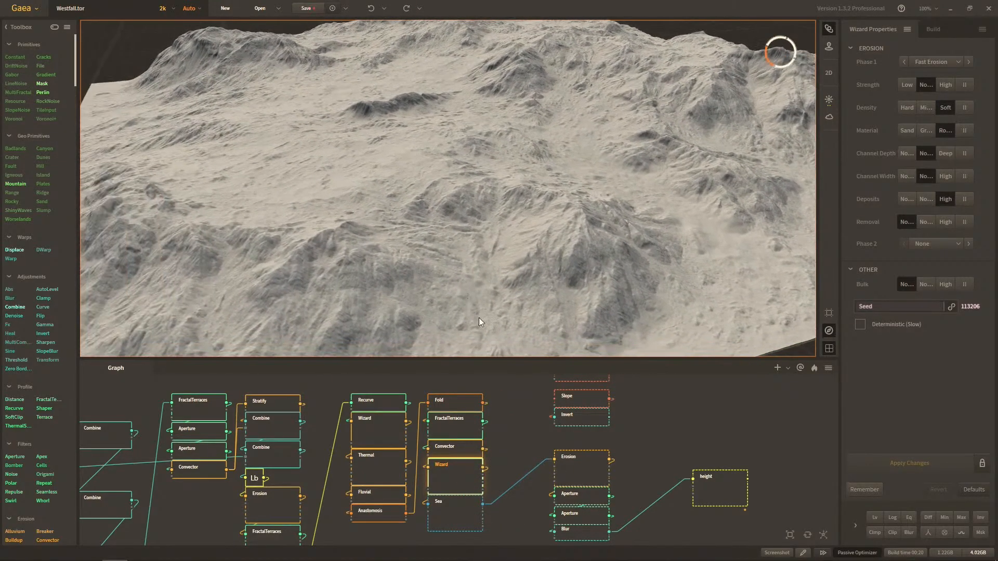
Step: Inspect the Sea node's settings and examine its coastline and the whole landmass from different sides
left_click(472, 513)
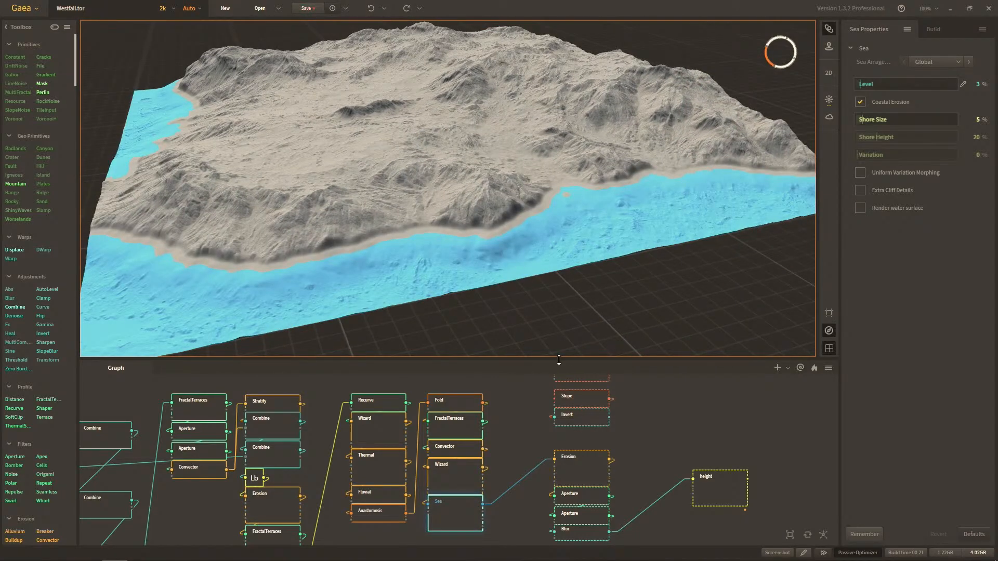
left_click_drag(421, 242, 472, 241)
scroll(450, 189, "down", 6)
scroll(432, 228, "up", 4)
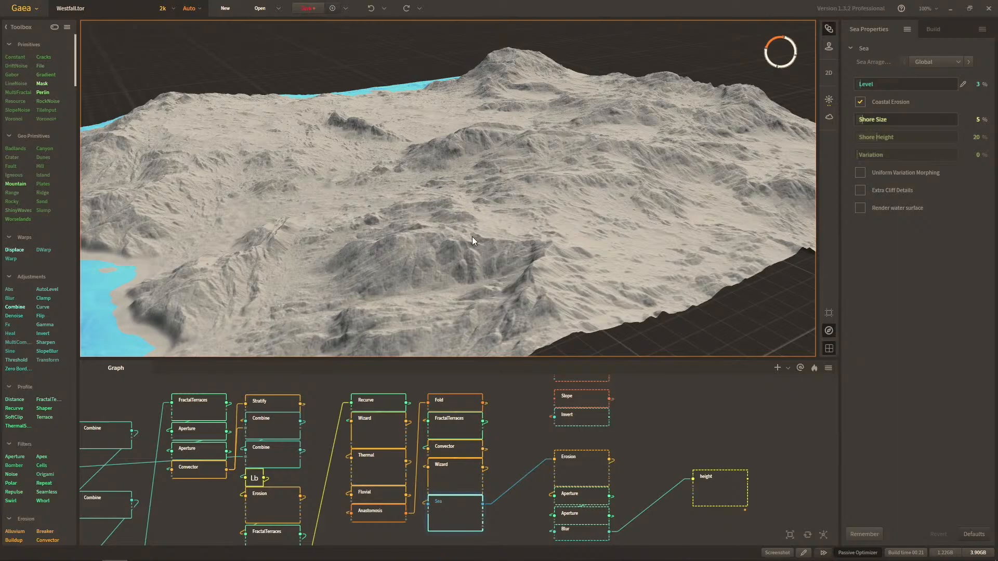
scroll(457, 414, "down", 4)
Step: Bring the final nodes of the graph into view and study the Sea node's shoreline and coastal cliffs close up
left_click_drag(458, 385, 638, 414)
left_click_drag(457, 426, 464, 483)
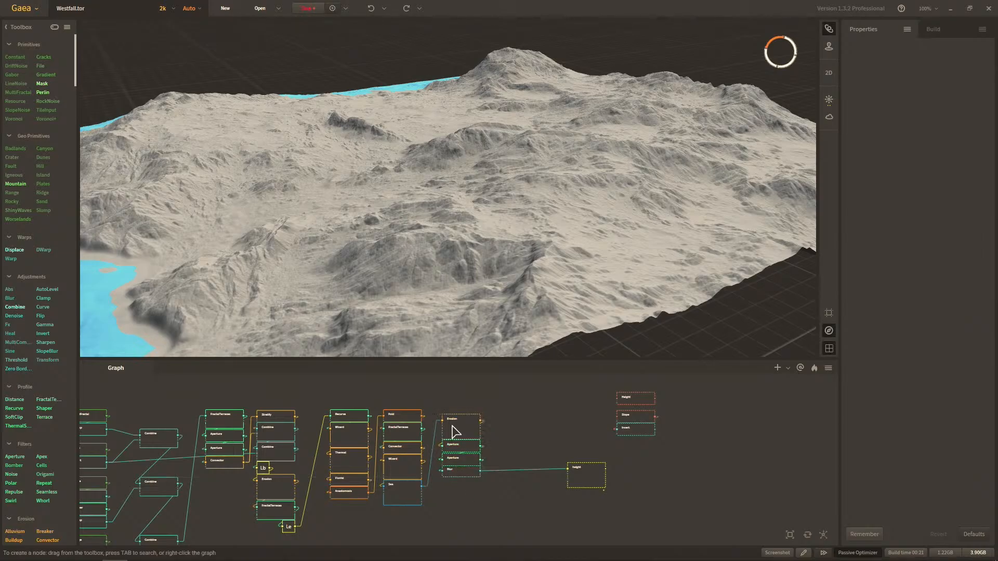
left_click_drag(374, 317, 395, 354)
left_click(401, 489)
scroll(348, 251, "down", 5)
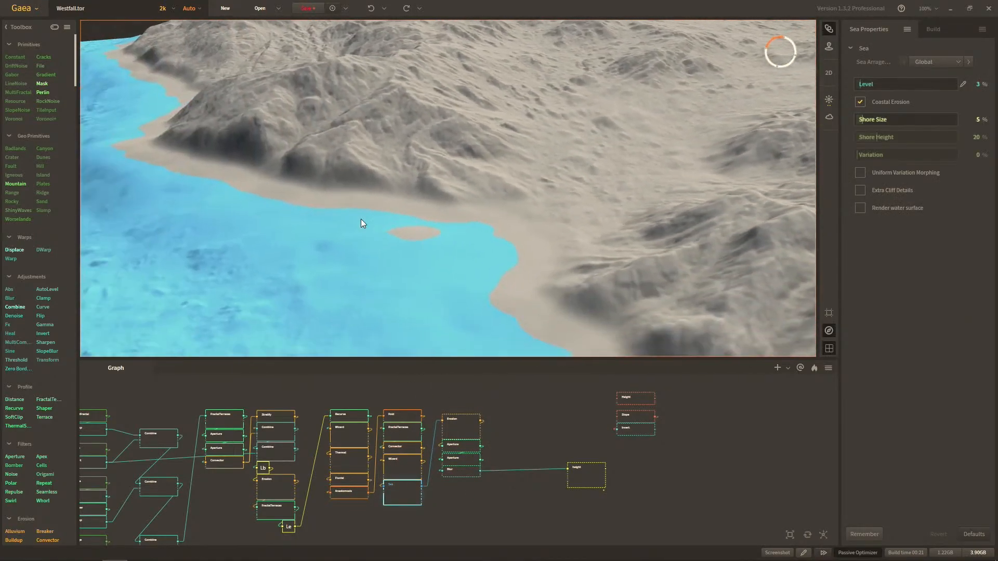
left_click_drag(335, 198, 330, 219)
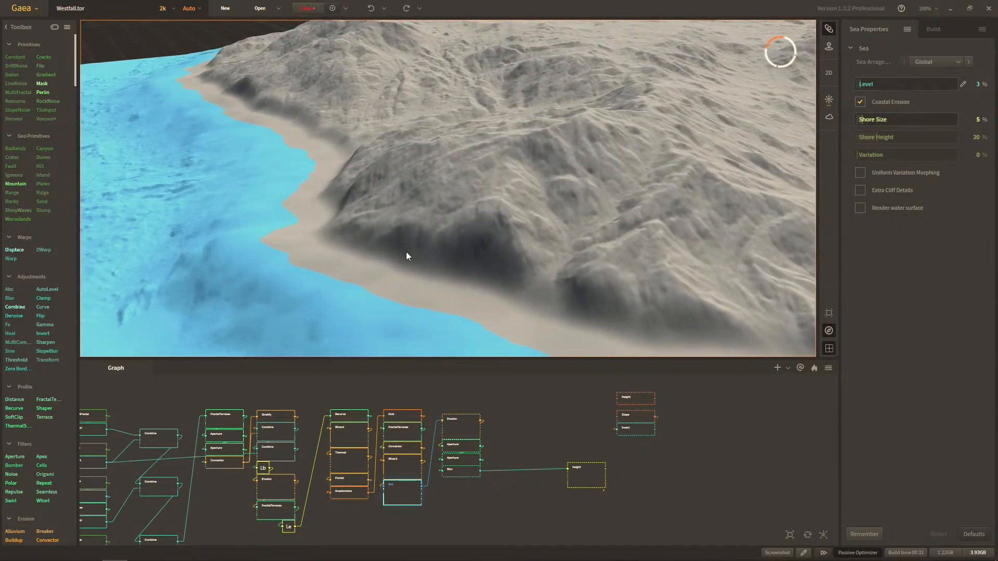
left_click_drag(494, 293, 346, 227)
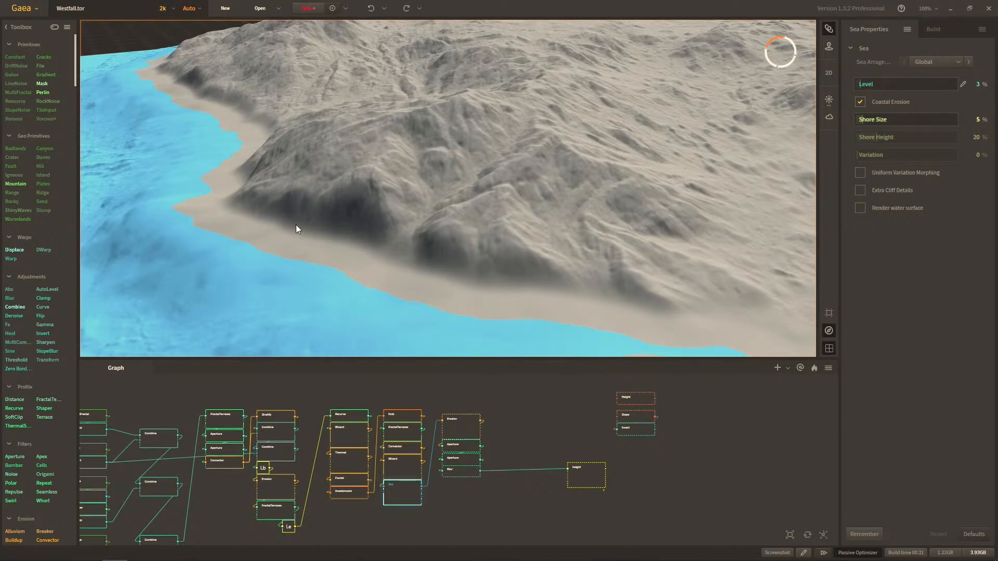
Step: Compare the coastal cliffs of the Sea node with the output of the Erosion node that follows it
left_click(457, 425)
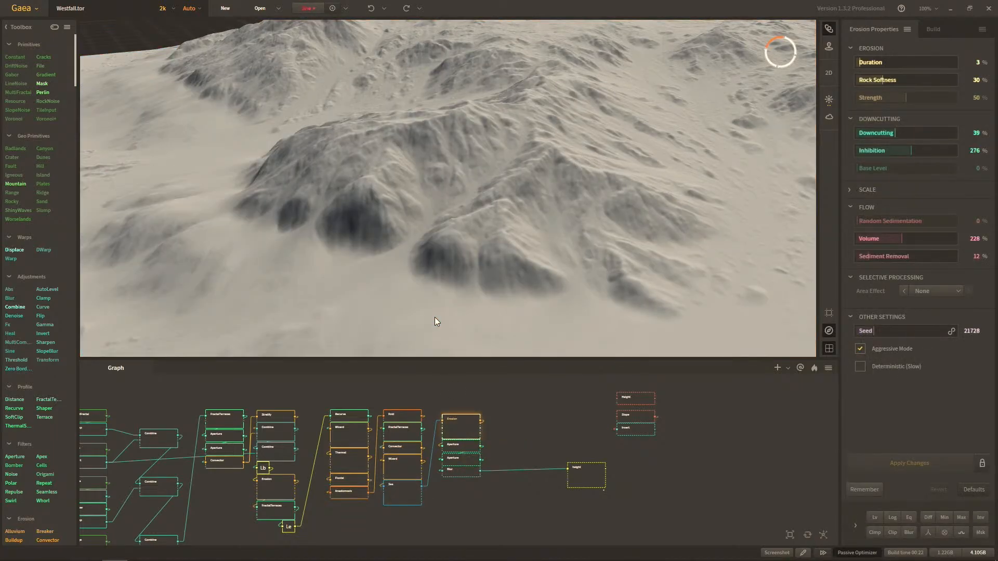
left_click(406, 501)
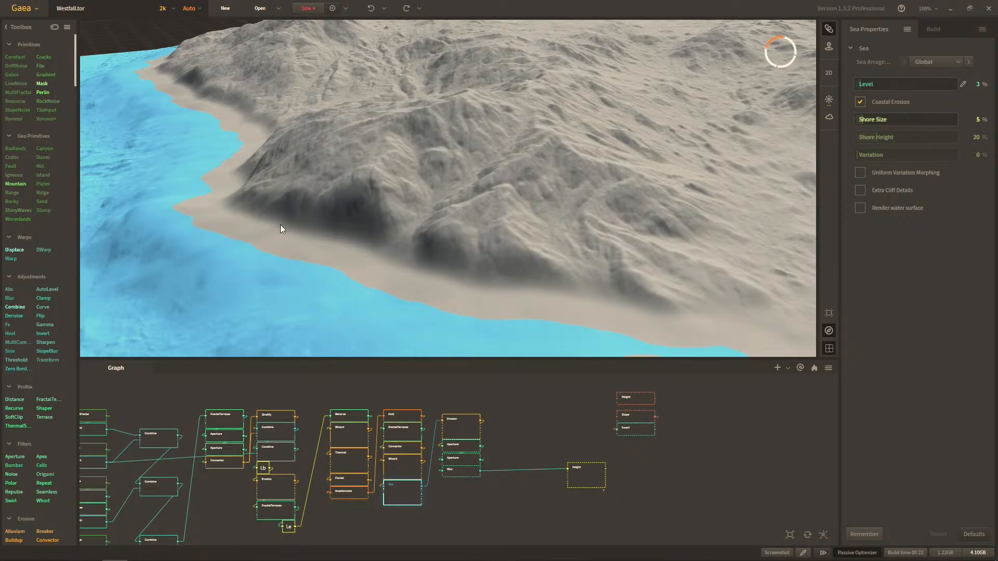
left_click(457, 433)
Step: Examine the Erosion node's mountains, slopes and flat sediment areas from several angles and distances
scroll(441, 282, "up", 5)
scroll(503, 285, "up", 8)
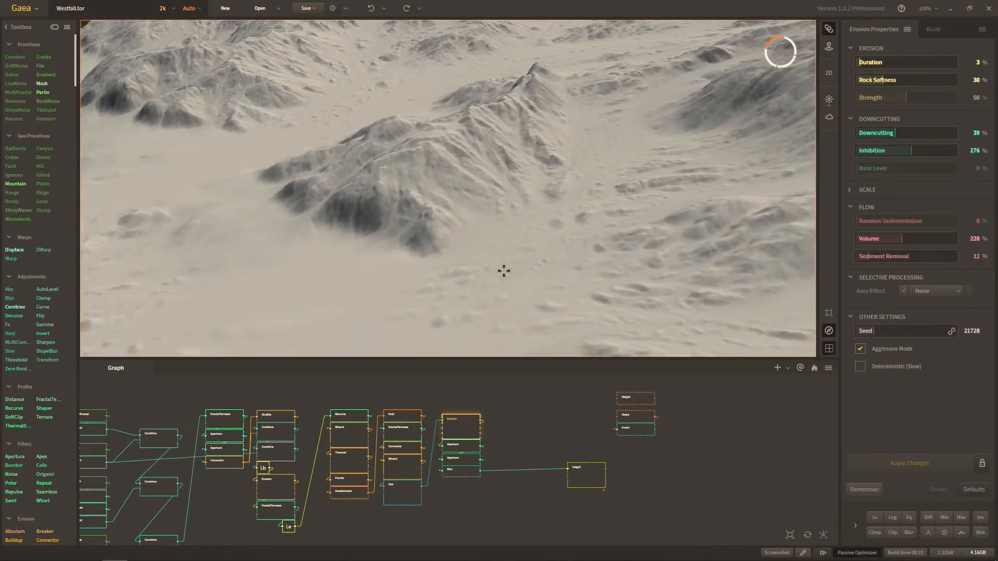
left_click_drag(504, 271, 558, 191)
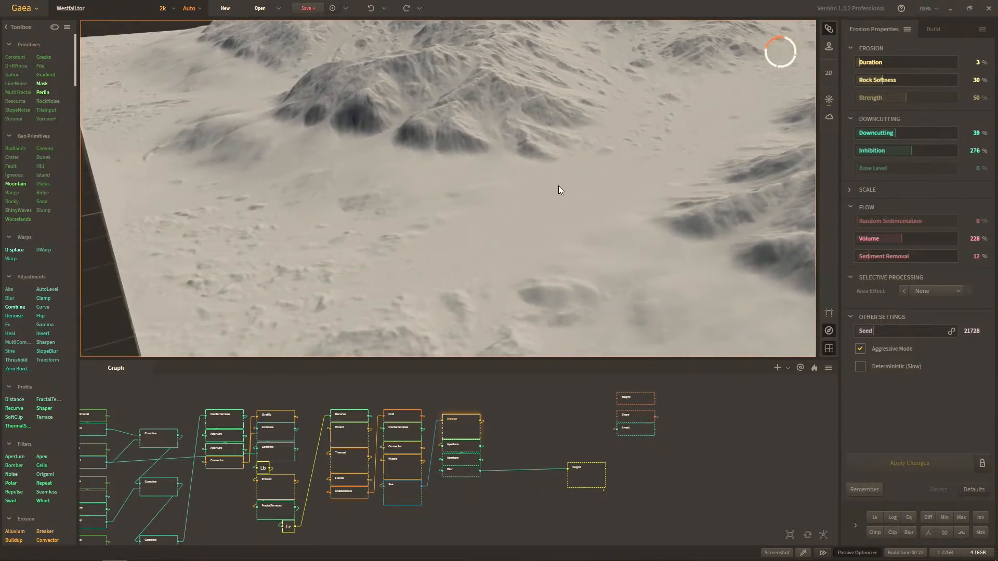
left_click_drag(597, 218, 292, 253)
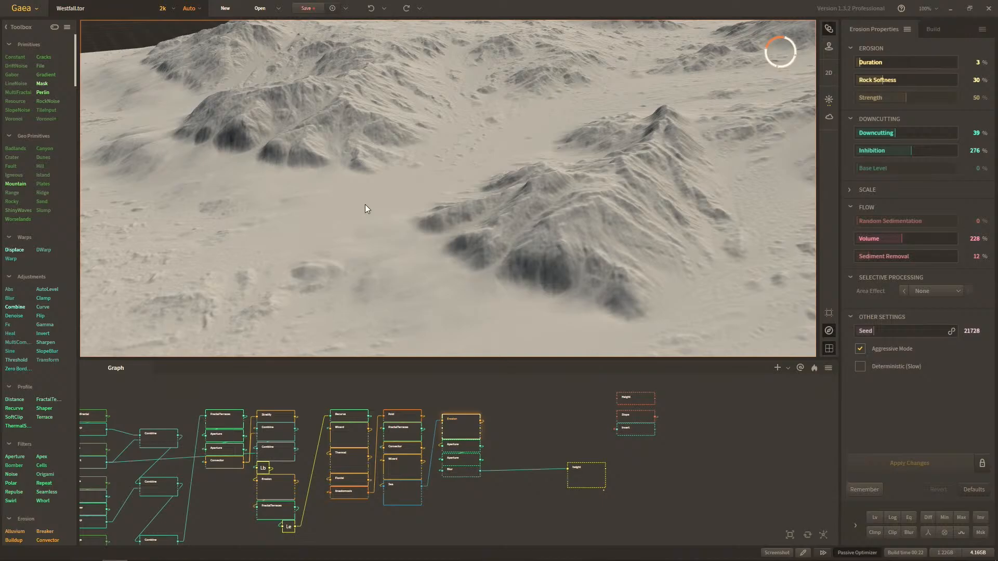
scroll(499, 402, "up", 1)
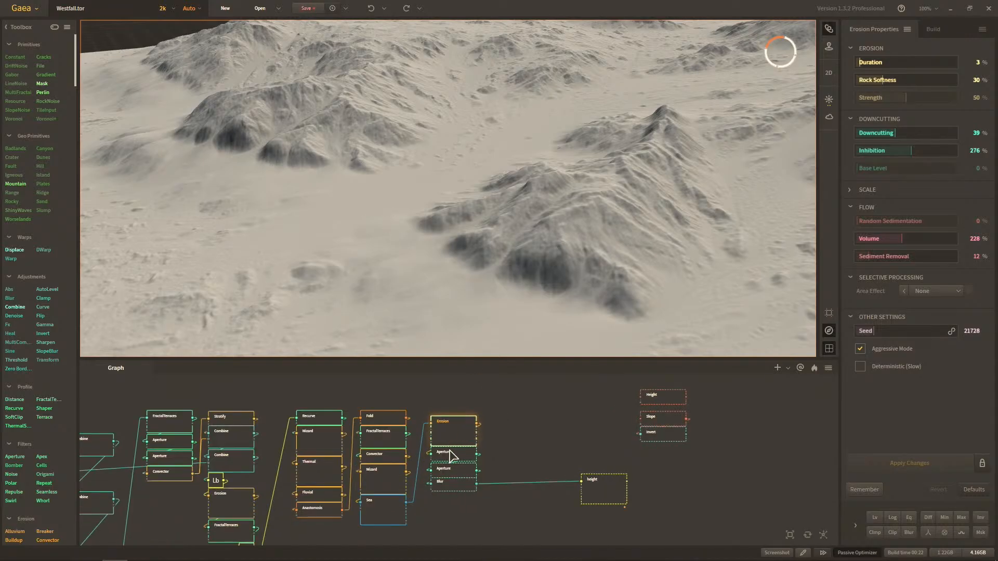
scroll(474, 262, "up", 10)
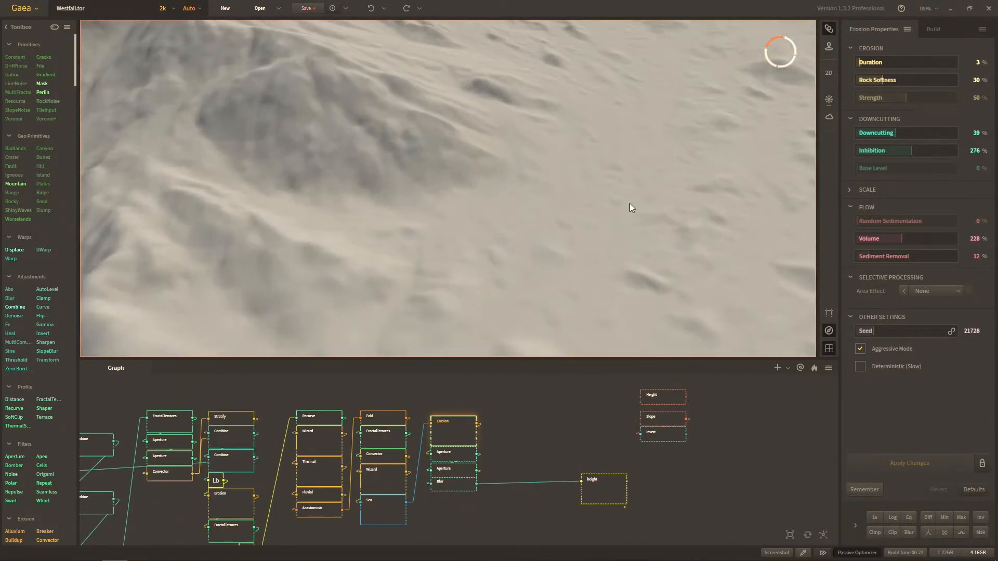
Step: Compare the Erosion node's result with the two following Aperture nodes on the flat ground in close-up
left_click_drag(590, 231, 509, 198)
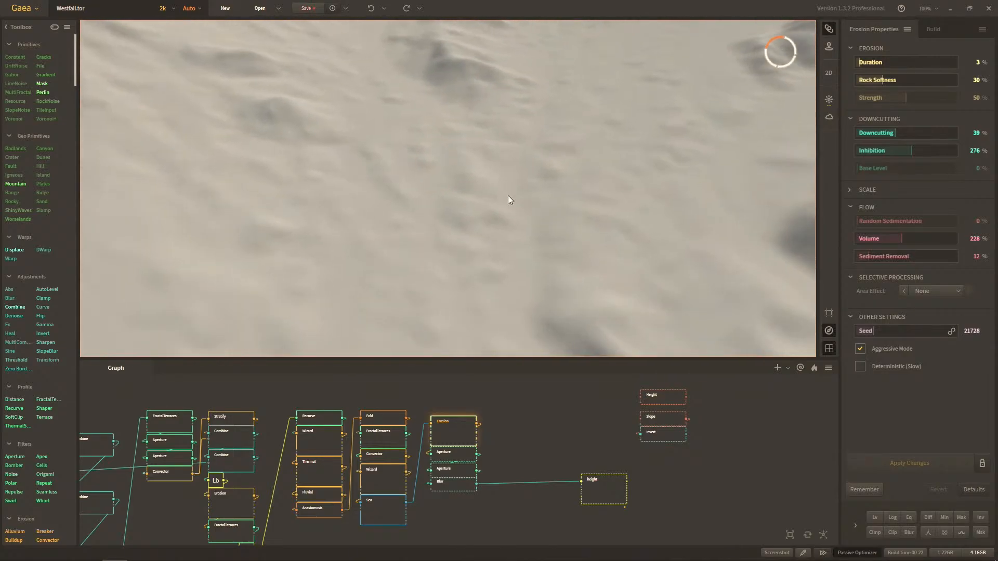
left_click(456, 459)
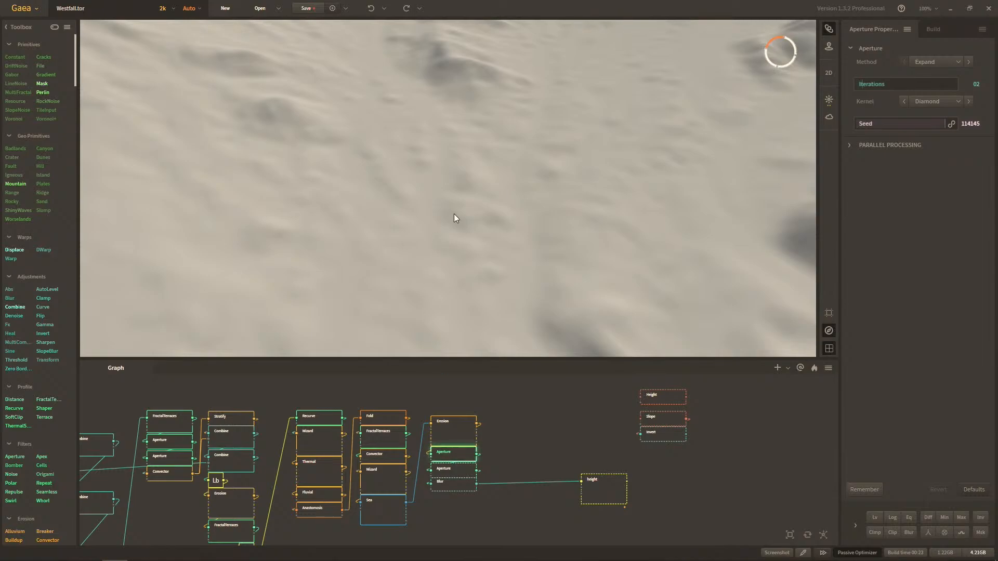
left_click(450, 470)
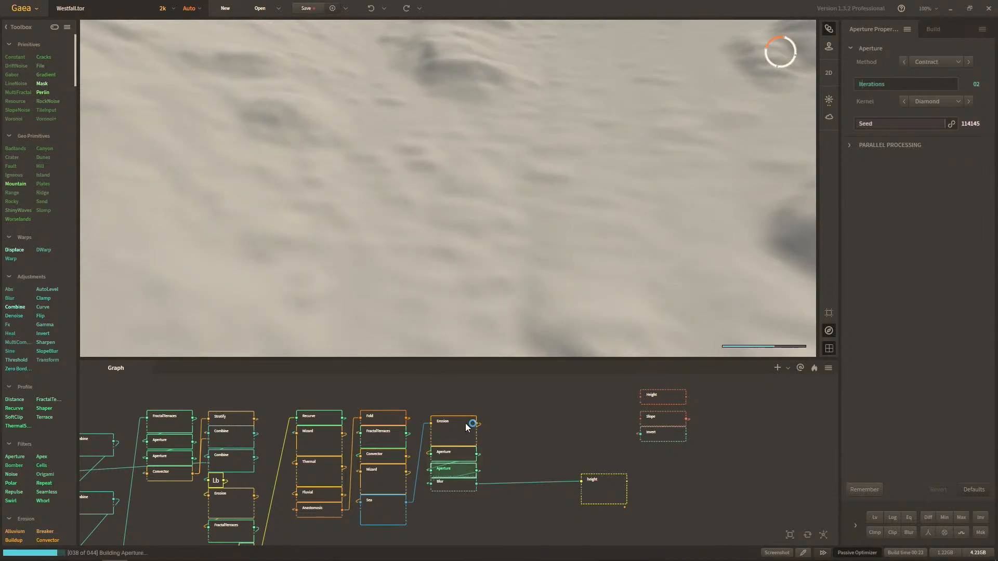
left_click(466, 434)
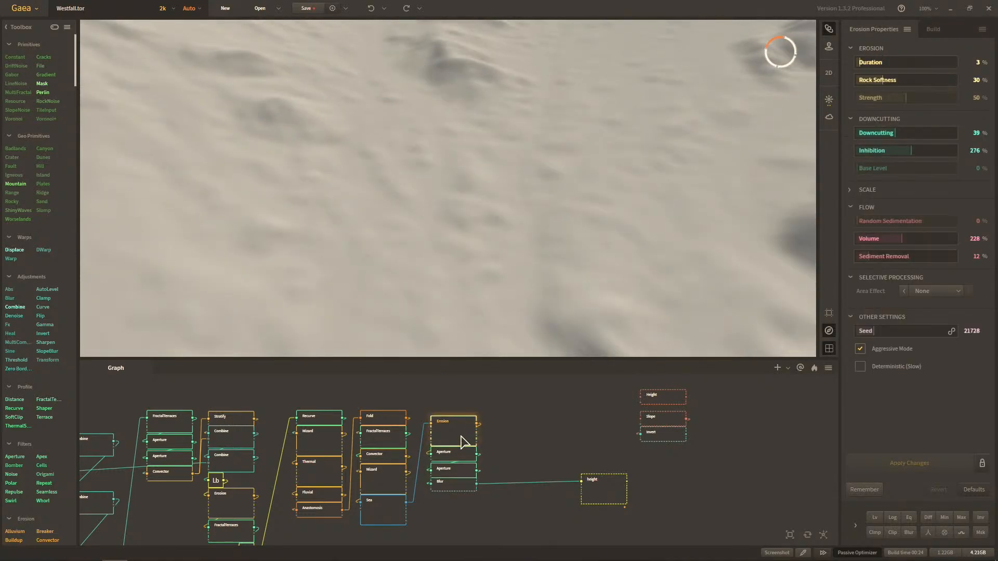
left_click(454, 469)
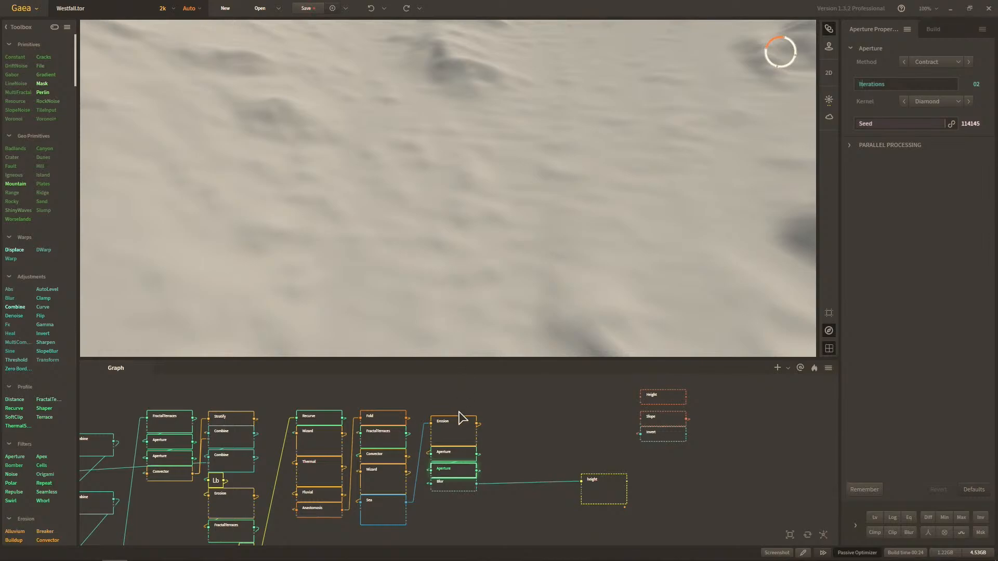
left_click(462, 429)
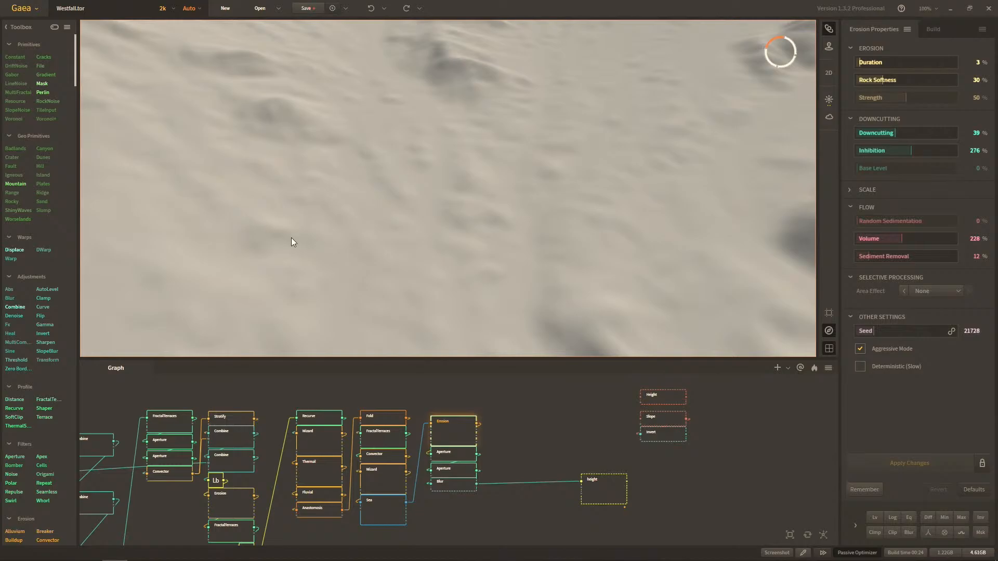
left_click_drag(264, 230, 364, 207)
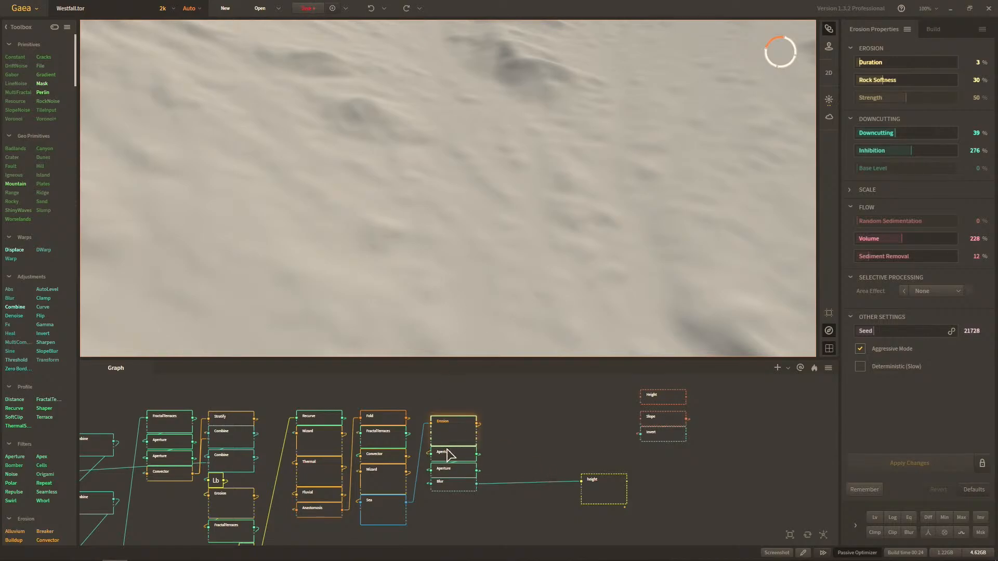
left_click(455, 472)
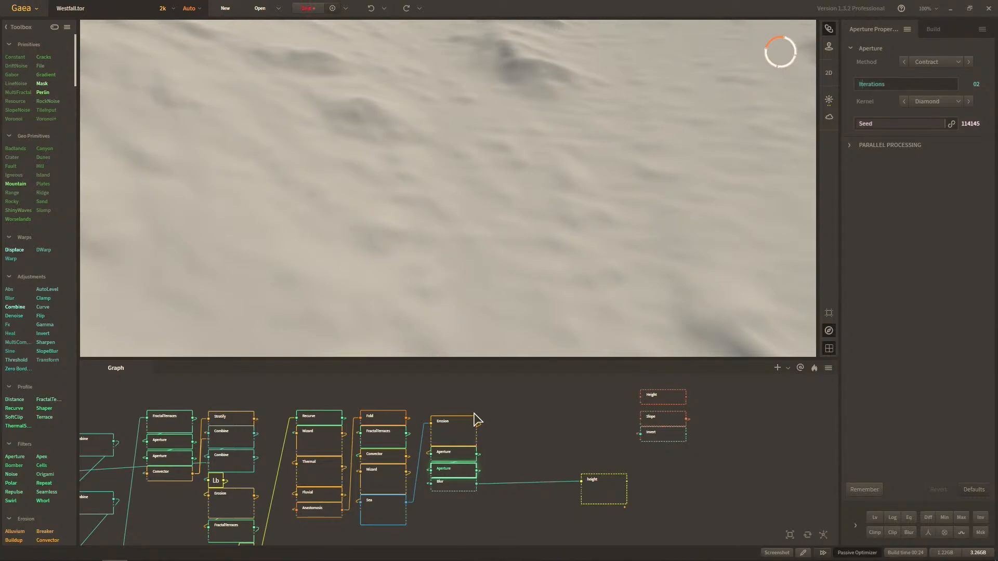
key("ctrl+z")
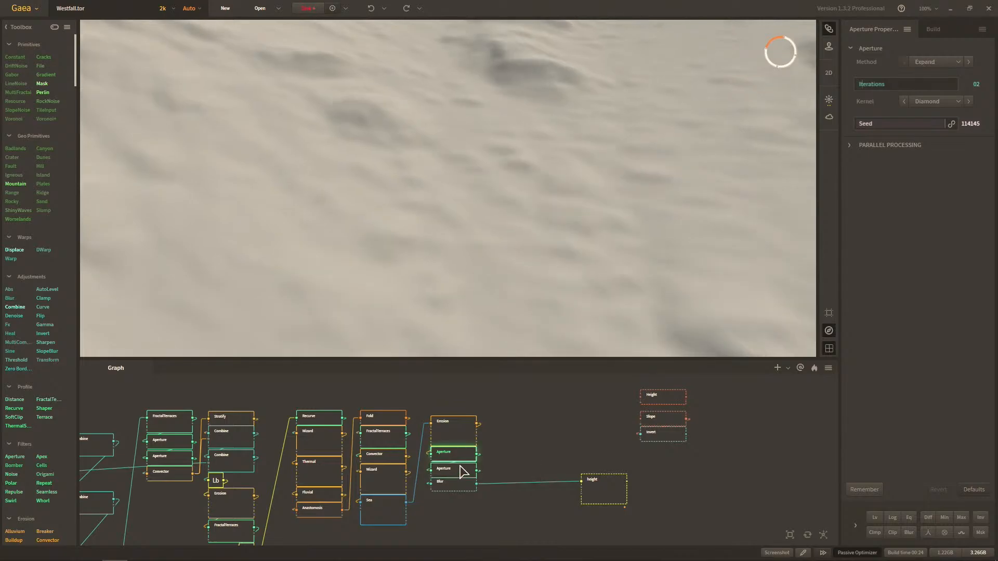
left_click(459, 434)
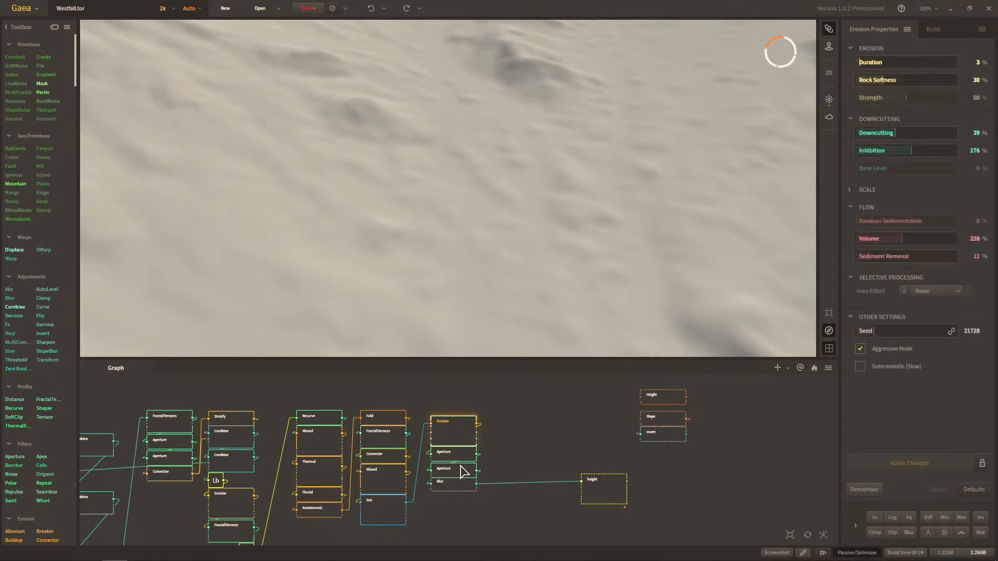
left_click(452, 471)
Step: Compare the Erosion node's result with the Contract Aperture node's on the mountain ridges
scroll(453, 416, "up", 1)
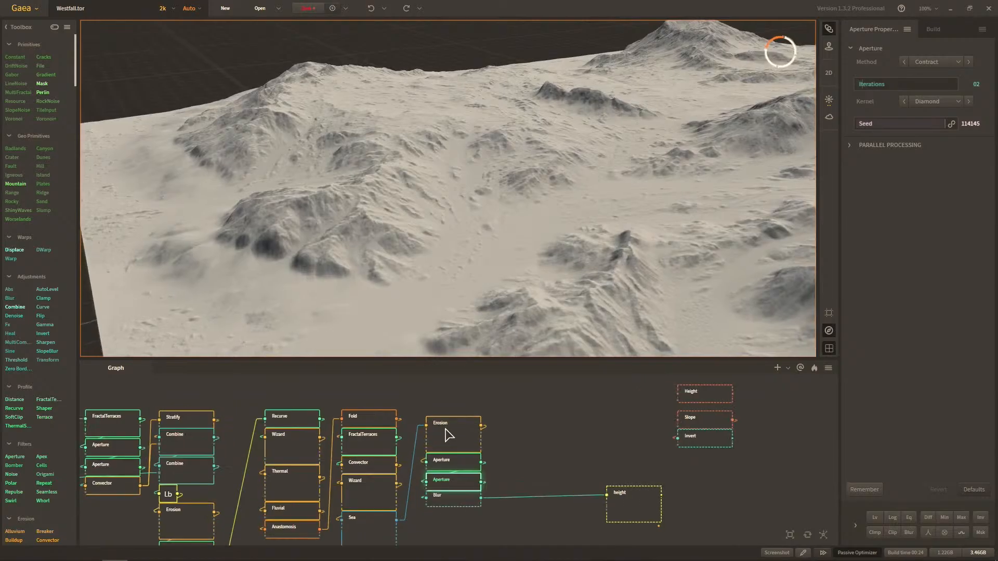
left_click(457, 446)
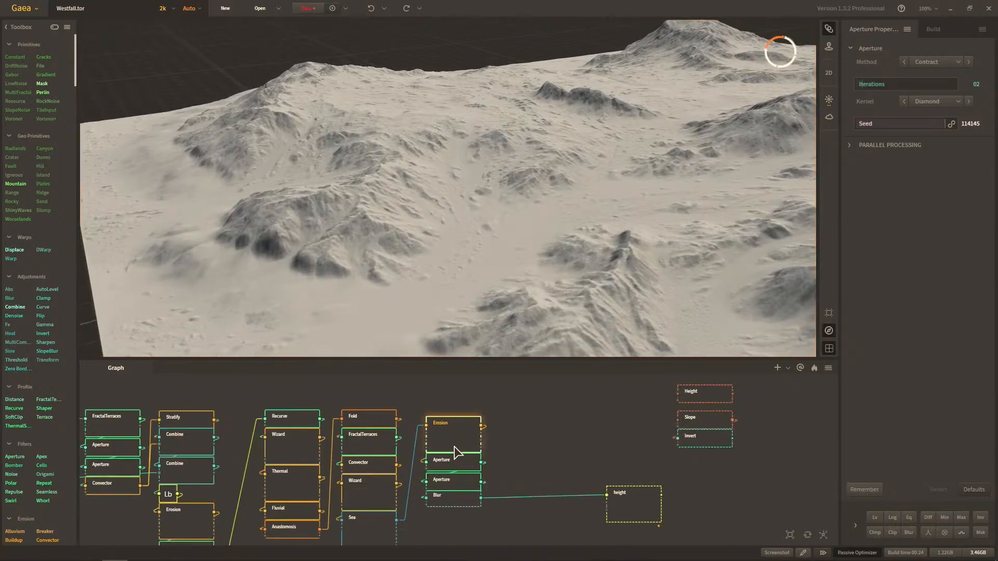
left_click(459, 483)
scroll(503, 310, "up", 5)
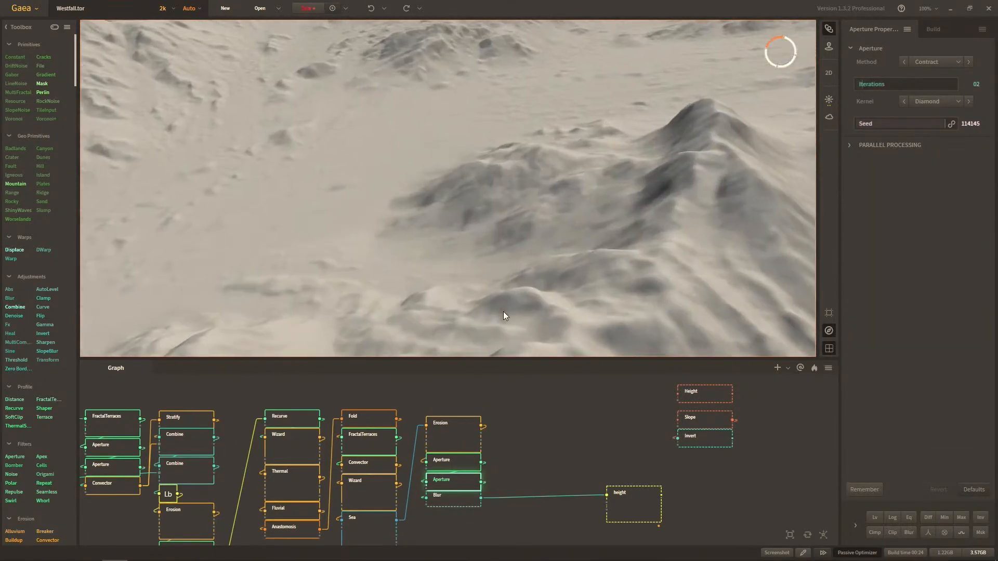
left_click(452, 430)
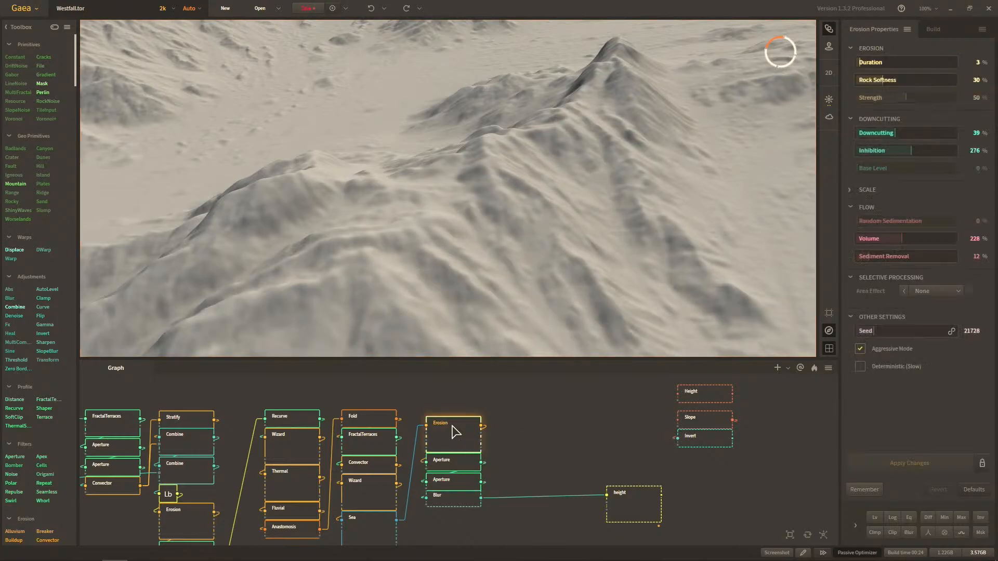
left_click(457, 484)
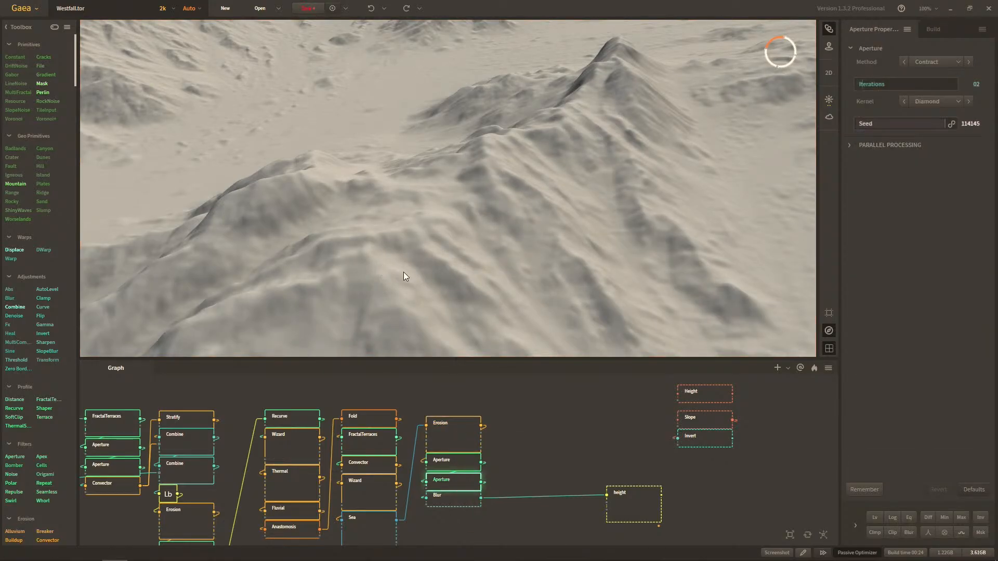
left_click_drag(398, 276, 286, 212)
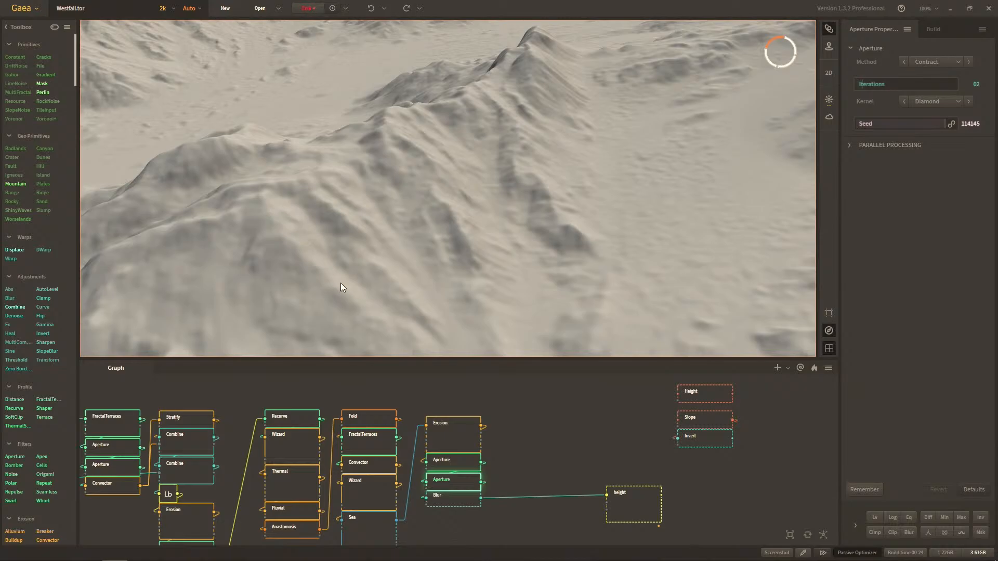
left_click(455, 441)
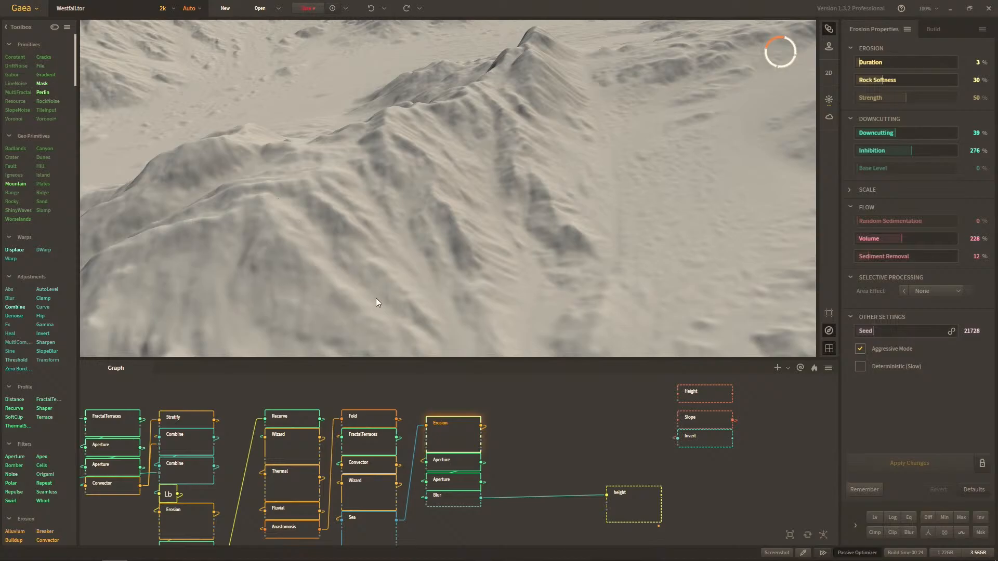
left_click(464, 481)
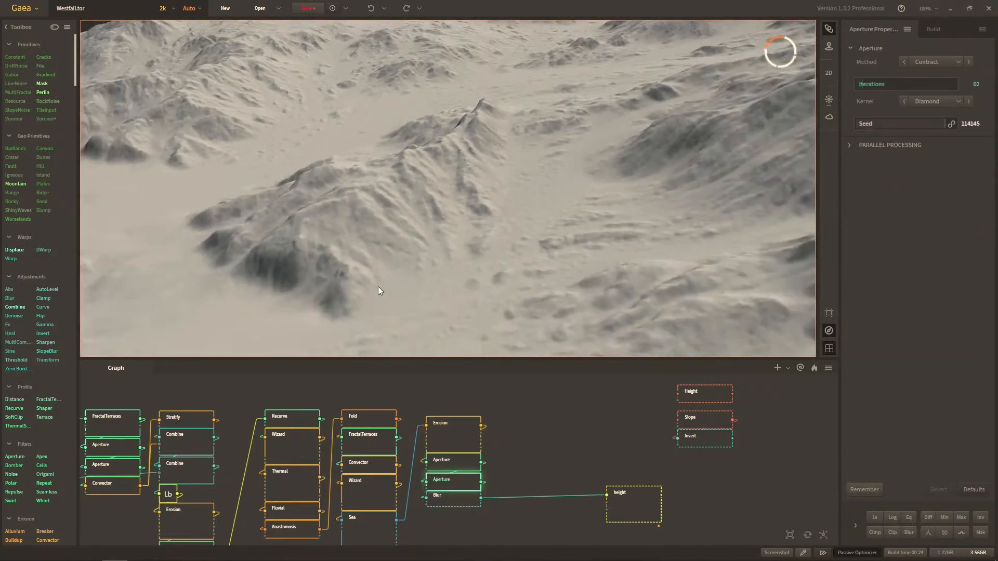
Step: Preview the Blur node's result and examine the mountains and valleys from near and far
left_click(454, 497)
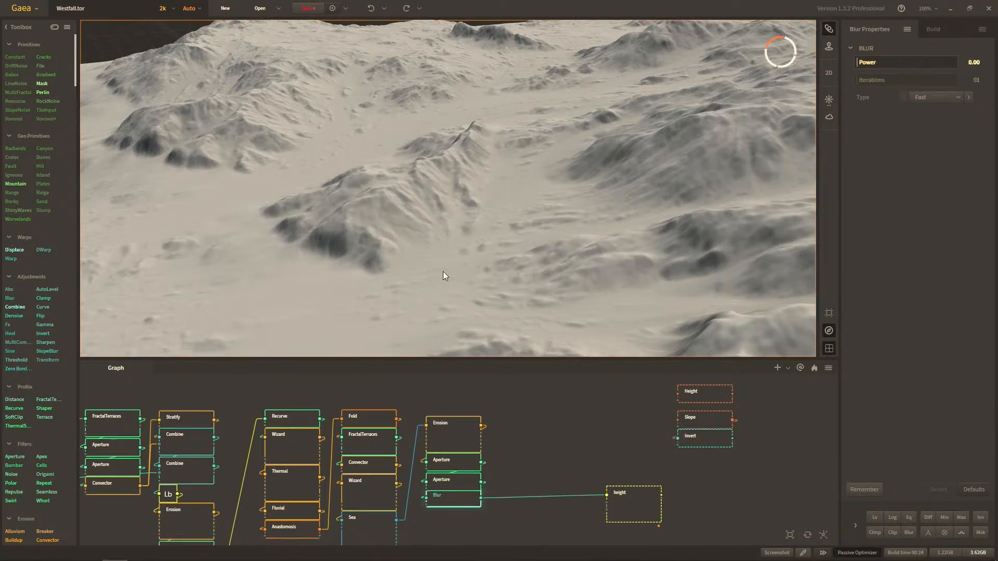
scroll(443, 273, "up", 5)
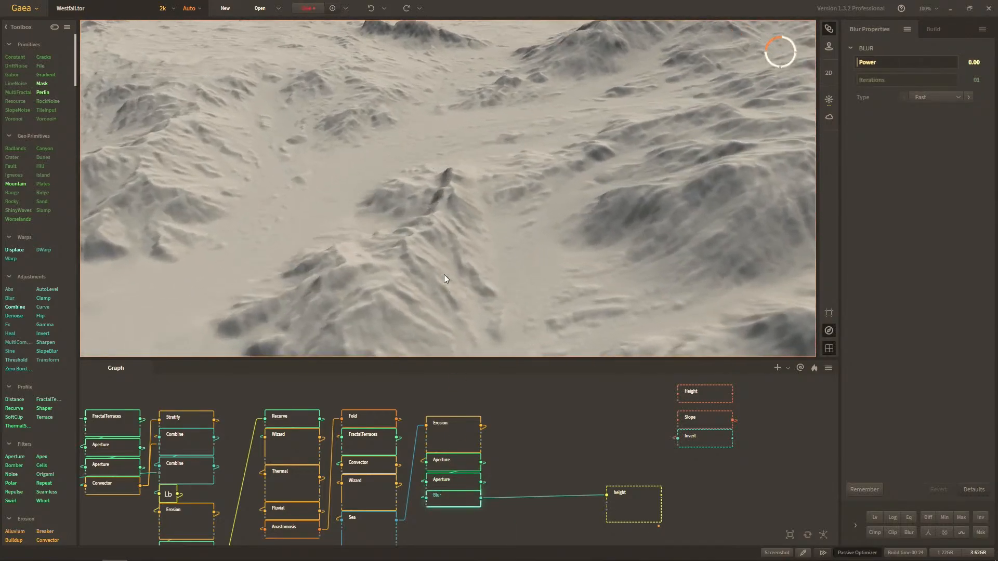
scroll(471, 292, "down", 5)
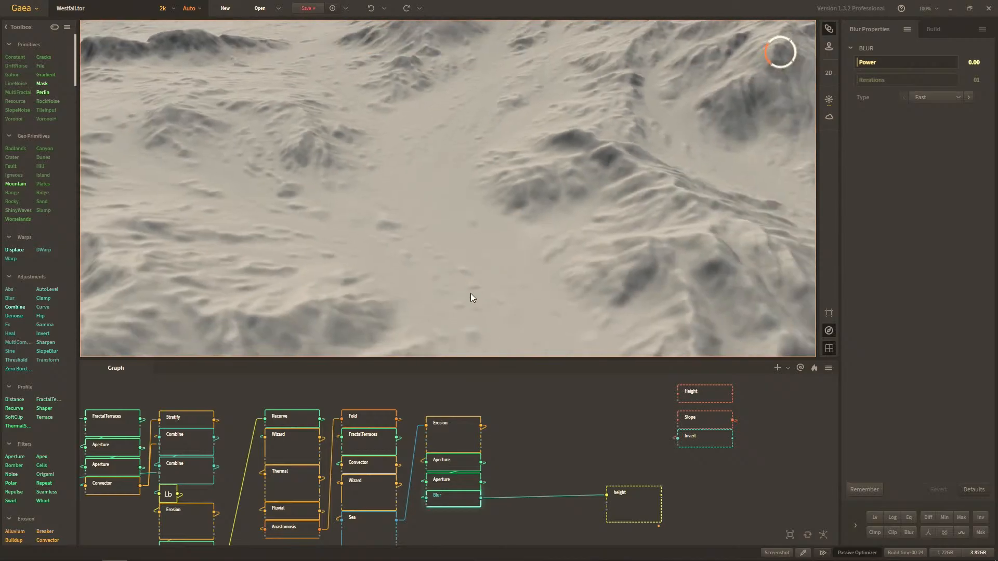
Step: Switch to File Explorer, launch noggit from the Modding\WoW\NoggitRed folder and open its project
key("alt+Tab")
key("alt+Tab")
key("alt+Tab")
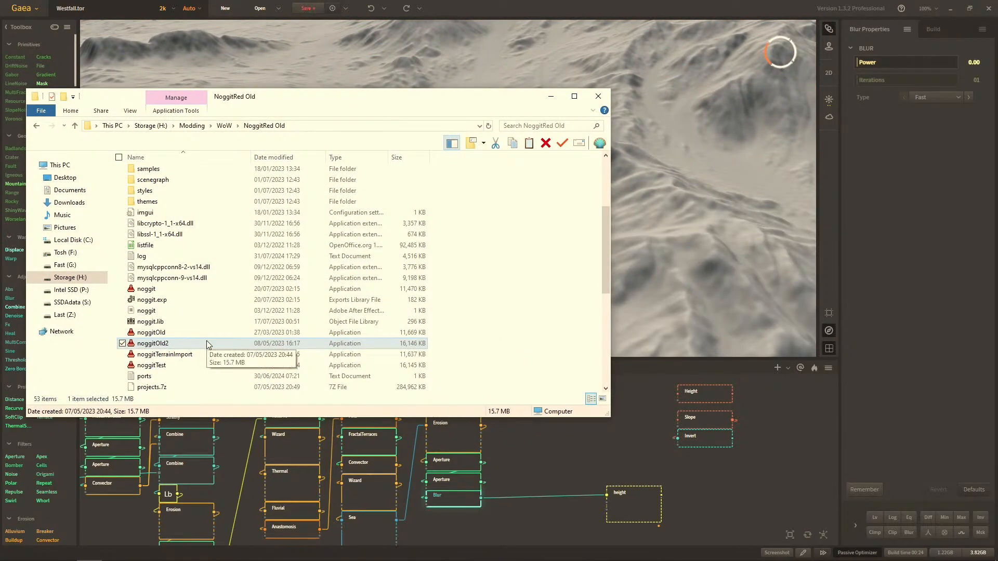
key("alt+Up")
key("Up")
key("Return")
scroll(203, 288, "down", 3)
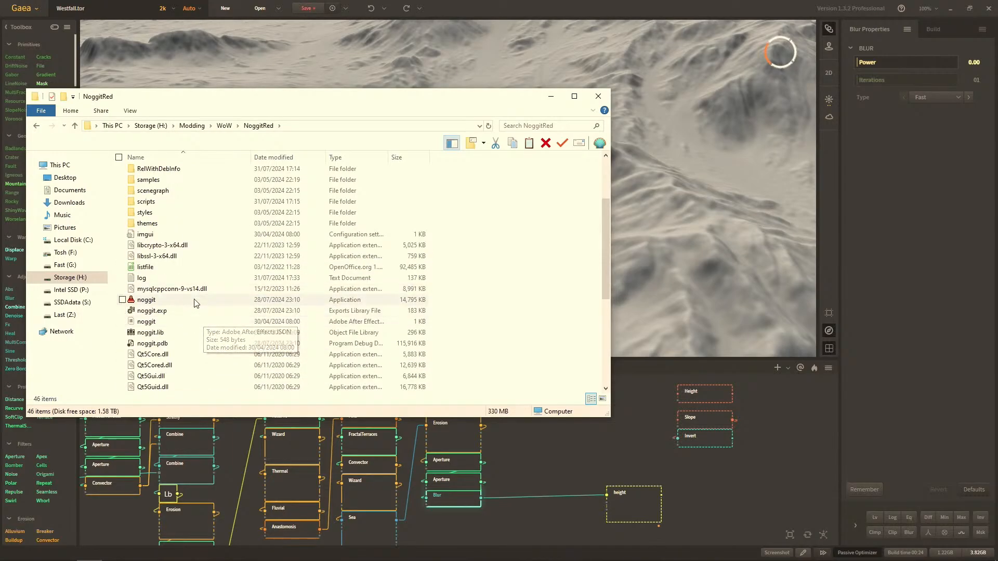
double_click(208, 299)
double_click(397, 241)
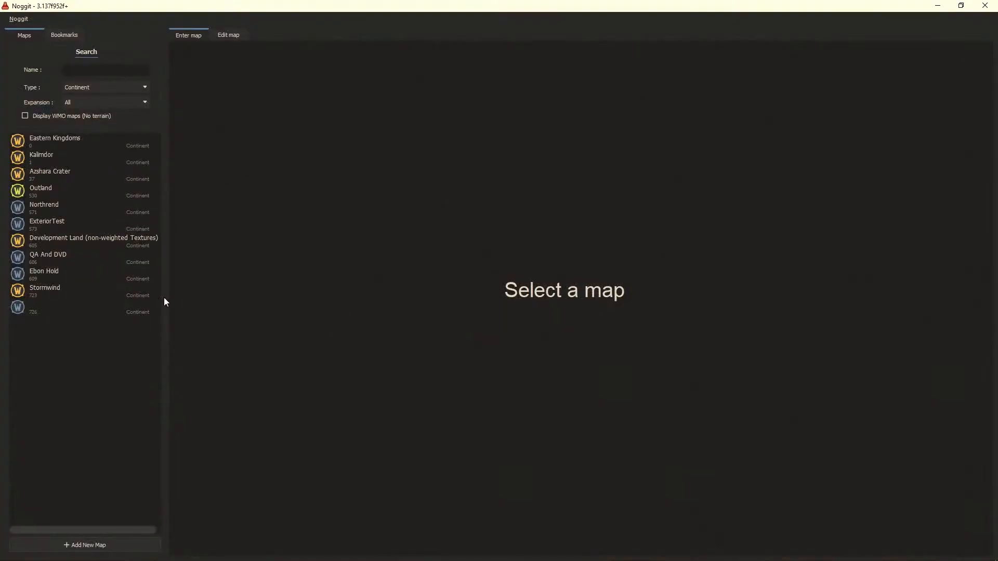
Step: Select the unnamed continent map at the end of the map list and enter it at tile 4 3
left_click(129, 307)
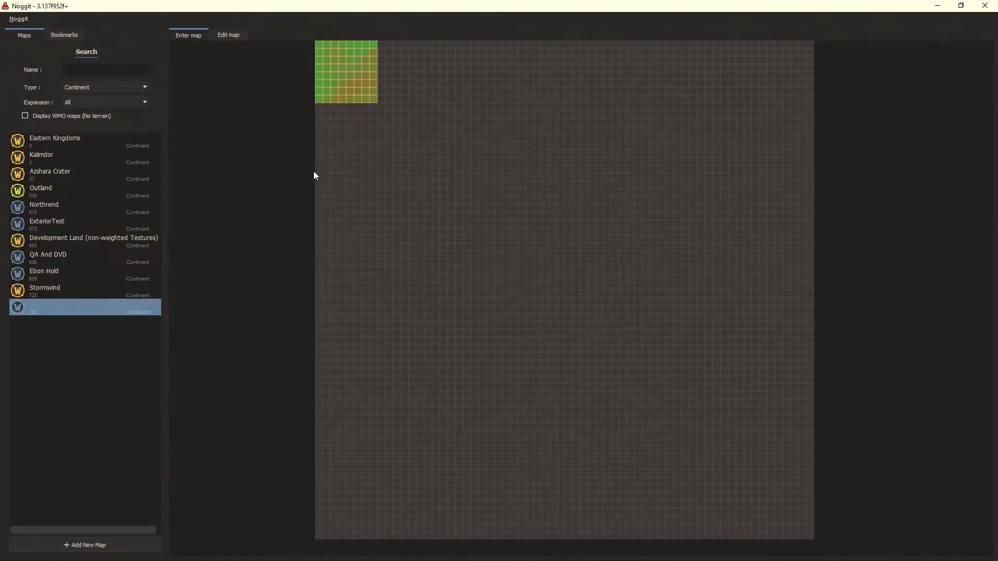
left_click(355, 75)
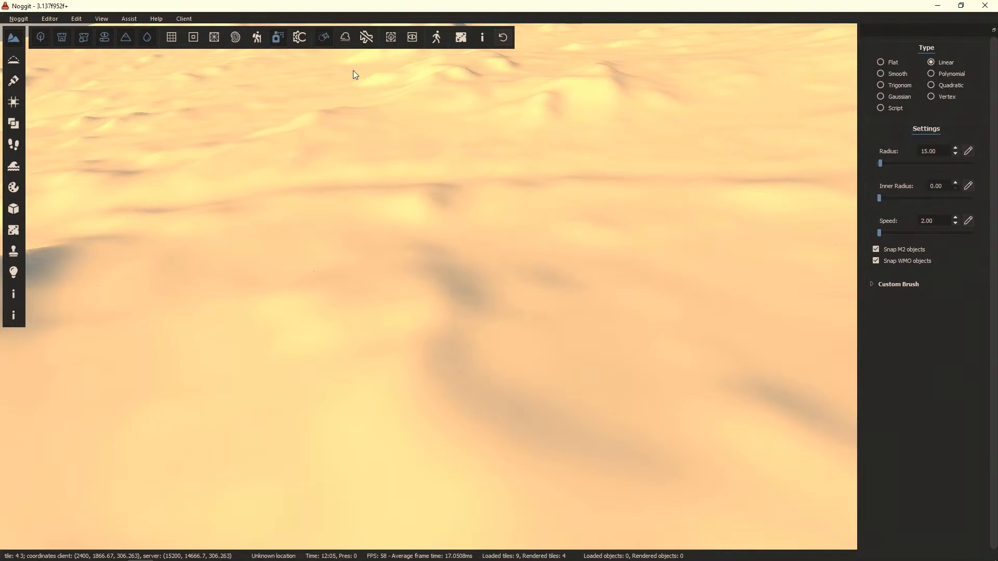
Step: Check the terrain with the grid lines overlaid, and hide the grid again
key("s")
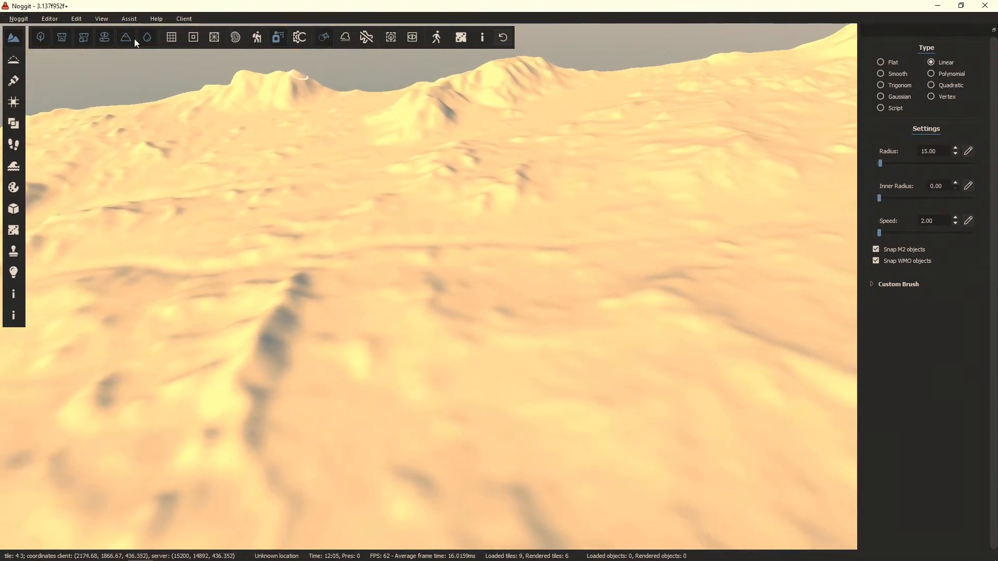
left_click(171, 37)
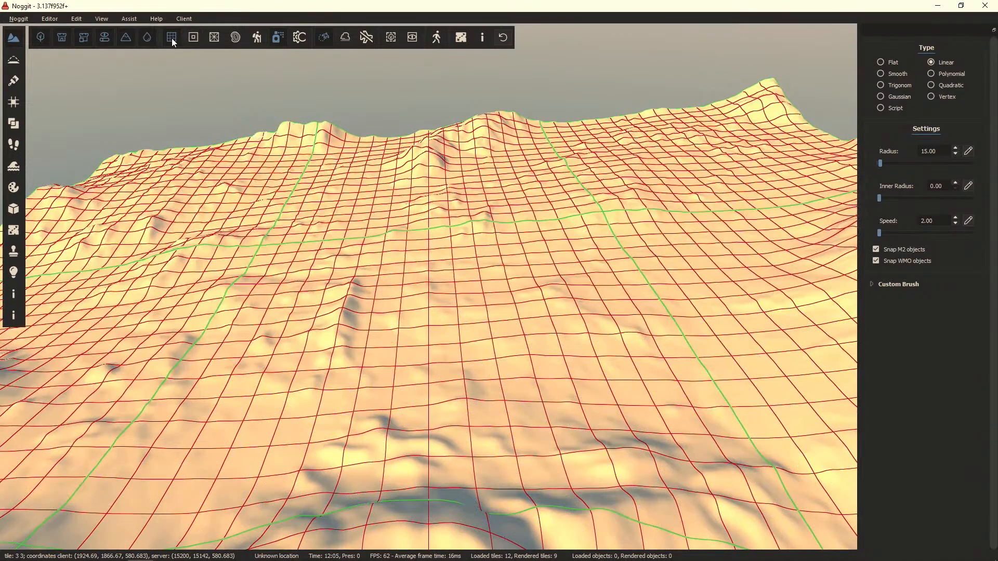
left_click(172, 37)
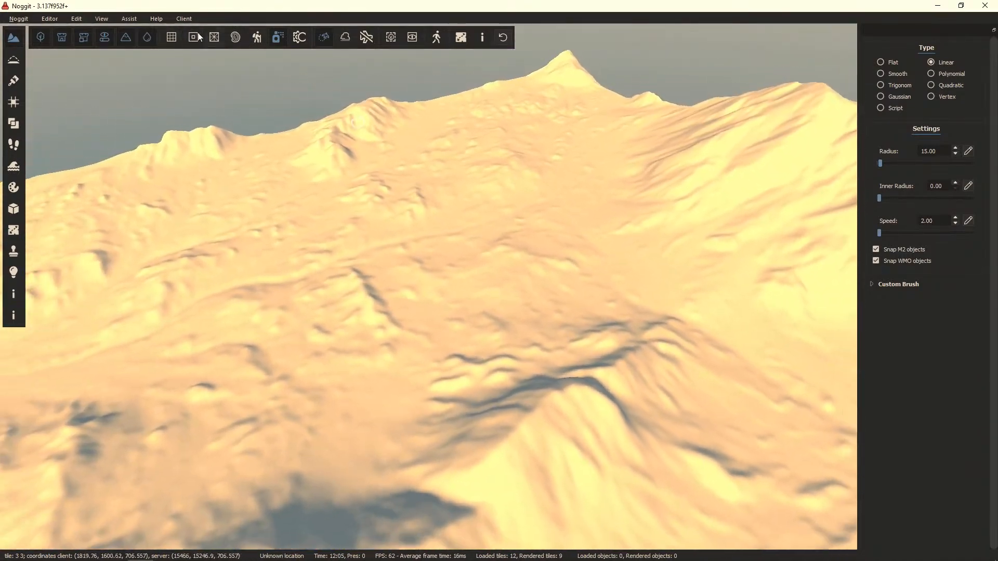
left_click(130, 19)
mouse_move(182, 221)
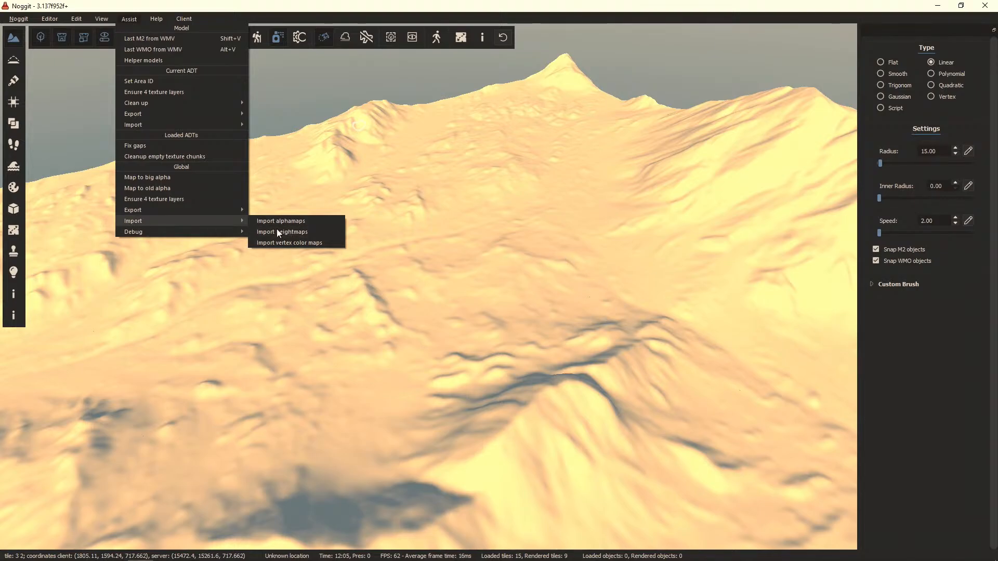
mouse_move(47, 19)
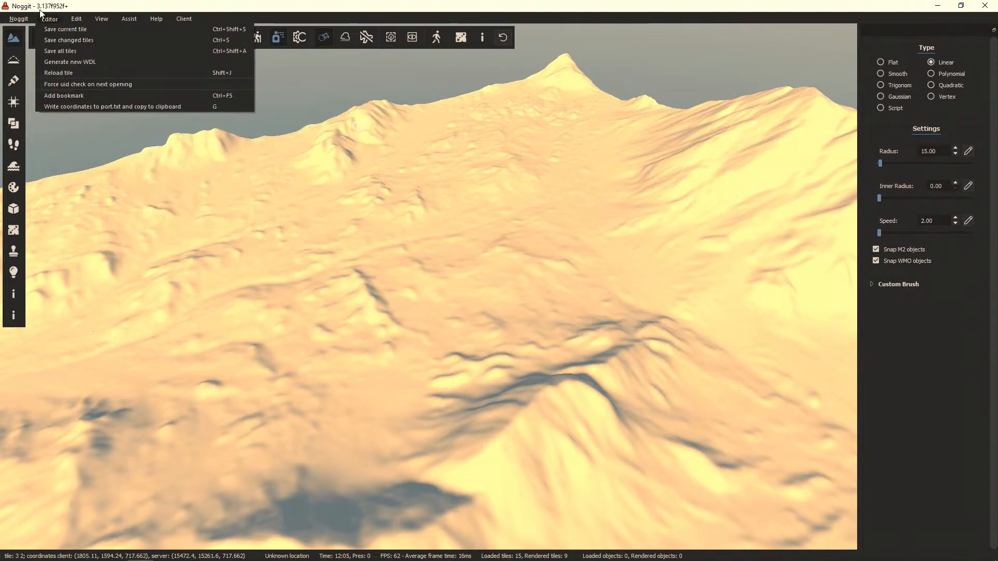
mouse_move(128, 19)
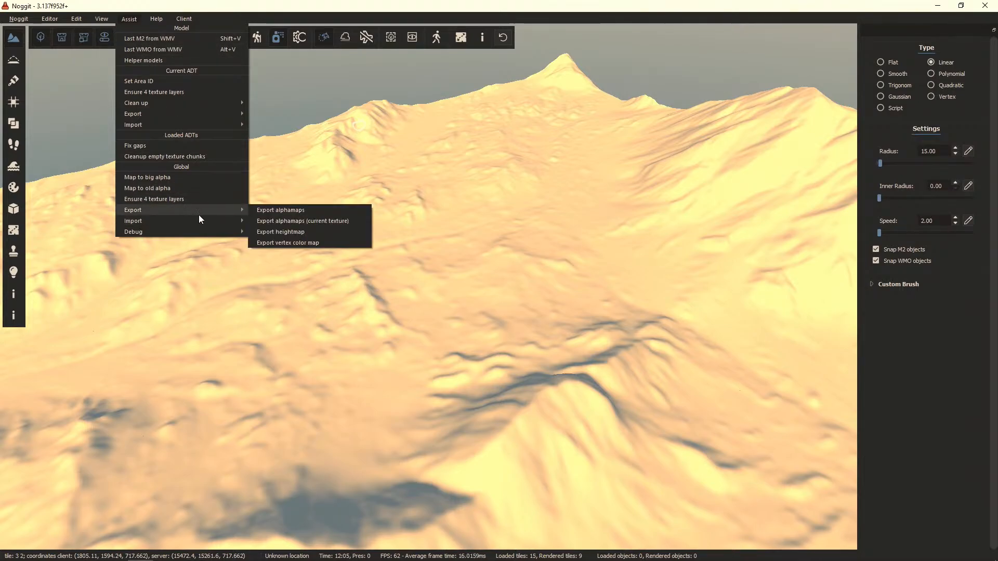
left_click(114, 4)
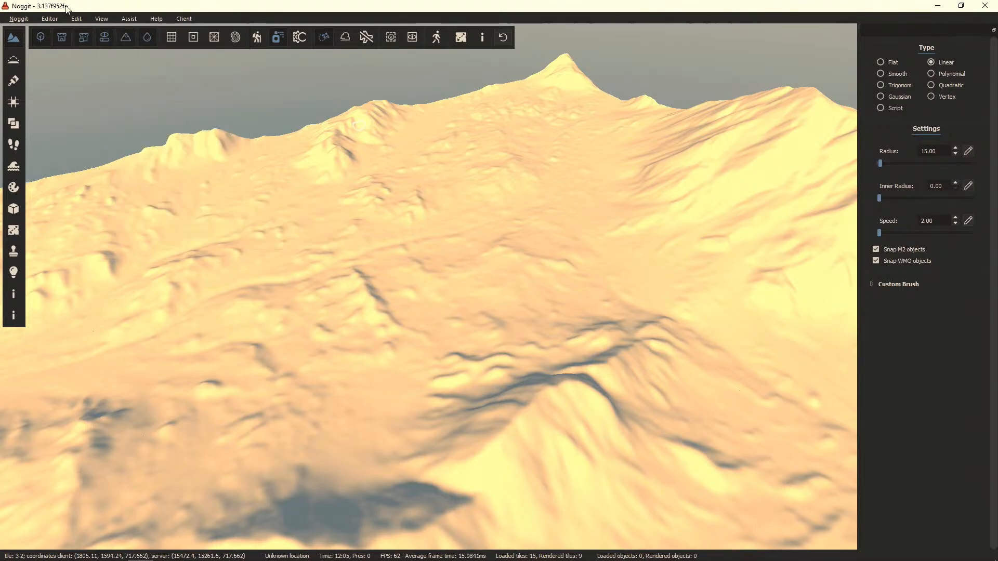
Step: Import the heightmaps globally for the whole map
left_click(129, 18)
mouse_move(129, 18)
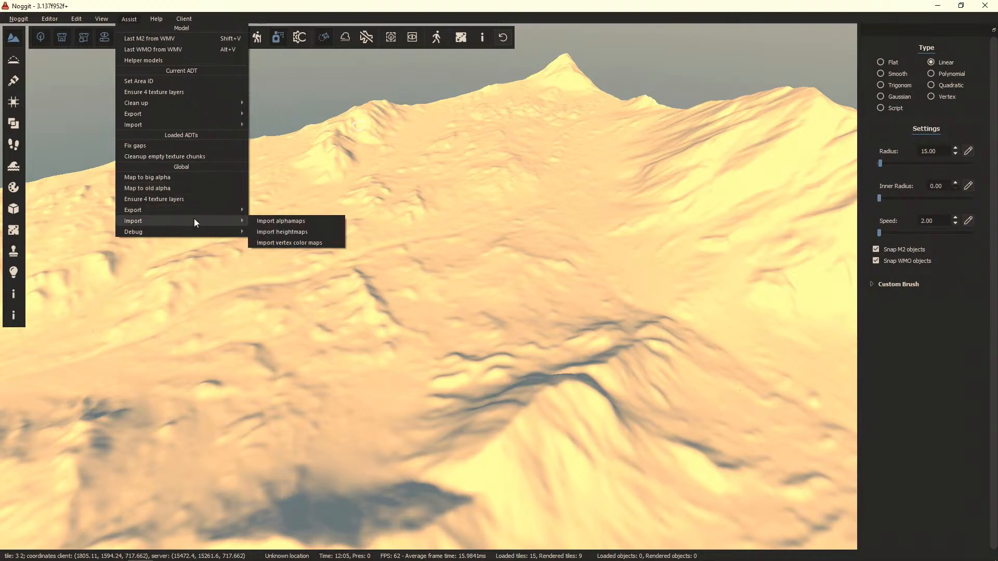
mouse_move(234, 232)
left_click(274, 233)
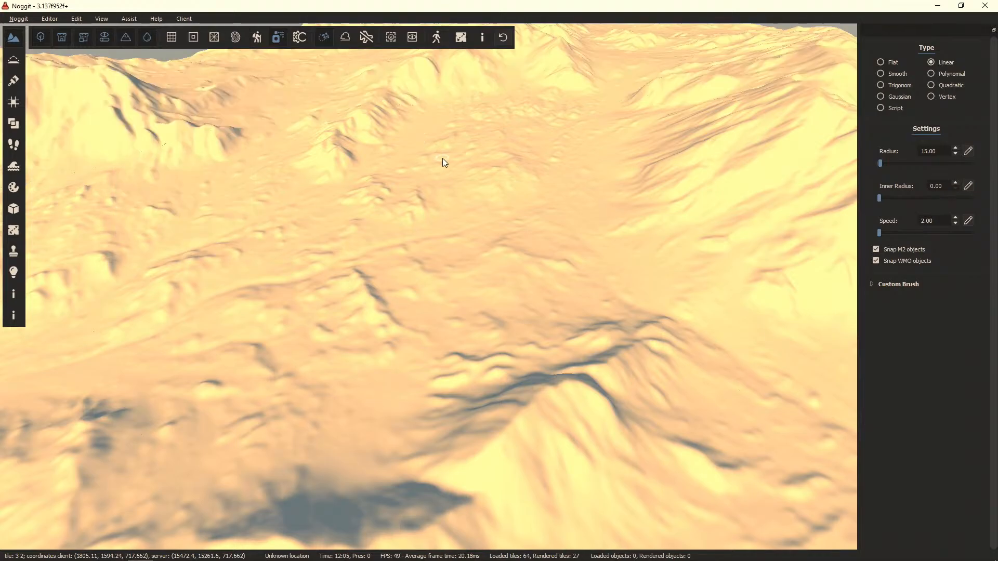
Step: Examine the imported terrain from above, and switch to Gaea to compare it with the original terrain
key("s")
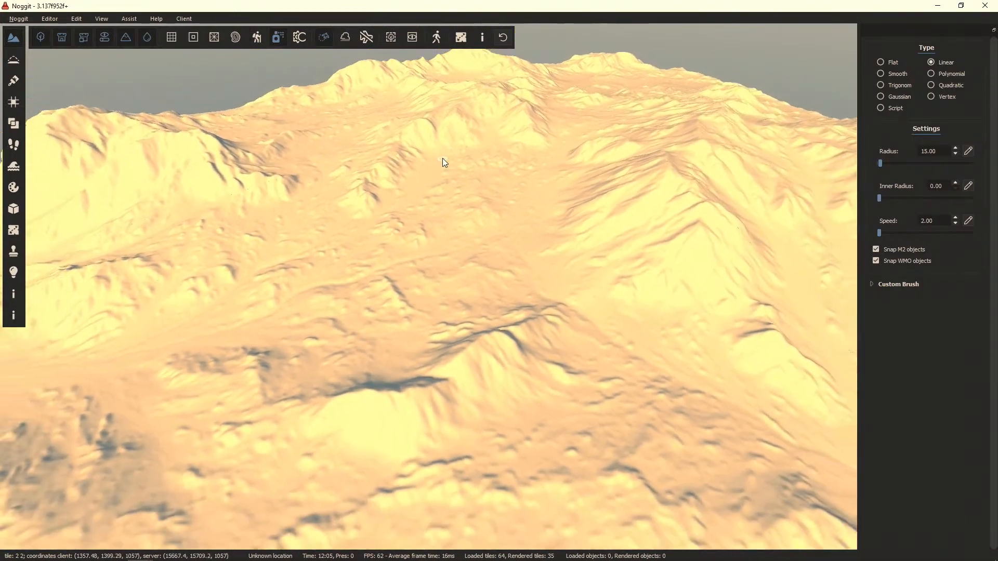
key("s")
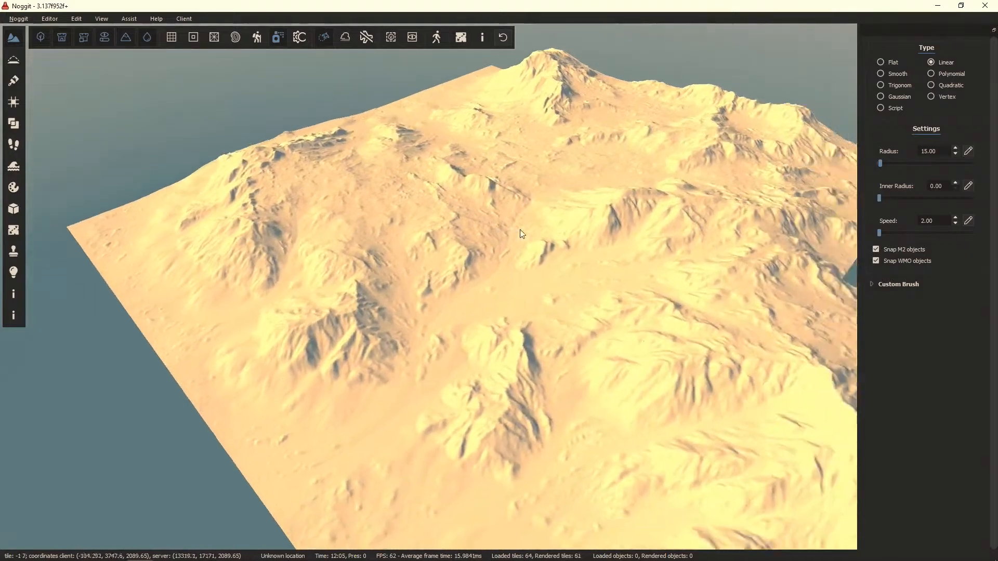
right_click_drag(521, 234, 220, 214)
key("alt+Tab")
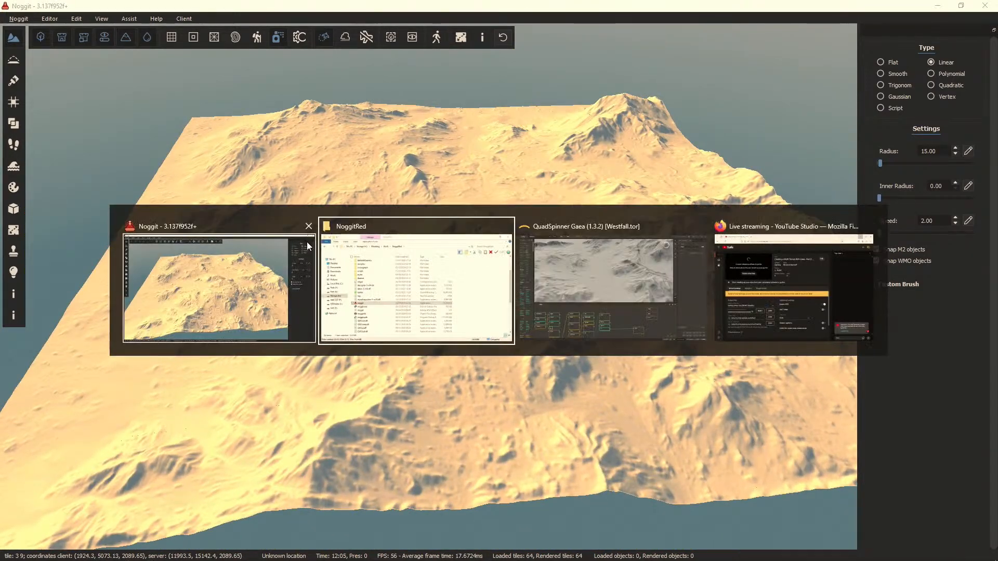
key("alt+Tab")
scroll(429, 206, "down", 8)
scroll(429, 206, "up", 5)
left_click_drag(428, 206, 417, 175)
scroll(417, 174, "down", 5)
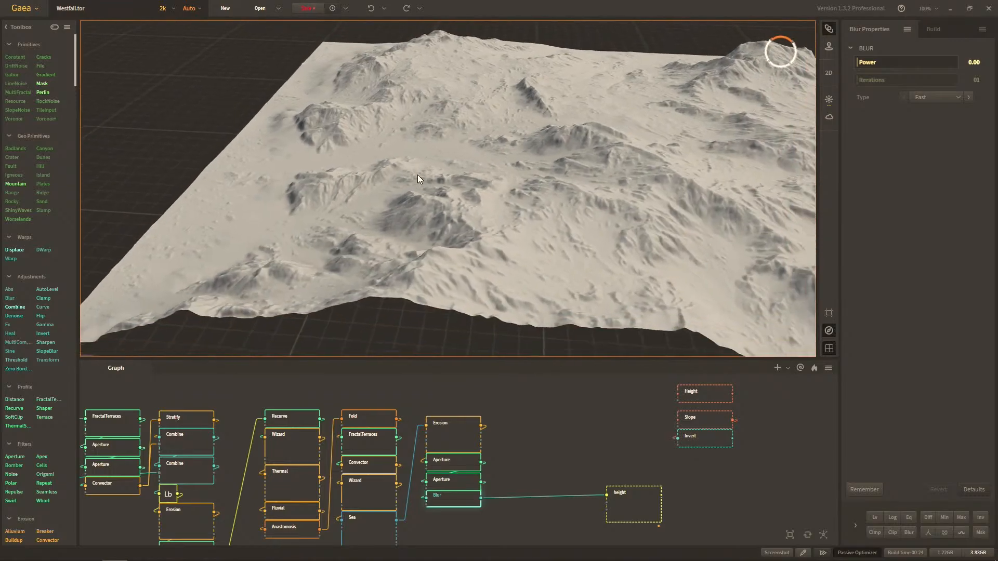
scroll(425, 178, "up", 3)
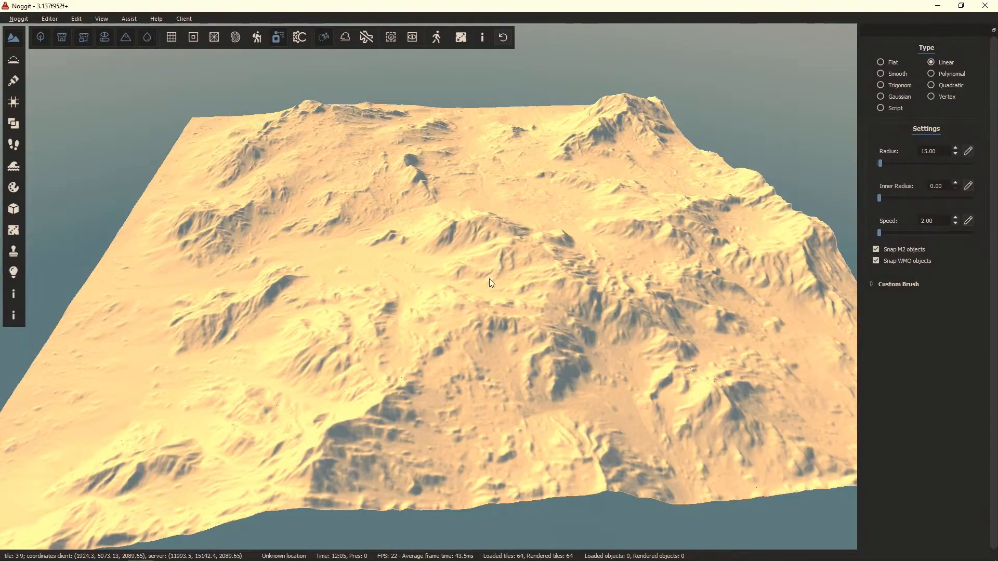
Step: Switch back to Noggit and examine the overall shape of the terrain from several sides
key("w")
right_click_drag(556, 359, 386, 192)
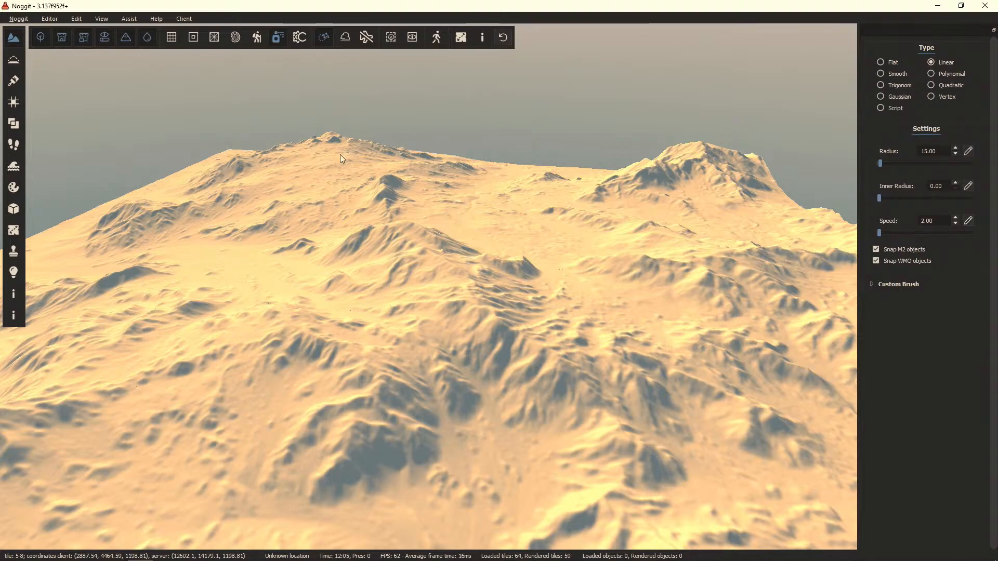
key("w")
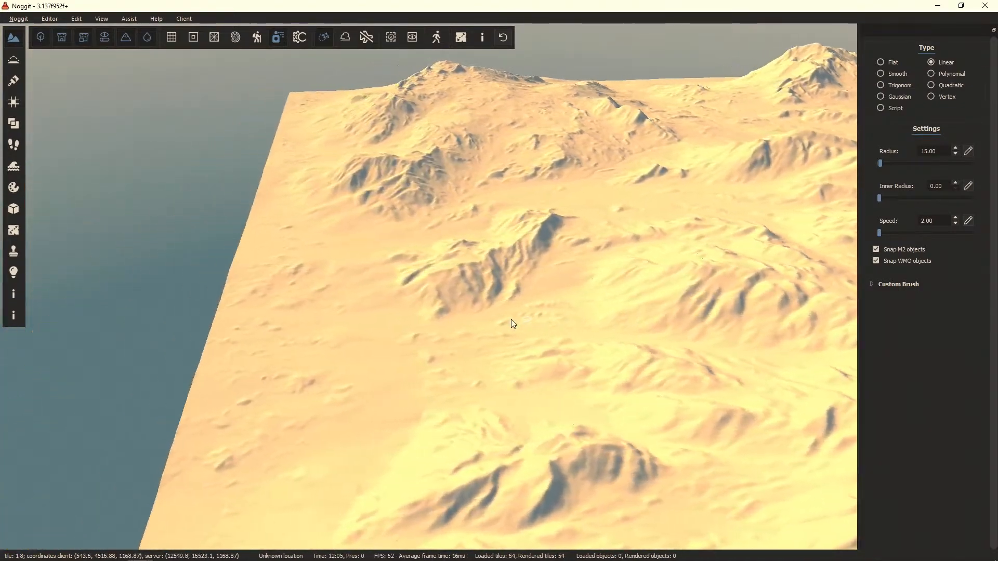
key("s")
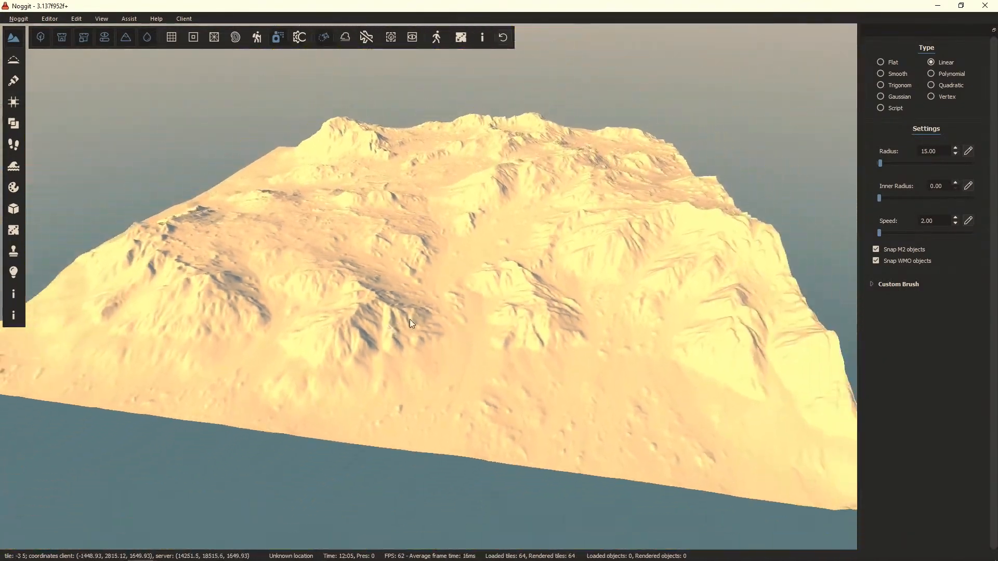
right_click_drag(410, 319, 500, 299)
right_click_drag(390, 265, 353, 258)
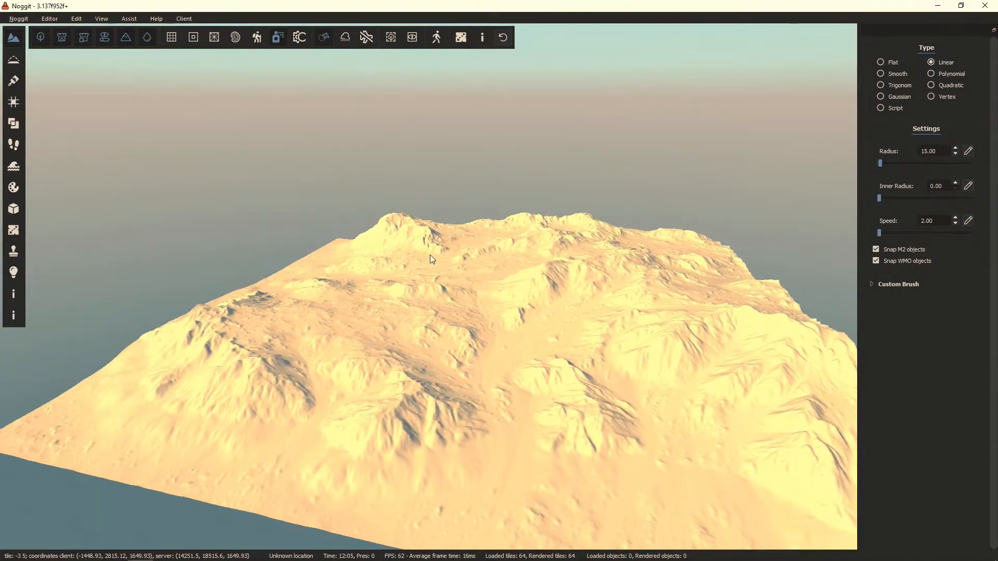
key("w")
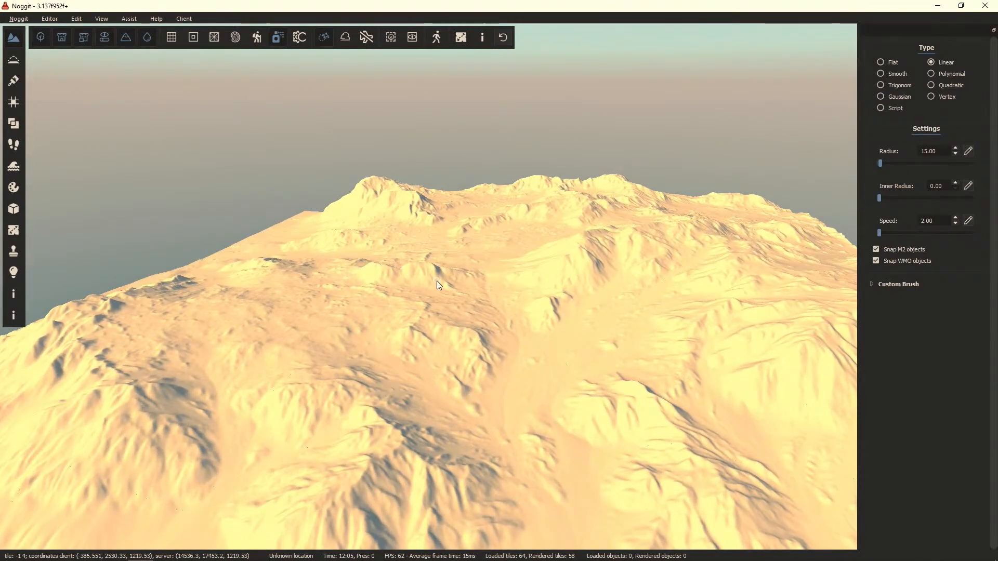
Step: Examine the valleys and mountain slopes up close, flying near ground level across the map
key("w")
right_click_drag(436, 285, 445, 232)
key("w")
key("w")
key("w")
key("w")
key("w")
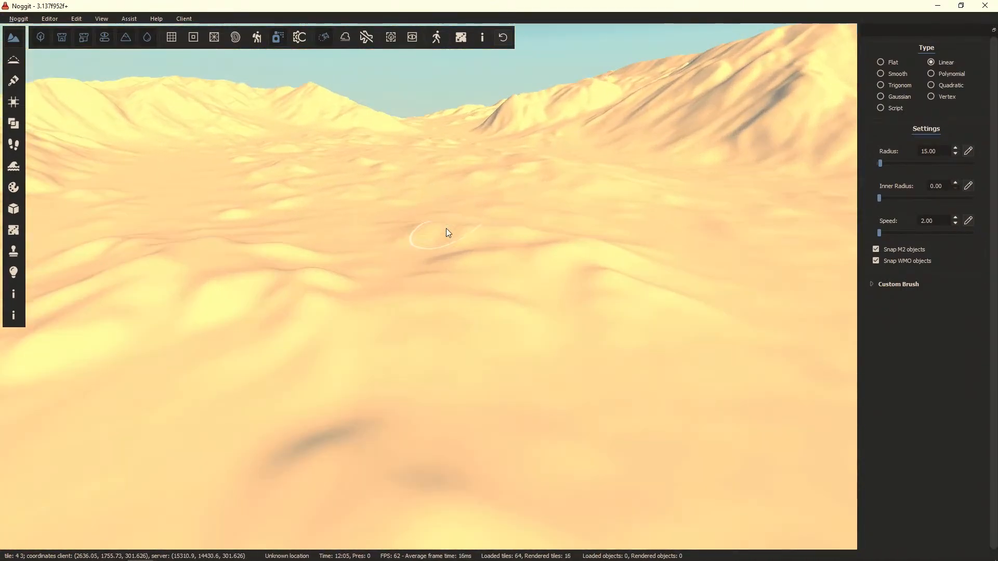
right_click_drag(246, 213, 344, 188)
key("w")
key("w")
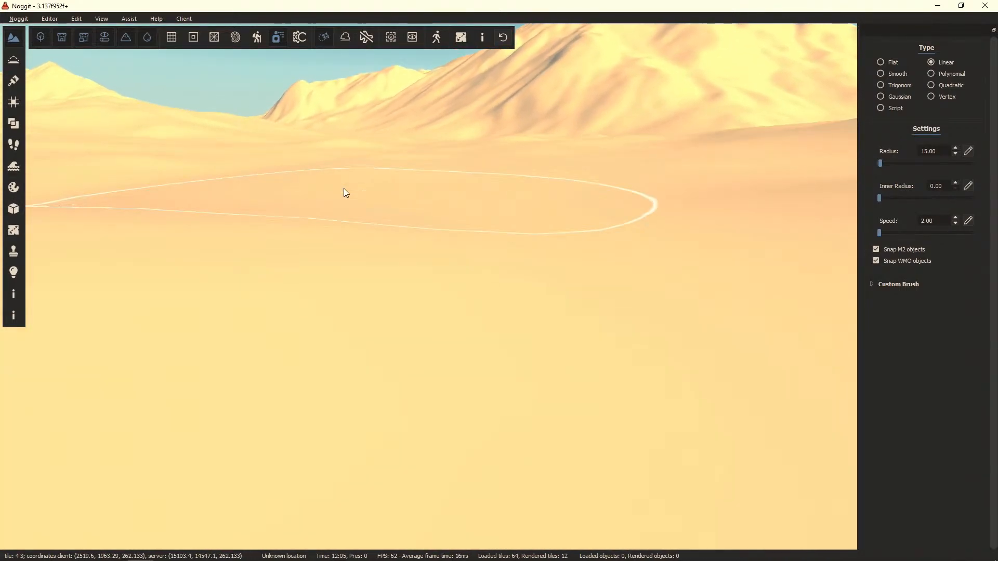
mouse_move(345, 191)
right_mouse_down()
mouse_move(476, 238)
mouse_move(329, 281)
mouse_move(386, 281)
mouse_move(551, 236)
mouse_move(442, 232)
mouse_move(383, 259)
mouse_move(536, 267)
mouse_move(701, 333)
mouse_move(517, 288)
mouse_move(267, 285)
mouse_move(430, 305)
mouse_move(356, 308)
mouse_move(368, 297)
mouse_move(464, 290)
mouse_move(585, 123)
mouse_move(557, 278)
mouse_move(467, 327)
mouse_move(314, 307)
mouse_move(396, 250)
right_mouse_up()
key("s")
key("s")
key("w")
key("s")
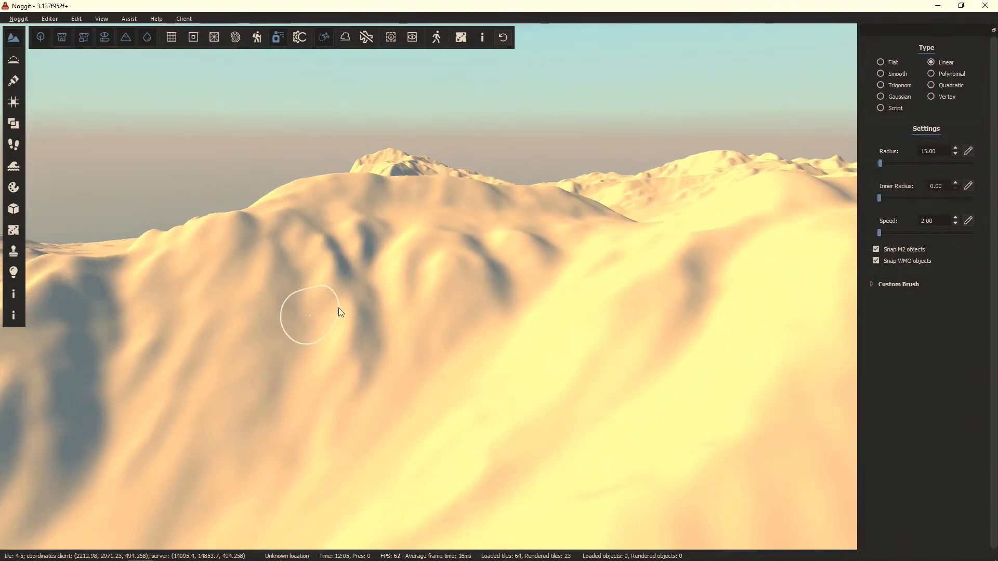
mouse_move(371, 273)
right_mouse_down()
mouse_move(413, 279)
mouse_move(239, 401)
mouse_move(522, 284)
mouse_move(467, 240)
mouse_move(347, 286)
mouse_move(519, 235)
mouse_move(428, 112)
right_mouse_up()
key("w")
Step: Overlay the climb angles with all angle colors displayed and check the steepness of the slopes around the valley
left_click(258, 37)
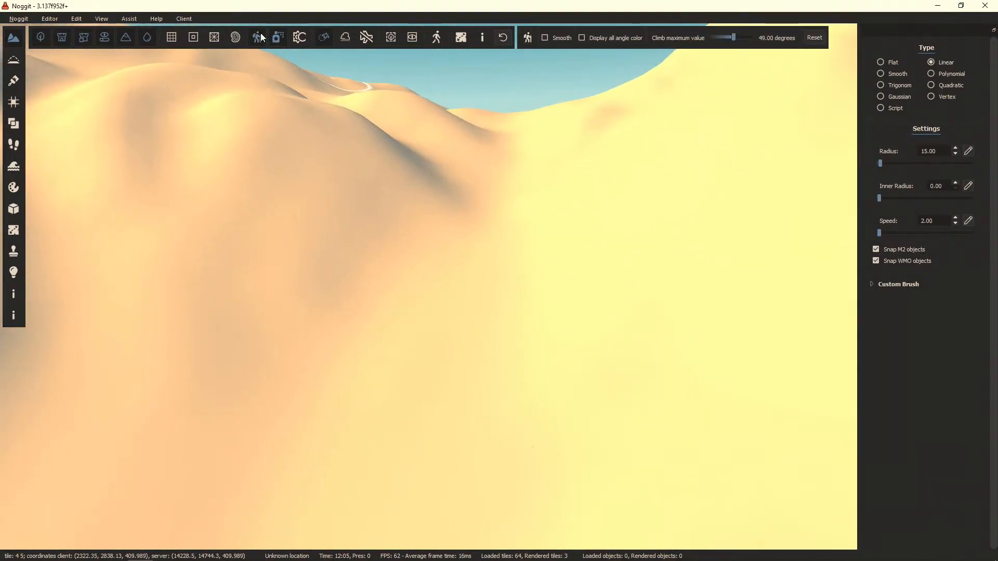
left_click(258, 37)
left_click(259, 39)
left_click(583, 37)
key("s")
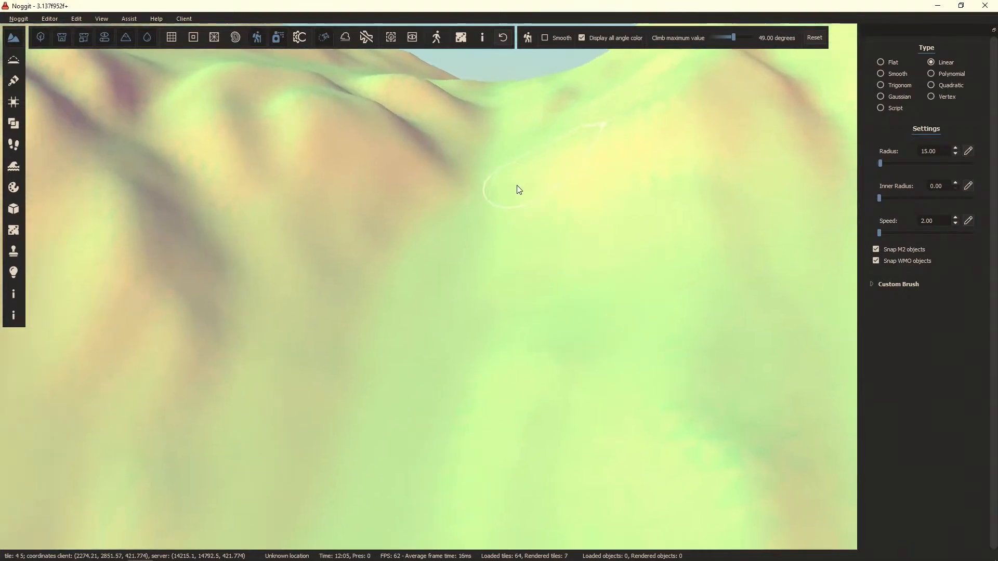
key("w")
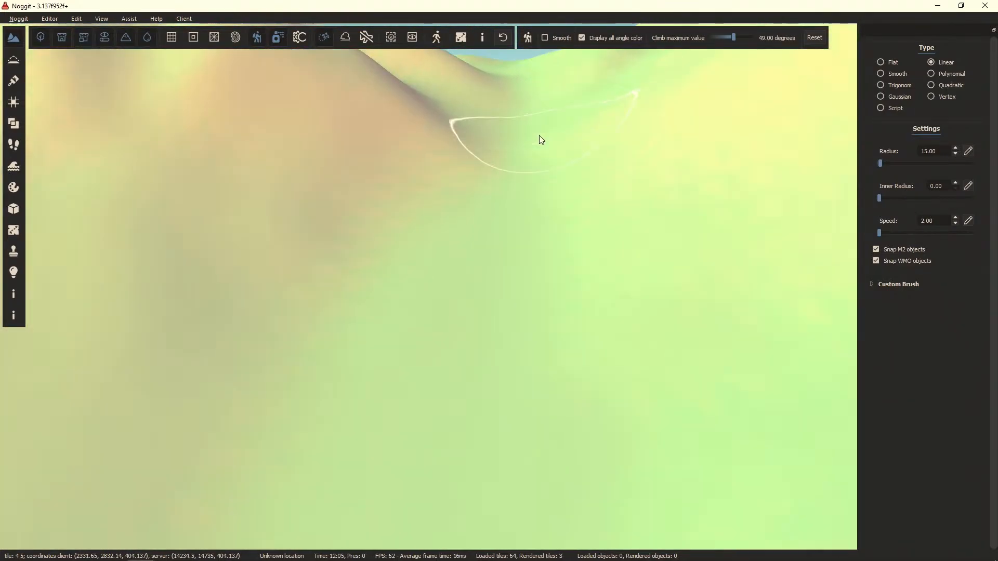
right_click_drag(538, 135, 530, 134)
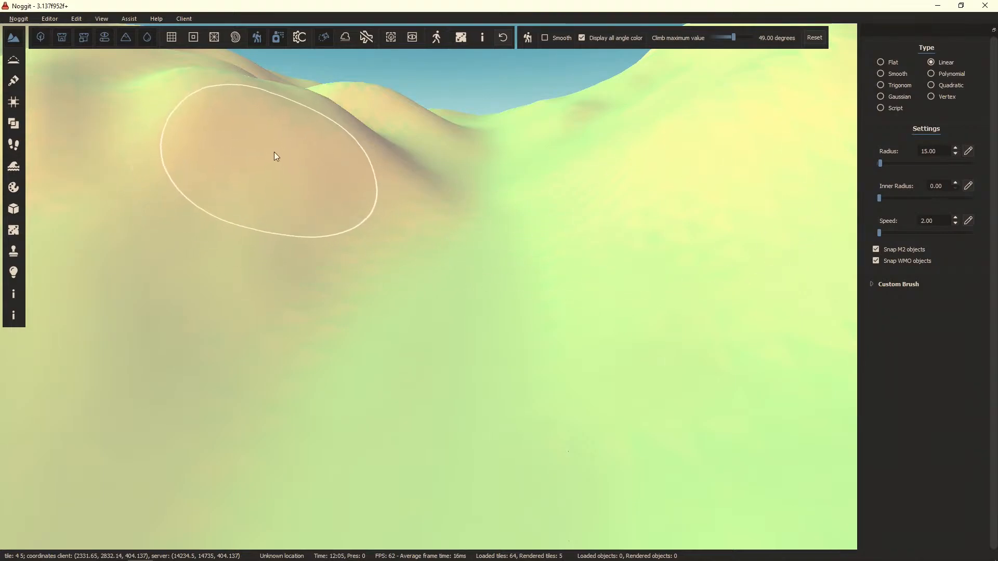
mouse_move(459, 218)
right_mouse_down()
mouse_move(483, 267)
mouse_move(470, 291)
mouse_move(322, 239)
mouse_move(263, 256)
mouse_move(326, 208)
mouse_move(292, 156)
mouse_move(236, 220)
mouse_move(172, 233)
mouse_move(542, 217)
mouse_move(318, 167)
right_mouse_up()
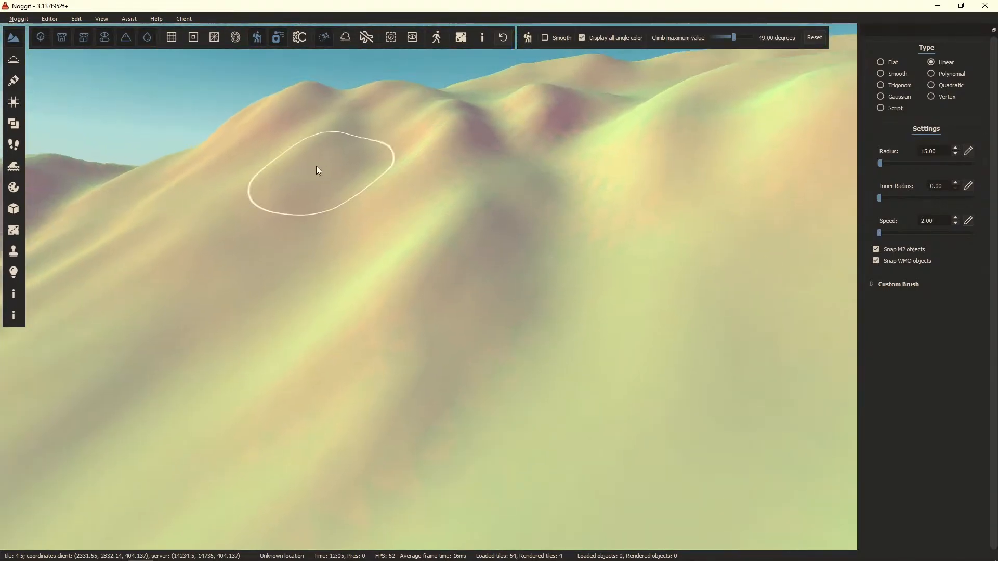
right_click_drag(632, 302, 594, 338)
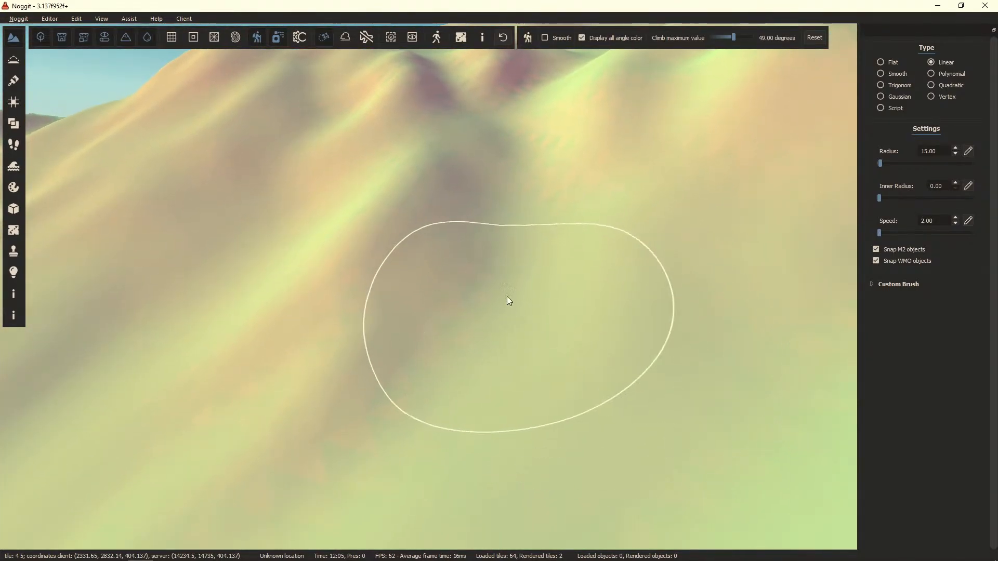
mouse_move(500, 252)
right_mouse_down()
mouse_move(555, 310)
mouse_move(371, 290)
mouse_move(458, 249)
mouse_move(525, 323)
mouse_move(430, 292)
mouse_move(564, 323)
mouse_move(575, 320)
mouse_move(593, 229)
mouse_move(503, 243)
mouse_move(552, 327)
mouse_move(614, 295)
mouse_move(528, 317)
mouse_move(504, 238)
mouse_move(531, 271)
mouse_move(659, 301)
mouse_move(435, 326)
right_mouse_up()
key("w")
Step: Switch to Gaea and move the Blur node and both Aperture nodes down to leave a gap below the Erosion node
key("alt+Tab")
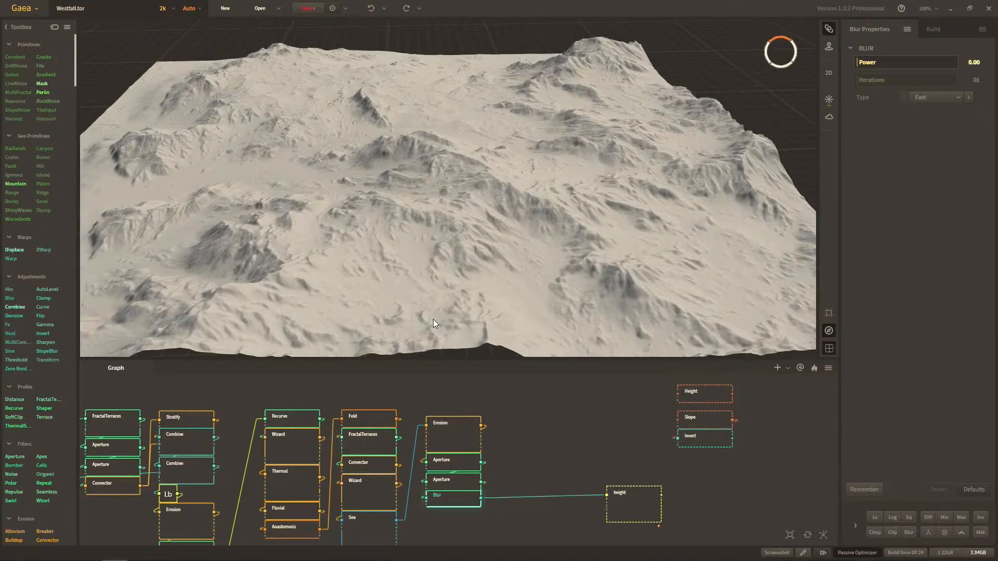
left_click(560, 435)
left_click_drag(467, 499, 472, 503)
left_click(491, 503)
middle_click_drag(528, 457, 519, 436)
left_click_drag(463, 494, 462, 512)
left_click(494, 479)
left_click_drag(463, 460, 453, 458)
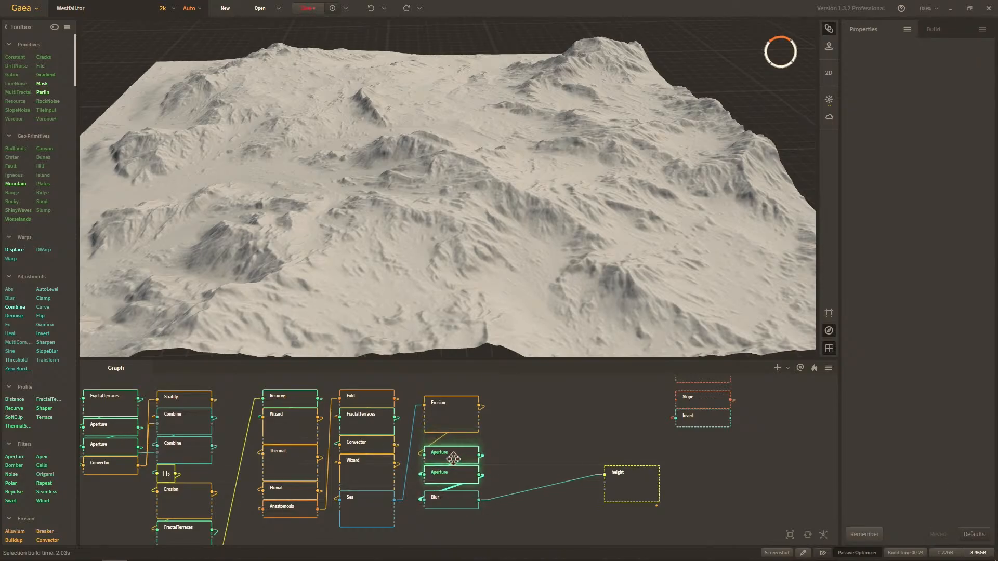
left_click(533, 446)
middle_click_drag(532, 445, 500, 466)
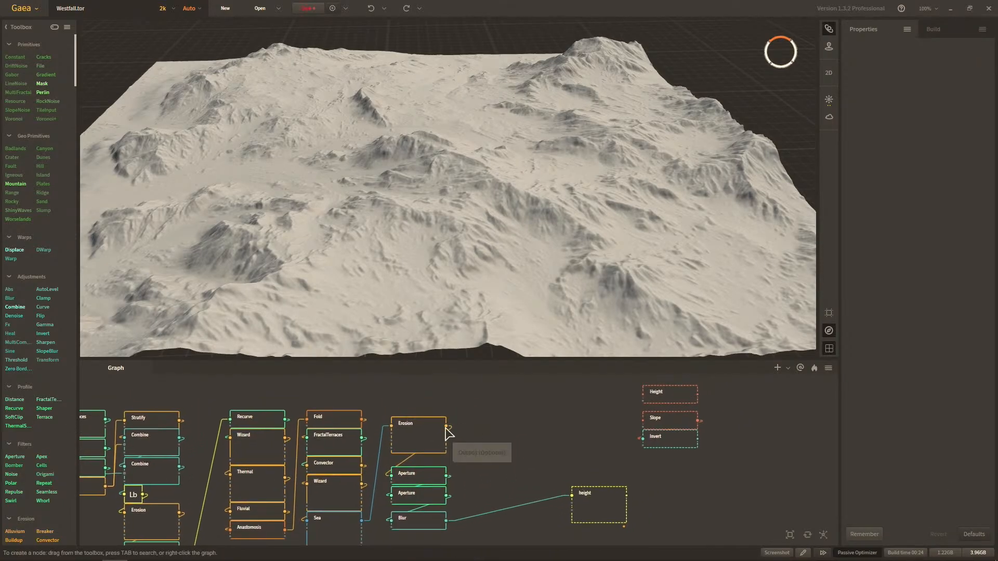
Step: Add a Snowfall node fed by the last Erosion node's output and place it just beside that node
right_click(519, 403)
left_click(520, 406)
type("snowfall")
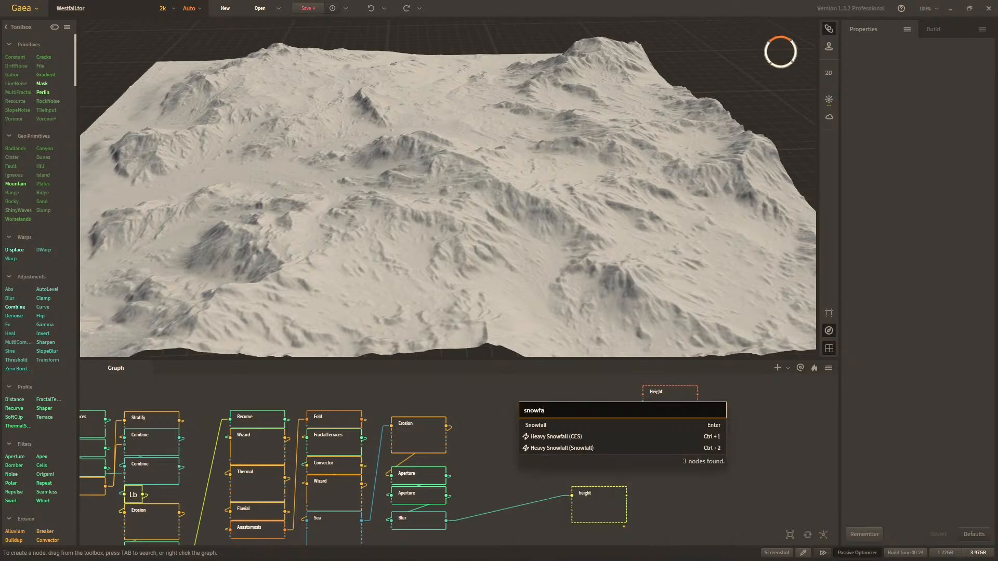
key("Return")
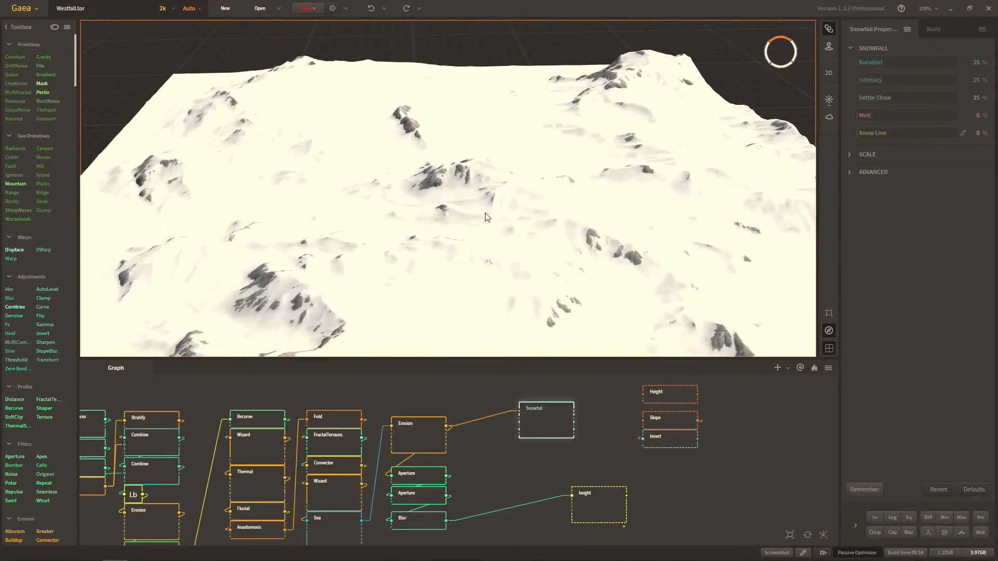
left_click_drag(549, 418, 501, 403)
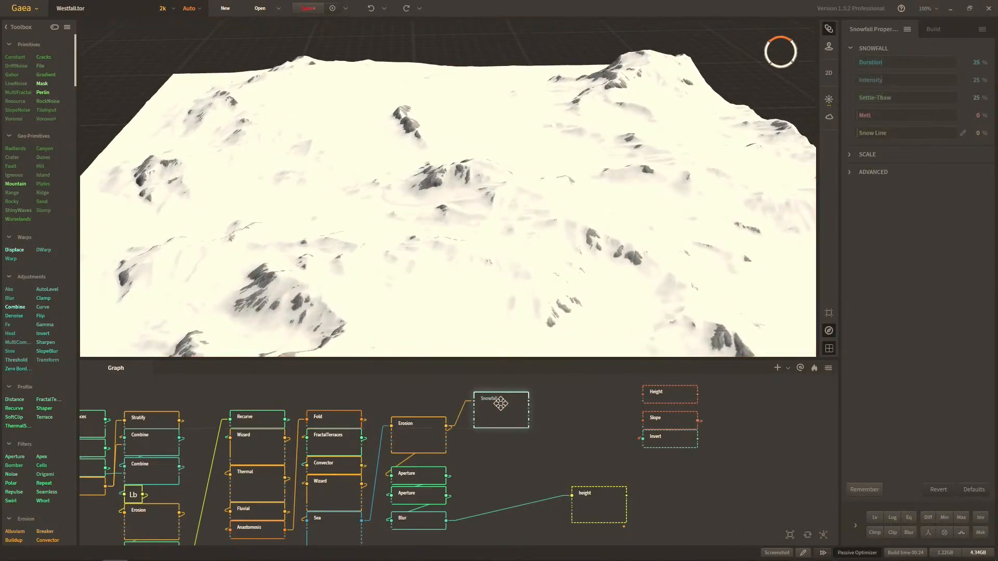
Step: Add a Clamp node fed by the Snowfall node's output and place it just below and beside that node
type("clamp")
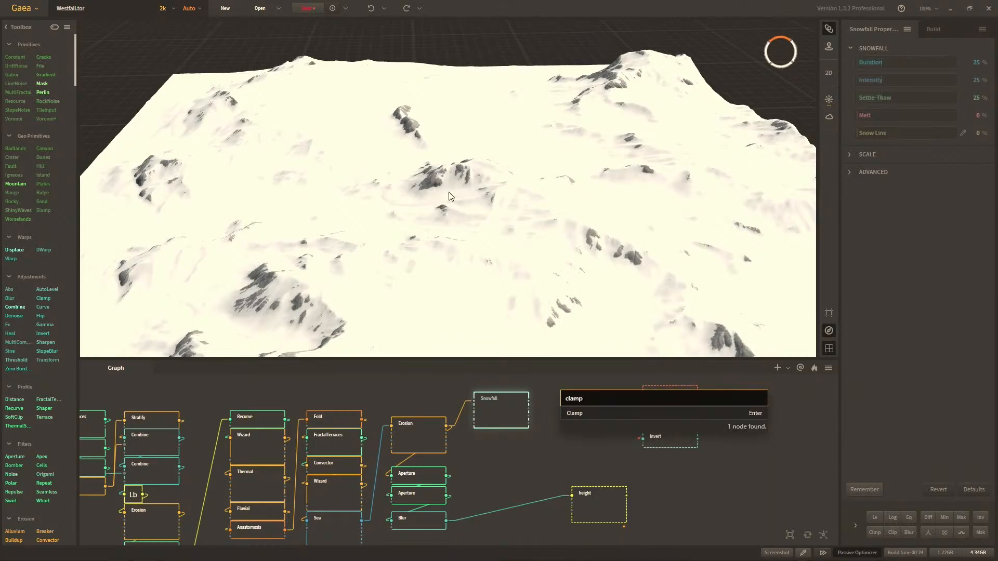
key("Return")
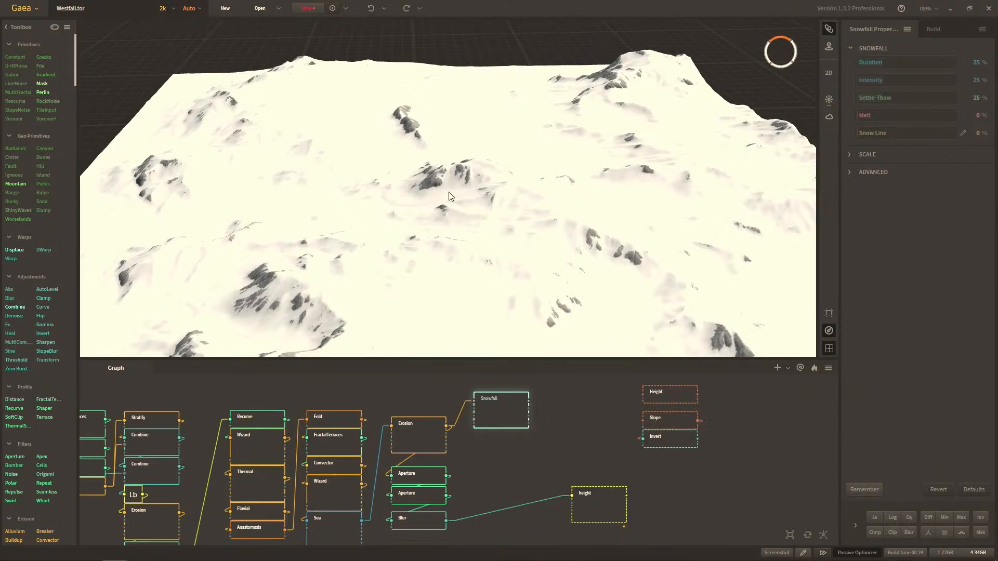
left_click_drag(572, 396, 548, 436)
Step: Keep the Clamp node's output in the preview and set the Snowfall node's Duration to 9% and Intensity to 36%
left_click(499, 411)
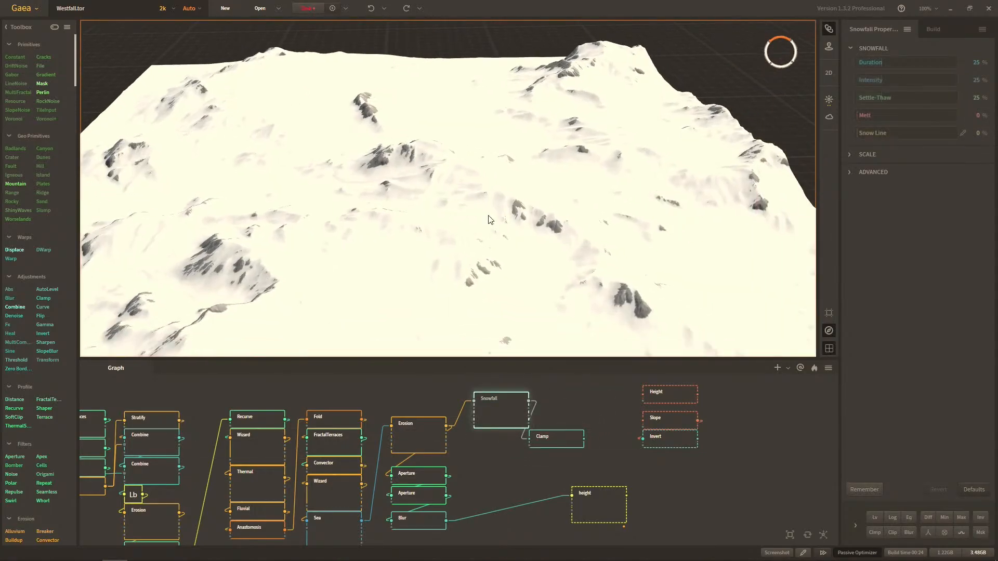
left_click_drag(475, 245, 512, 253)
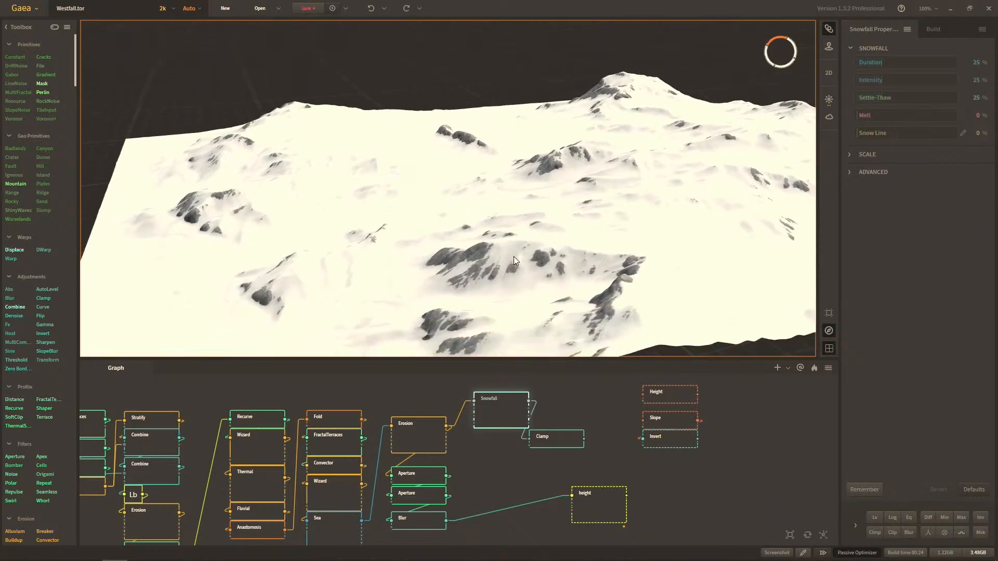
left_click(570, 441)
left_click(507, 416)
left_click_drag(550, 340, 808, 102)
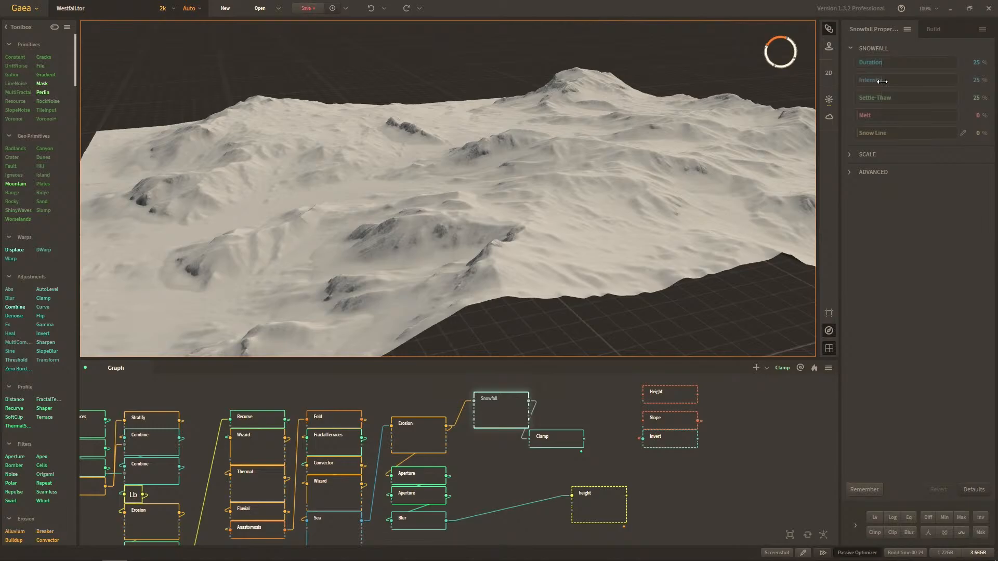
left_click(865, 63)
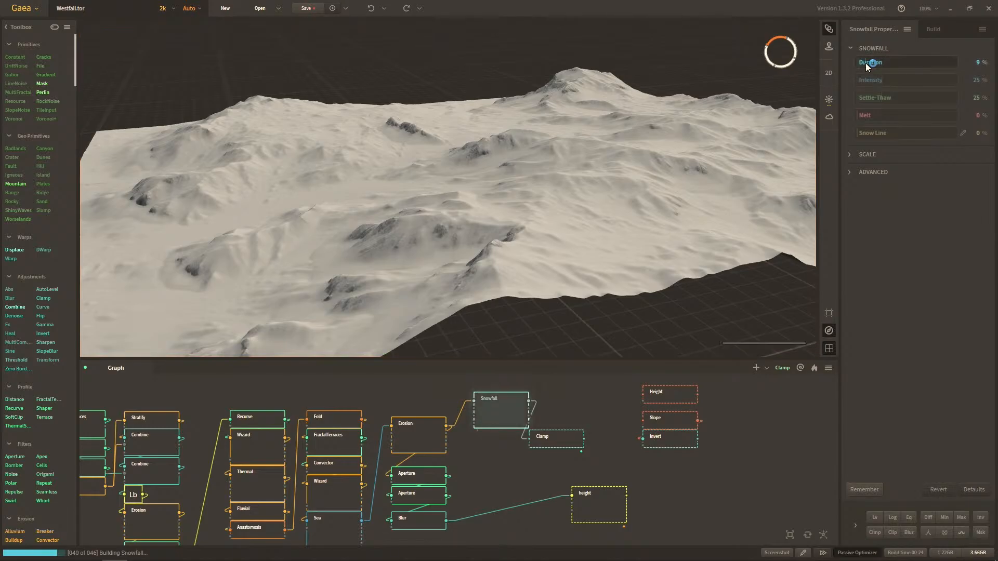
left_click(893, 80)
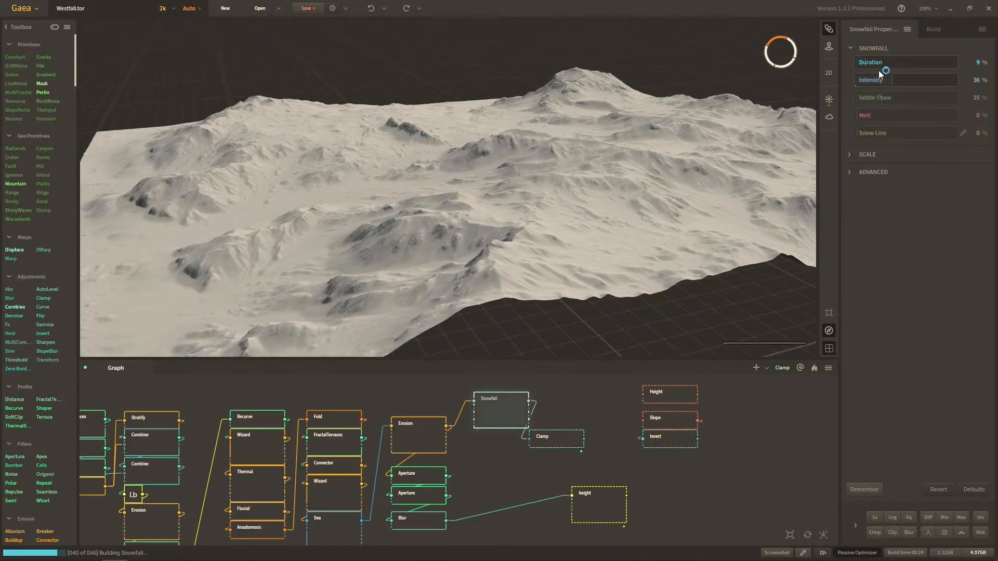
Step: Examine the snow-covered terrain up close and compare the Clamp and Snowfall node previews
scroll(621, 142, "up", 5)
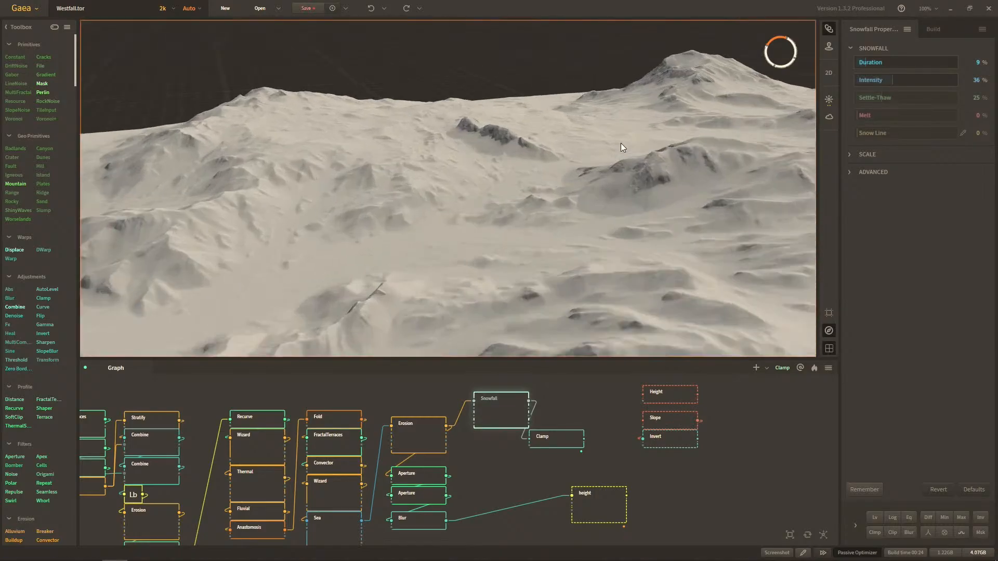
left_click_drag(596, 158, 603, 179)
left_click(552, 444)
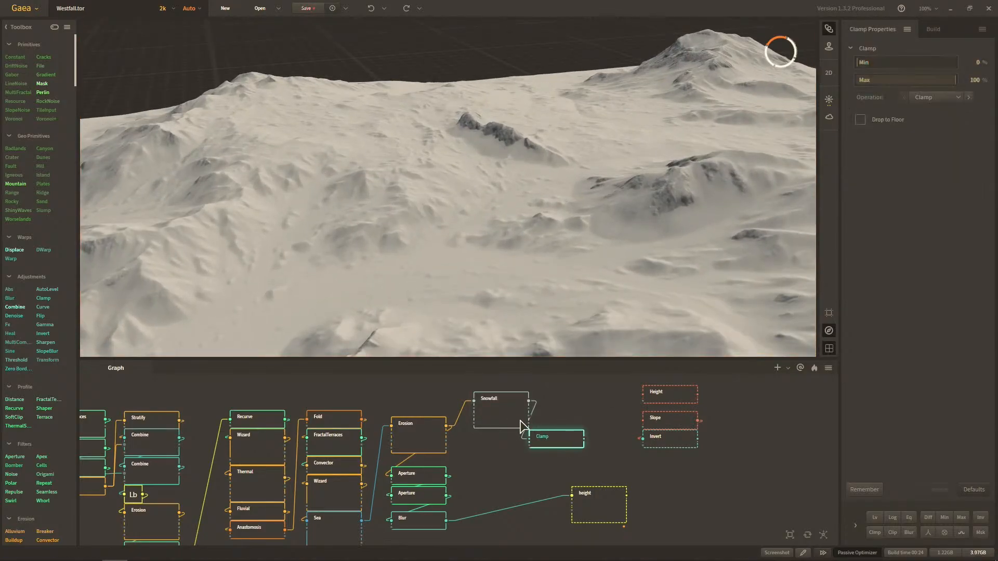
left_click(517, 419)
scroll(507, 230, "down", 3)
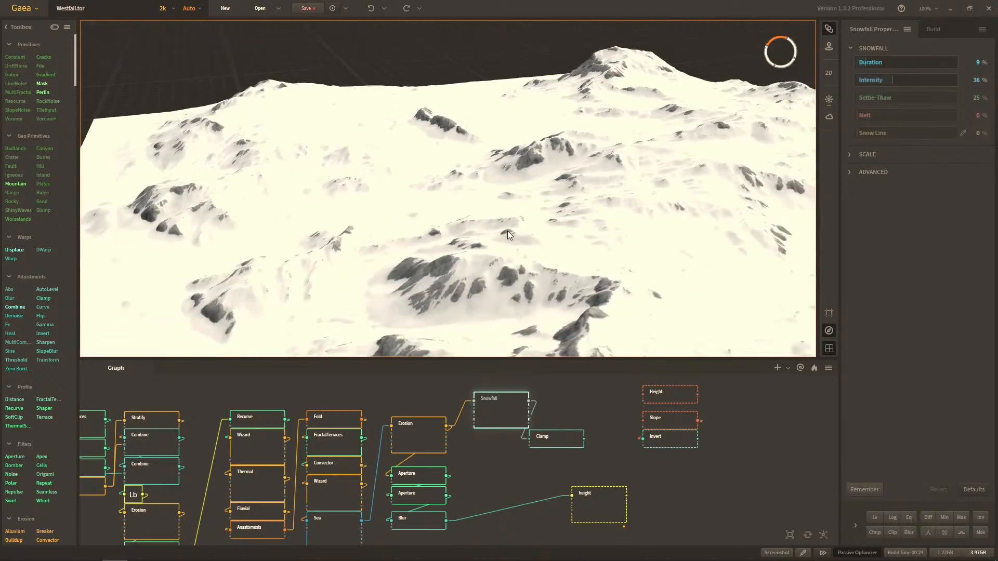
Step: Reset the Snowfall node's Intensity and Duration to 25% each and inspect the snow cover on the terrain
left_click(883, 81)
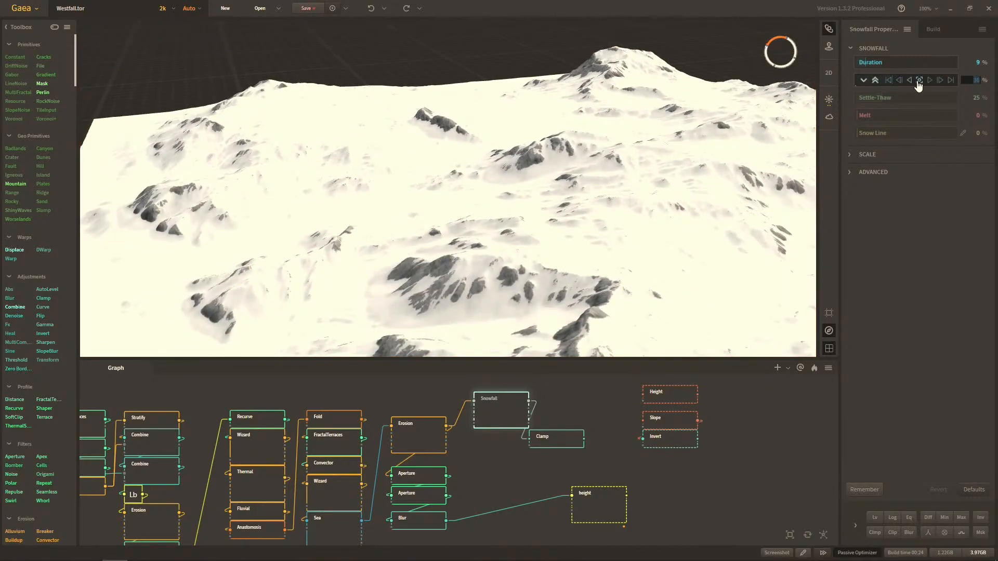
double_click(902, 64)
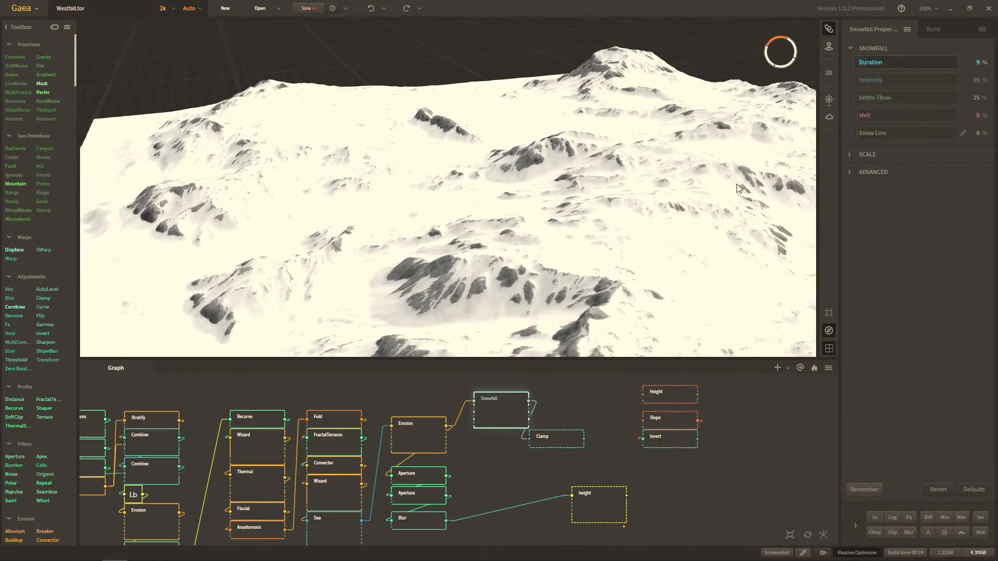
type("25")
key("Return")
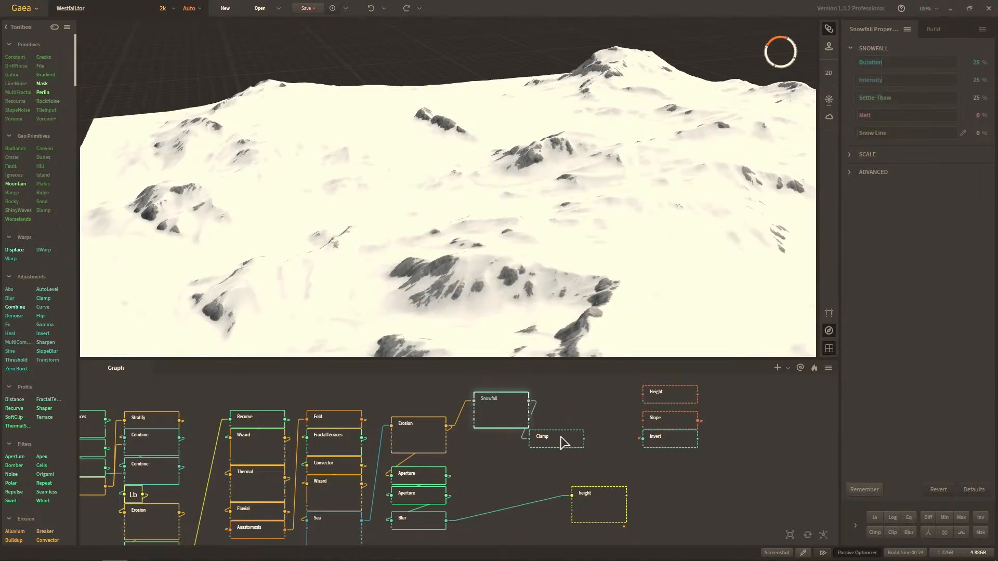
left_click_drag(566, 155, 502, 204)
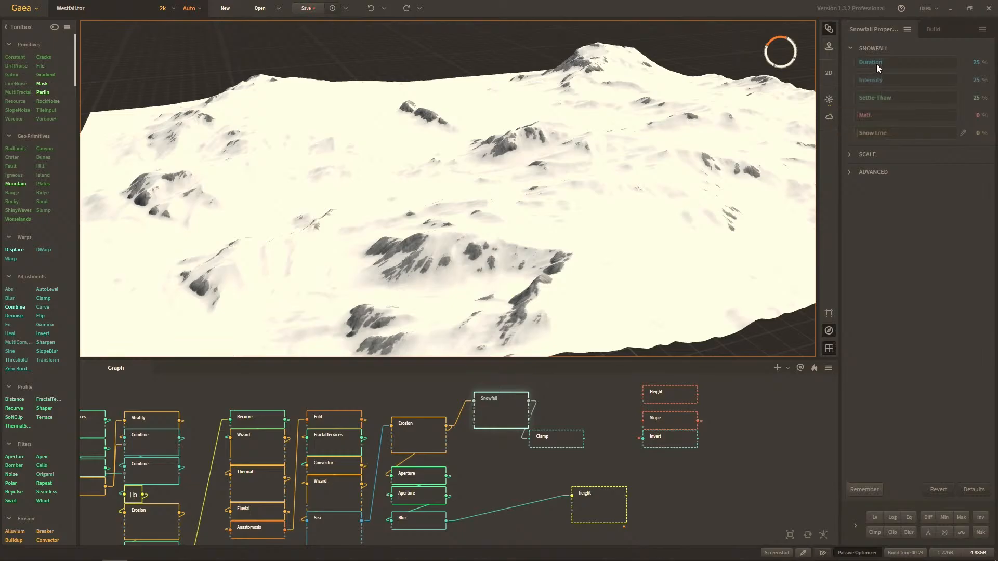
left_click_drag(669, 171, 639, 189)
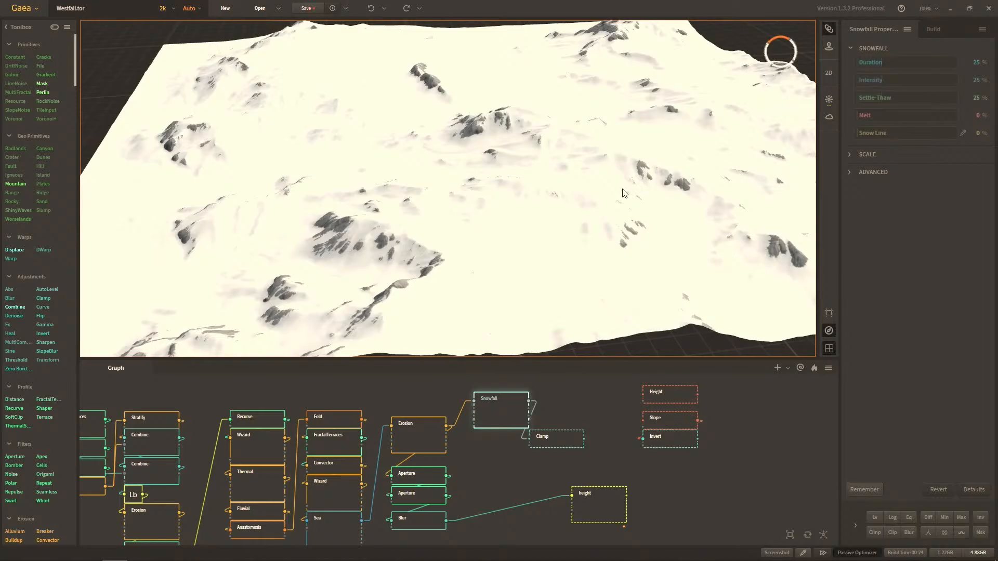
scroll(624, 192, "down", 3)
scroll(624, 192, "up", 2)
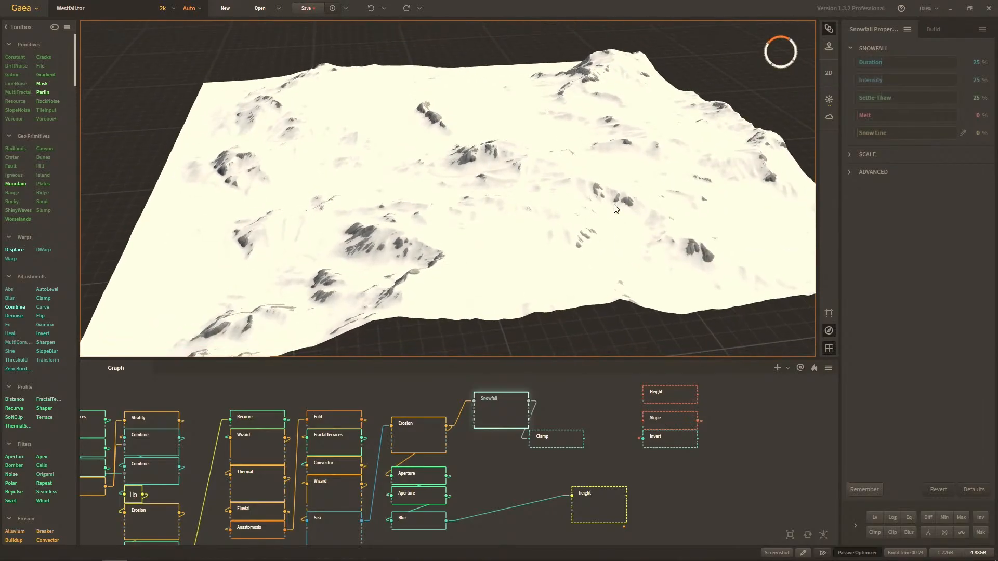
scroll(615, 206, "up", 4)
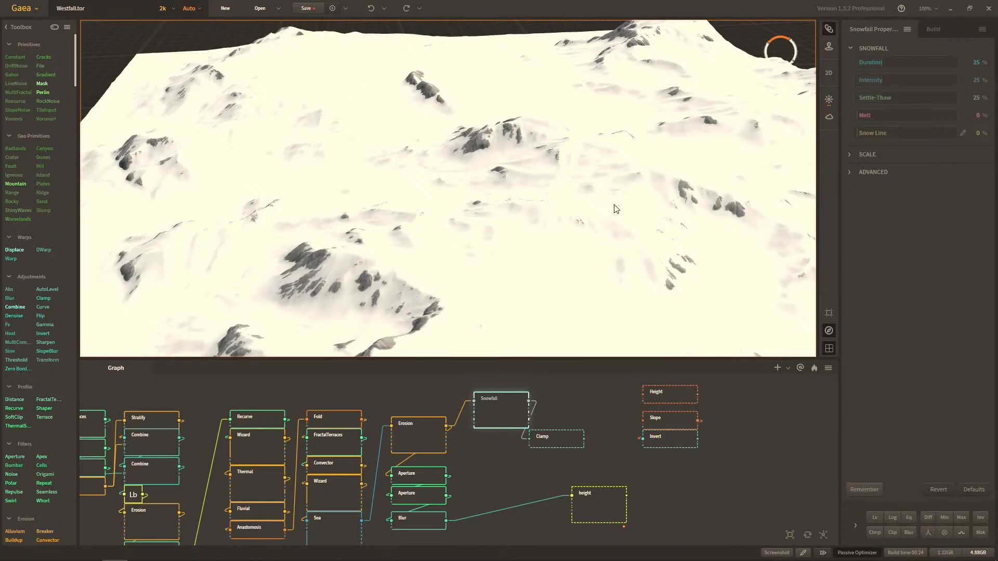
Step: Lower the Snowfall node's Duration to 8%, checking the terrain at 14% and 9% on the way
left_click(870, 66)
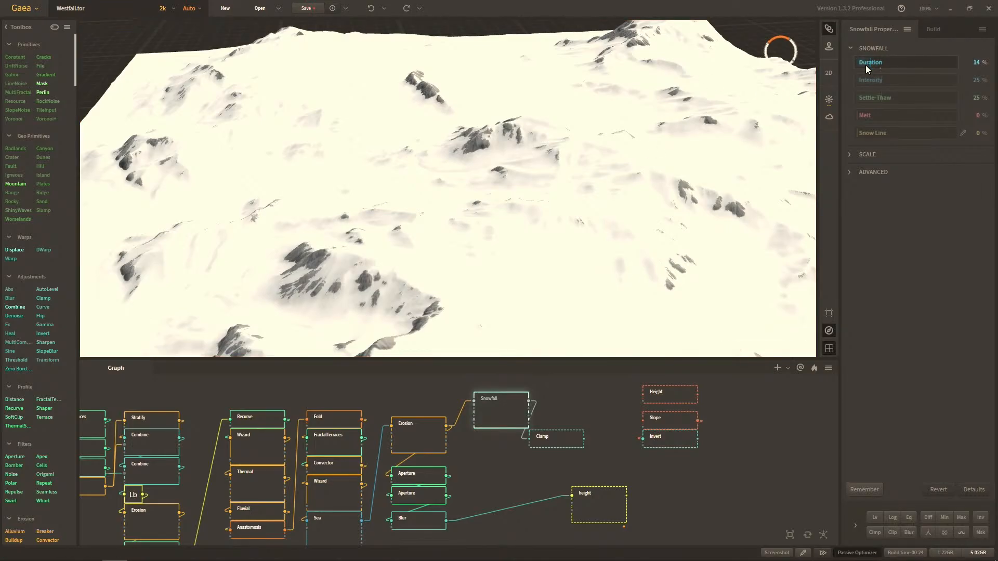
left_click(865, 64)
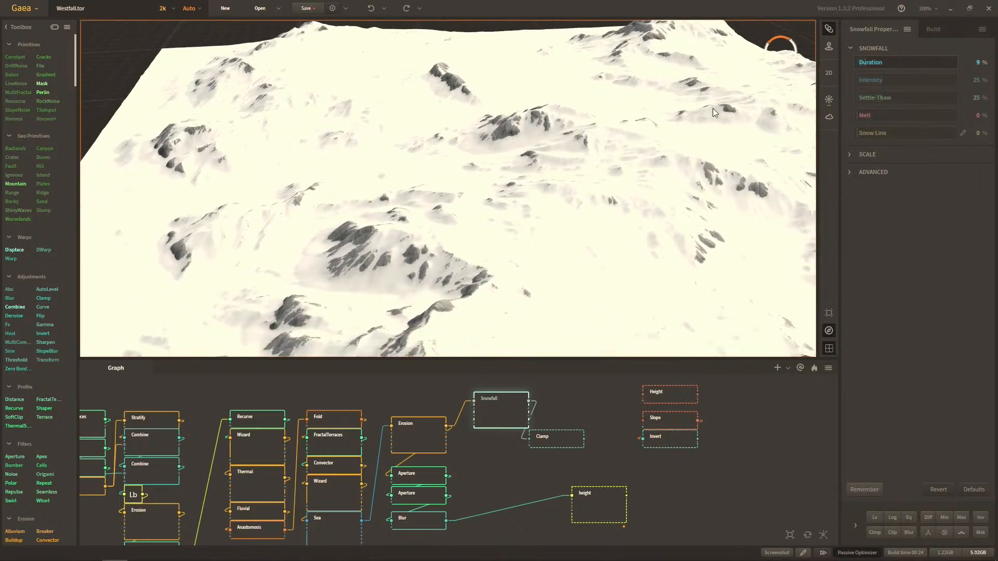
left_click(874, 65)
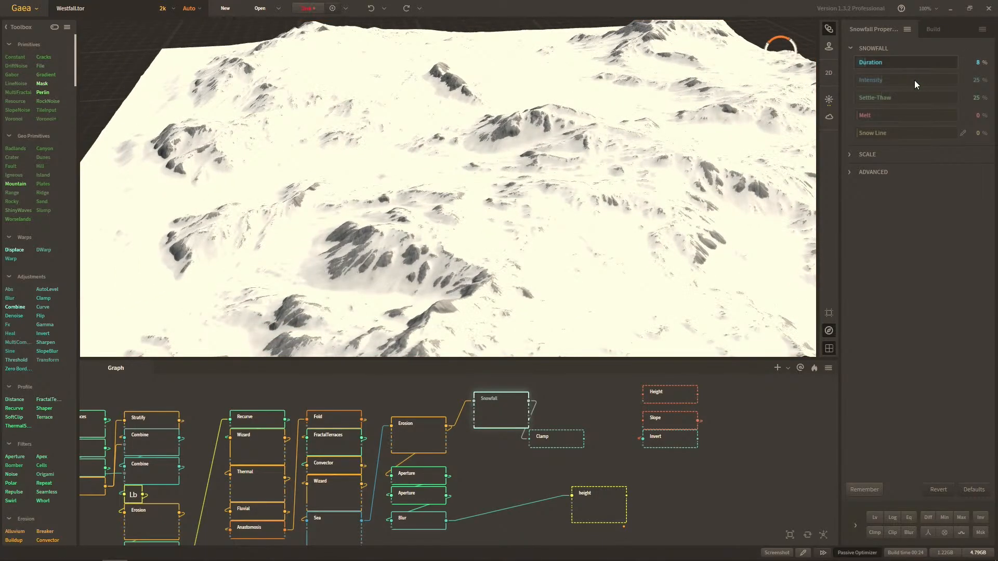
left_click_drag(654, 162, 867, 112)
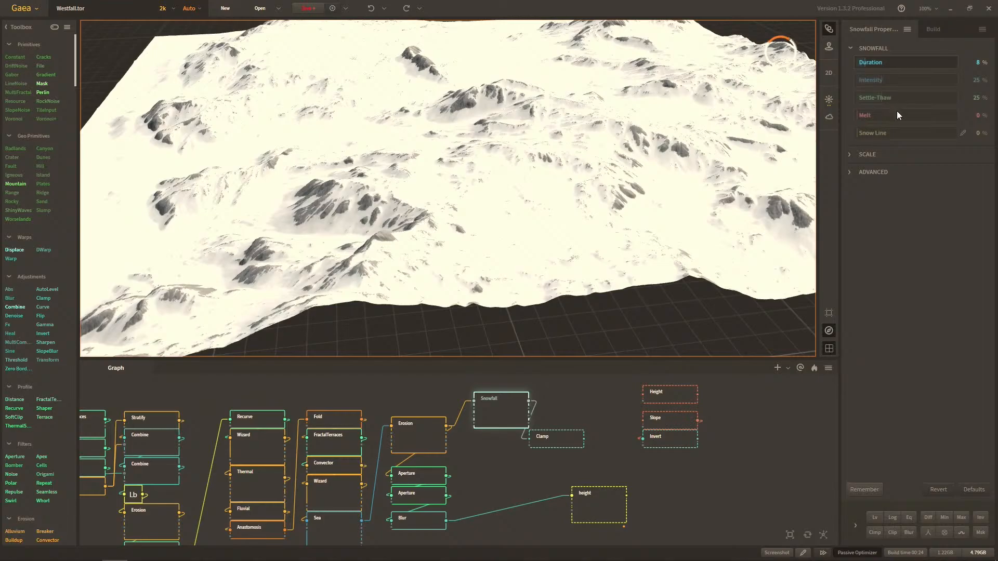
scroll(564, 134, "up", 3)
left_click_drag(554, 147, 838, 66)
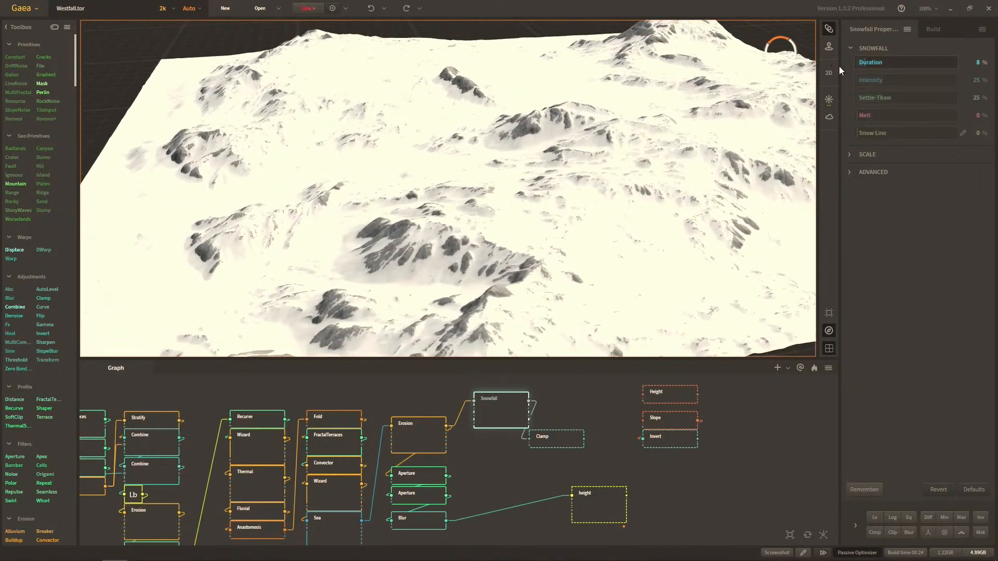
Step: Set the Snowfall node's Intensity to 41% and Melt to 7%
left_click(886, 82)
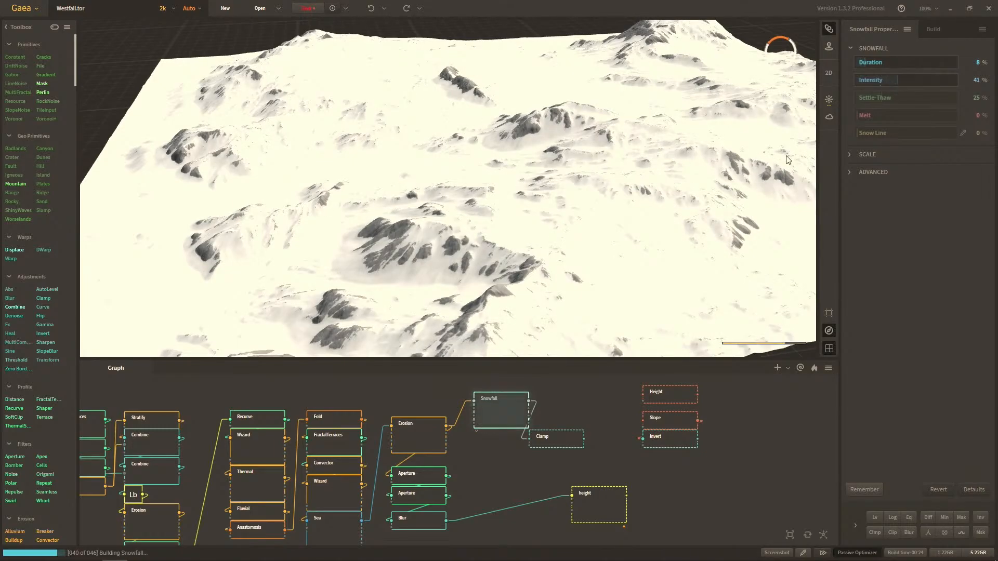
left_click(866, 119)
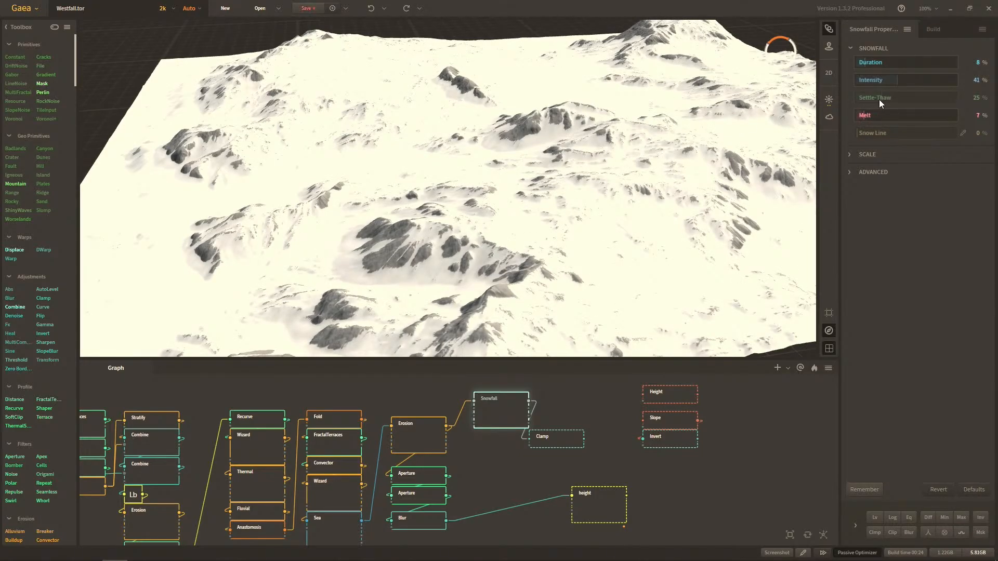
scroll(655, 156, "down", 3)
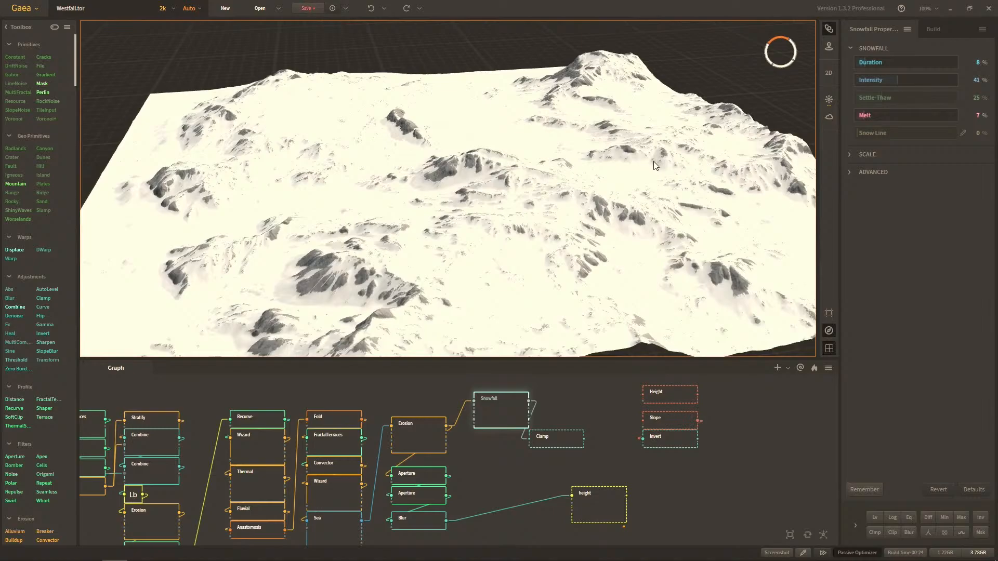
scroll(572, 119, "up", 5)
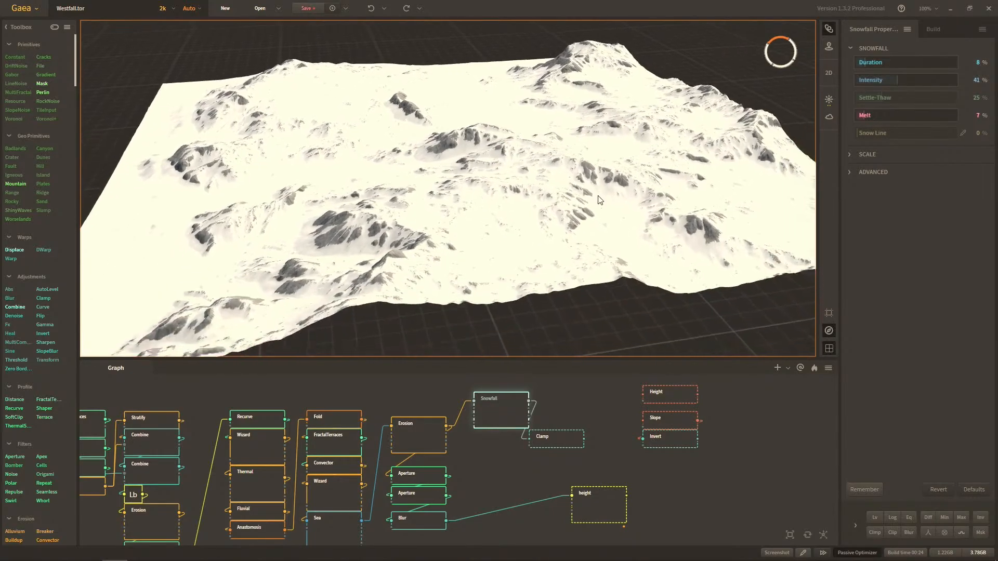
left_click_drag(571, 120, 676, 122)
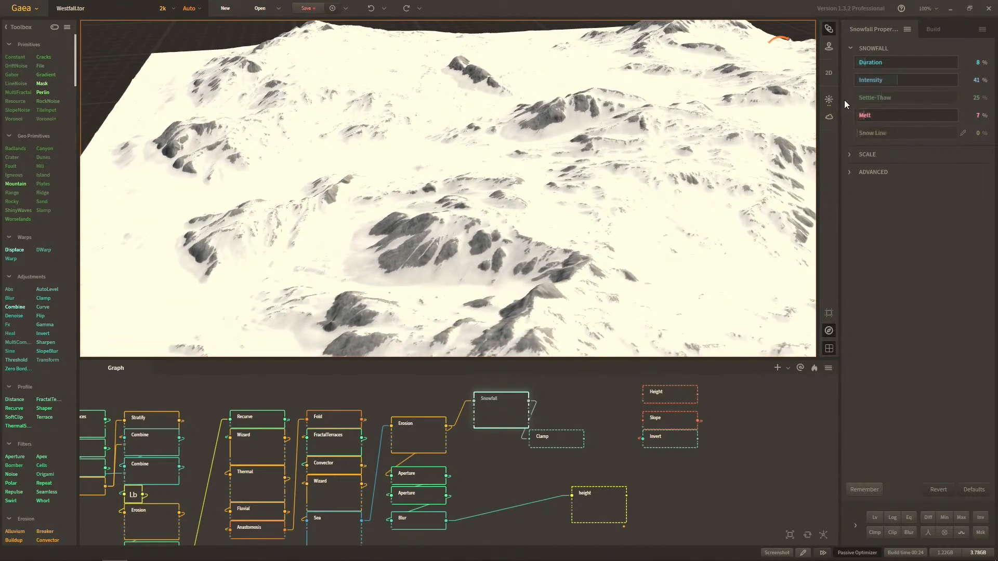
Step: Set the Snowfall node's Settle-Thaw to 44% and expand its Advanced settings
left_click_drag(887, 98, 897, 98)
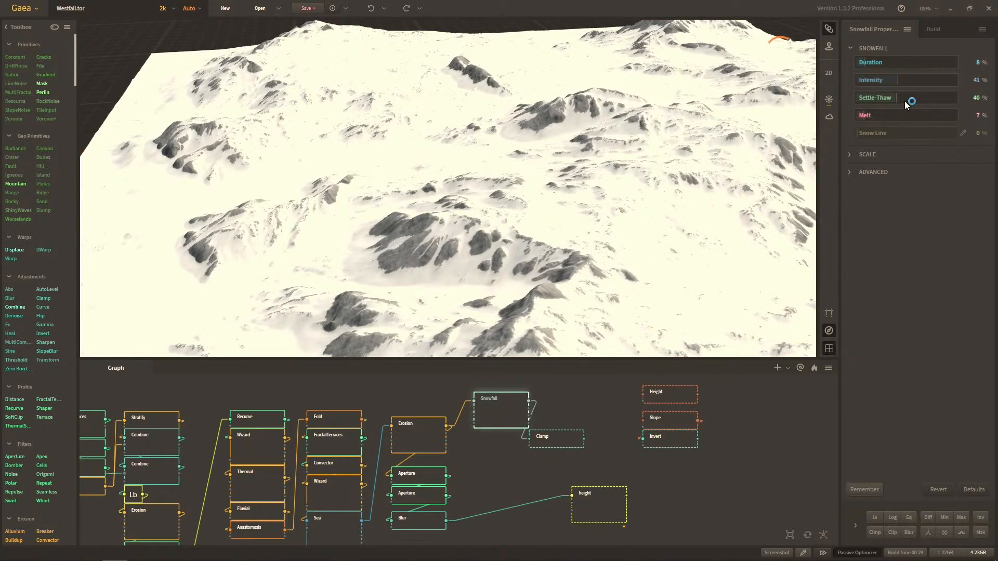
left_click(900, 99)
left_click_drag(767, 132, 743, 149)
left_click(874, 172)
Step: Try the Snowfall node with Real Scale turned off, turn it back on and collapse the Scale settings
left_click(872, 159)
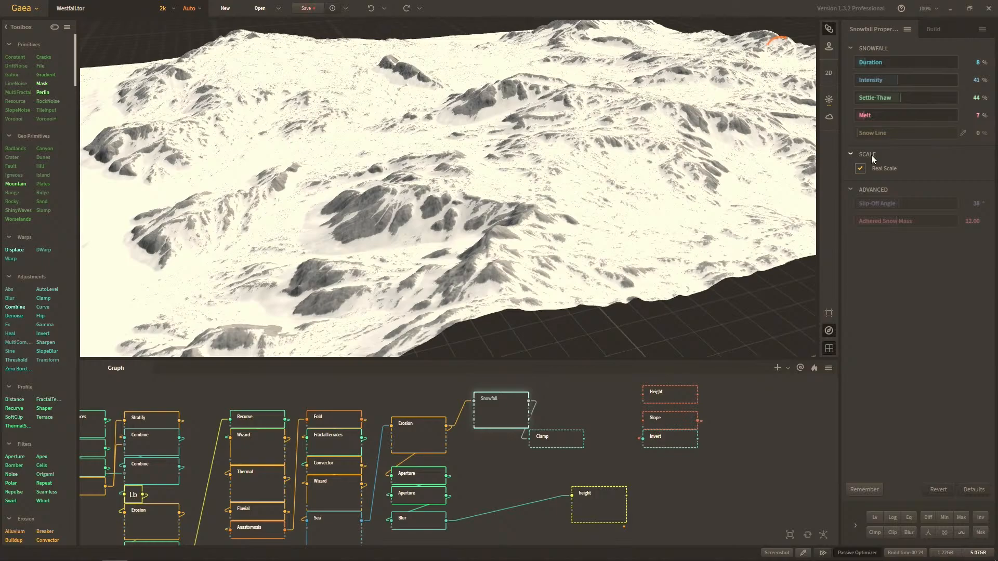
left_click(871, 155)
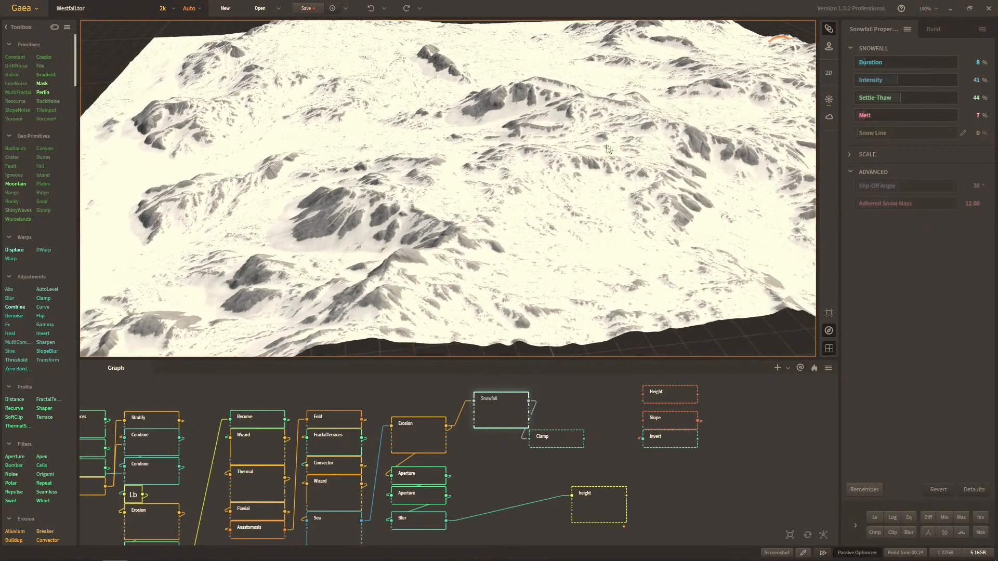
left_click(861, 155)
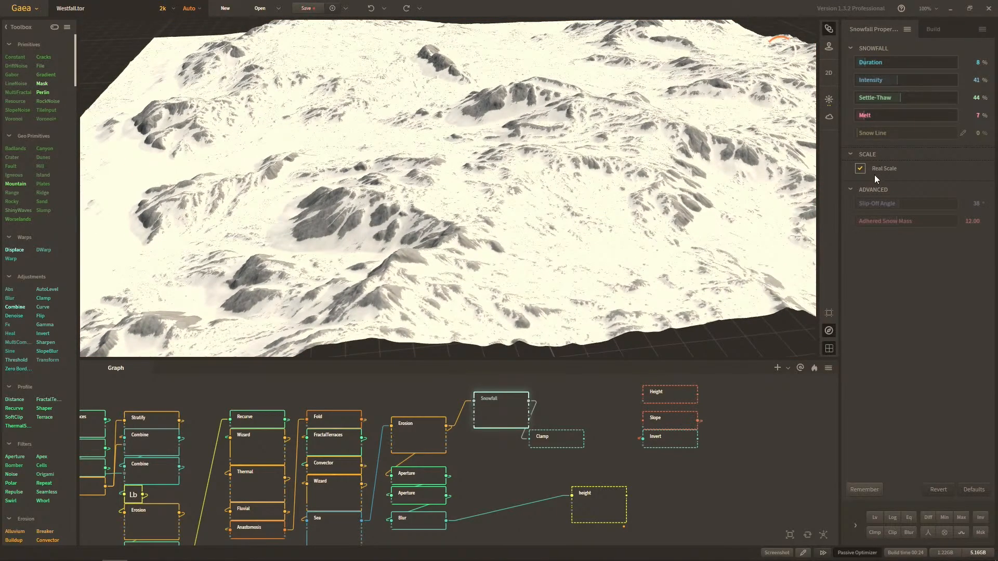
left_click_drag(689, 187, 566, 104)
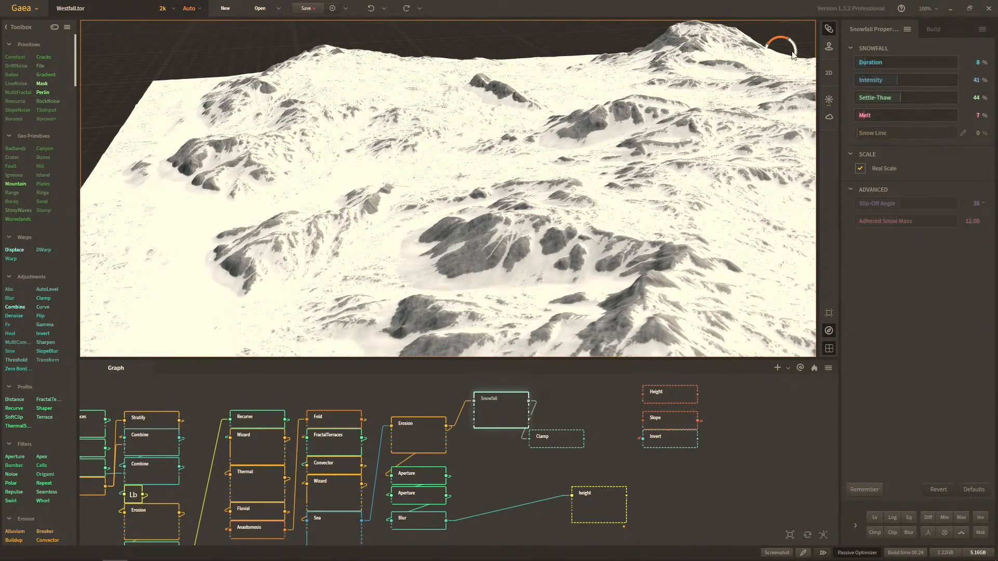
left_click(861, 168)
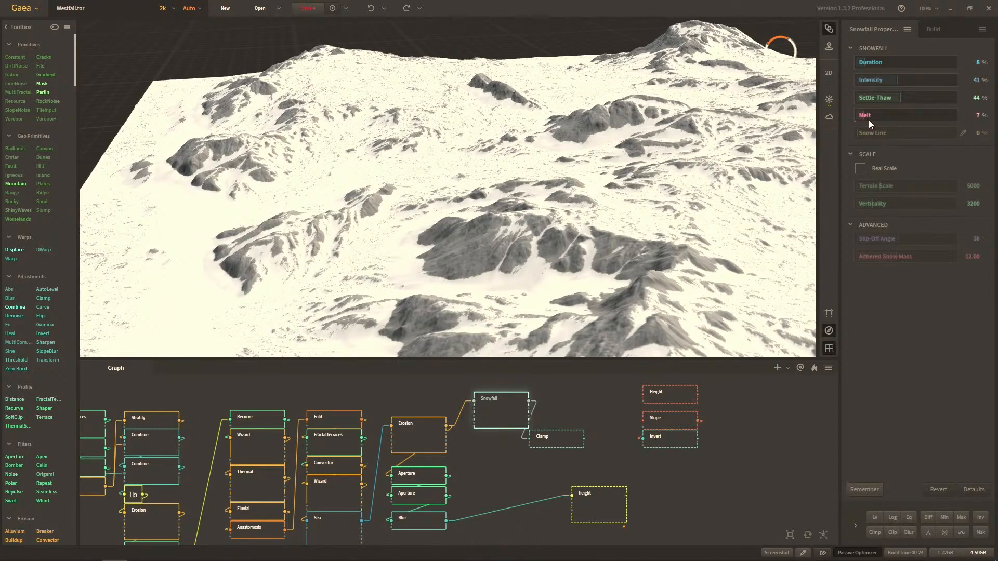
left_click(865, 158)
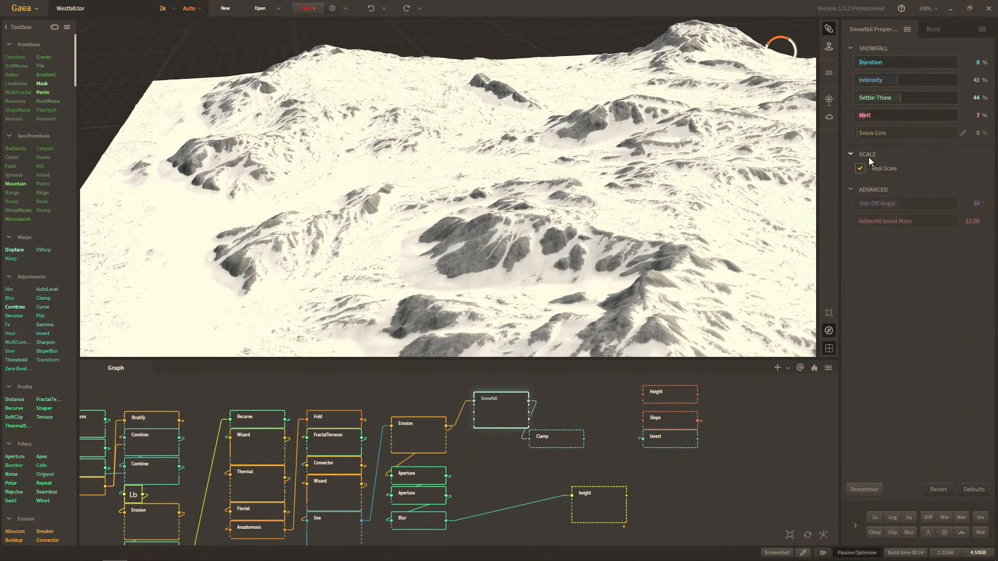
left_click(867, 157)
Step: Set the Snowfall node's Slip-Off Angle to 46°, comparing the terrain at 56°, 49° and 43° first
left_click_drag(664, 196, 577, 193)
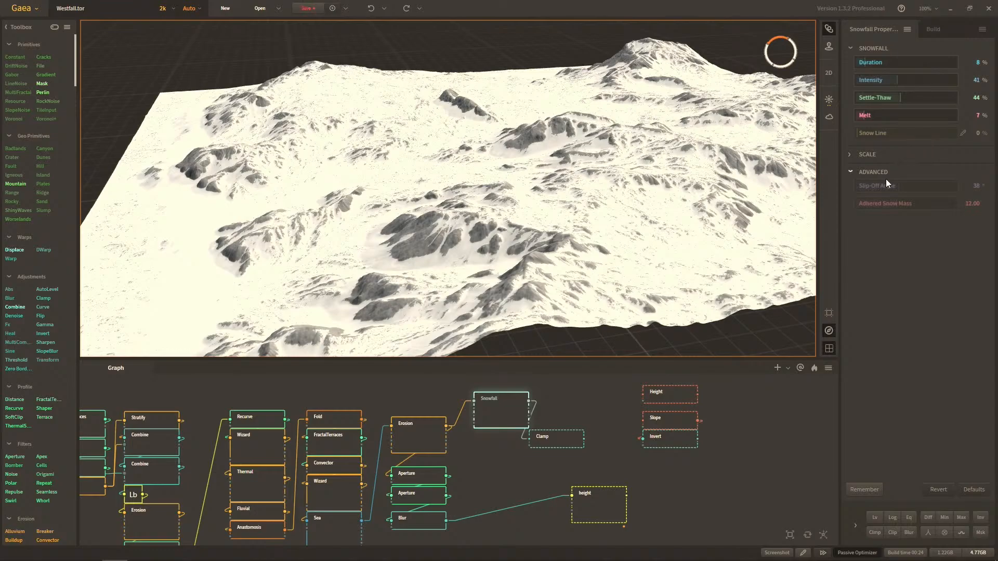
left_click_drag(905, 190, 931, 193)
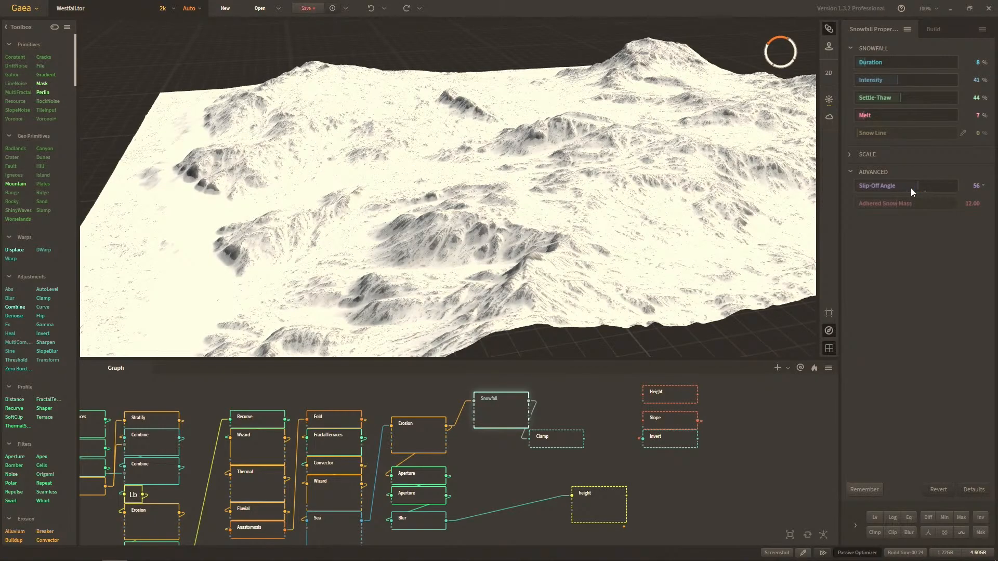
left_click(911, 188)
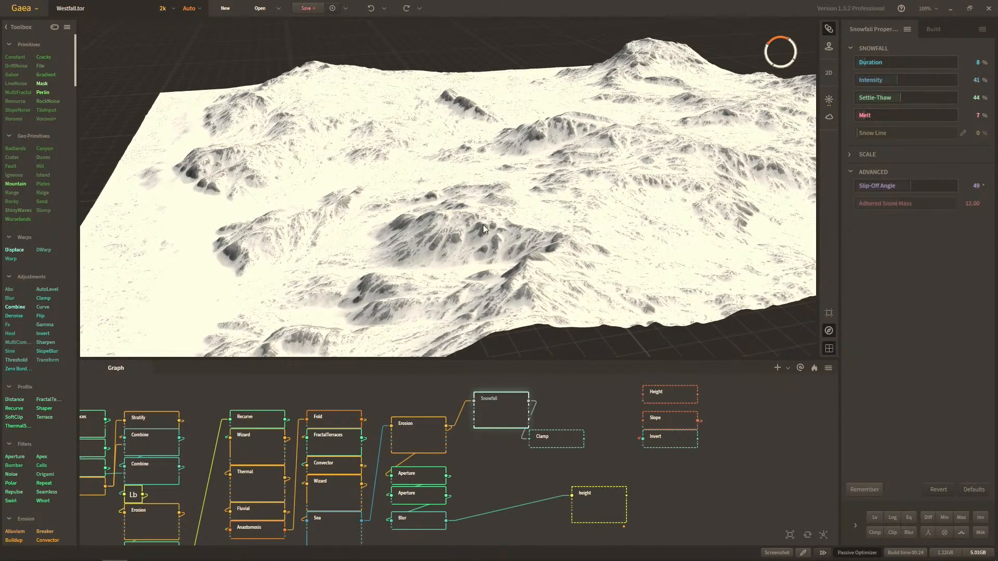
scroll(483, 225, "up", 3)
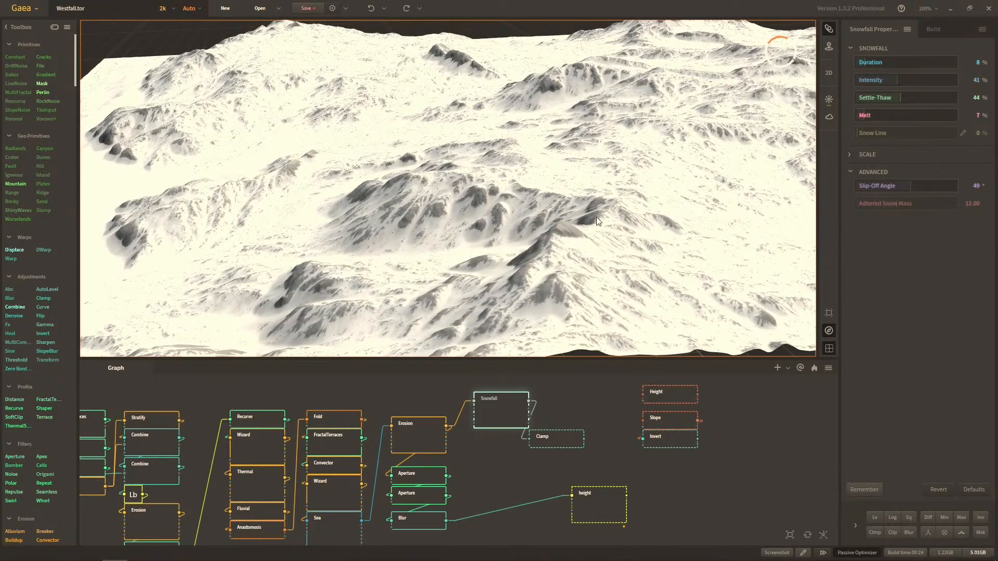
scroll(596, 217, "down", 3)
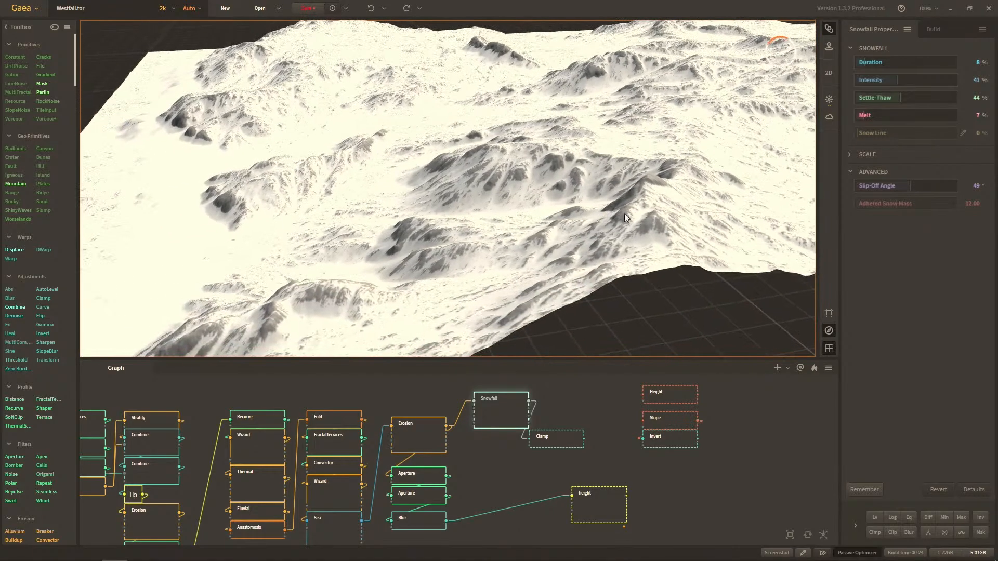
left_click(903, 185)
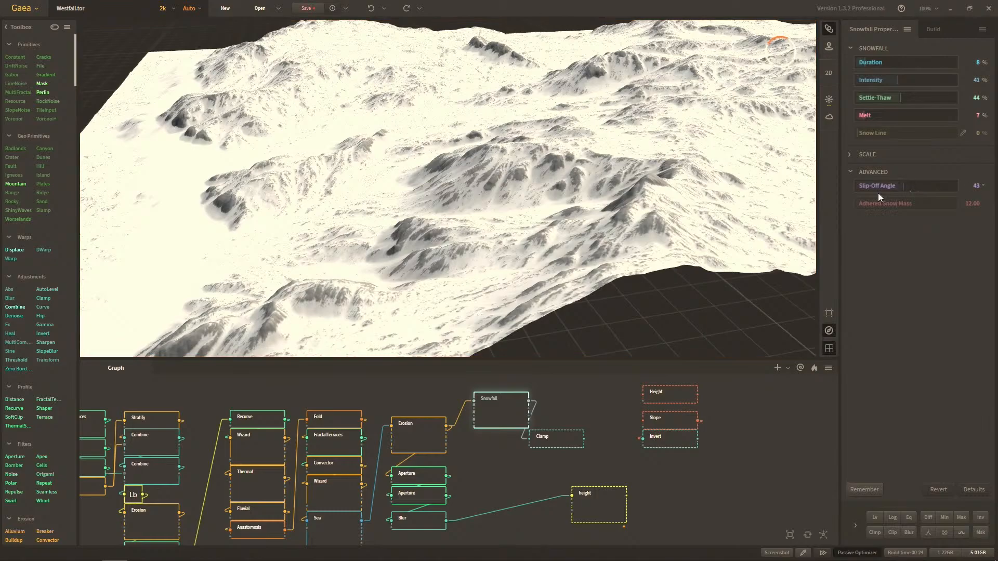
scroll(624, 203, "up", 3)
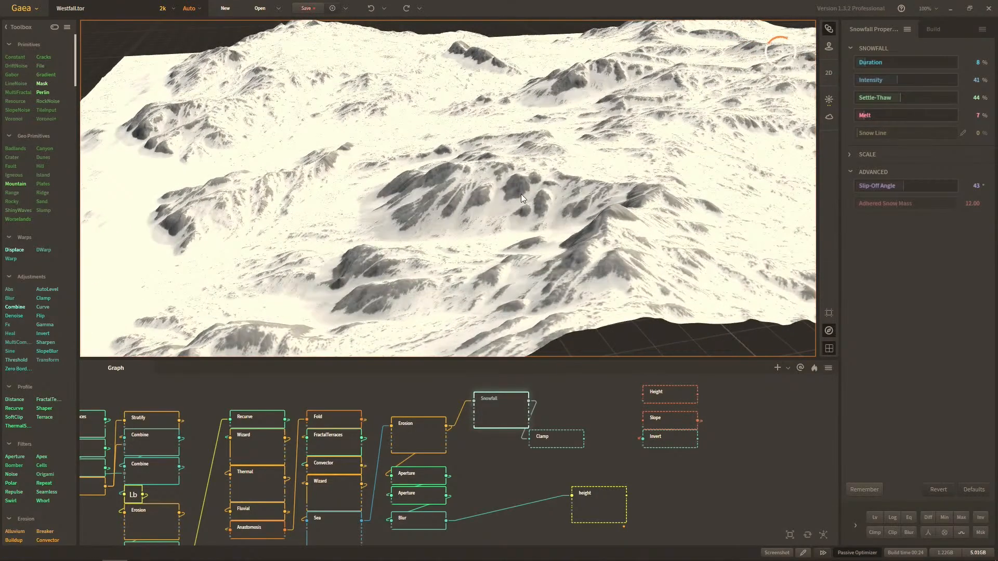
left_click(907, 186)
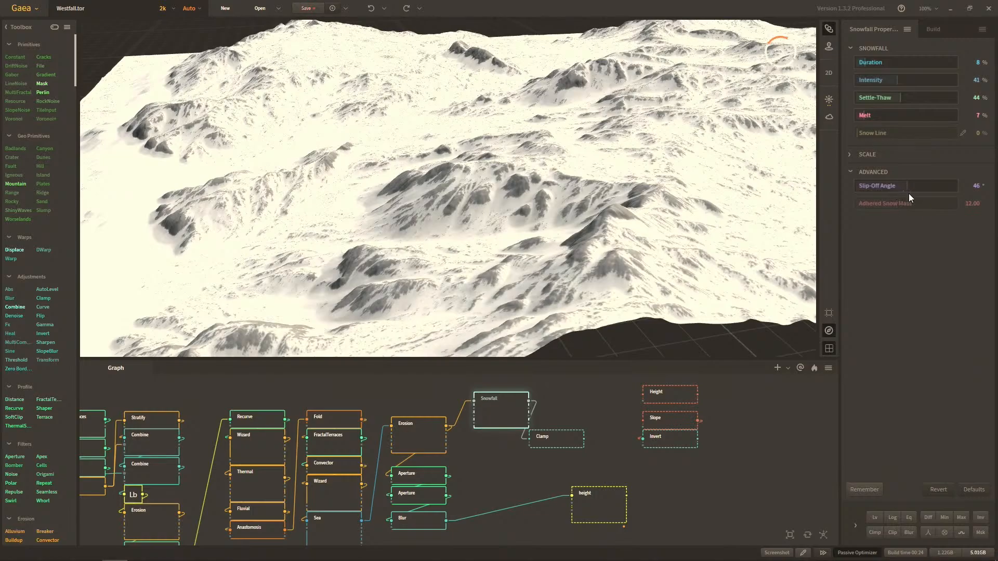
Step: Raise the Snowfall node's Adhered Snow Mass to 19.89 and on to 23.86, checking the slopes in the preview
left_click_drag(918, 203, 934, 203)
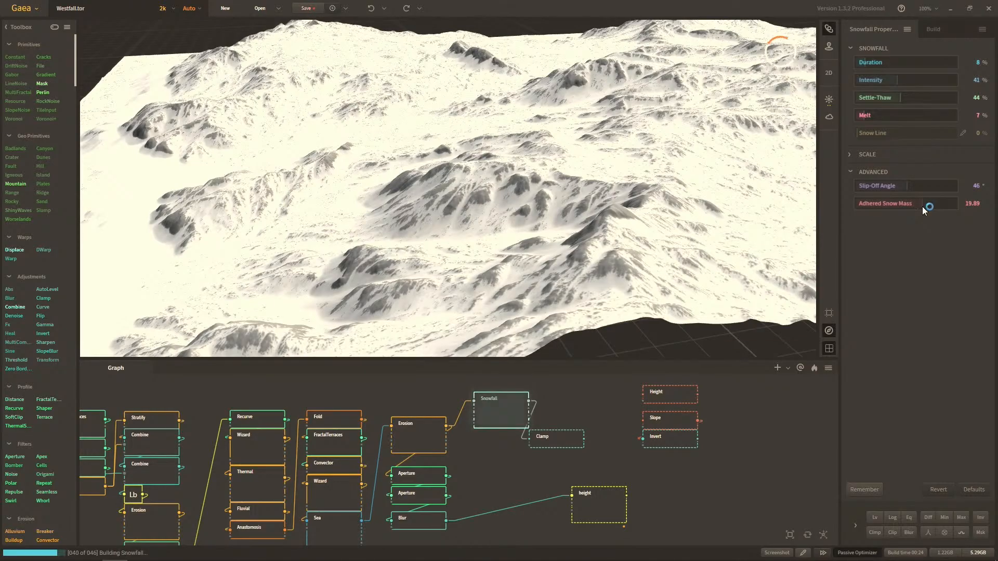
left_click_drag(388, 195, 539, 204)
left_click_drag(821, 182, 720, 167)
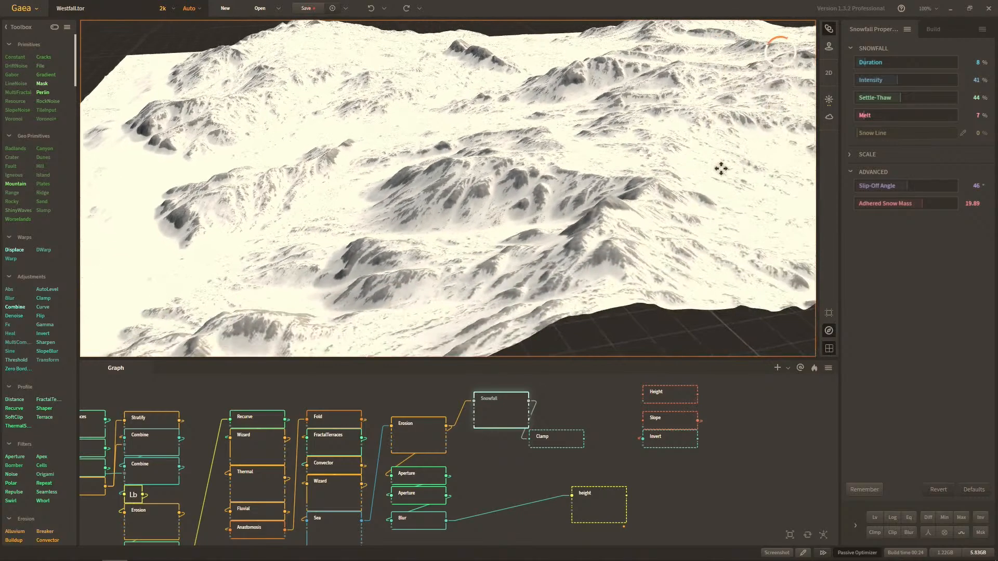
left_click(935, 207)
left_click_drag(638, 209, 586, 215)
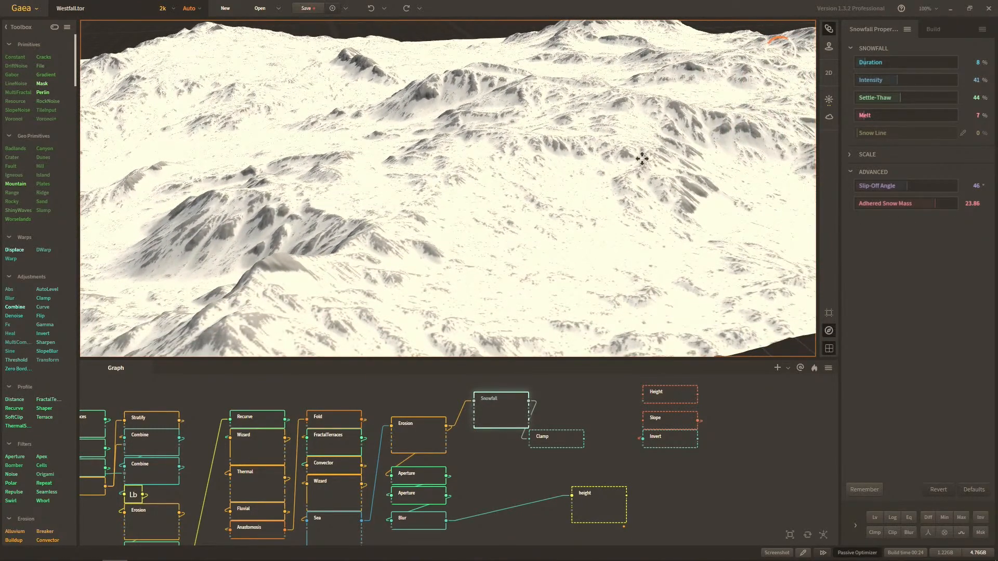
Step: Set the Snowfall node's Settle-Thaw to 48% and Melt to 8%, trying Melt at 12% and stepping it down while checking the terrain
left_click(903, 98)
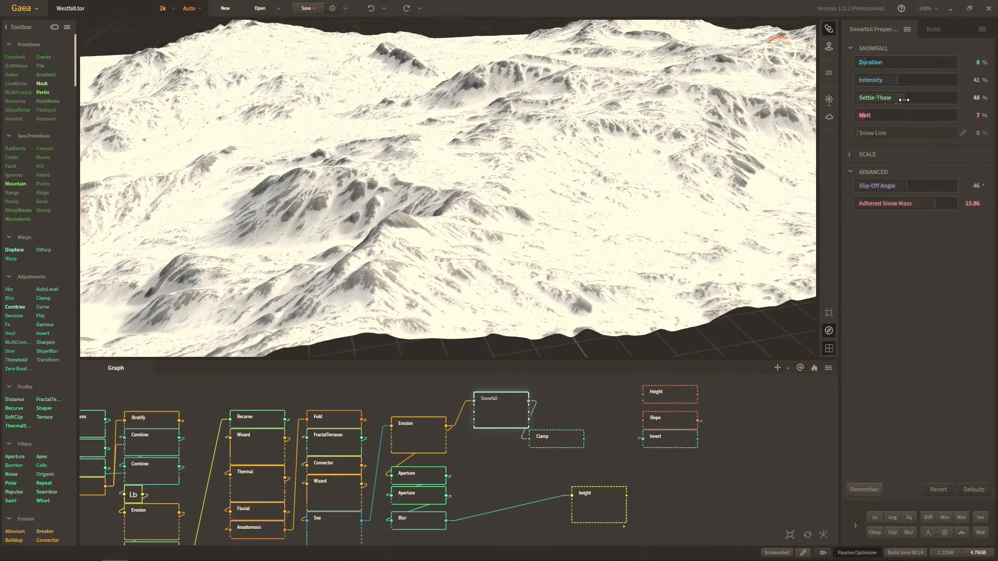
left_click(868, 116)
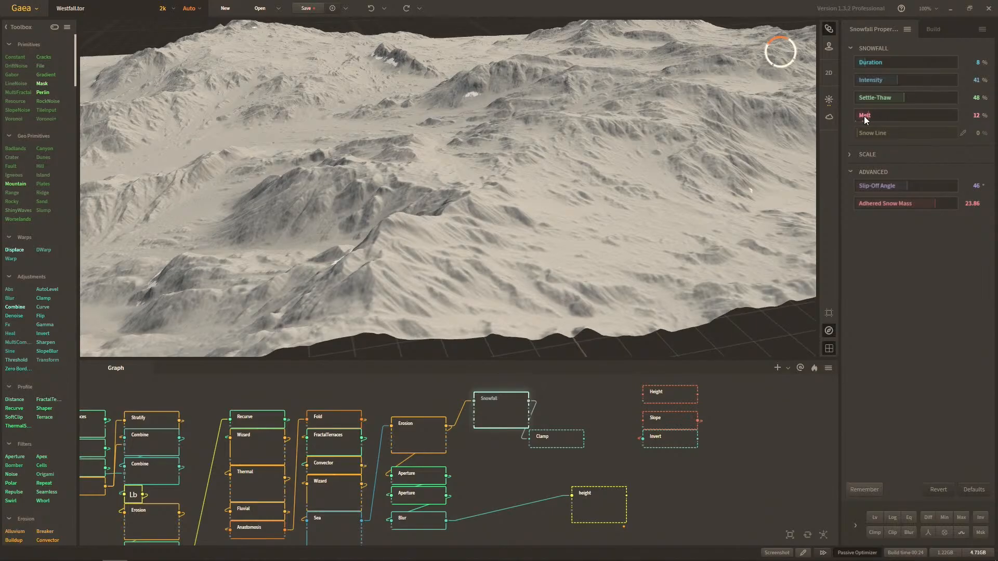
left_click(908, 116)
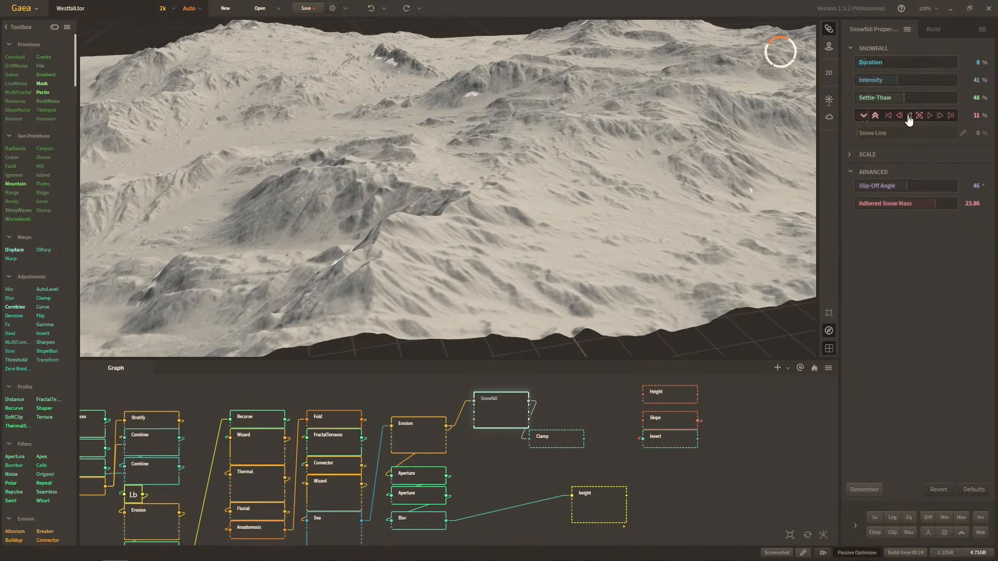
left_click(908, 116)
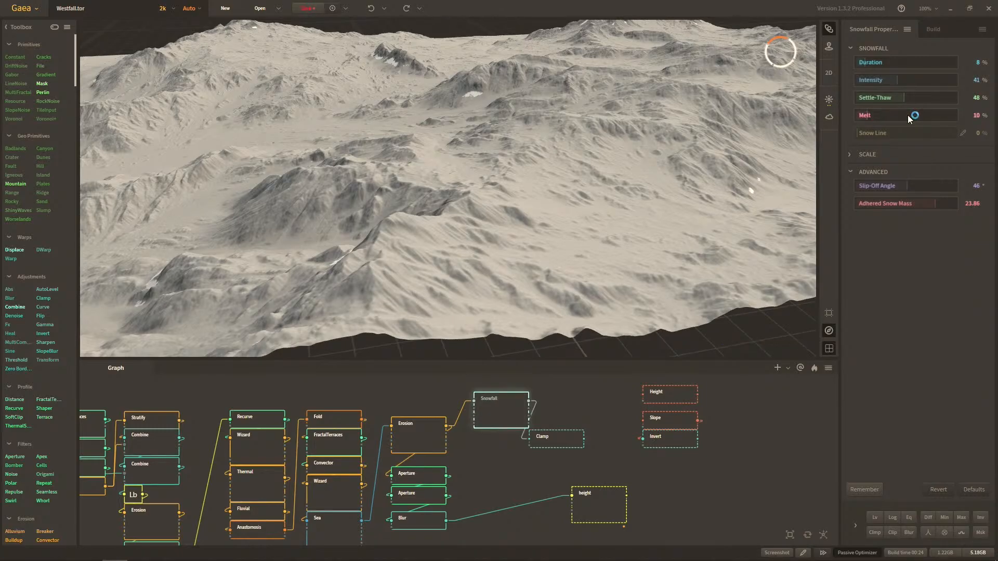
left_click(908, 116)
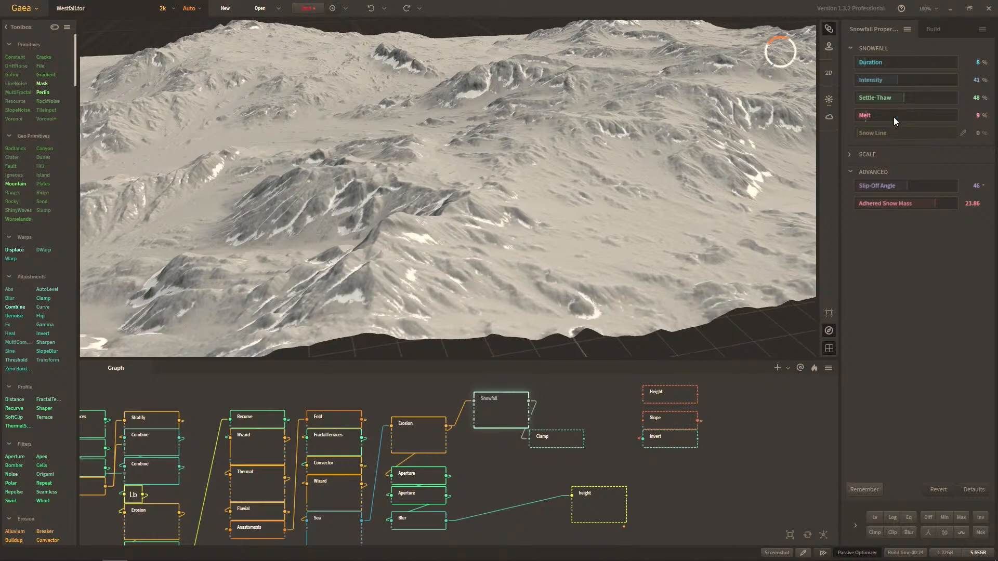
mouse_move(893, 115)
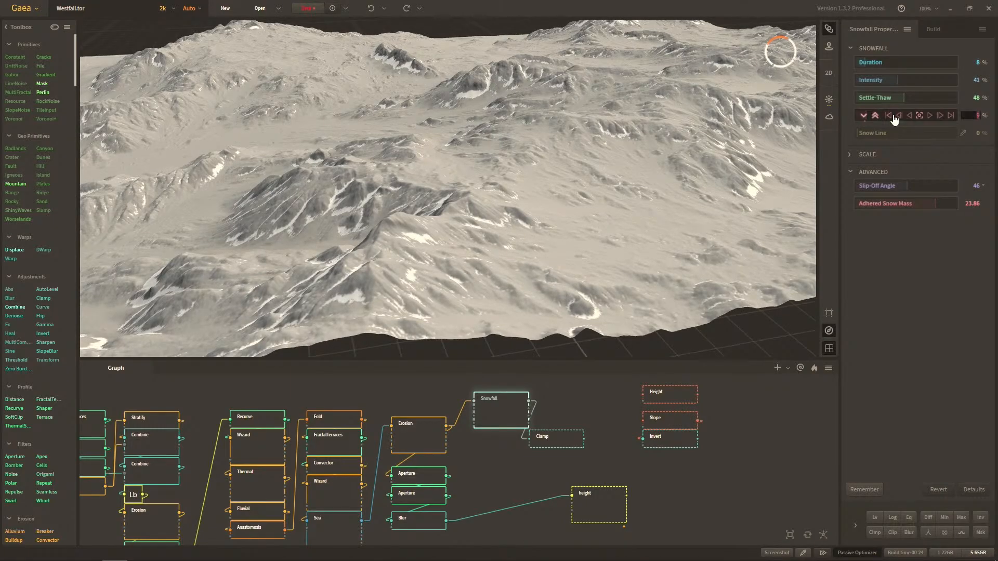
left_click(910, 117)
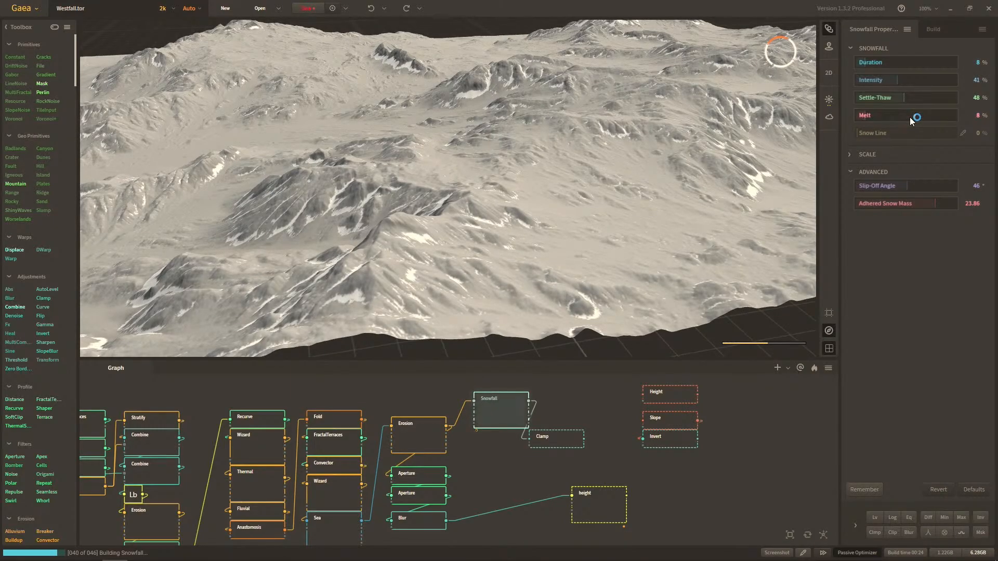
scroll(578, 181, "up", 6)
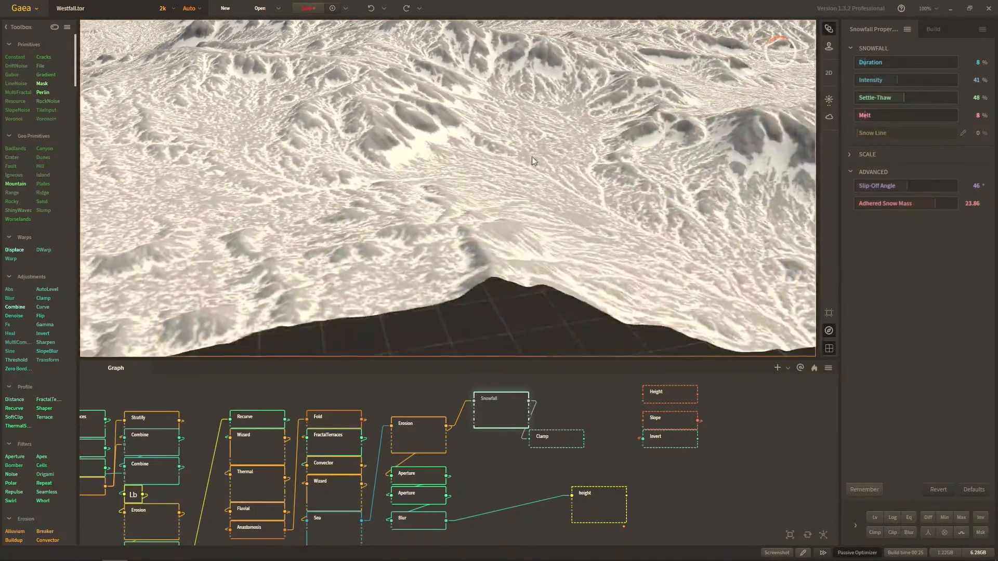
scroll(532, 157, "down", 5)
left_click_drag(531, 157, 518, 197)
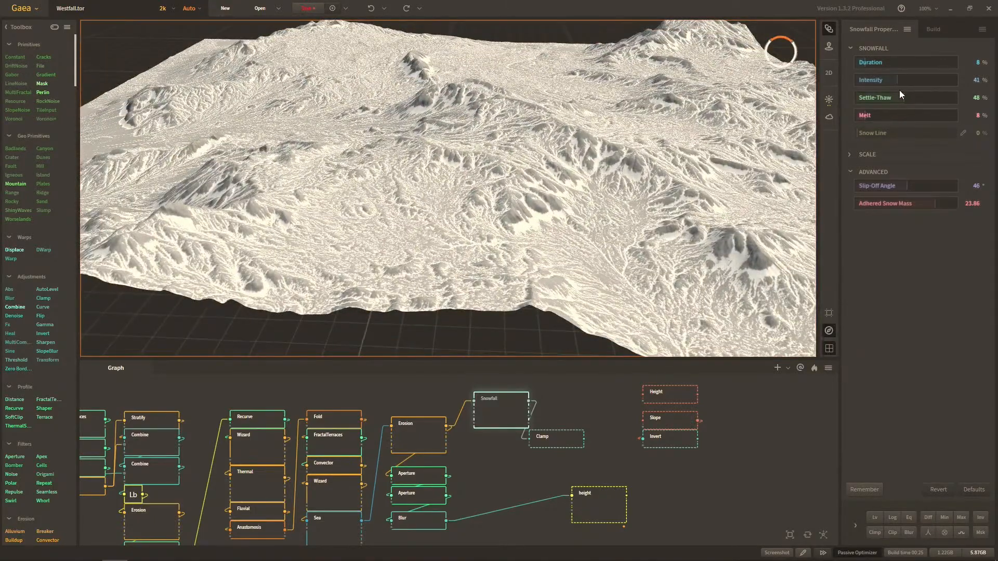
Step: Set the Snowfall node's Intensity to 43%, trying 46% and 44% first, and inspect the mountains in the preview
left_click(902, 85)
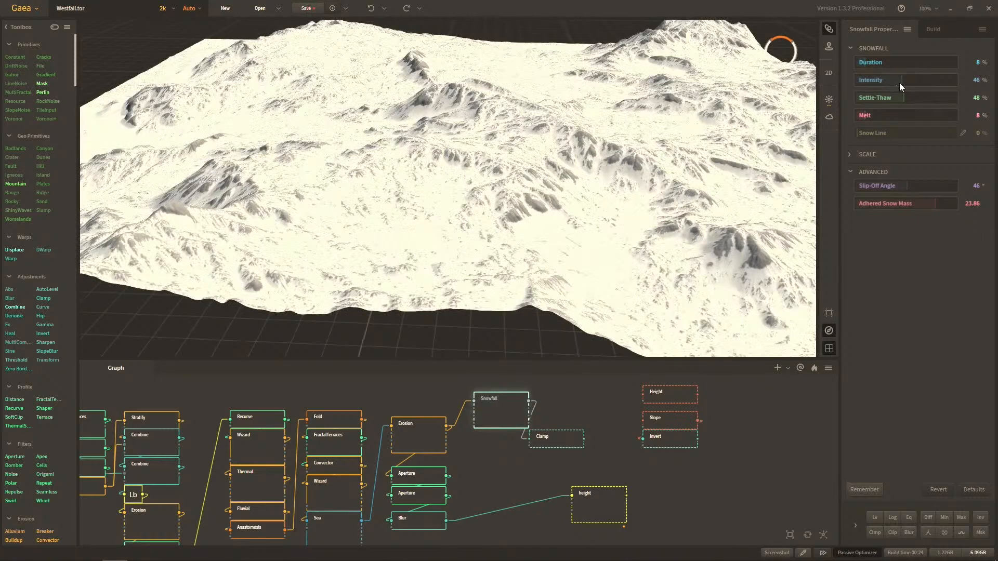
mouse_move(909, 83)
left_click(910, 80)
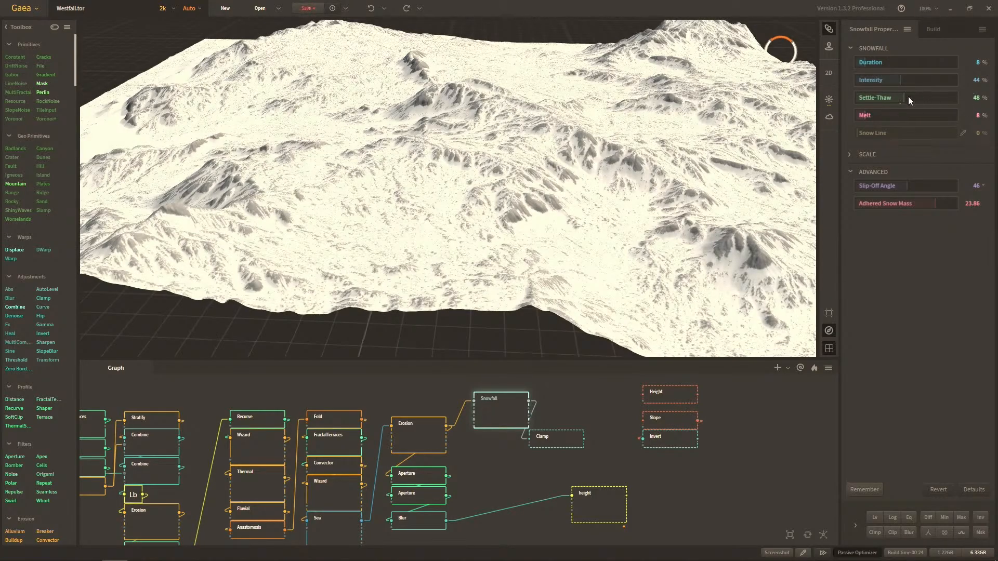
left_click(909, 81)
scroll(528, 215, "up", 6)
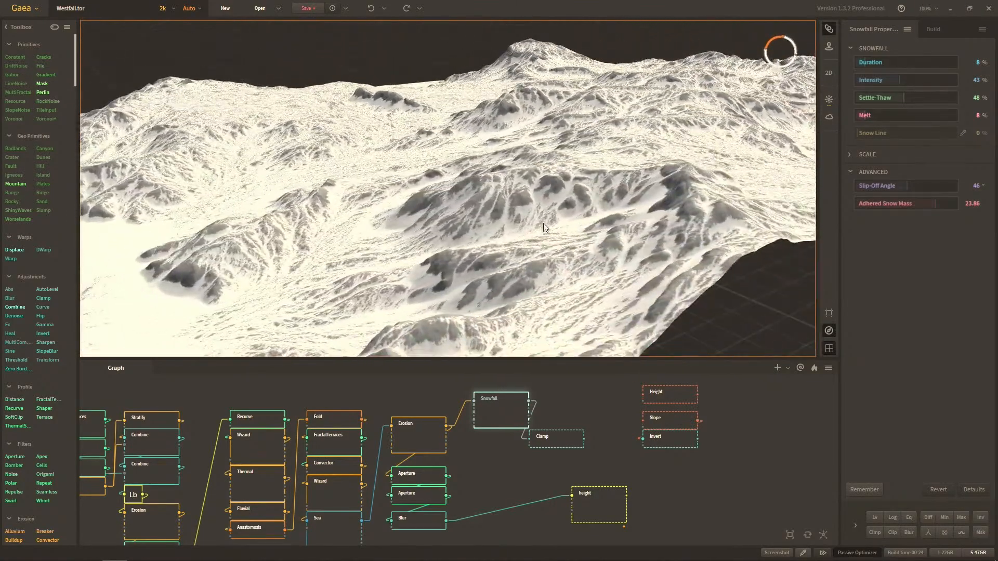
scroll(544, 223, "up", 6)
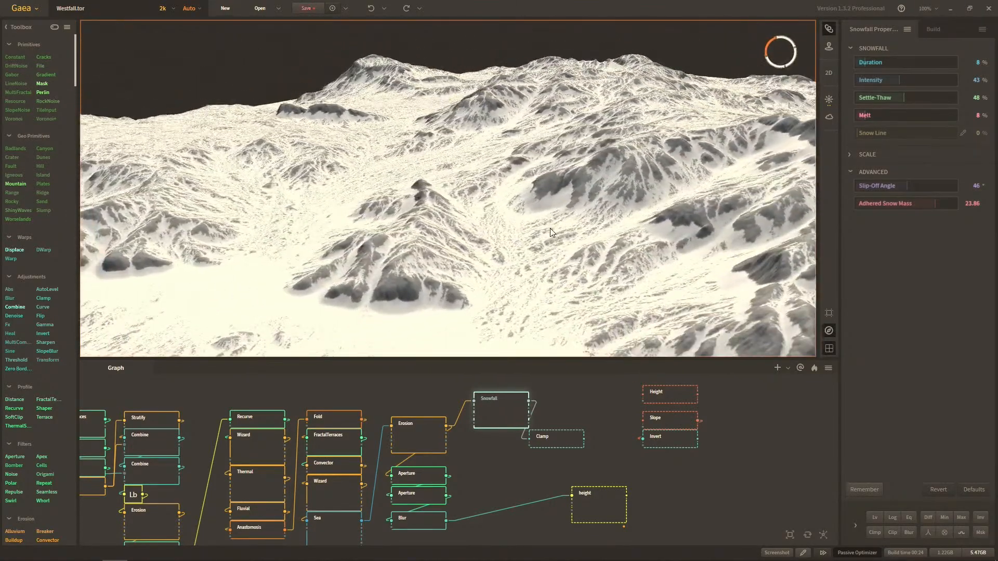
scroll(457, 206, "down", 5)
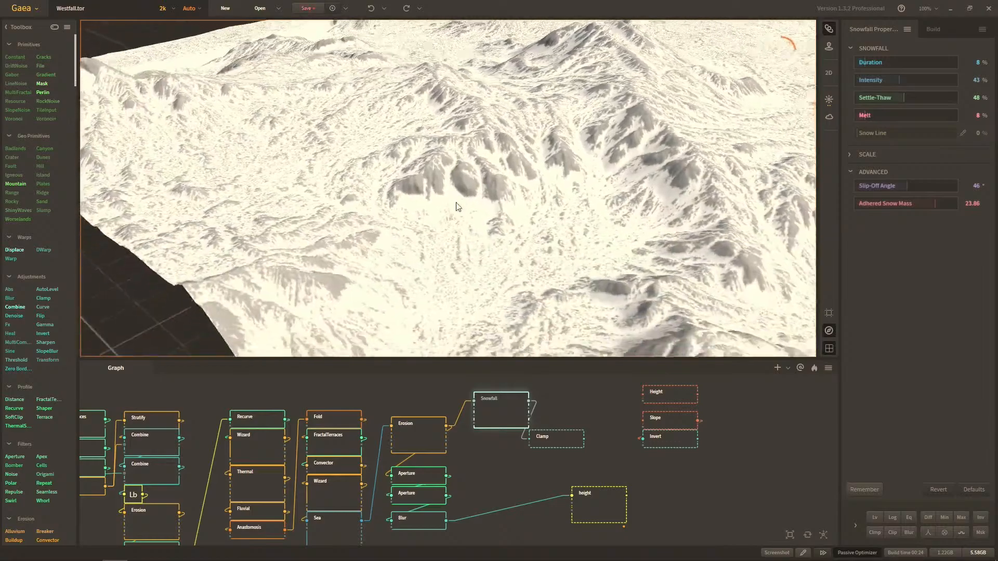
scroll(515, 214, "up", 4)
scroll(515, 215, "down", 2)
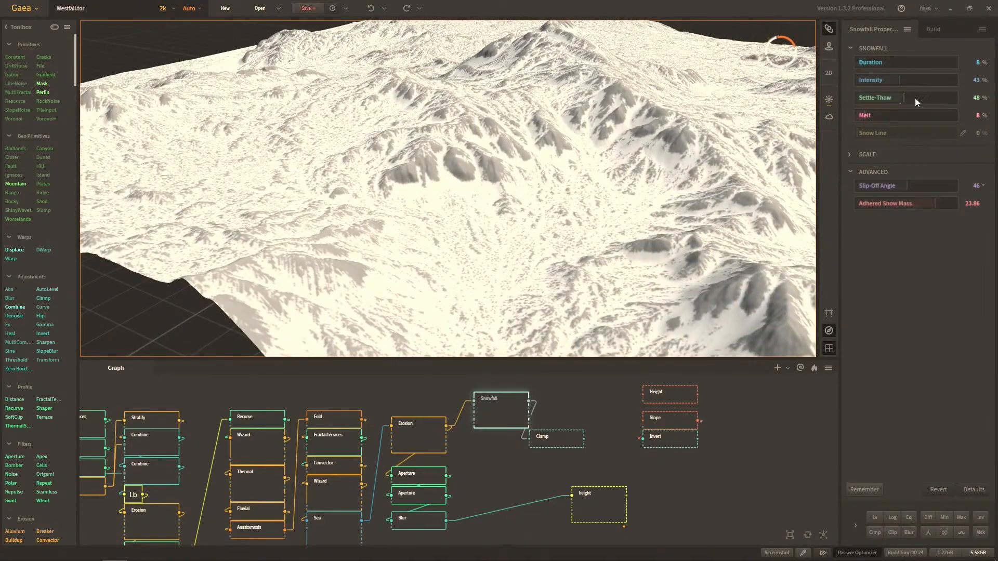
Step: Try the Snowfall node's Settle-Thaw at 47% and return it to 48%, checking the slopes
left_click_drag(915, 98, 911, 99)
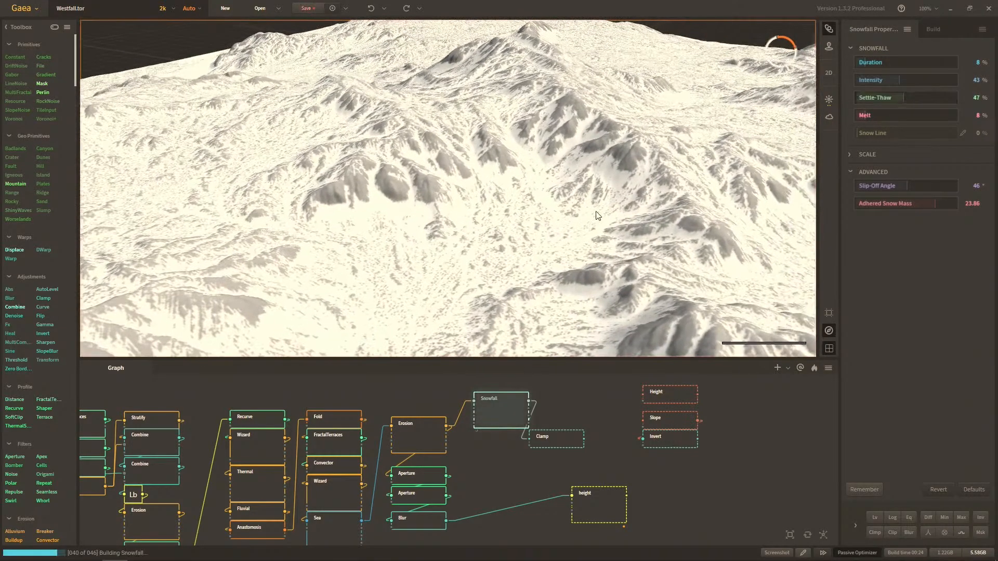
scroll(598, 215, "up", 2)
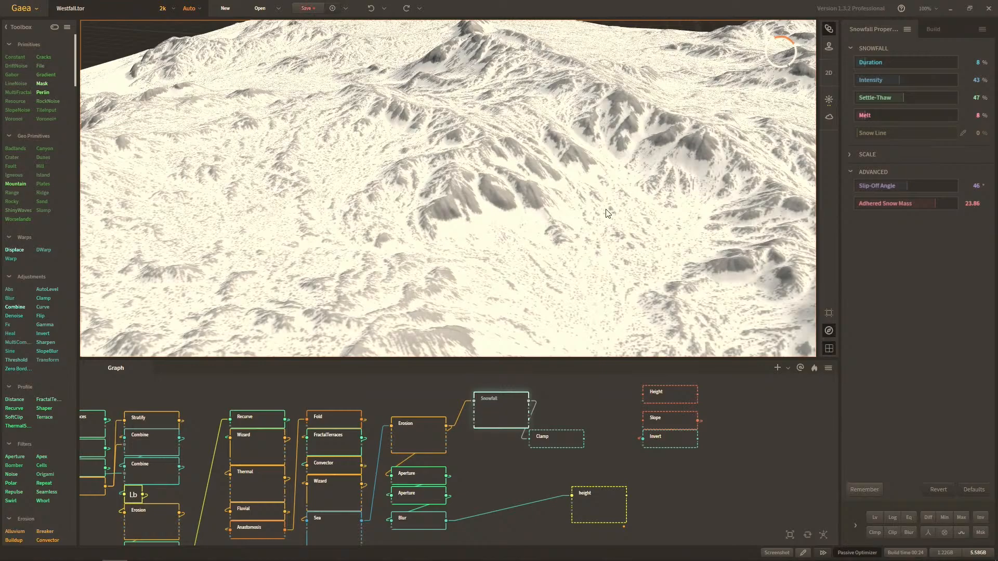
left_click(930, 97)
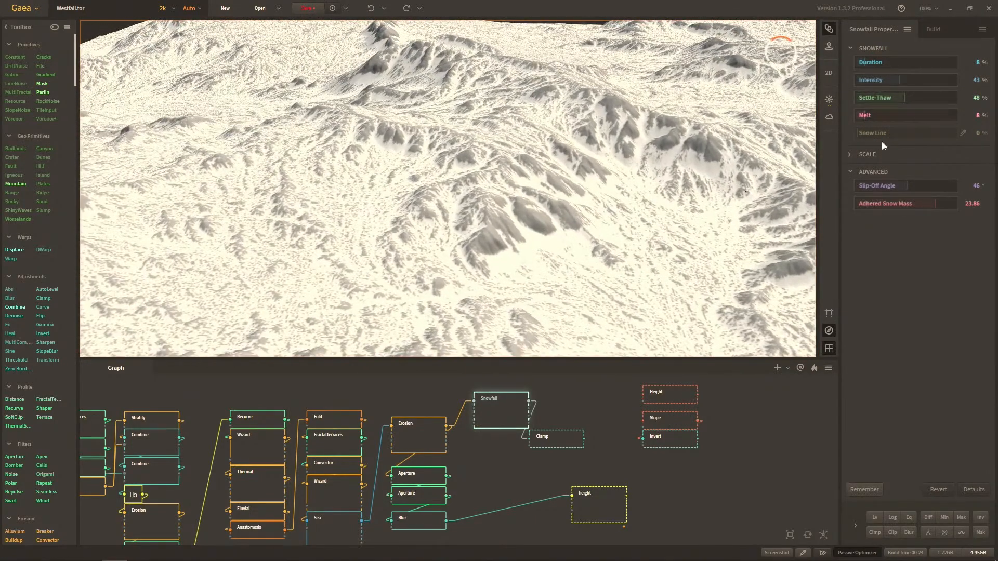
left_click_drag(569, 229, 582, 251)
Step: Compare the low hills near the terrain edge close up between the Clamp and Erosion node outputs
left_click(565, 434)
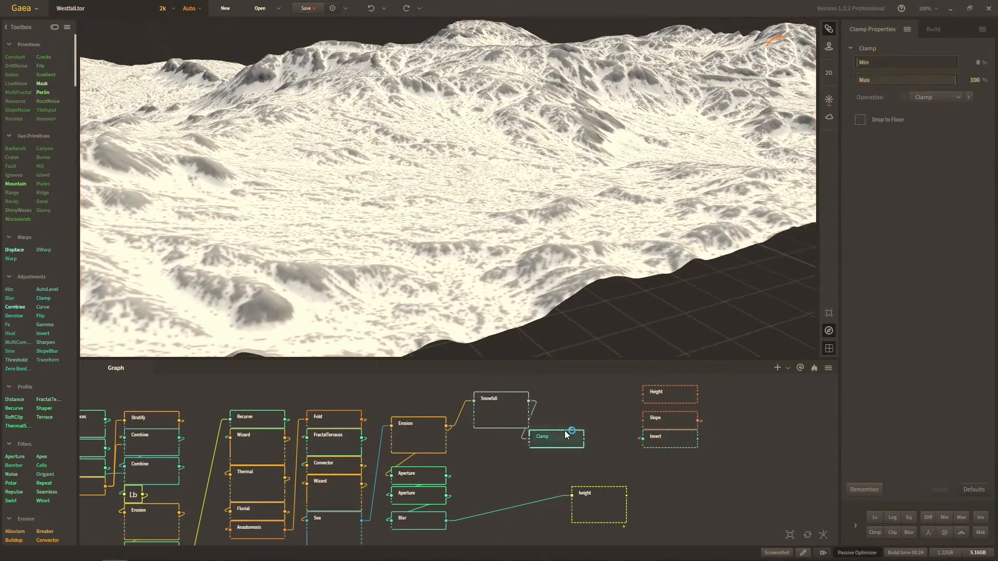
scroll(526, 294, "up", 5)
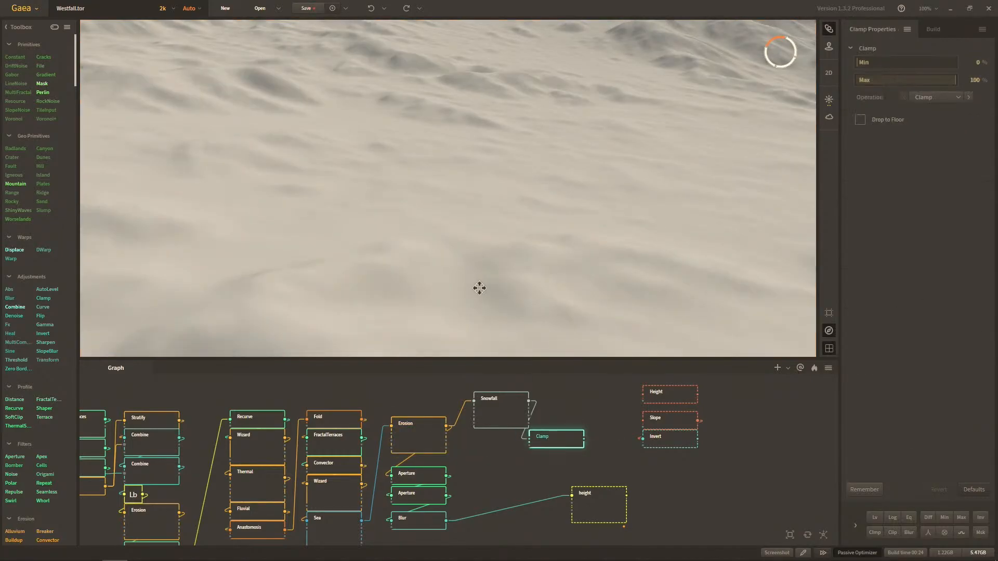
left_click(436, 438)
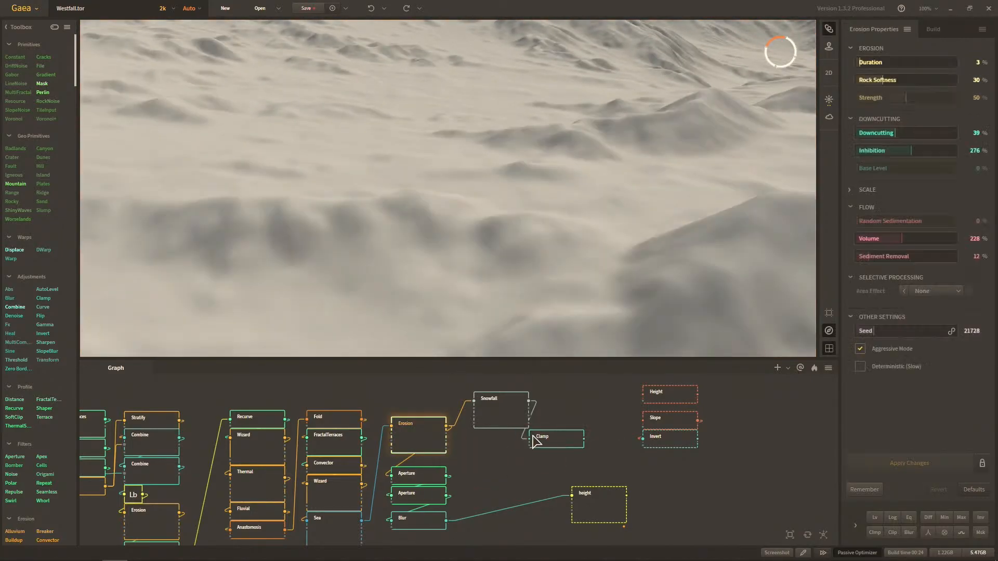
left_click(539, 440)
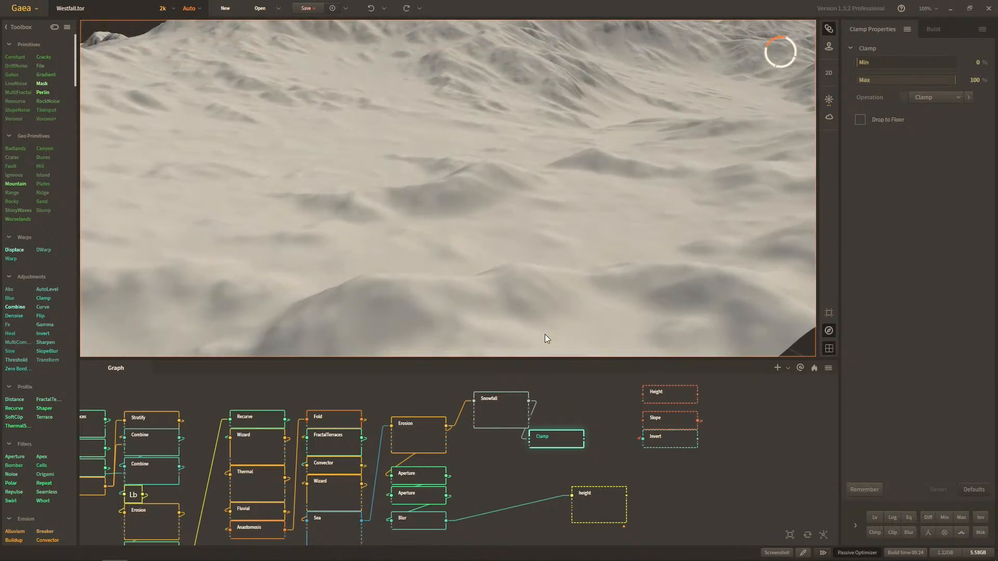
left_click(430, 438)
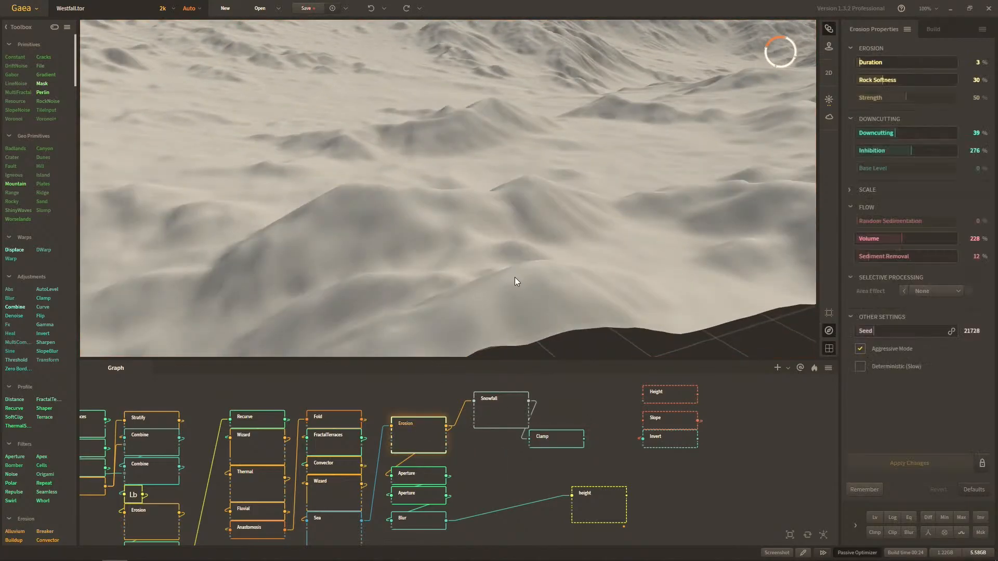
left_click_drag(546, 272, 545, 275)
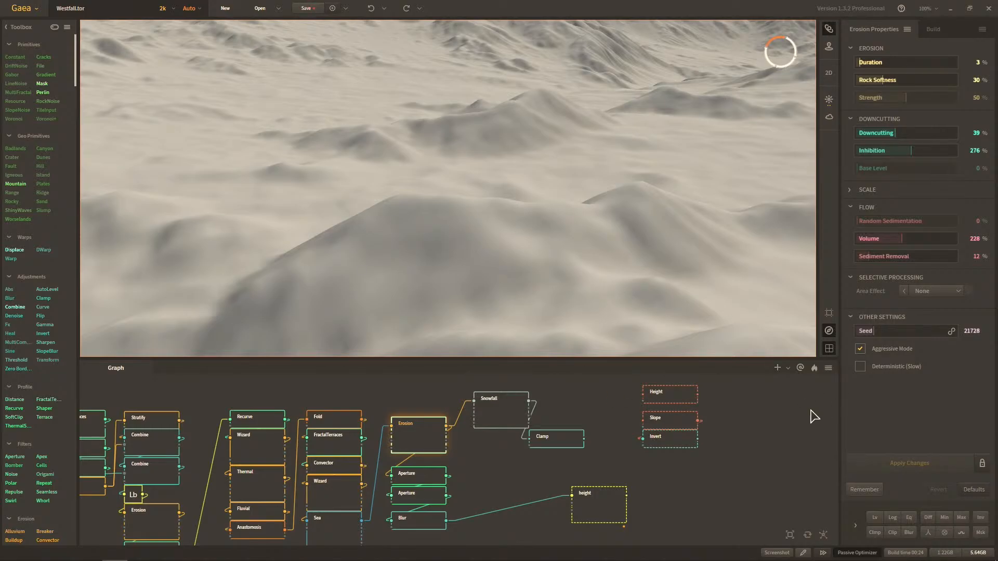
Step: Examine the foreground hills in the Clamp, Snowfall and Erosion outputs, alternating between Clamp and Erosion to judge the snow's smoothing
left_click(556, 438)
left_click(515, 420)
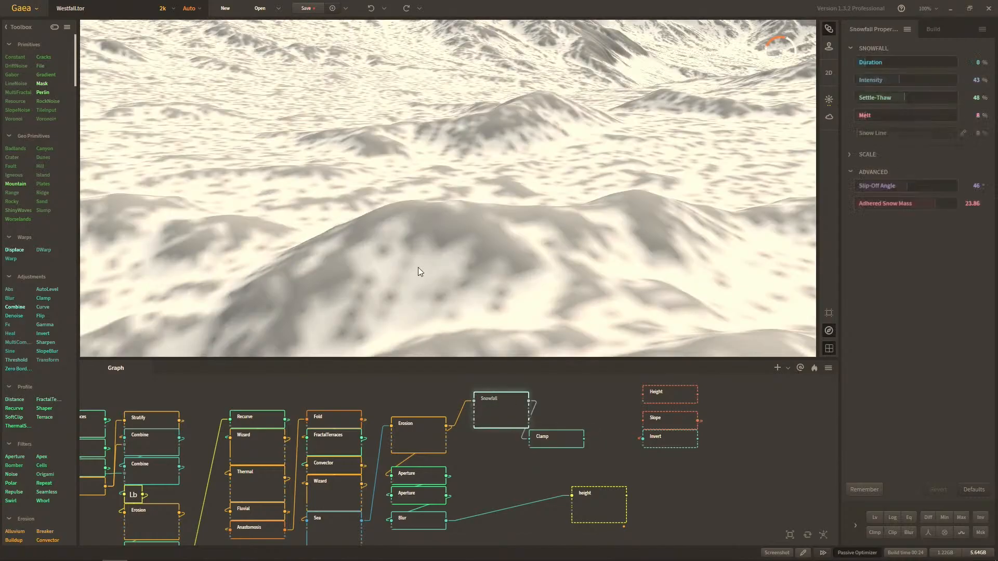
left_click(430, 440)
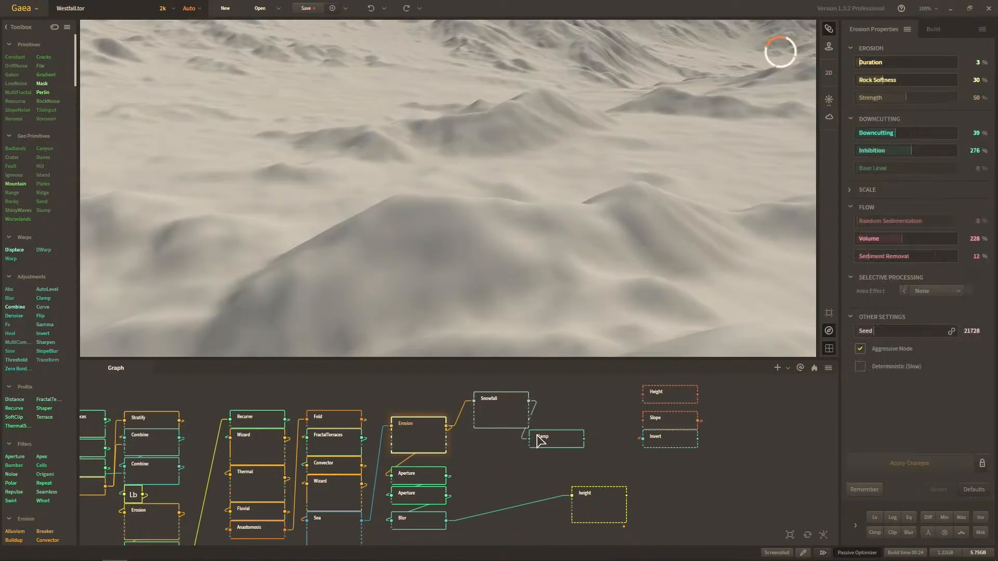
left_click(544, 442)
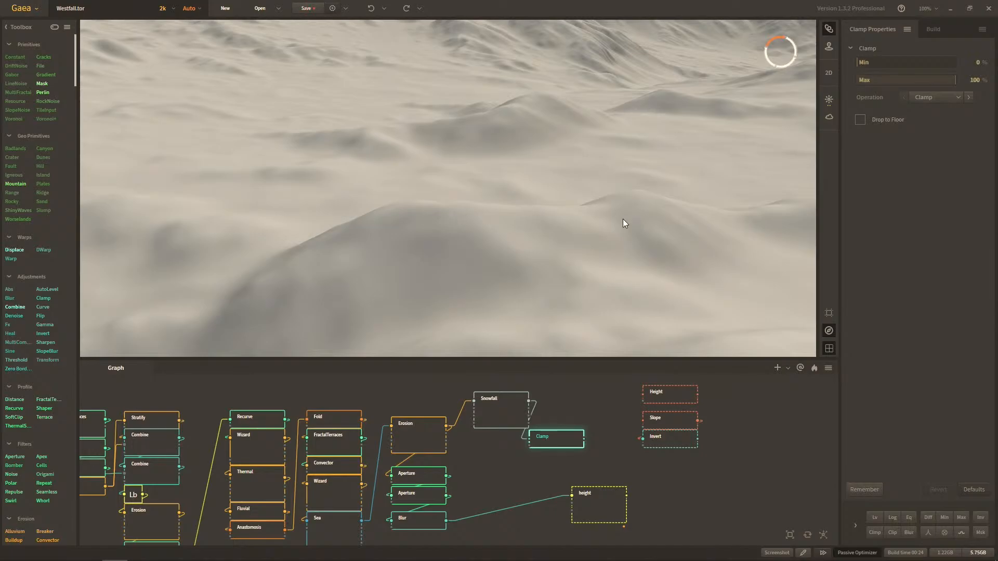
left_click(434, 428)
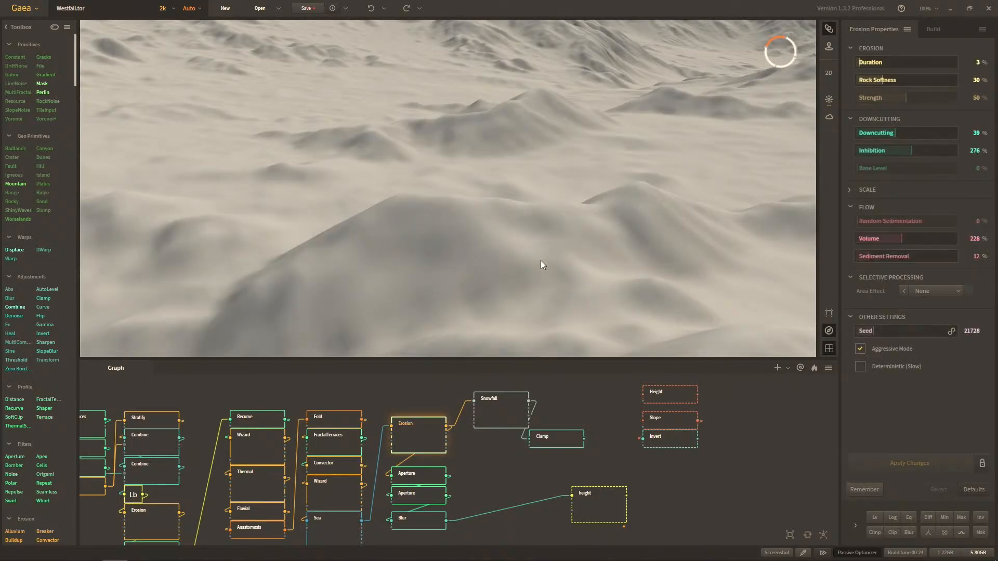
left_click(566, 440)
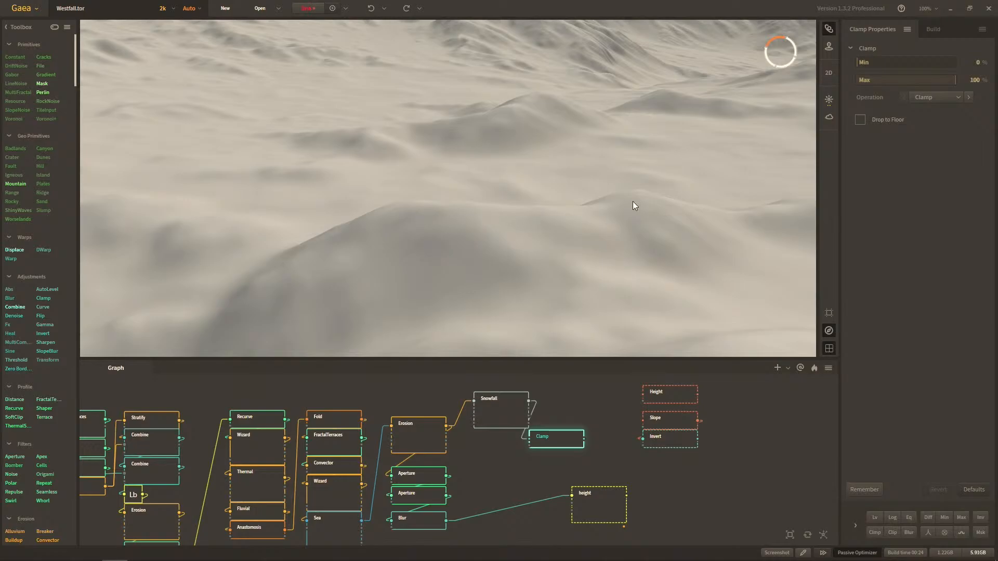
left_click(432, 425)
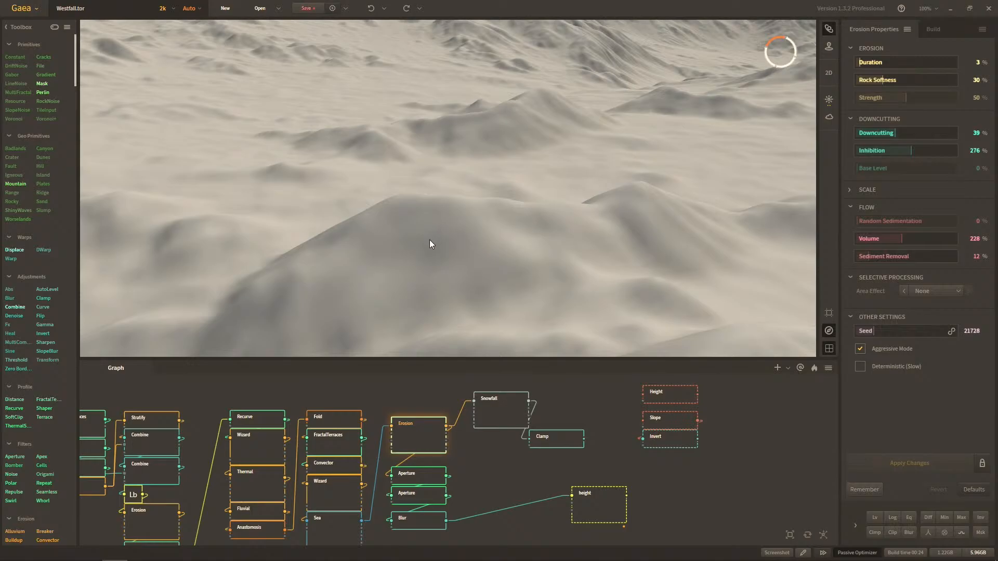
left_click(553, 437)
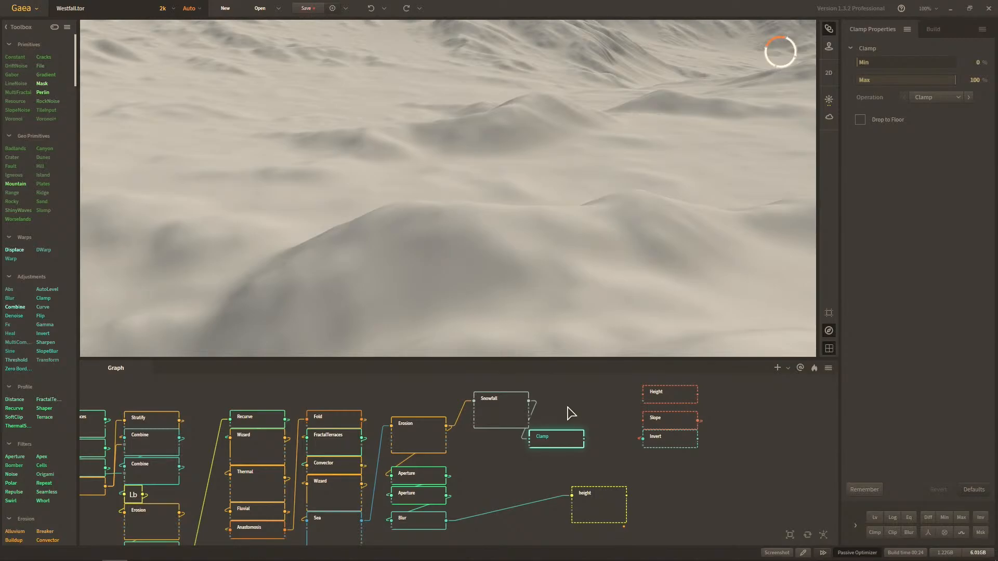
left_click(495, 420)
left_click(567, 439)
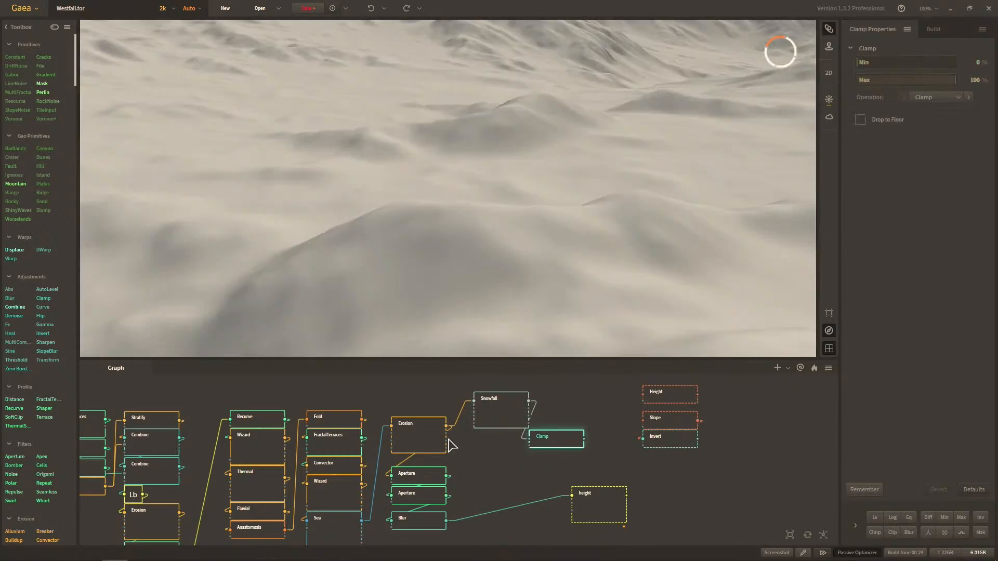
left_click(421, 438)
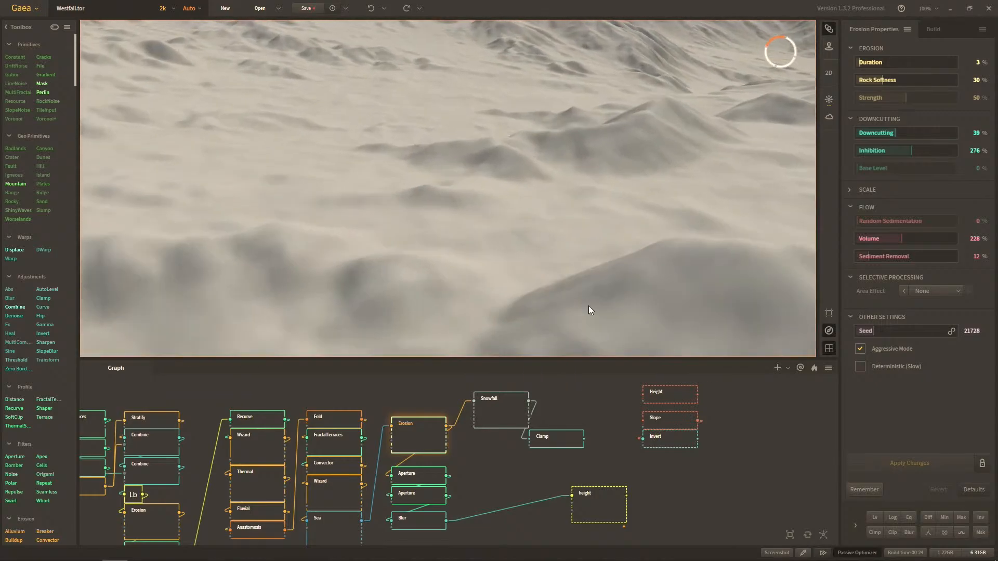
left_click(557, 444)
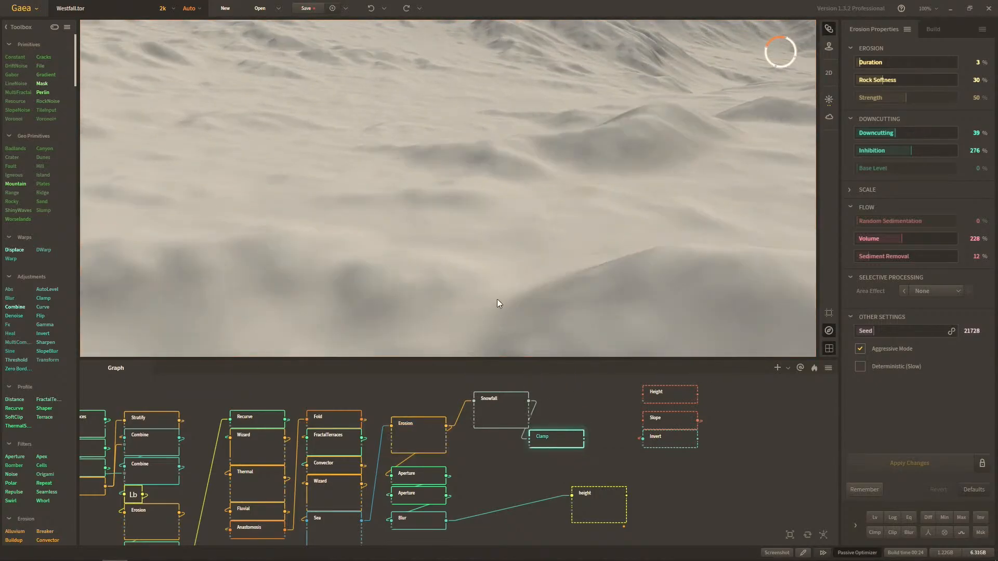
left_click(434, 439)
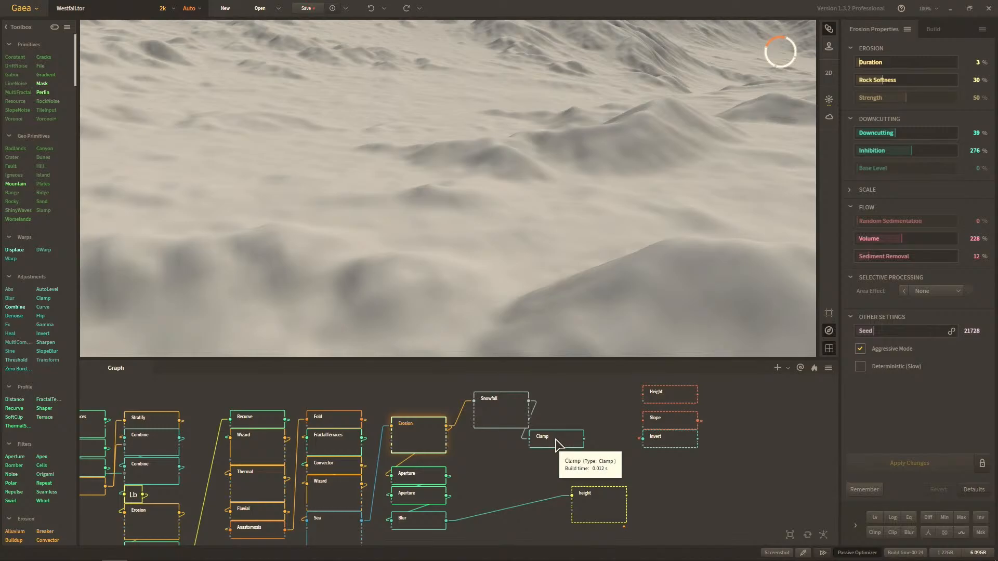
Step: Compare the Clamp and Erosion outputs across the mountain range from a higher viewpoint
left_click(558, 444)
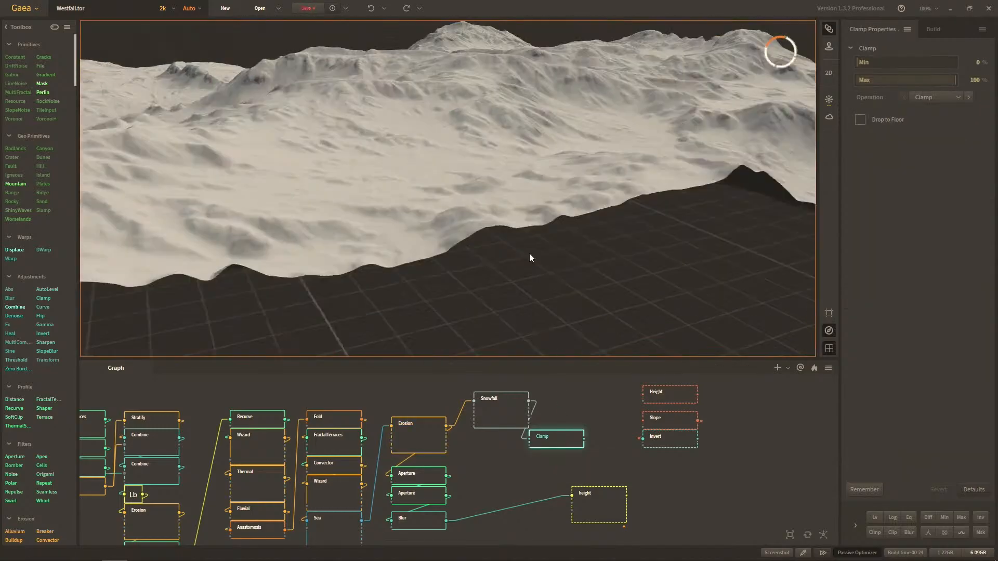
left_click_drag(530, 254, 501, 205)
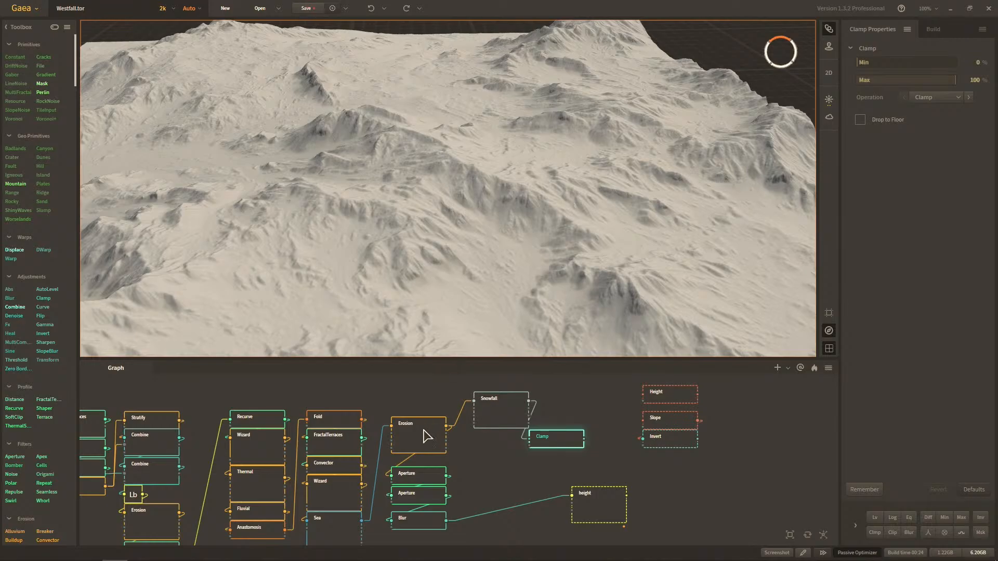
left_click(425, 434)
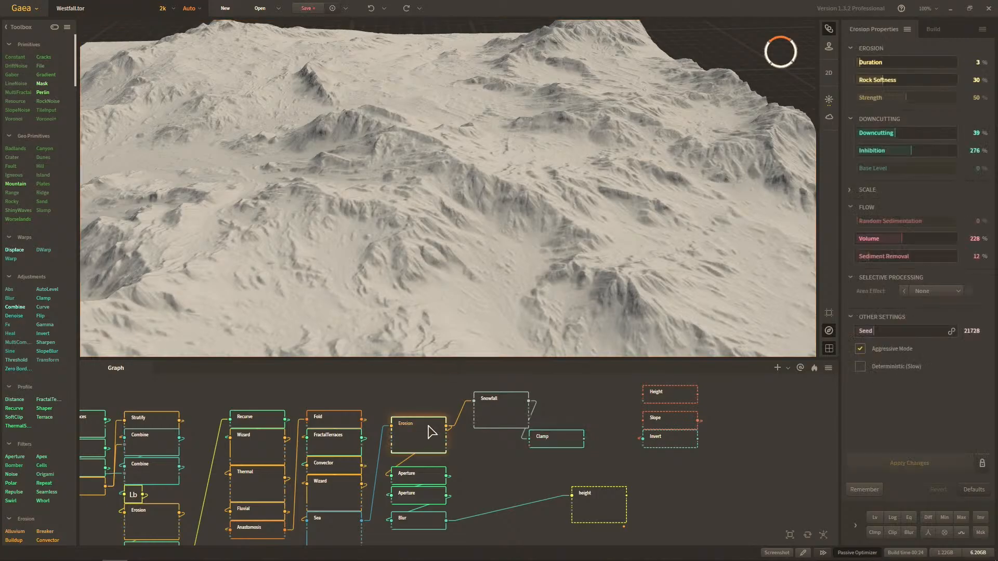
left_click(548, 442)
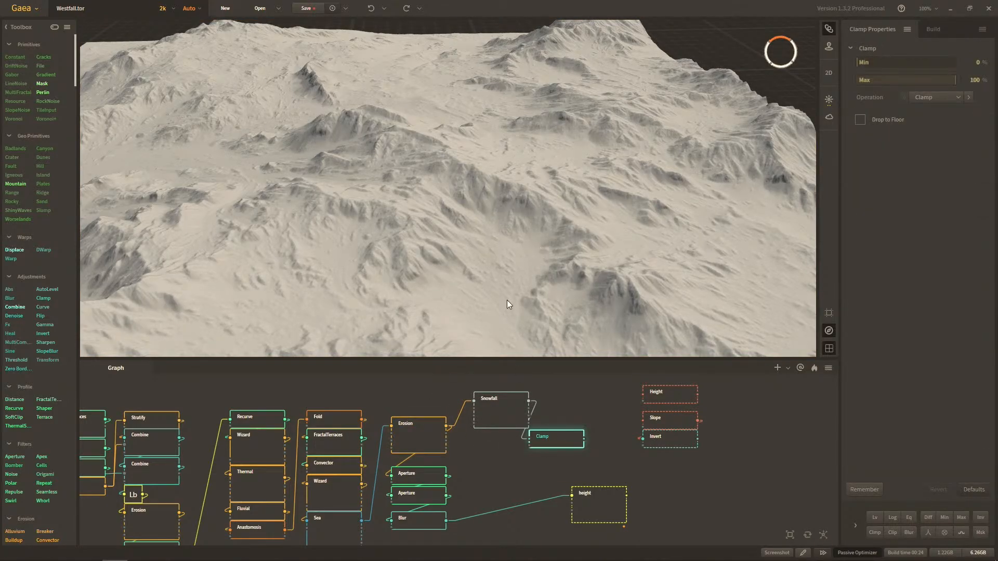
middle_click_drag(387, 414, 406, 401)
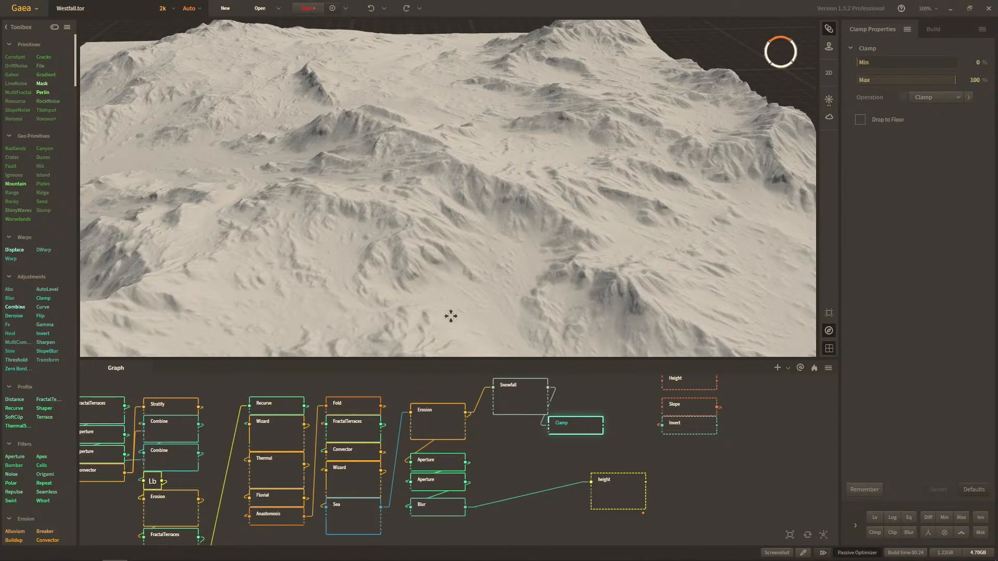
scroll(450, 316, "up", 2)
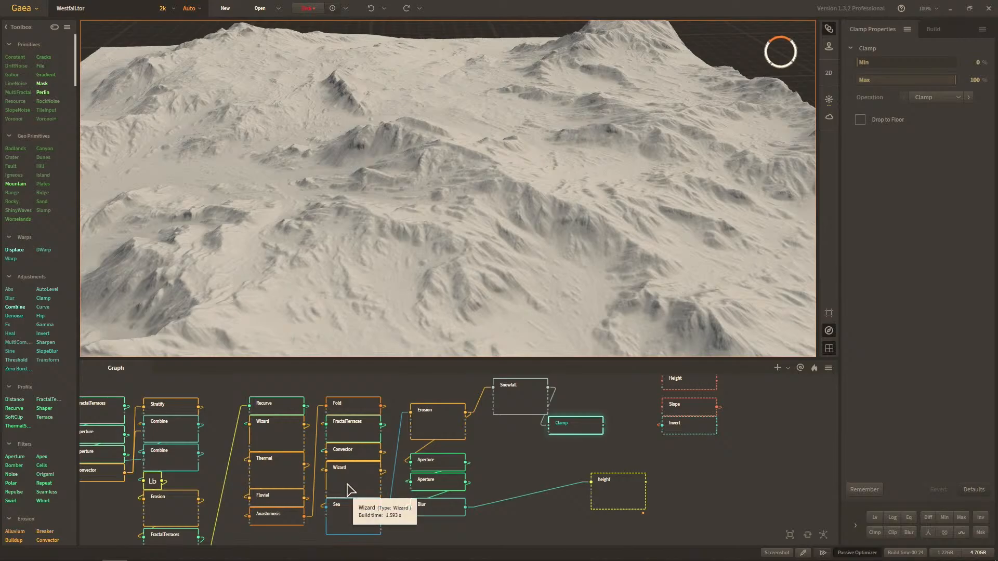
Step: Compare the Anastomosis, Erosion and Clamp outputs over the mountains, ending on the Clamp result
left_click(277, 513)
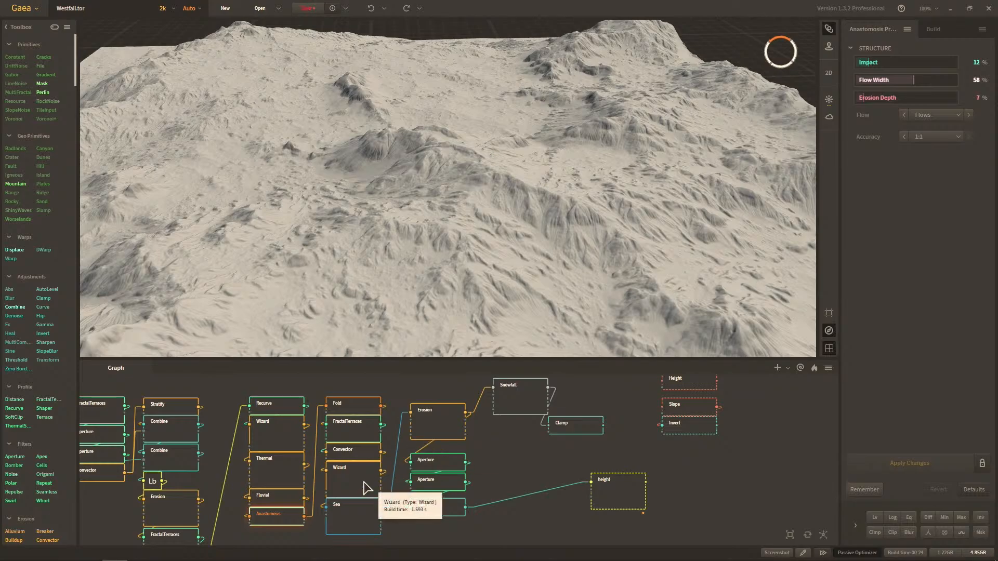
left_click(432, 430)
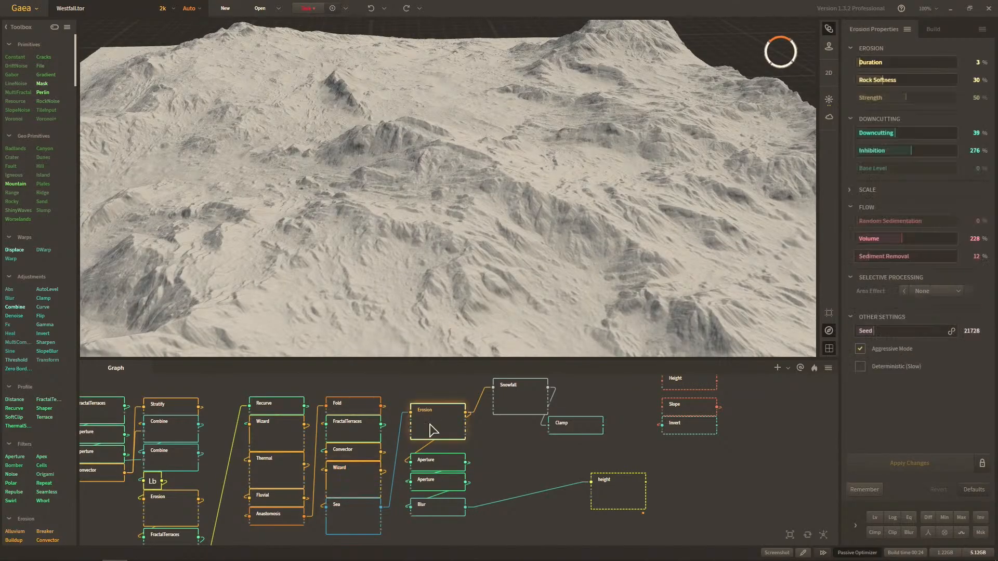
left_click(581, 432)
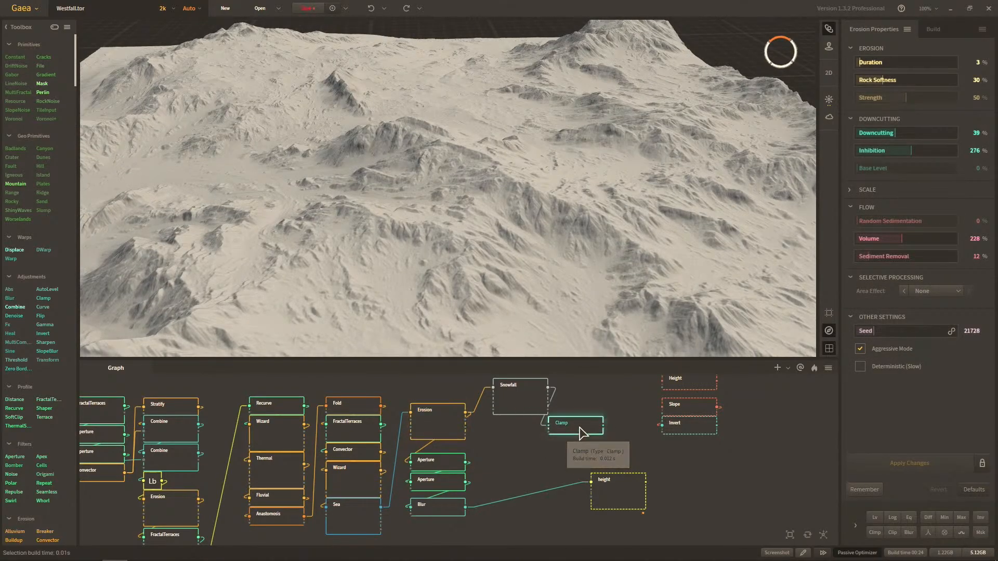
left_click_drag(377, 306, 438, 241)
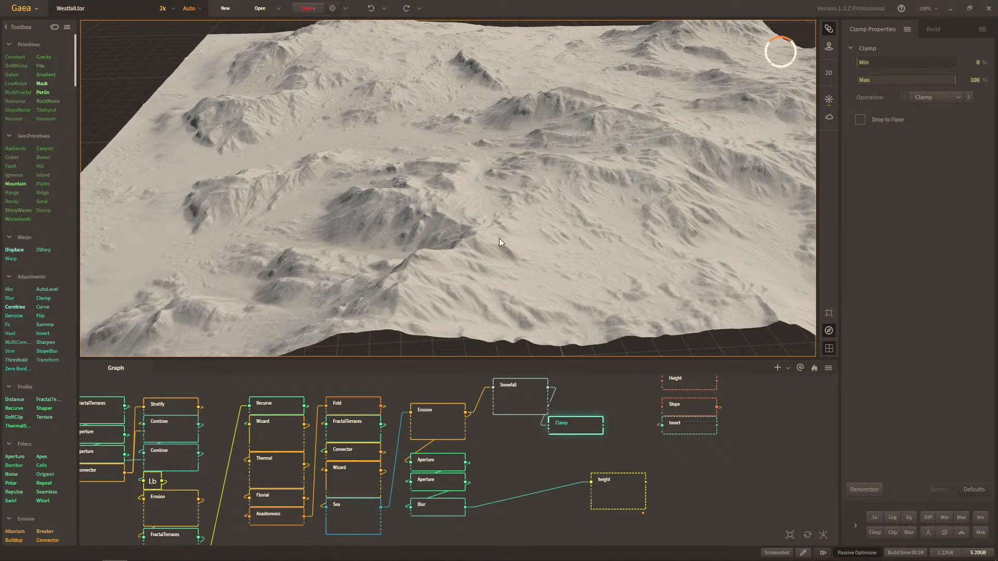
Step: Examine the valley and its rocky slopes close up, alternating between the Clamp and Erosion outputs
scroll(494, 238, "up", 6)
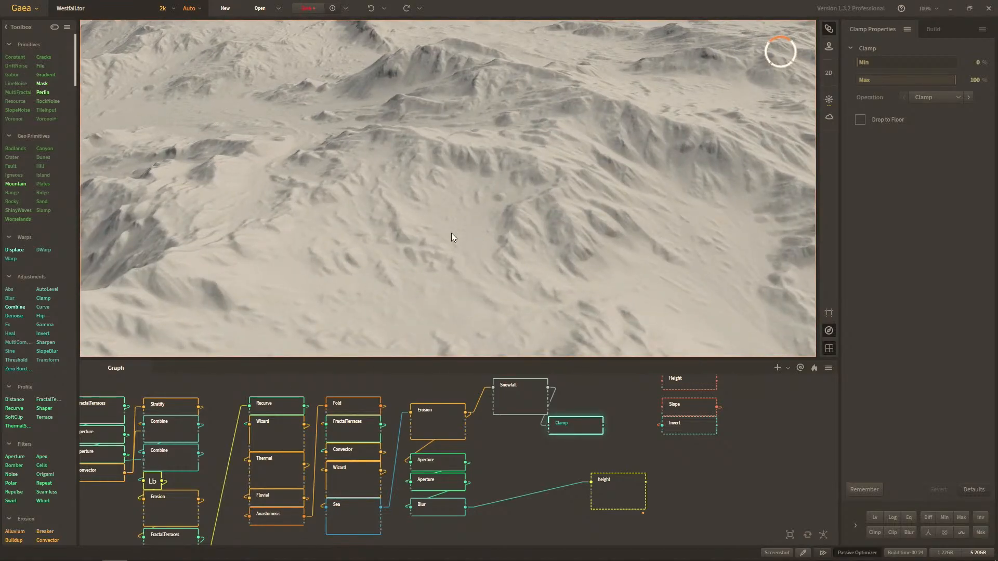
left_click_drag(452, 238, 469, 213)
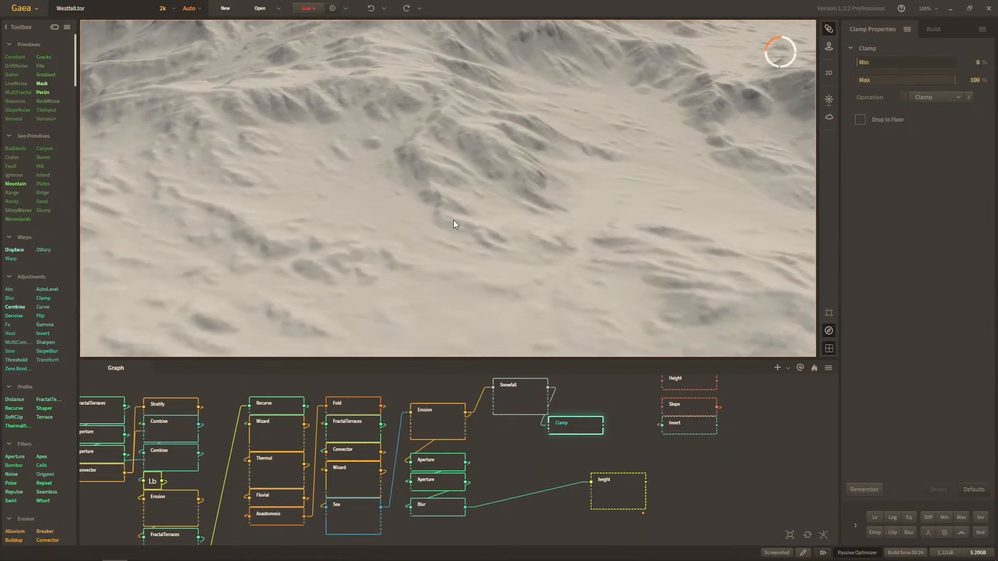
left_click(439, 424)
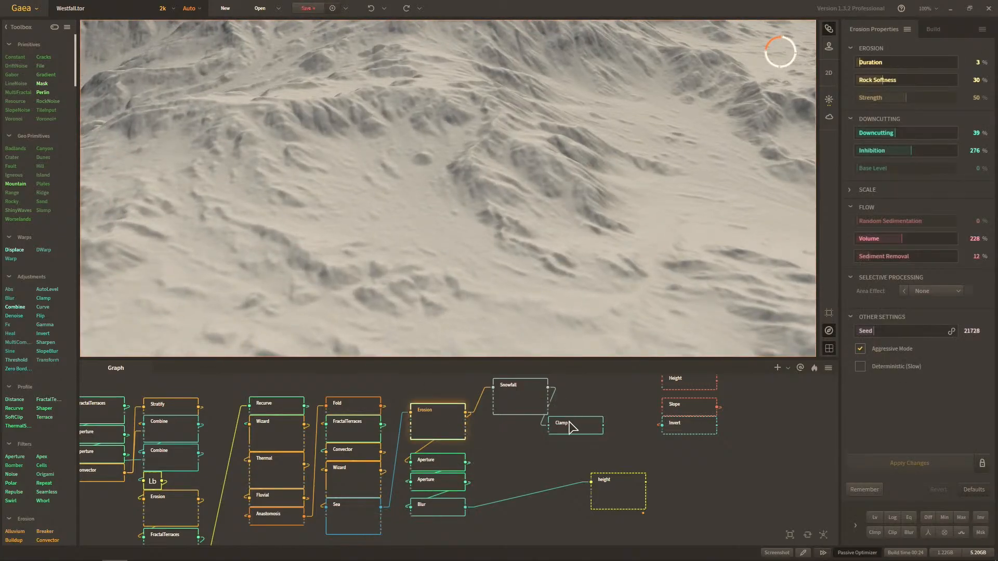
left_click(572, 423)
left_click(442, 438)
left_click(564, 427)
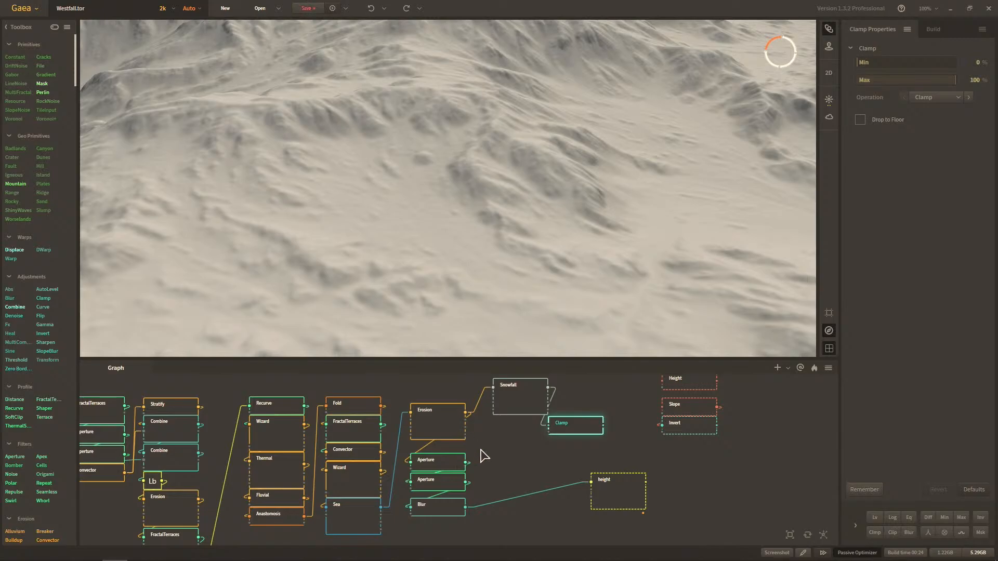
Step: Align the Clamp node directly beneath Snowfall, duplicate both nodes, and place the copies below them, moving the height node out of the way
left_click_drag(562, 425, 506, 425)
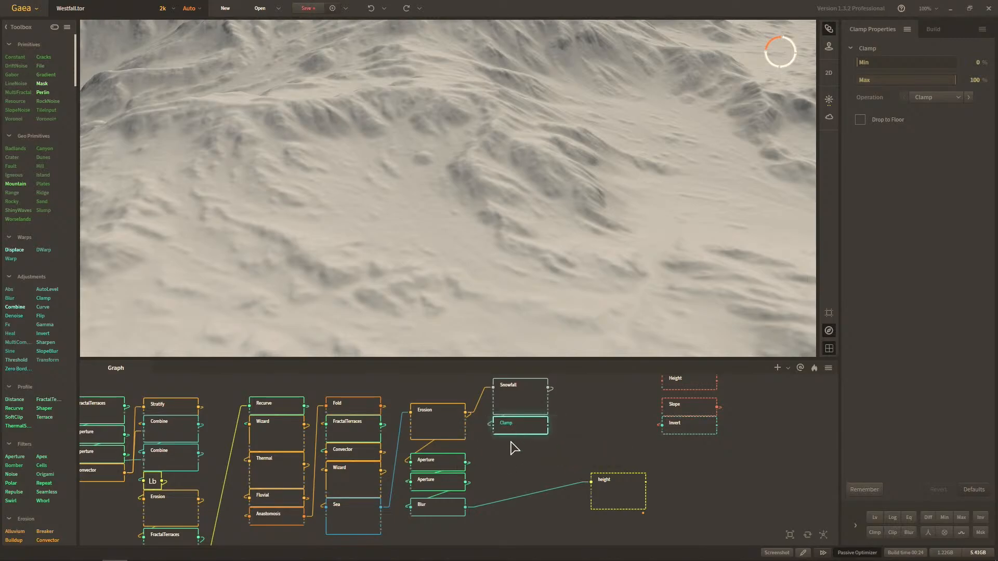
left_click(510, 445)
key("ctrl+d")
left_click_drag(618, 487, 613, 495)
left_click_drag(608, 533, 609, 542)
left_click_drag(604, 412, 524, 496)
left_click_drag(565, 455, 528, 493)
left_click(585, 488)
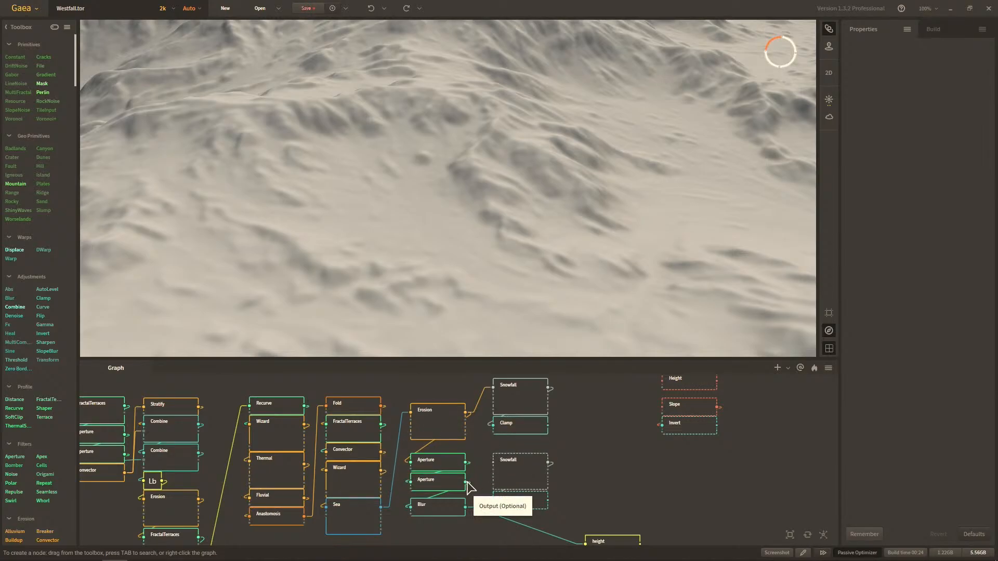
Step: Connect the lower Aperture node's output to the duplicated Snowfall and compare its Clamp result with the original Clamp
left_click_drag(468, 483, 493, 462)
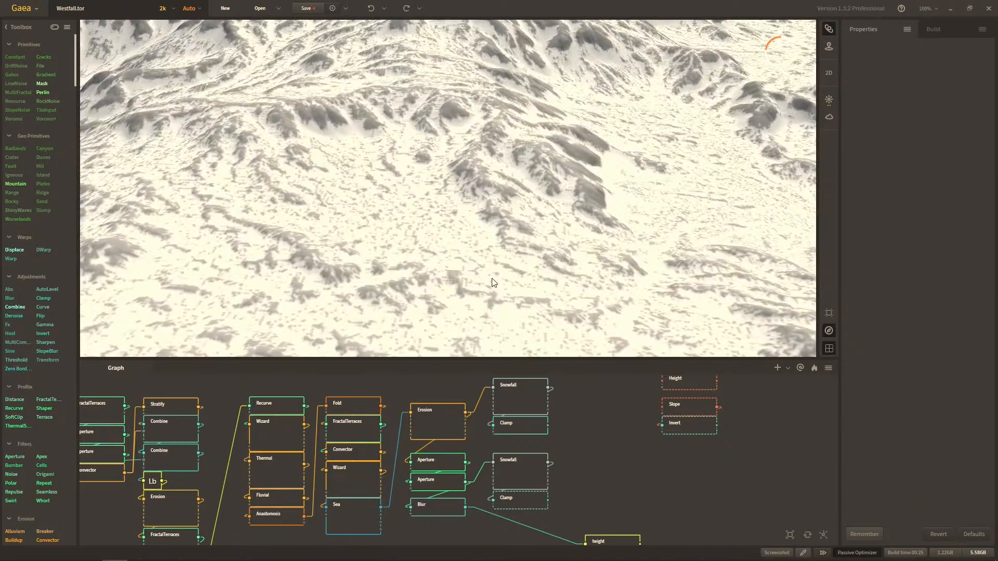
left_click(517, 504)
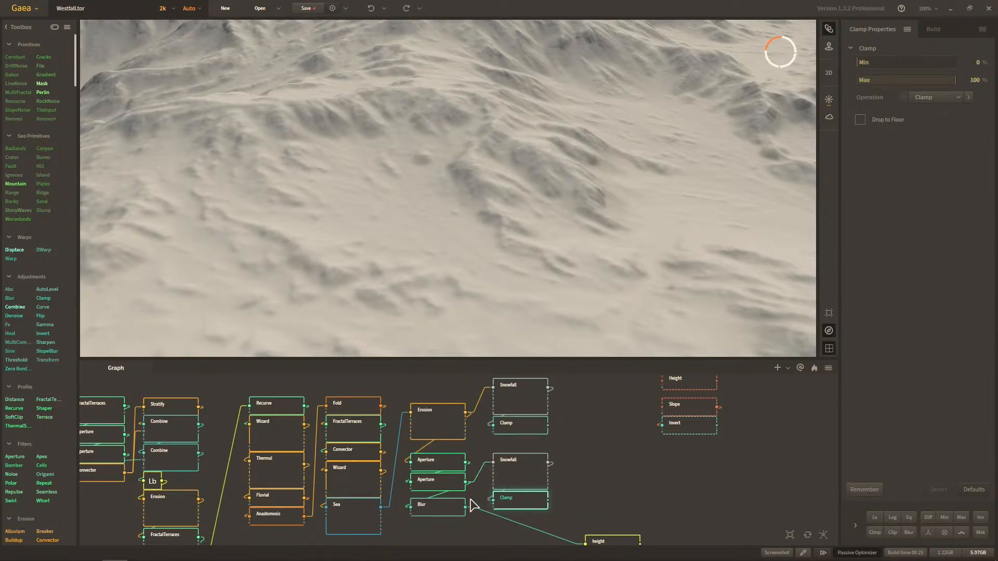
left_click(526, 432)
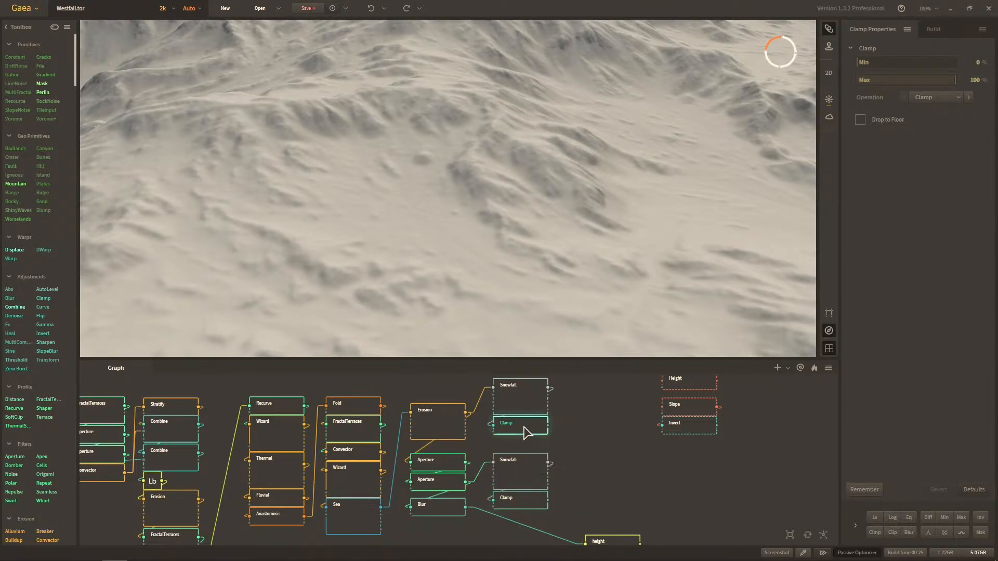
left_click(523, 494)
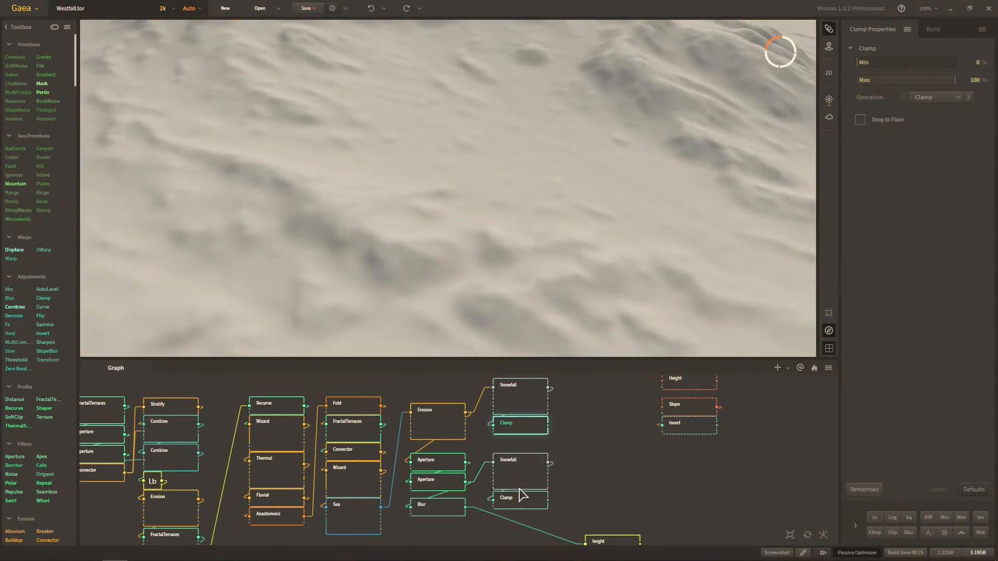
Step: Compare the Erosion-based and Aperture-based Clamp outputs close up on the ridges and slopes, alternating between the two
left_click_drag(523, 298, 510, 292)
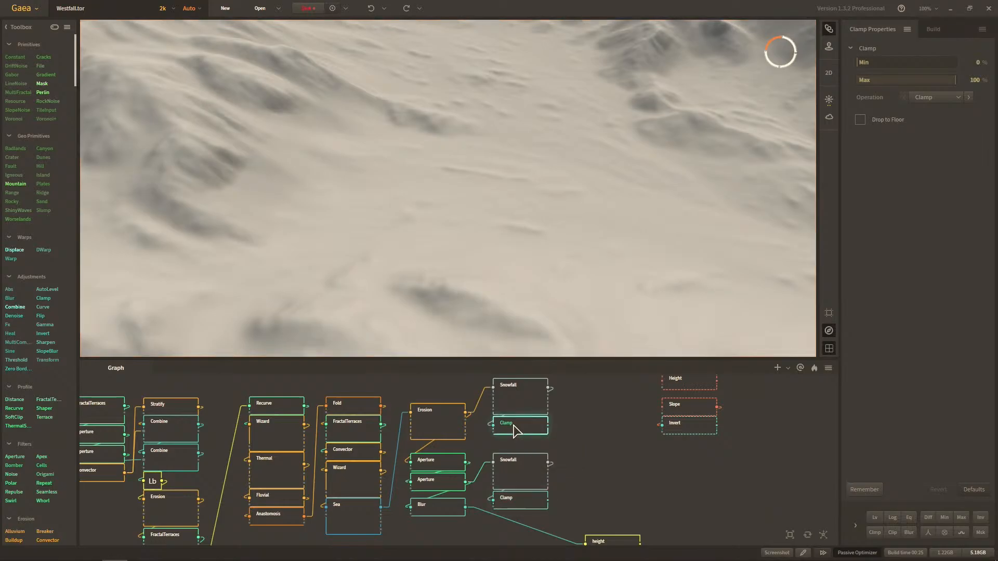
left_click_drag(385, 225, 396, 237)
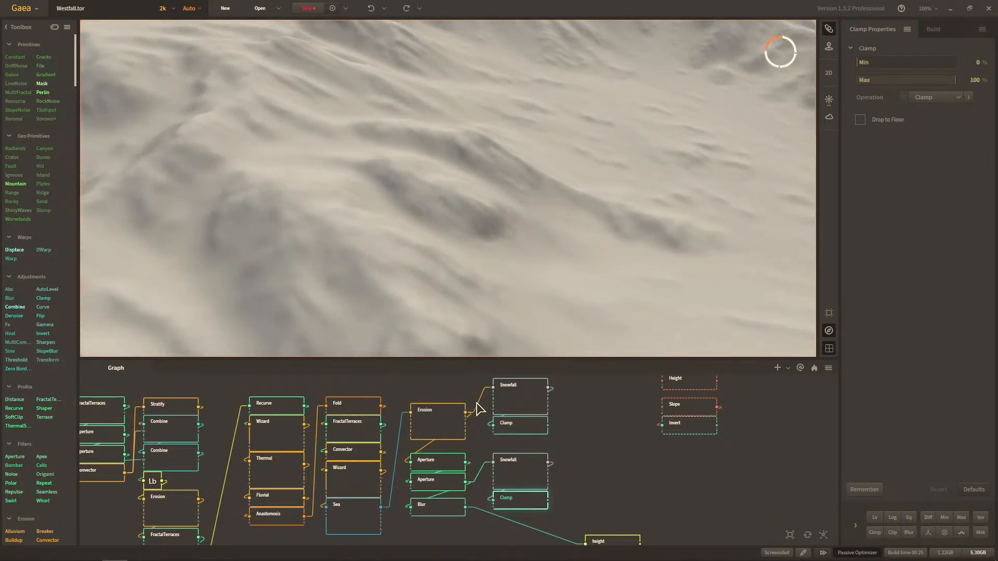
left_click(507, 422)
left_click_drag(482, 290, 348, 226)
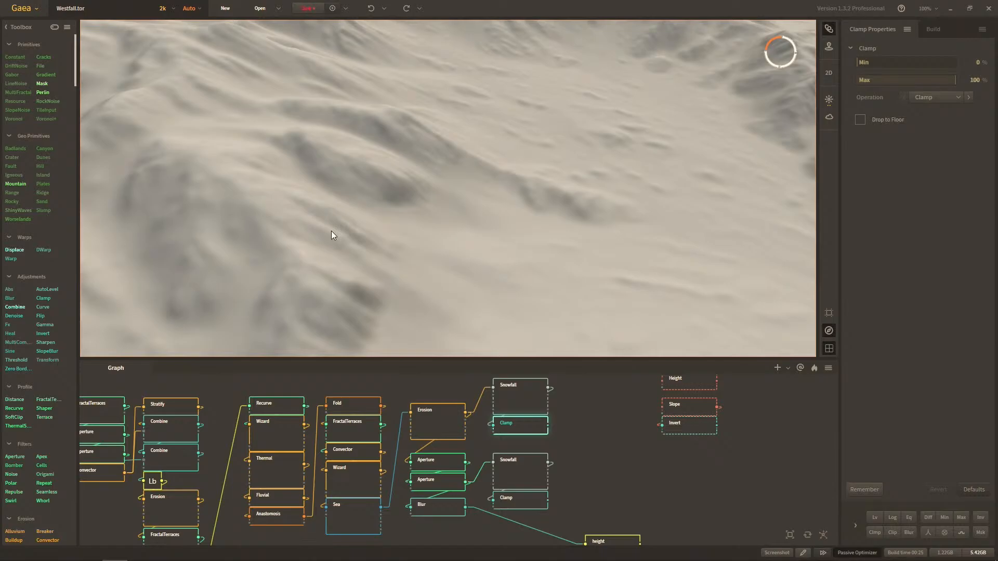
left_click(521, 501)
left_click(522, 424)
left_click(525, 502)
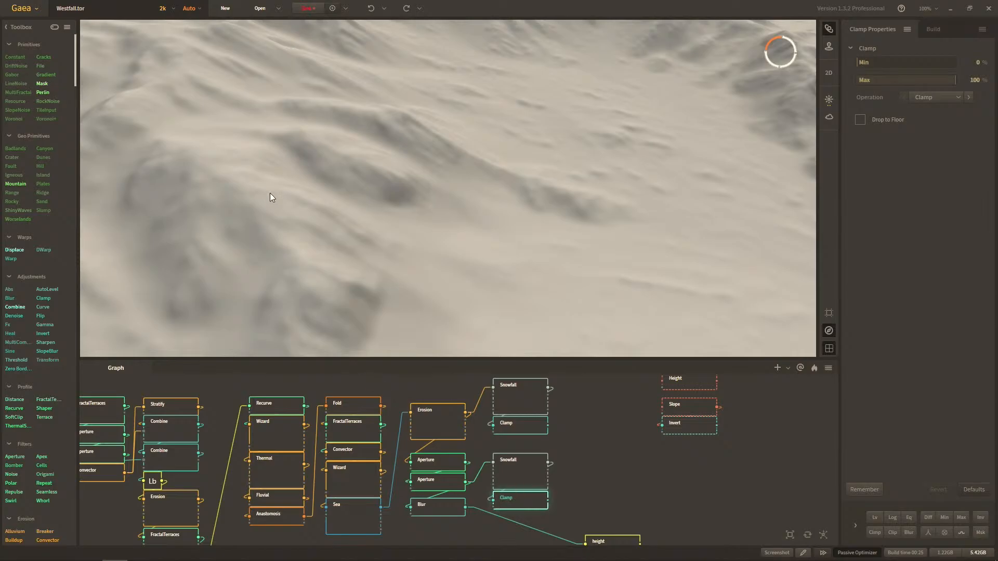
left_click(523, 431)
left_click(533, 504)
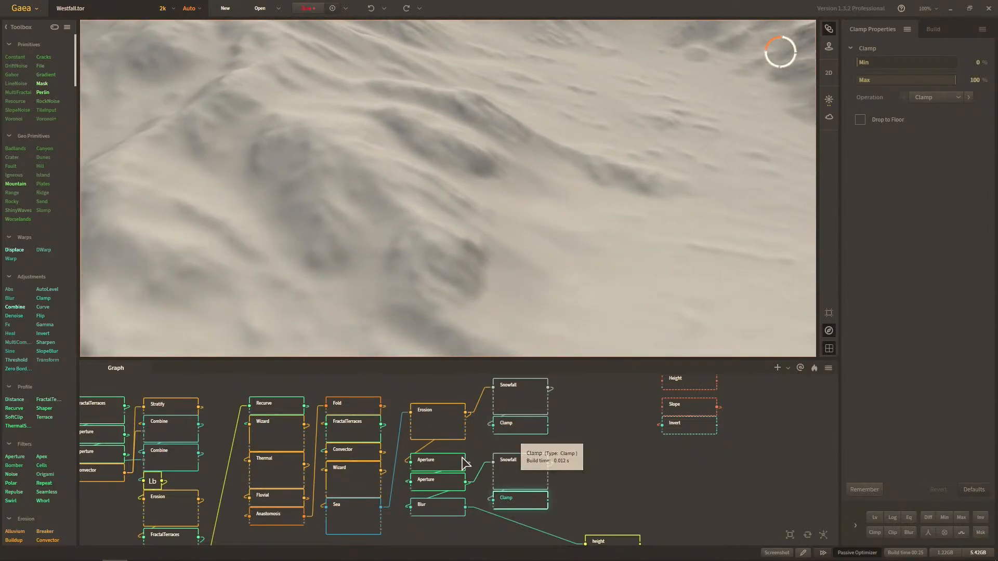
Step: Compare the ridge detail in the Erosion output with the upper Clamp output, switching between them twice
left_click(444, 438)
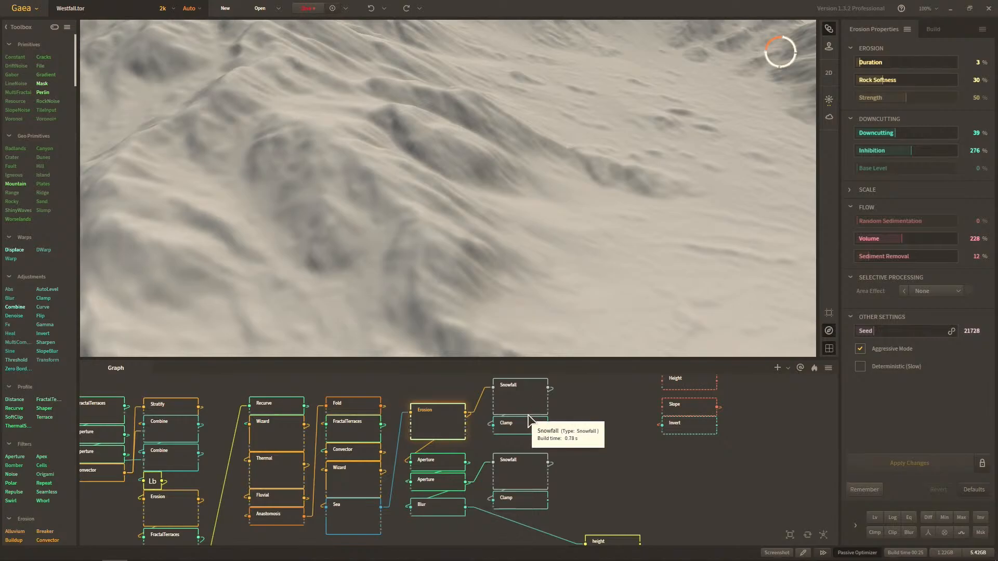
left_click(522, 432)
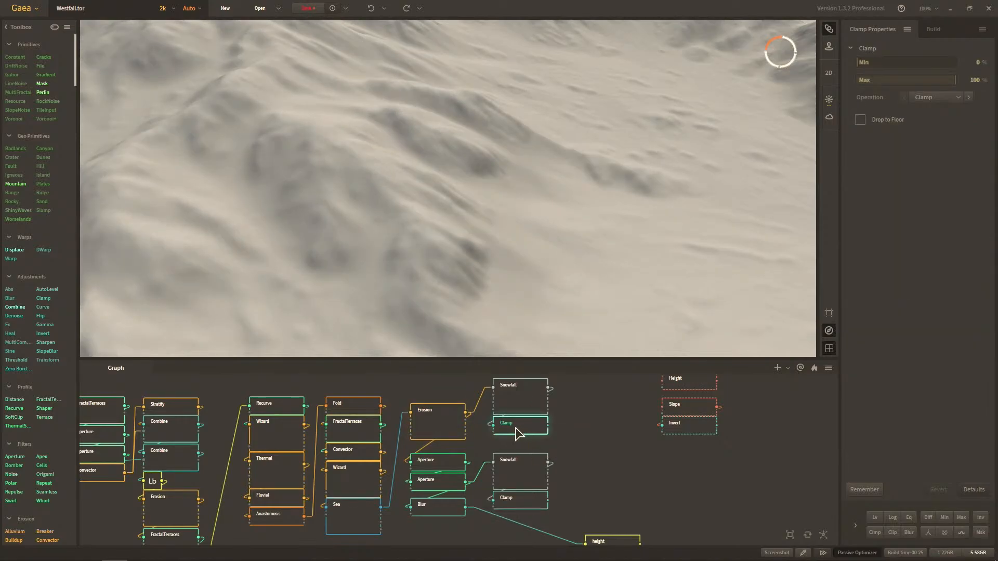
left_click(457, 438)
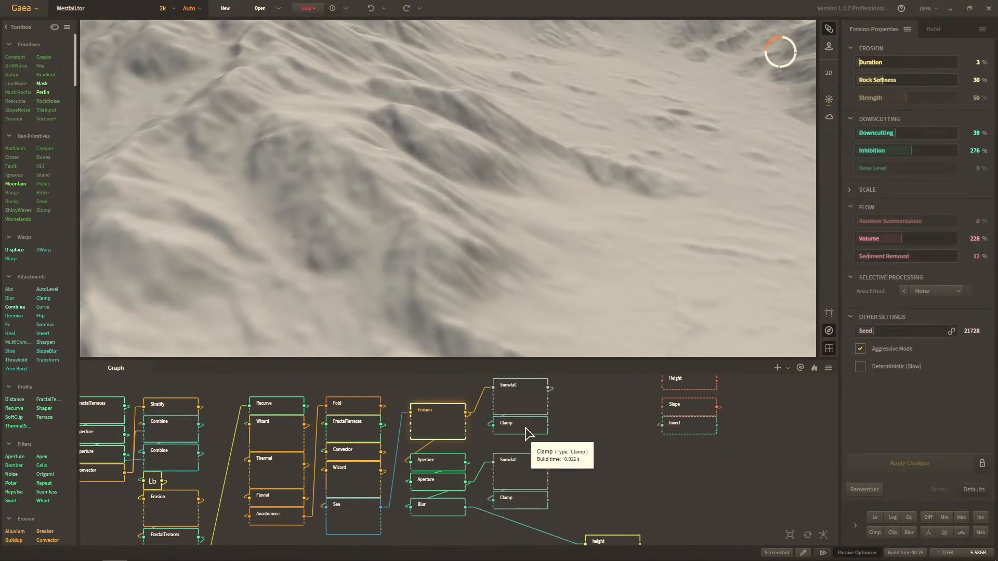
left_click(527, 434)
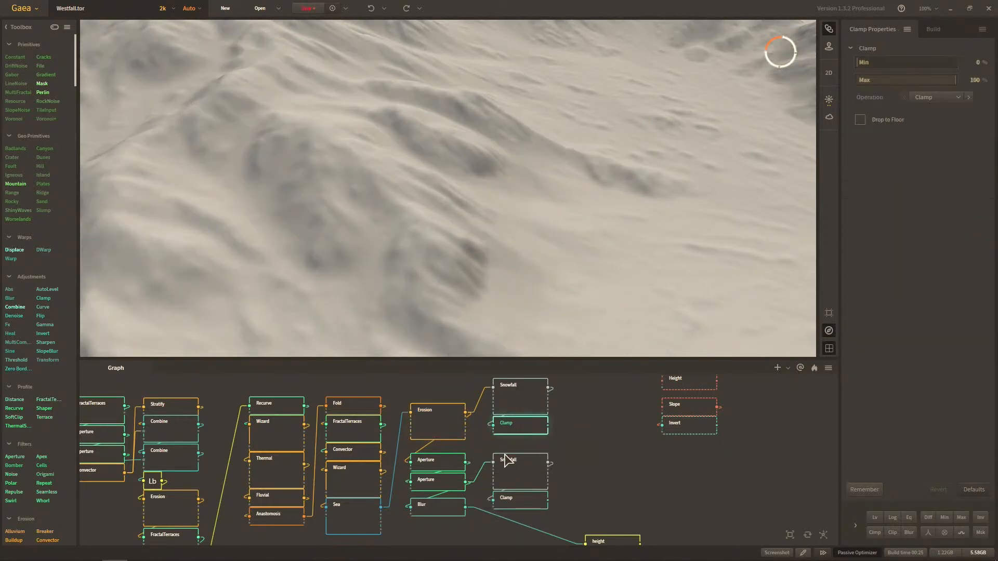
Step: Check the lower Aperture output and compare the ridge in the upper and lower Clamp results
left_click(450, 488)
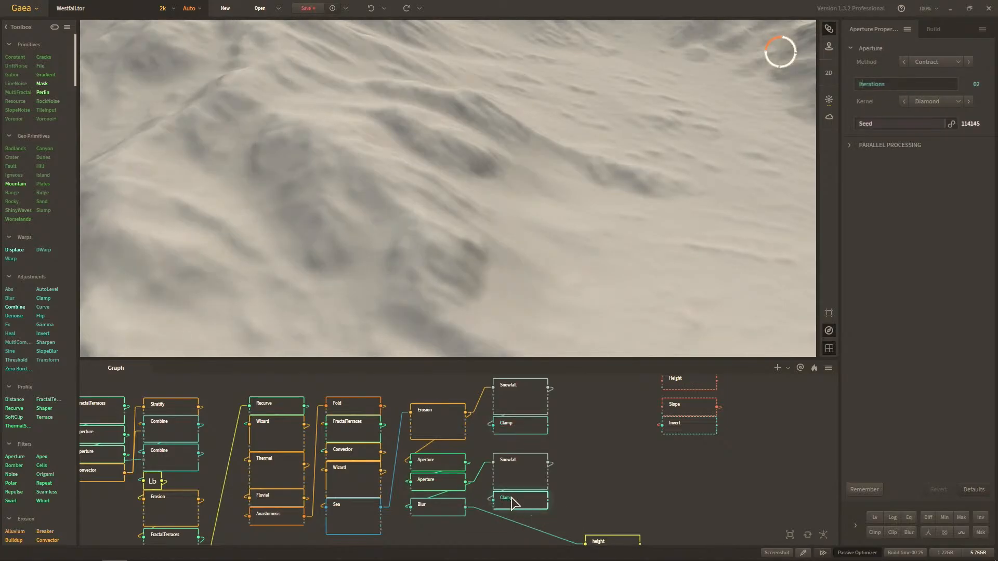
left_click(520, 431)
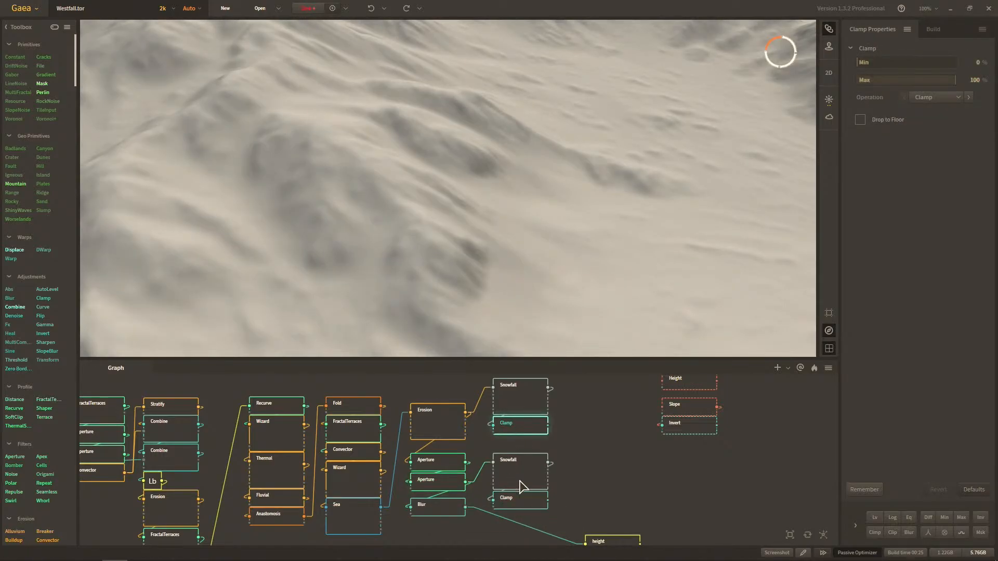
left_click(524, 502)
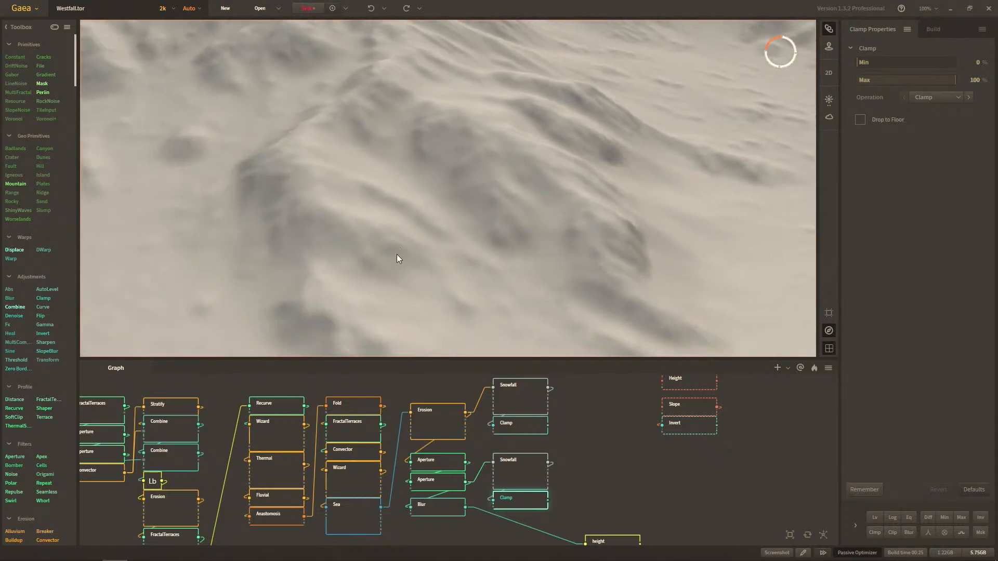
Step: Compare the mountain ridge between the Erosion output and the lower Aperture output
scroll(444, 447, "down", 2)
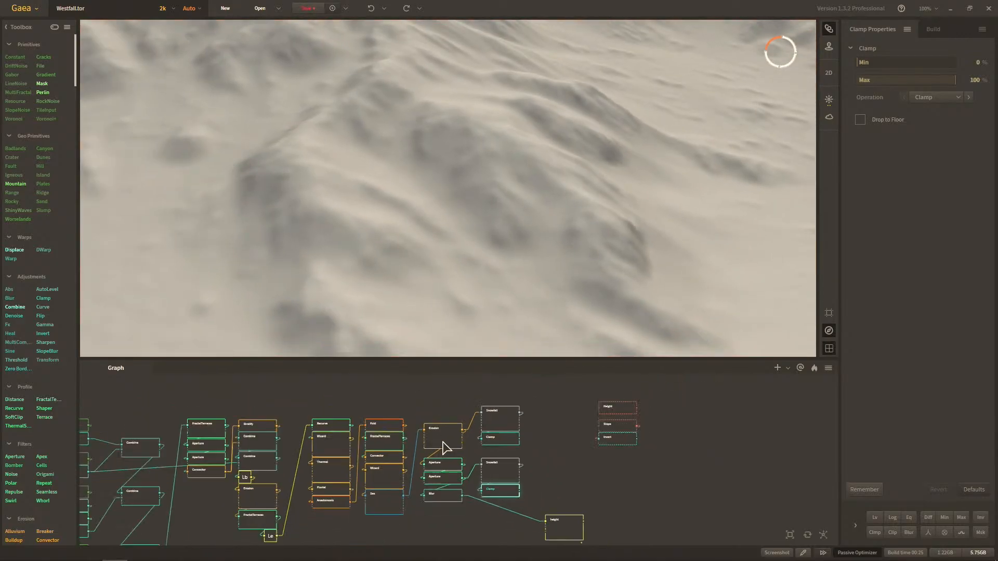
left_click(445, 447)
scroll(447, 457, "up", 2)
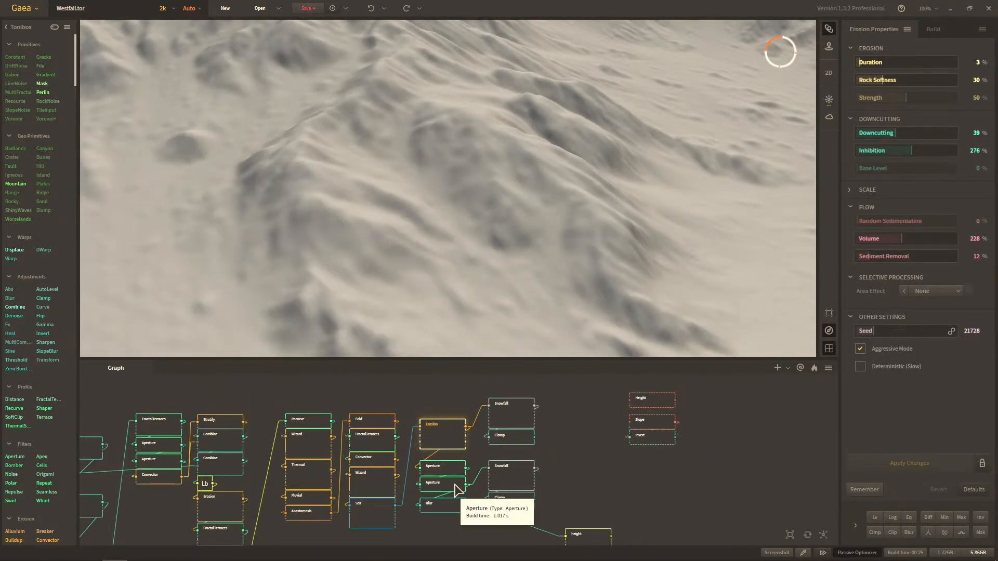
left_click(455, 486)
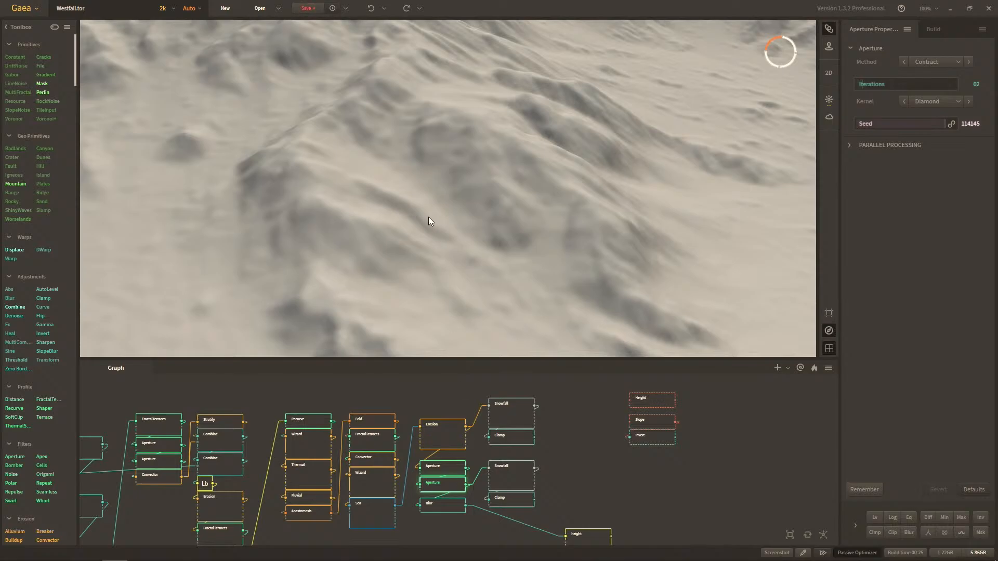
Step: Compare the lower Clamp output with the Erosion output across a wider stretch of the terrain
left_click(514, 500)
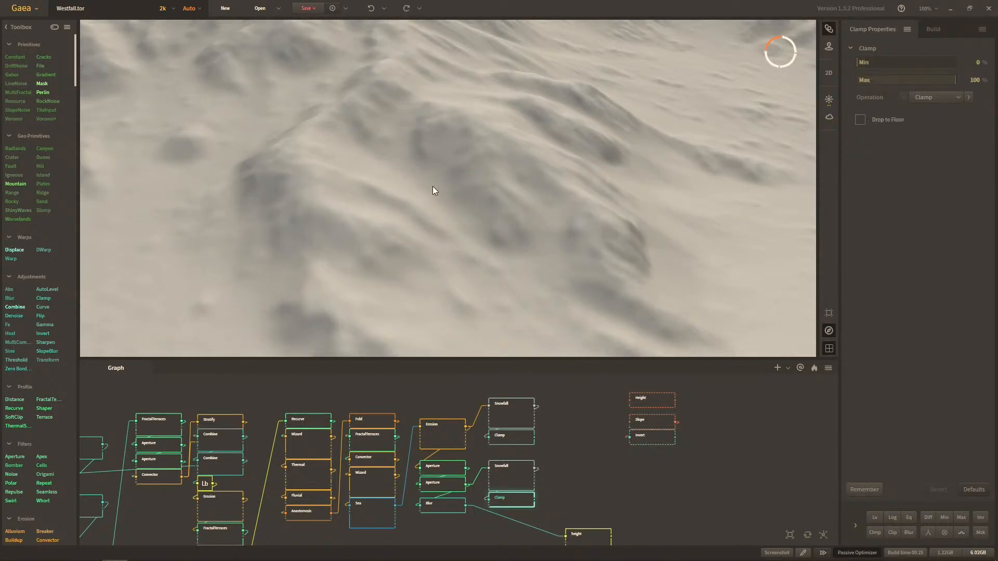
scroll(441, 162, "down", 8)
left_click_drag(440, 162, 458, 221)
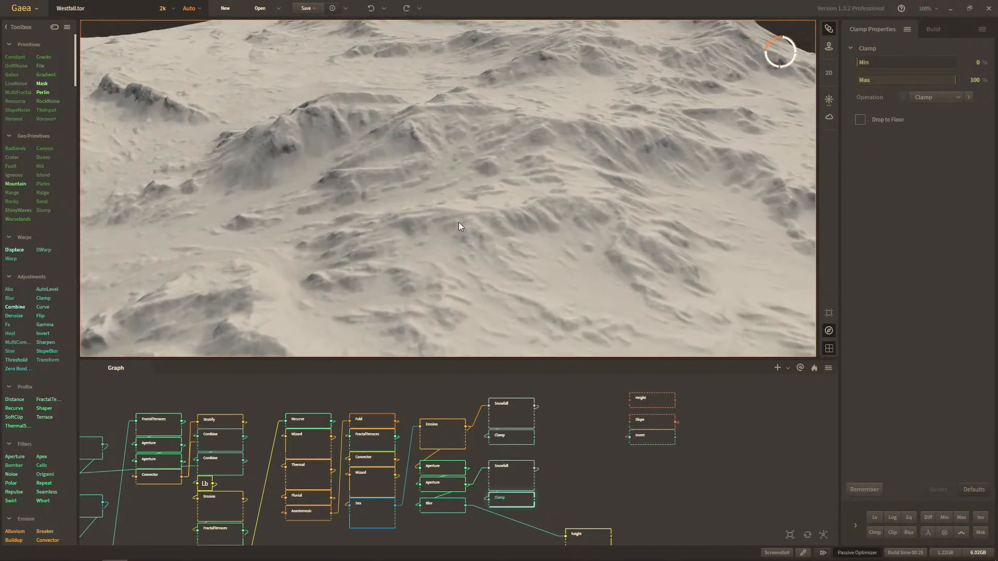
left_click(446, 433)
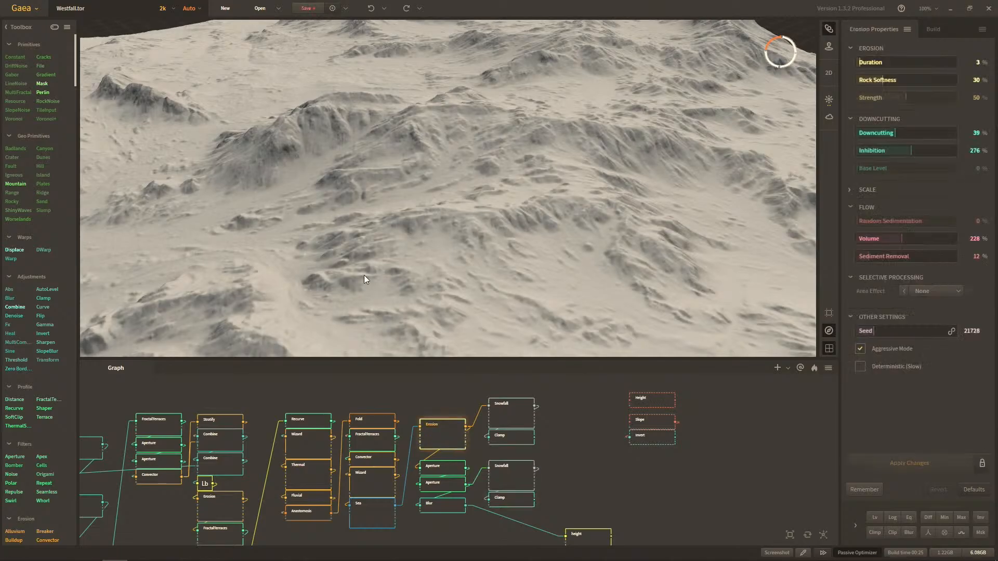
left_click(504, 502)
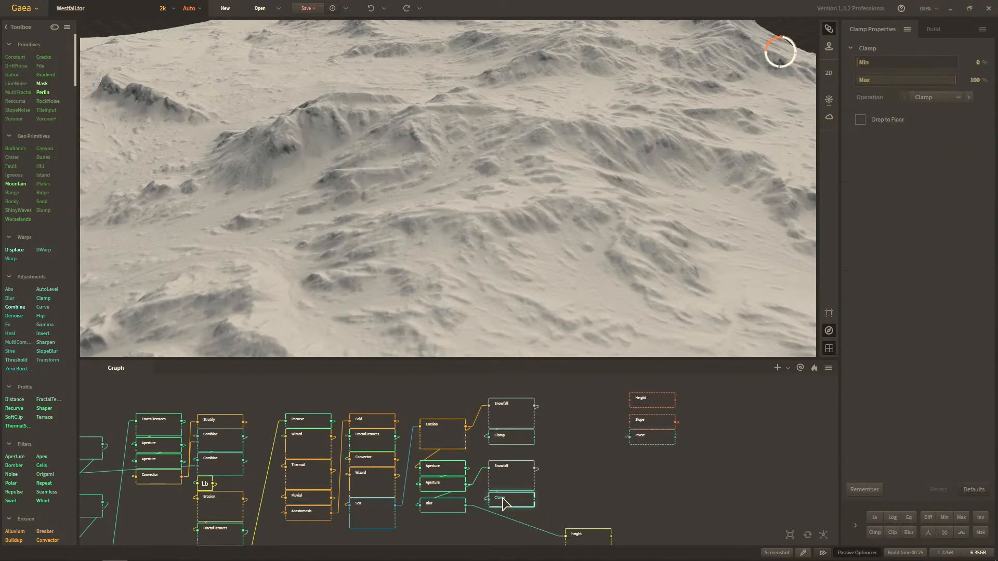
Step: Compare the Erosion and lower Clamp outputs around the large mountain peak and the surrounding plain
left_click_drag(371, 144, 368, 175)
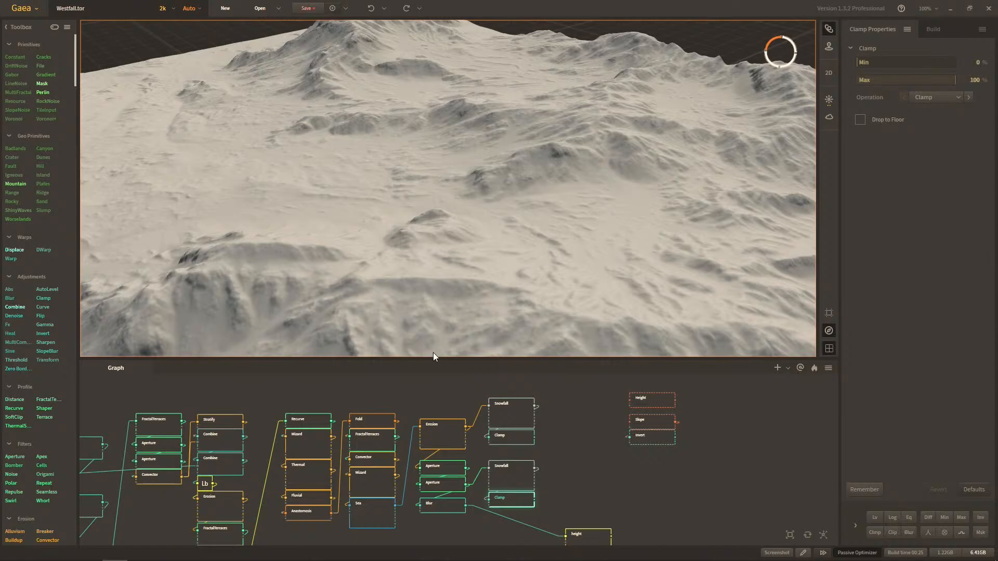
scroll(455, 281, "up", 3)
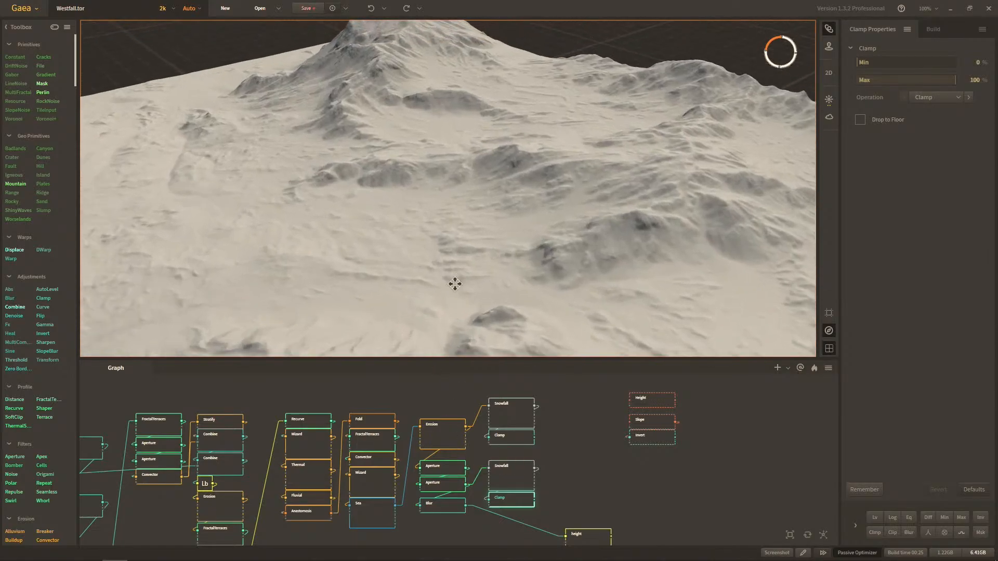
left_click_drag(456, 280, 458, 306)
left_click(448, 447)
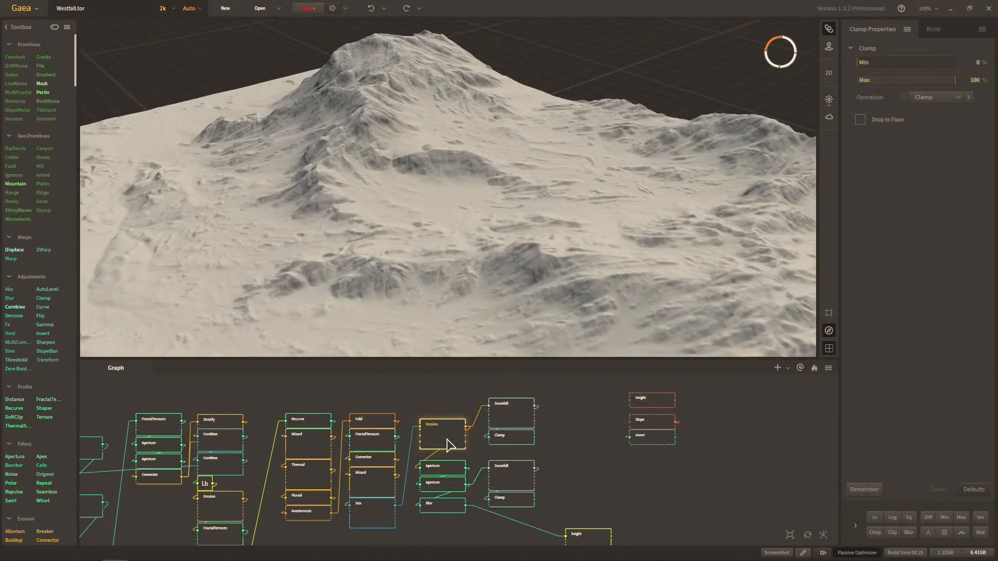
left_click(507, 499)
Step: Move the Blur node beside the lower Clamp node, above the height node, and check its output over the terrain
middle_click_drag(569, 436, 565, 406)
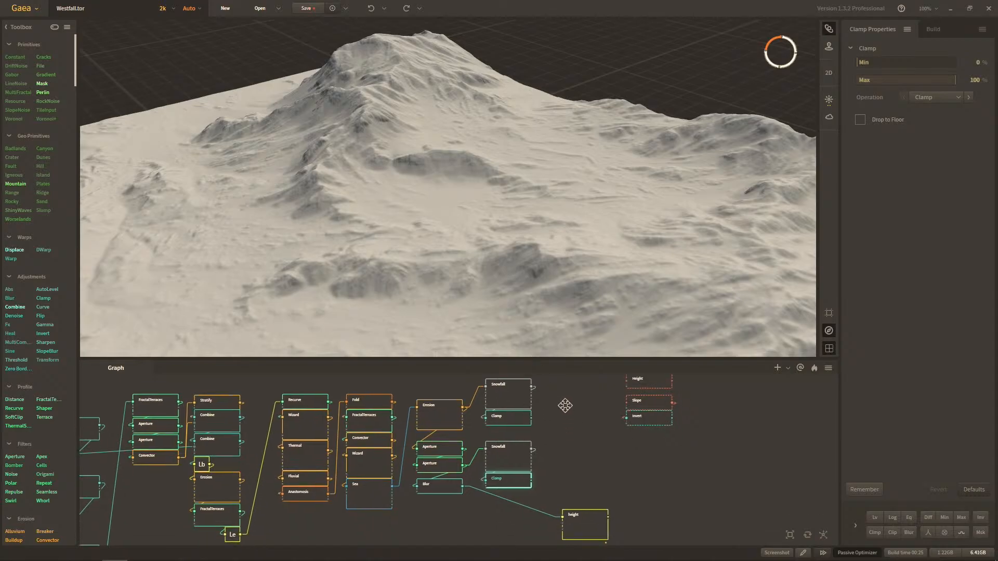
left_click_drag(439, 479, 593, 468)
scroll(499, 268, "up", 5)
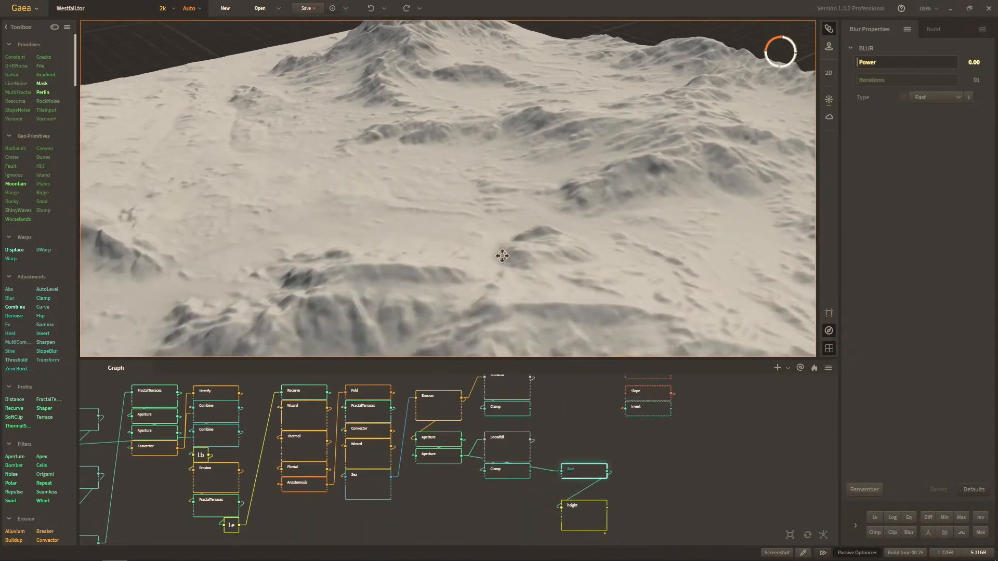
middle_click_drag(502, 255, 504, 260)
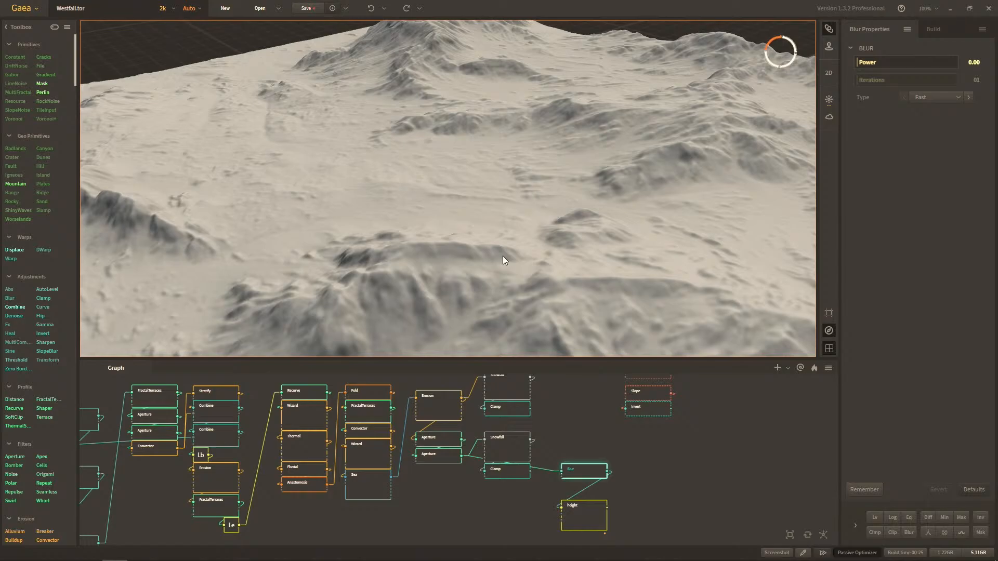
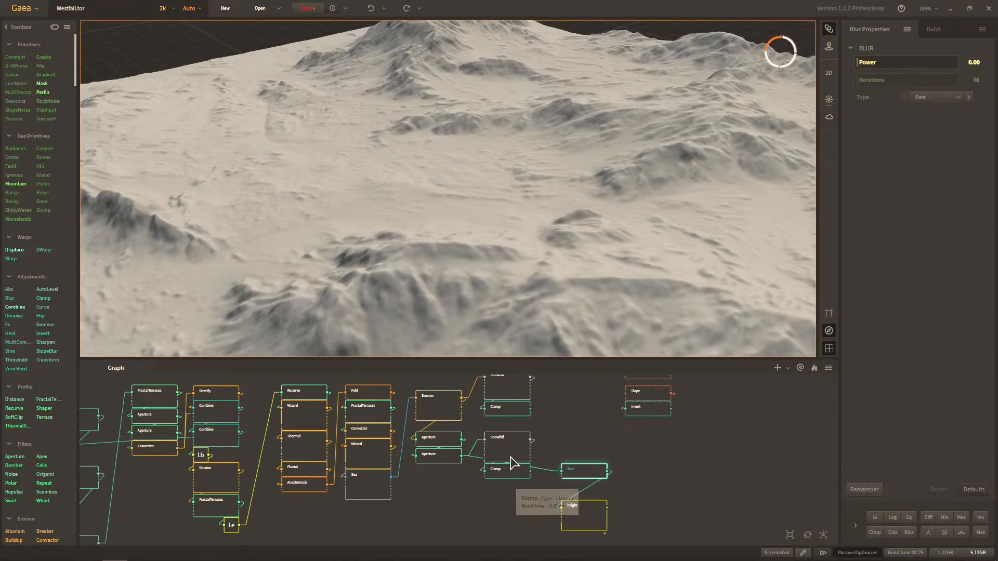
scroll(483, 224, "down", 5)
scroll(483, 222, "down", 3)
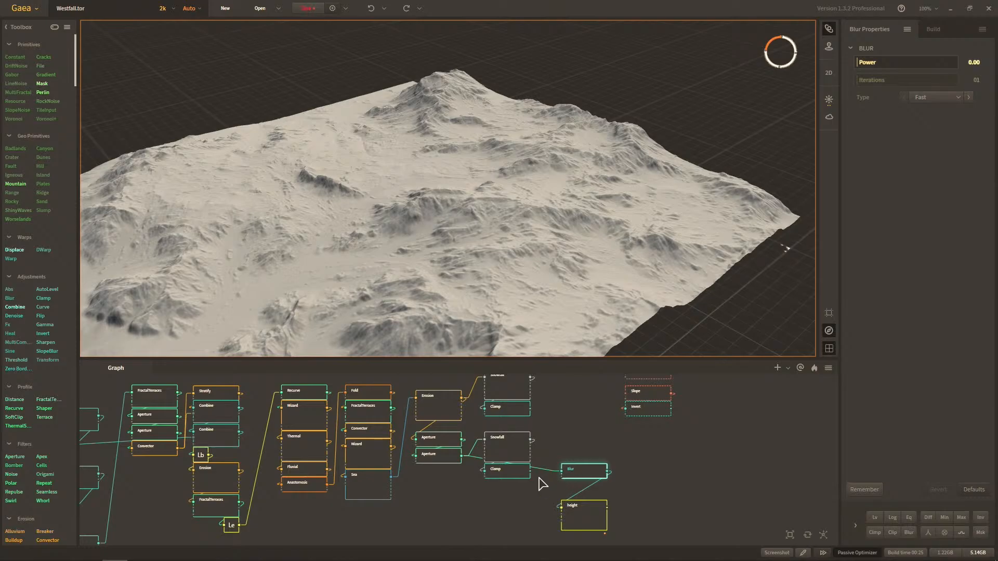
Step: Duplicate the Blur node, set the copy's Power to 2.00 and connect the lower Aperture output to it
scroll(489, 460, "up", 3)
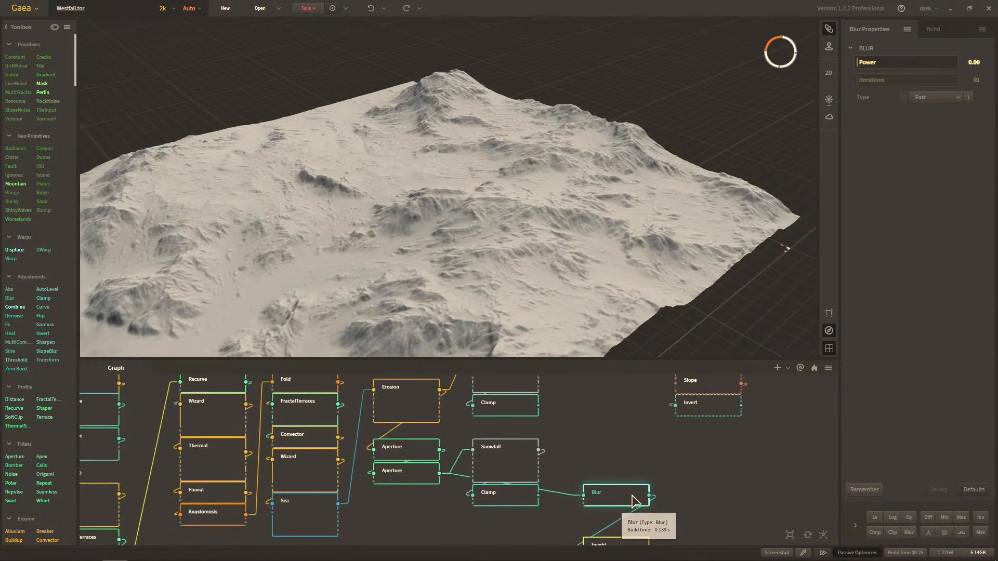
key("ctrl+v")
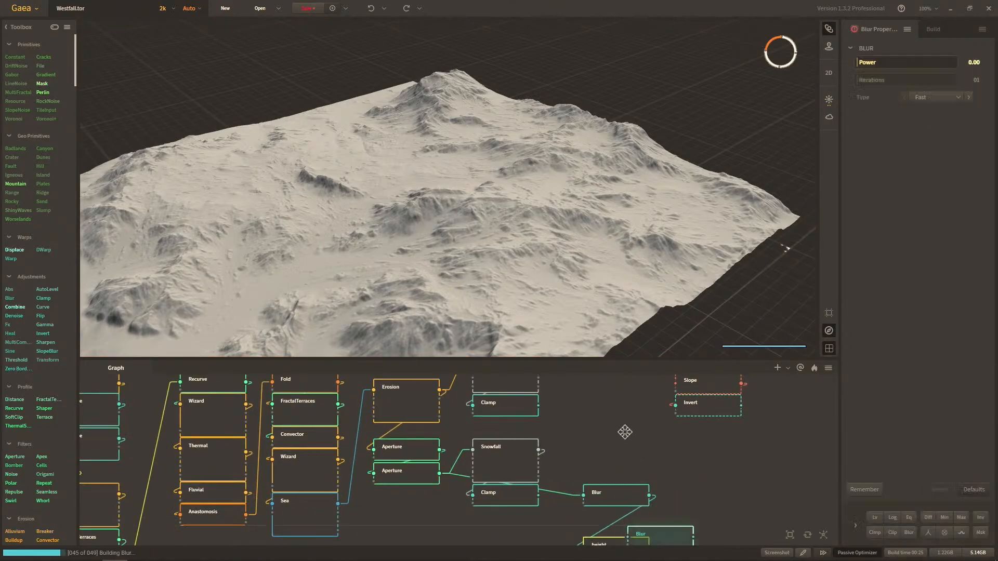
scroll(501, 255, "up", 3)
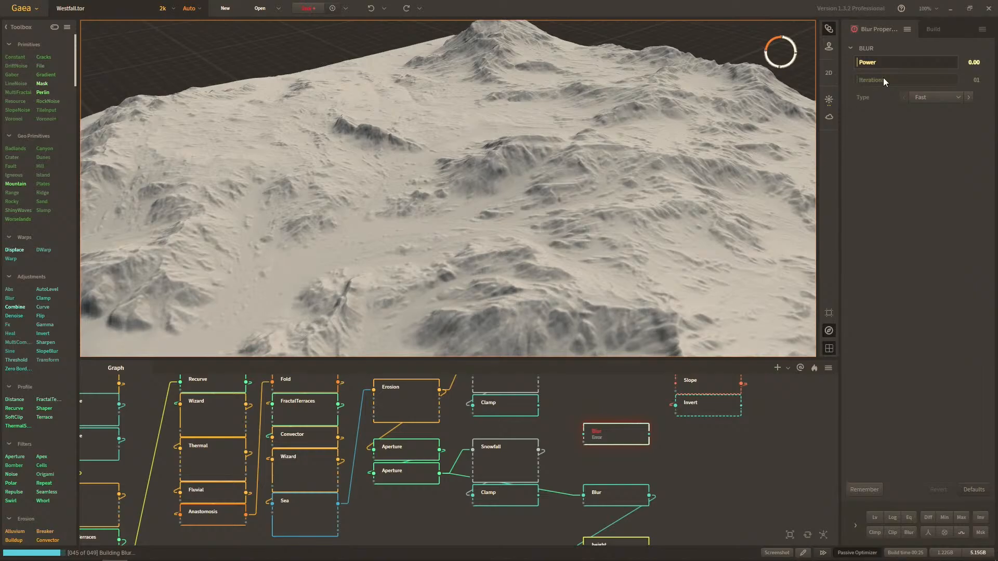
left_click(925, 67)
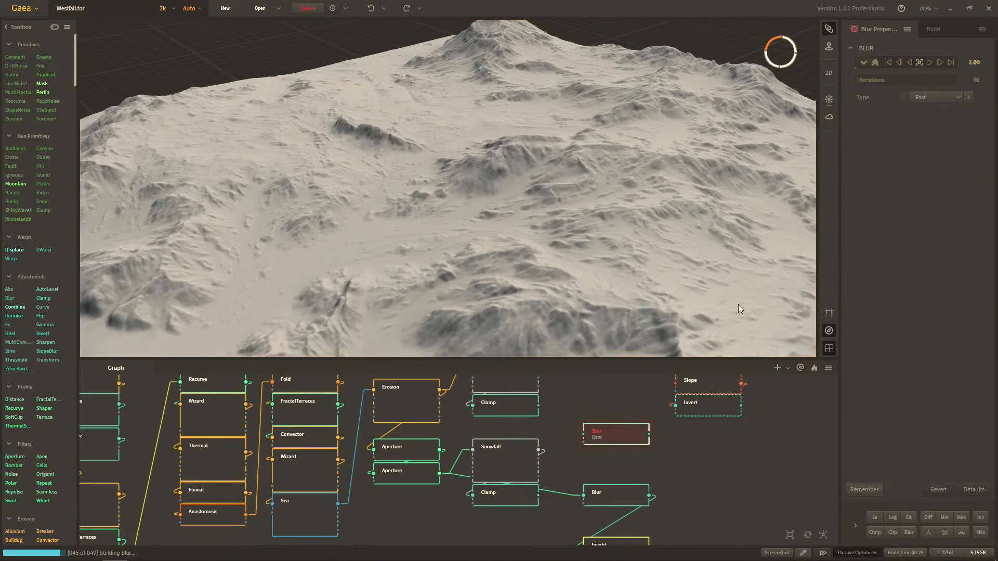
middle_click_drag(560, 460, 518, 472)
left_click_drag(398, 486, 543, 448)
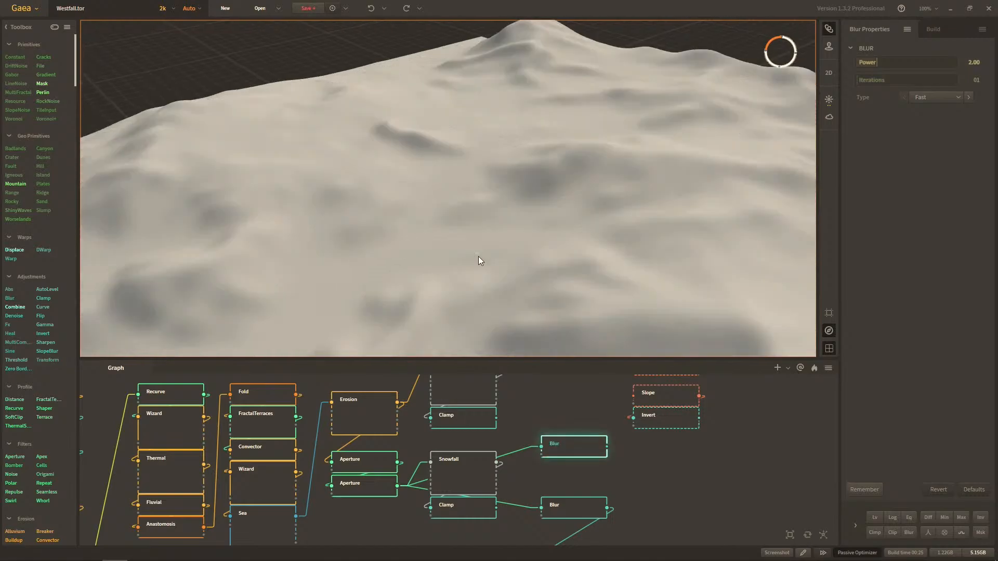
Step: Examine the terrain from the Power 2.00 Blur and compare it with the Power 0.00 Blur
left_click_drag(463, 253, 477, 279)
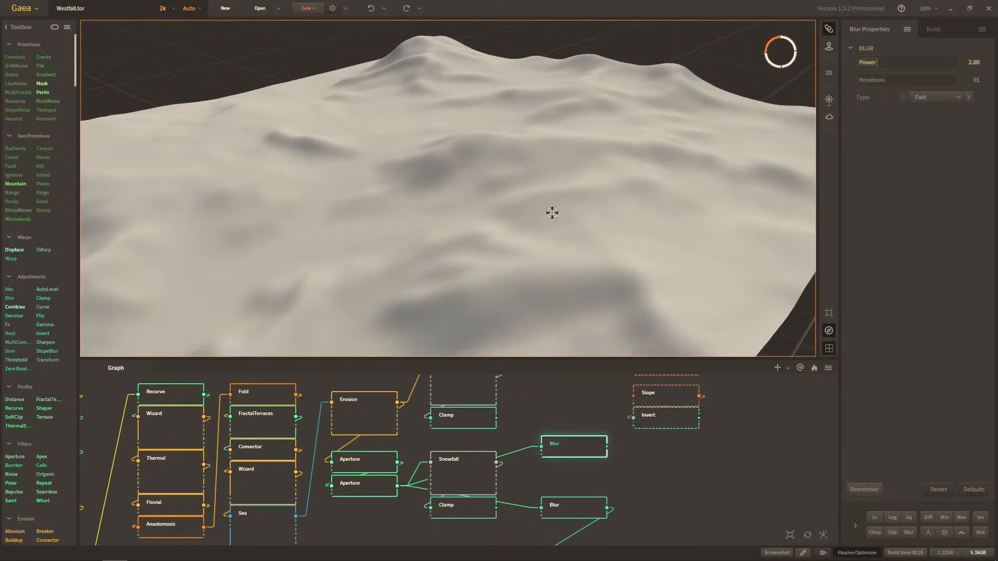
left_click_drag(556, 216, 507, 241)
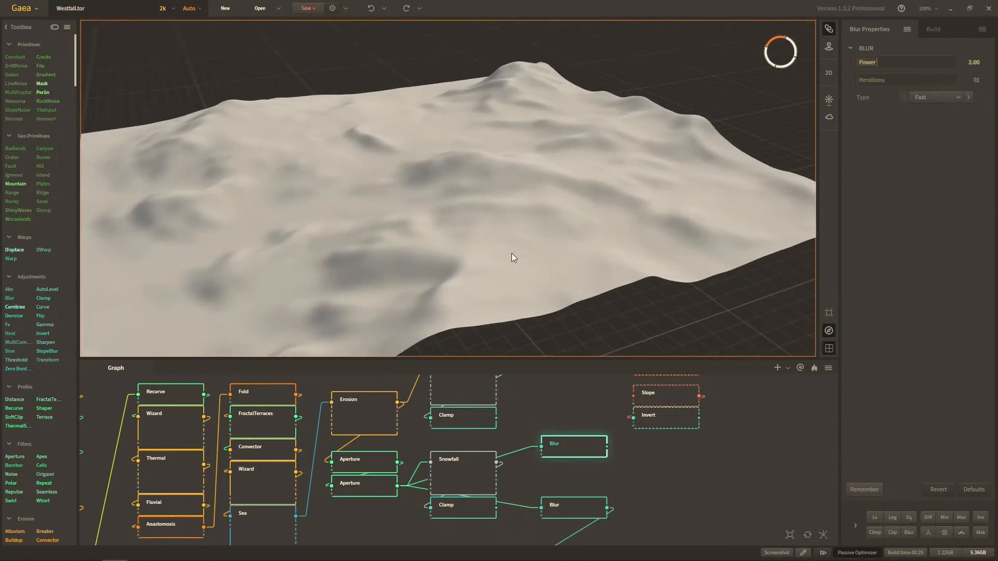
left_click(566, 511)
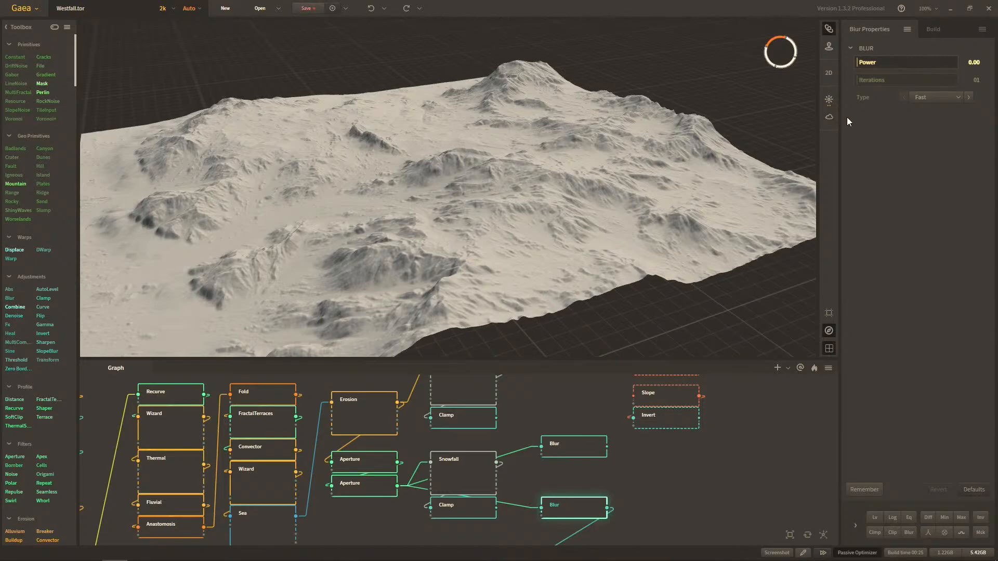
Step: Compare the lower Aperture output with the Power 0.00 Blur output close up, alternating between the two
left_click(387, 494)
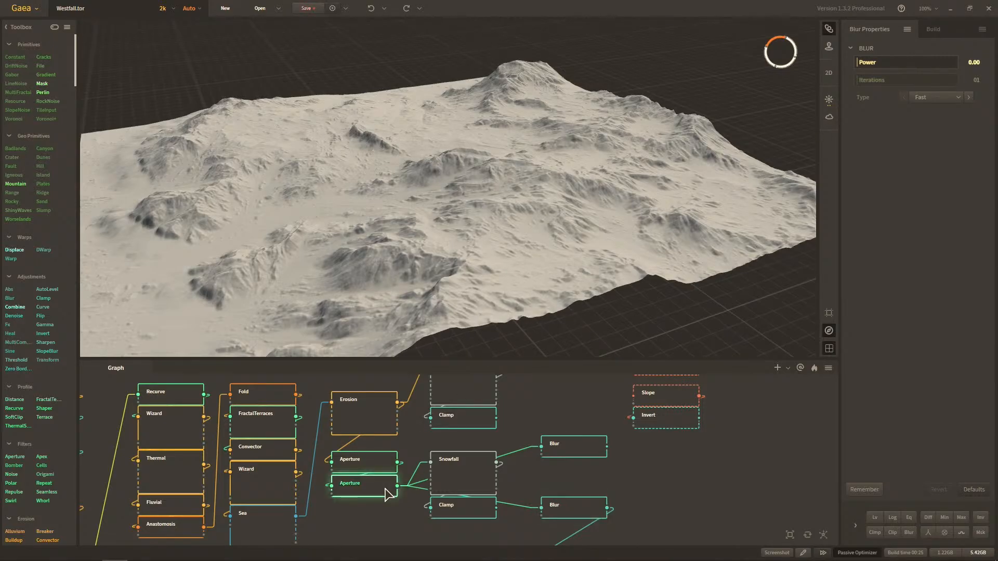
scroll(408, 260, "up", 5)
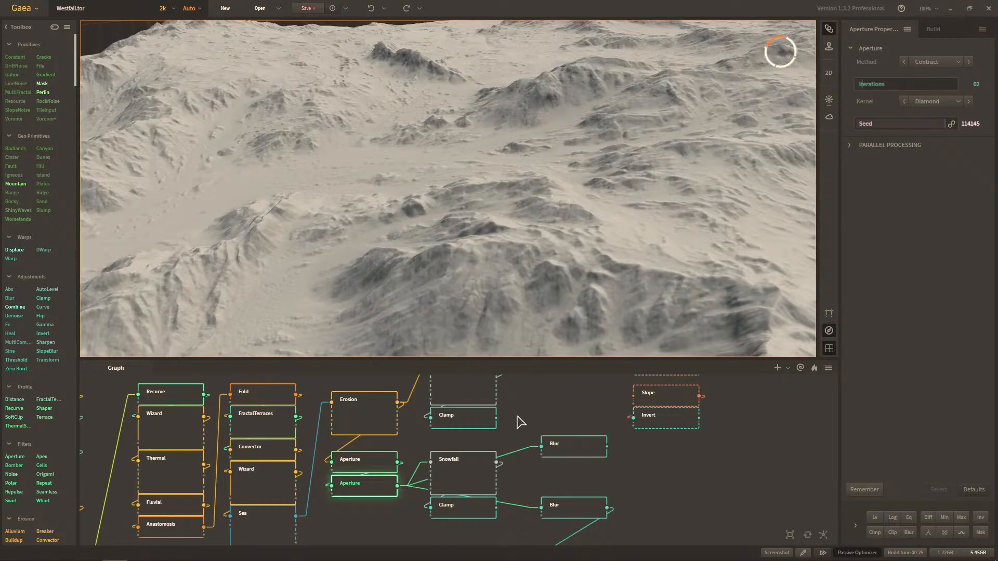
left_click(557, 509)
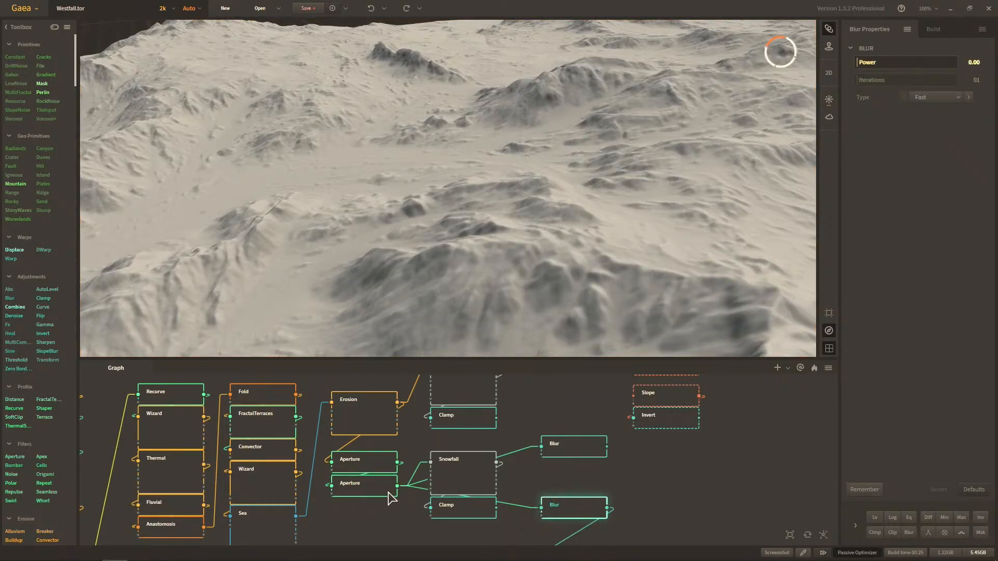
left_click(388, 492)
left_click(566, 511)
Step: Delete the Power 2.00 Blur node and compare the lower Aperture output with the remaining Blur
left_click(567, 448)
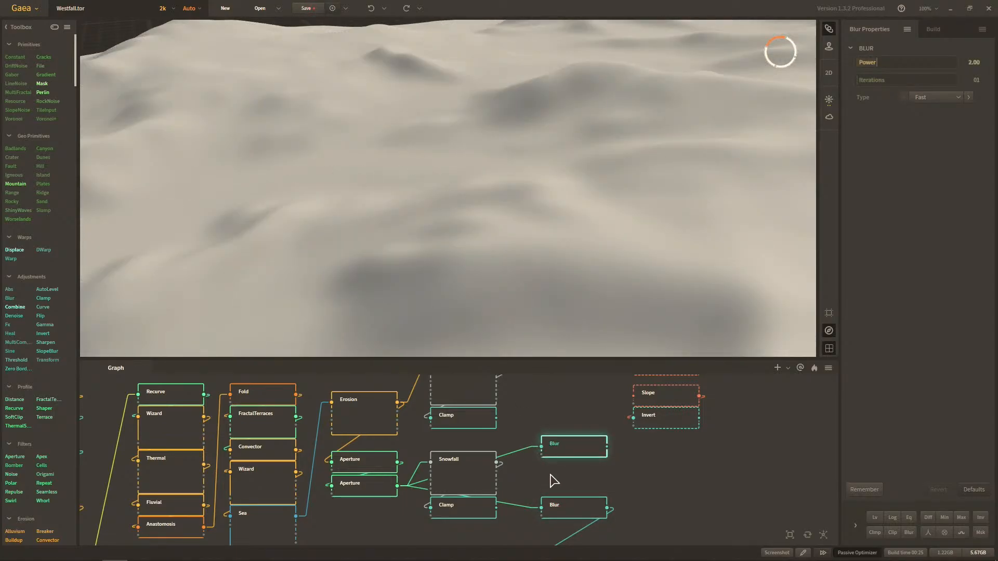
key("Delete")
left_click(378, 492)
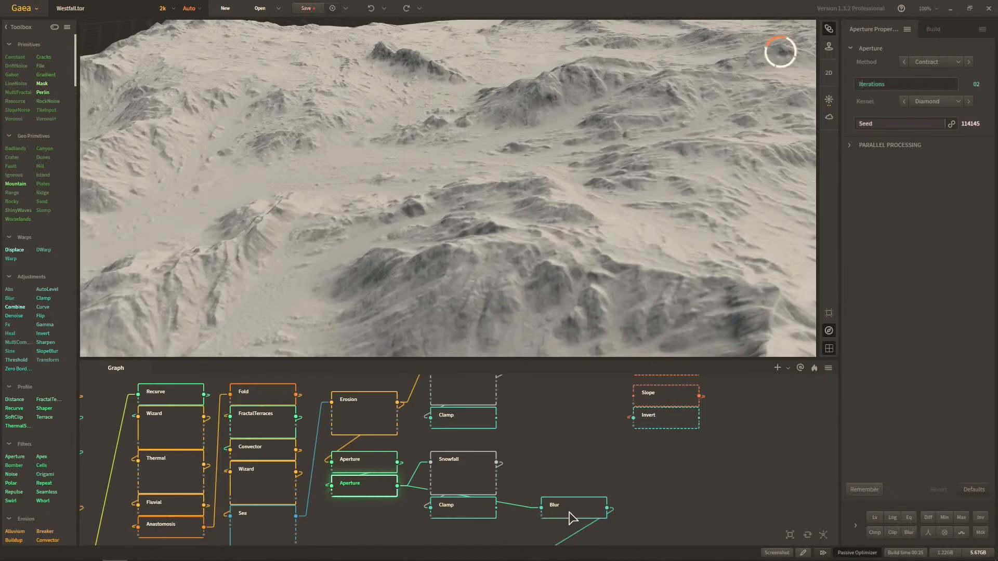
left_click(570, 512)
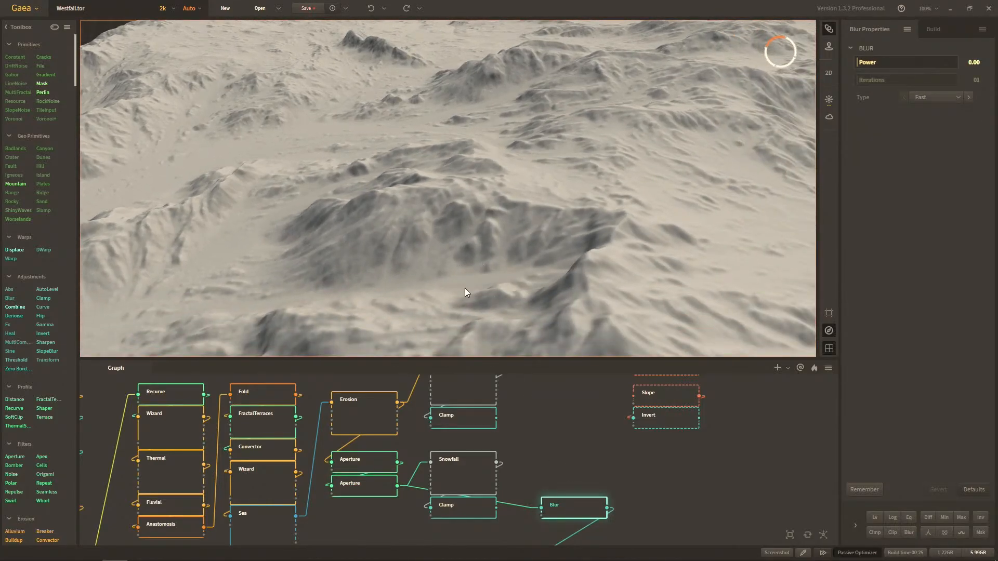
Step: Move the Blur node that feeds the height node below the lower Aperture node
middle_click_drag(535, 439, 543, 509)
left_click_drag(541, 510, 344, 540)
left_click(499, 468)
middle_click_drag(515, 449, 513, 412)
Step: Place a copy of the Blur node beside the Snowfall and Clamp pairs and connect the lower Snowfall output to it
left_click_drag(423, 542, 535, 439)
middle_click_drag(535, 438, 512, 474)
left_click_drag(513, 475, 520, 468)
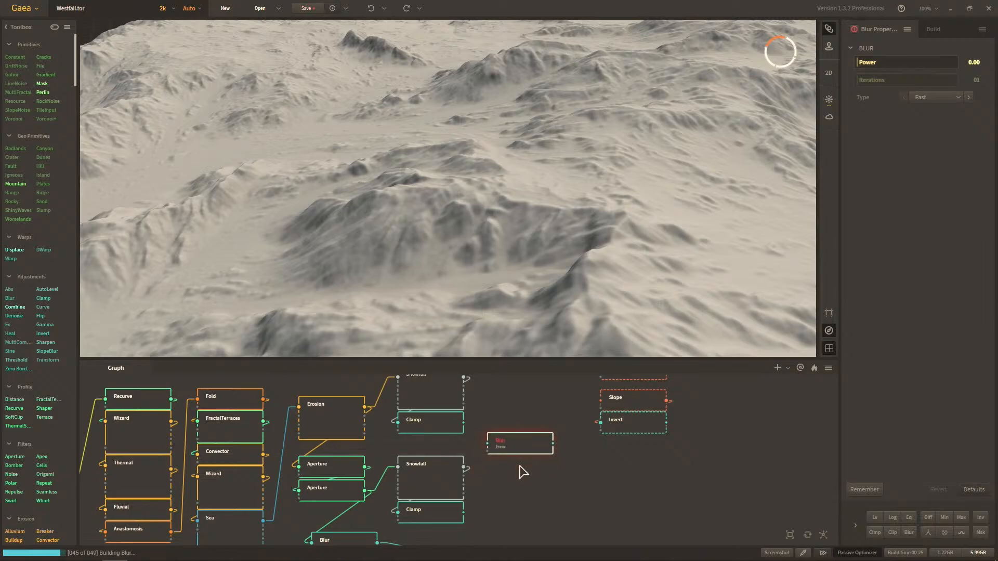
middle_click_drag(519, 468, 483, 493)
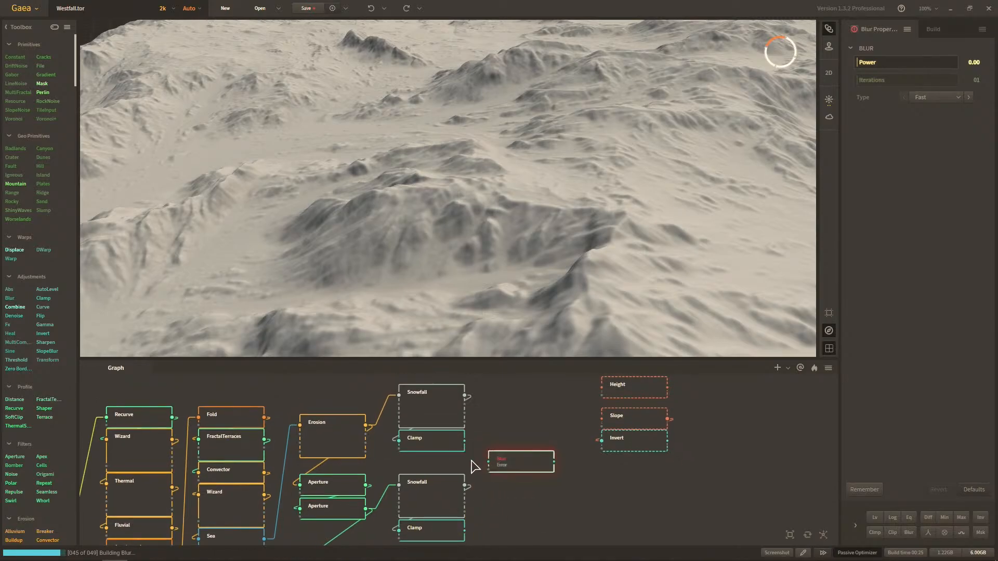
left_click(472, 463)
left_click_drag(465, 485, 488, 462)
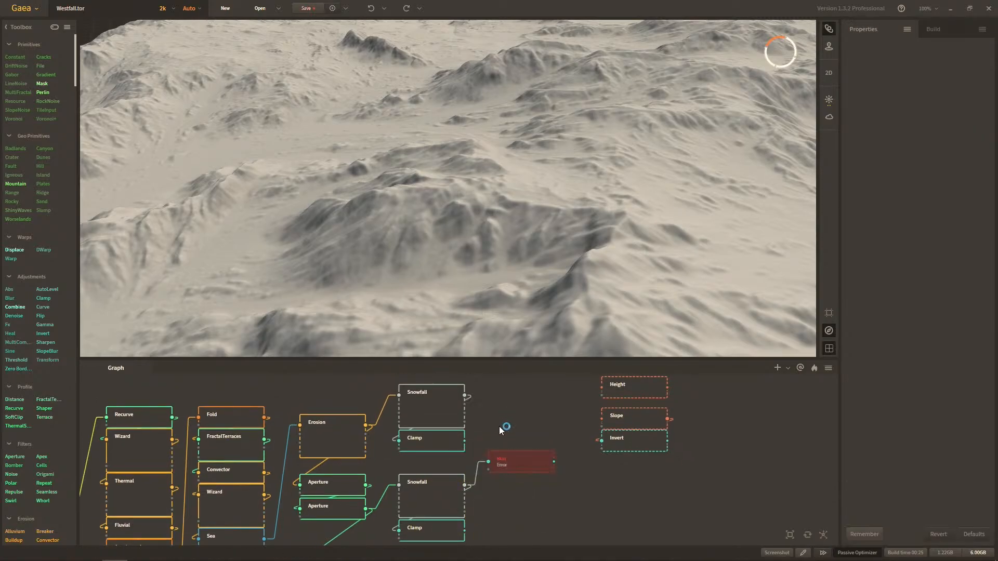
Step: Duplicate the Snowfall-fed Blur node and connect the upper Clamp output to the copy
left_click(525, 470)
key("ctrl+c")
key("ctrl+v")
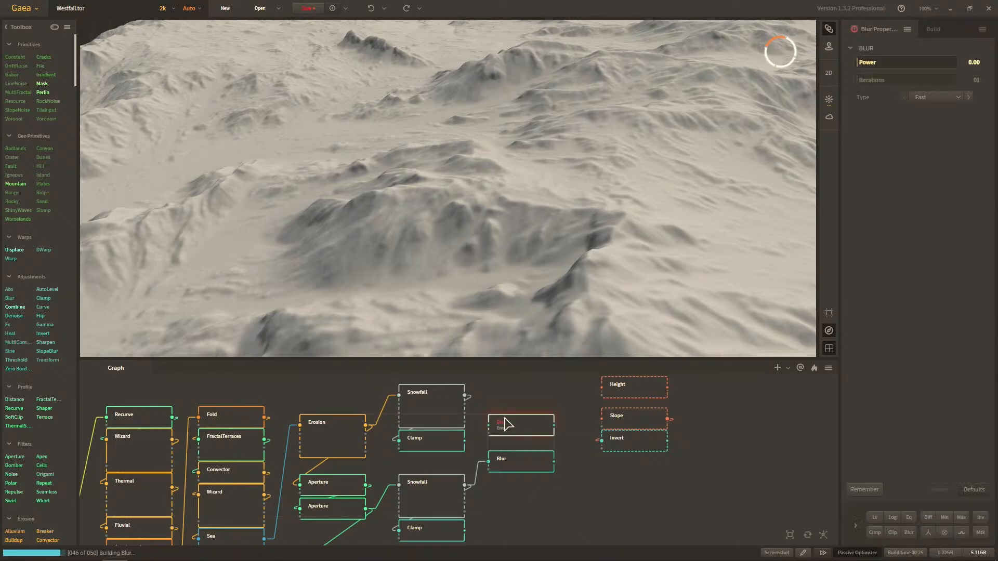
left_click_drag(465, 441, 489, 425)
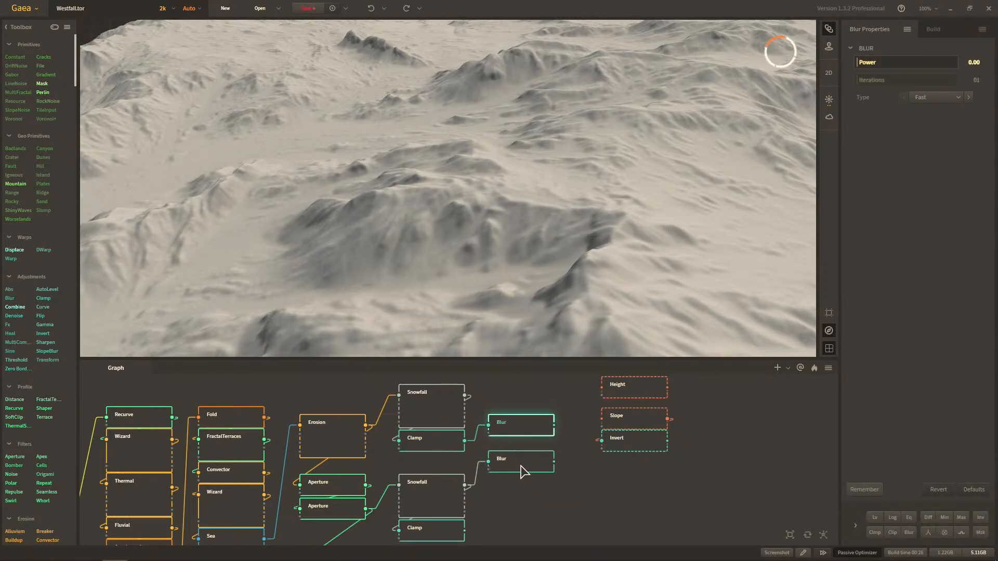
Step: Examine the output of the Blur fed by the lower Snowfall, from the whole terrain down to the ridge slopes
left_click(524, 471)
right_click_drag(498, 461, 528, 386)
mouse_move(475, 305)
left_mouse_down()
mouse_move(491, 326)
mouse_move(524, 309)
mouse_move(460, 307)
mouse_move(487, 310)
left_mouse_up()
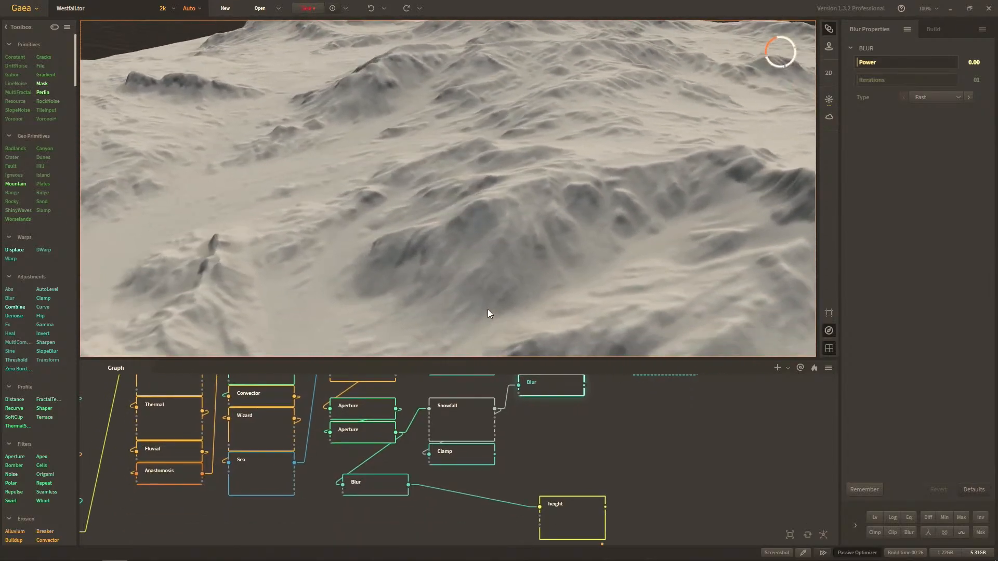
scroll(485, 282, "down", 5)
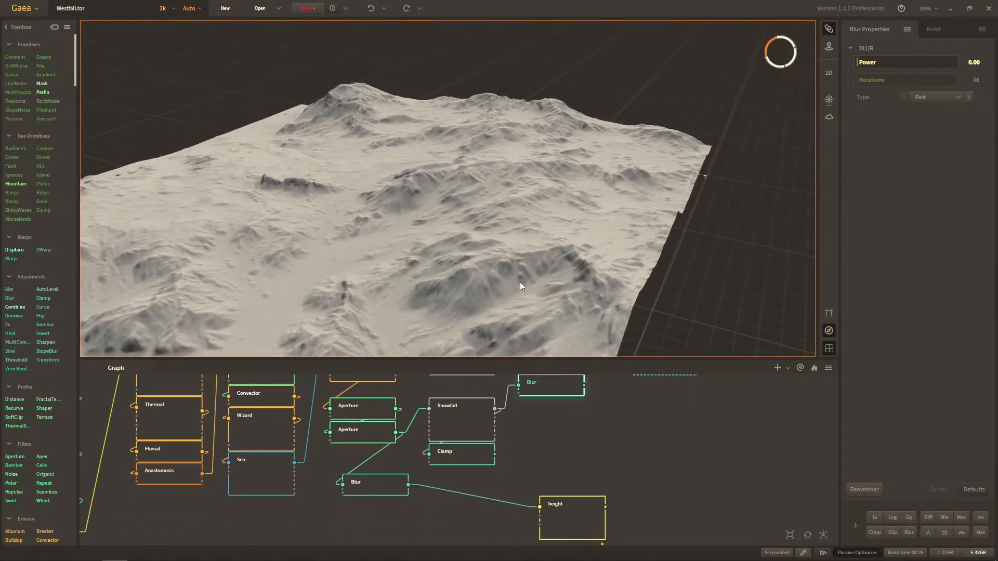
scroll(511, 296, "up", 5)
left_click_drag(547, 299, 531, 271)
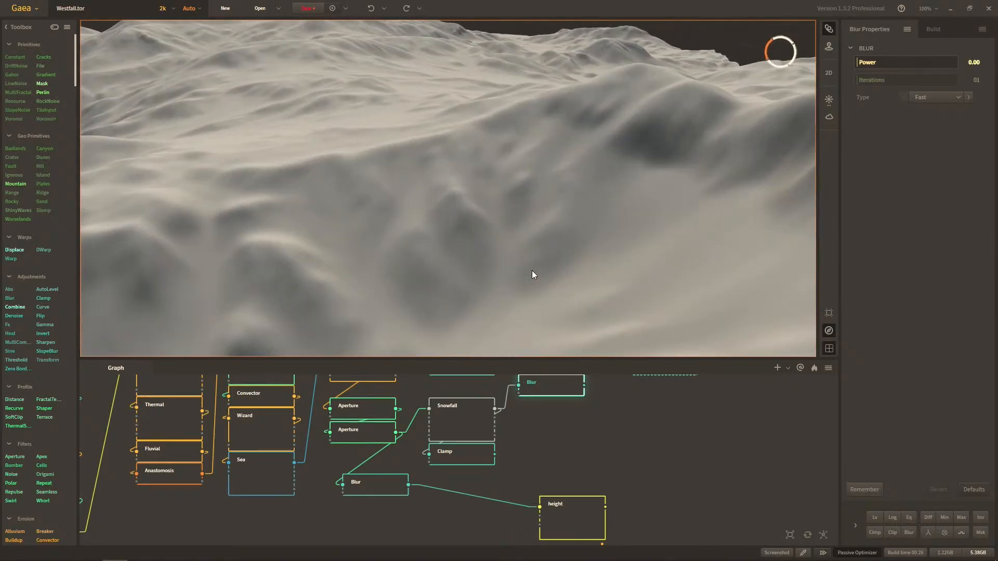
left_click_drag(486, 302, 472, 295)
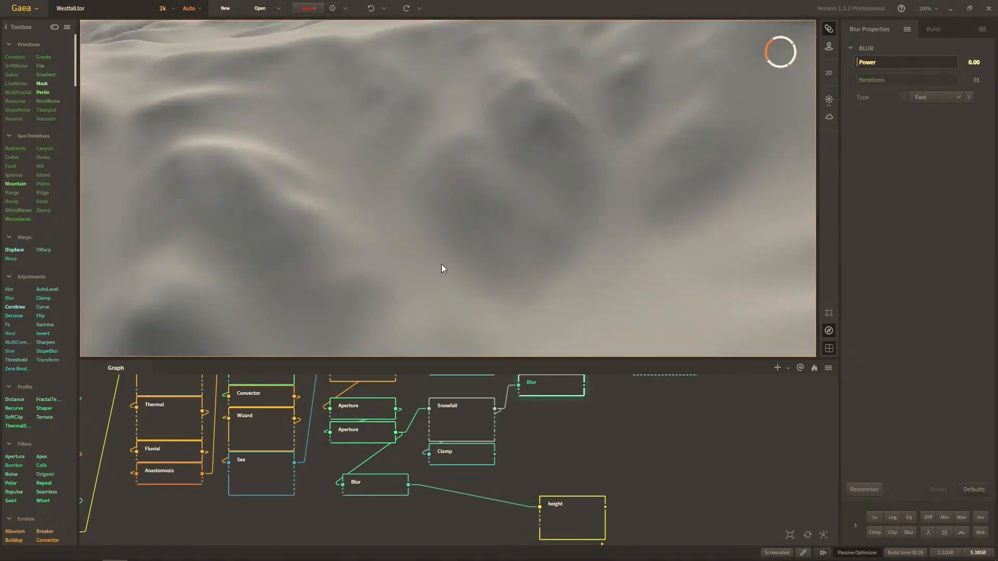
Step: Examine the Erosion node's output around the ridge slopes against the Blur fed by the lower Snowfall
scroll(441, 264, "up", 5)
scroll(441, 264, "down", 5)
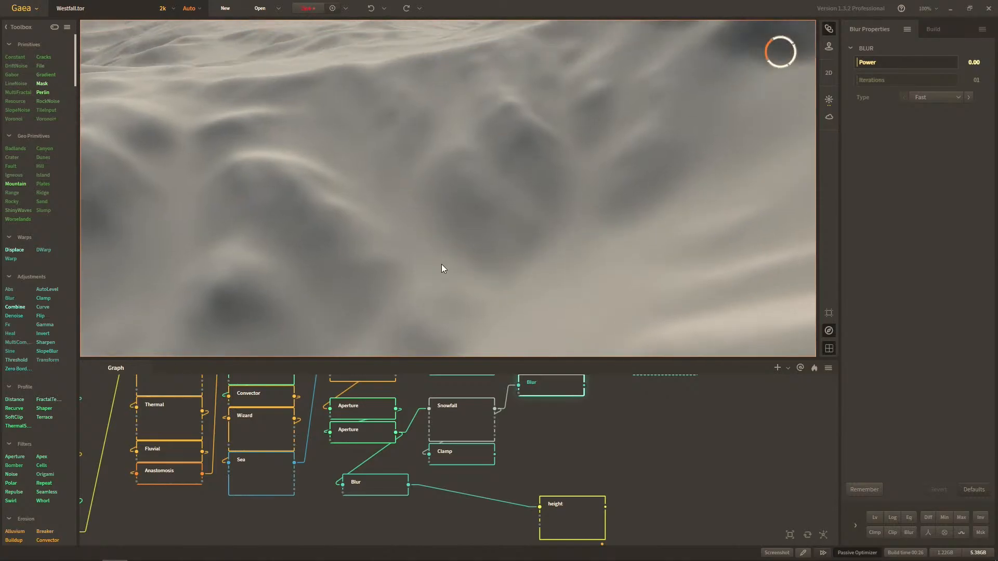
middle_click_drag(535, 457, 529, 486)
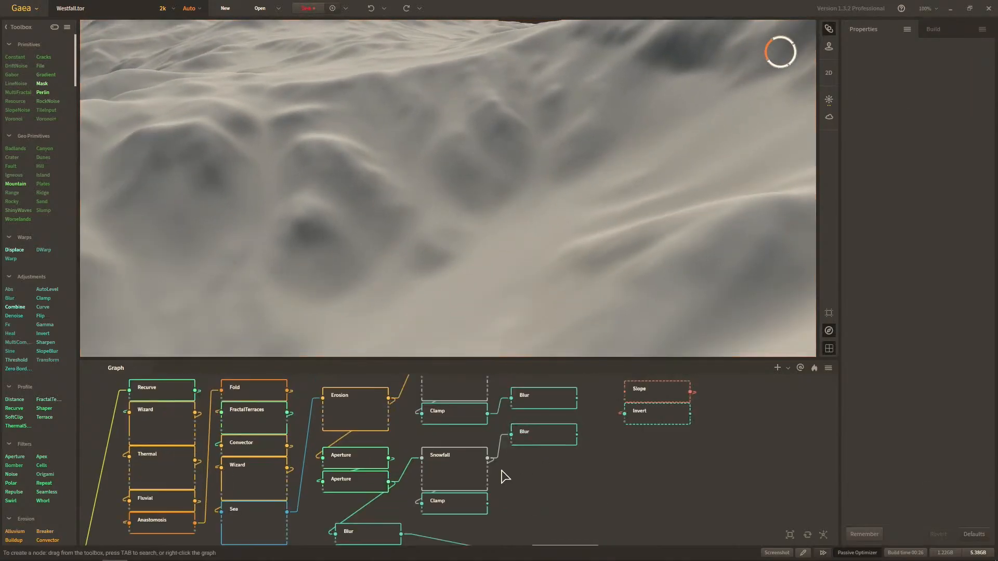
left_click(374, 412)
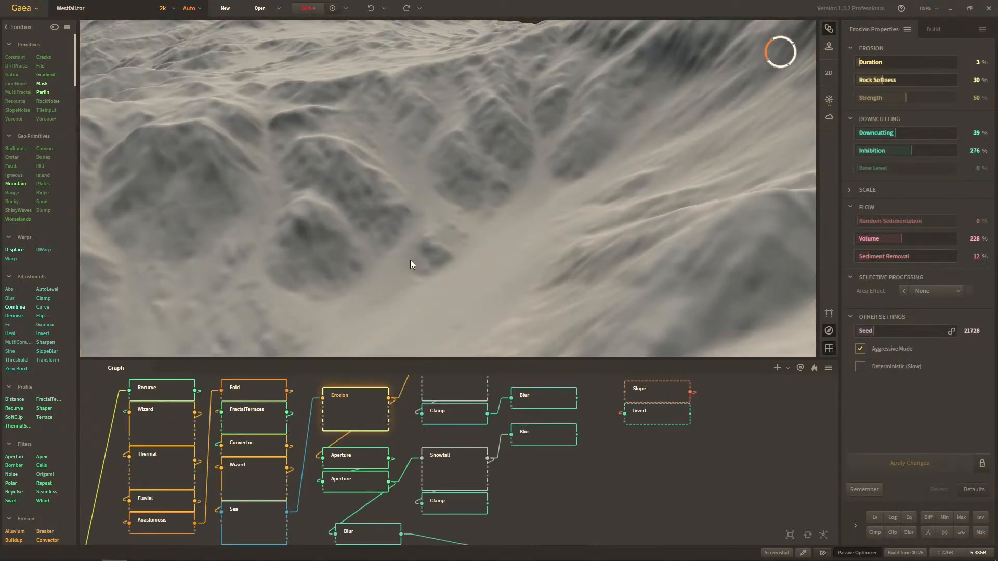
left_click_drag(435, 266, 283, 145)
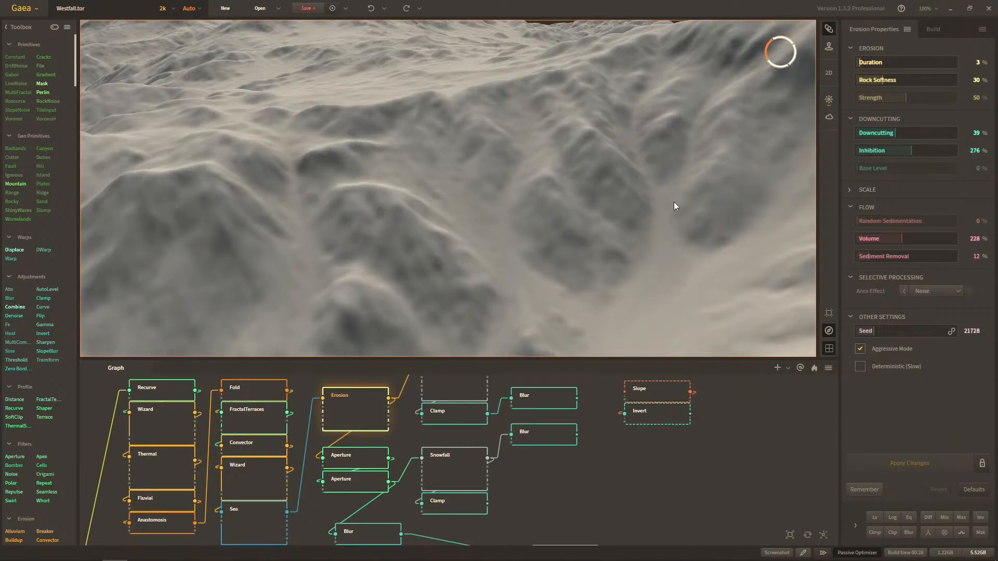
middle_click_drag(527, 433, 517, 445)
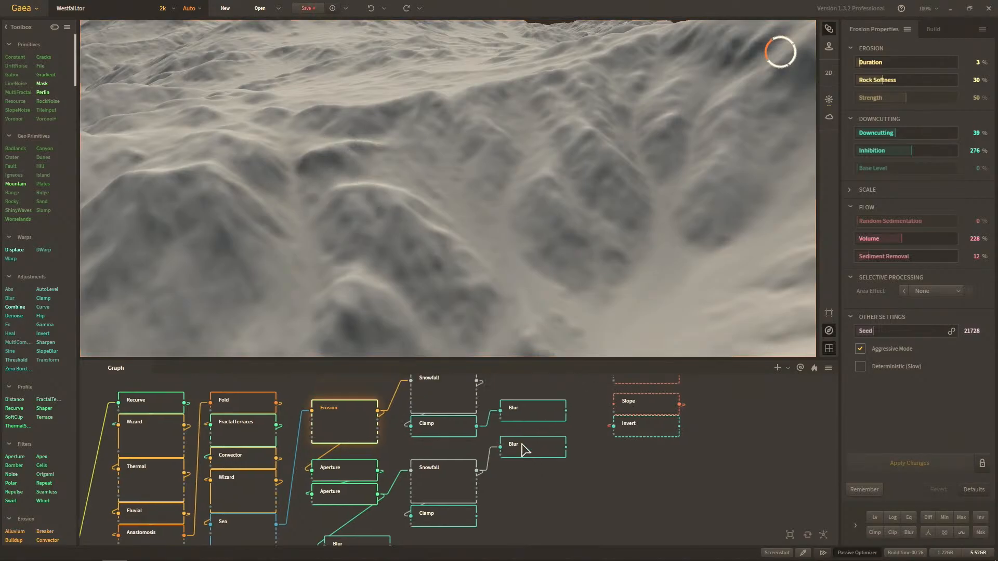
Step: Compare the Blur fed by the upper Clamp with the Erosion output from several close views of the ridges
left_click(530, 421)
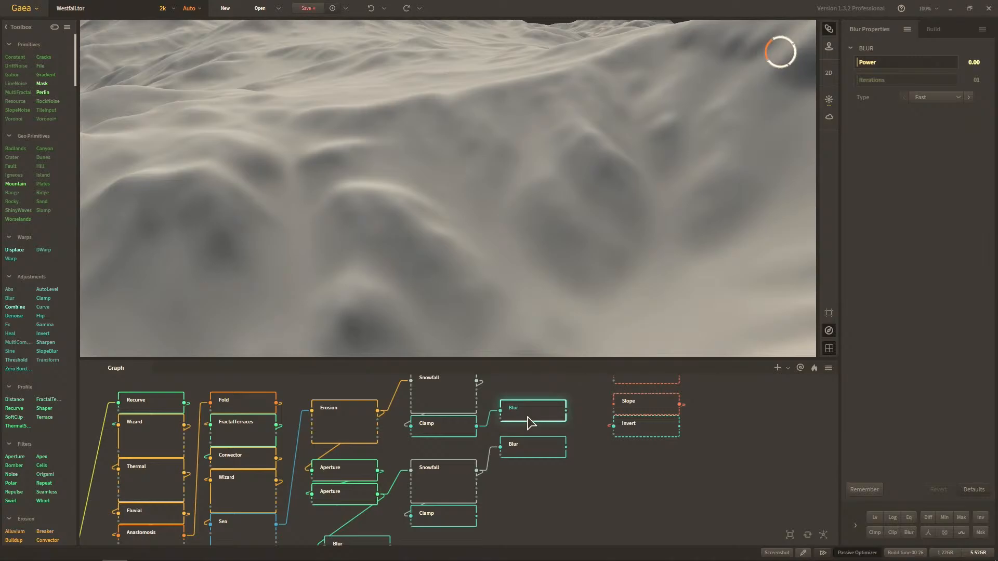
left_click(364, 437)
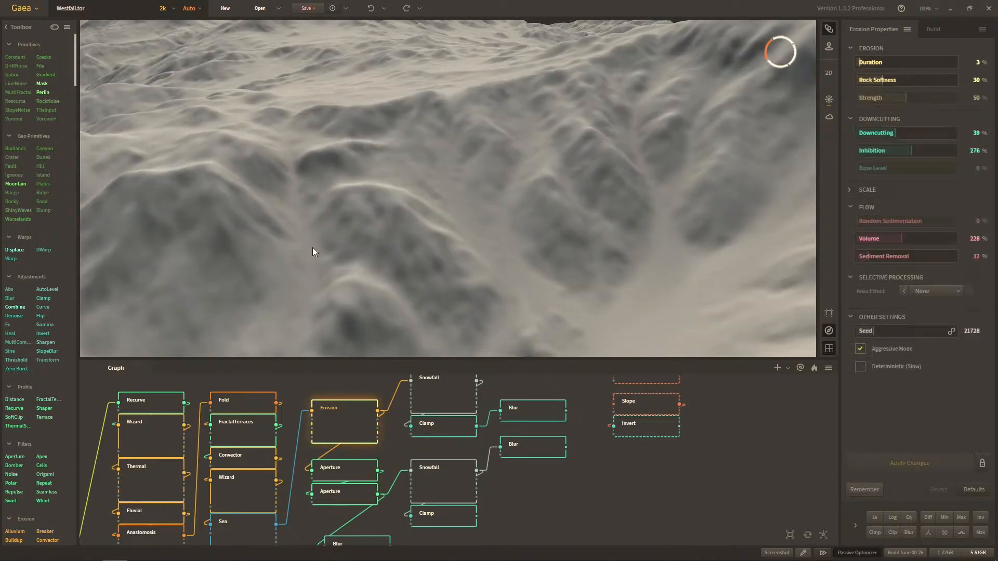
left_click(544, 414)
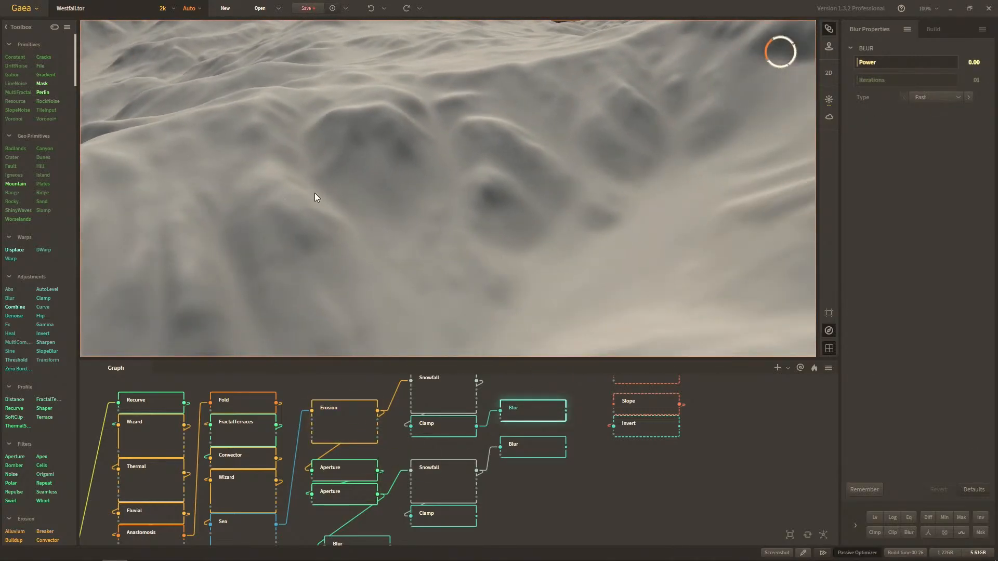
left_click(351, 422)
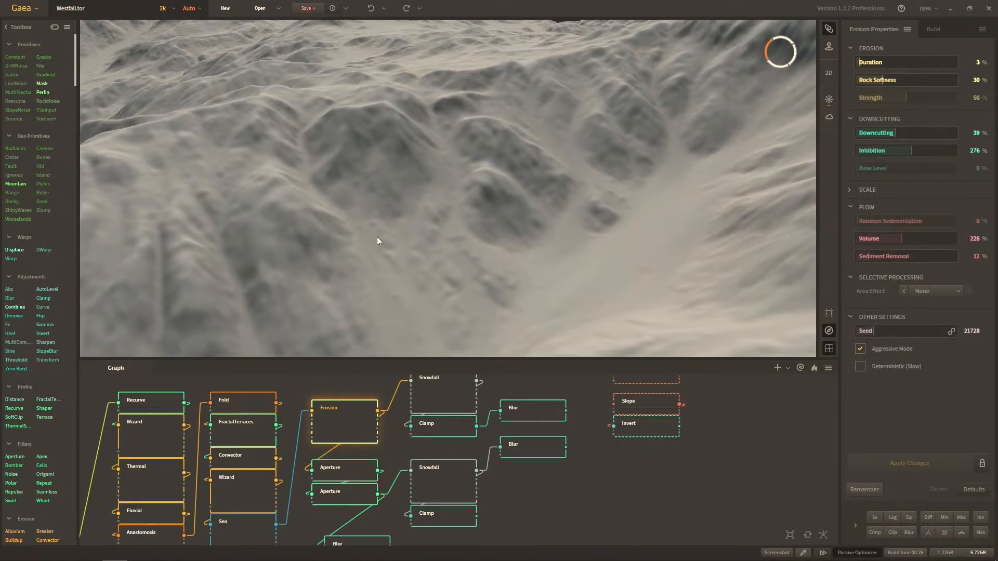
left_click(522, 407)
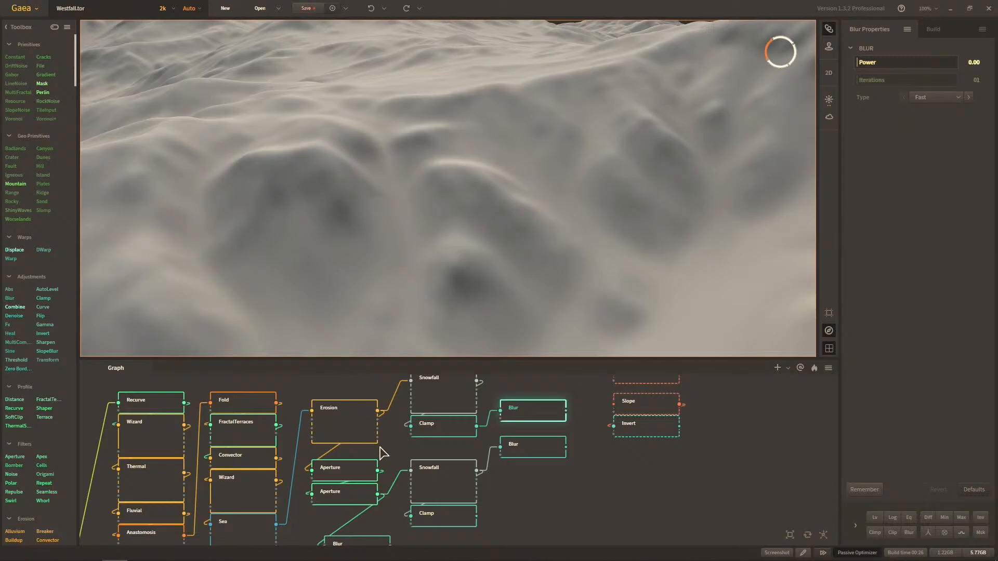
left_click(359, 443)
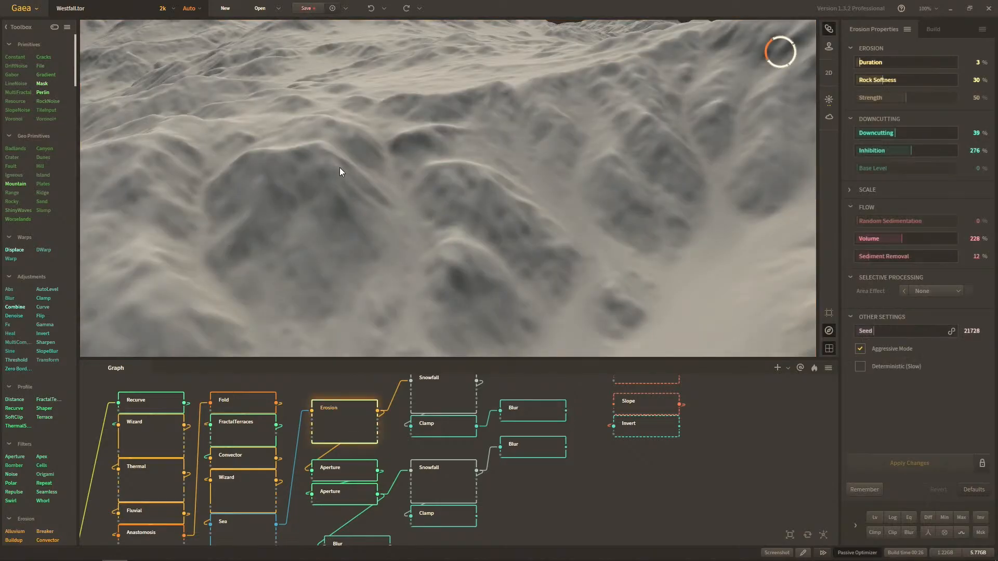
left_click(526, 410)
left_click(344, 422)
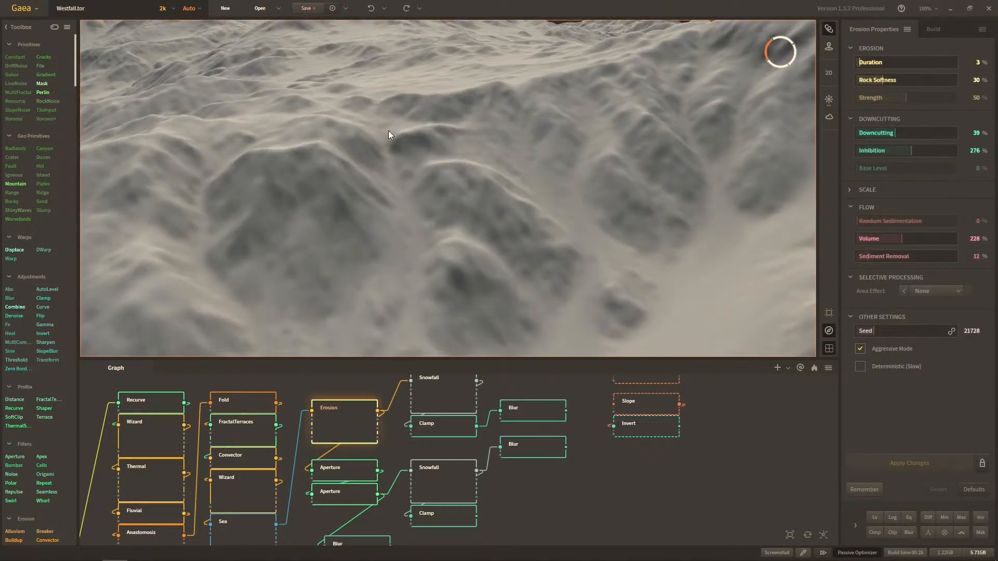
left_click(502, 415)
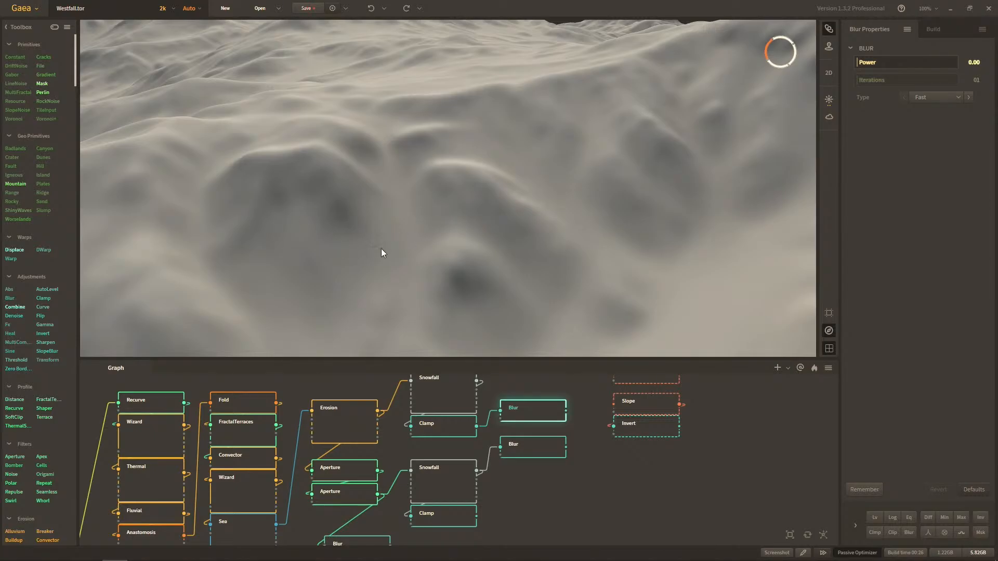
Step: Compare the Clamp-fed Blur with the Snowfall-fed Blur, then inspect the Snowfall-fed result across the whole terrain
left_click(523, 455)
left_click(528, 418)
left_click(538, 454)
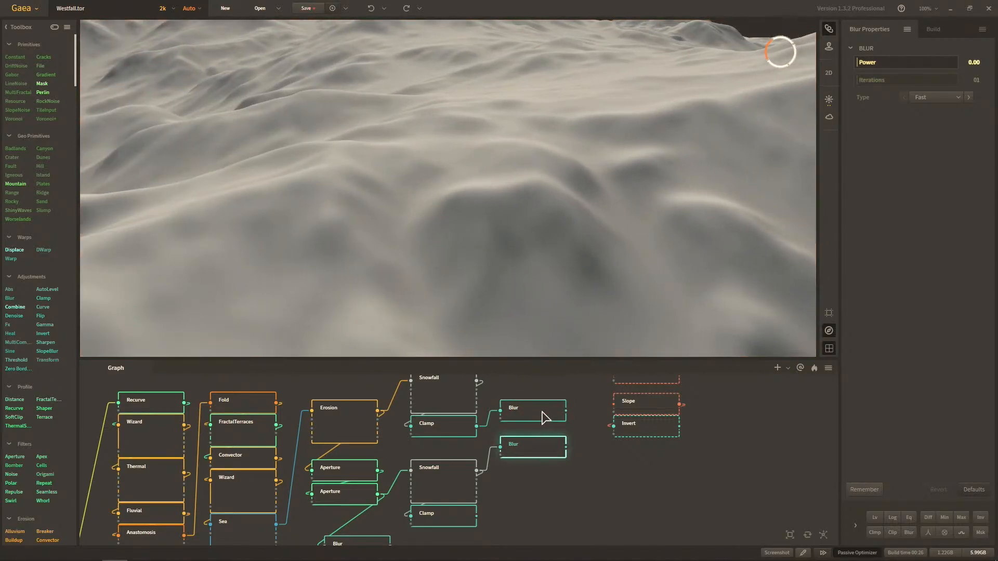
left_click(543, 416)
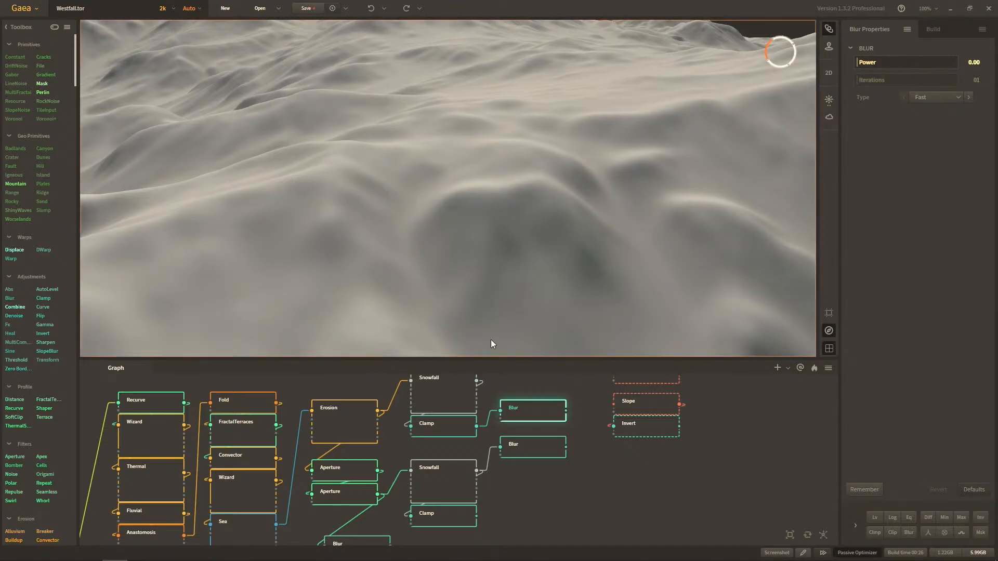
left_click(540, 445)
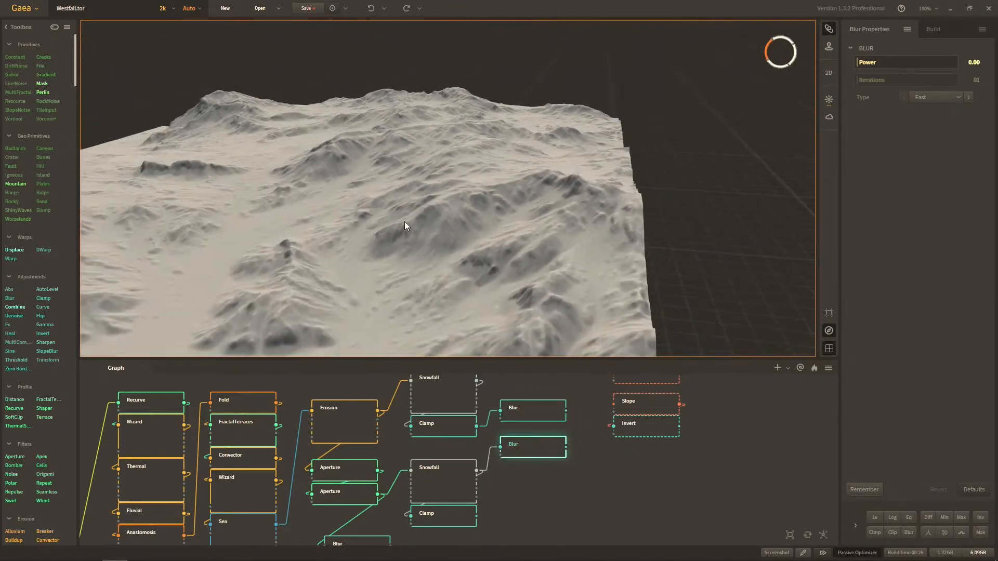
scroll(409, 223, "down", 5)
left_click_drag(369, 193, 296, 219)
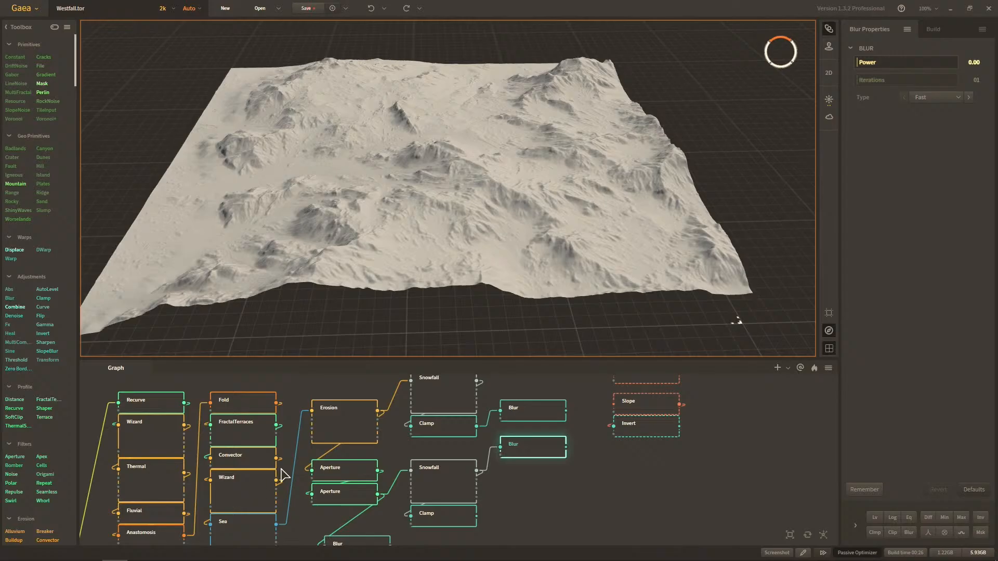
Step: Switch to Noggit and turn off the climb-angle coloring on the terrain
key("alt+Tab")
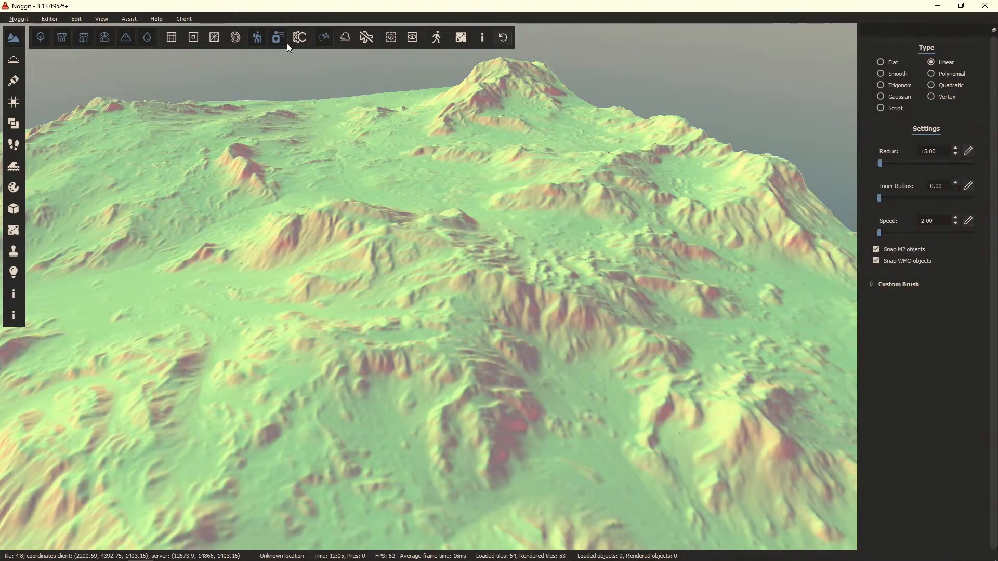
left_click(323, 41)
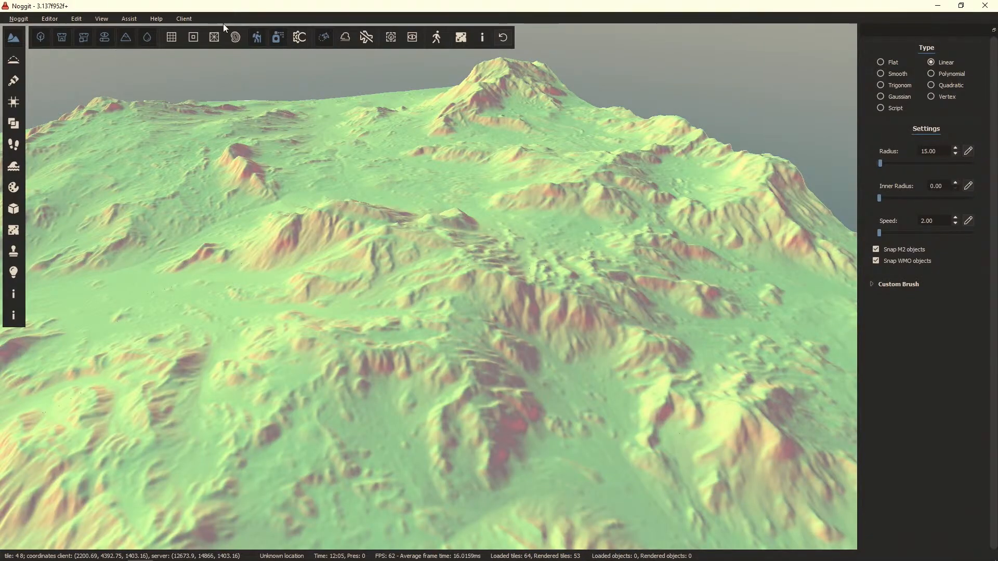
left_click(277, 36)
key("s")
key("w")
mouse_move(408, 245)
right_mouse_down()
mouse_move(405, 288)
mouse_move(403, 252)
right_mouse_up()
Step: Open the asset browser in the object editor, search for "humanmale" and select humanmalescale.m2
left_click(14, 209)
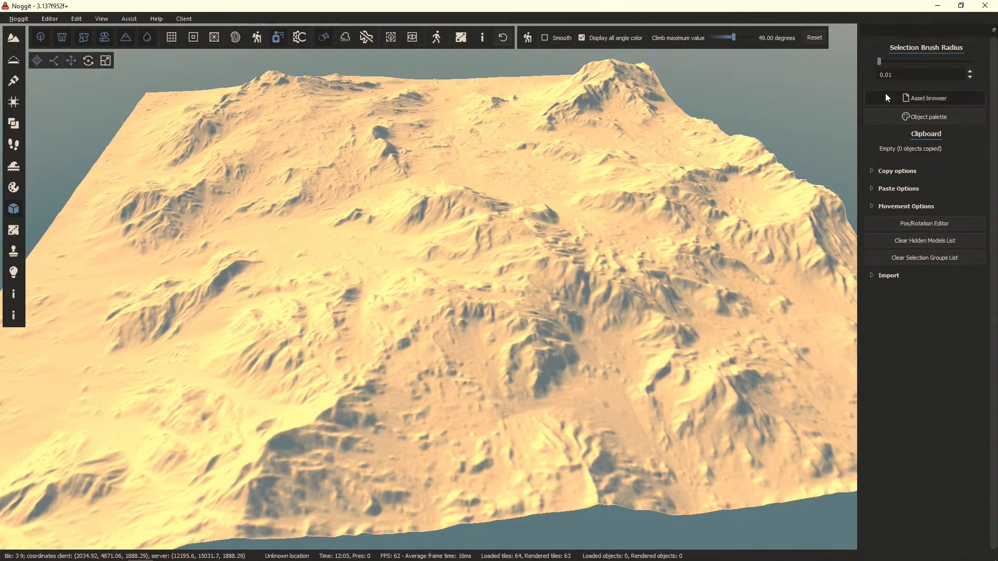
left_click(568, 285)
type("humanmale")
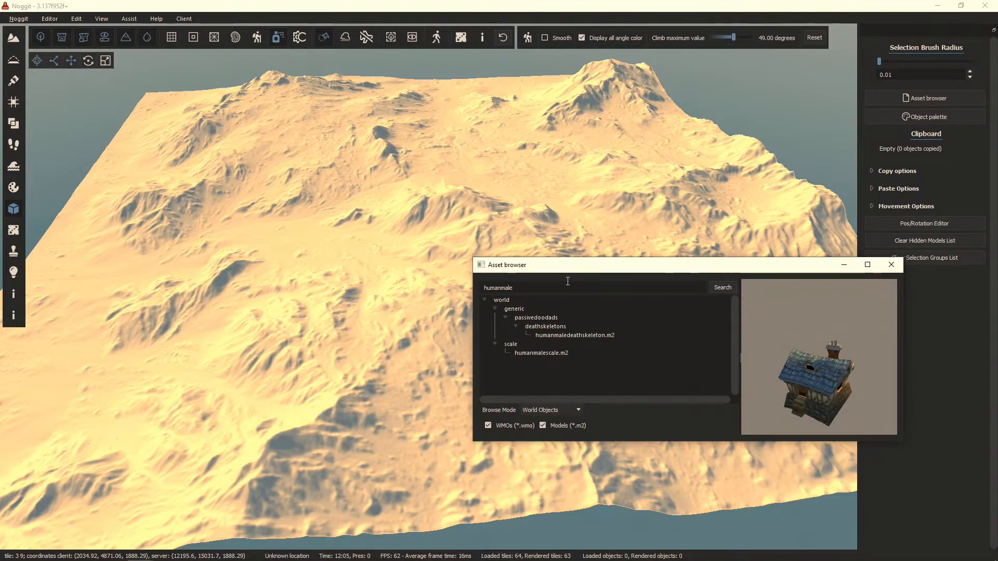
left_click(542, 353)
Step: Frame the same mountain ridge in Noggit and in Gaea's Snowfall-fed Blur preview and compare the two terrains
right_click_drag(408, 301, 414, 246)
key("w")
key("w")
key("alt+Tab")
key("alt+Tab")
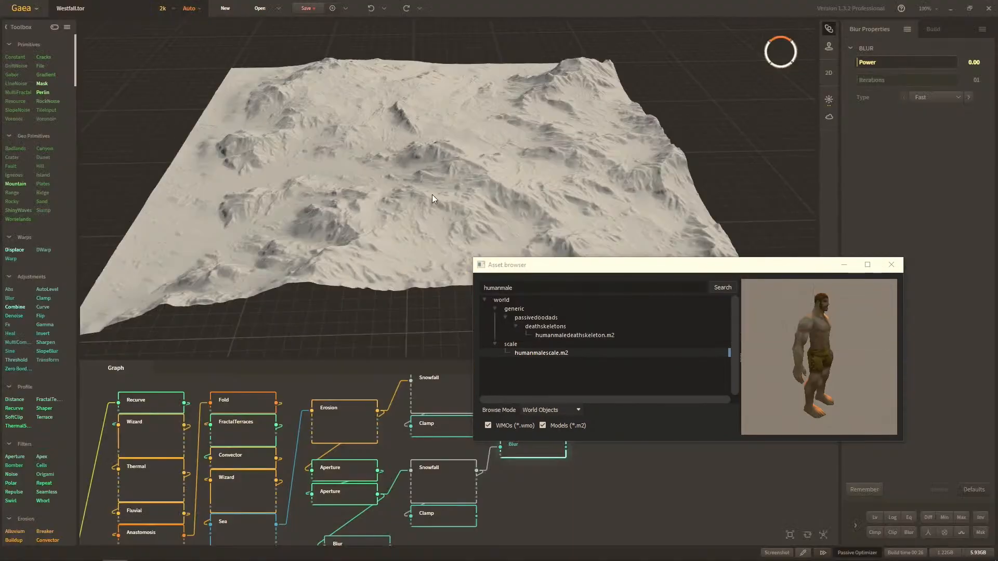
left_click_drag(410, 211, 404, 192)
scroll(484, 198, "up", 5)
key("alt+Tab")
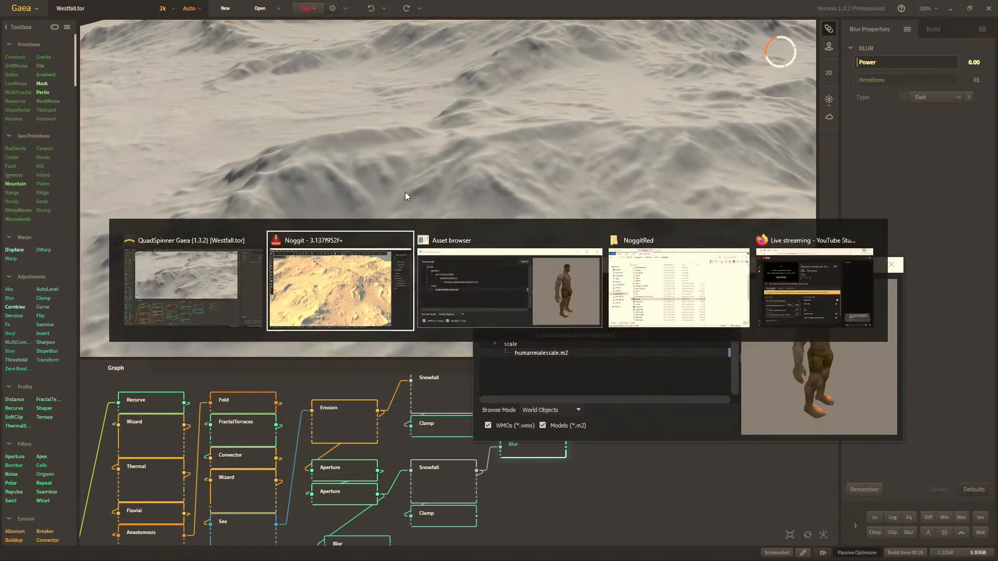
right_click_drag(345, 192, 424, 177)
key("alt+Tab")
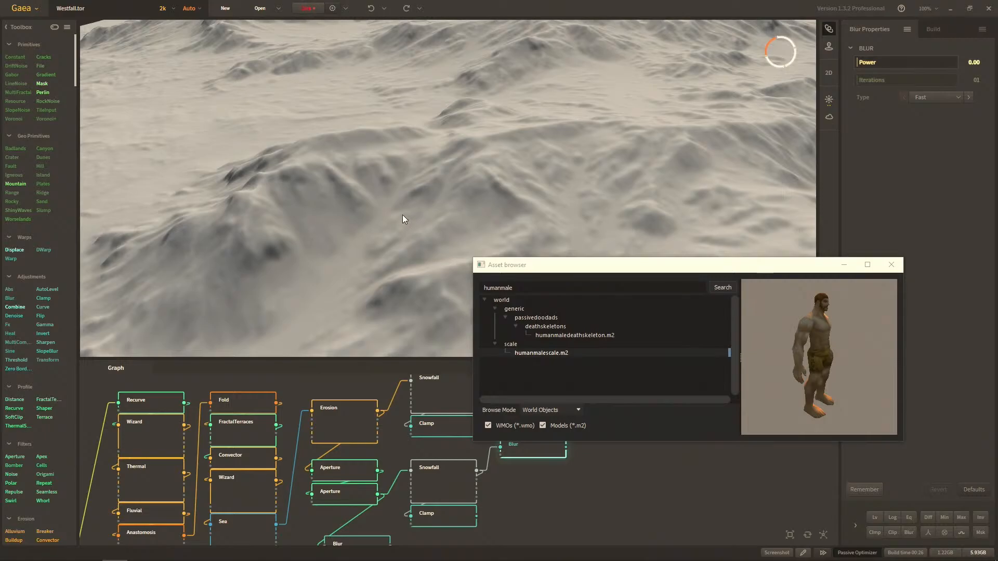
Step: Match Noggit's camera angle to Gaea's ridge preview and compare the slope detail of both versions
key("alt+Tab")
right_click_drag(404, 213, 283, 268)
key("alt+Tab")
key("alt+Tab")
key("alt+Tab")
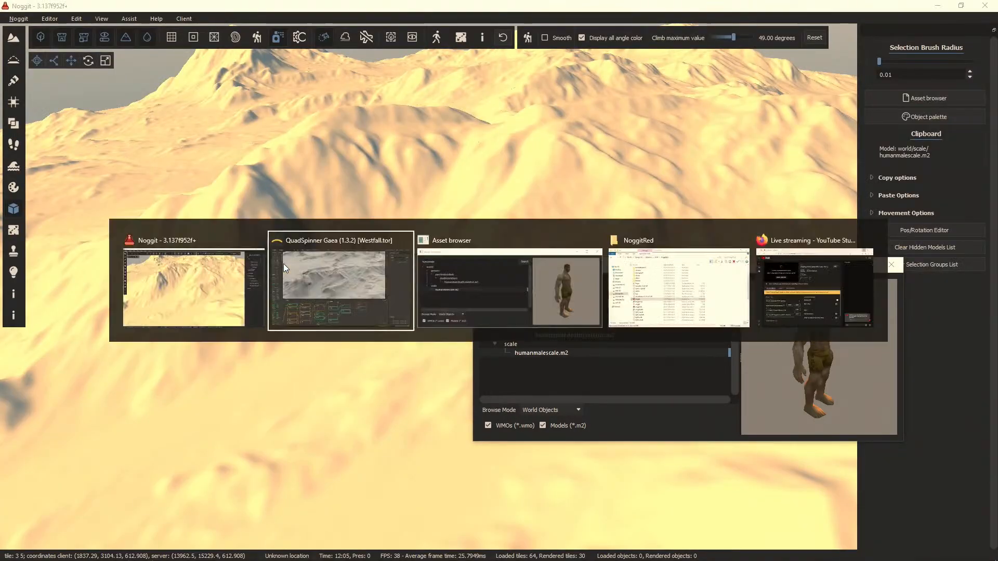
key("alt+Tab")
right_click_drag(370, 143, 276, 211)
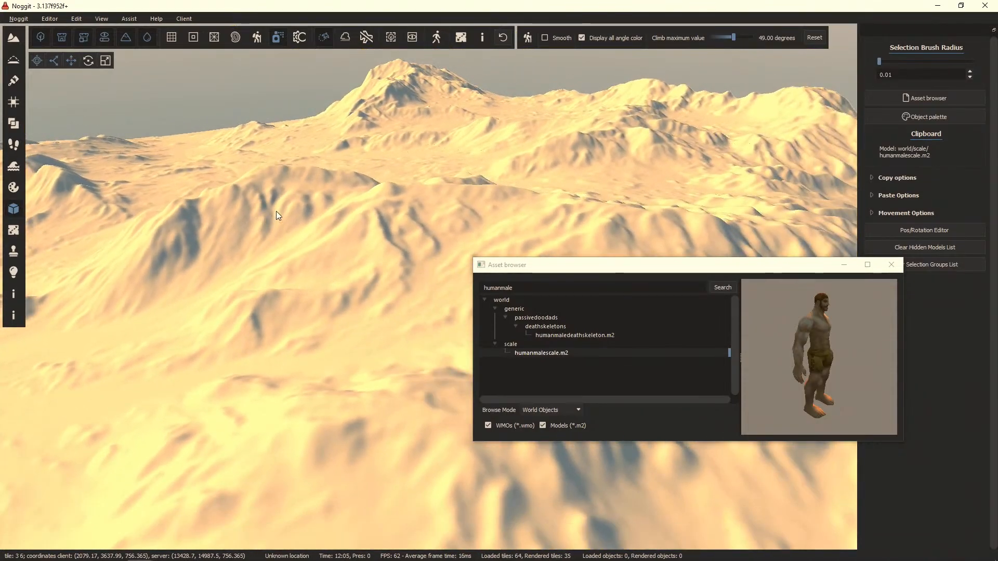
key("alt+Tab")
key("alt+Tab")
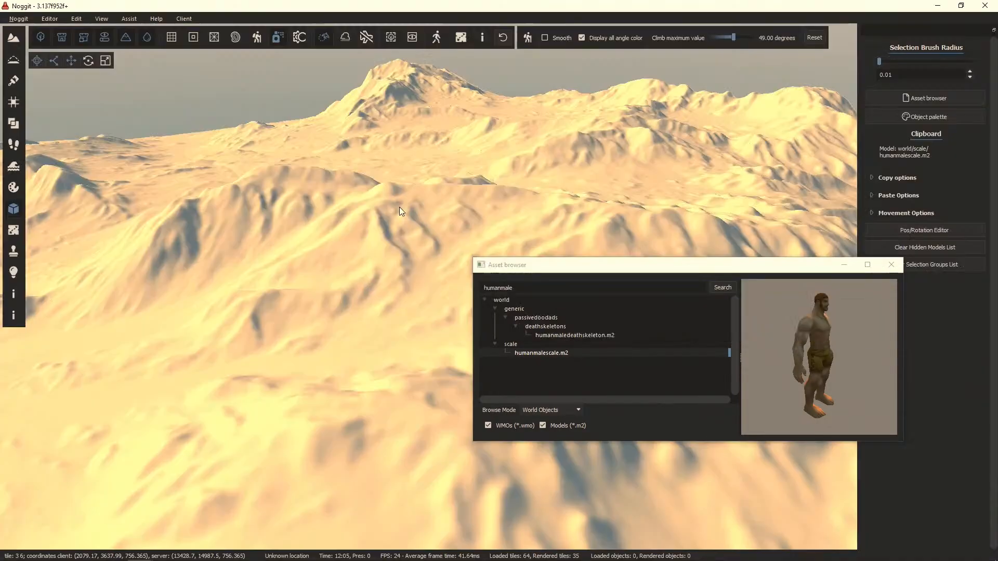
Step: Inspect the slopes in Noggit at close range, checking their smoothness against Gaea's Blur preview
right_click_drag(400, 214, 445, 220)
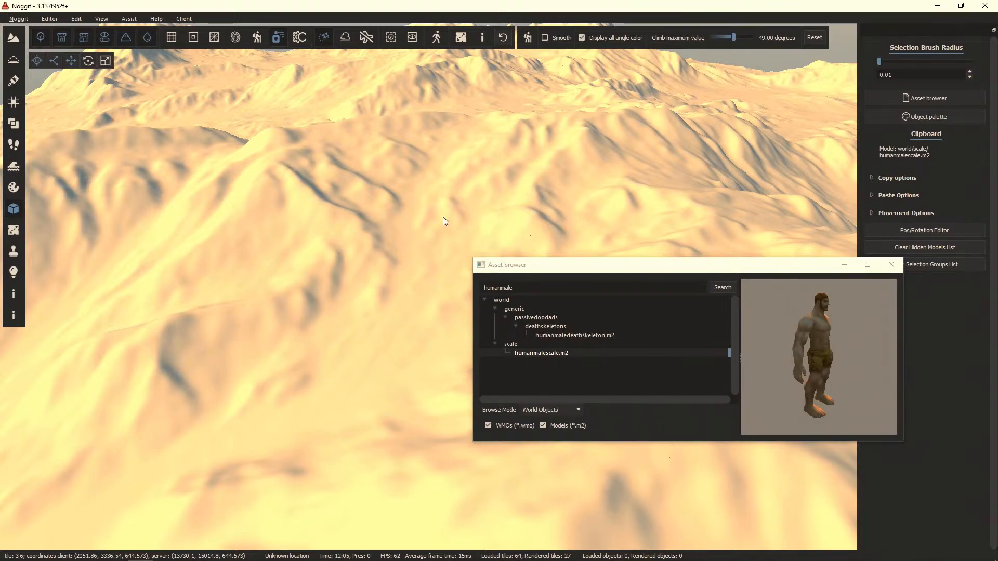
key("alt+Tab")
key("alt+Tab")
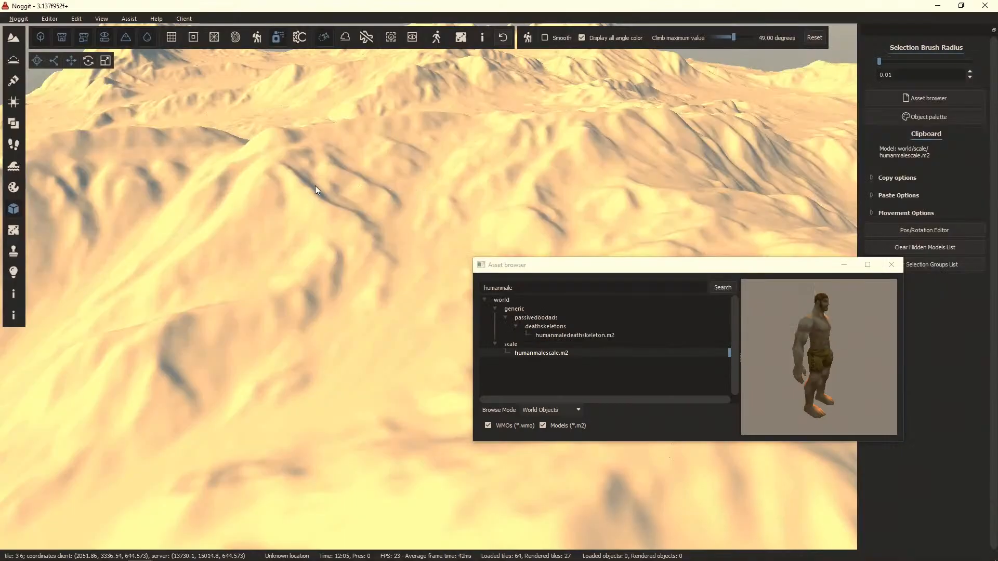
key("w")
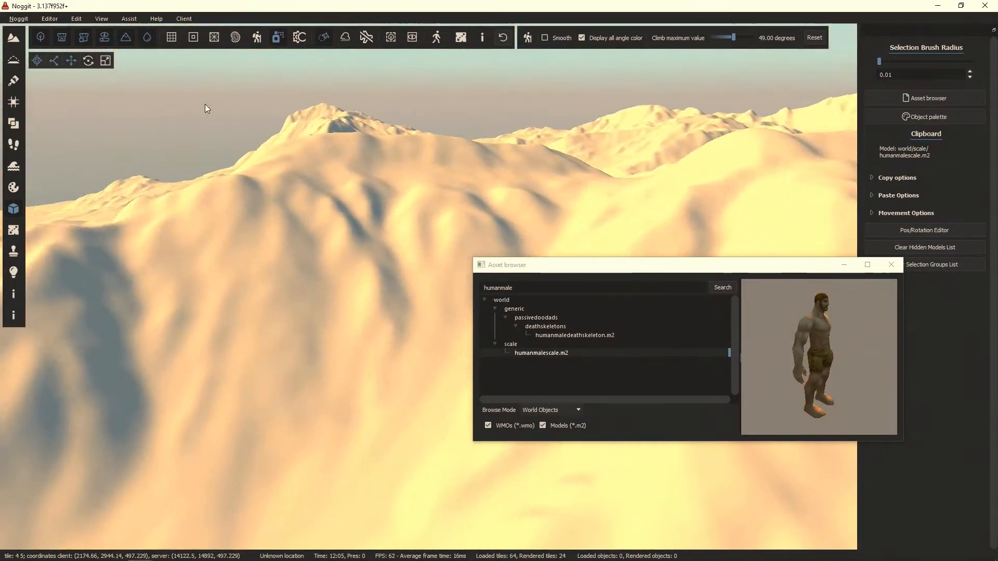
key("alt+Tab")
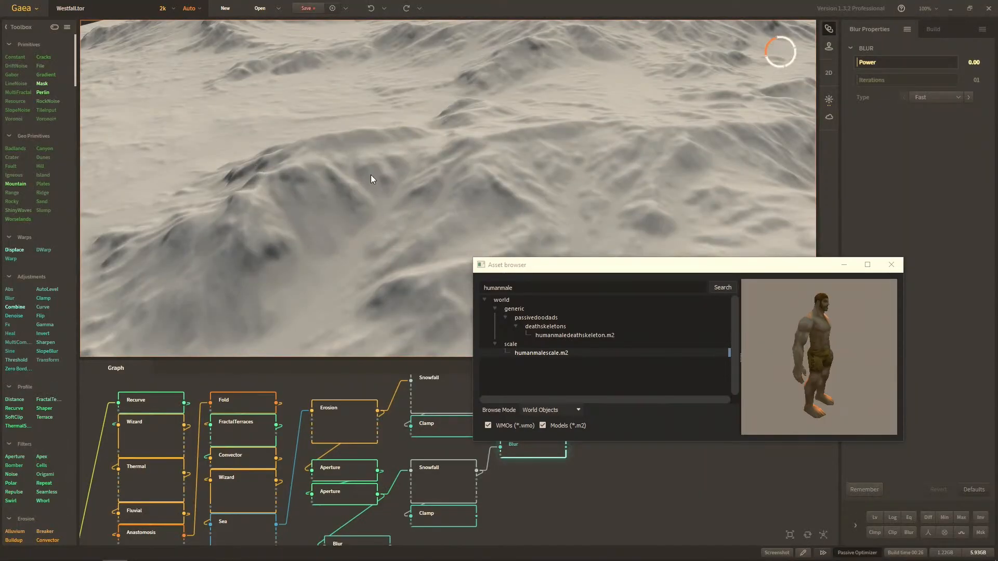
key("alt+Tab")
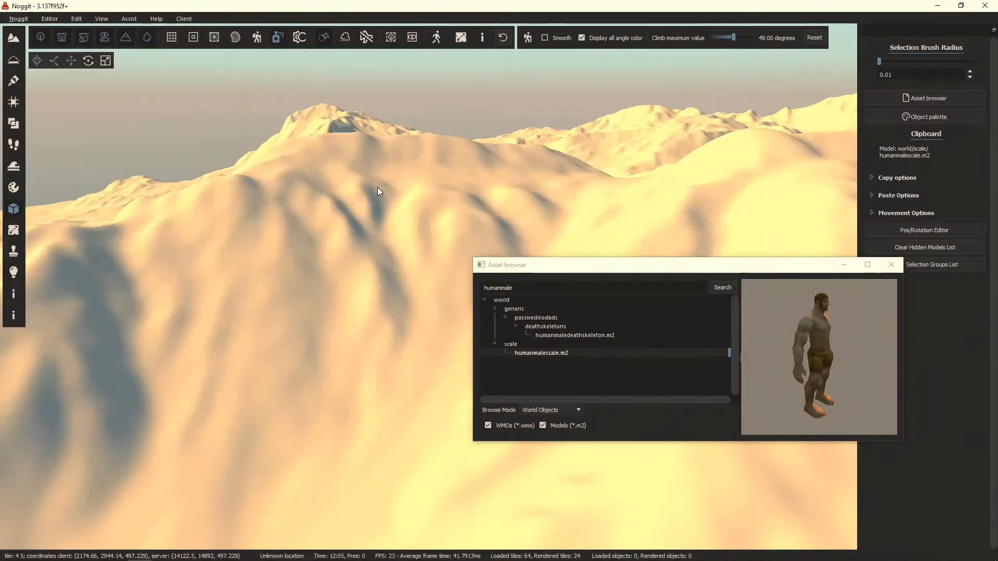
key("w")
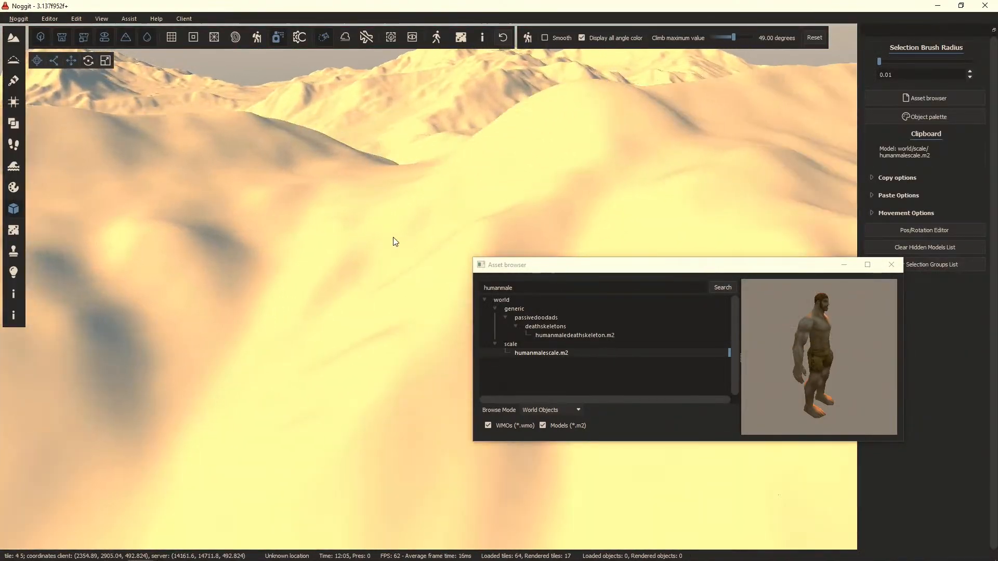
Step: Advance Noggit's time of day to 23:37 to light the slopes at night
key("n")
key("n")
key("n")
key("n")
key("n")
key("n")
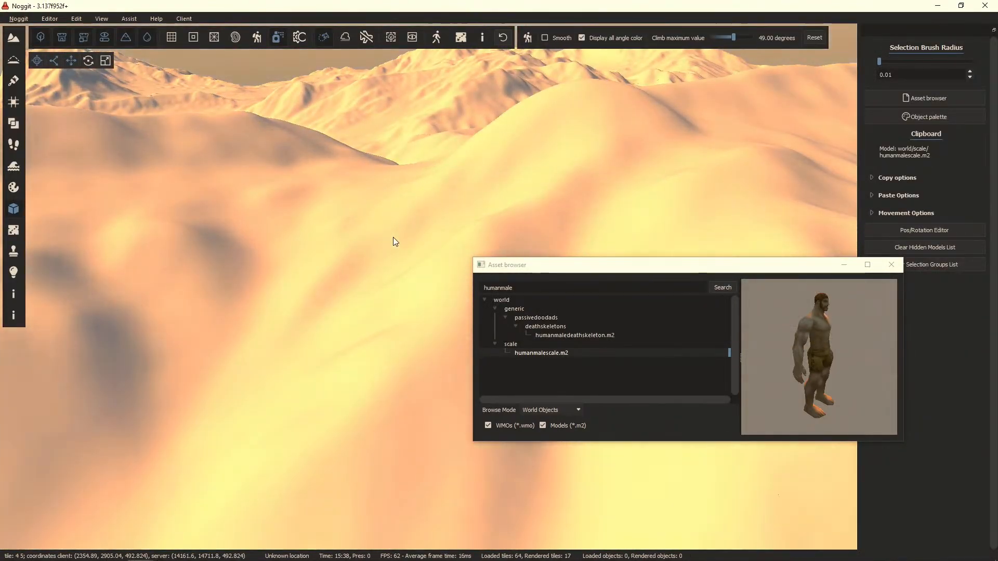
key("n")
key("n")
key("n")
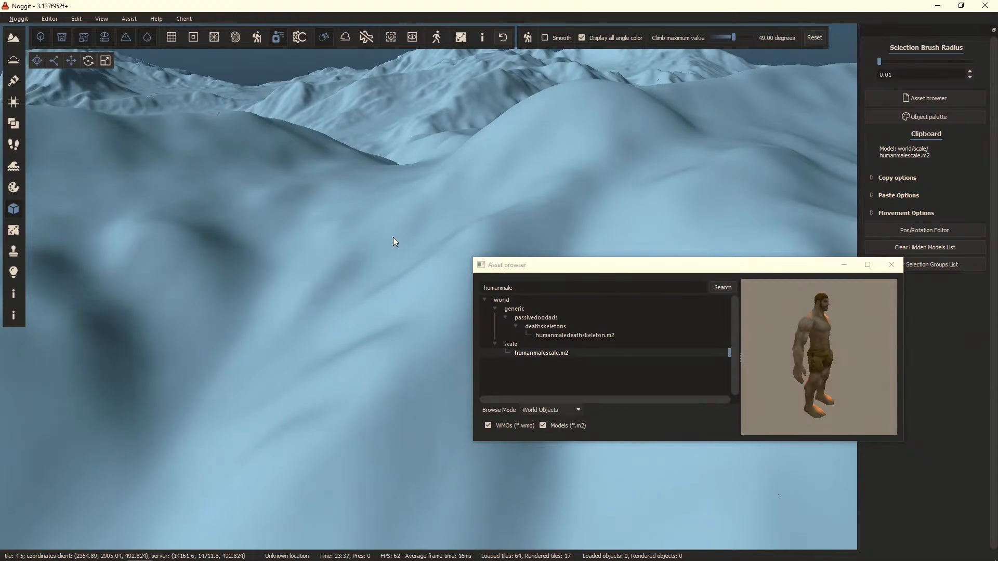
Step: Advance Noggit's time of day to 5:03 to light the slopes at dawn
key("n")
key("n")
key("n")
key("n")
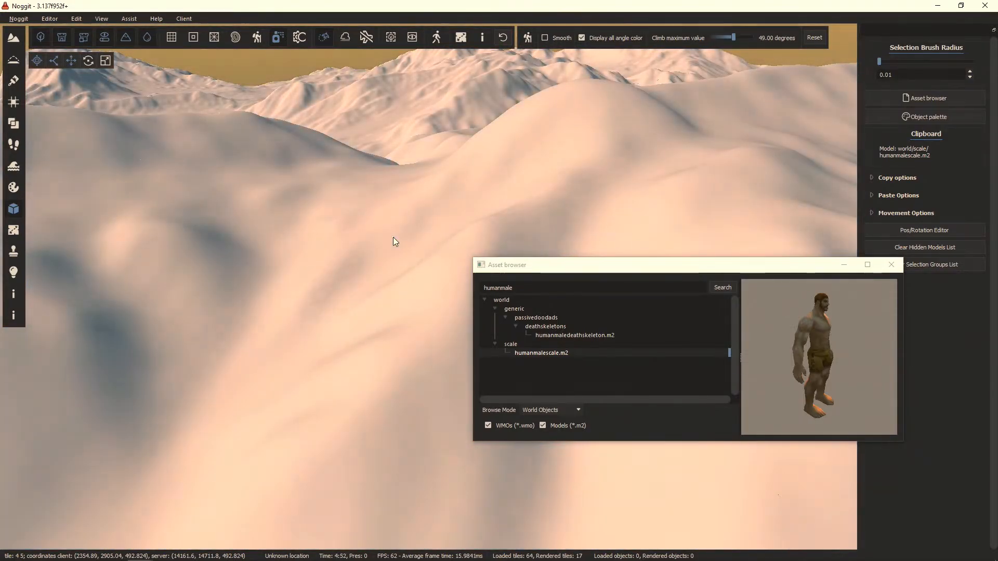
right_click_drag(393, 241, 323, 243)
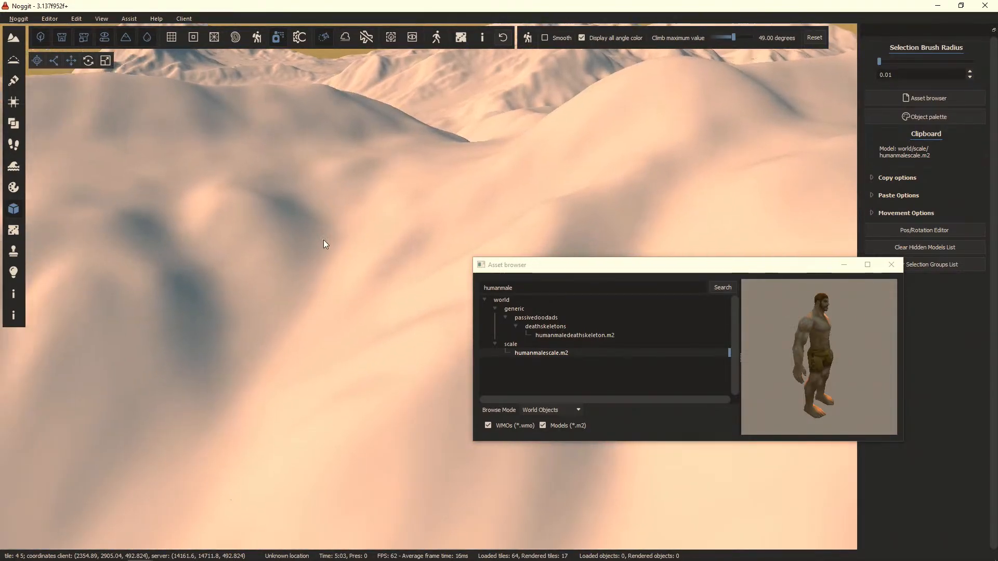
Step: Compare the ridge in Noggit with Gaea's Blur preview and survey the whole Noggit terrain from above
key("s")
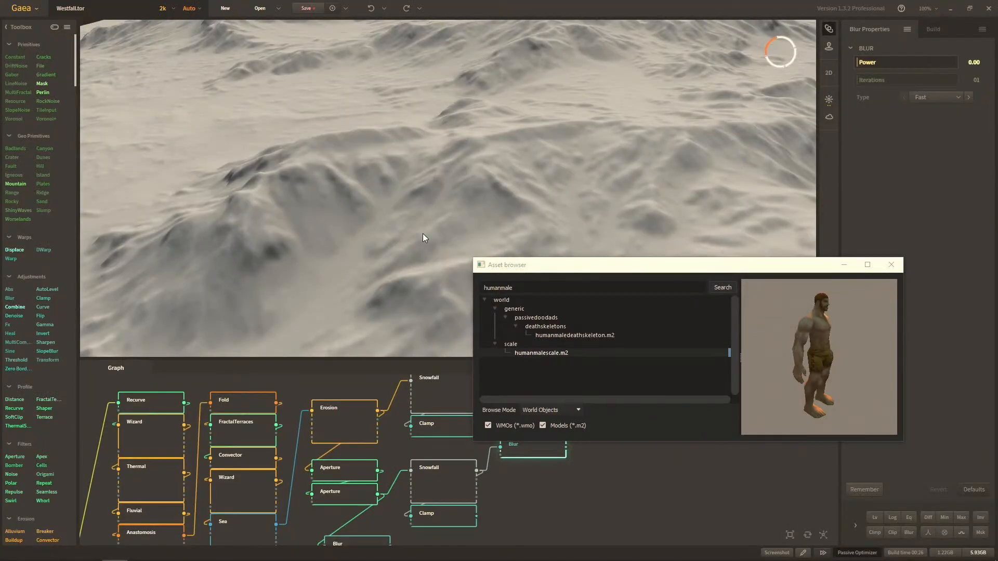
key("alt+Tab")
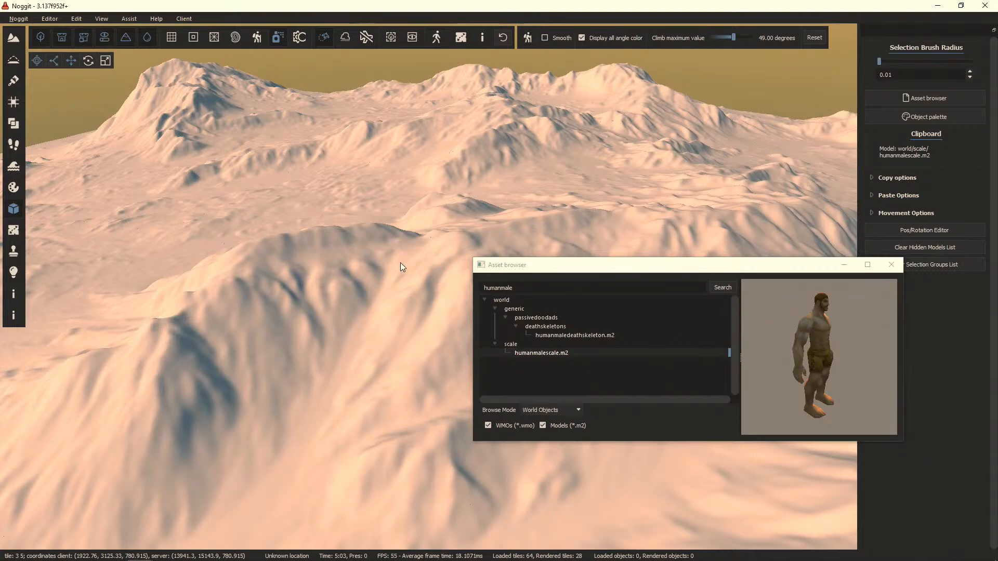
key("w")
right_click_drag(401, 263, 110, 230)
key("s")
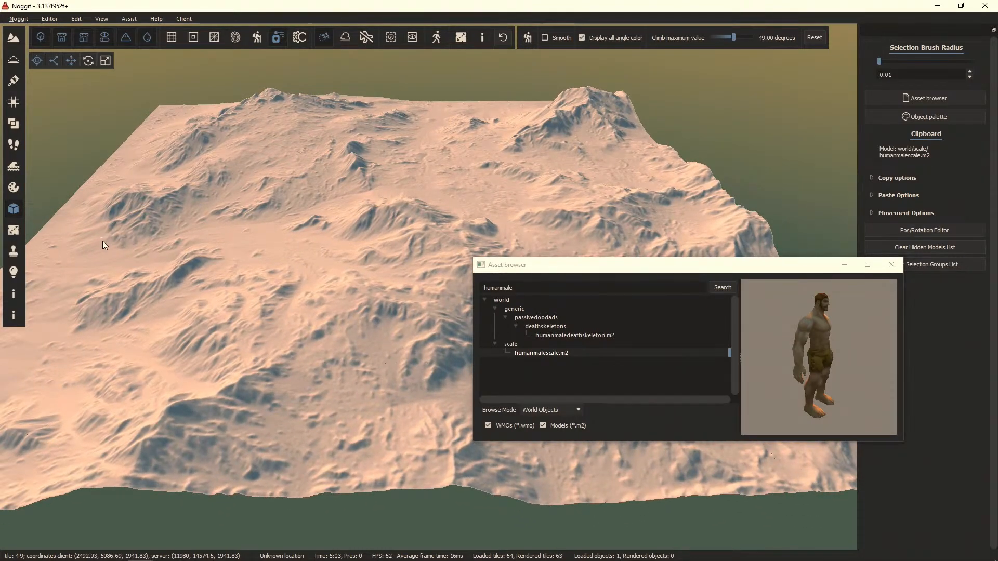
key("w")
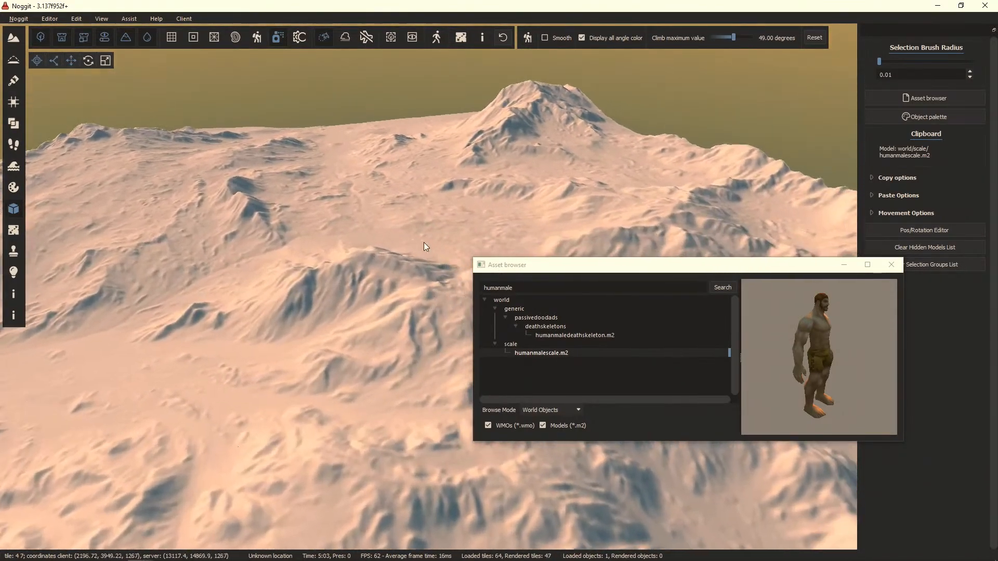
right_click_drag(423, 245, 473, 195)
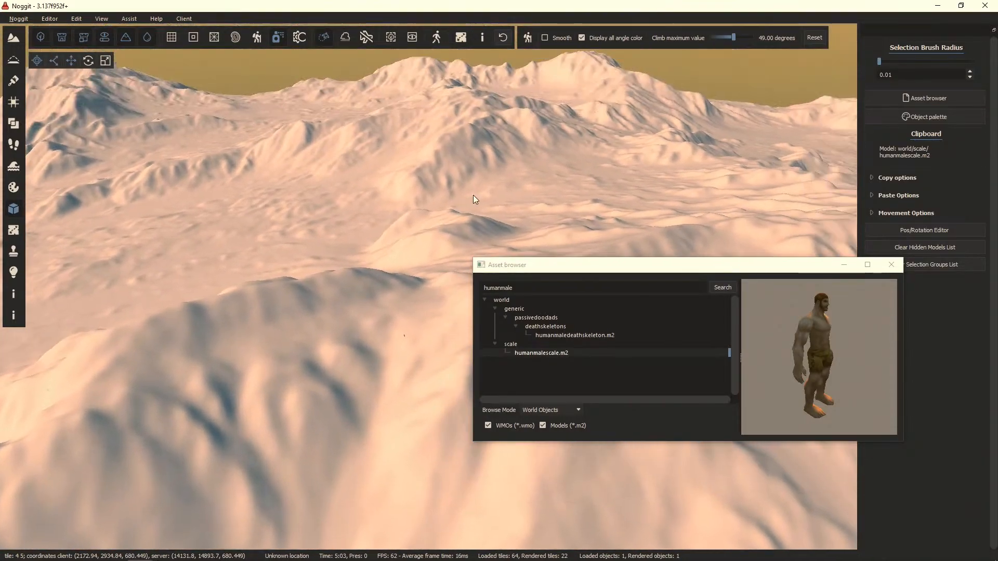
Step: Move the asset browser out of the way and approach the human male scale model standing on the ridge slope
key("w")
right_click_drag(412, 345, 402, 382)
key("s")
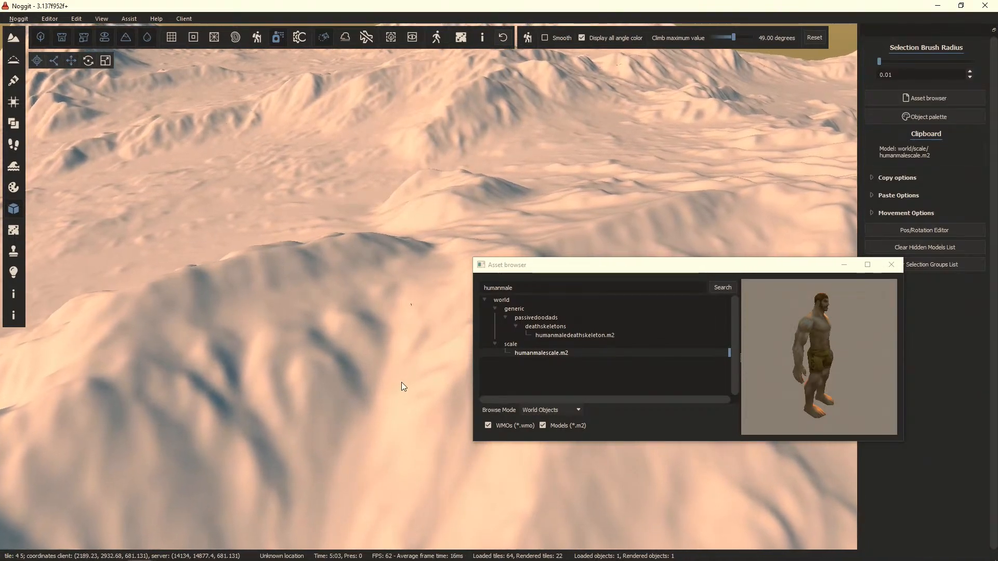
key("w")
key("w")
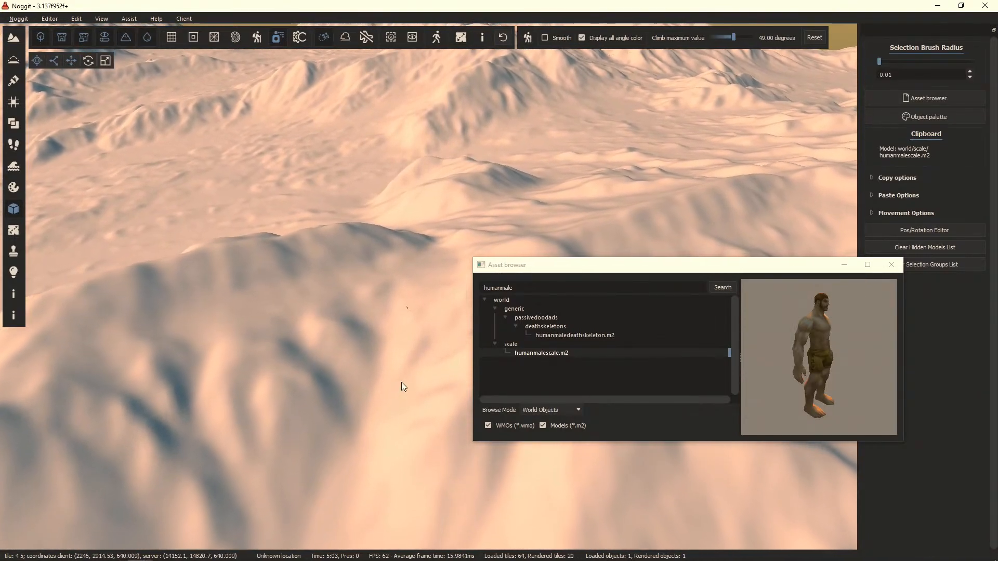
key("w")
left_click_drag(520, 265, 769, 325)
key("w")
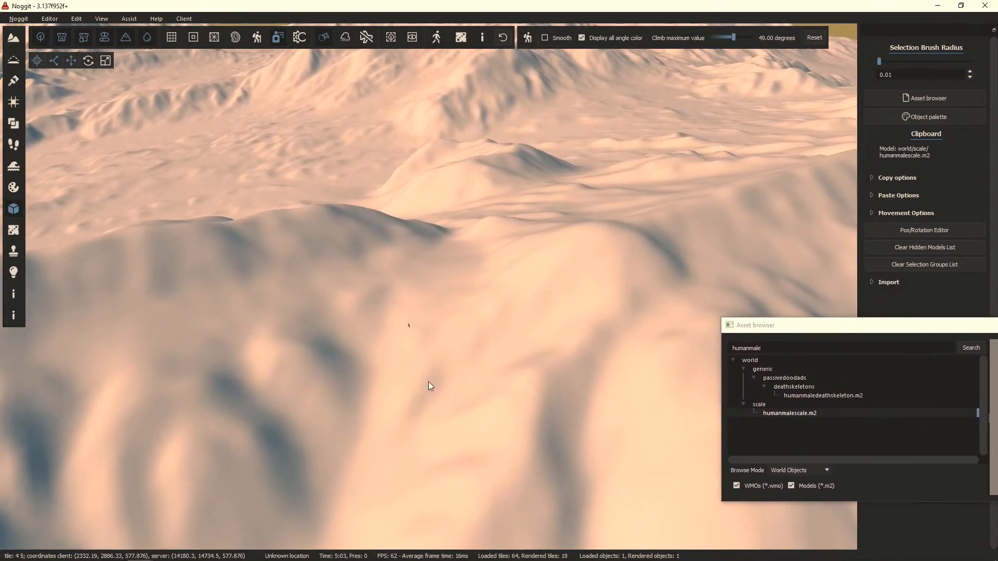
key("w")
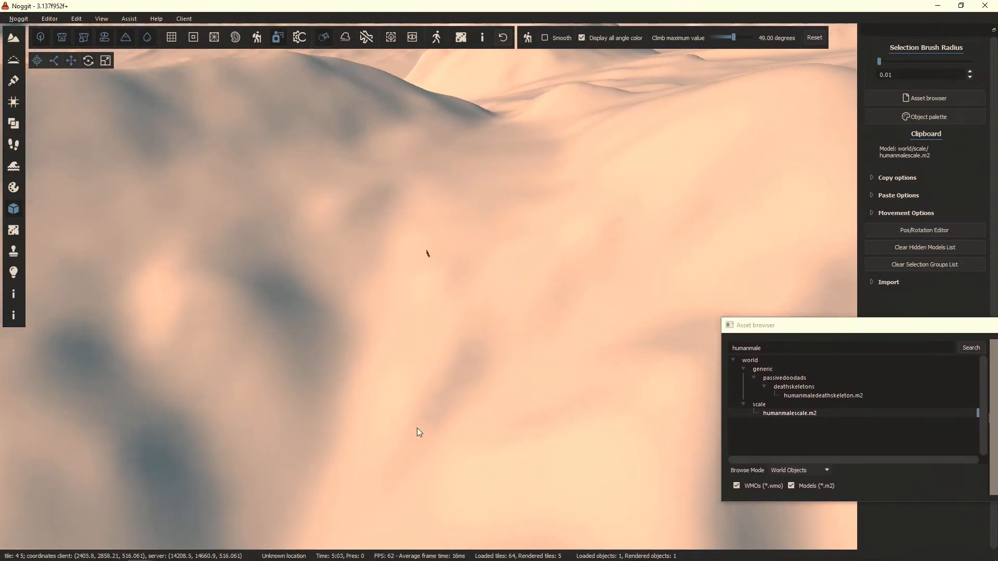
key("w")
right_click_drag(419, 421, 601, 368)
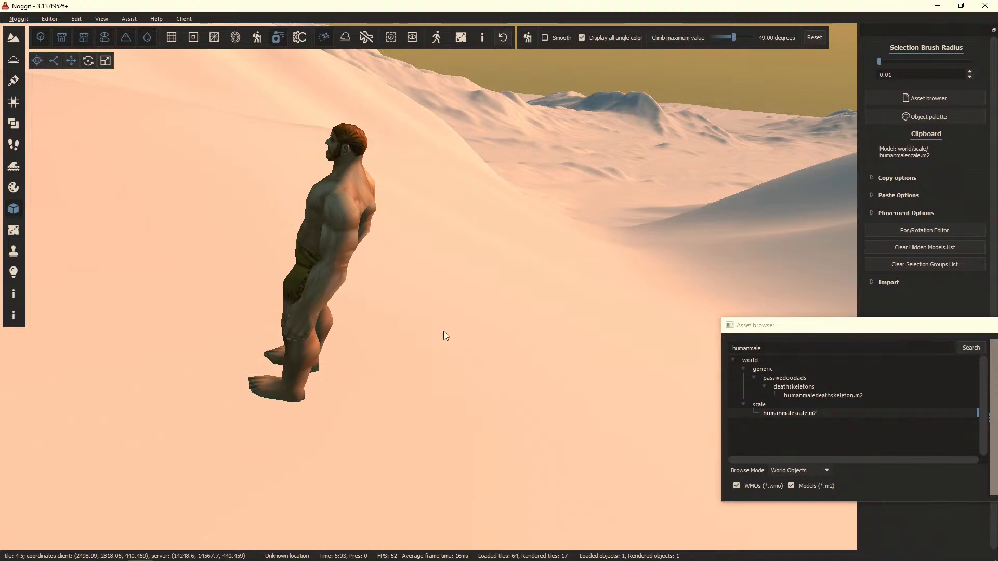
Step: Paste several copies of humanmalescale.m2 along the slope and down into the valley
key("ctrl+v")
key("ctrl+v")
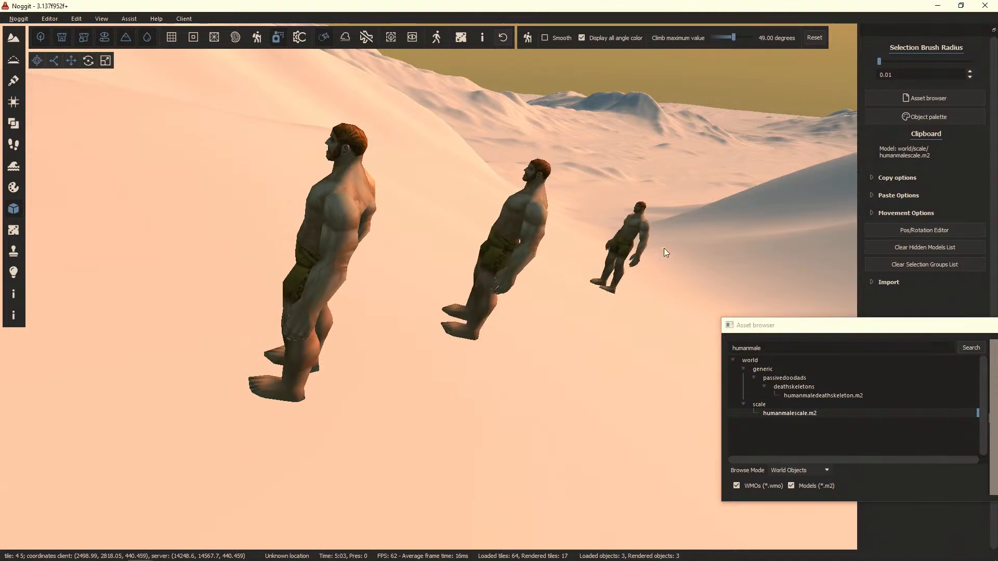
key("ctrl+v")
key("ctrl+v")
Step: Travel along the valley and judge the terrain's scale and smoothness against the placed human models
key("w")
right_click_drag(677, 116, 548, 195)
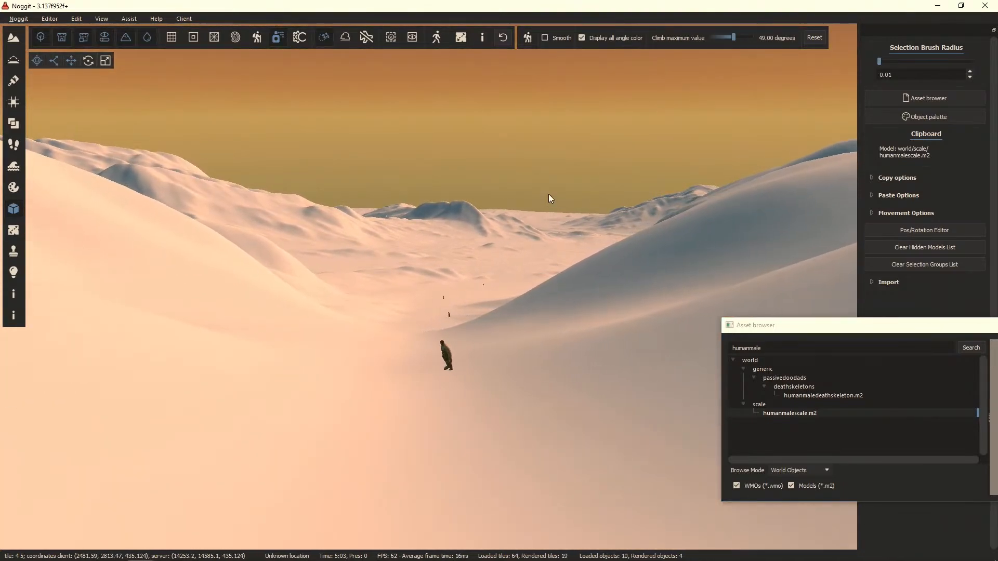
key("s")
right_click_drag(551, 237, 538, 182)
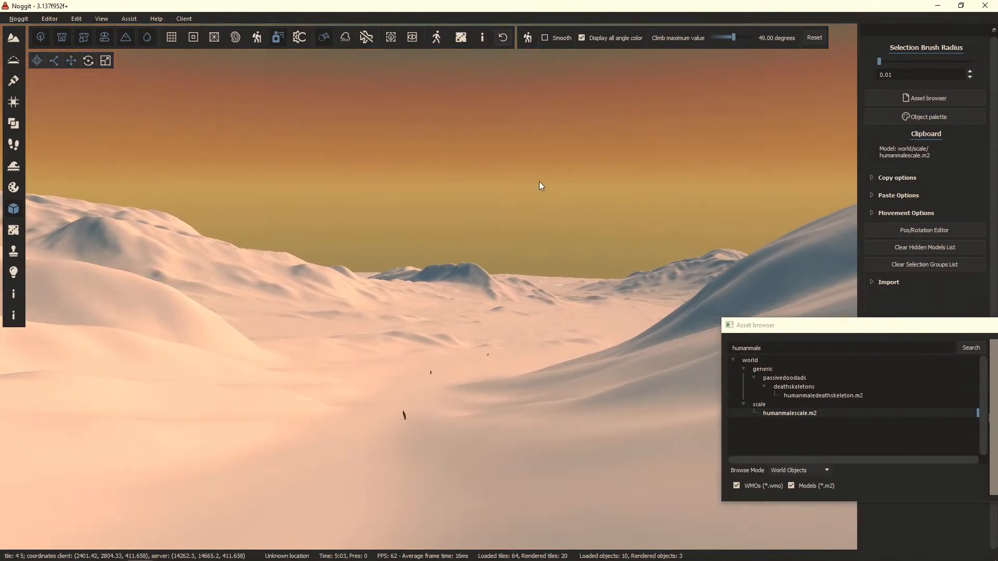
key("w")
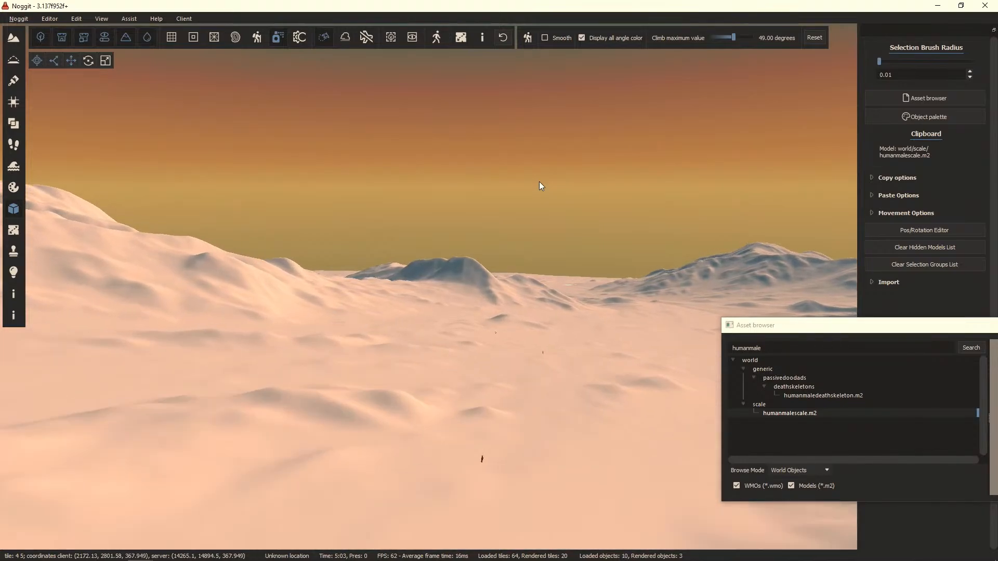
right_click_drag(538, 182, 267, 311)
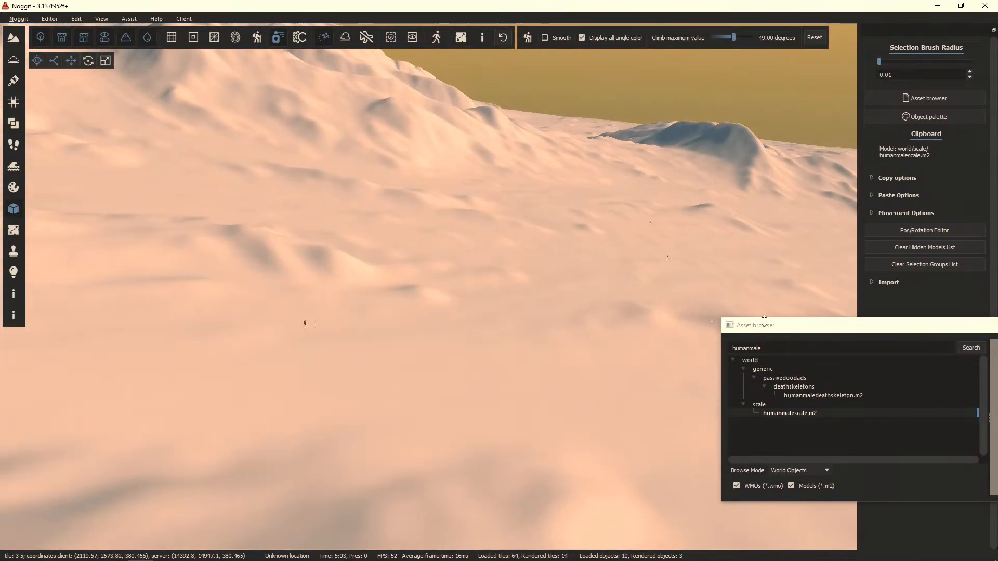
Step: Switch to texture painting with a top-down terrain view, check the minimap, and advance the time of day to 7:40
key("3")
key("m")
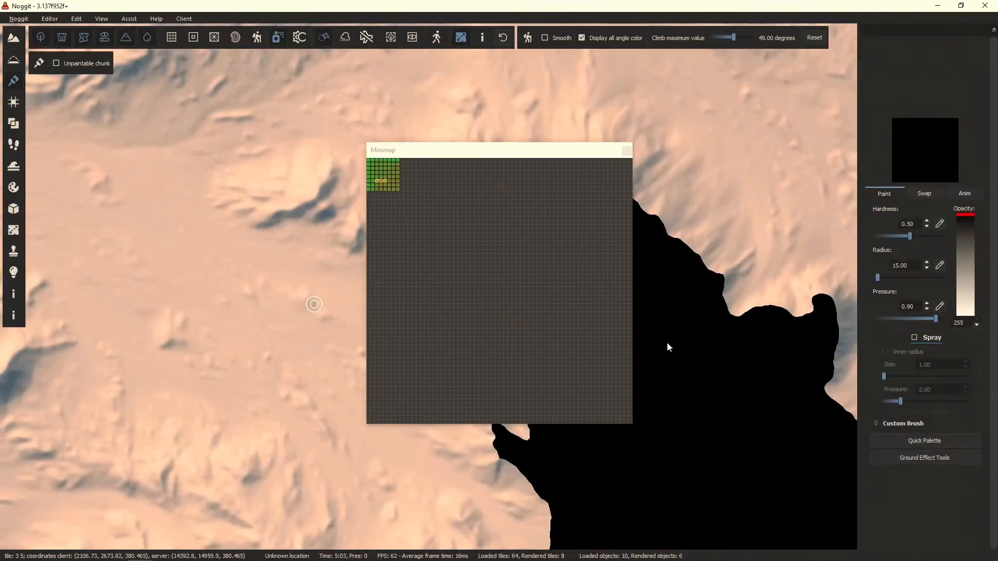
key("m")
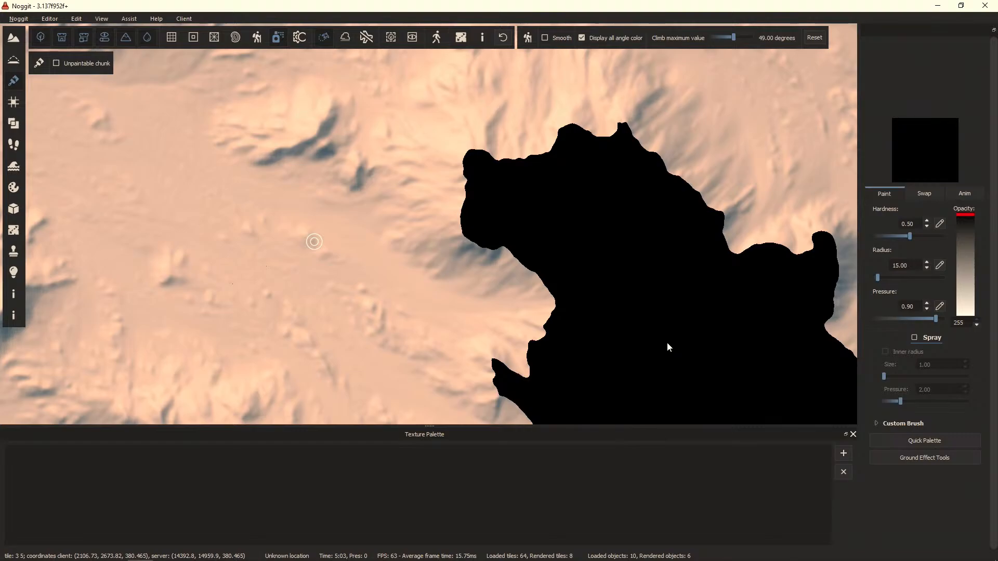
key("m")
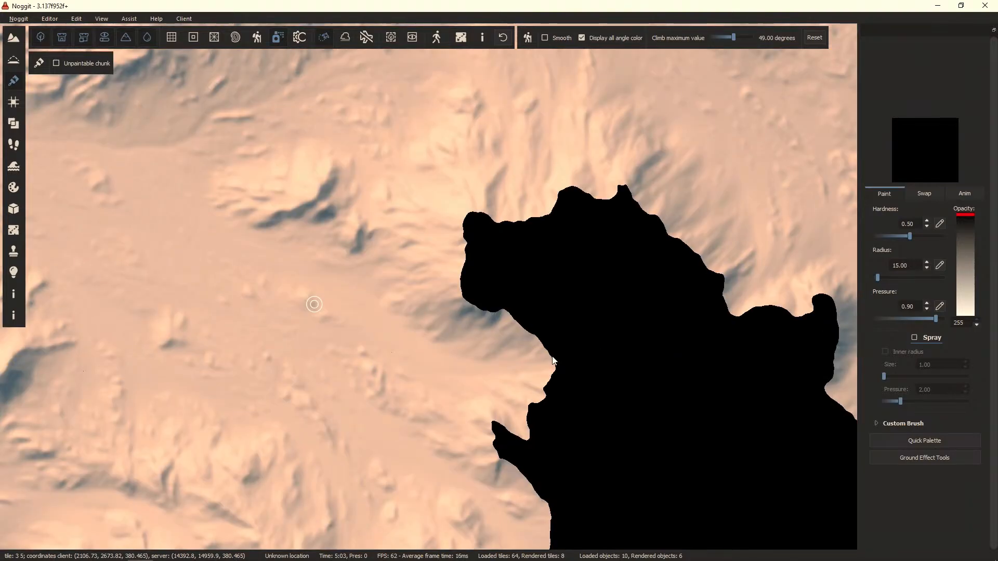
key("m")
key("m")
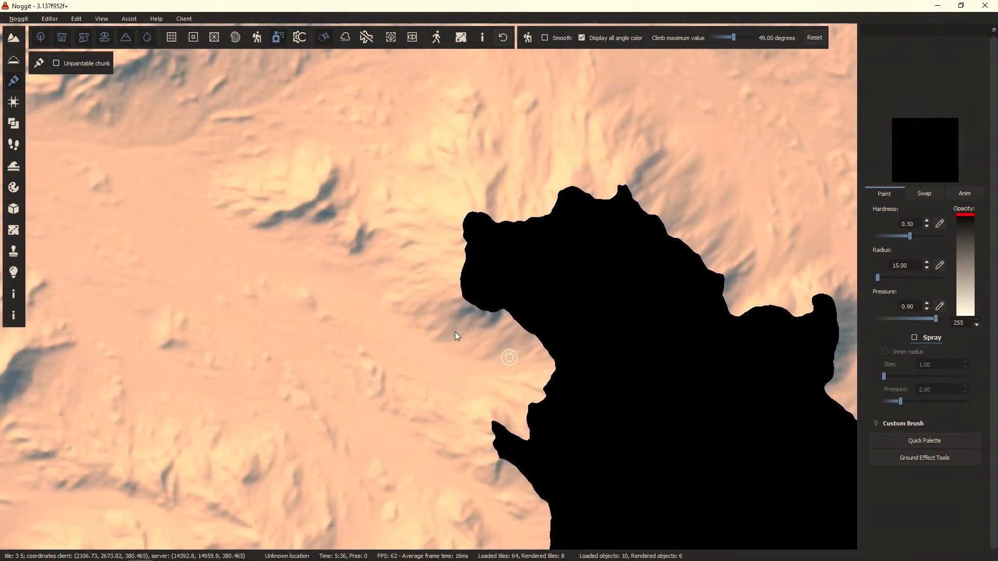
key("KP_Add")
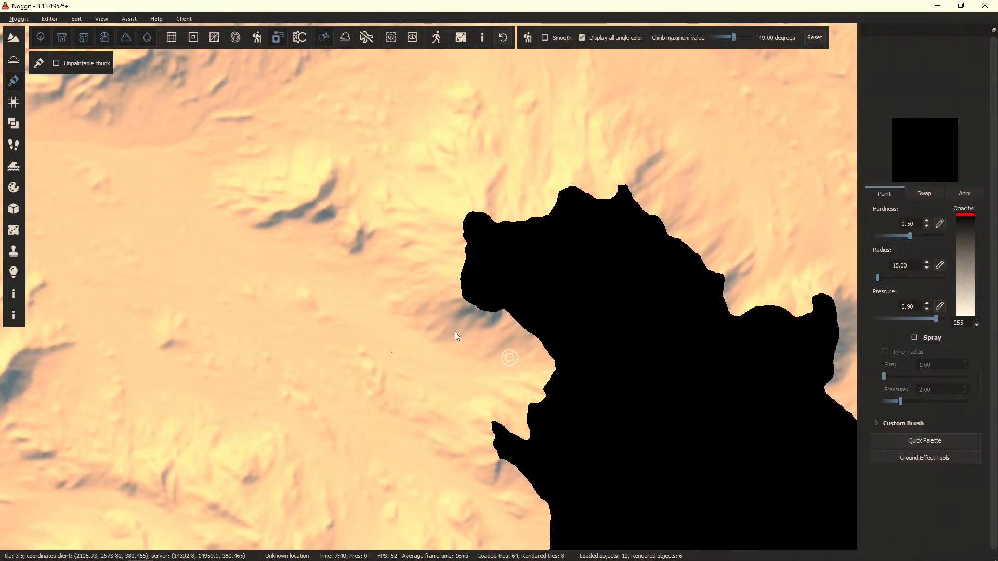
key("a")
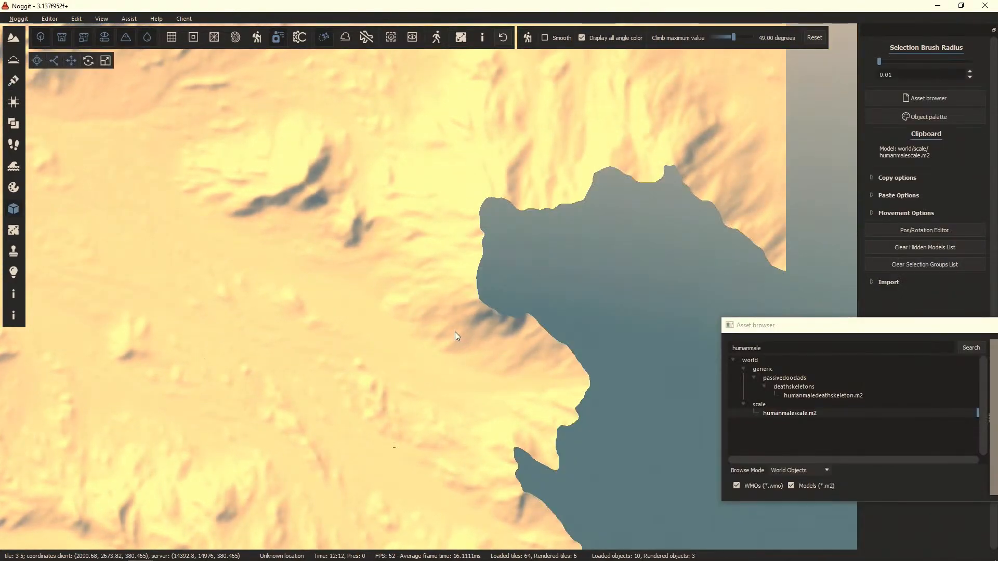
key("w")
key("a")
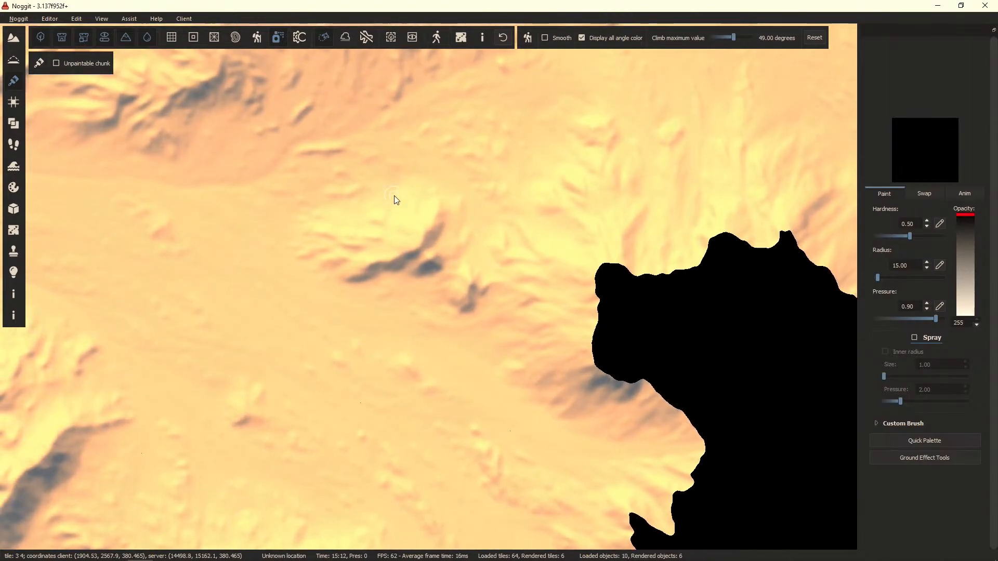
key("w")
key("s")
key("d")
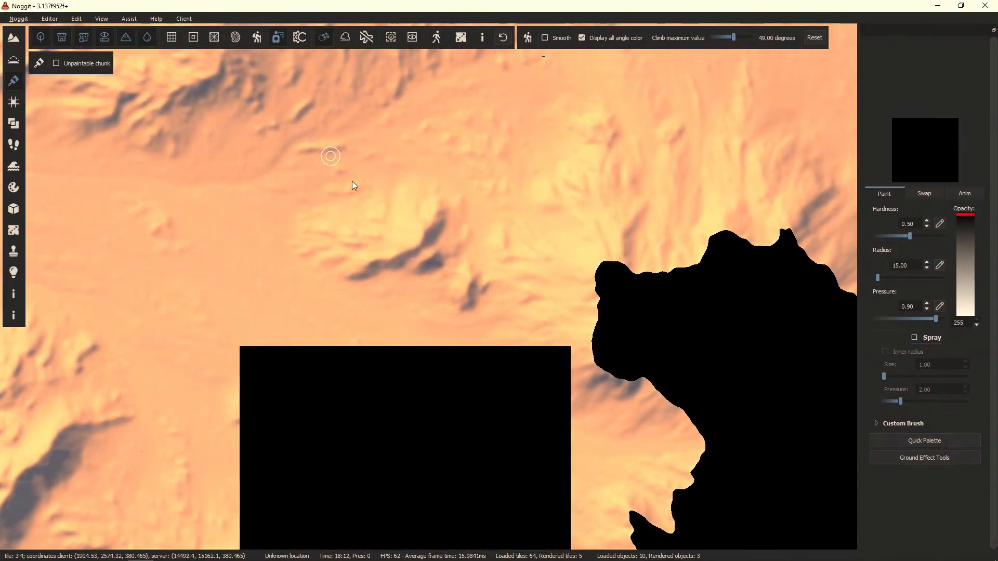
left_click(123, 18)
left_click(400, 215)
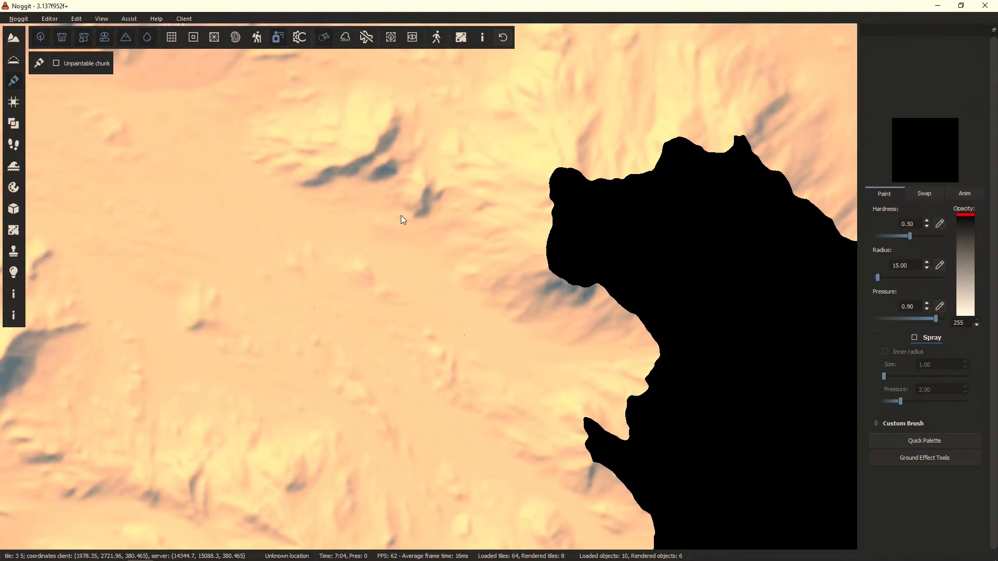
Step: Review the basic controls and toggles in the key bindings help, keeping the help window fully in view
key("w")
key("a")
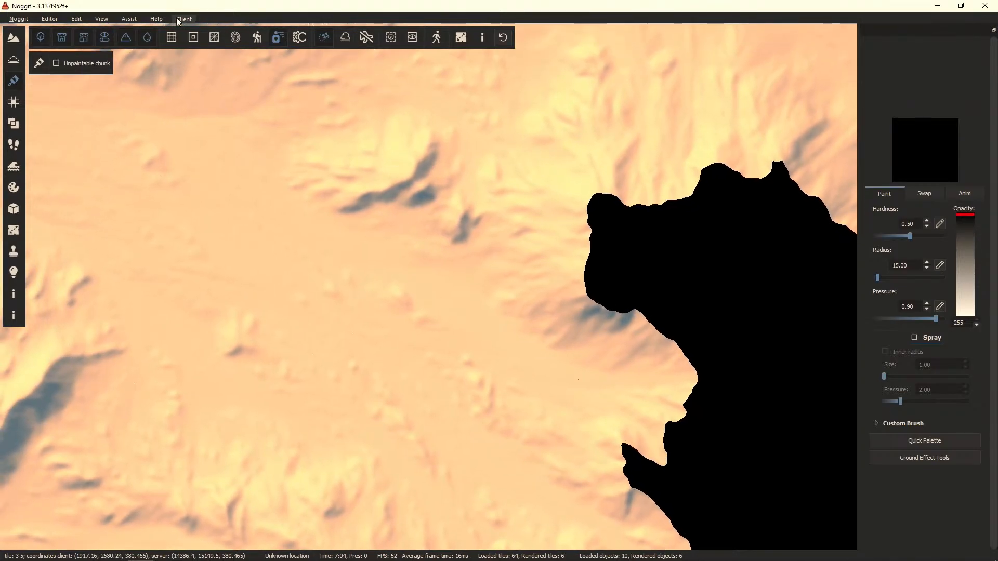
left_click(156, 19)
left_click(194, 29)
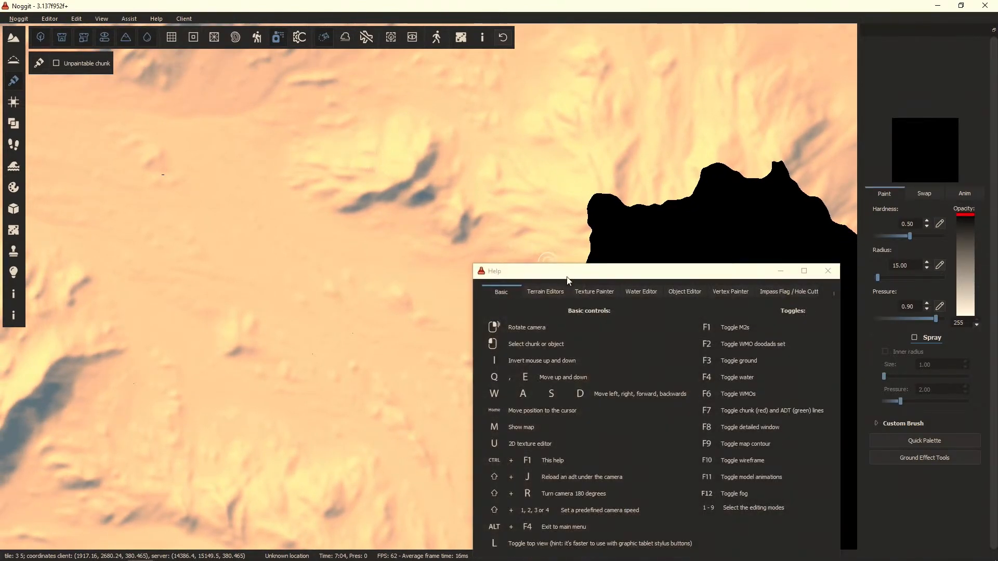
left_click_drag(568, 281, 398, 108)
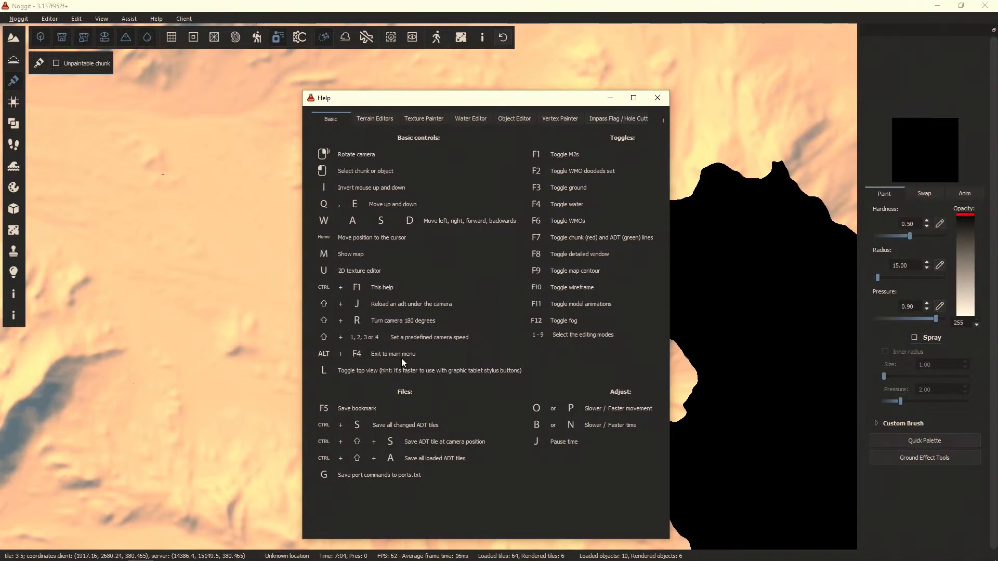
left_click(677, 55)
left_click(657, 98)
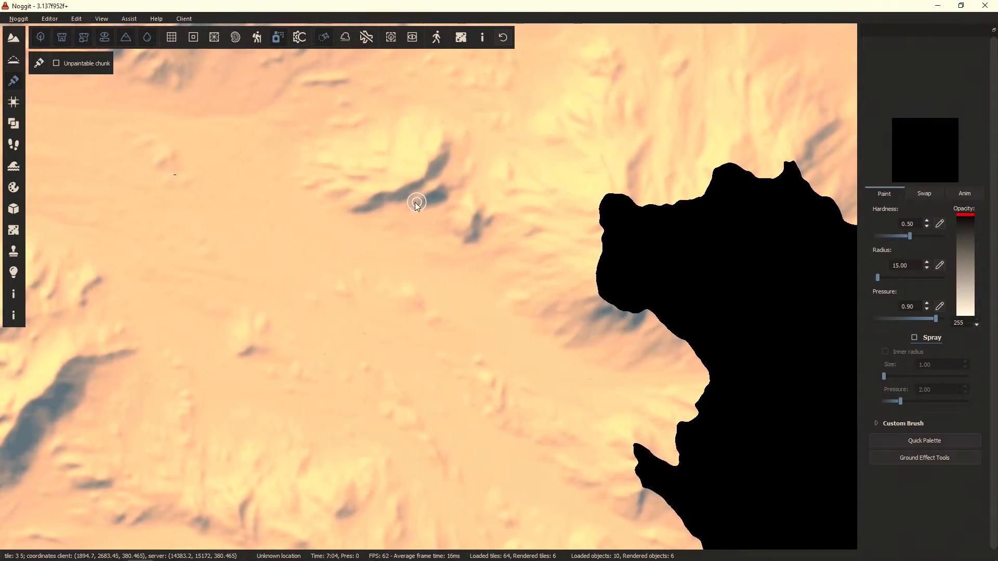
Step: Consult the key bindings help again for the camera and display controls
key("a")
key("F1")
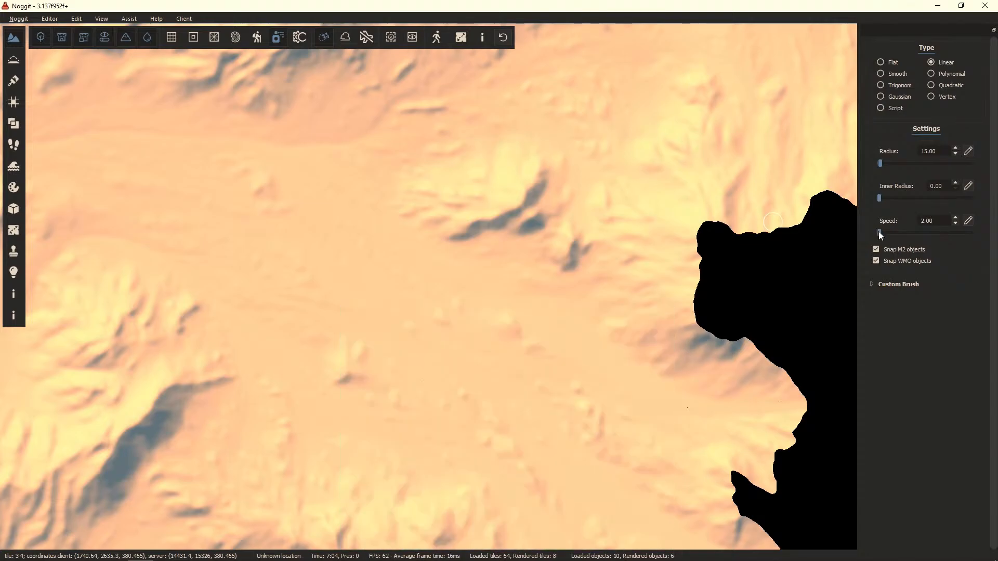
key("s")
key("d")
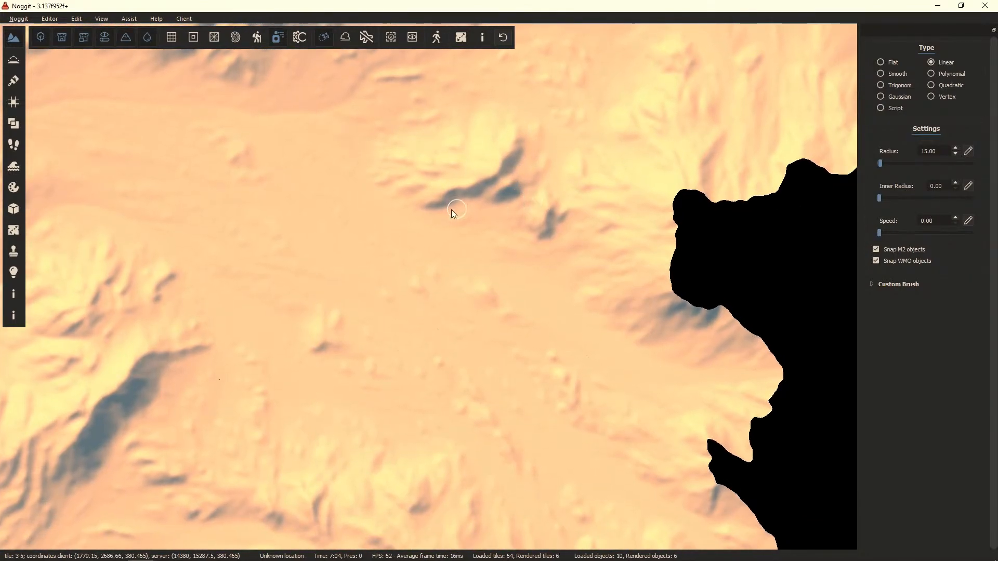
key("s")
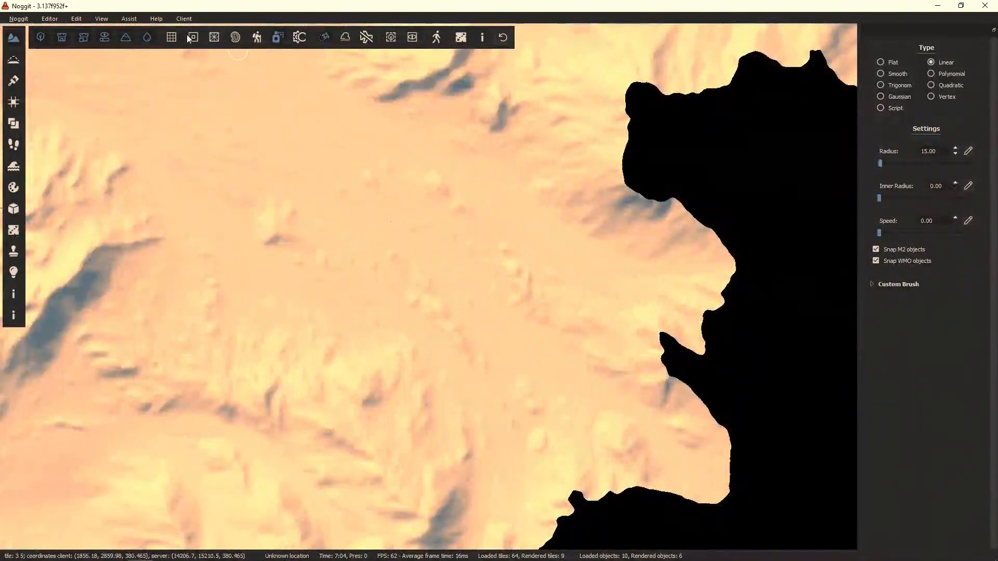
left_click(131, 18)
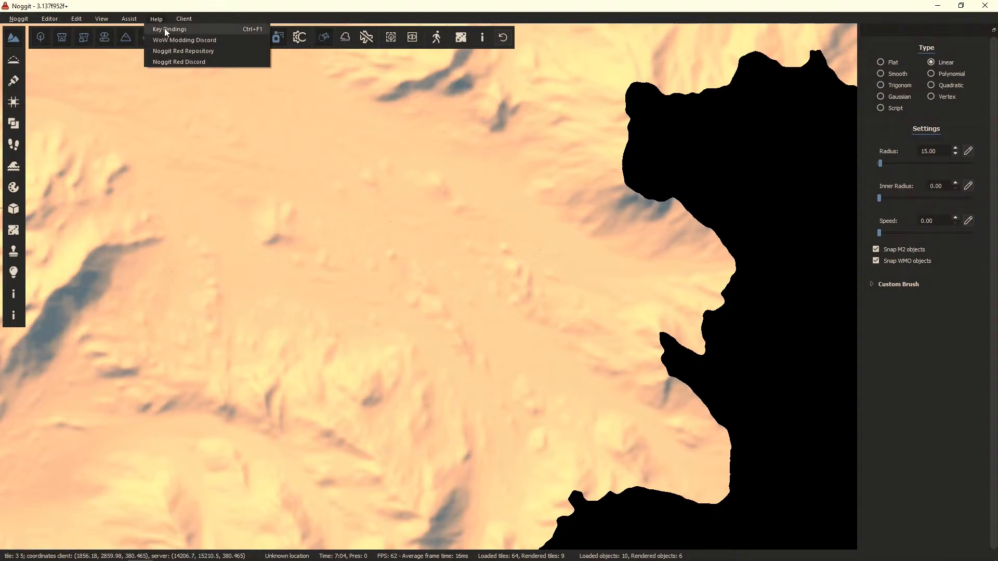
left_click(156, 27)
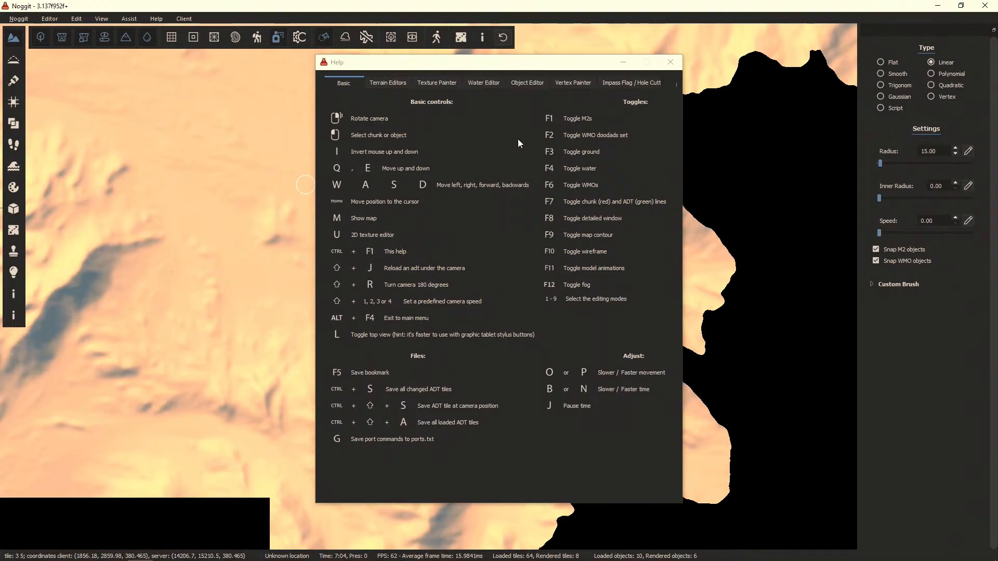
left_click(669, 63)
key("w")
key("a")
key("s")
key("s")
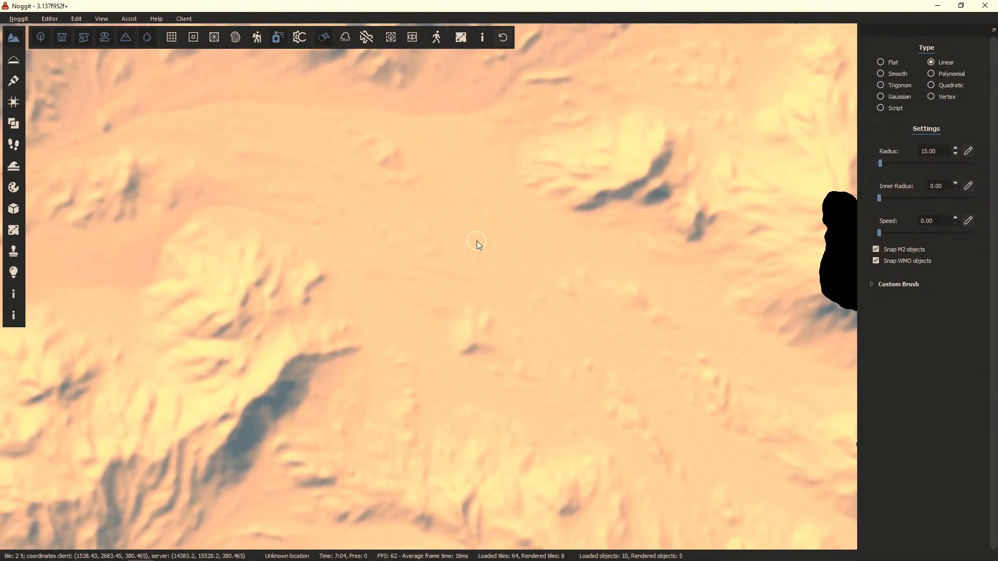
key("s")
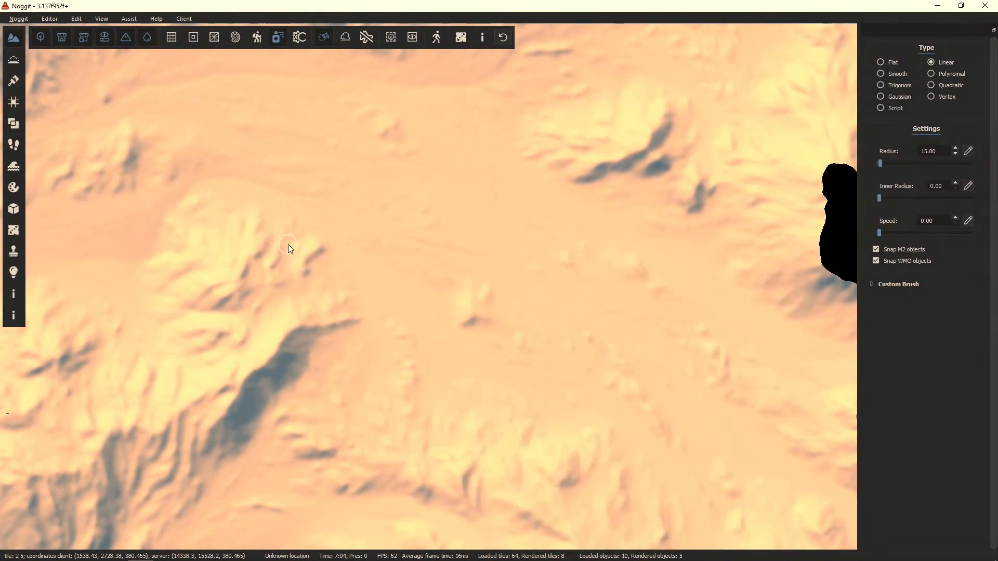
key("m")
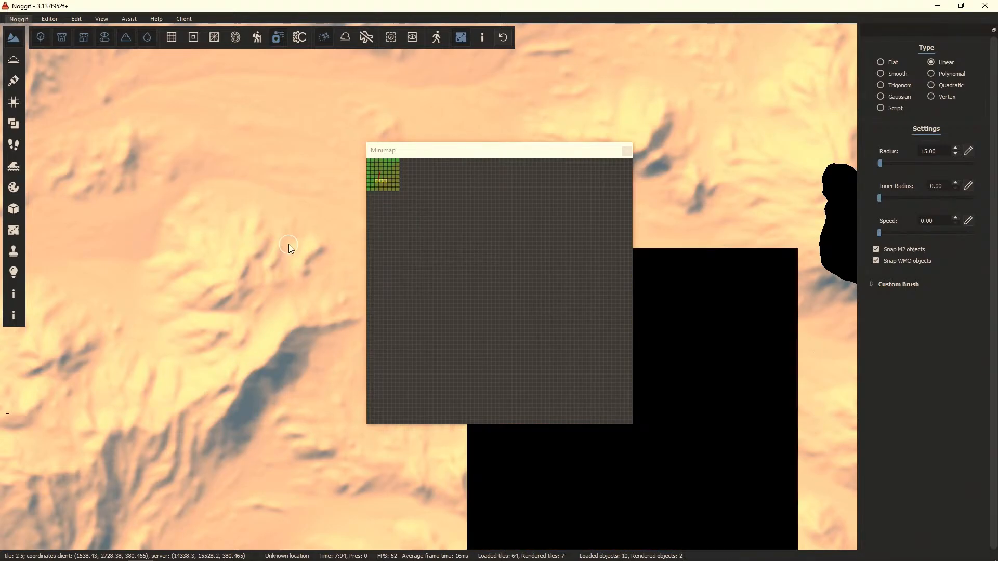
key("F11")
key("F3")
key("m")
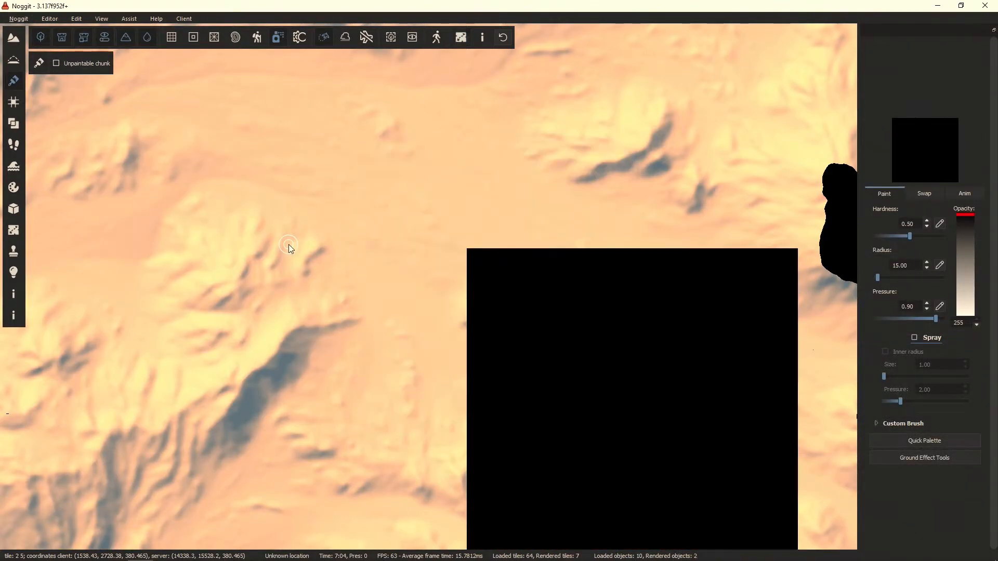
key("F11")
Step: Switch from the top view to a perspective view over the mountains and activate the object editor with its asset browser
right_click_drag(288, 249, 542, 412)
key("s")
right_click_drag(264, 258, 795, 349)
key("s")
key("s")
key("w")
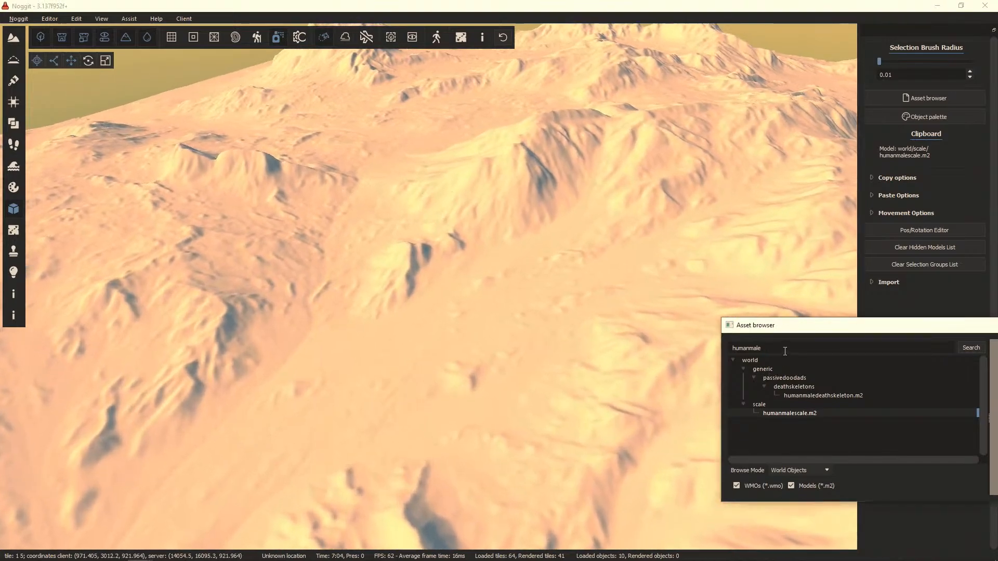
Step: Bring the asset browser fully into view and search it for lordaeronhouse
left_click_drag(805, 328, 682, 339)
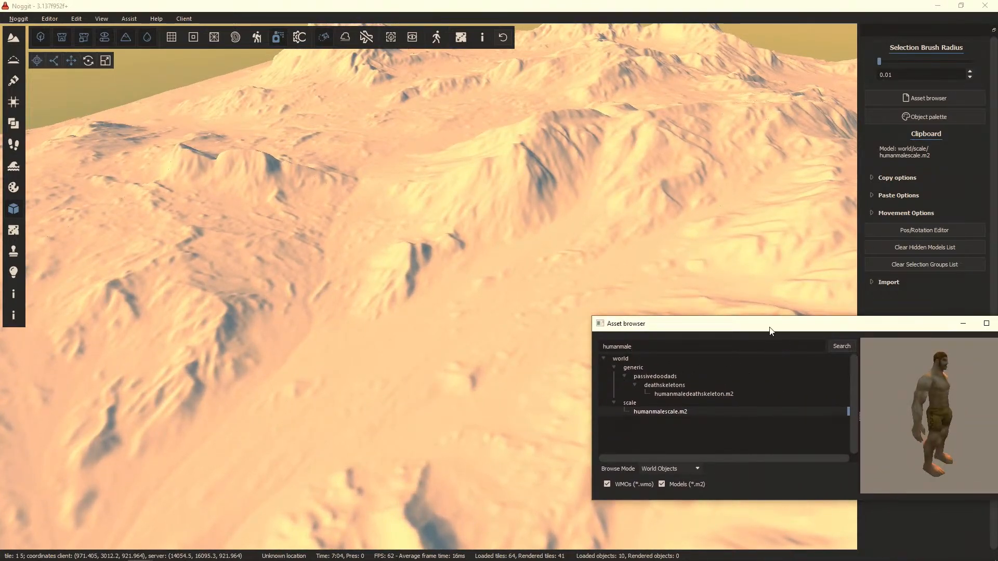
left_click_drag(756, 327, 670, 323)
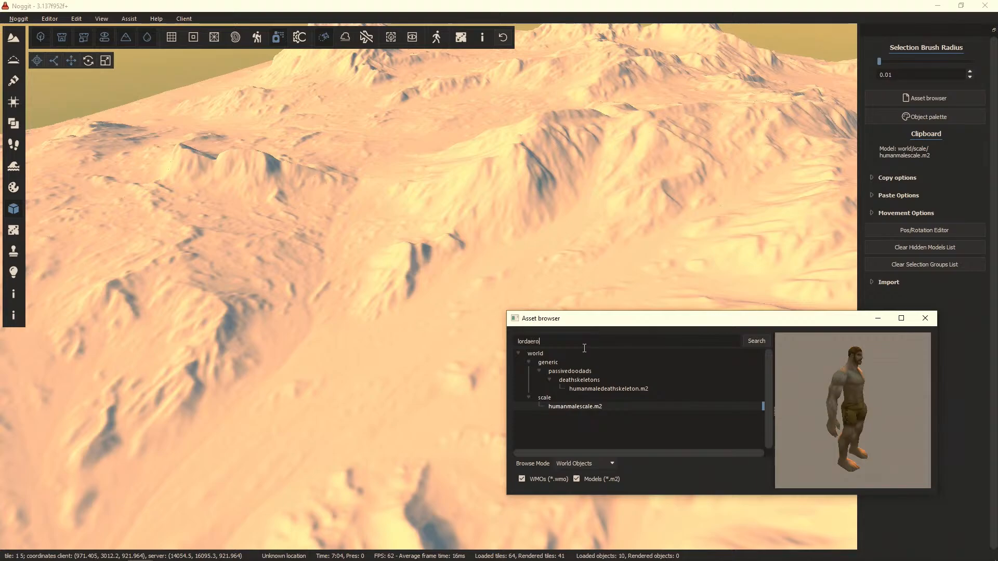
left_click(766, 346)
left_click_drag(572, 342, 367, 334)
key("a")
key("m")
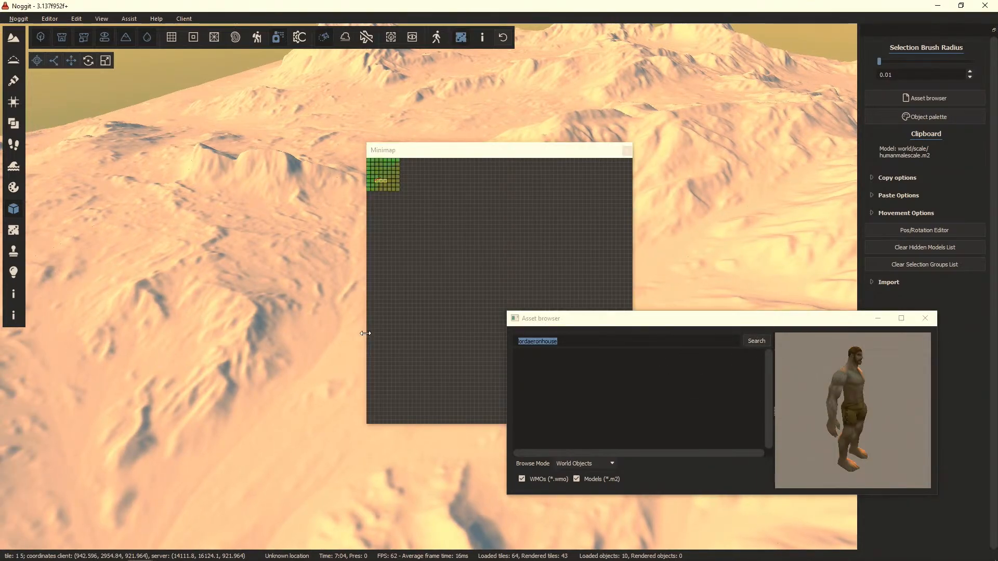
key("3")
key("x")
key("r")
key("m")
key("x")
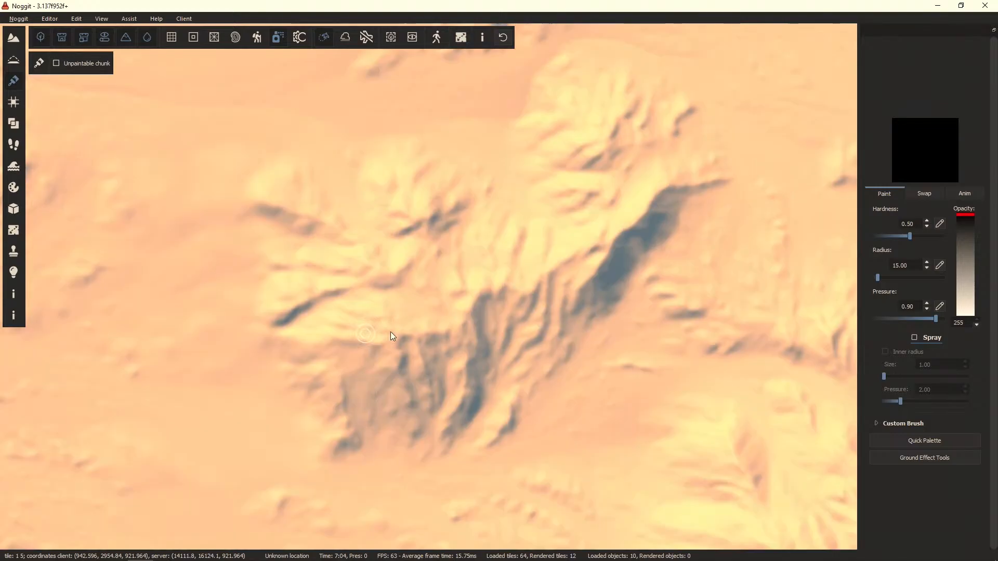
key("9")
key("u")
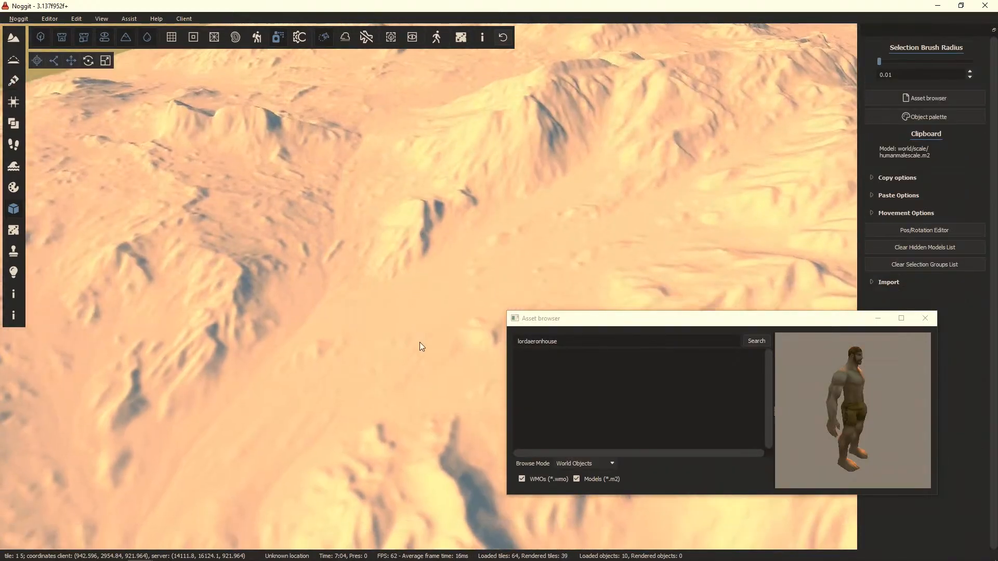
Step: Replace the asset browser's search term with farmhouse and run the search
left_click(599, 341)
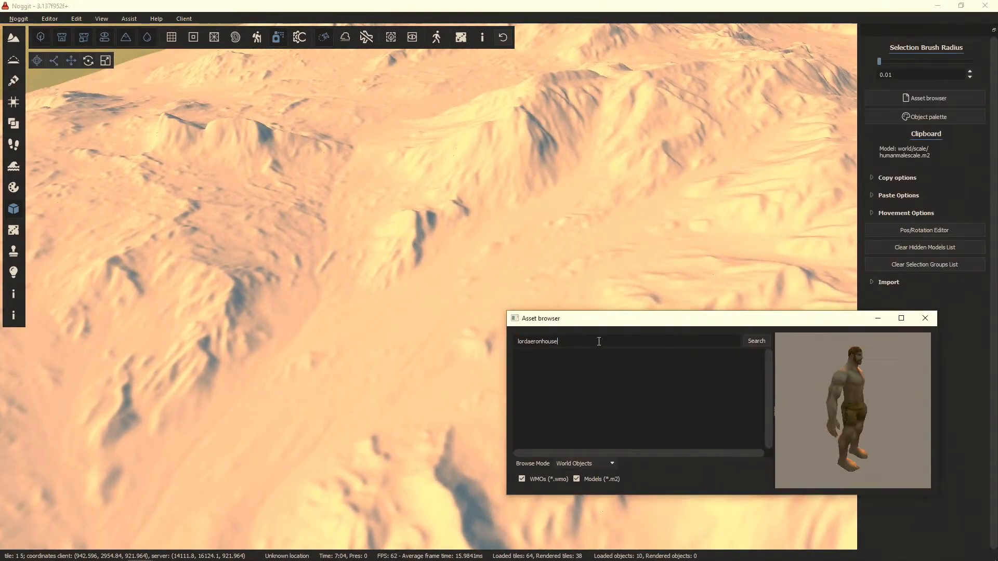
key("BackSpace")
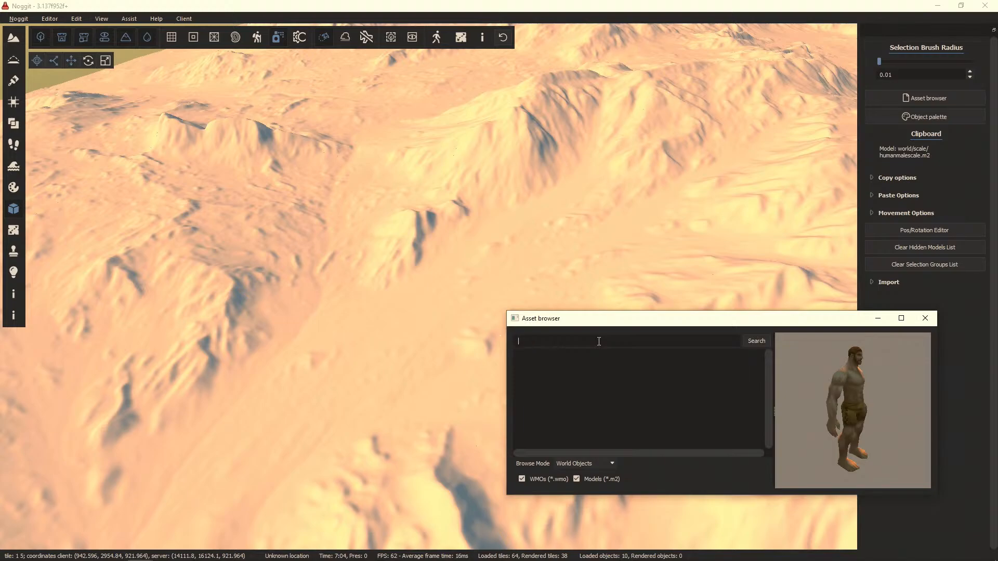
left_click(347, 192)
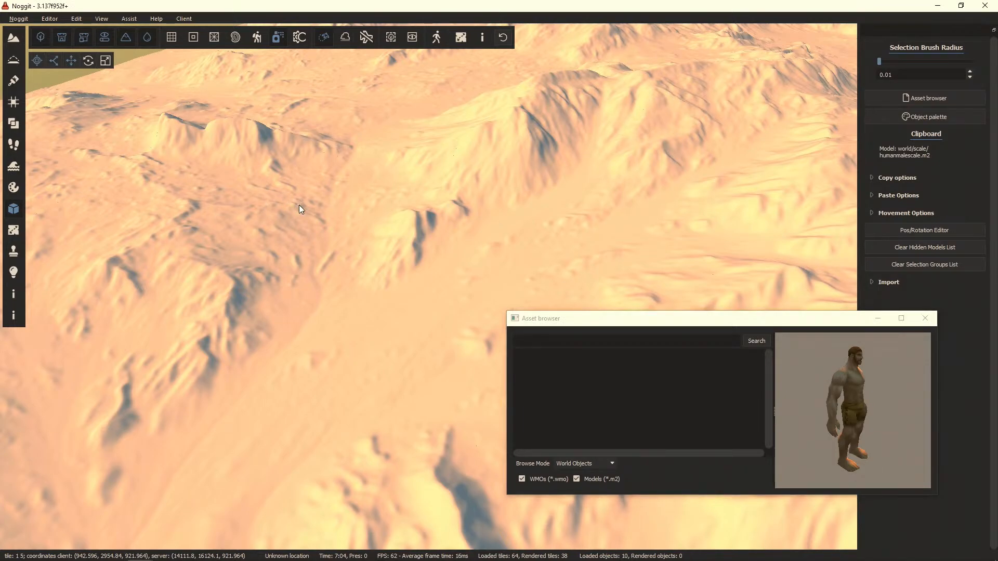
left_click(669, 348)
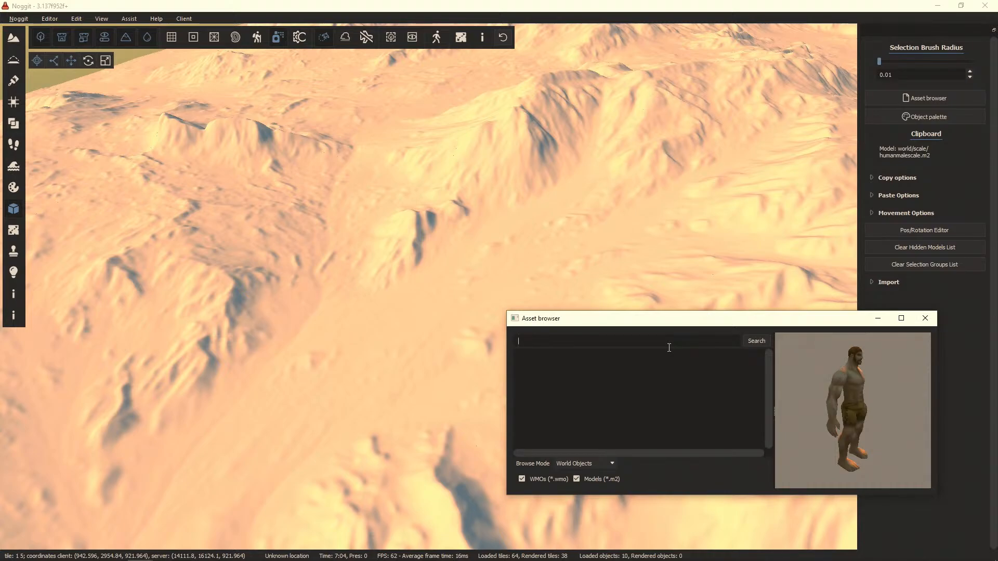
type("farm_house")
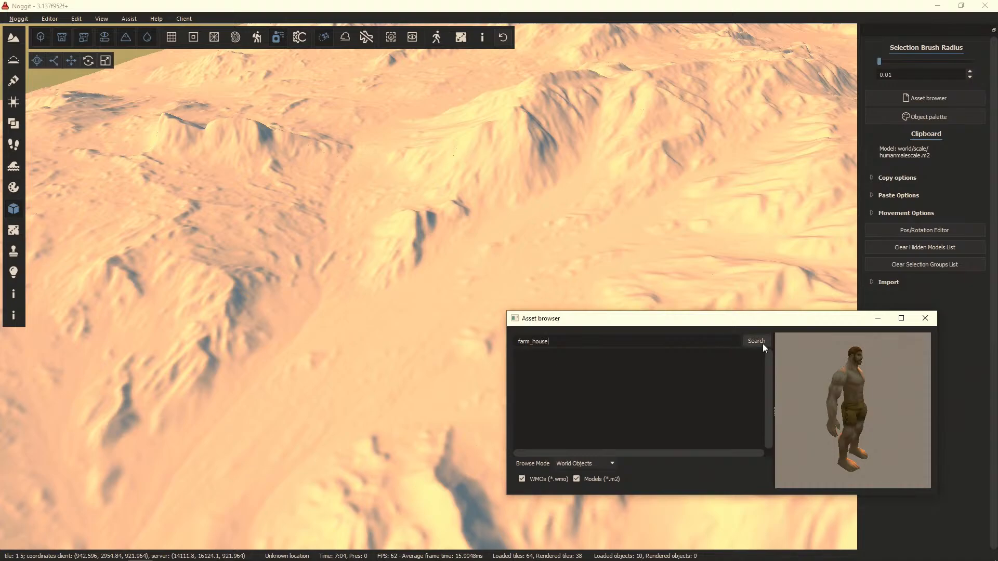
double_click(545, 341)
left_click(539, 341)
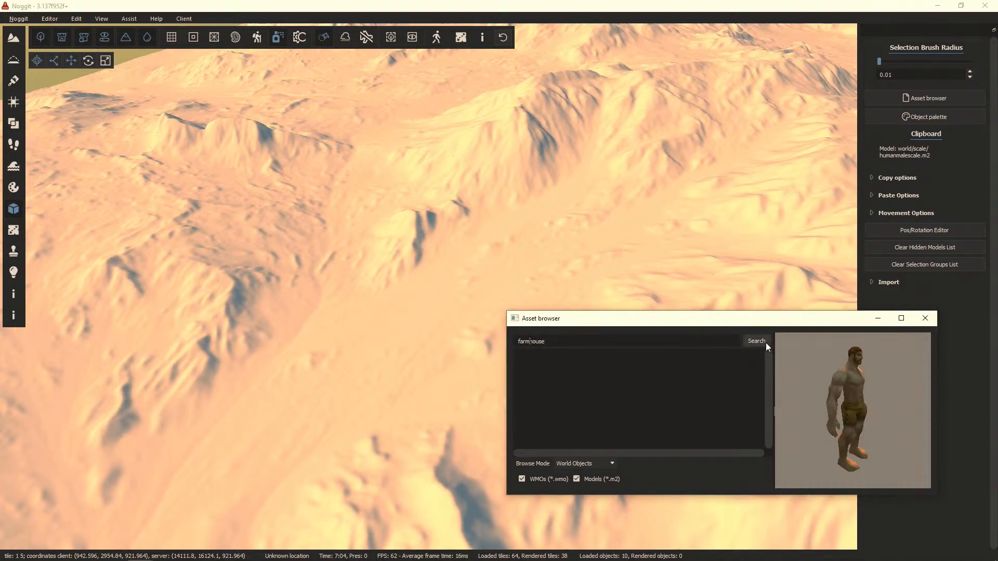
Step: Expand world, lordaeron, arathi, passivedoodads and farmhouses in the asset tree and select the arathifarmhouse01.m2 model
left_click(522, 354)
left_click(529, 363)
left_click(539, 371)
left_click(550, 379)
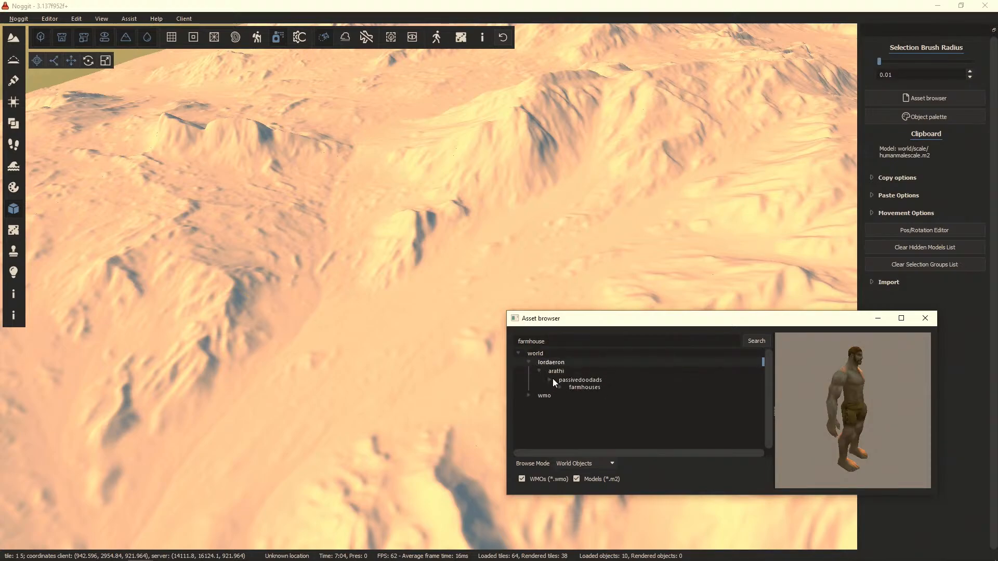
left_click(561, 389)
left_click(593, 404)
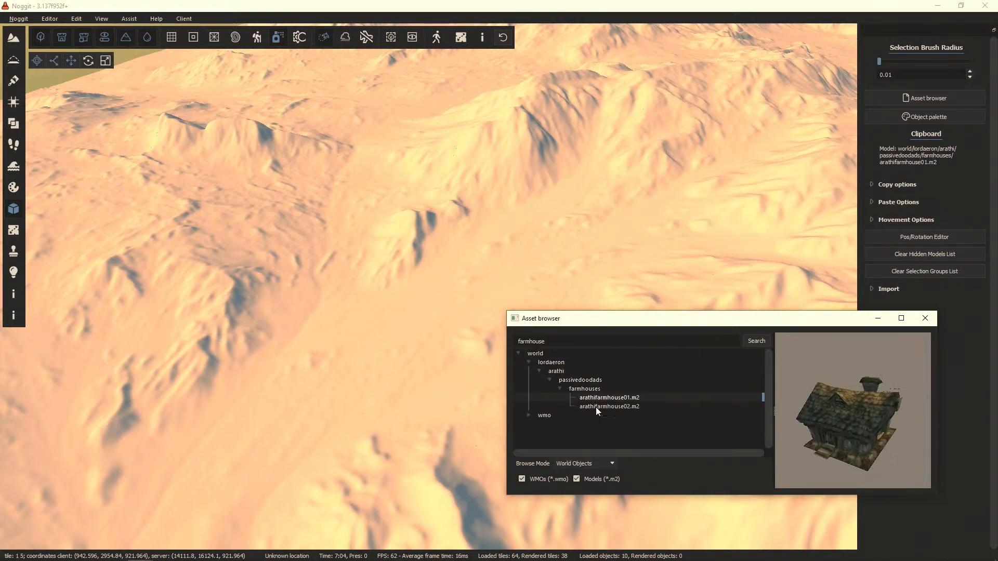
left_click(603, 398)
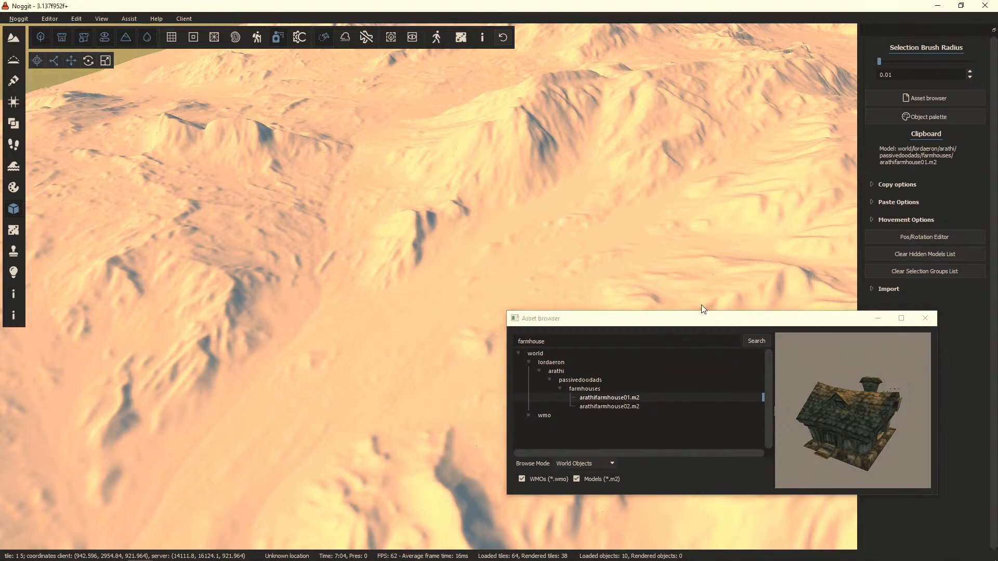
Step: Place the arathifarmhouse01.m2 model on the hillside beside the human scale models and view it from a distance
left_click_drag(701, 318, 739, 353)
left_click(416, 320)
right_click_drag(416, 320, 266, 214)
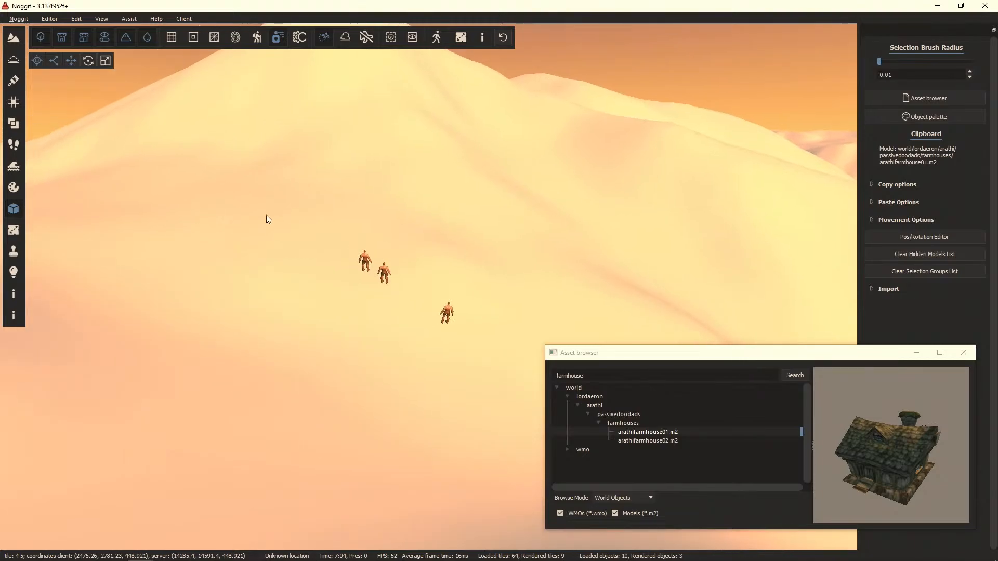
key("ctrl+v")
key("s")
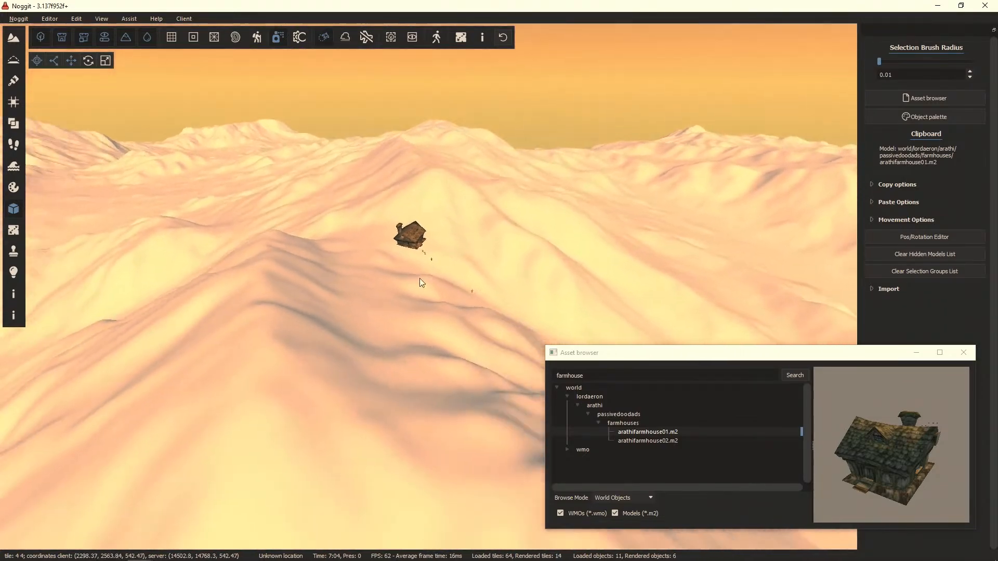
key("w")
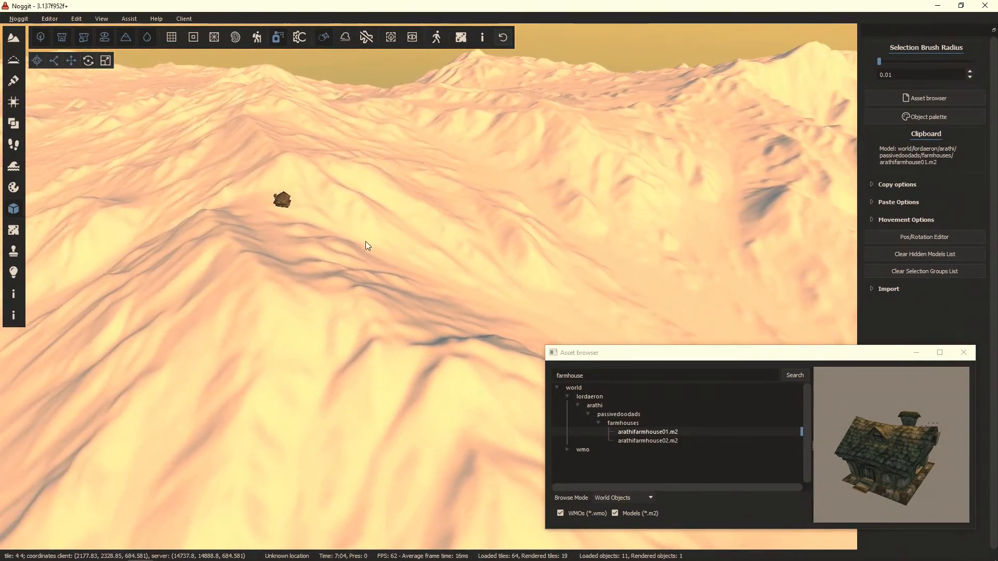
Step: Paste copies of the copied arathifarmhouse01.m2 model across the valley floor and up the mountain slope beyond it
key("ctrl+v")
right_click_drag(379, 257, 585, 301)
key("ctrl+v")
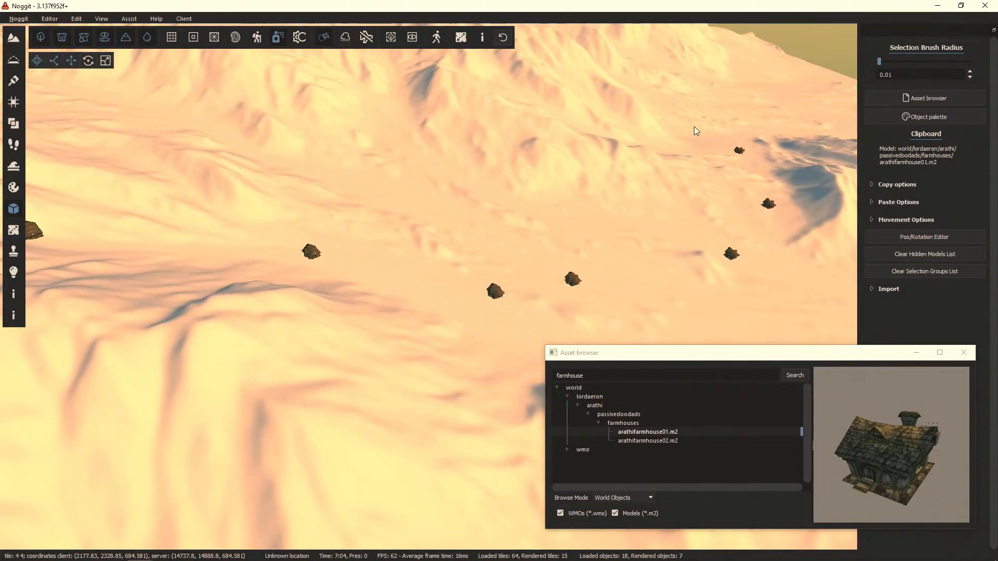
right_click_drag(699, 134, 464, 140)
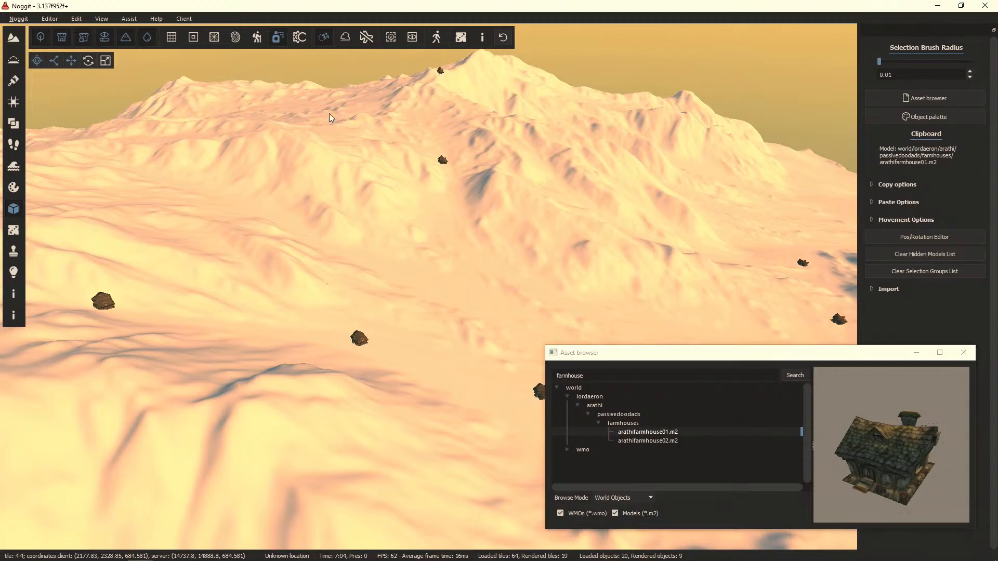
Step: Pull back from the terrain and paste more farmhouse copies along the central ridge and on the hills behind it
right_click_drag(195, 106, 539, 293)
key("s")
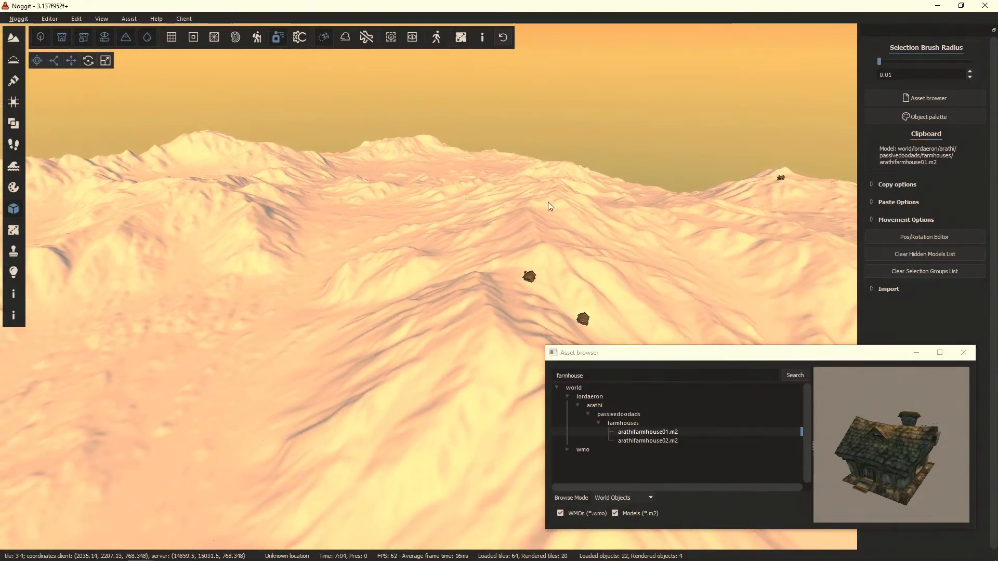
key("ctrl+v")
key("ctrl+v")
key("ctrl+v")
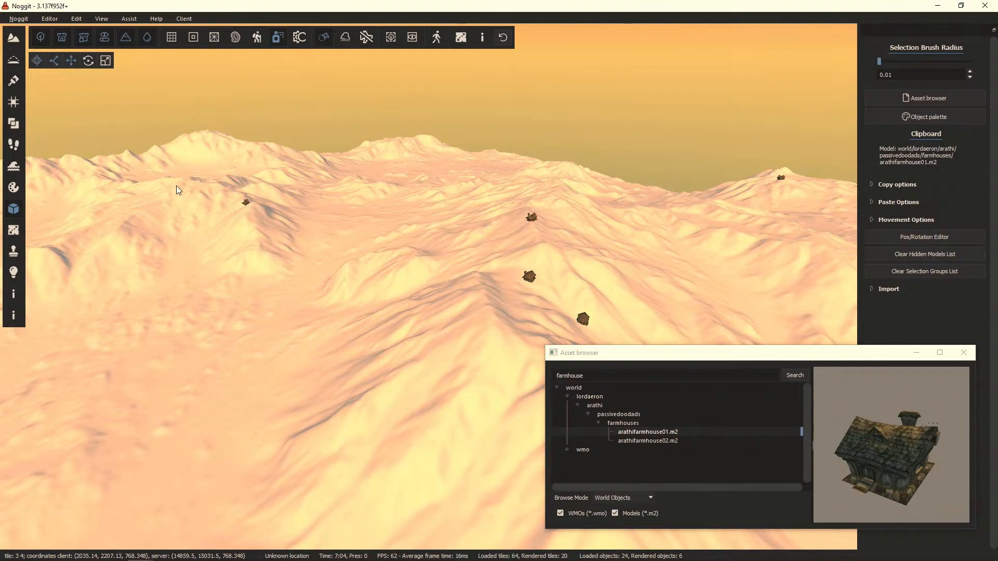
key("ctrl+v")
key("ctrl+v")
Step: Paste further farmhouse copies over the lowland hills and on the summit of the distant mountain
right_click_drag(395, 143, 133, 343)
right_click_drag(283, 312, 212, 211)
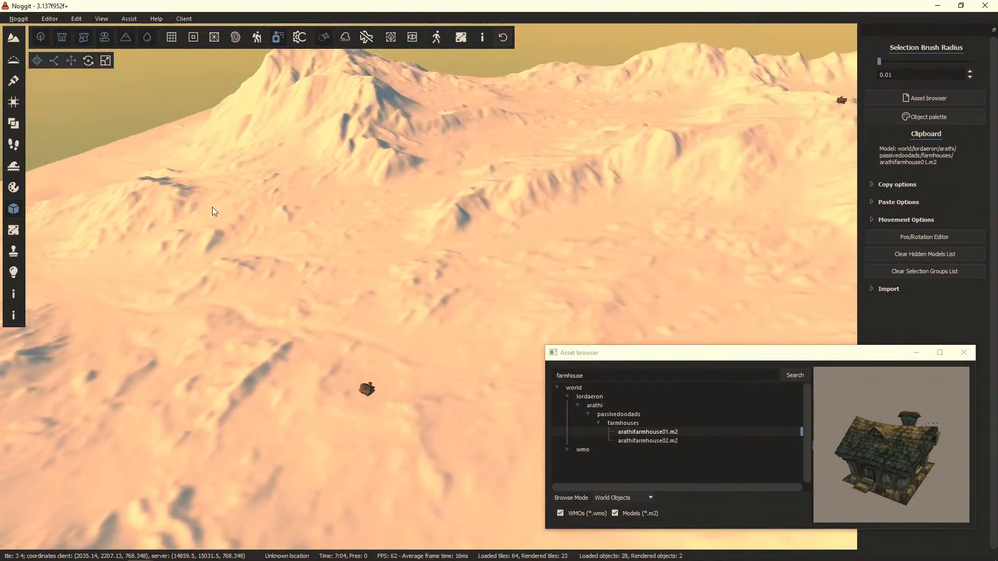
right_click_drag(261, 159, 285, 119)
key("ctrl+v")
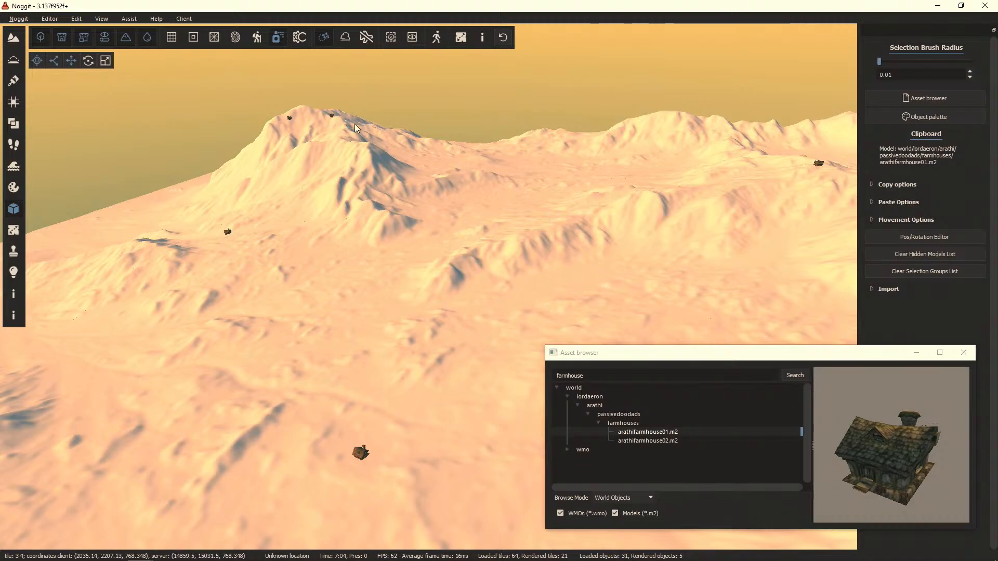
Step: Close the asset browser and examine the size of the scattered farmhouses against the terrain from far away and close up
left_click(964, 353)
right_click_drag(515, 315, 600, 318)
key("s")
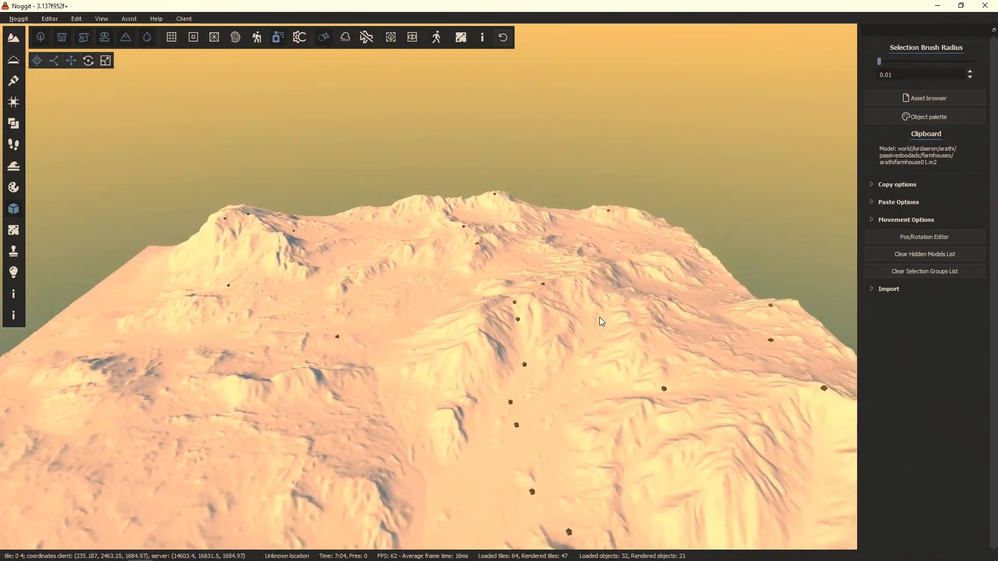
right_click_drag(600, 317, 316, 200)
key("w")
key("s")
key("w")
right_click_drag(535, 275, 410, 116)
key("w")
key("s")
key("w")
key("s")
key("s")
key("s")
key("s")
Step: Turn on the climb-angle display to check the slopes around the farmhouses, and turn it off again
left_click(256, 36)
key("d")
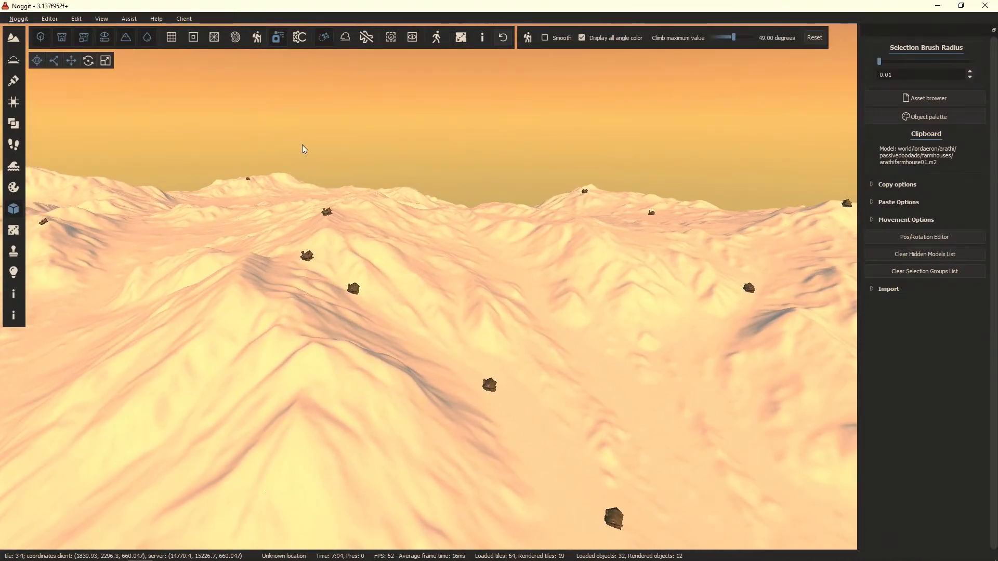
left_click(255, 36)
right_click_drag(554, 188, 335, 273)
Step: Switch to Gaea, delete the upper Snowfall, Clamp and Blur branch, and connect the remaining Blur node to the height output node
key("alt+Tab")
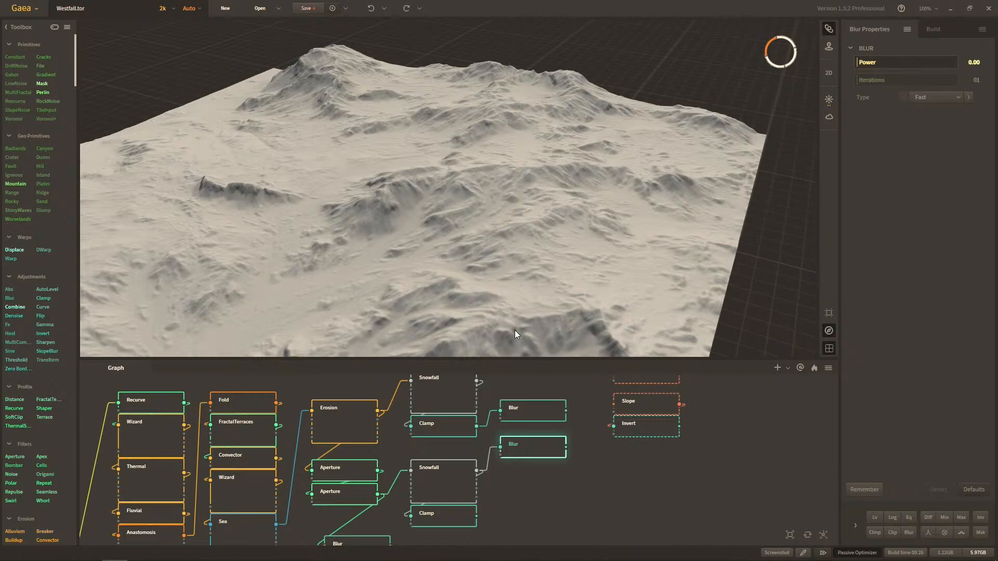
scroll(562, 463, "down", 2)
scroll(575, 494, "down", 2)
left_click_drag(525, 415, 458, 385)
key("Delete")
left_click_drag(522, 522, 552, 438)
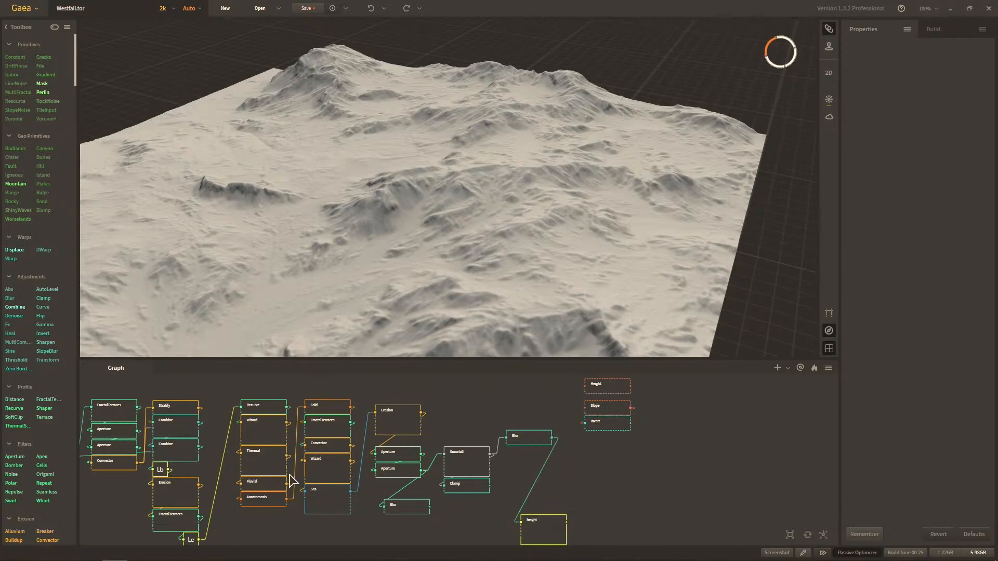
left_click_drag(555, 536, 565, 517)
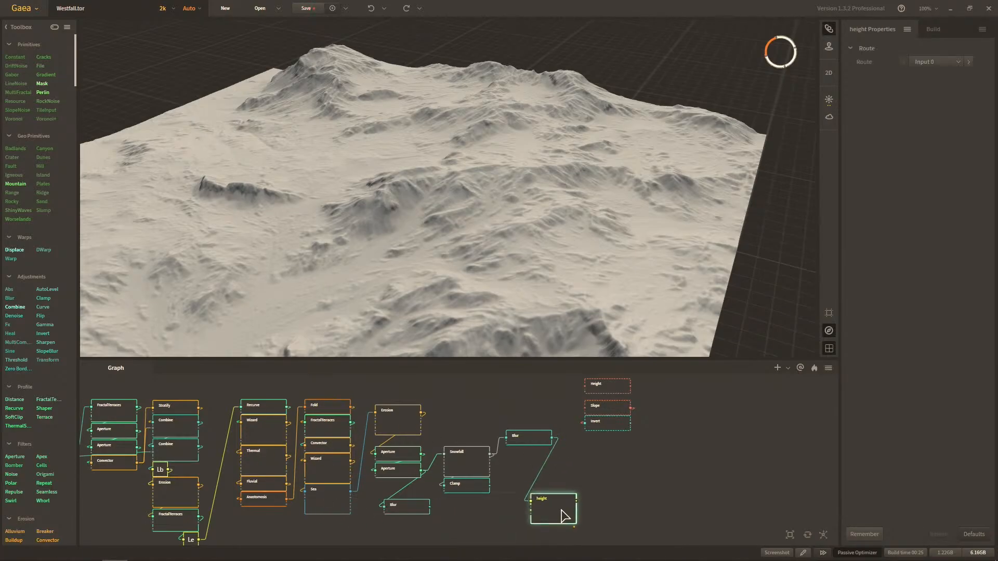
Step: Build the height output as a PNG at 2048 resolution, saving the cached preview build
left_click(934, 30)
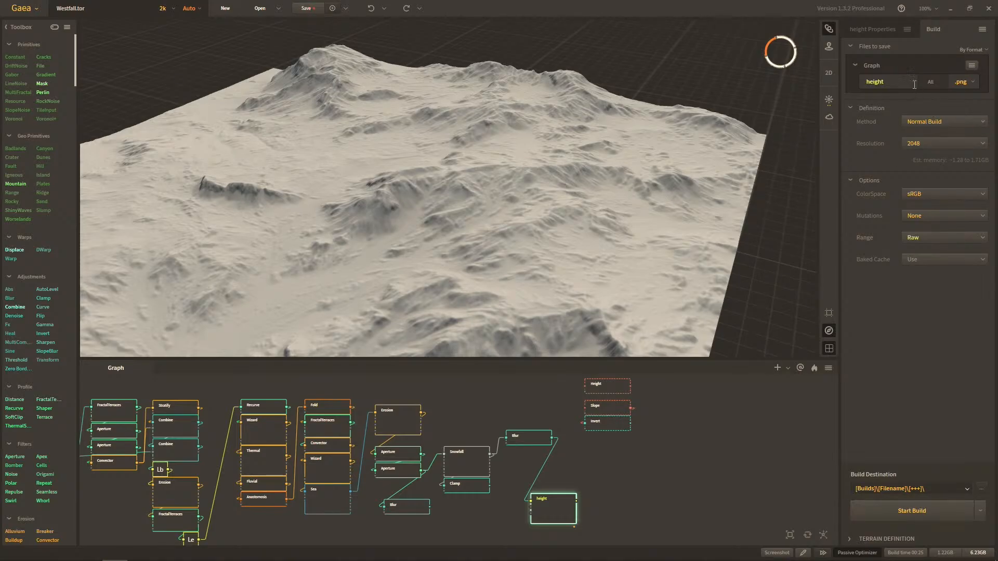
left_click(912, 511)
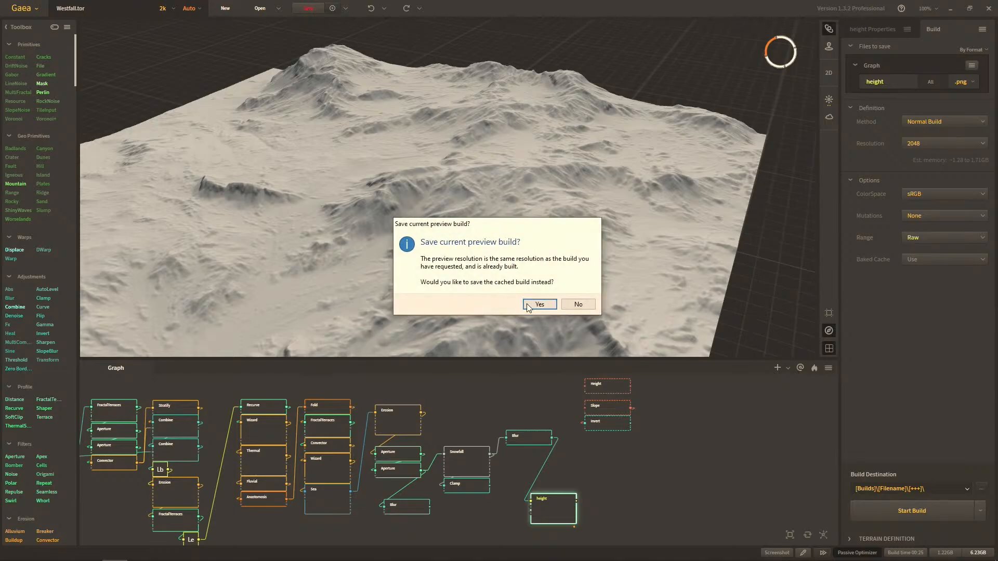
left_click(530, 306)
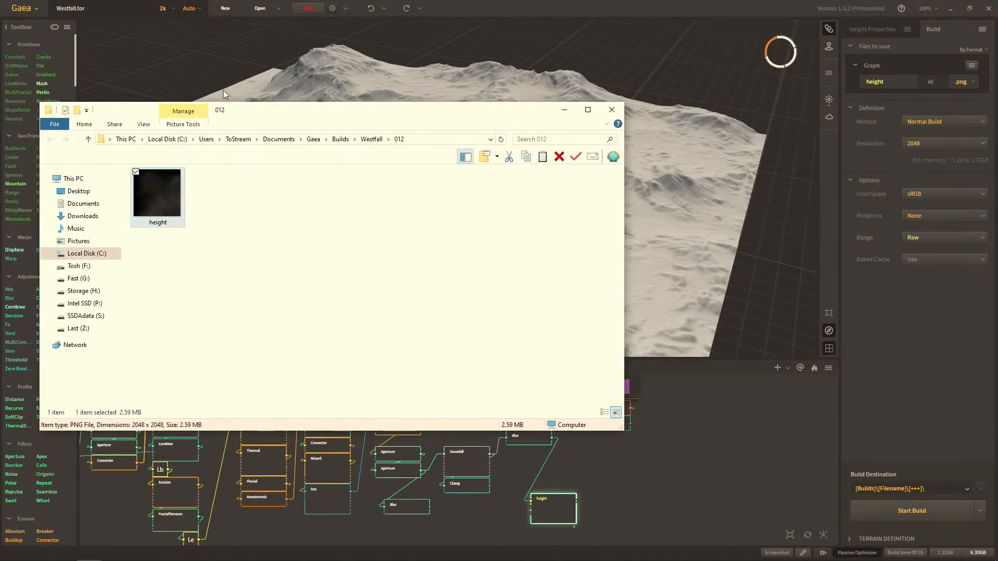
Step: Switch to the NoggitRed folder in File Explorer and browse its Projects folder
mouse_move(106, 535)
left_click(89, 551)
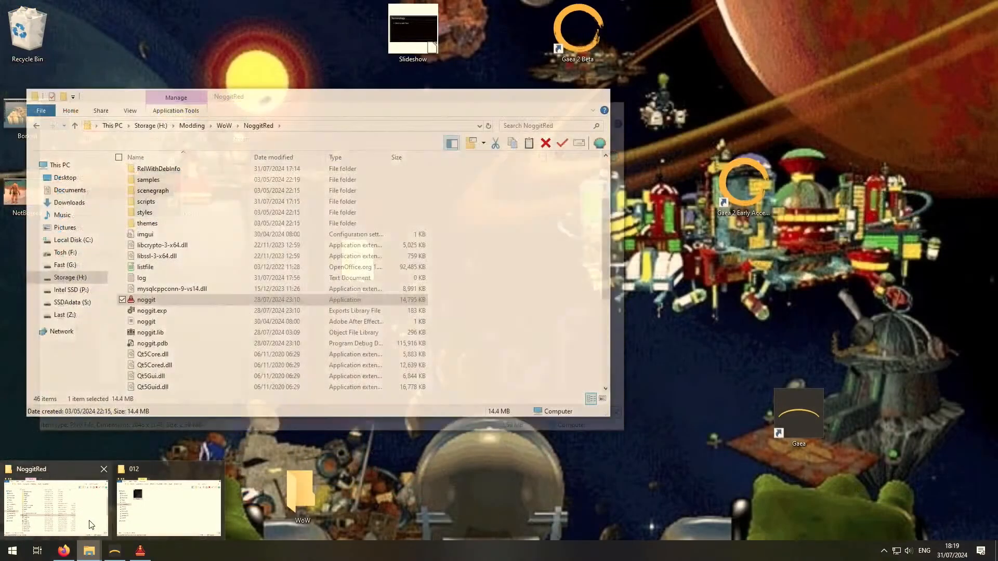
left_click(49, 507)
scroll(176, 278, "up", 3)
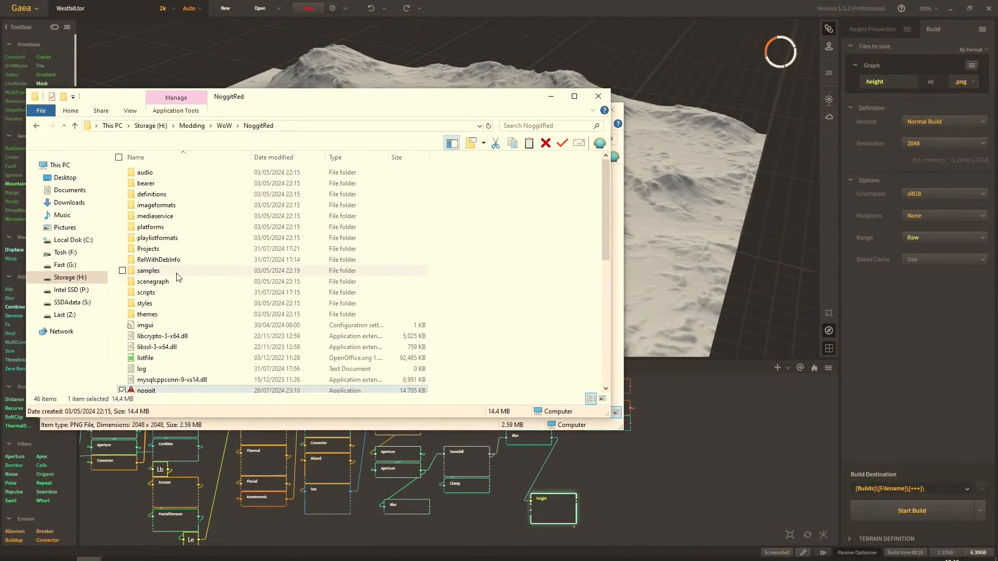
double_click(172, 250)
double_click(177, 186)
double_click(171, 175)
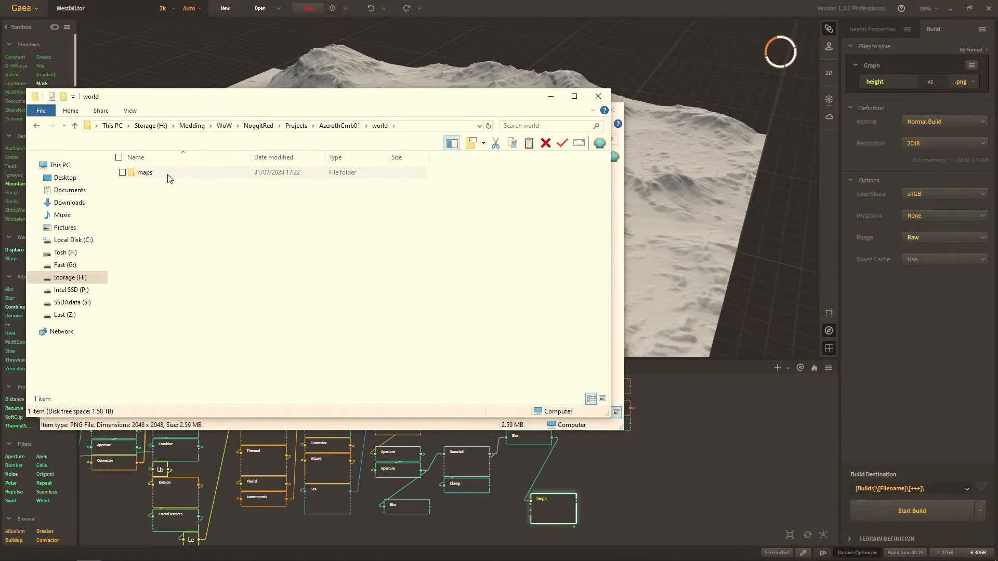
double_click(75, 125)
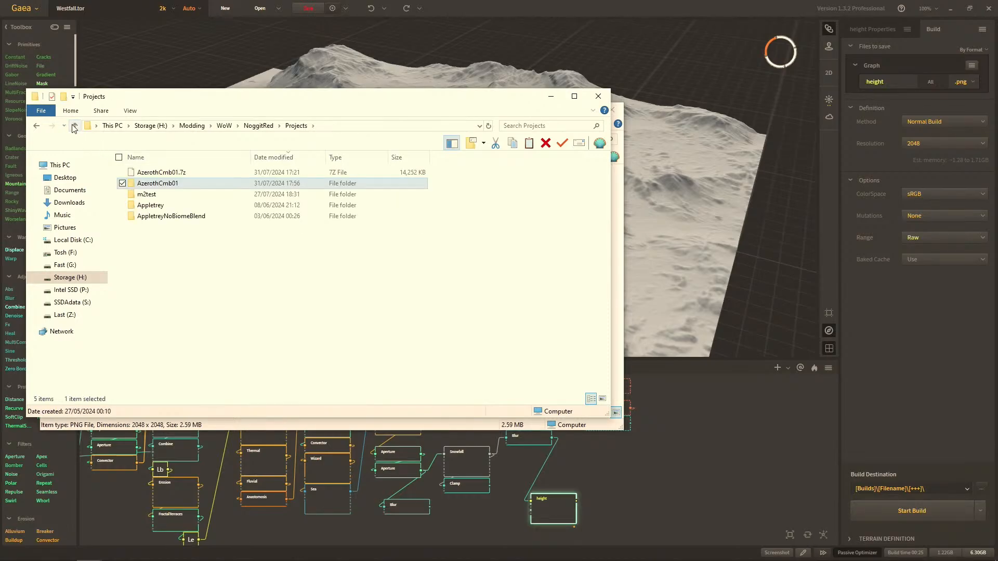
Step: Open AzerothCmb01\world\maps\westfalltest and paste the new height image there, replacing the existing height.png
double_click(142, 184)
double_click(142, 184)
double_click(161, 176)
double_click(156, 173)
key("ctrl+v")
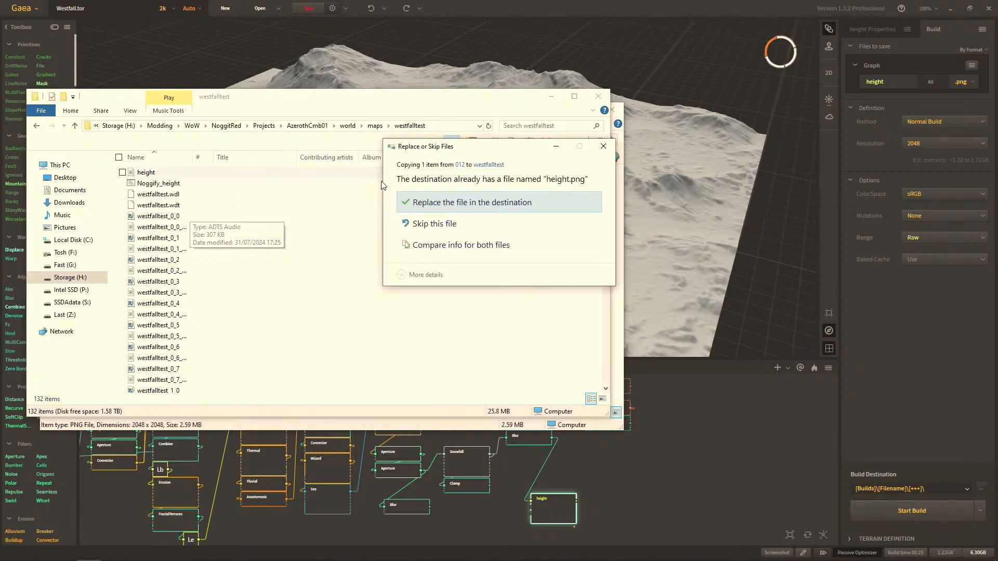
left_click(472, 202)
Step: Open the Noggify_height script in Notepad and move its window clear for reading
right_click(147, 183)
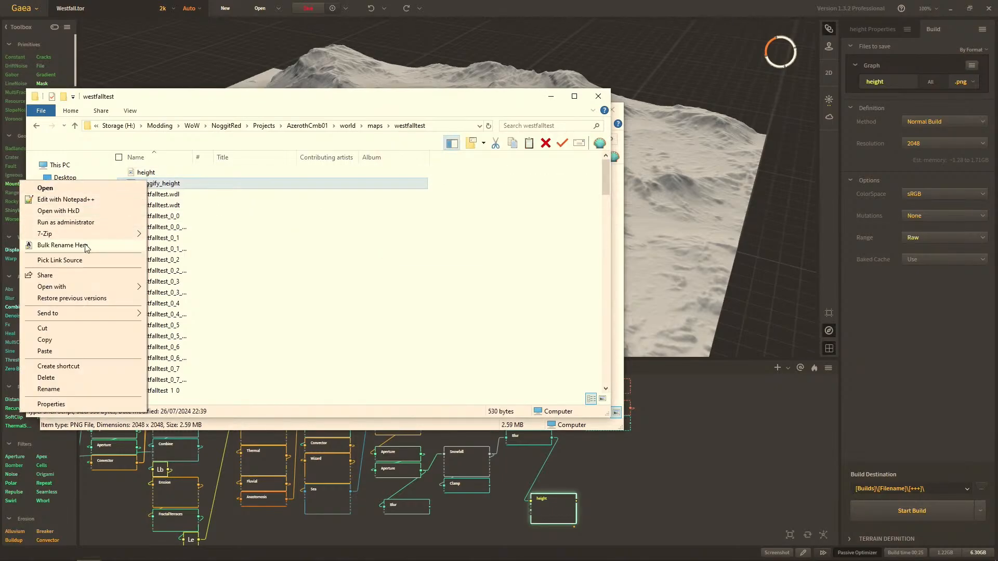
mouse_move(102, 287)
left_click(179, 300)
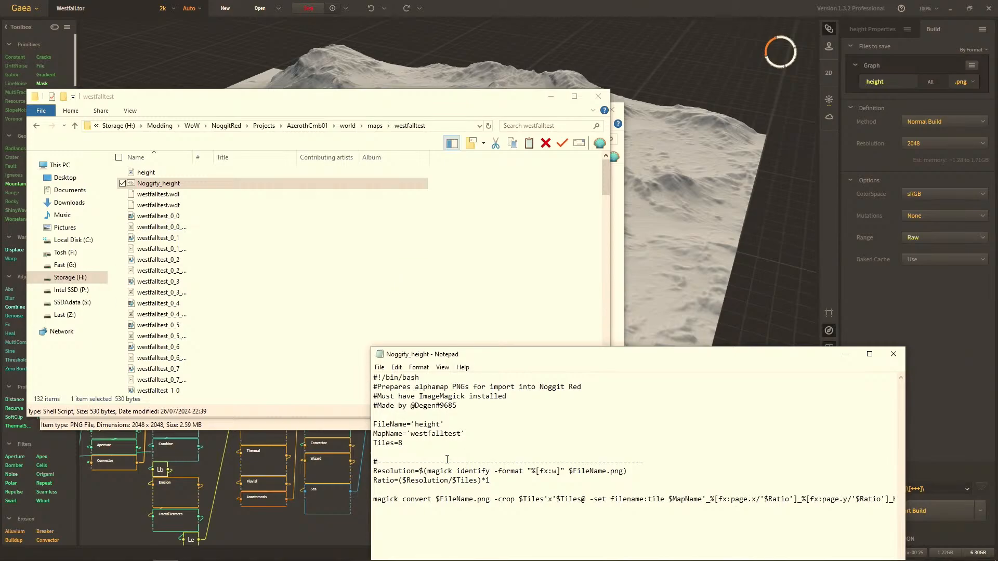
left_click_drag(455, 354, 482, 276)
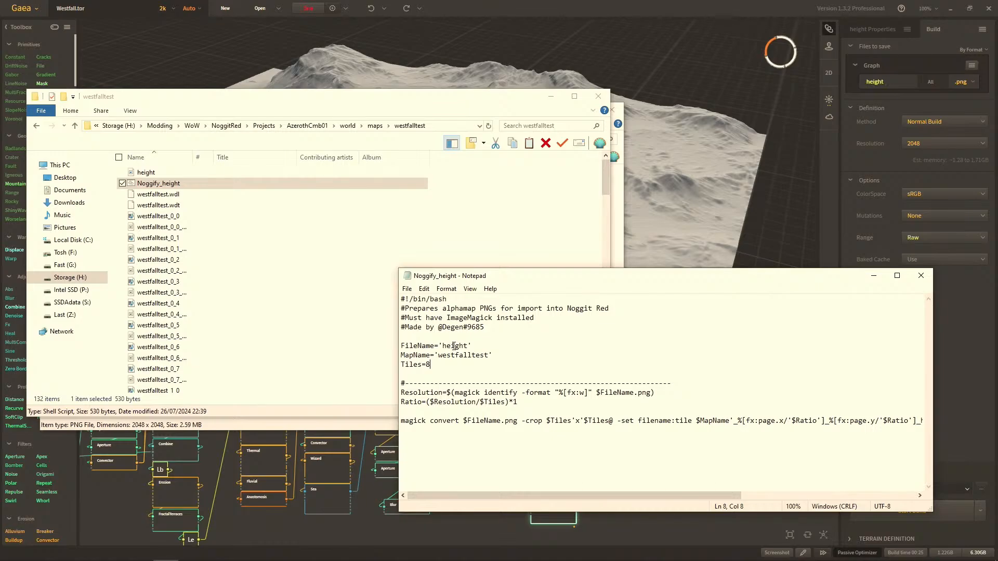
Step: Compare the script's MapName value with the map tile file names, widening the folder's Name column to read them fully
triple_click(458, 355)
left_click(467, 355)
triple_click(478, 355)
left_click(488, 355)
left_click_drag(490, 355, 438, 355)
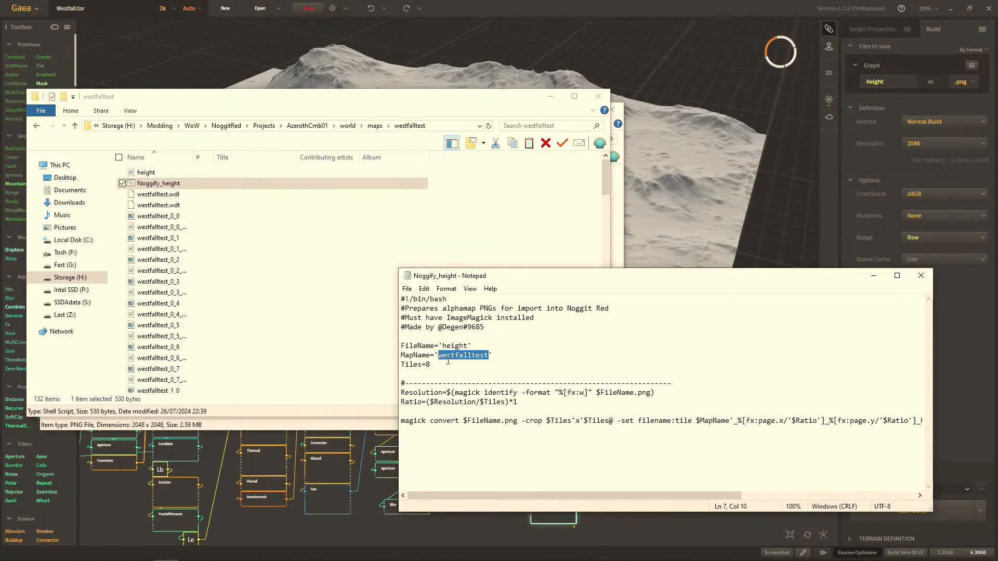
left_click_drag(193, 158, 231, 157)
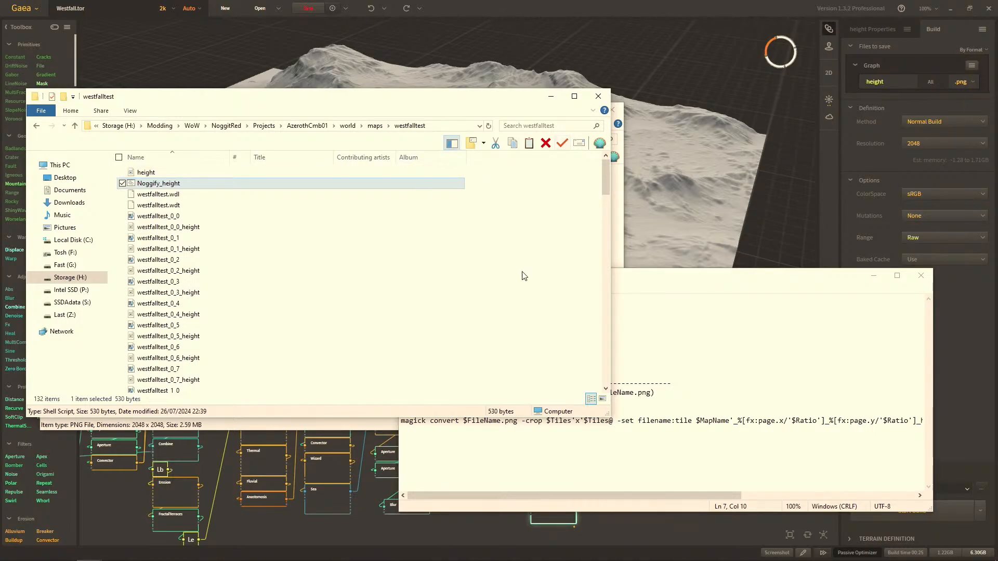
left_click(668, 272)
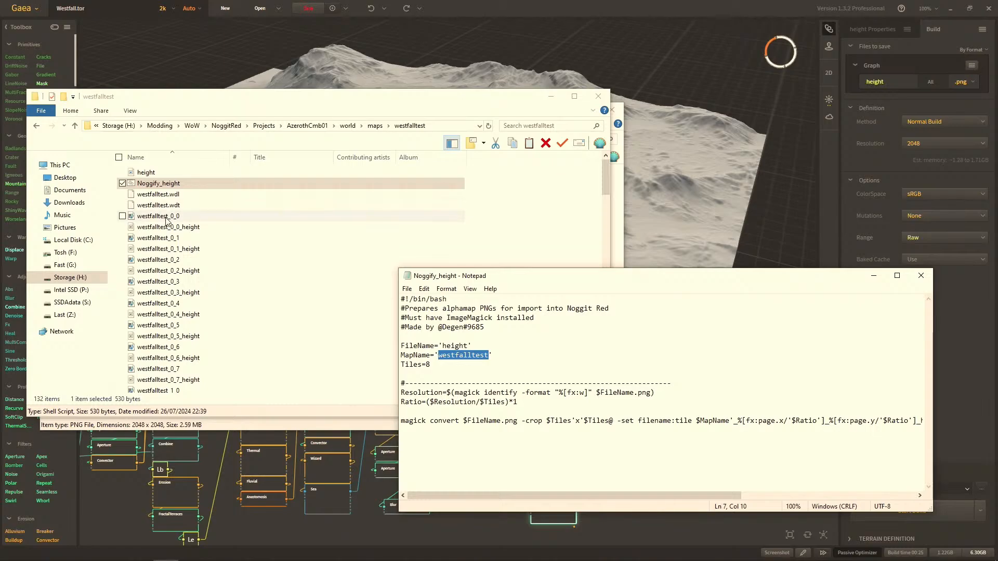
left_click(168, 218)
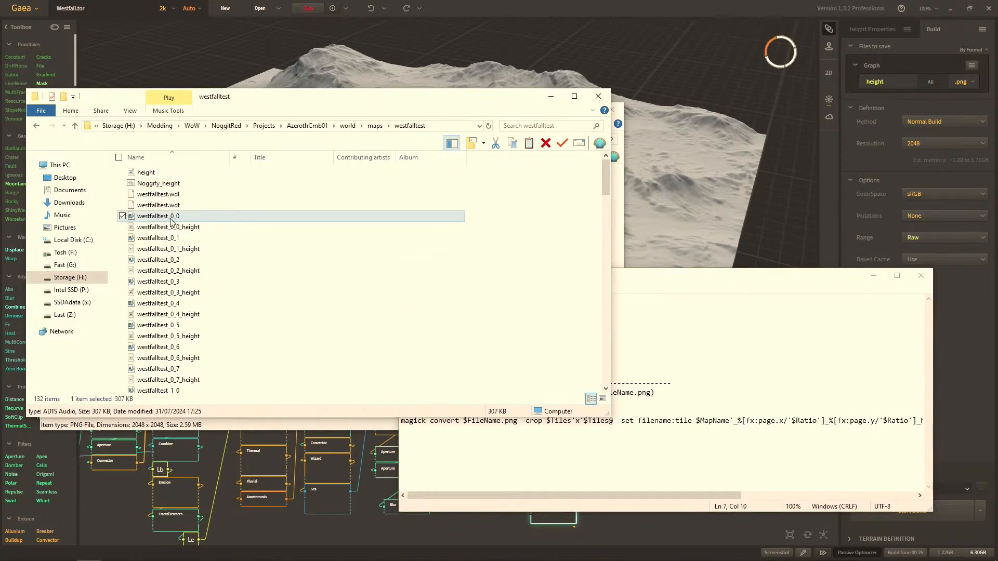
left_click(623, 402)
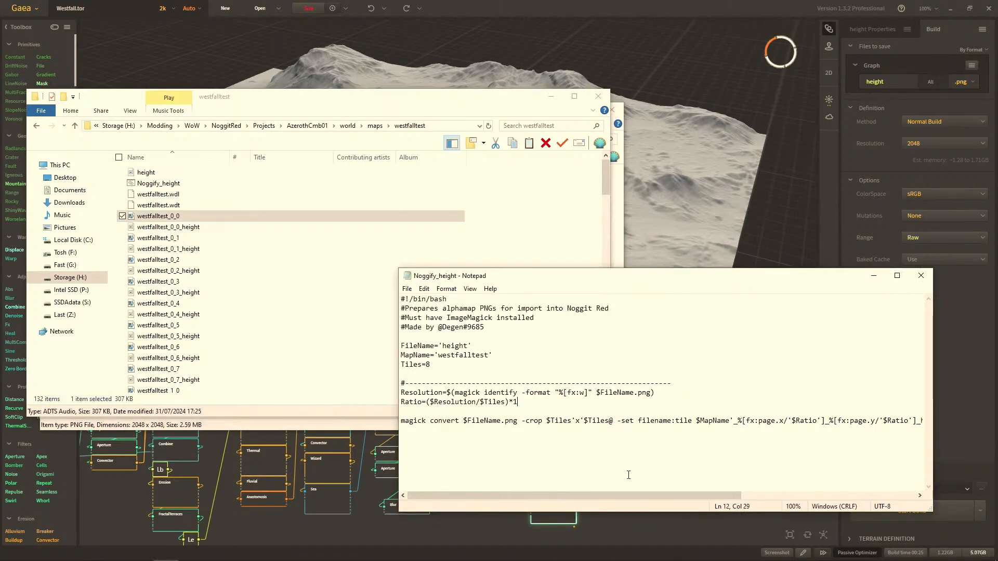
Step: Read along the script's magick convert line to examine how it crops and names the height tiles
left_click_drag(625, 493, 682, 495)
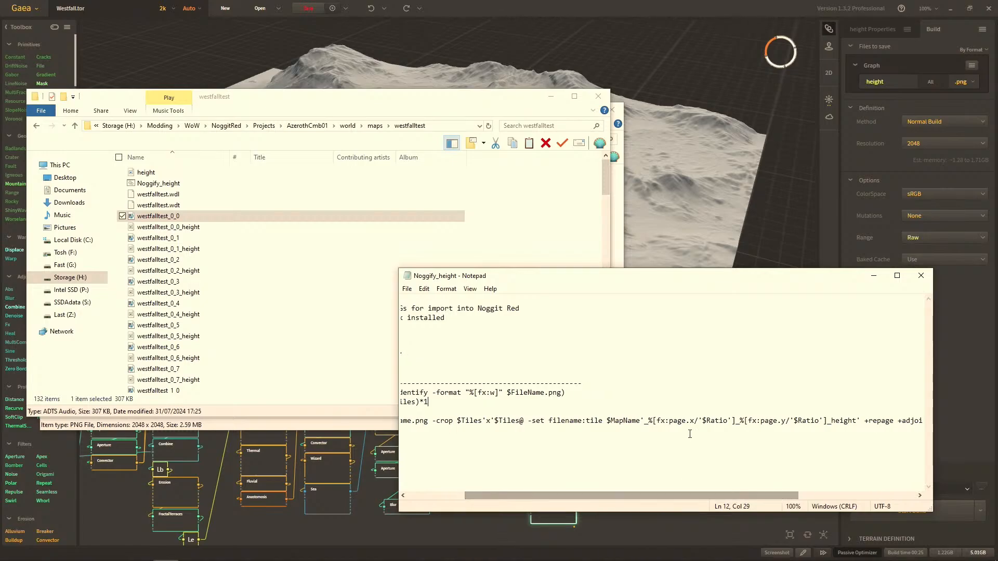
mouse_move(747, 495)
left_mouse_down()
mouse_move(795, 507)
mouse_move(754, 511)
left_mouse_up()
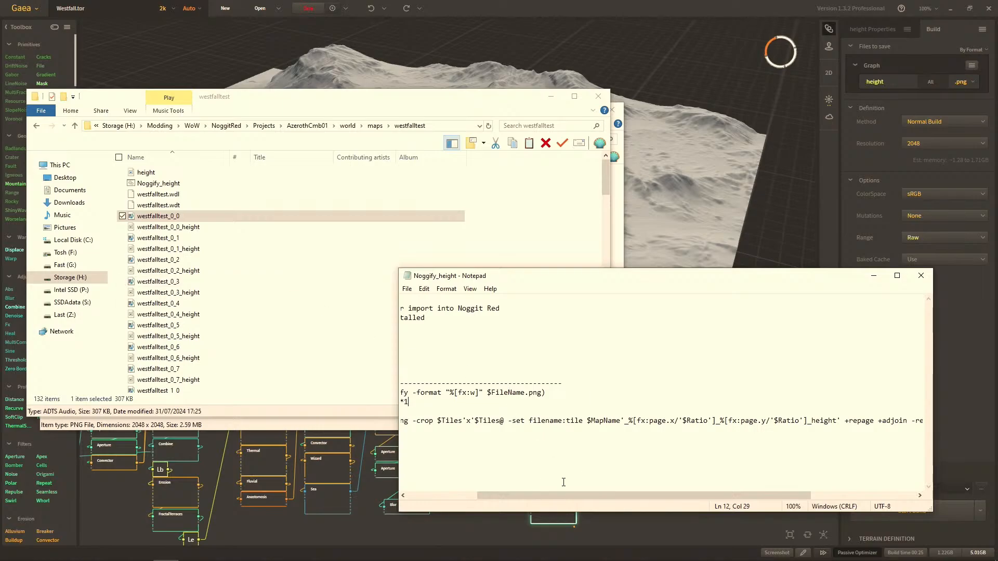
left_click_drag(632, 283, 446, 274)
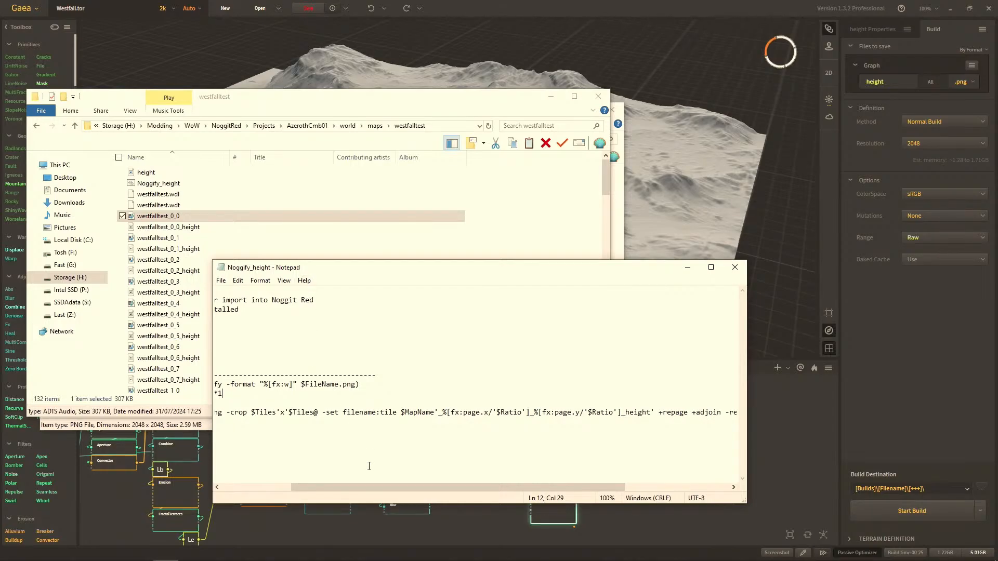
left_click_drag(369, 487, 300, 487)
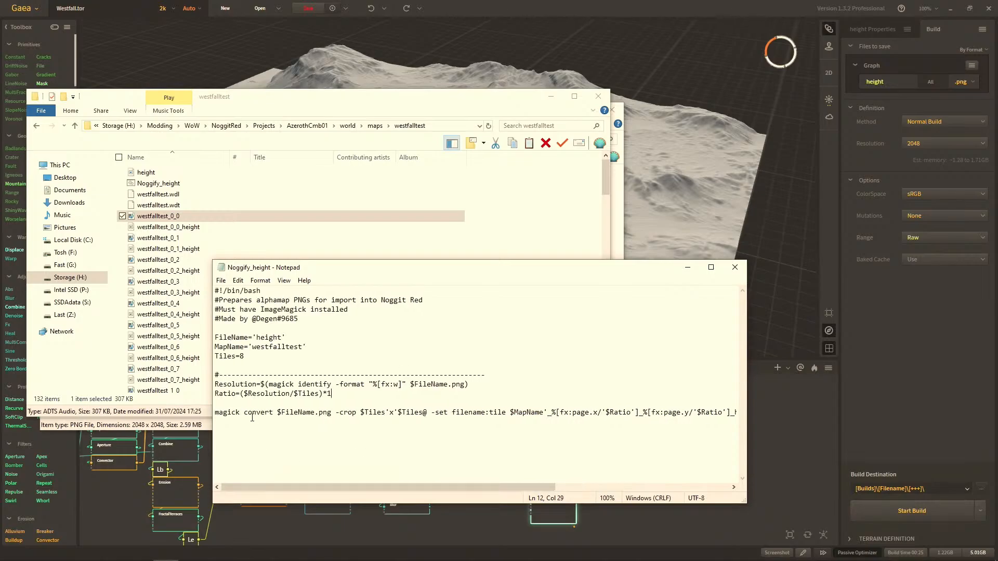
Step: Review the script's FileName and MapName values against the files in the westfalltest folder
left_click(262, 338)
triple_click(262, 338)
left_click(262, 338)
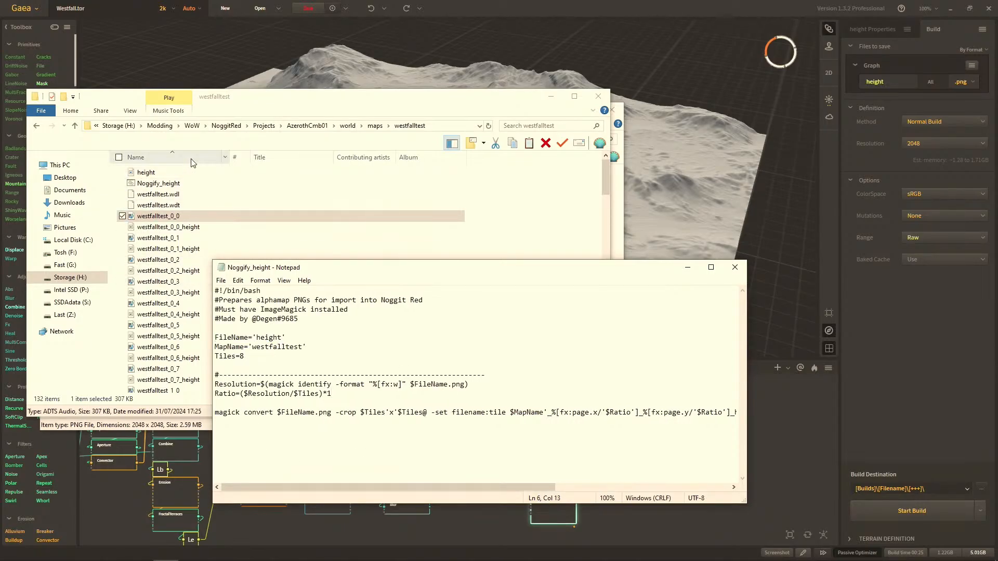
triple_click(295, 347)
left_click(295, 348)
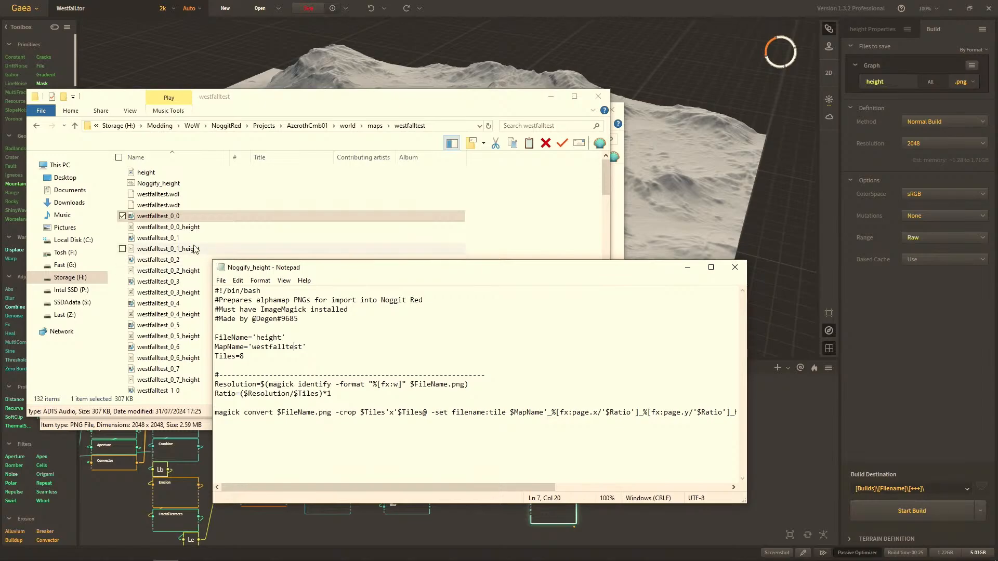
Step: Run the Noggify_height script in the westfalltest folder and close its Notepad window
double_click(156, 184)
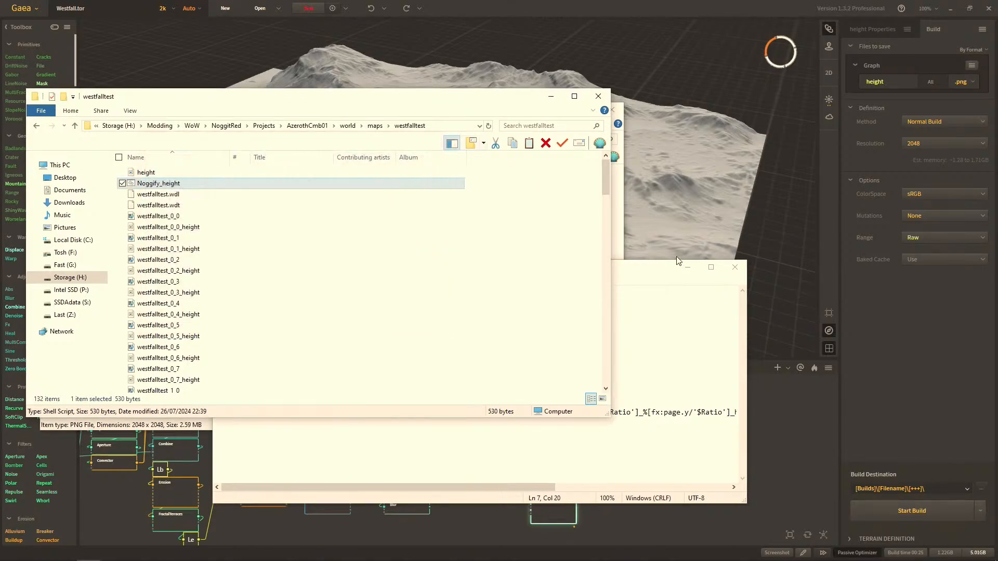
left_click(735, 267)
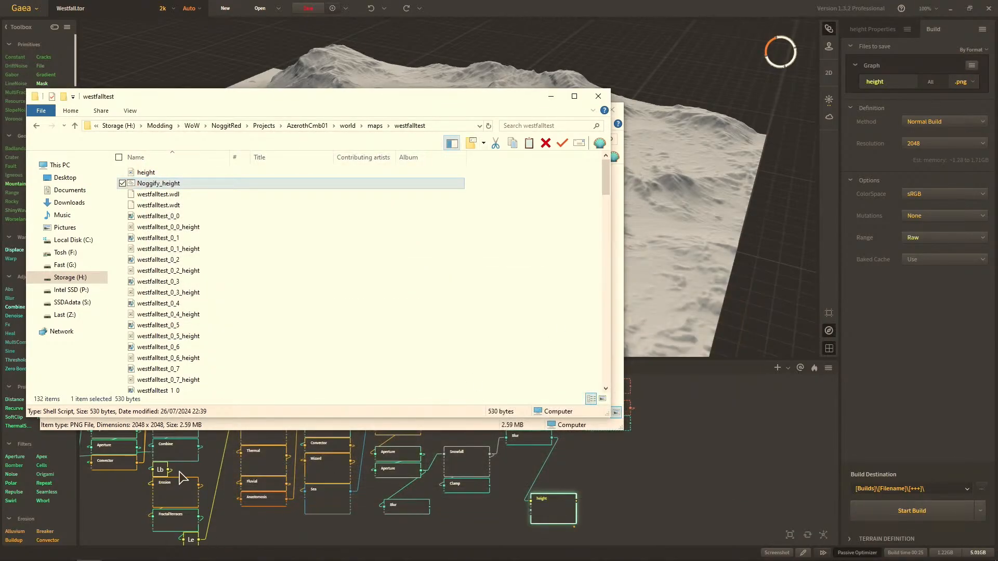
Step: Switch to Noggit, check the global heightmap import options without importing, and exit the editor
key("super")
left_click(149, 556)
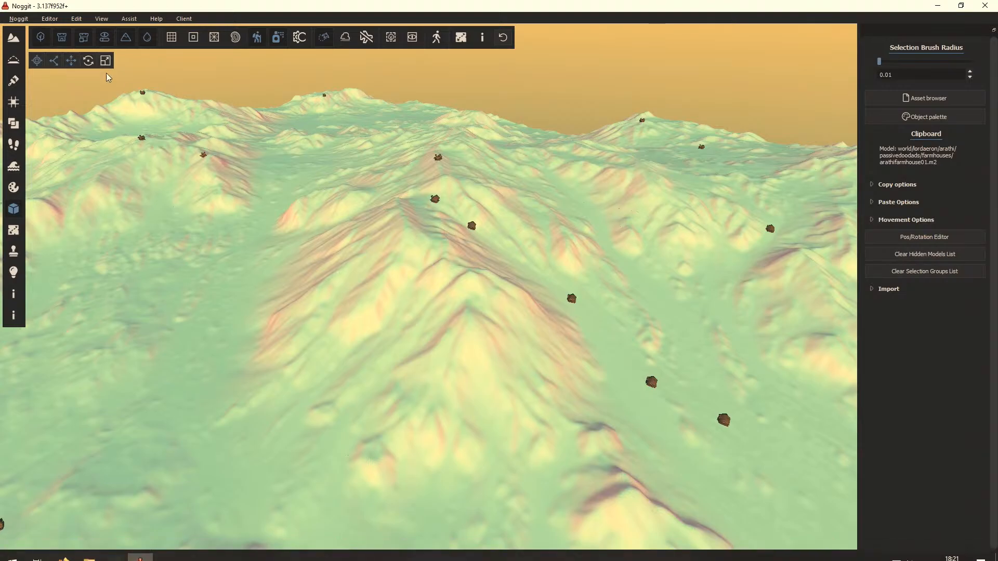
left_click(128, 18)
mouse_move(193, 222)
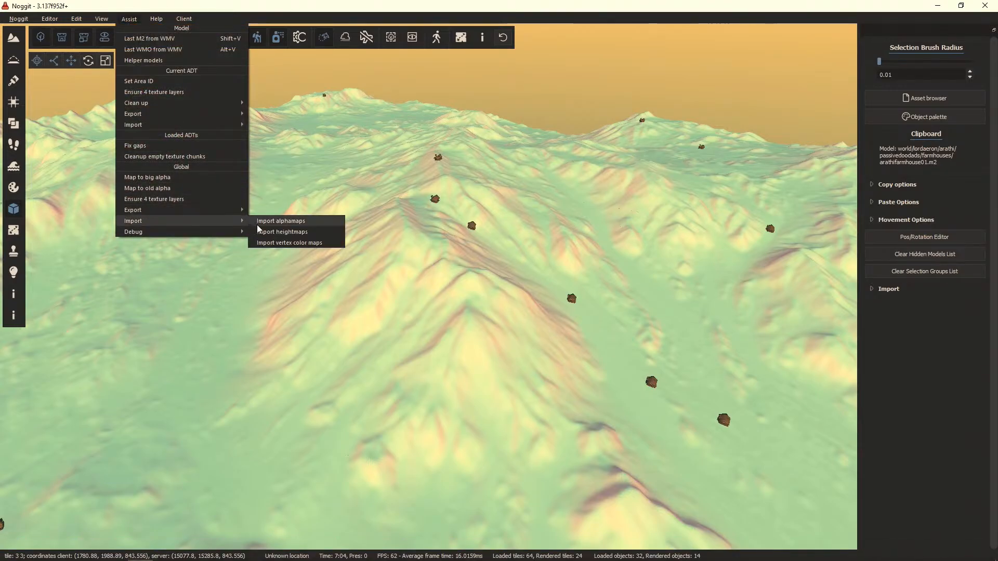
mouse_move(159, 24)
mouse_move(128, 18)
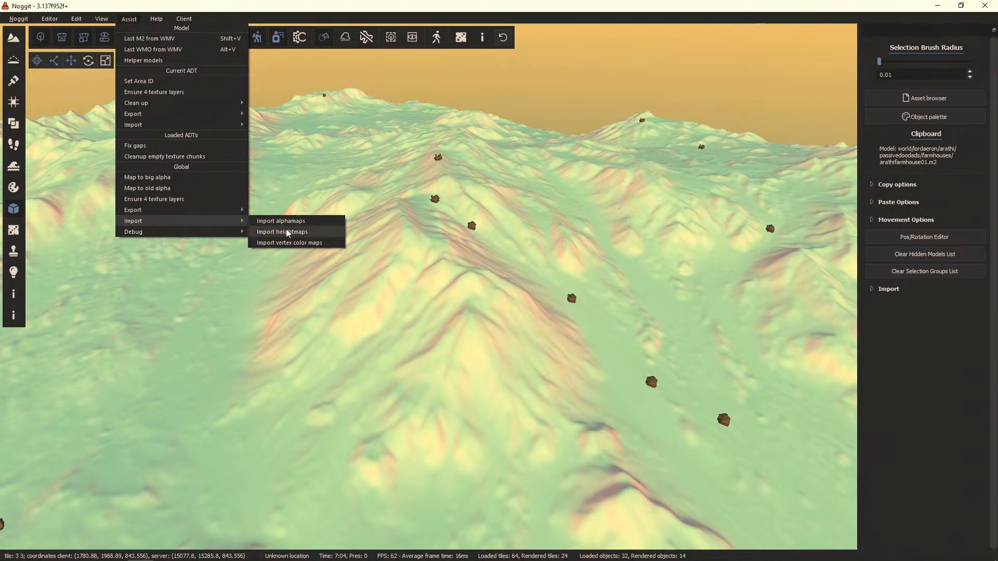
left_click(285, 231)
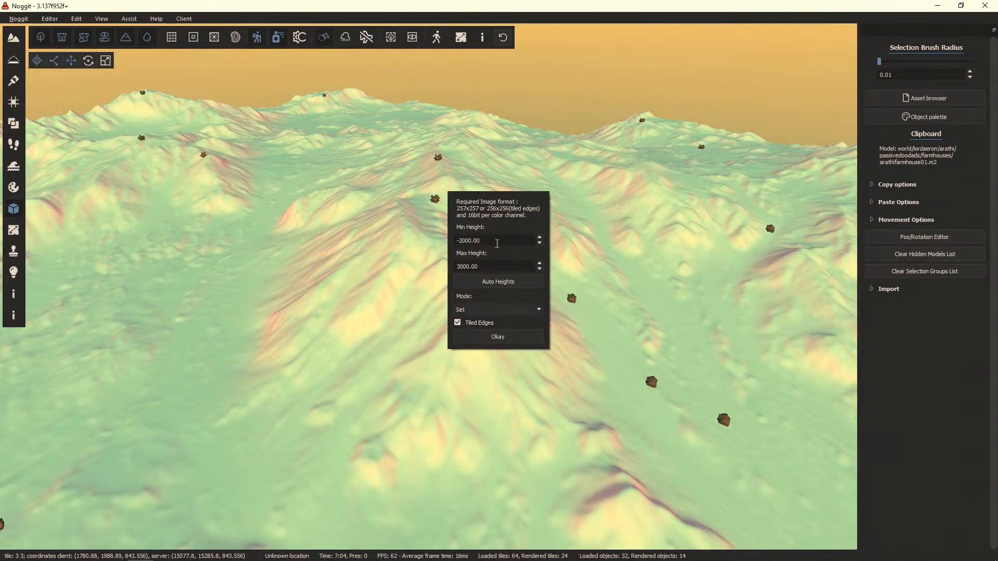
key("Escape")
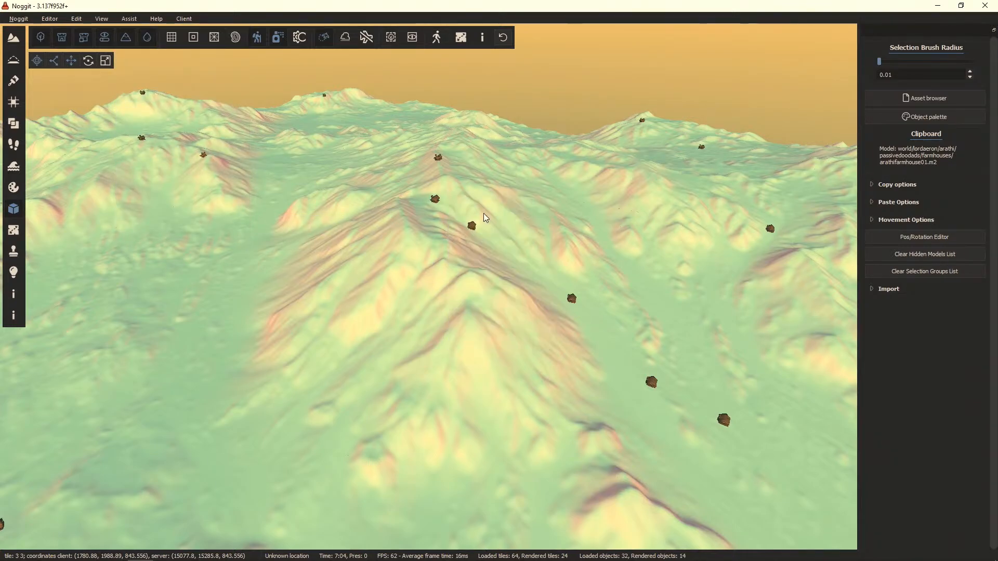
left_click(985, 6)
left_click(526, 298)
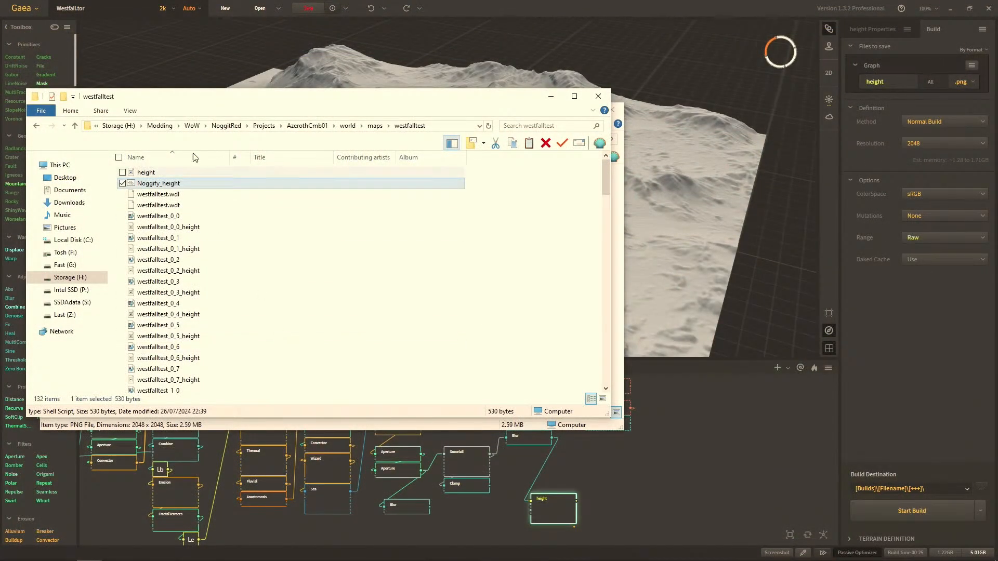
Step: Move the 012 build folder window aside and browse to the NoggitRed Old folder inside Modding\WoW
left_click(248, 421)
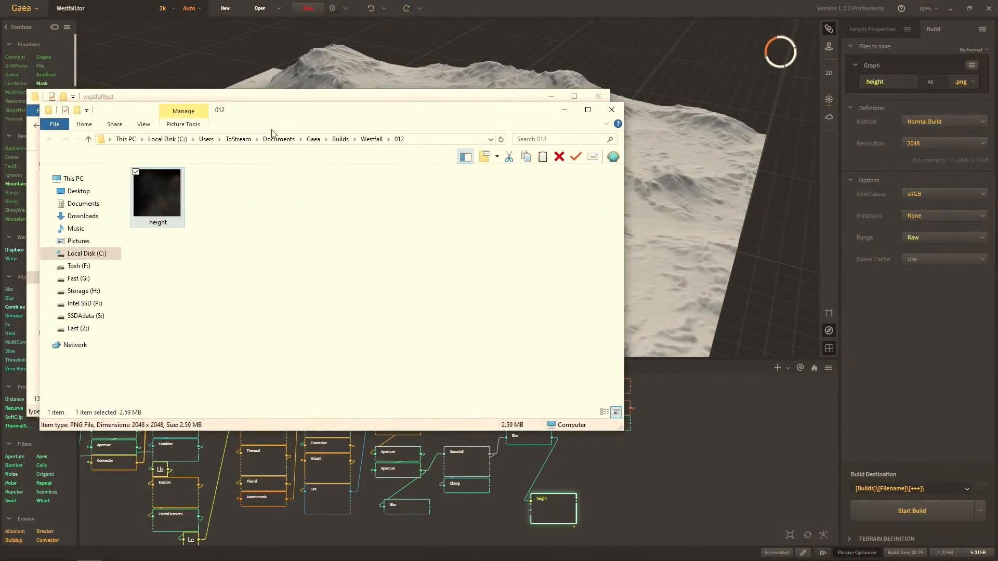
left_click_drag(278, 113, 380, 184)
left_click(333, 125)
left_click(276, 126)
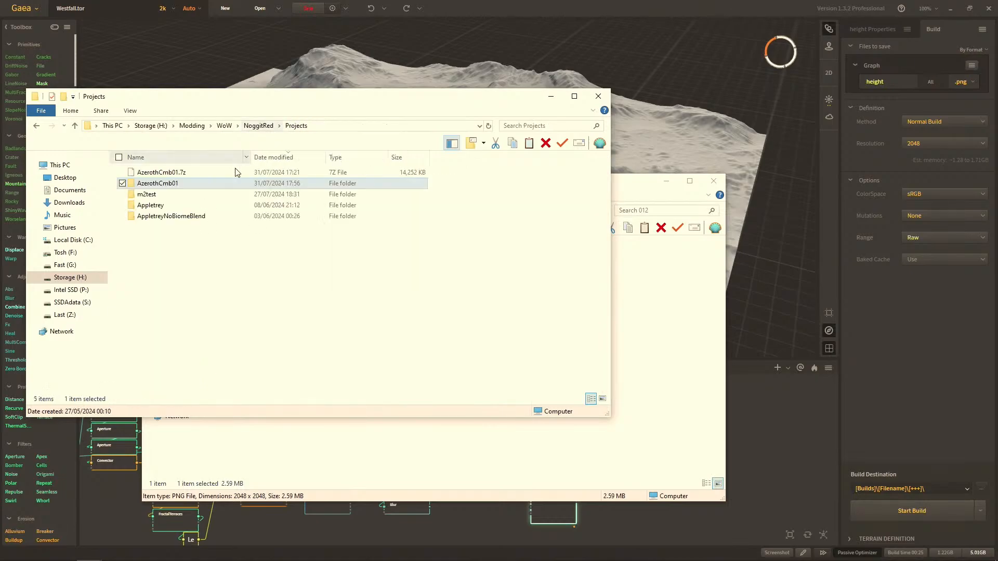
left_click(260, 126)
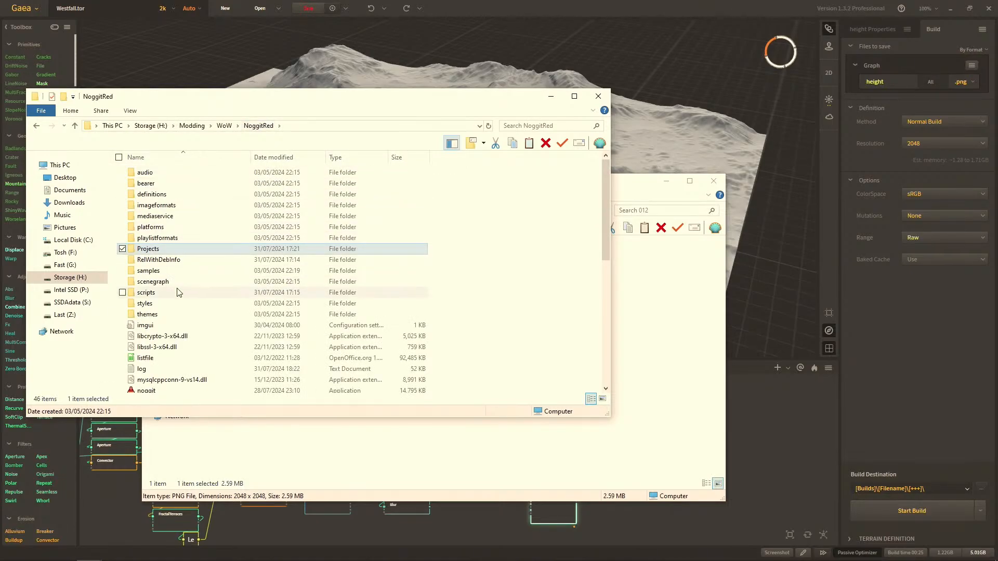
left_click(223, 125)
scroll(198, 312, "down", 1)
double_click(166, 358)
scroll(197, 316, "down", 7)
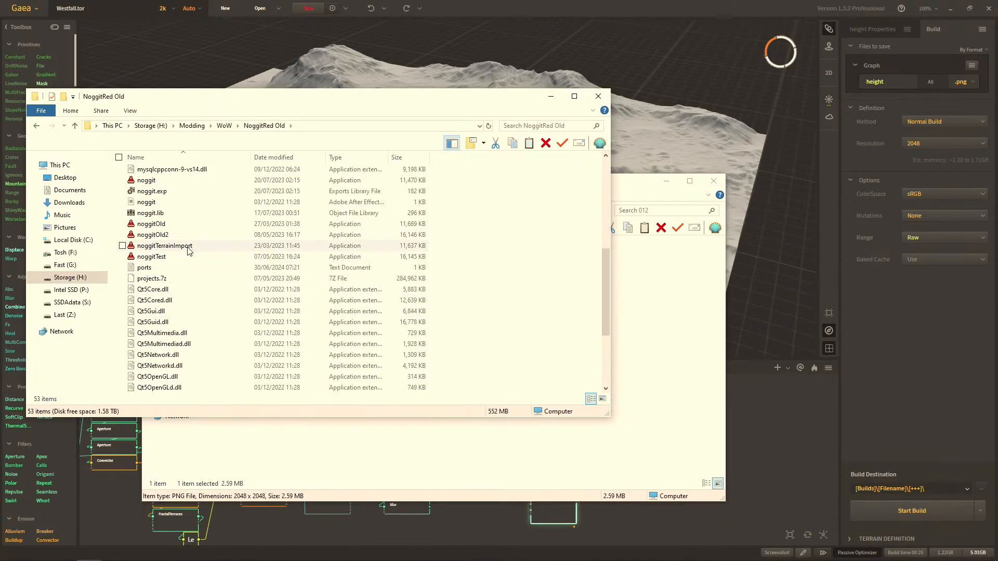
Step: Launch noggitTerrainImport, load the unnamed continent map 726 from the AzerothCmb01 project, and view the global heightmap import options
double_click(189, 246)
double_click(377, 239)
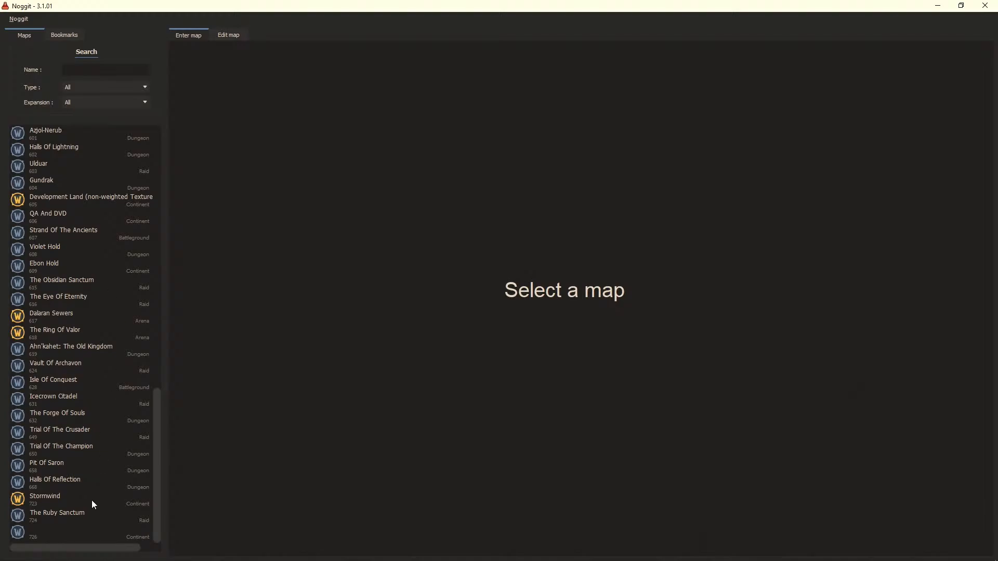
left_click(78, 532)
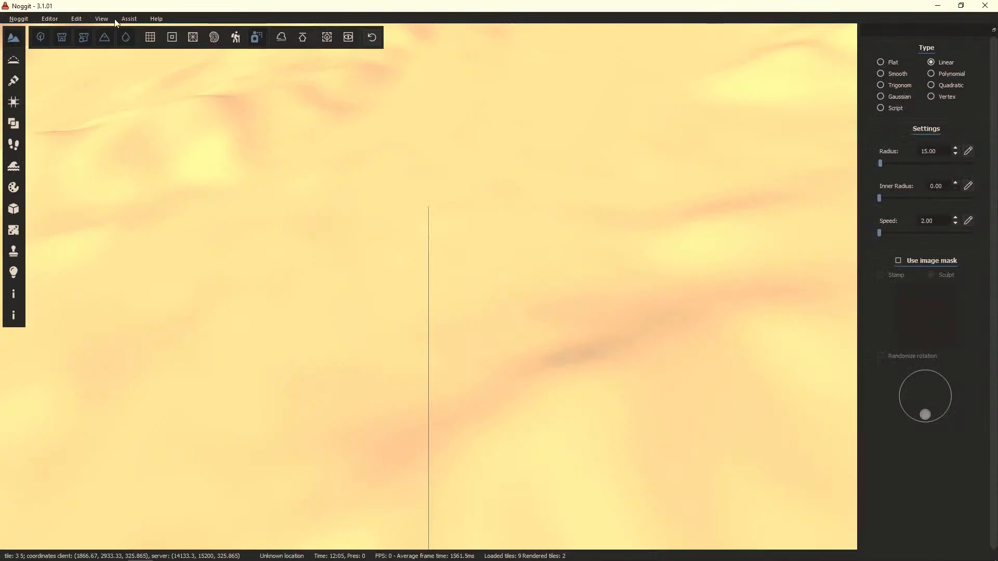
left_click(128, 19)
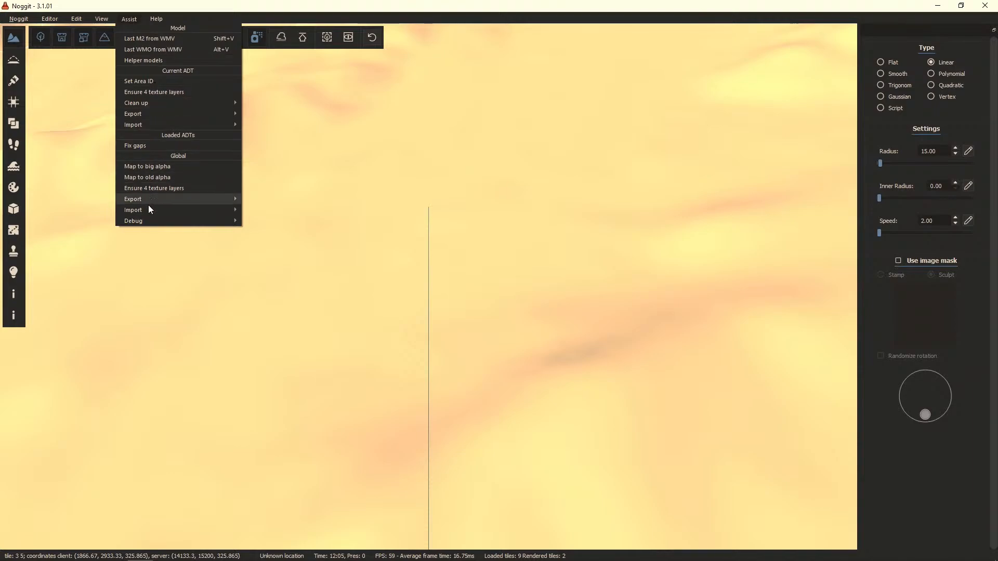
mouse_move(147, 207)
left_click(251, 220)
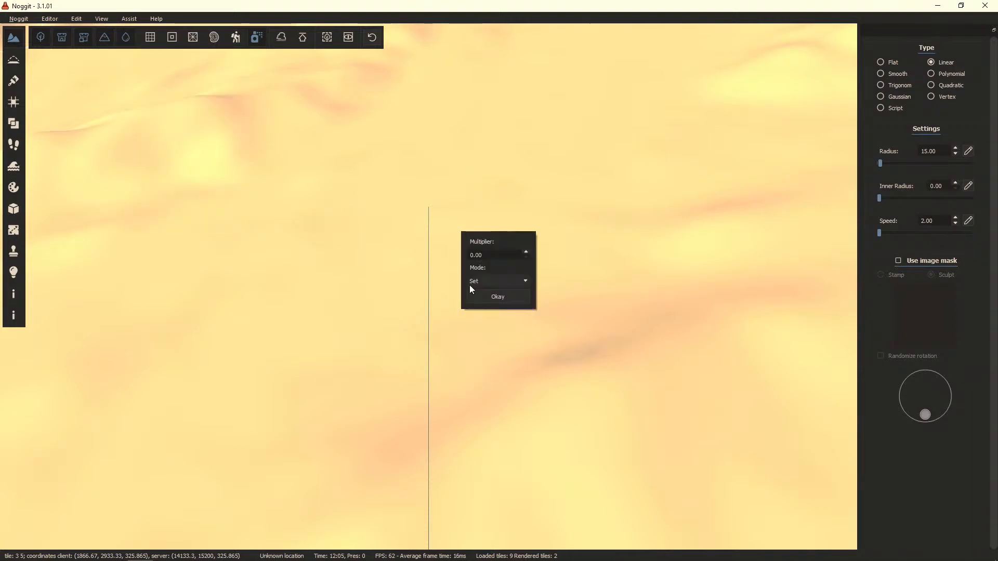
Step: Restore the Noggit window to a smaller size, minimise Gaea, and exit this Noggit build
left_click(961, 5)
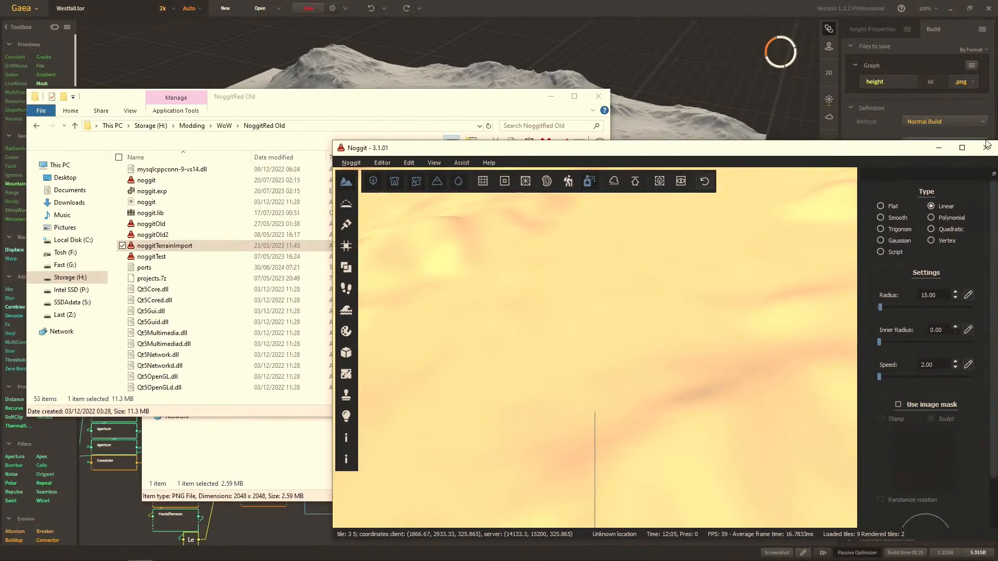
left_click(986, 141)
left_click(928, 14)
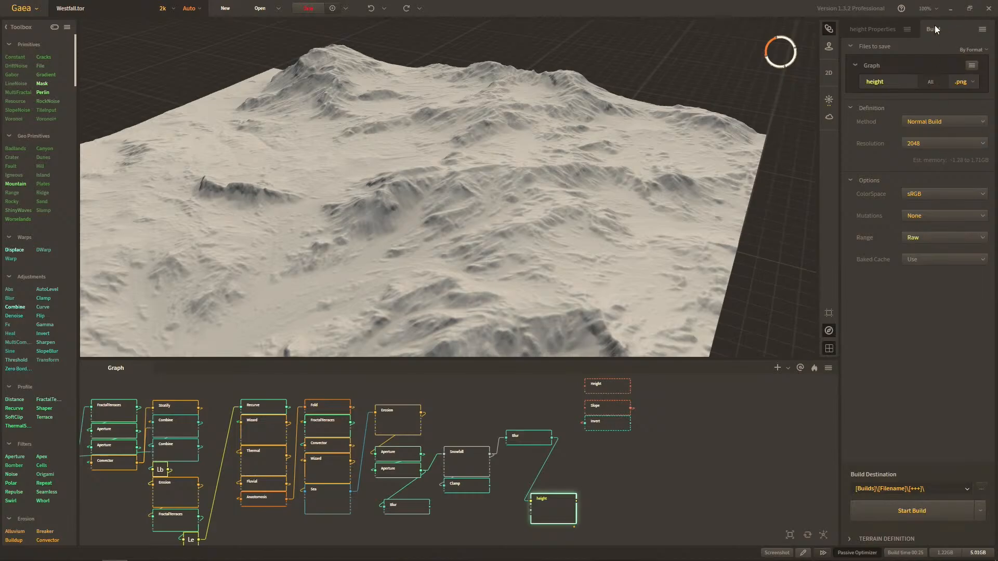
left_click(951, 9)
left_click(982, 147)
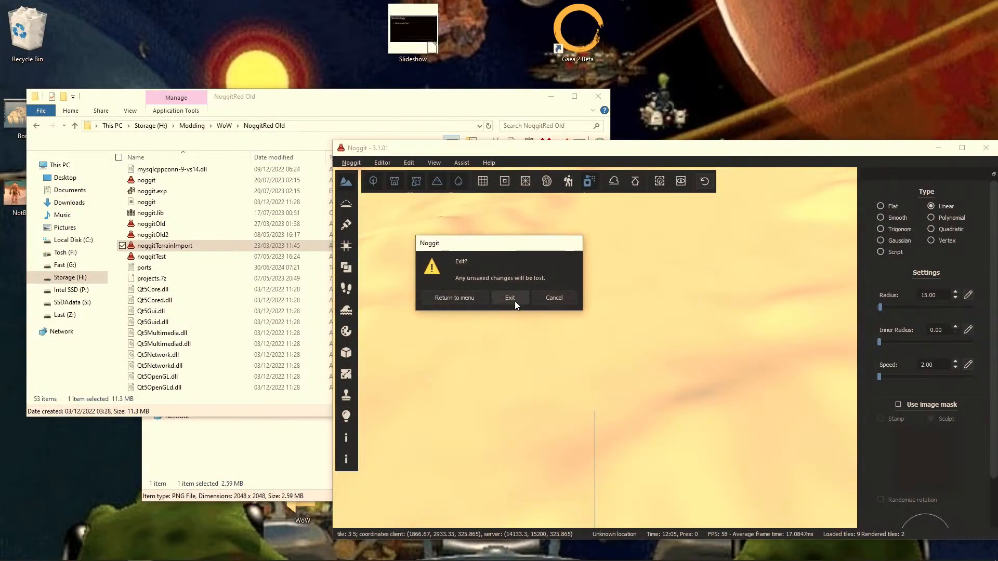
left_click(520, 298)
Step: Rename the noggitTerrainImport application to noggitNotTerrainImport
key("F2")
key("End")
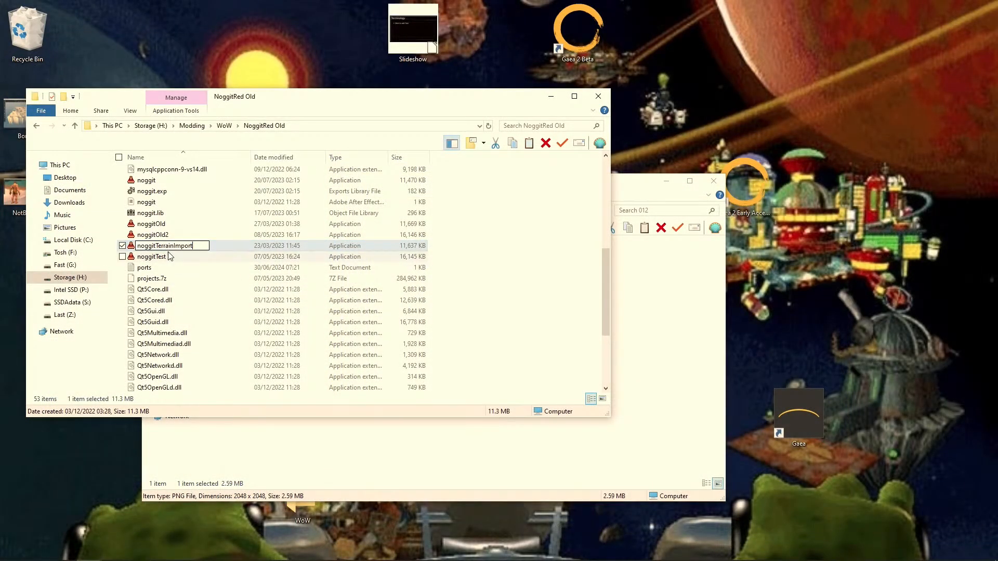
type("Not")
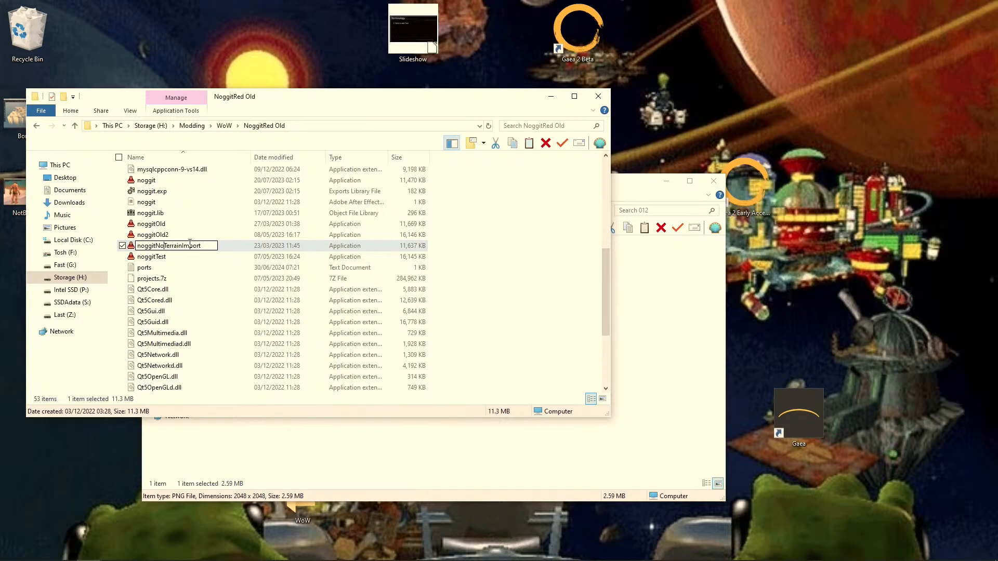
key("Return")
Step: Launch noggitOld, load map 726 from the AzerothCmb01 project, and view its global heightmap import options
double_click(190, 236)
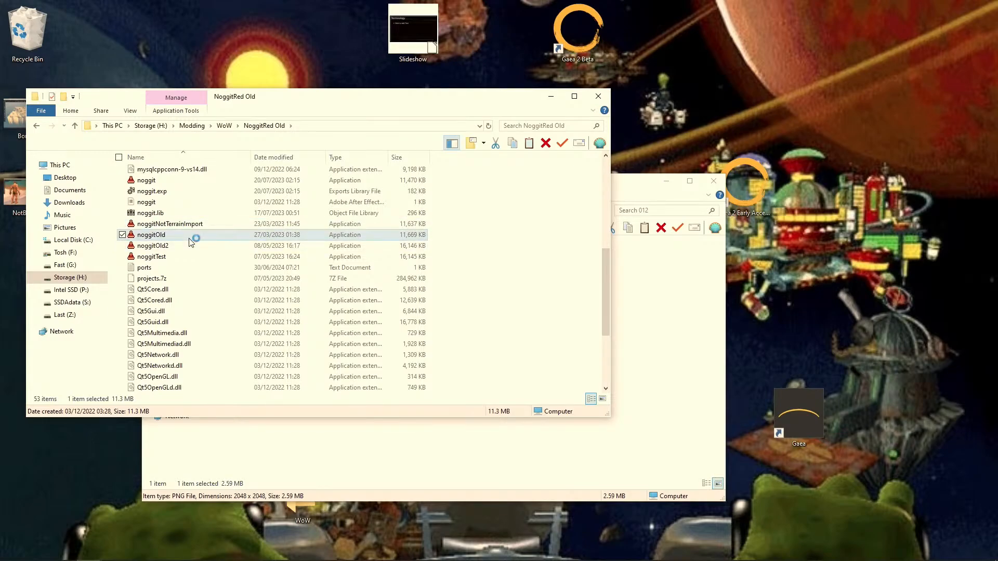
double_click(351, 246)
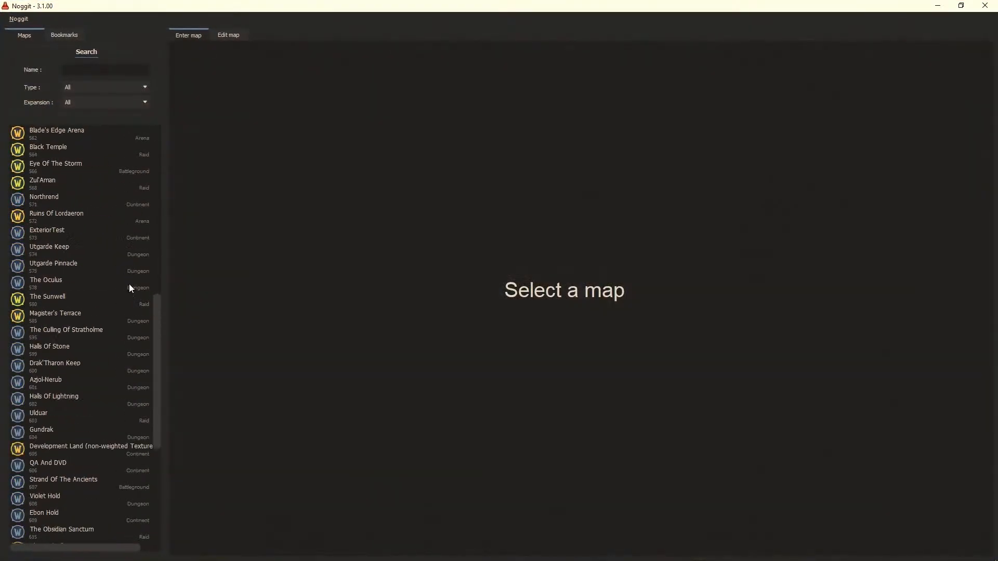
scroll(98, 405, "down", 5)
left_click(66, 530)
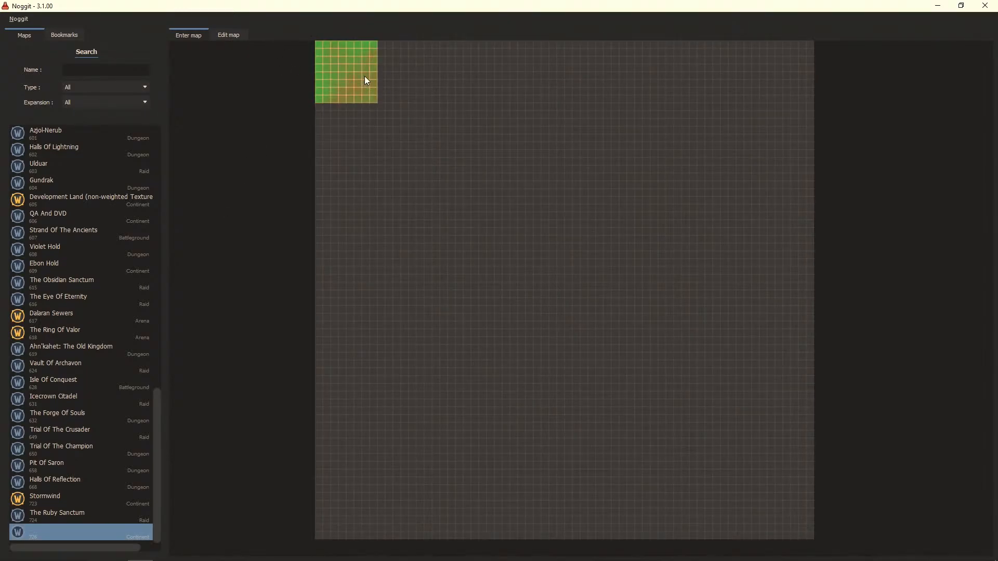
left_click(366, 80)
left_click(135, 19)
mouse_move(171, 210)
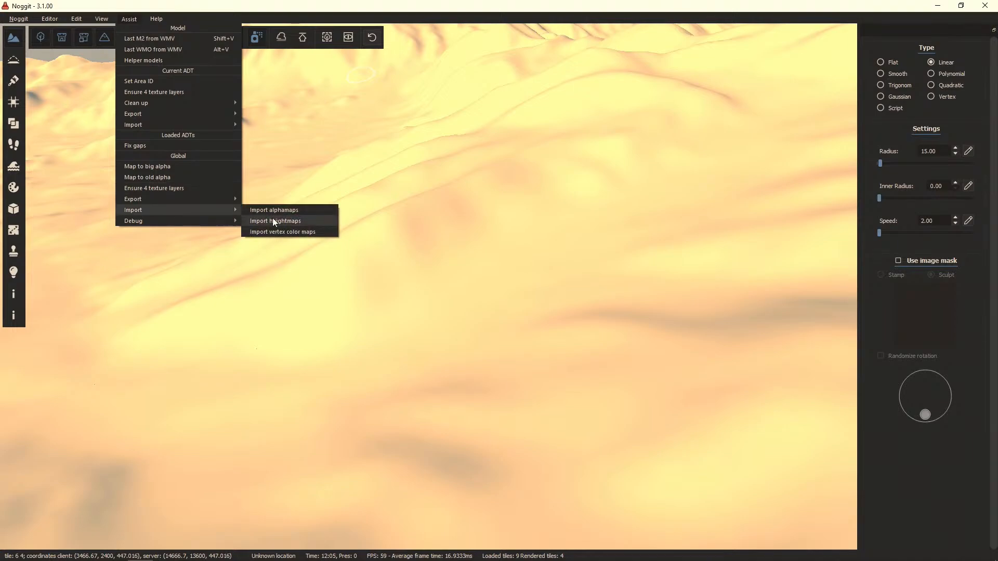
left_click(280, 220)
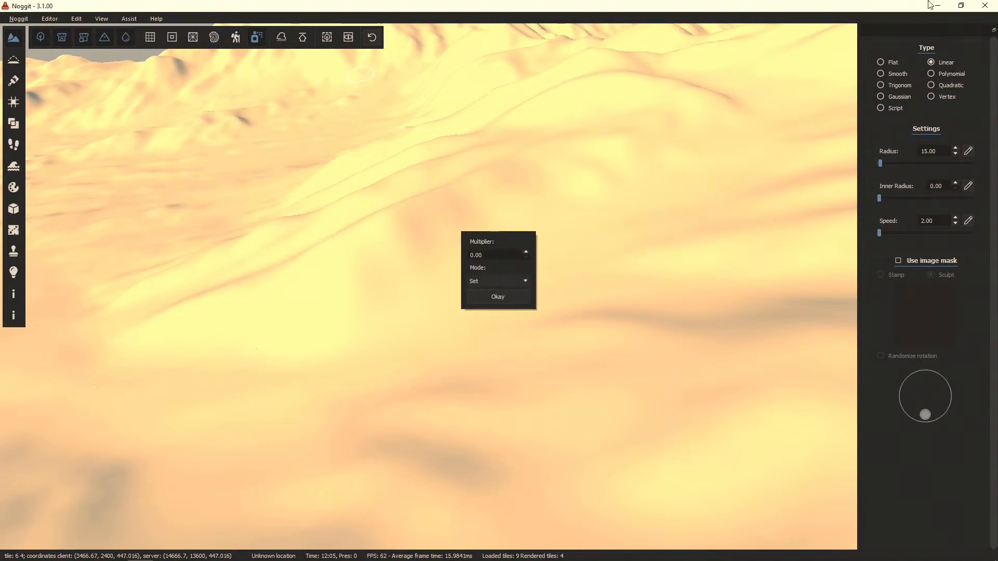
Step: Exit the noggitOld build without importing any heightmaps
left_click(962, 5)
left_click(961, 5)
left_click(982, 149)
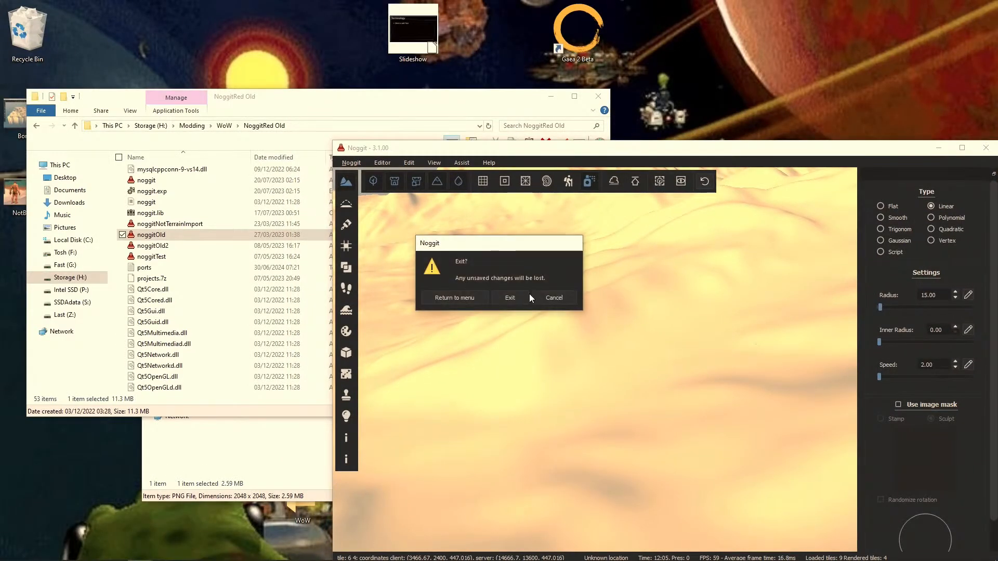
left_click(514, 296)
Step: Launch noggitOld2, load the last continent map of the Azerothcmb project to check its terrain, and exit
double_click(222, 246)
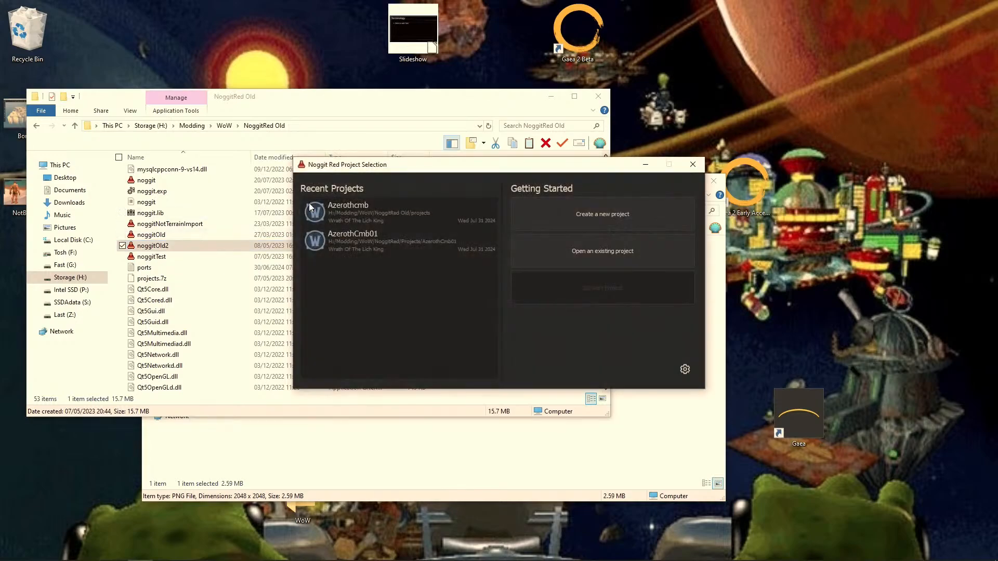
left_click(419, 212)
double_click(452, 222)
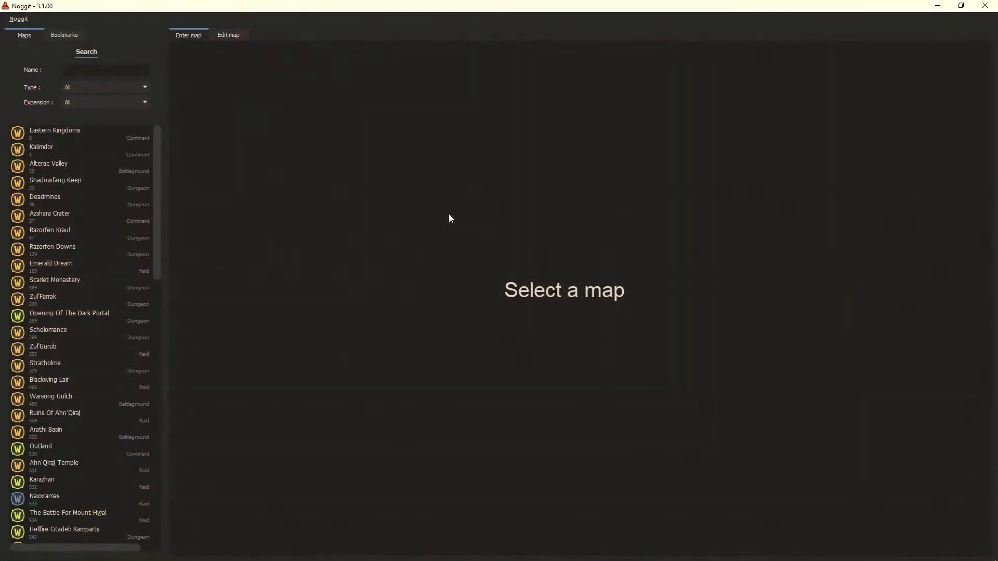
scroll(113, 197, "down", 15)
left_click(111, 530)
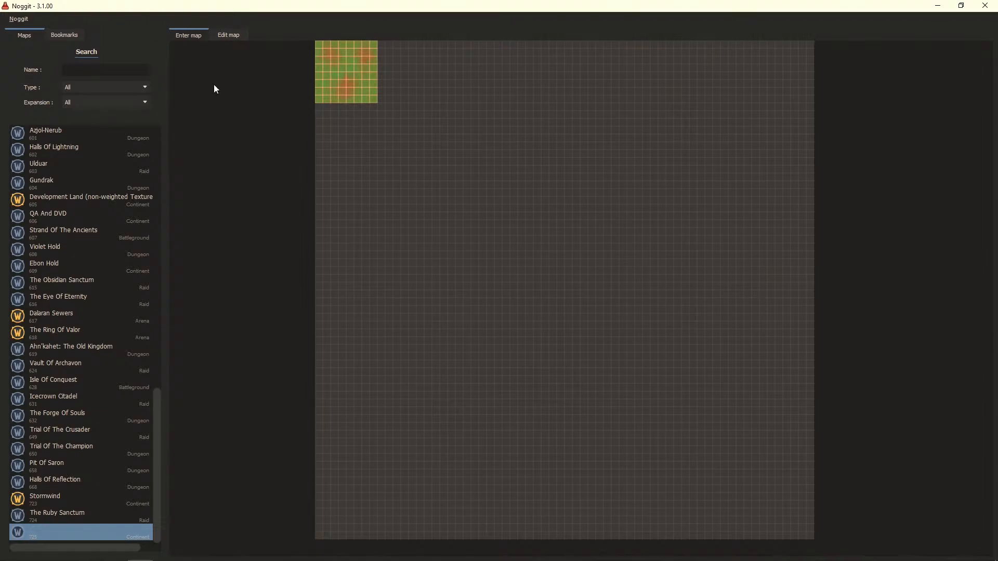
left_click(333, 156)
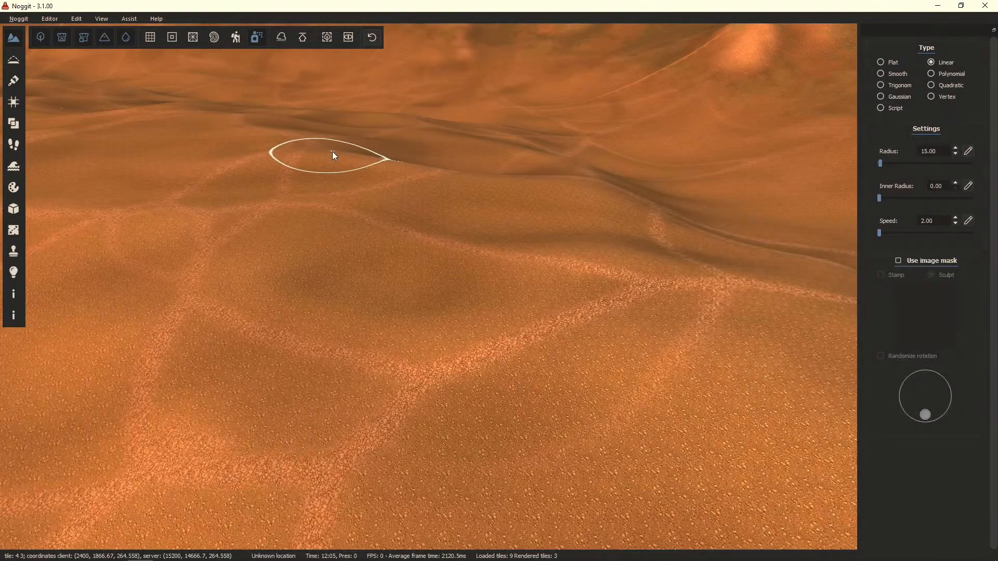
right_click_drag(333, 156, 434, 63)
key("Escape")
left_click(518, 295)
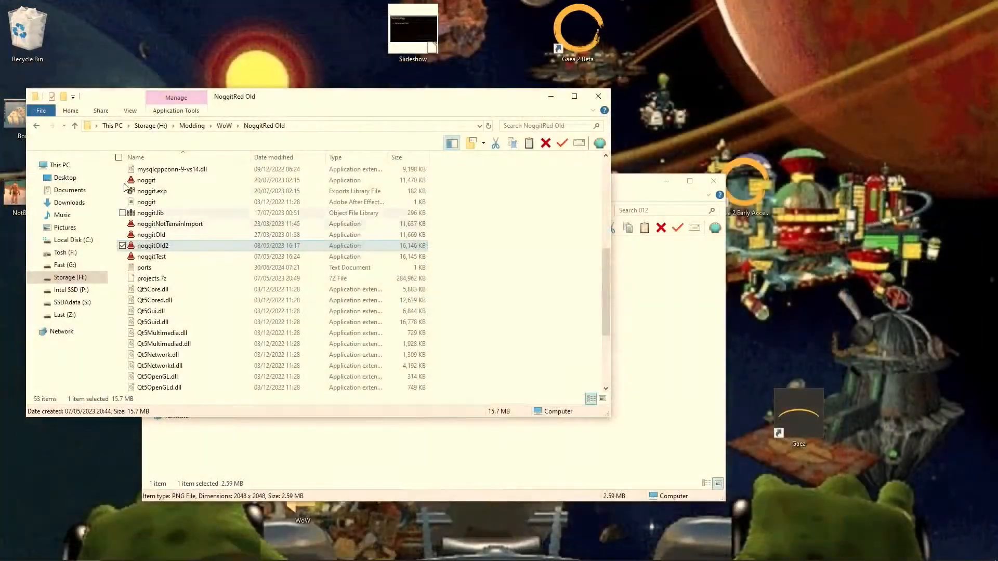
Step: Launch the noggit build and load continent map 726 from the AzerothCmb01 project
double_click(169, 180)
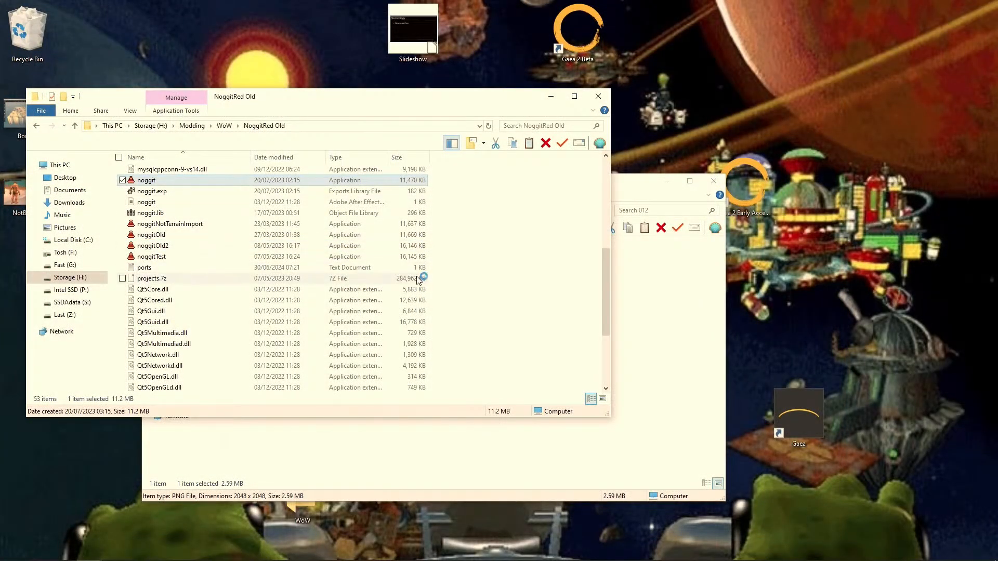
left_click(360, 241)
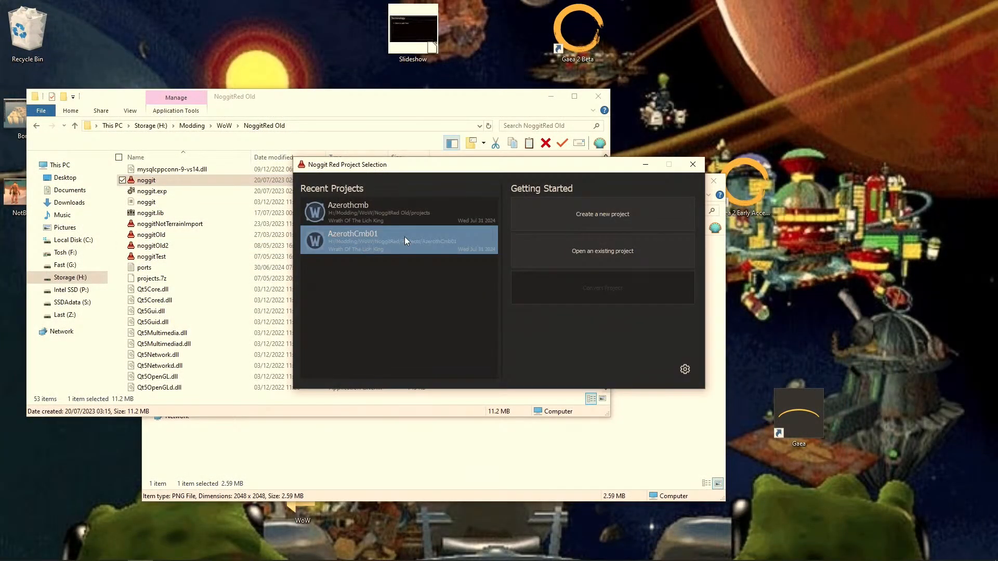
scroll(111, 279, "down", 20)
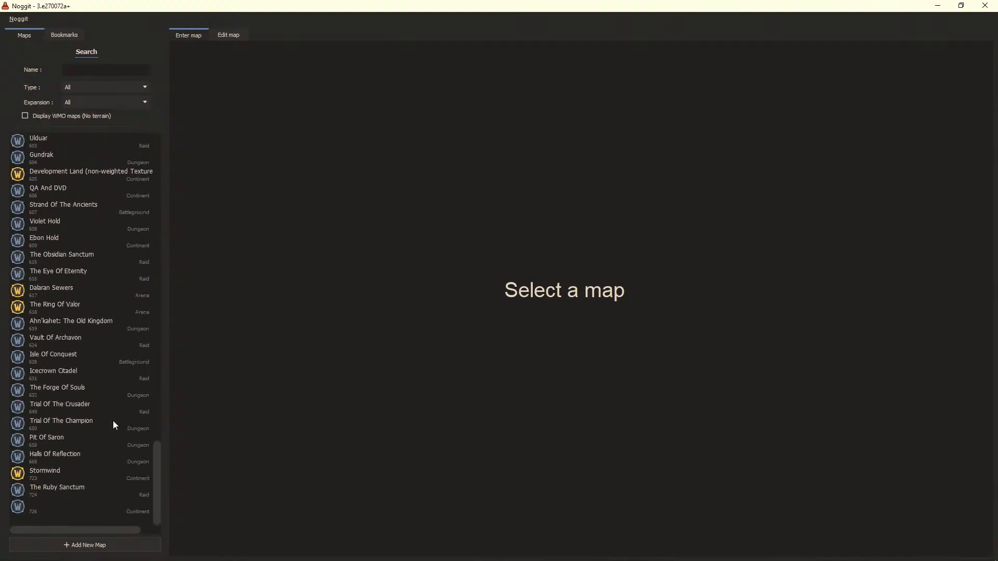
left_click(83, 512)
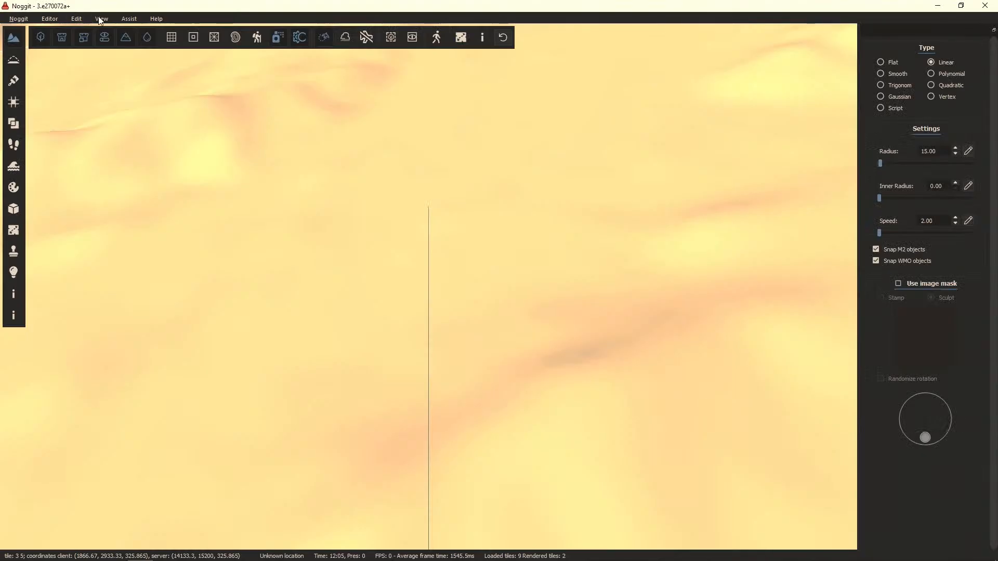
Step: Import the heightmaps for the whole map with a multiplier of 2340, Set mode and tiled edges enabled
left_click(129, 18)
mouse_move(184, 220)
left_click(260, 217)
left_click(129, 18)
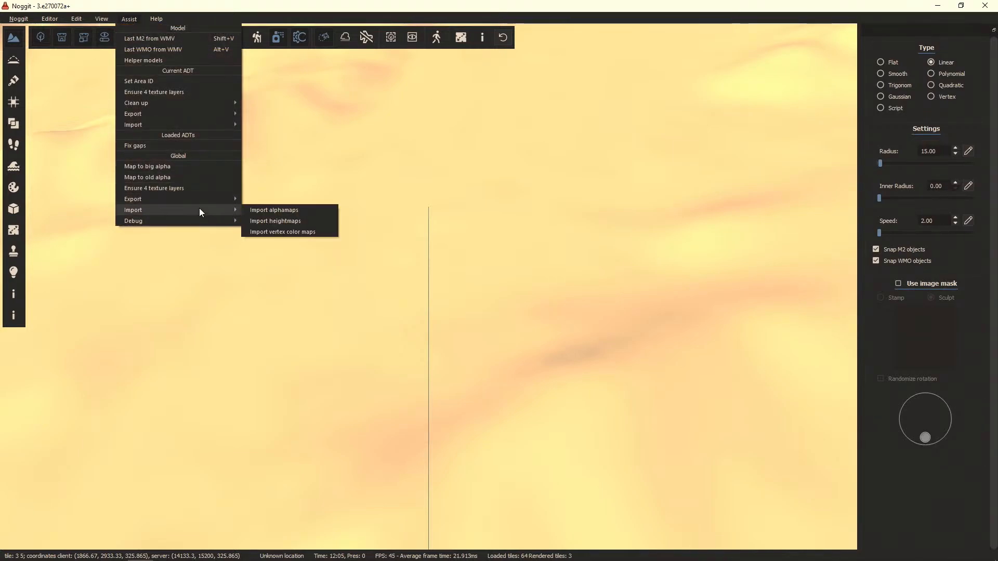
left_click(271, 221)
left_click(491, 289)
double_click(476, 249)
type("2340.00")
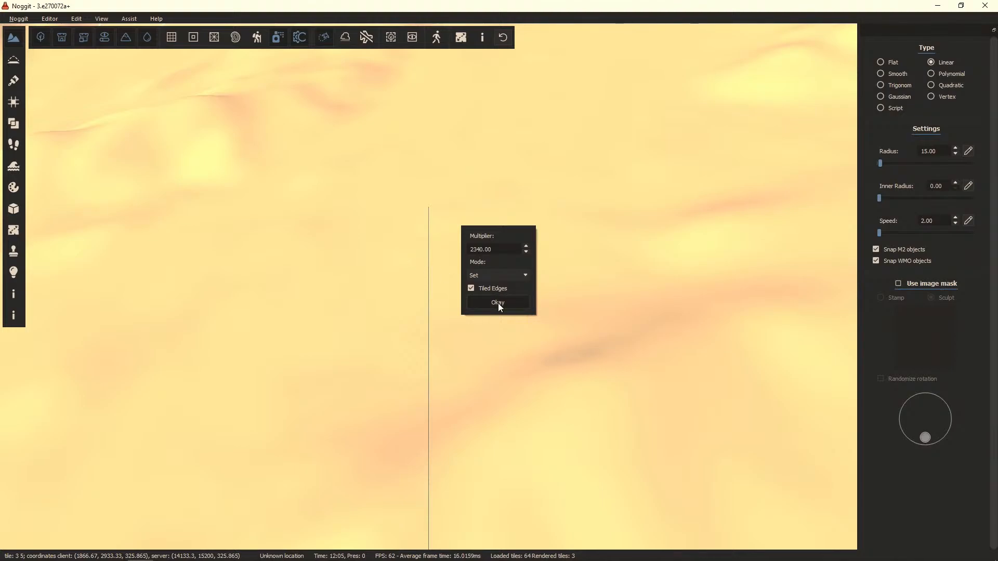
left_click(497, 303)
left_click(554, 297)
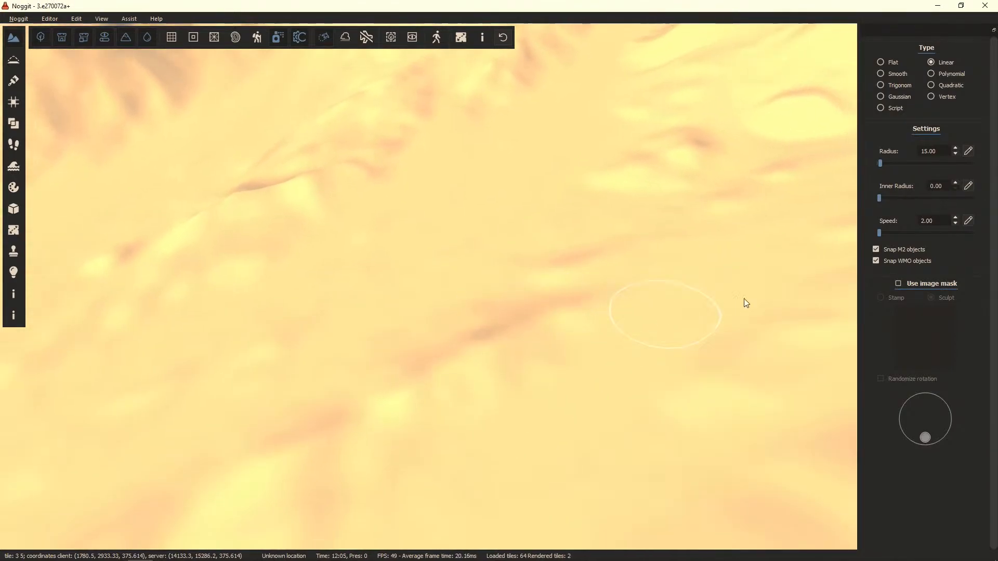
Step: Set the terrain brush radius to 1000 and its speed to 0
left_click_drag(880, 163, 977, 164)
left_click(879, 233)
right_click_drag(609, 269, 493, 269)
key("s")
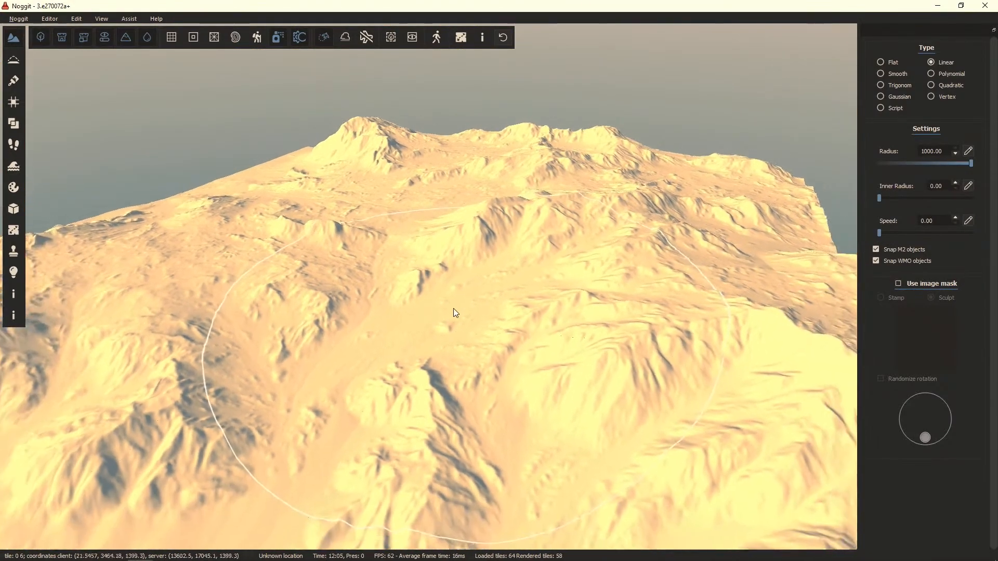
Step: Examine the imported terrain from overhead, along its edges and close to the mountain slopes
right_click_drag(511, 300, 421, 379)
key("w")
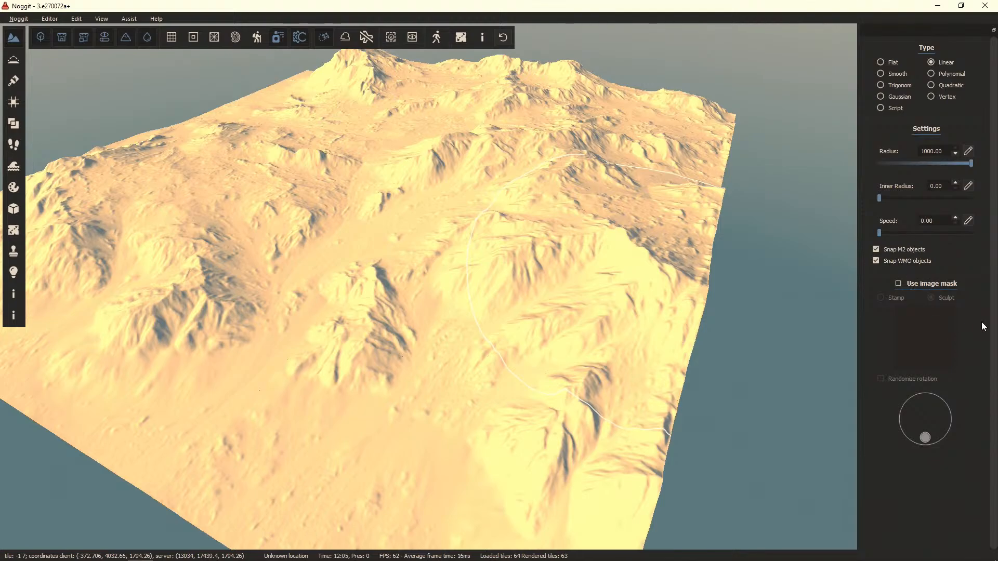
mouse_move(610, 224)
right_mouse_down()
mouse_move(506, 220)
mouse_move(533, 416)
mouse_move(515, 276)
mouse_move(514, 130)
right_mouse_up()
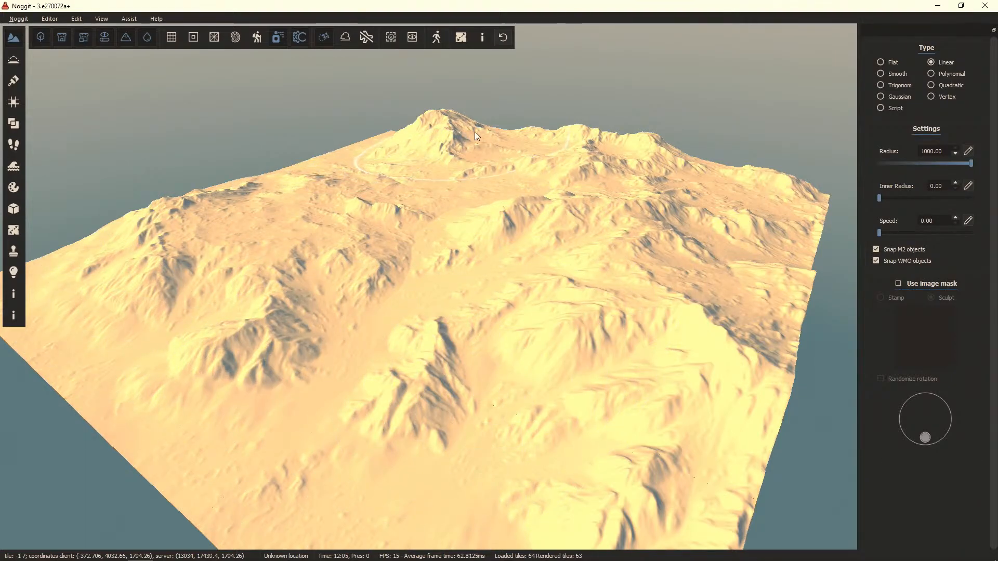
right_click_drag(490, 127, 585, 232)
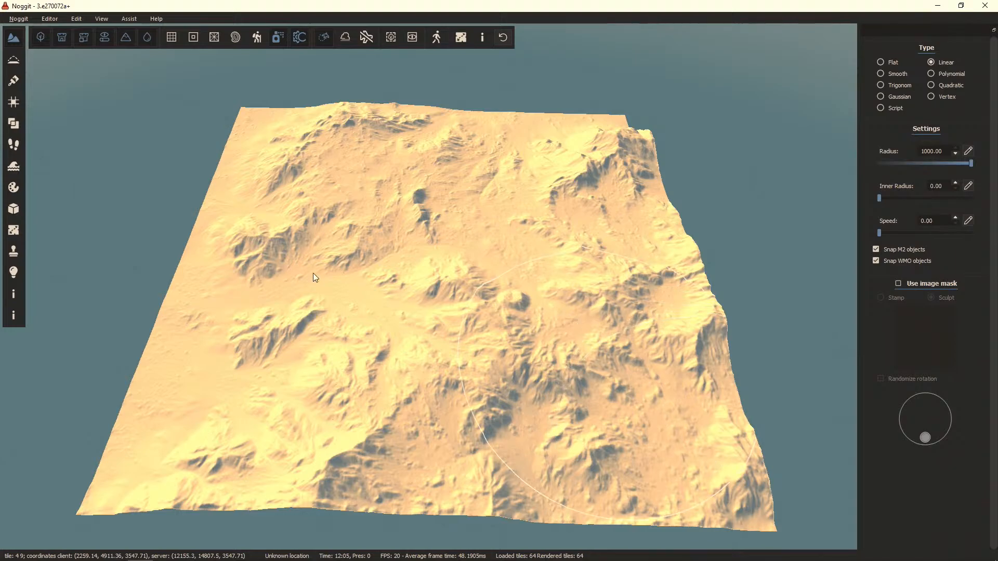
key("w")
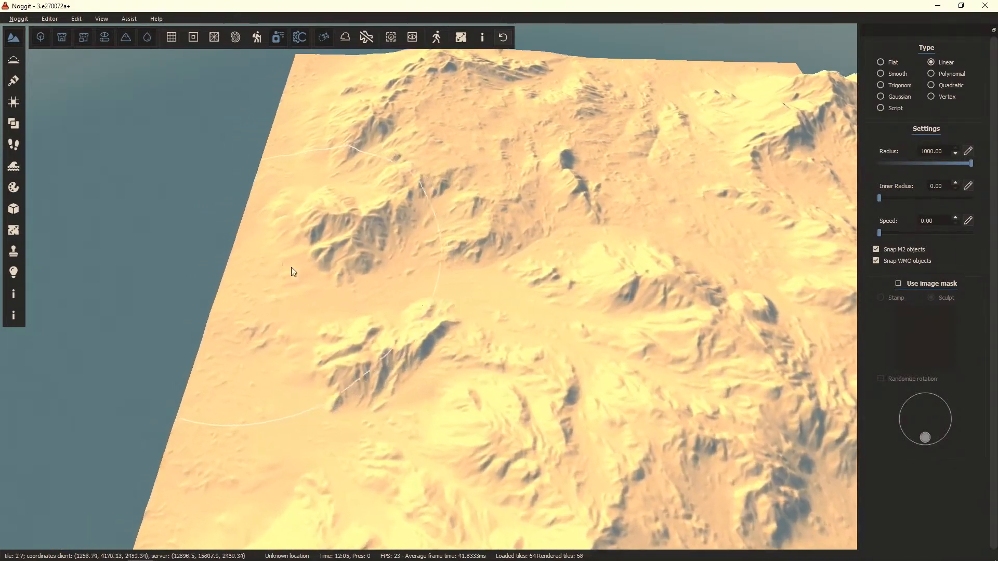
key("w")
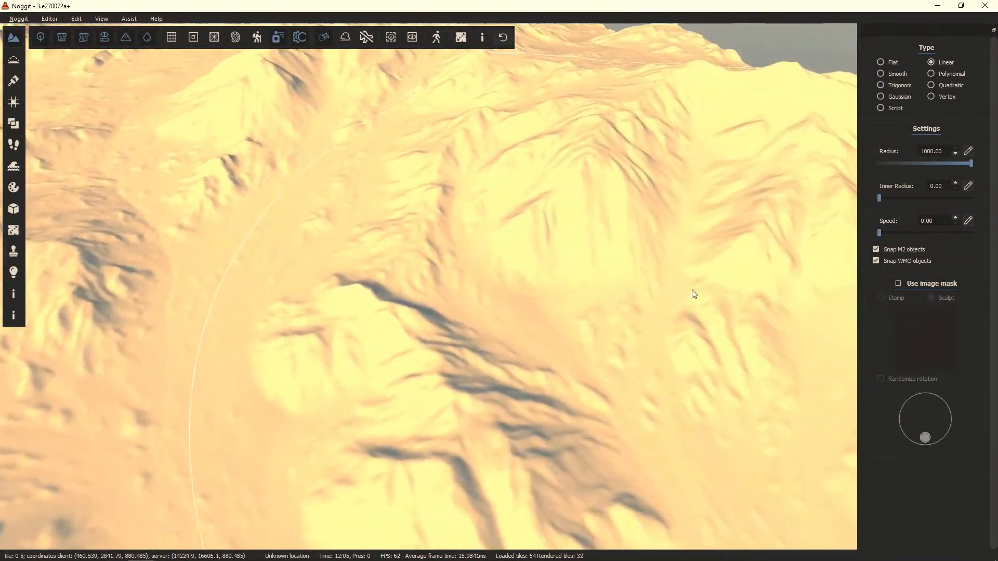
right_click_drag(694, 294, 455, 336)
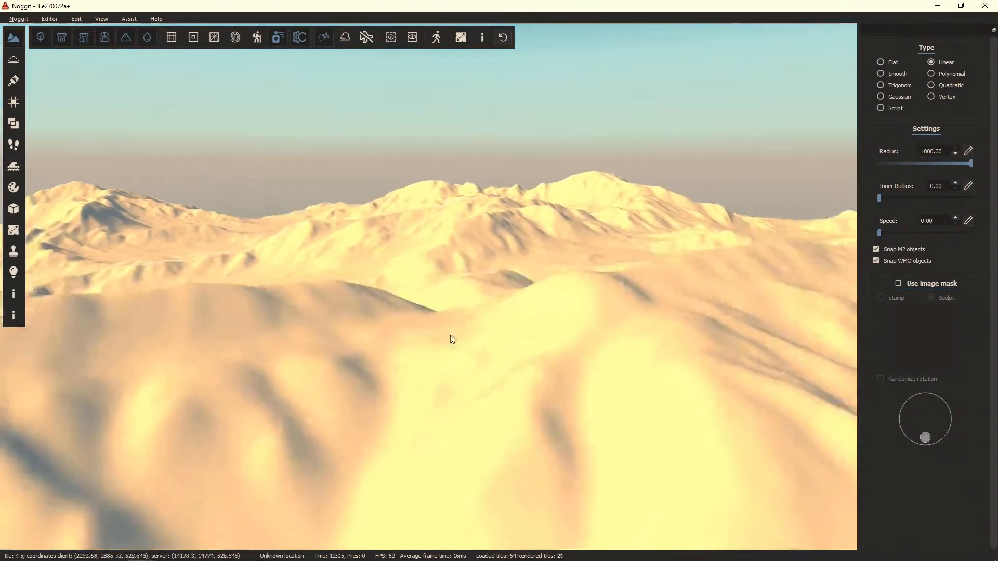
key("s")
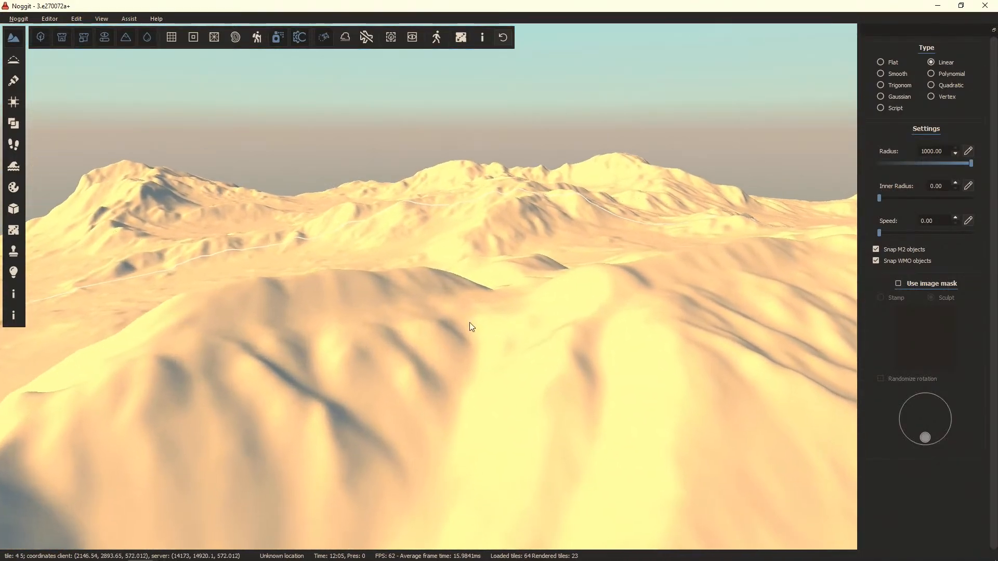
key("w")
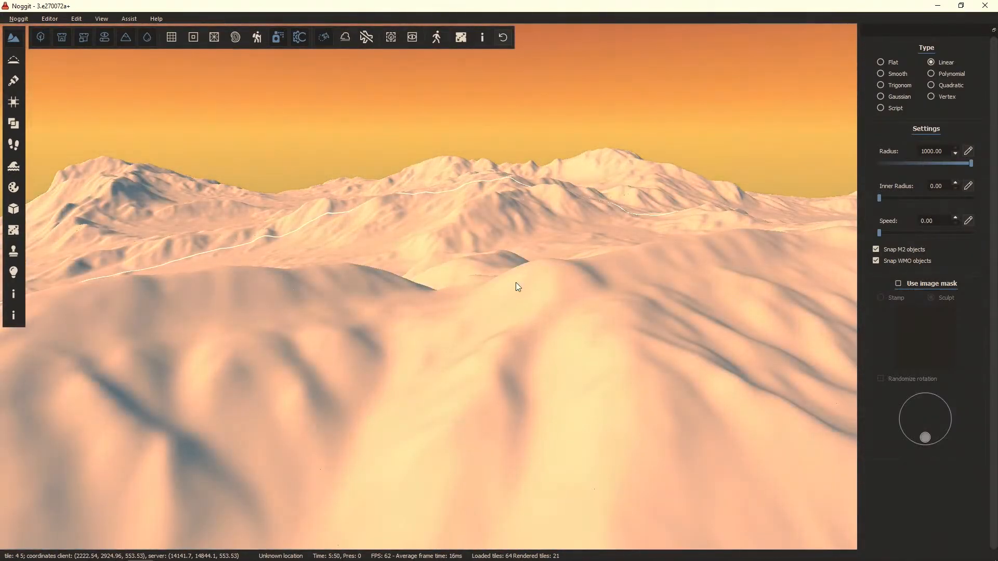
key("w")
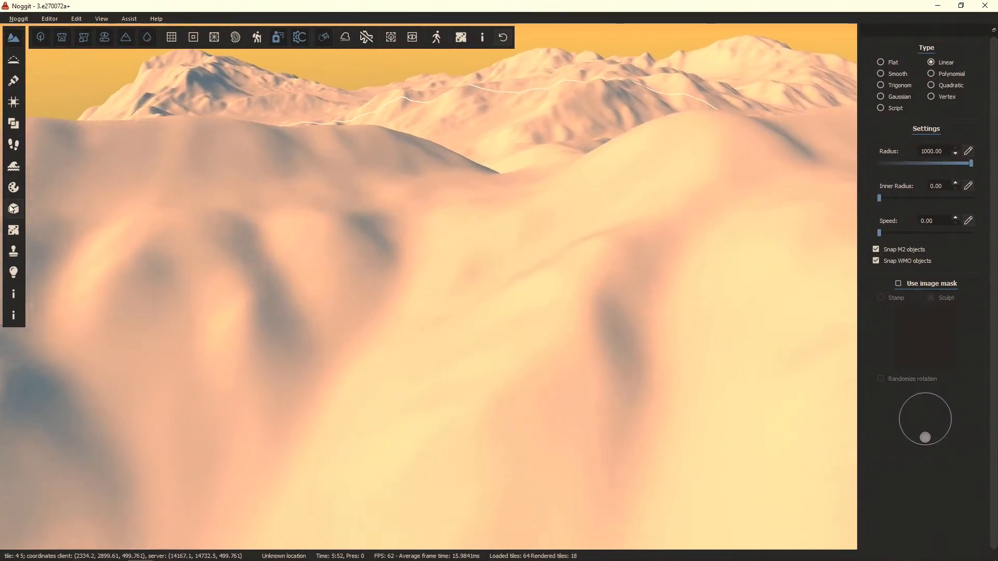
Step: Switch to object editing and search the asset browser for humanmale
left_click(13, 209)
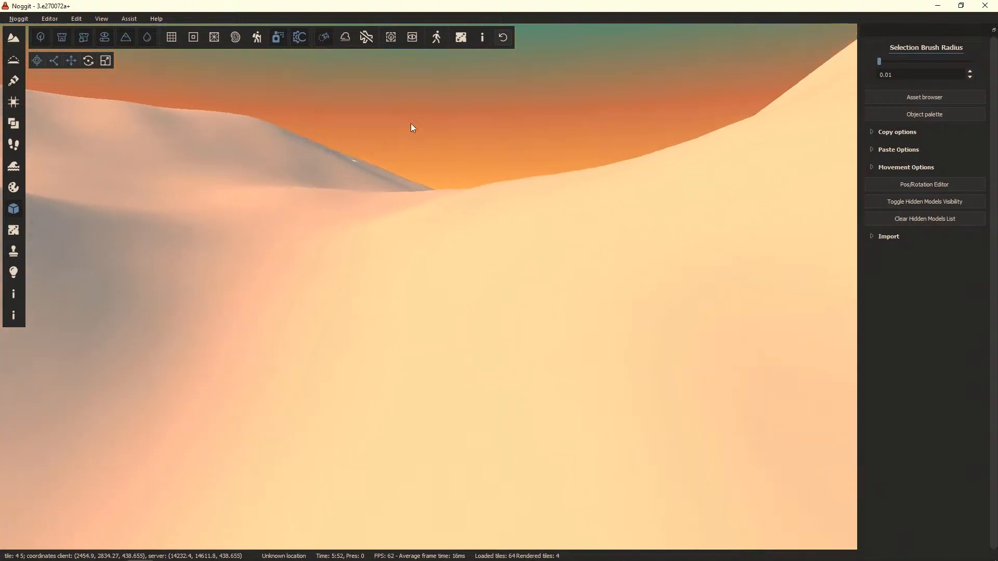
key("s")
left_click(924, 97)
left_click(554, 283)
type("humanmale")
left_click(720, 289)
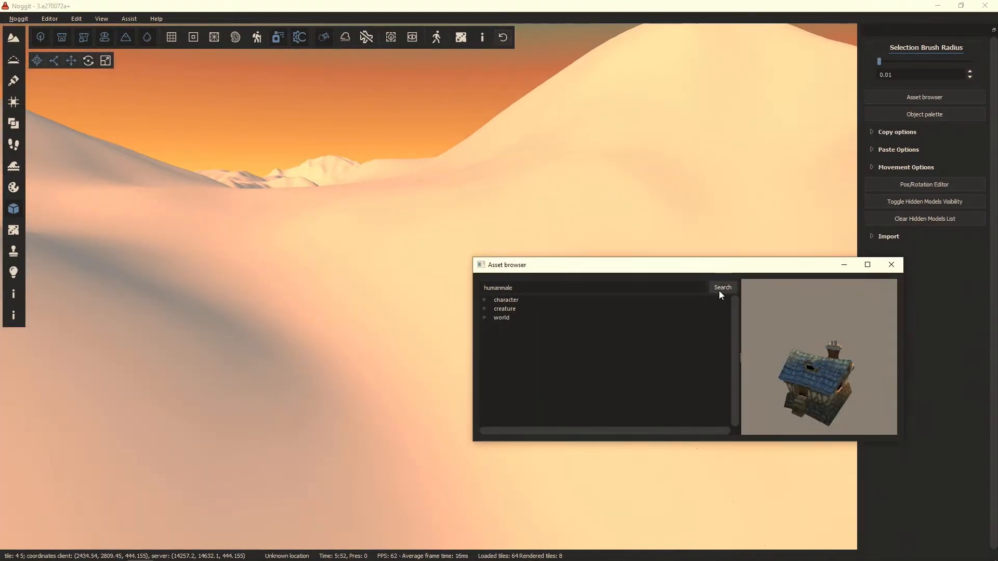
Step: Select the humanmale.m2 model from the character/human/male folder
left_click(483, 300)
left_click(493, 309)
left_click(507, 318)
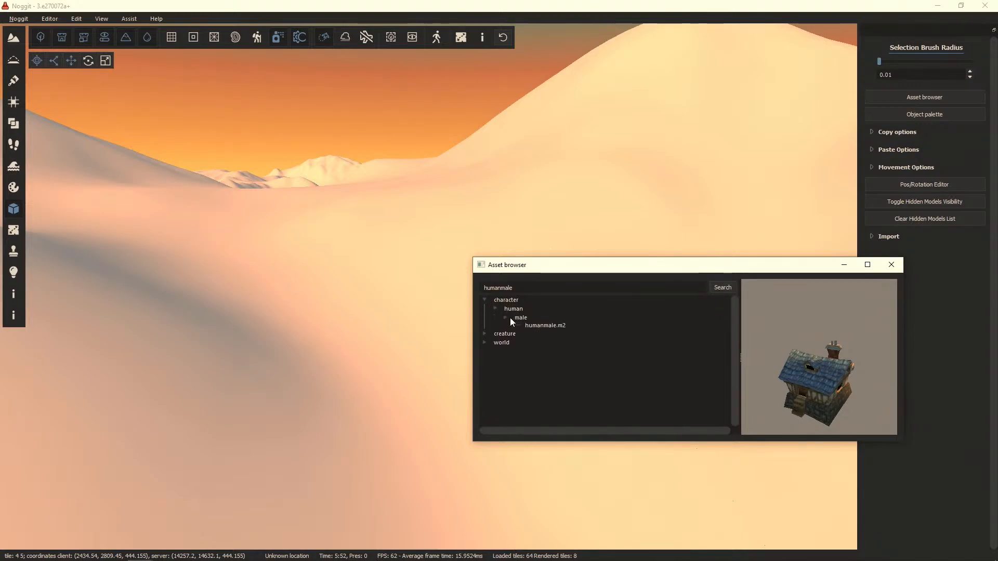
left_click(541, 327)
mouse_move(401, 300)
right_mouse_down()
mouse_move(375, 272)
mouse_move(395, 292)
right_mouse_up()
Step: Place the world/scale/humanmalescale.m2 model on the slope as a size reference and close the asset browser
left_click(484, 344)
left_click(496, 354)
left_click(496, 370)
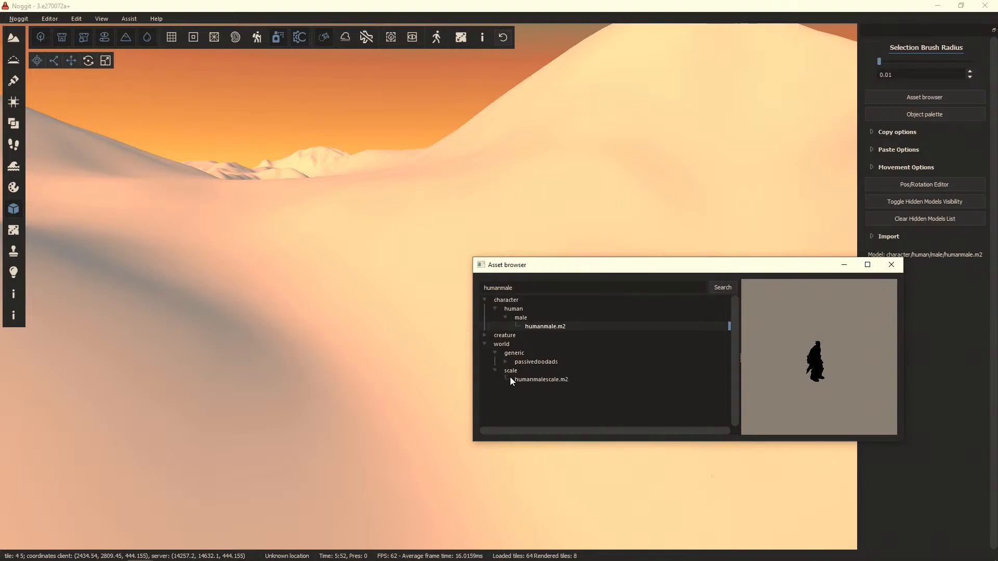
left_click(562, 379)
left_click(332, 269)
right_click_drag(333, 269, 895, 266)
key("w")
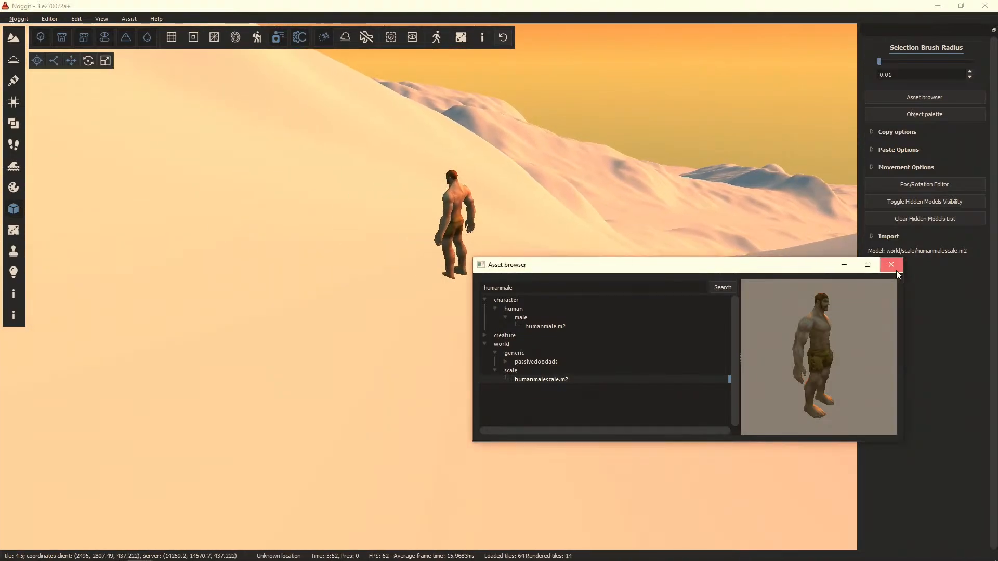
left_click(892, 265)
Step: Compare the terrain mesh density with the human figure's size using the wireframe overlay, then hide the overlay
key("w")
right_click_drag(571, 227, 550, 289)
key("s")
key("d")
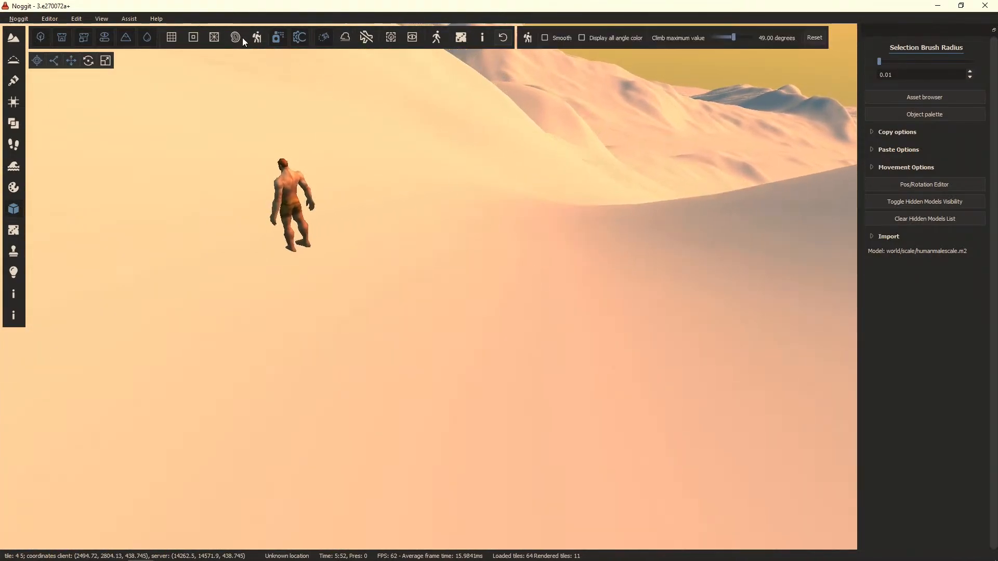
left_click(213, 39)
mouse_move(214, 39)
right_mouse_down()
mouse_move(400, 294)
mouse_move(496, 295)
mouse_move(356, 223)
mouse_move(416, 244)
mouse_move(442, 229)
mouse_move(607, 286)
mouse_move(464, 236)
mouse_move(483, 350)
mouse_move(218, 52)
right_mouse_up()
key("s")
key("s")
key("s")
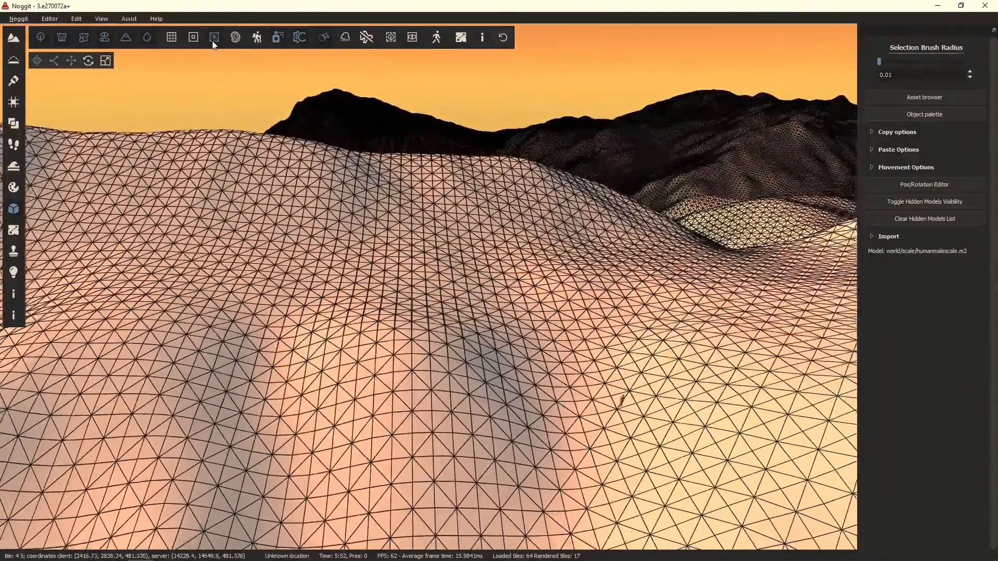
left_click(213, 41)
Step: Inspect the surrounding hills and valleys with the wireframe overlay switched on and off
right_click_drag(232, 200, 161, 227)
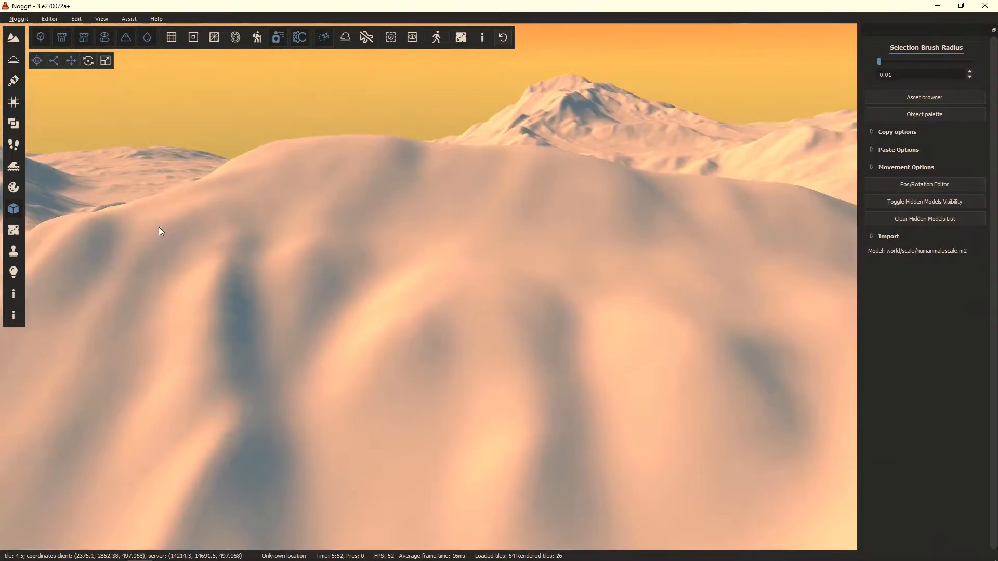
right_click_drag(348, 253, 541, 245)
right_click_drag(209, 205, 245, 273)
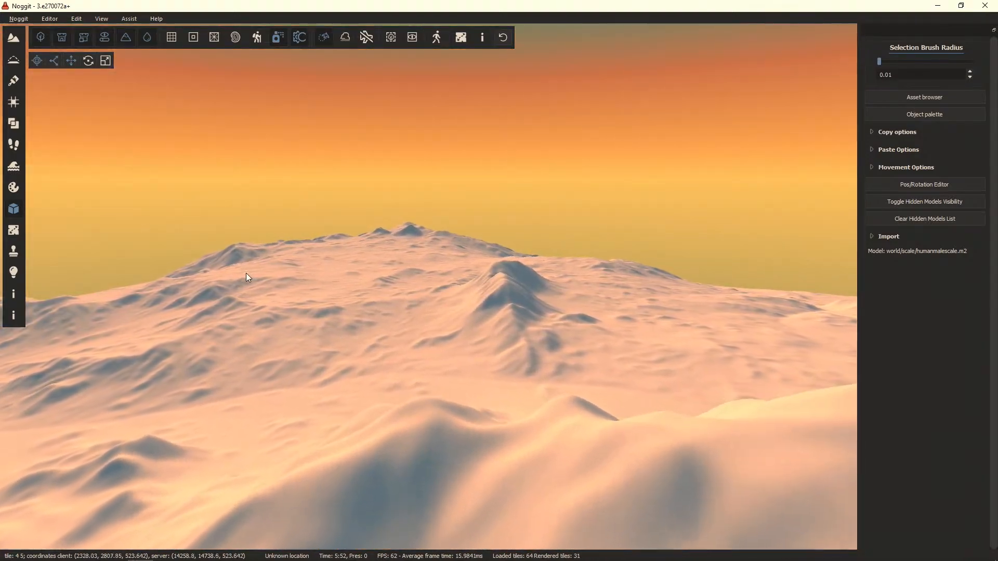
left_click(208, 41)
right_click_drag(344, 148, 312, 73)
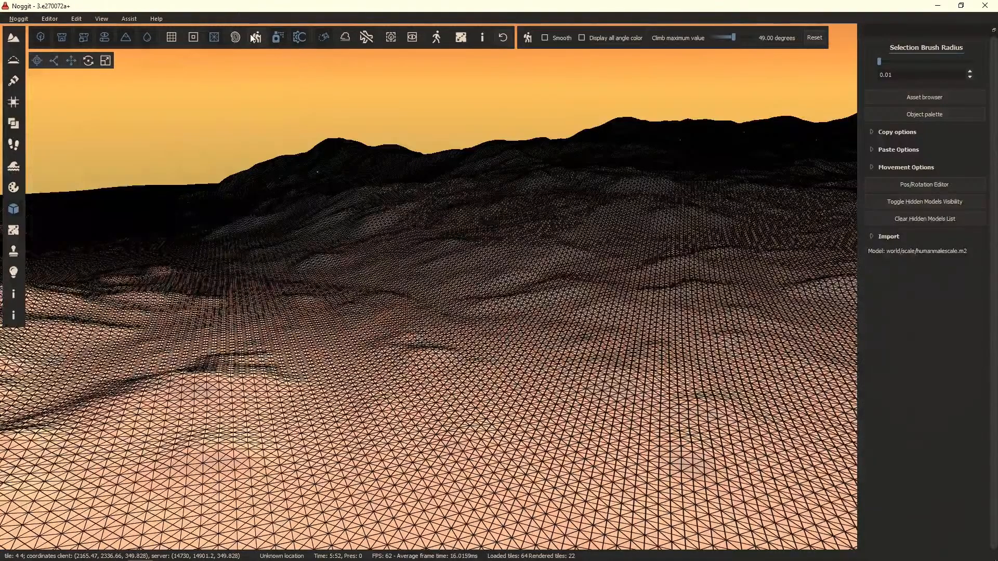
left_click(215, 37)
mouse_move(532, 157)
right_mouse_down()
mouse_move(623, 235)
mouse_move(584, 240)
mouse_move(666, 214)
mouse_move(701, 215)
mouse_move(443, 244)
mouse_move(354, 141)
right_mouse_up()
left_click(214, 37)
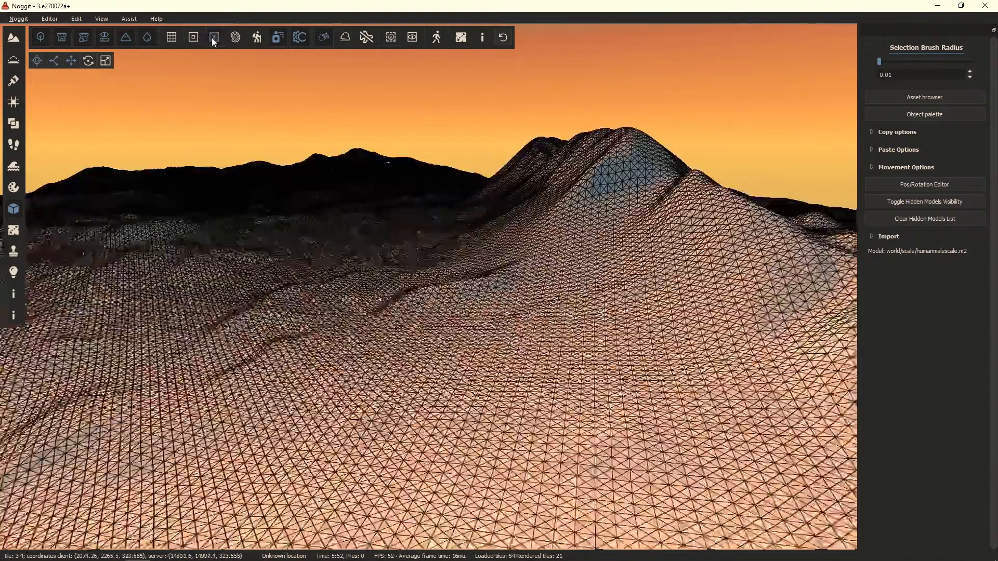
right_click_drag(453, 258, 448, 352)
left_click(214, 37)
Step: Examine the angular crest of a low hill up close, with and without its wireframe
key("w")
key("w")
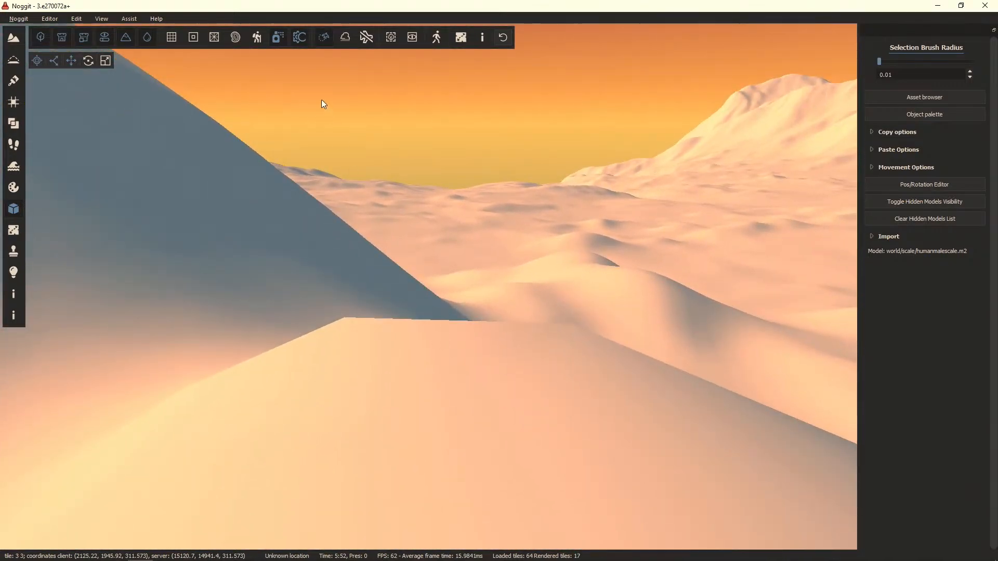
left_click(215, 37)
key("w")
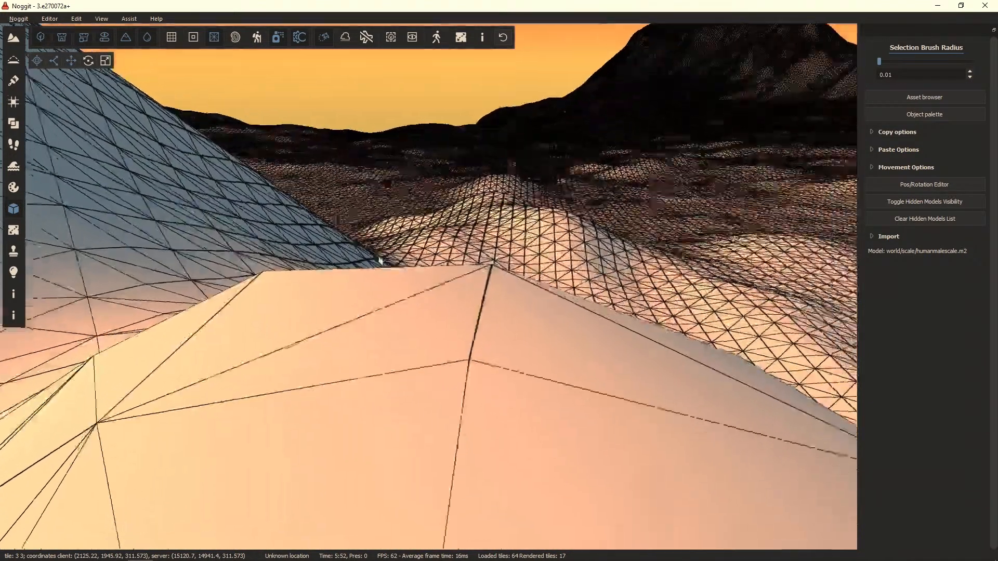
right_click_drag(387, 281, 795, 265)
key("w")
key("s")
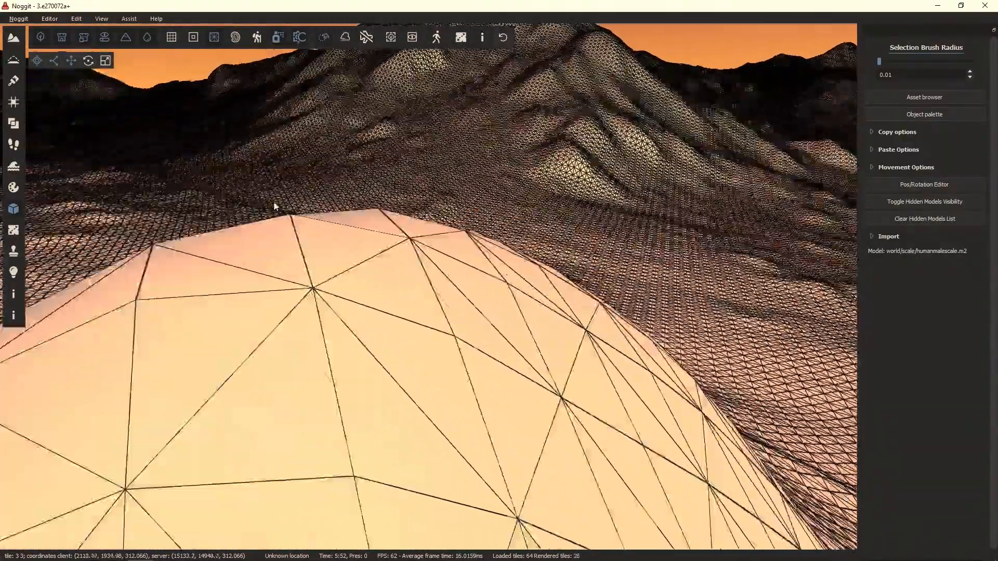
right_click_drag(275, 206, 225, 33)
key("w")
left_click(214, 38)
Step: View the hill crest's silhouette against the sky and show the wireframe to examine its triangles
right_click_drag(310, 242, 490, 241)
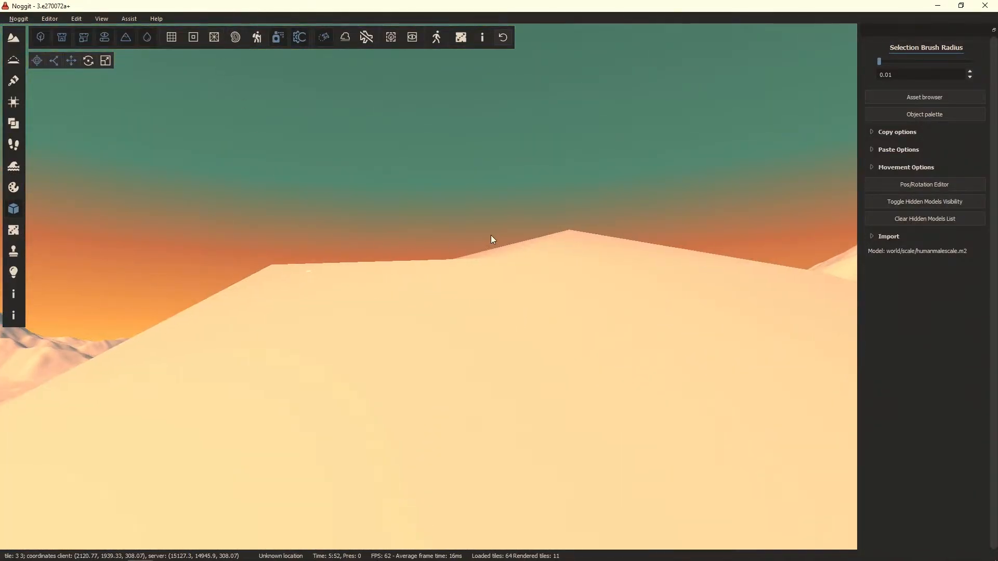
right_click_drag(312, 280, 258, 231)
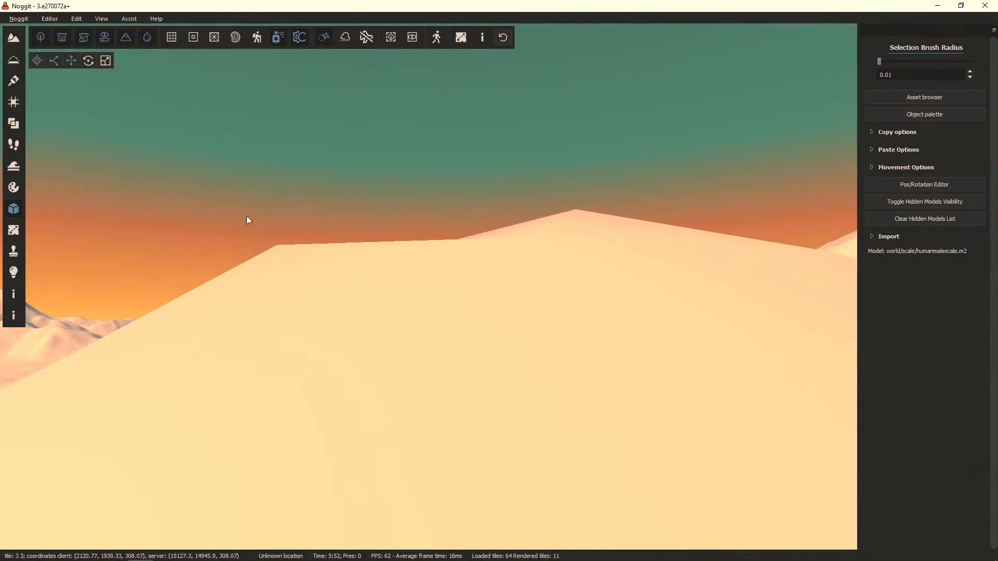
left_click(173, 42)
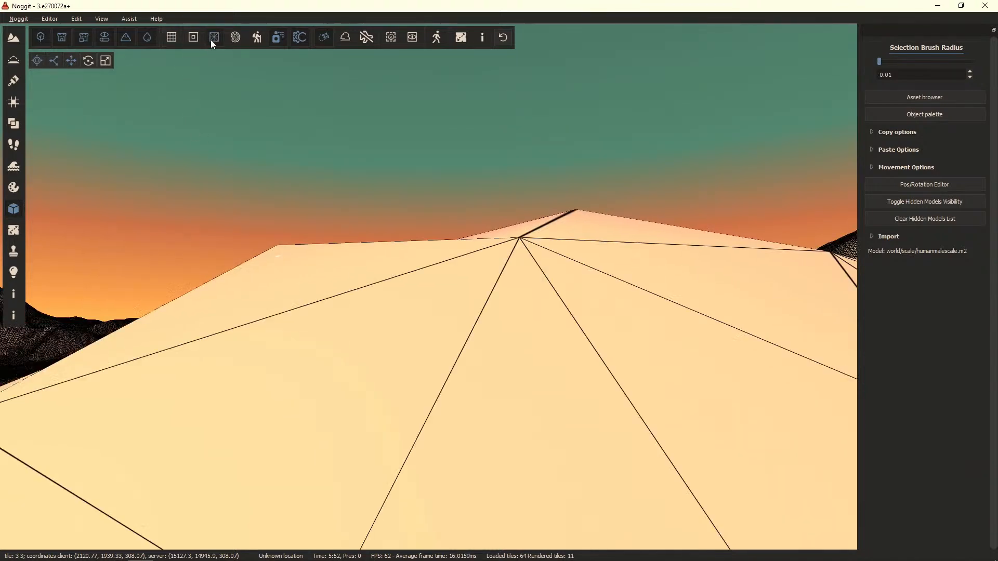
left_click(212, 39)
key("w")
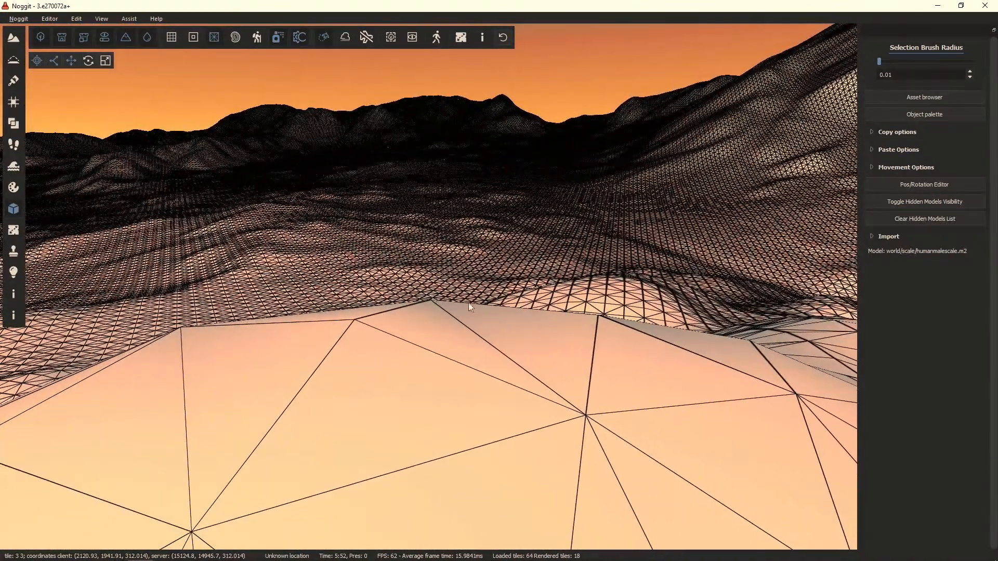
Step: Examine the hill crest and the neighbouring steep slope from several angles with the wireframe shown
right_click_drag(469, 306, 471, 322)
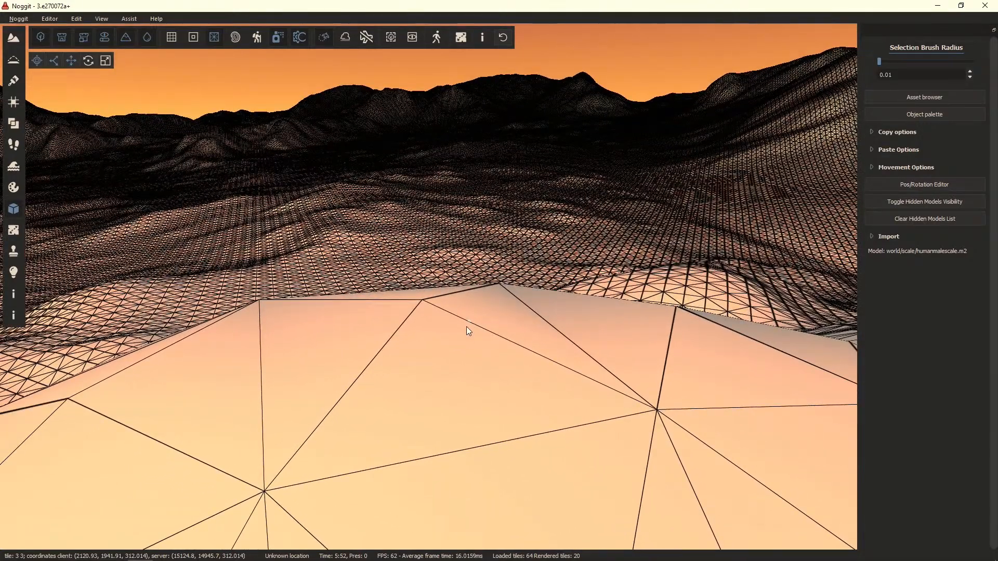
right_click_drag(464, 337, 273, 334)
key("d")
right_click_drag(525, 323, 377, 275)
key("s")
right_click_drag(620, 351, 263, 359)
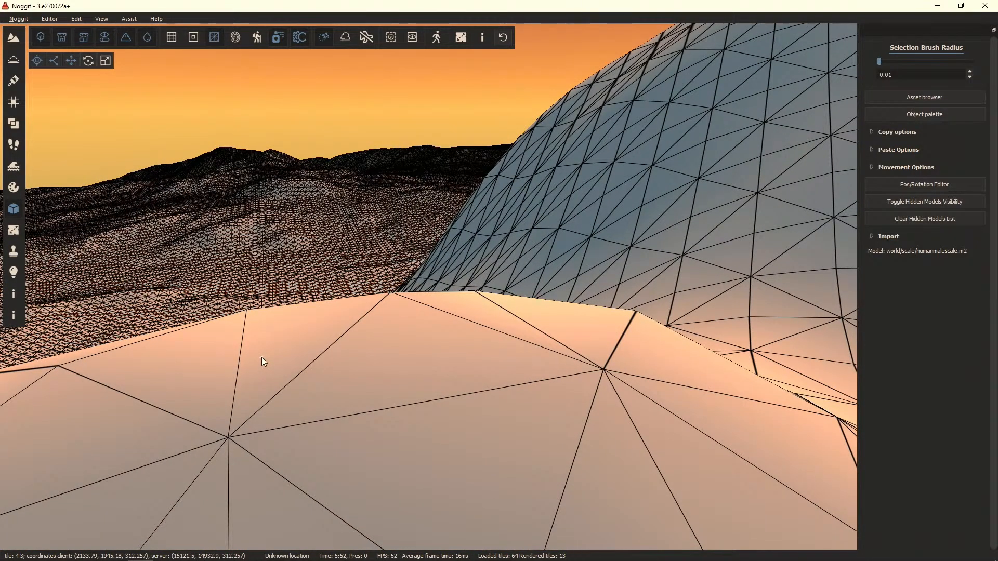
mouse_move(350, 367)
right_mouse_down()
mouse_move(420, 314)
mouse_move(457, 202)
mouse_move(441, 171)
mouse_move(444, 128)
mouse_move(510, 296)
mouse_move(438, 337)
mouse_move(244, 290)
mouse_move(350, 330)
mouse_move(350, 352)
right_mouse_up()
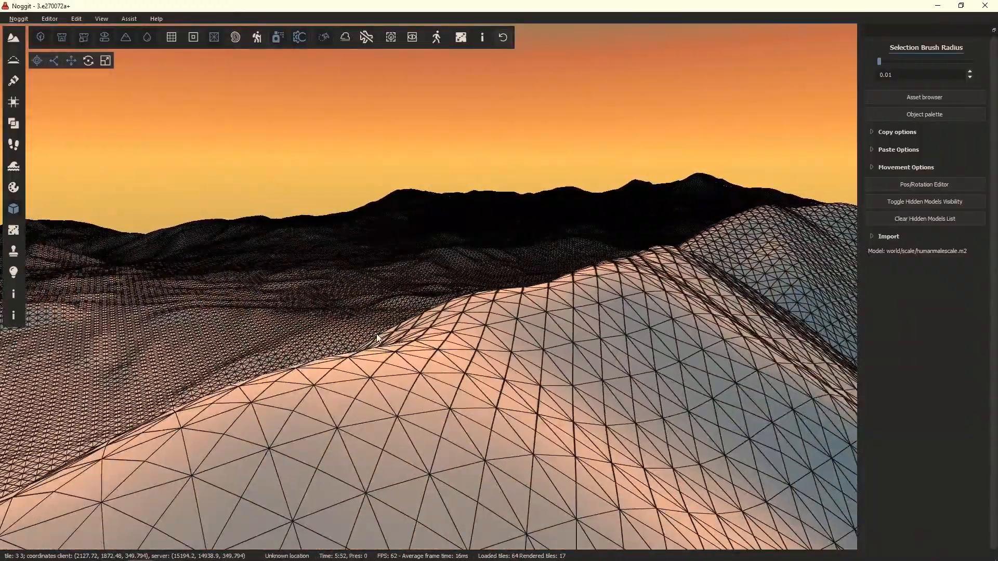
right_click_drag(419, 322, 211, 101)
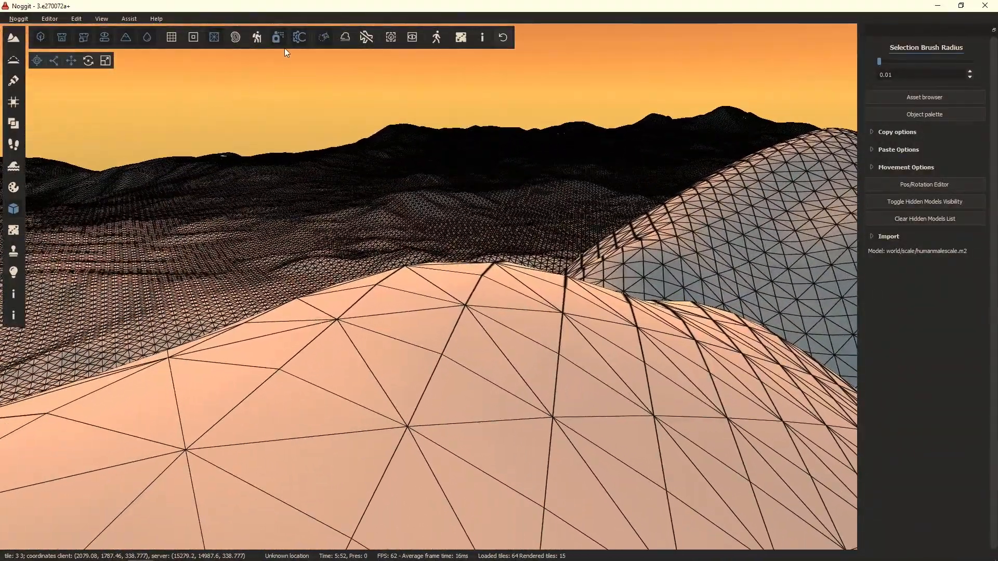
Step: Compare the rounded ridge crests with the wireframe switched on and off, ending with the overlay hidden
left_click(218, 37)
right_click_drag(392, 185, 392, 138)
left_click(215, 38)
right_click_drag(220, 44, 467, 268)
right_click_drag(219, 46, 271, 255)
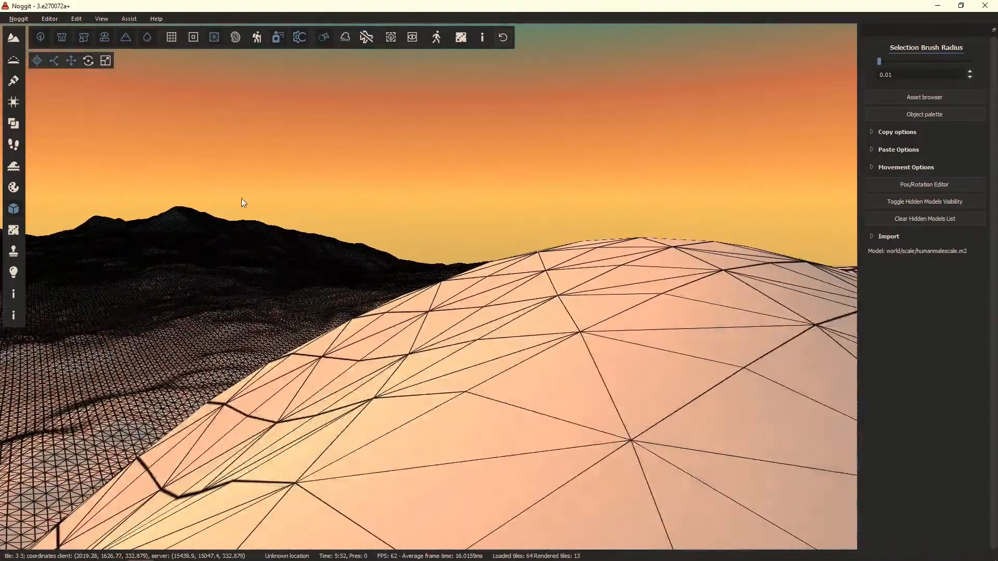
left_click(220, 39)
right_click_drag(292, 153, 755, 327)
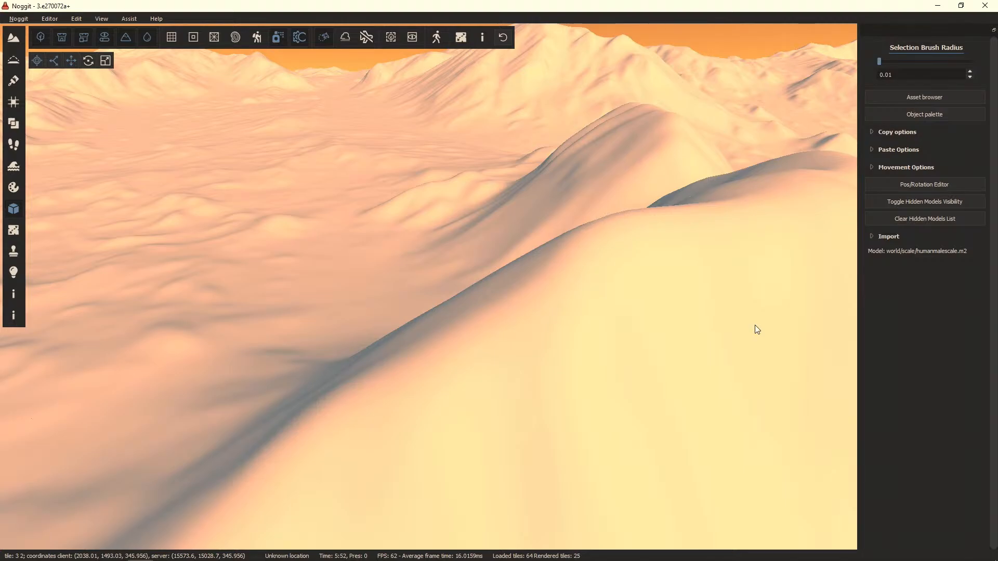
Step: Inspect the low rolling ground of the open valley with and without the wireframe overlay
right_click_drag(754, 314, 306, 92)
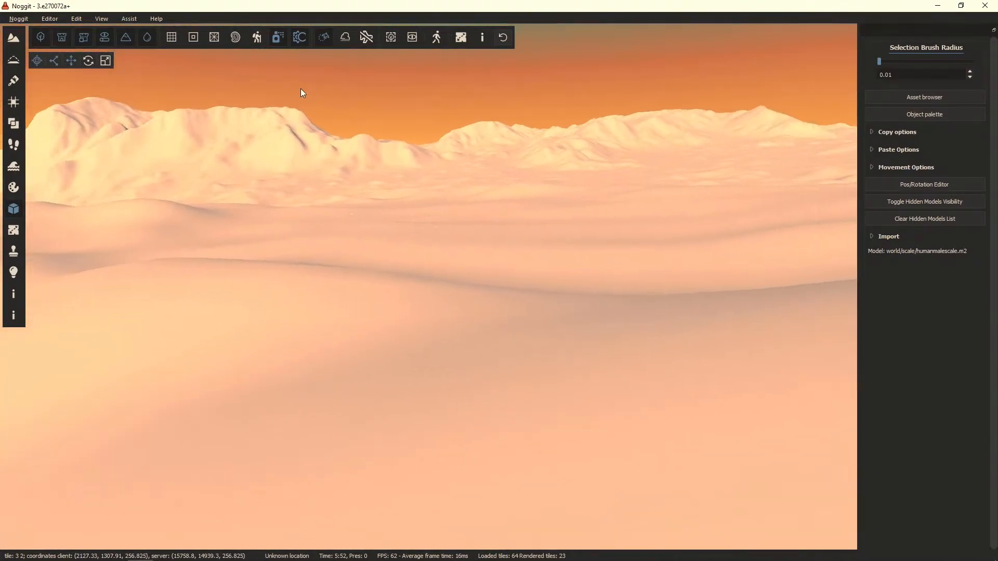
left_click(214, 38)
mouse_move(243, 91)
right_mouse_down()
mouse_move(577, 254)
mouse_move(498, 373)
mouse_move(515, 292)
mouse_move(501, 279)
mouse_move(394, 290)
mouse_move(208, 111)
right_mouse_up()
key("w")
left_click(217, 38)
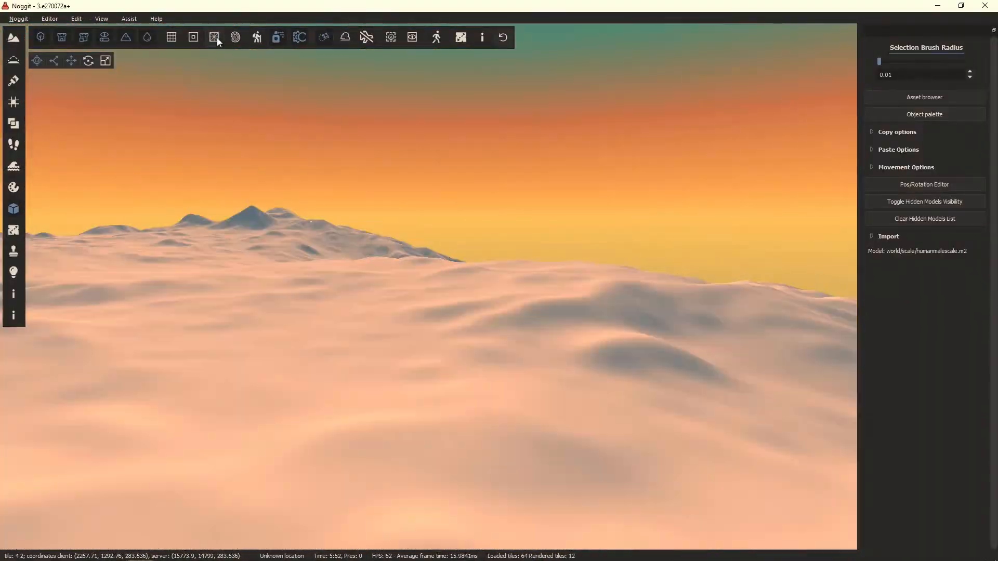
mouse_move(354, 304)
right_mouse_down()
mouse_move(541, 350)
mouse_move(405, 343)
mouse_move(769, 393)
right_mouse_up()
key("s")
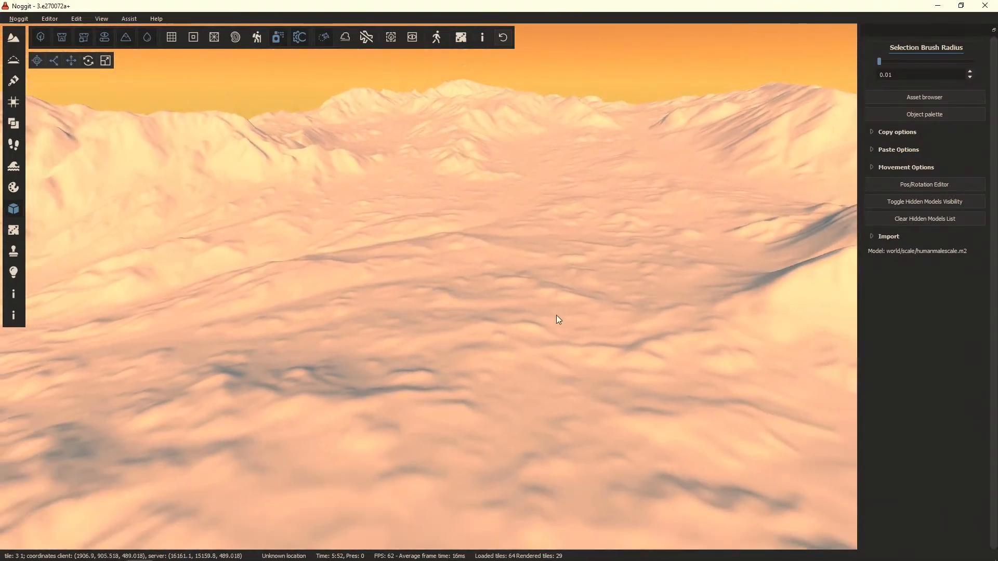
Step: Survey the mountains and check the flat valley floor's mesh by briefly showing the wireframe
right_click_drag(556, 315, 704, 289)
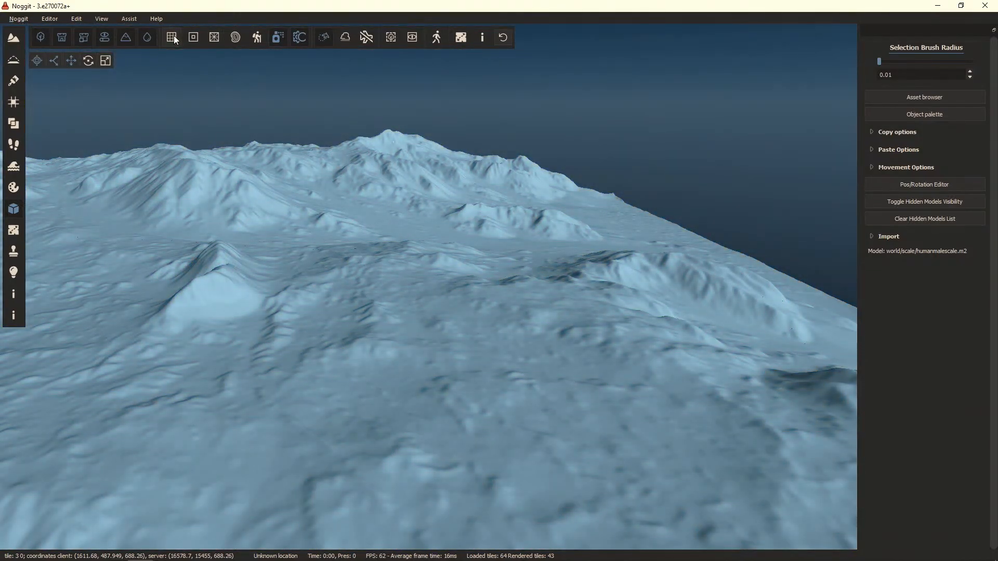
right_click_drag(198, 60, 397, 236)
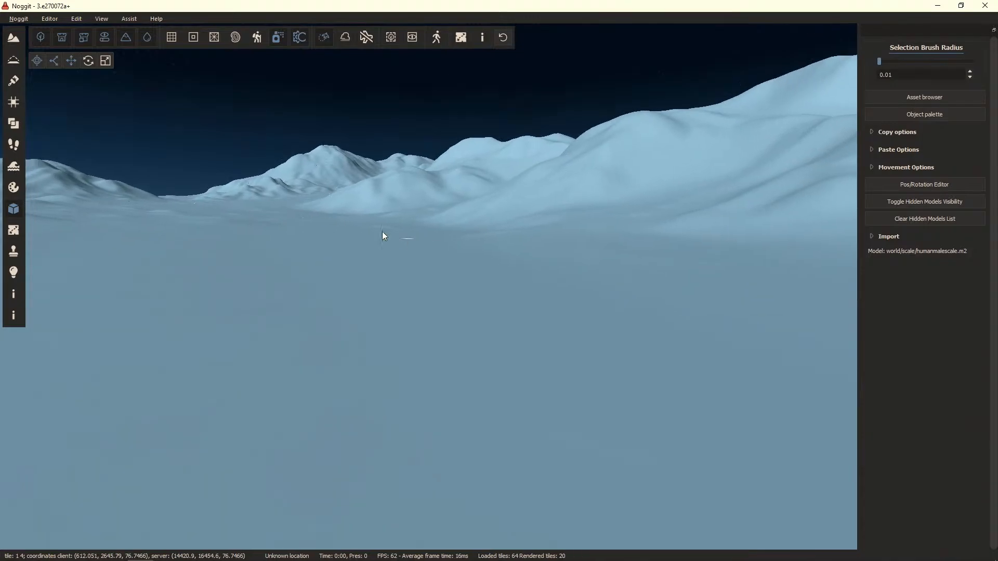
left_click(212, 36)
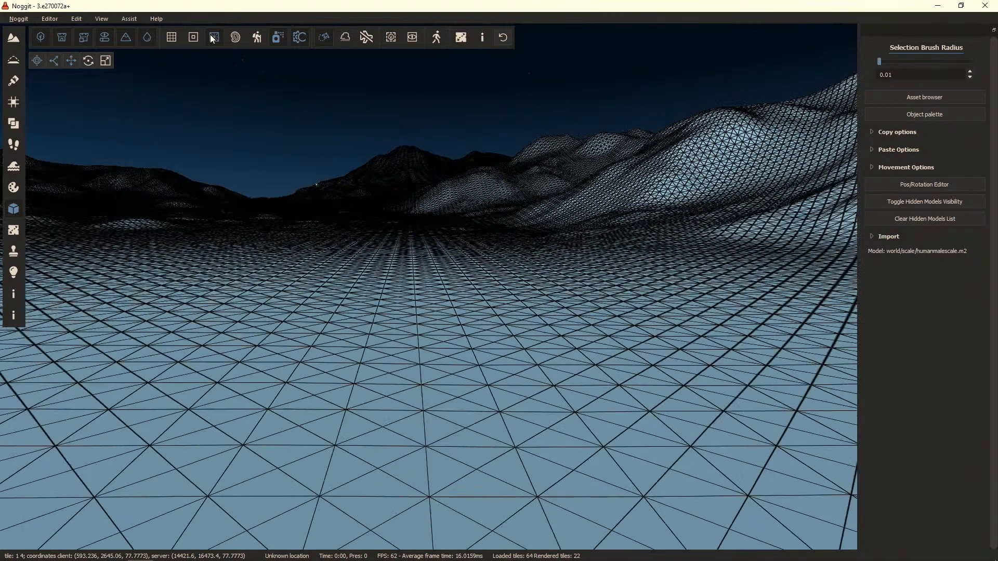
left_click(212, 36)
Step: Examine the triangles of the smooth hillside beside the valley using the wireframe, then hide it
right_click_drag(322, 365, 270, 123)
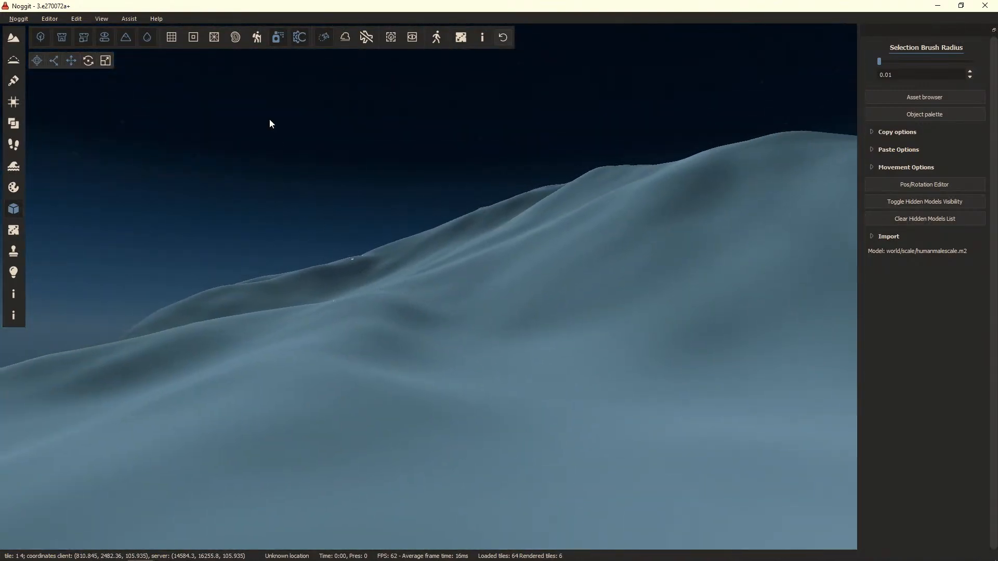
left_click(213, 37)
right_click_drag(218, 39, 667, 202)
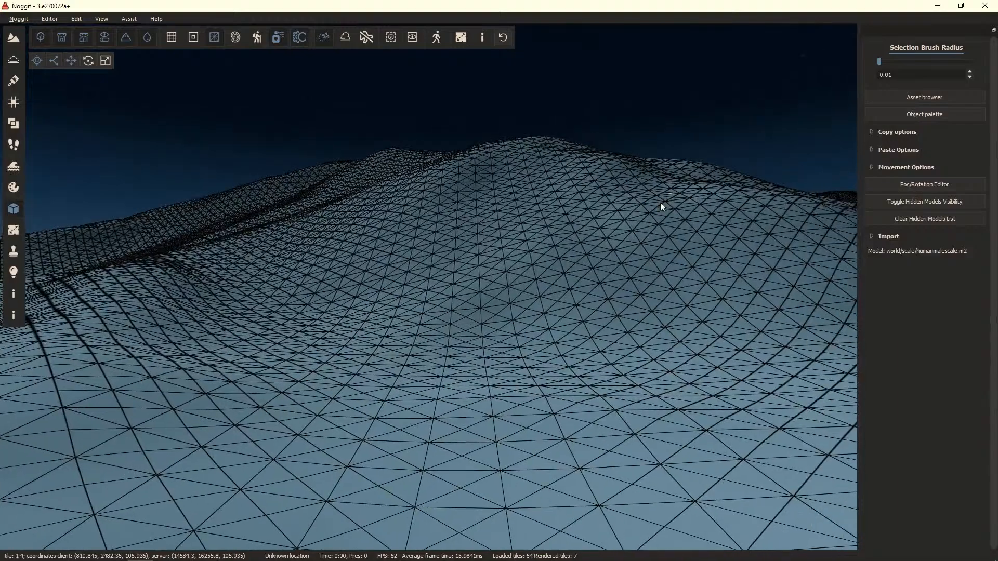
right_click_drag(336, 232, 607, 278)
left_click(257, 37)
left_click(257, 37)
left_click(214, 37)
Step: Compare the foothill slopes and a nearby rounded peak with the wireframe switched on and off
right_click_drag(350, 162, 400, 82)
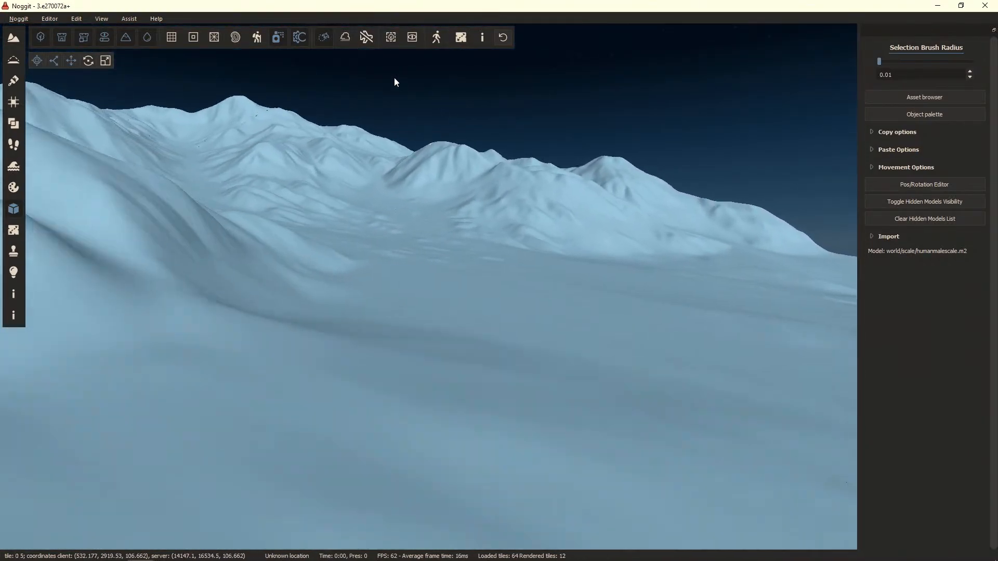
left_click(172, 37)
left_click(213, 37)
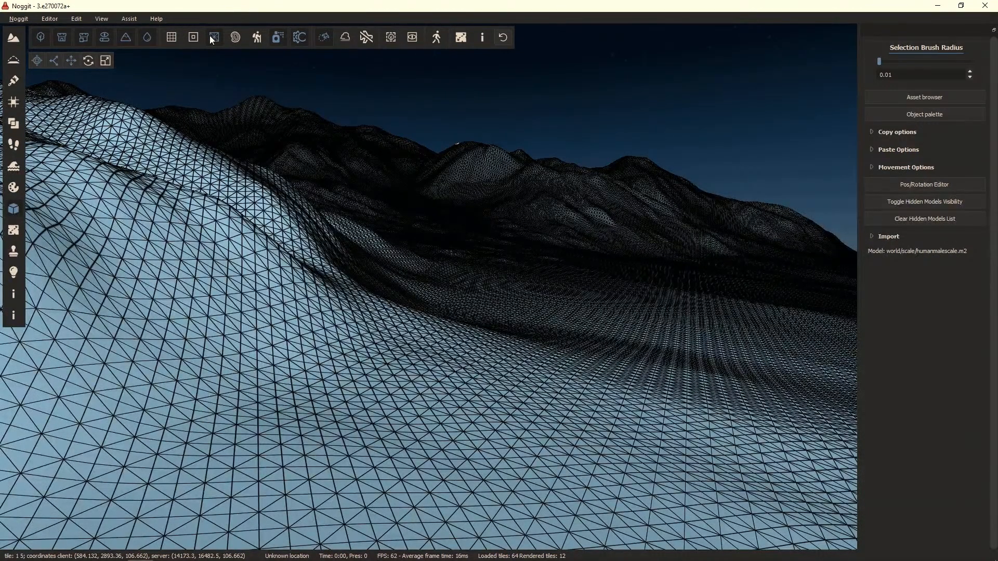
left_click(213, 37)
right_click_drag(581, 231, 322, 60)
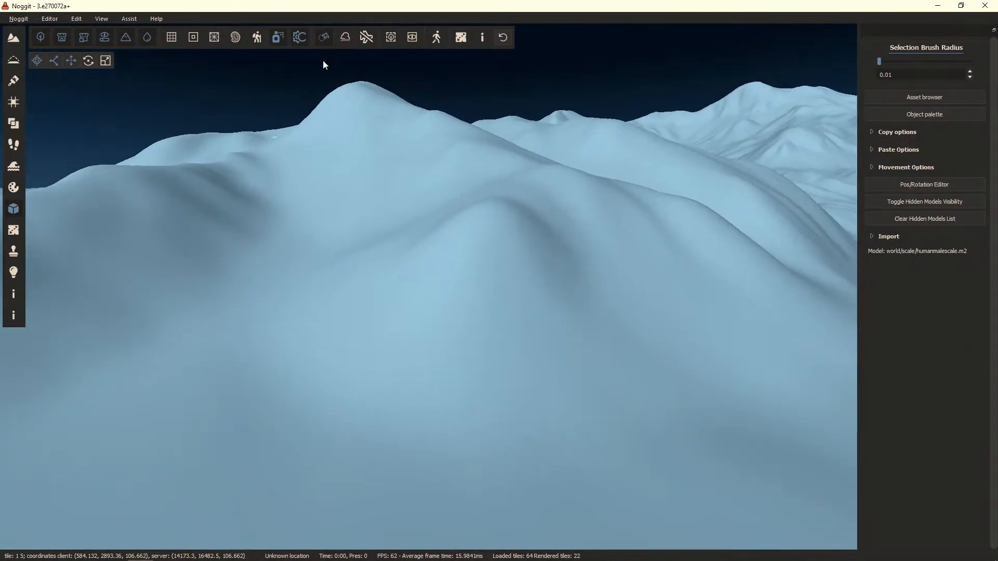
left_click(211, 37)
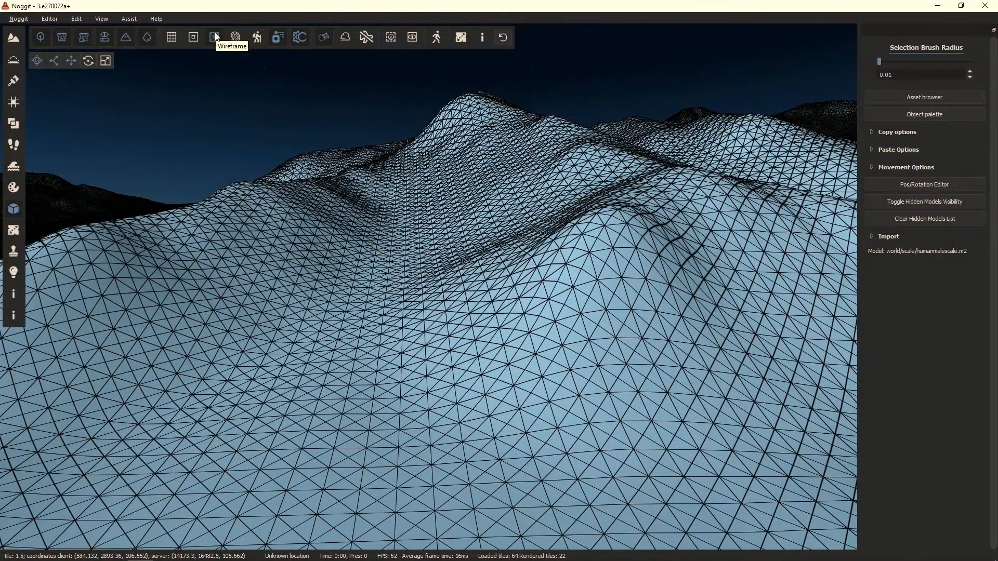
left_click(214, 37)
Step: Inspect a high ridge crest overlooking the plain up close, with and without its wireframe
right_click_drag(292, 156, 537, 338)
key("w")
key("w")
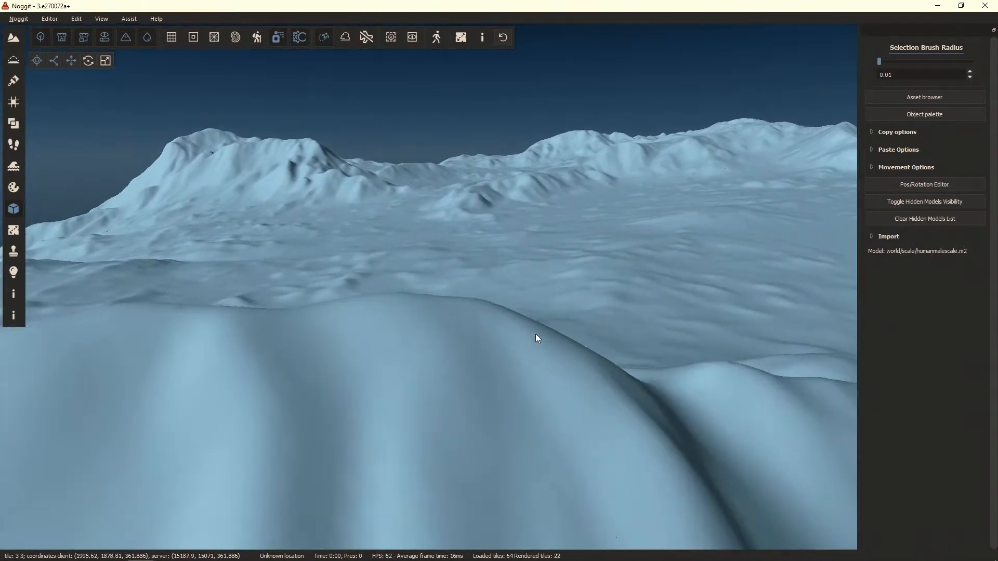
key("w")
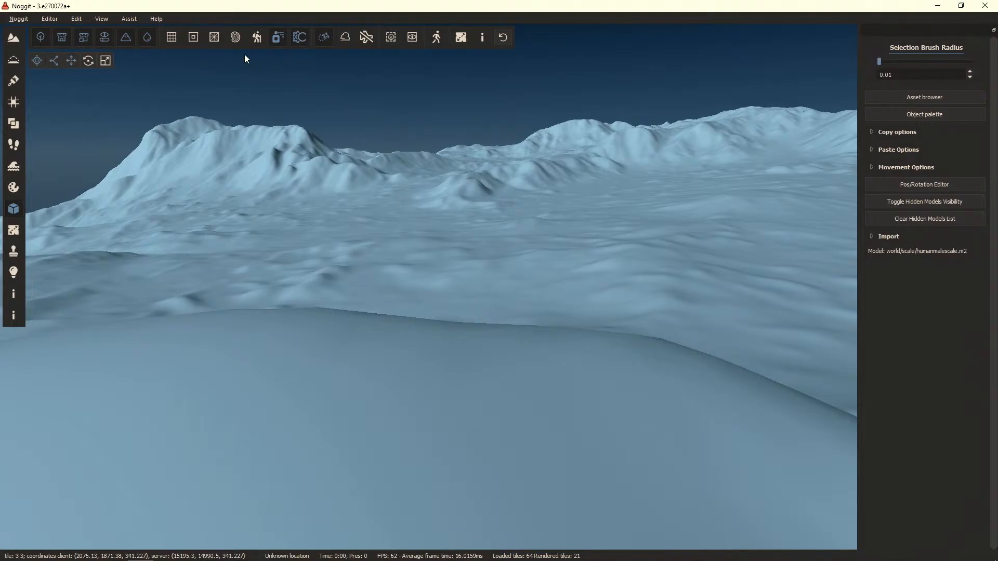
left_click(214, 37)
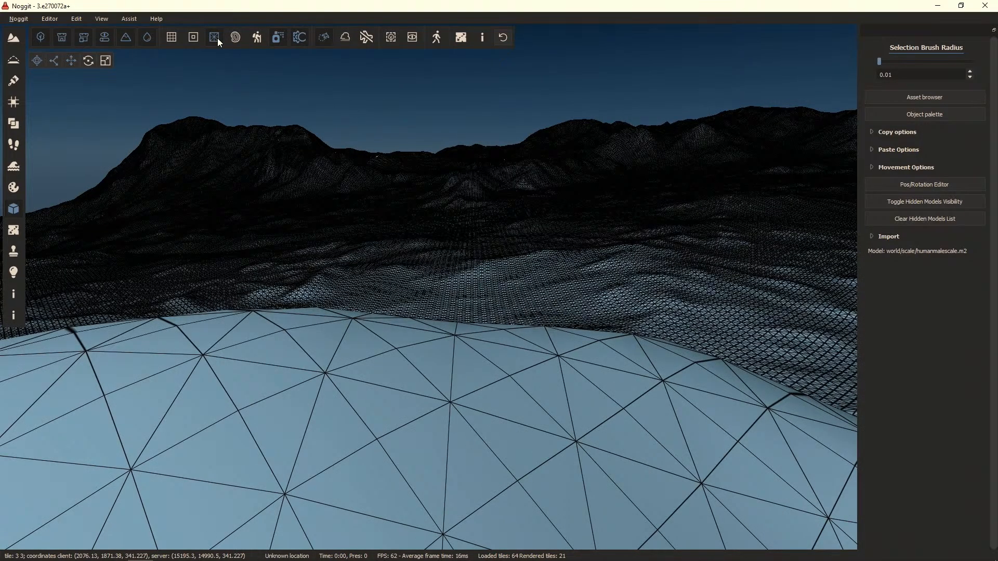
left_click(218, 39)
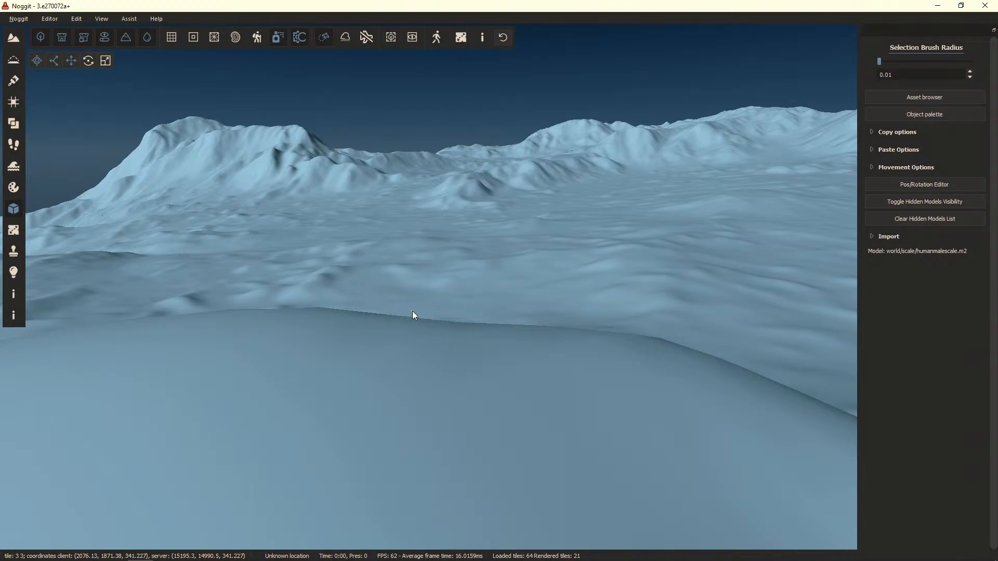
Step: View the plain and distant mountains beyond the ridge from several directions without the wireframe
right_click_drag(434, 318, 826, 312)
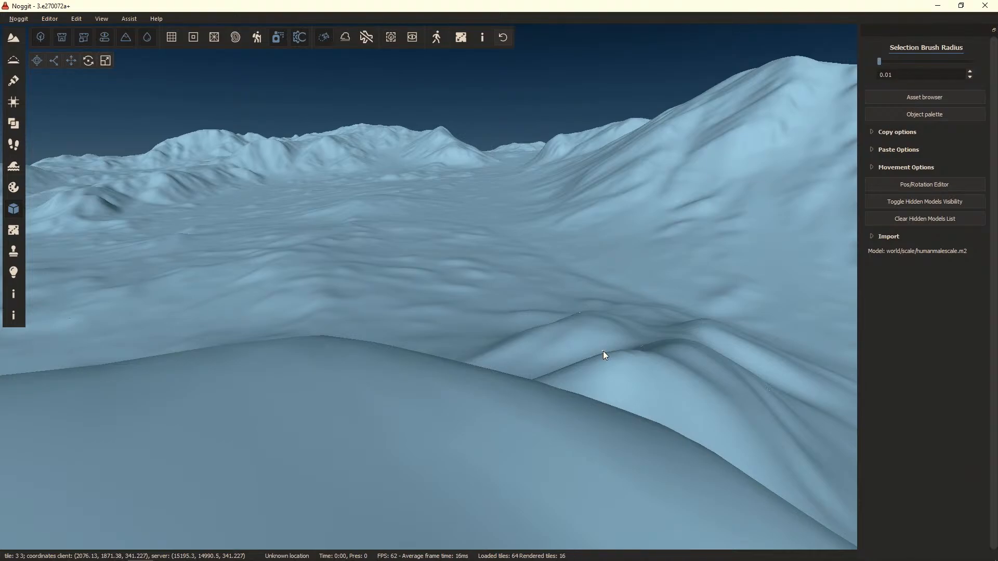
right_click_drag(599, 344, 451, 322)
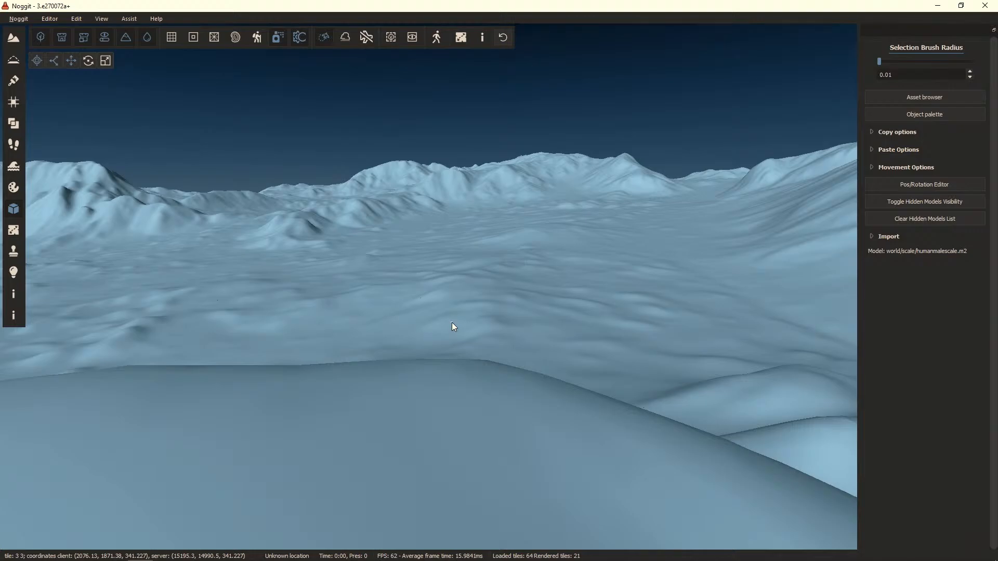
right_click_drag(441, 374, 678, 309)
right_click_drag(546, 308, 331, 368)
right_click_drag(501, 279, 369, 316)
key("w")
Step: Switch to the Westfall project in Gaea and preview the Aperture nodes stacked below the first FractalTerraces node
key("alt+Tab")
key("alt+Tab")
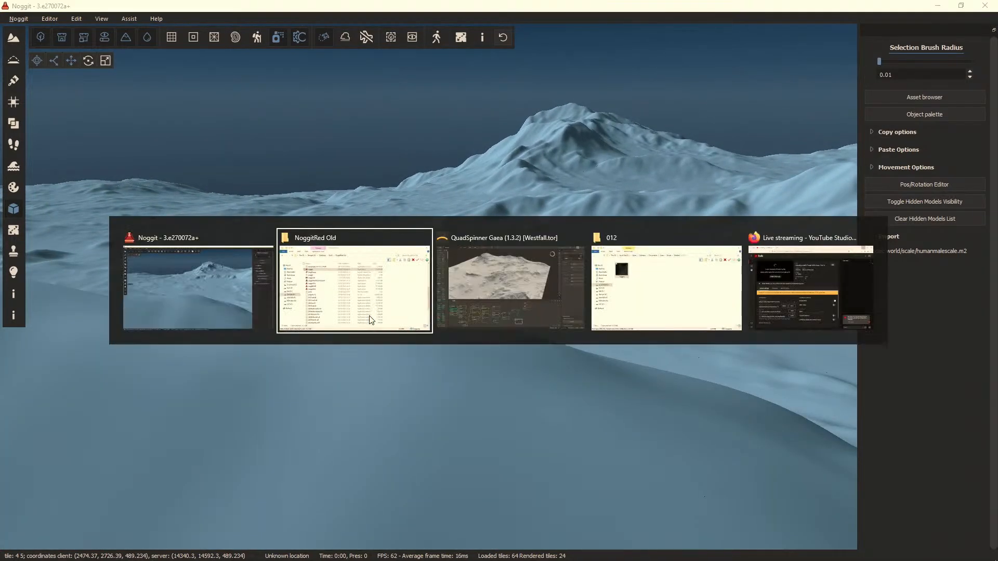
middle_click_drag(538, 431, 335, 435)
scroll(247, 425, "up", 1)
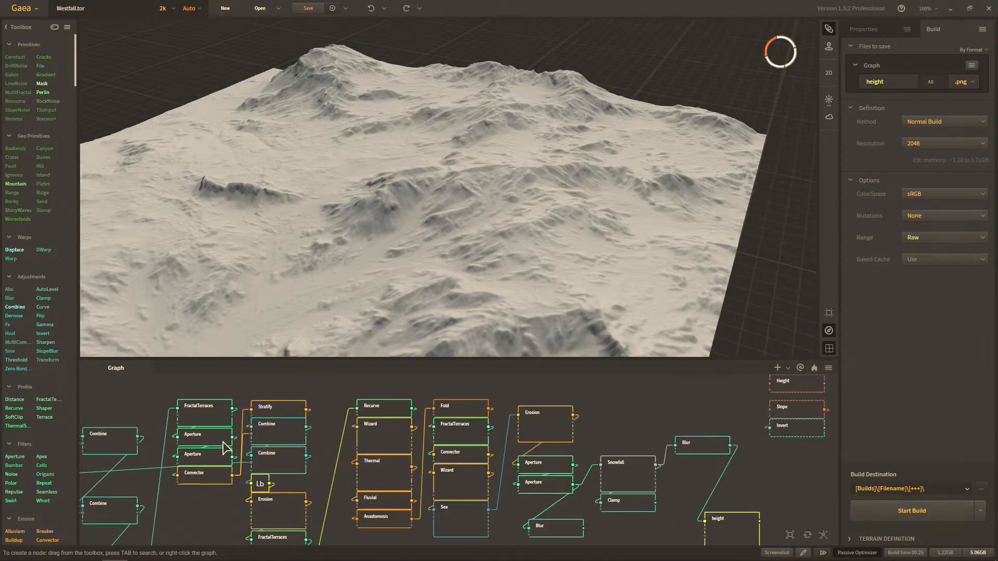
left_click(212, 457)
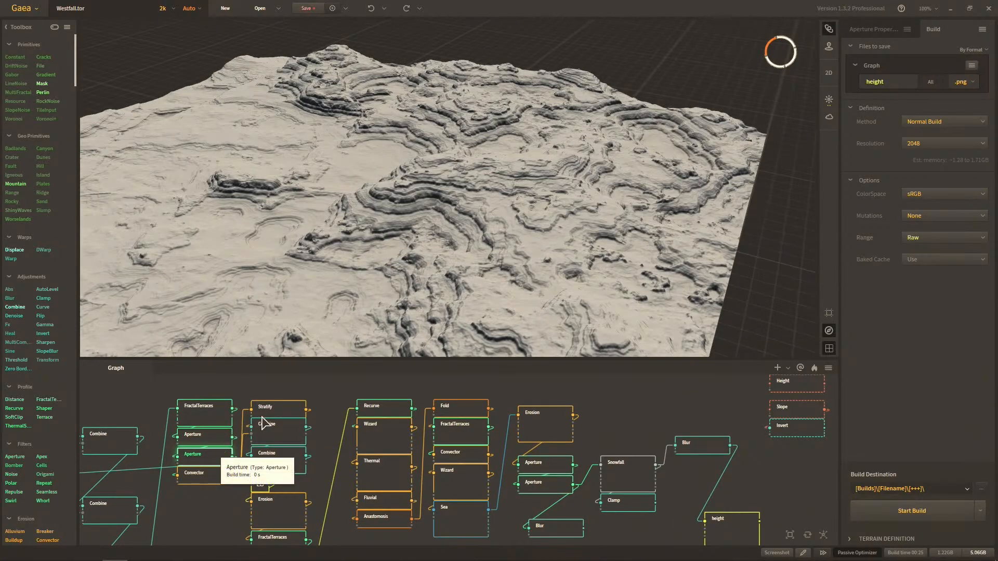
middle_click_drag(619, 435, 616, 423)
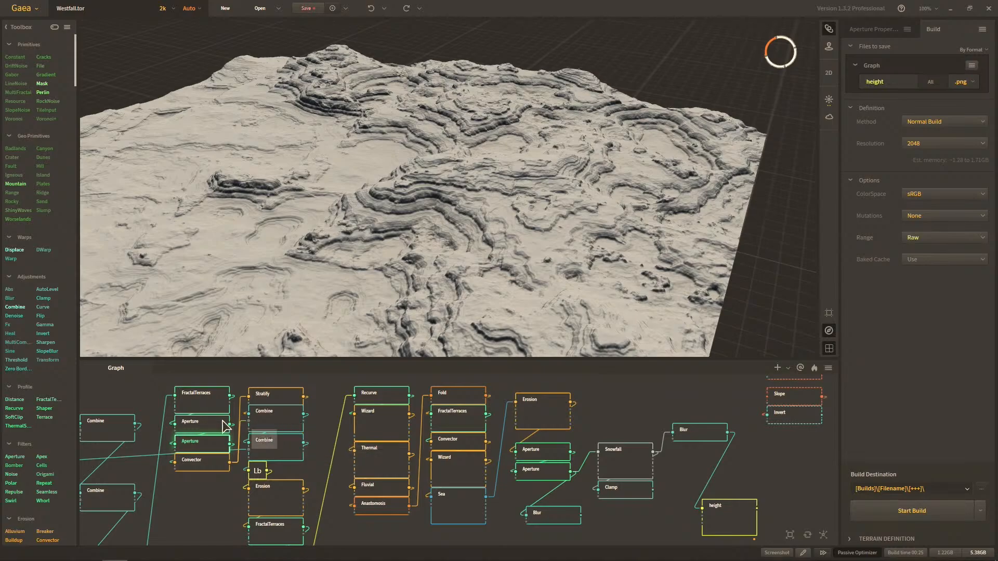
middle_click_drag(318, 429, 343, 429)
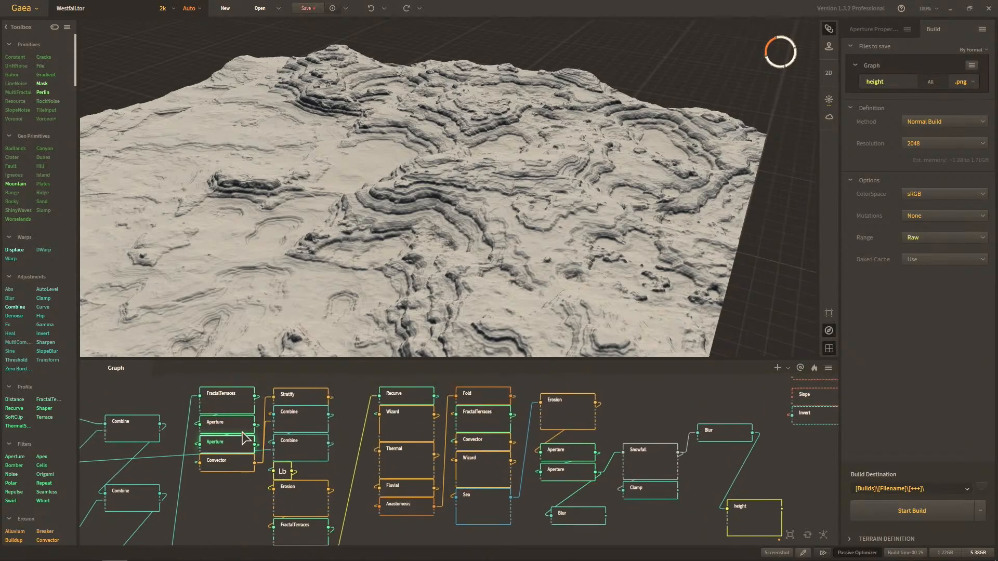
left_click(231, 426)
left_click(232, 444)
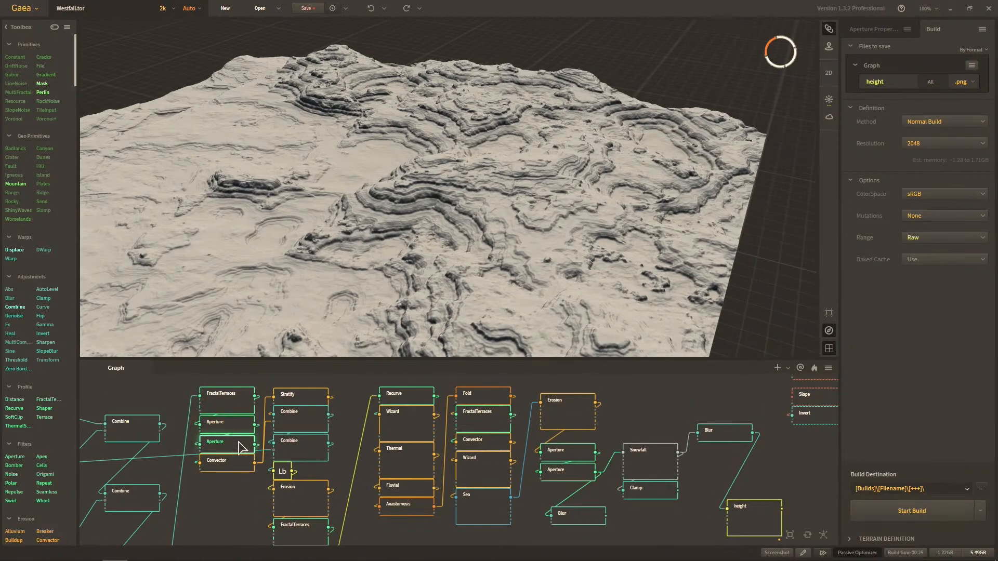
Step: Delete the Clamp node attached beneath the Snowfall node
scroll(341, 395, "down", 4)
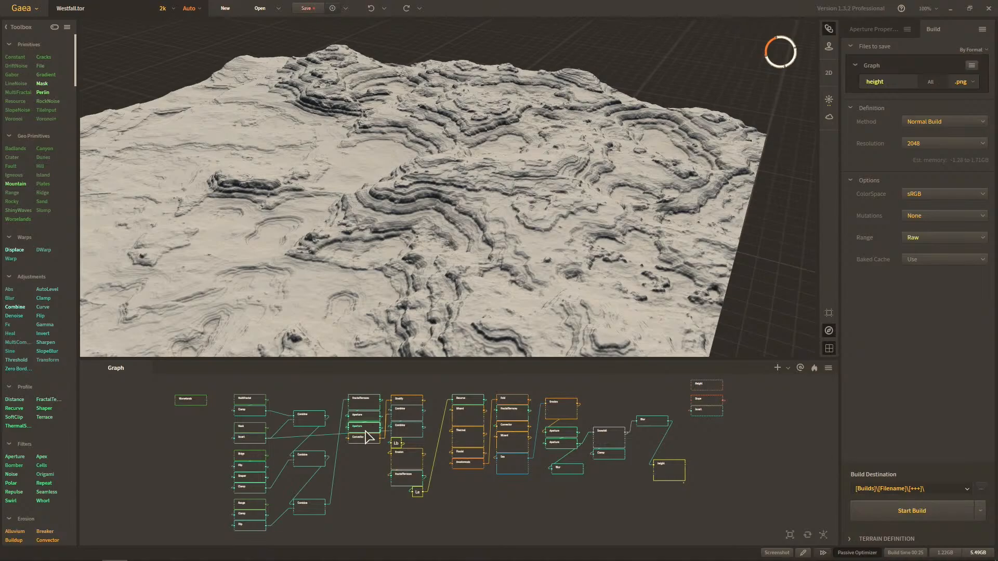
scroll(368, 436, "up", 3)
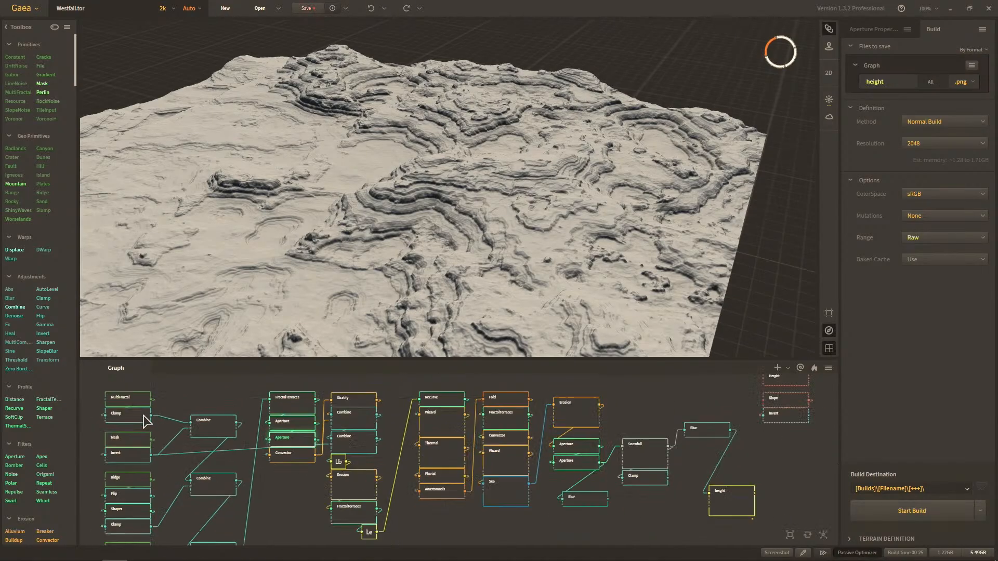
scroll(146, 439, "down", 1)
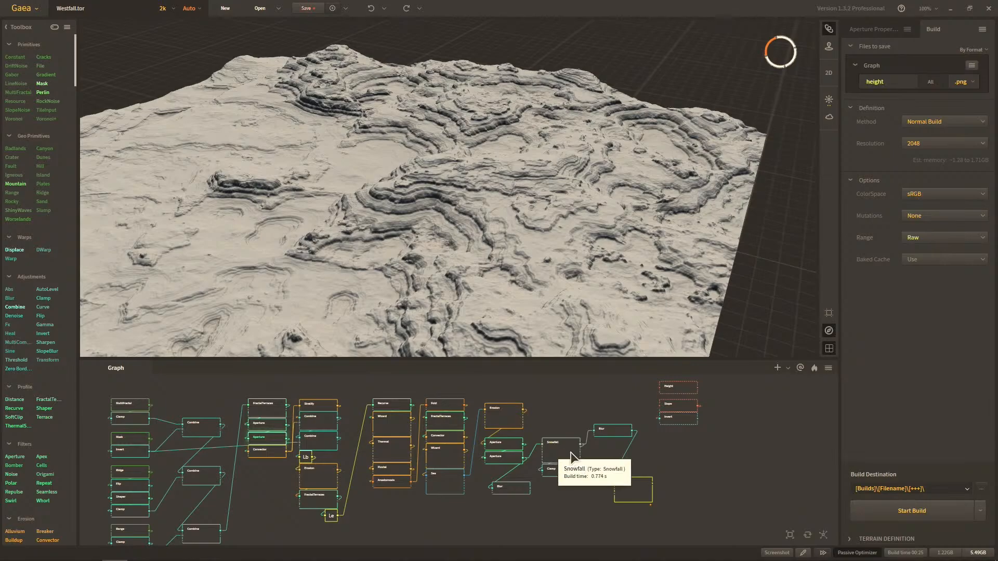
left_click(562, 470)
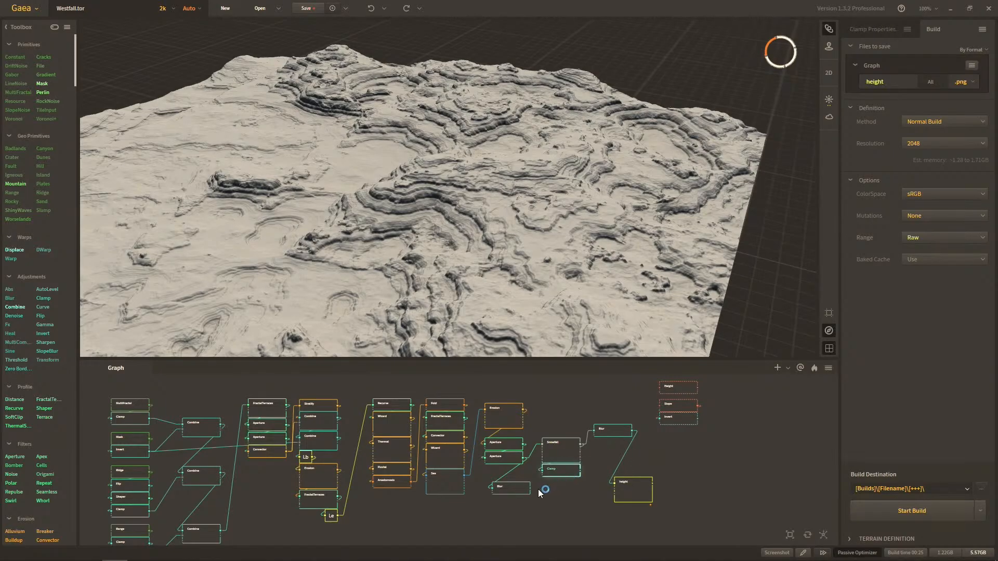
key("Delete")
Step: Stack Snowfall and Blur under the last two Aperture nodes, and move the height node up beside the final Erosion node
left_click_drag(610, 431, 494, 441)
left_click(565, 457, "ctrl")
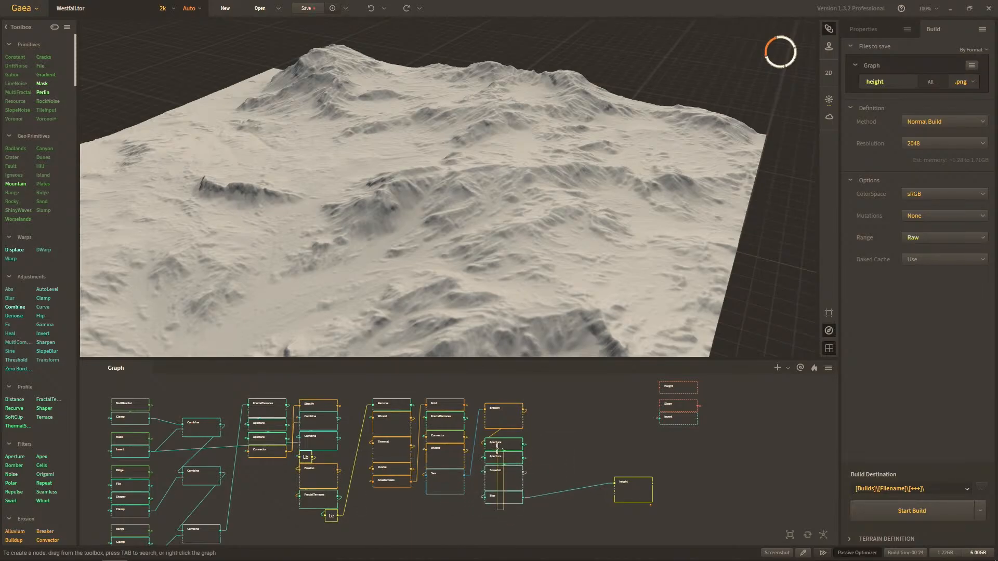
left_click_drag(508, 487, 507, 474)
left_click_drag(637, 496, 580, 420)
middle_click_drag(574, 453, 633, 461)
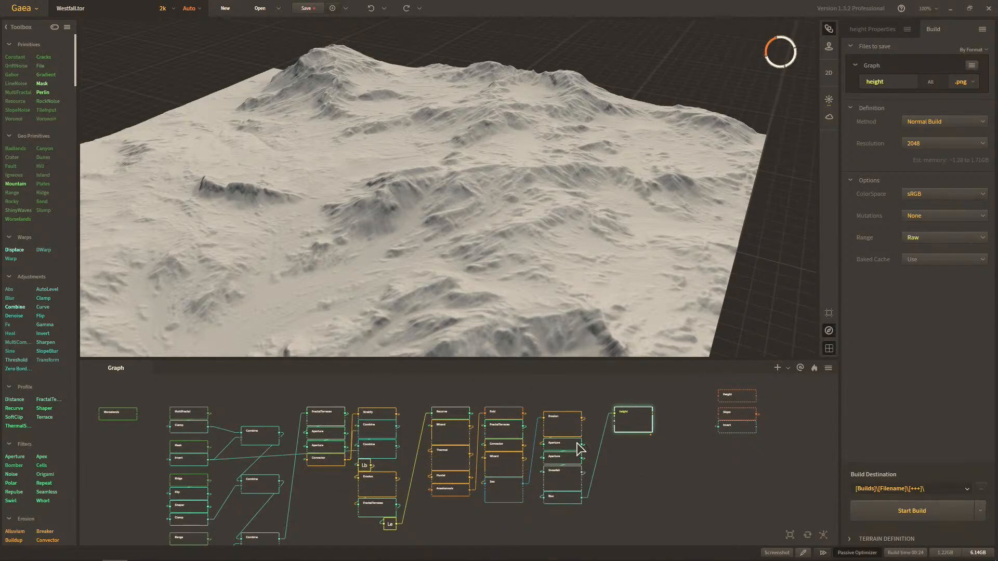
middle_click_drag(291, 469, 273, 448)
left_click(298, 486)
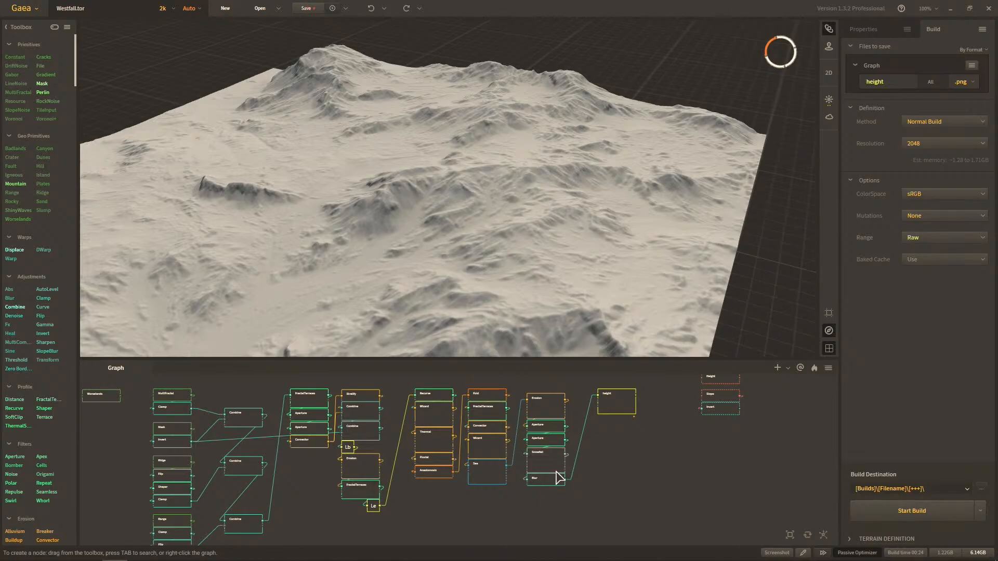
Step: Preview the height node's final terrain and examine its mountains from another direction
left_click(617, 416)
scroll(585, 290, "up", 5)
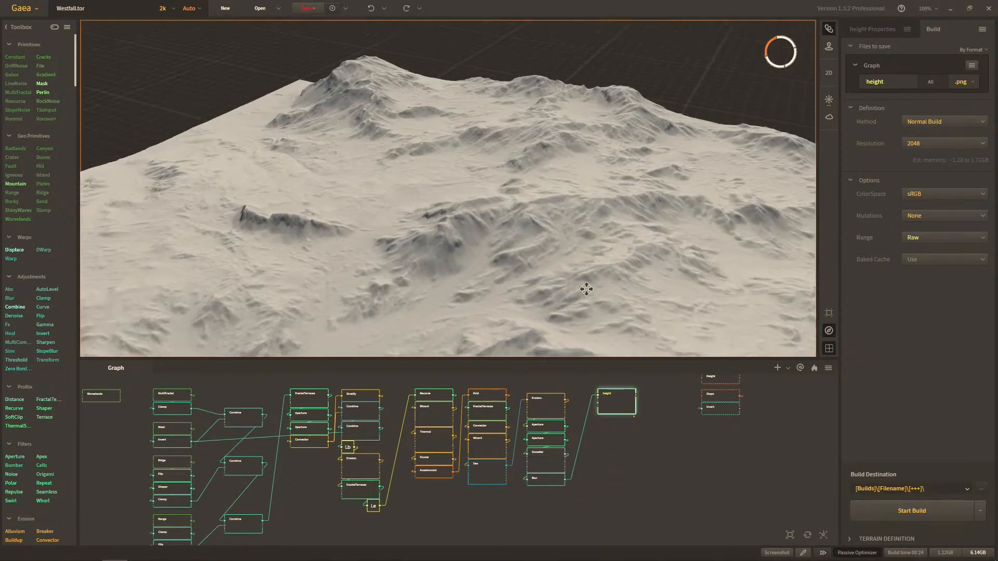
left_click_drag(525, 266, 498, 290)
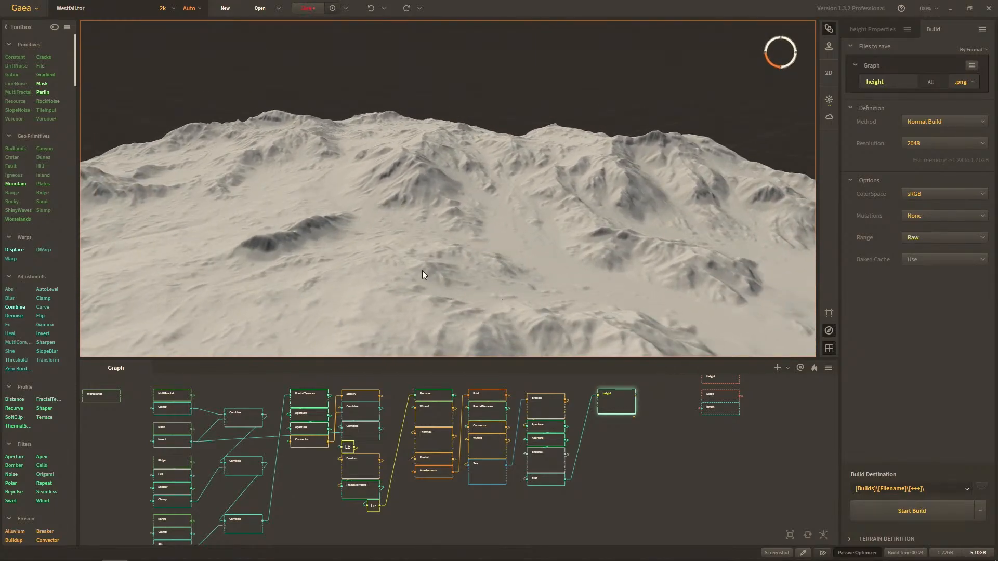
Step: Preview the first FractalTerraces node and the Aperture directly below it, examining the terraced slopes up close
scroll(575, 468, "up", 2)
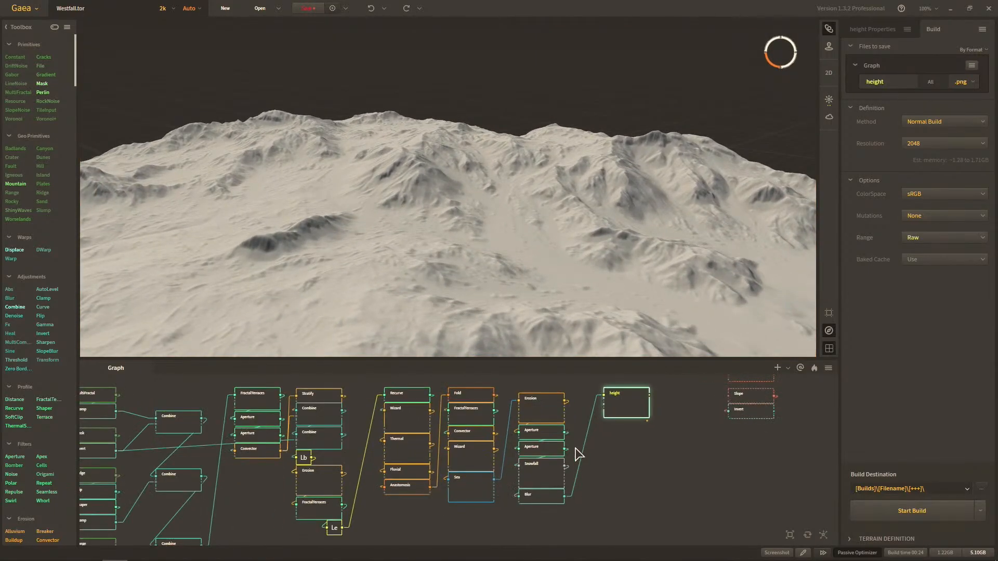
scroll(385, 461, "up", 2)
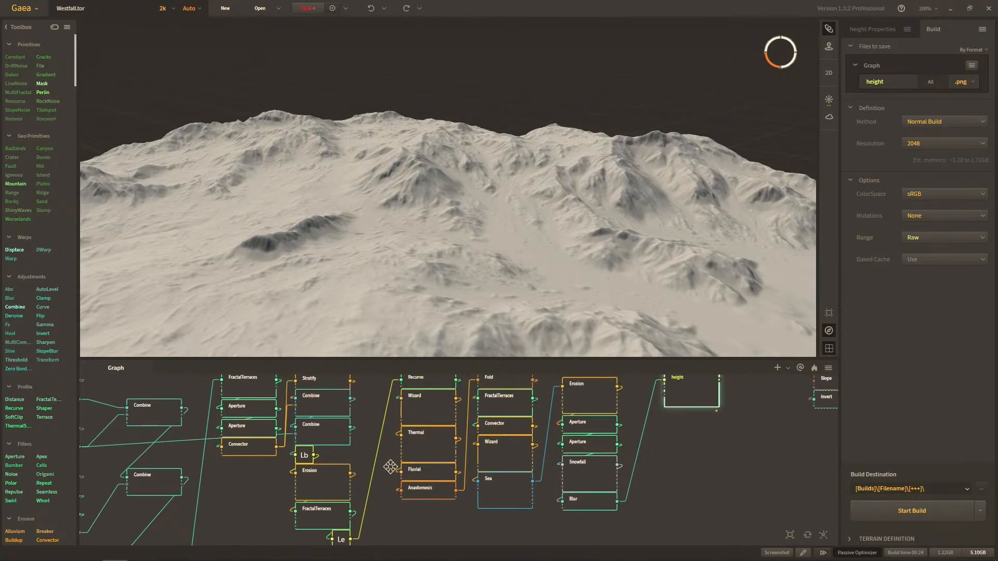
left_click(256, 383)
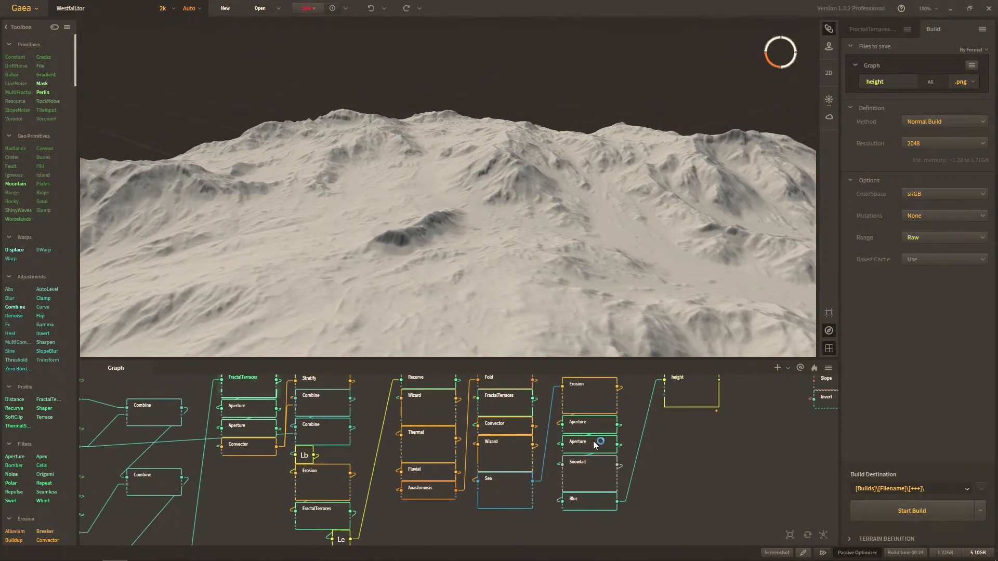
left_click_drag(192, 289, 309, 257)
scroll(310, 257, "up", 3)
left_click(255, 411)
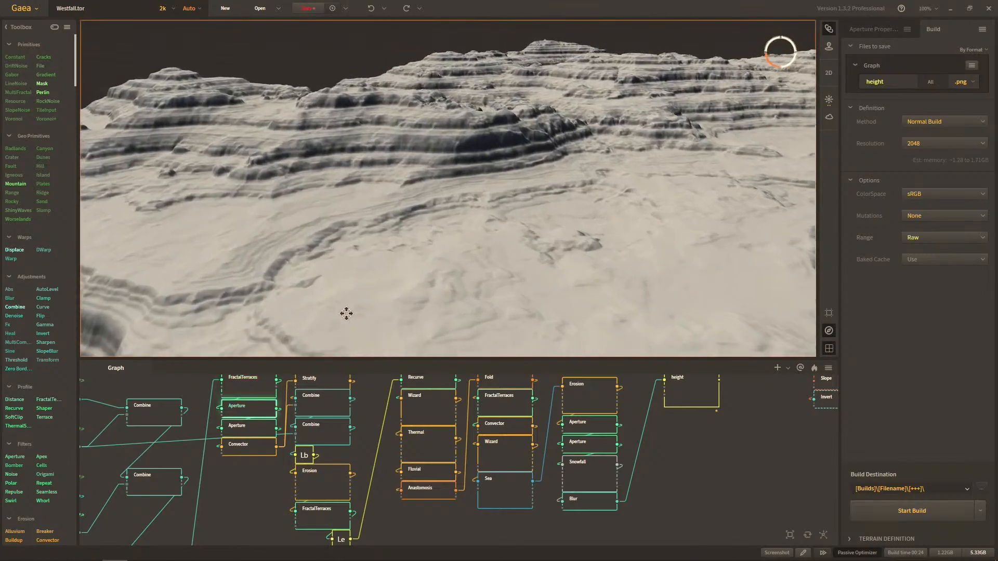
scroll(345, 313, "up", 3)
scroll(325, 286, "up", 3)
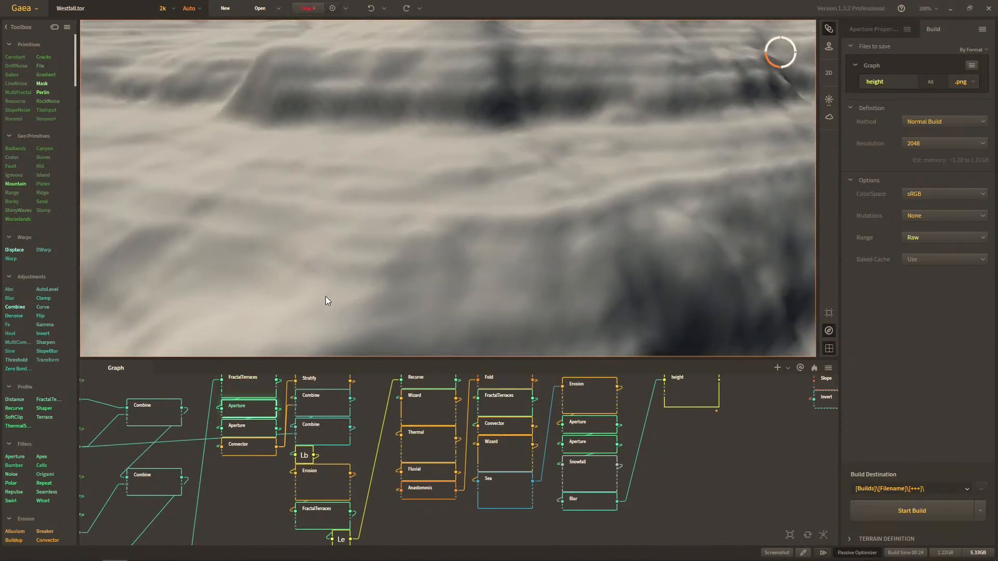
Step: Compare the first FractalTerraces output with the second Aperture below it on the close-up terraces
left_click(262, 385)
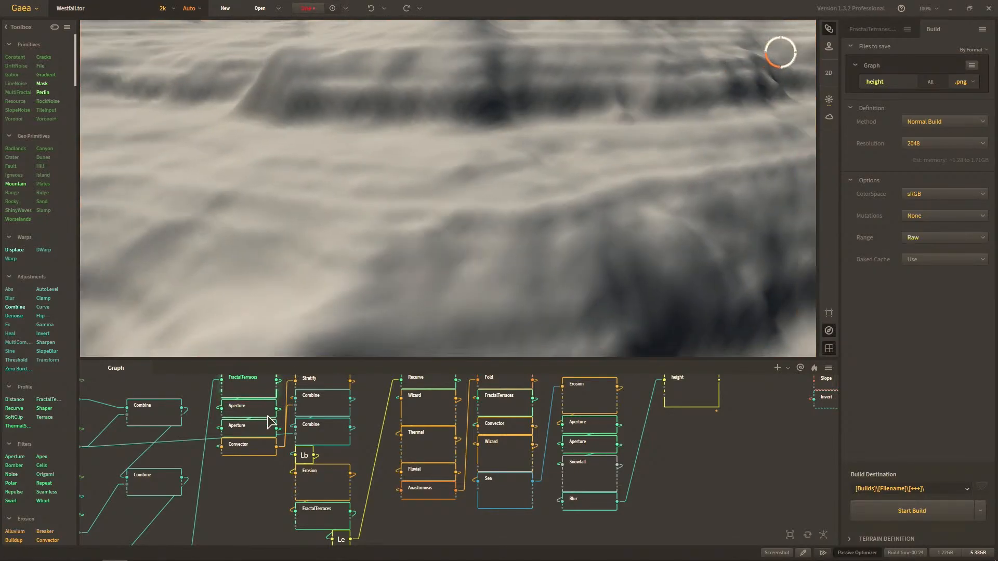
left_click(264, 433)
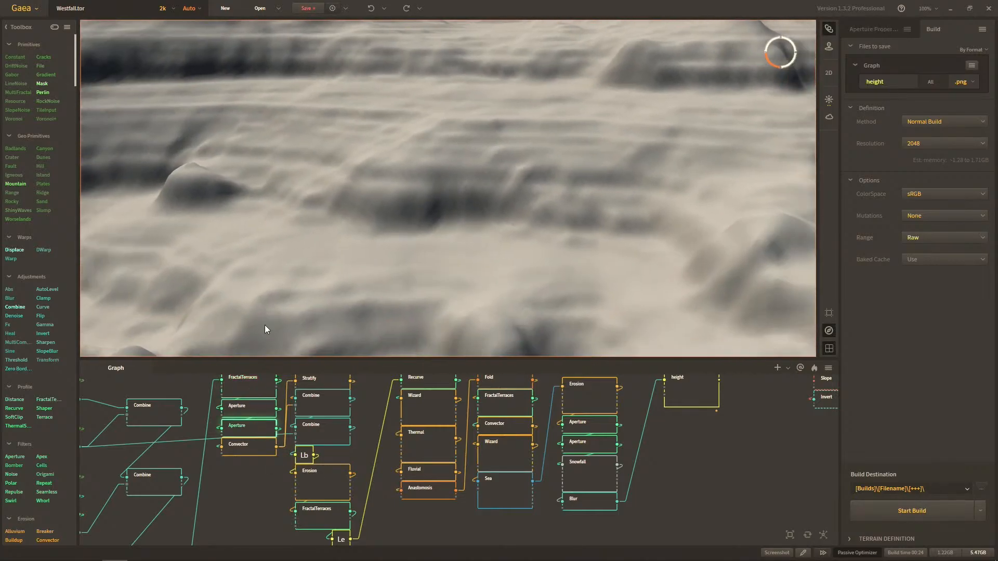
left_click(266, 392)
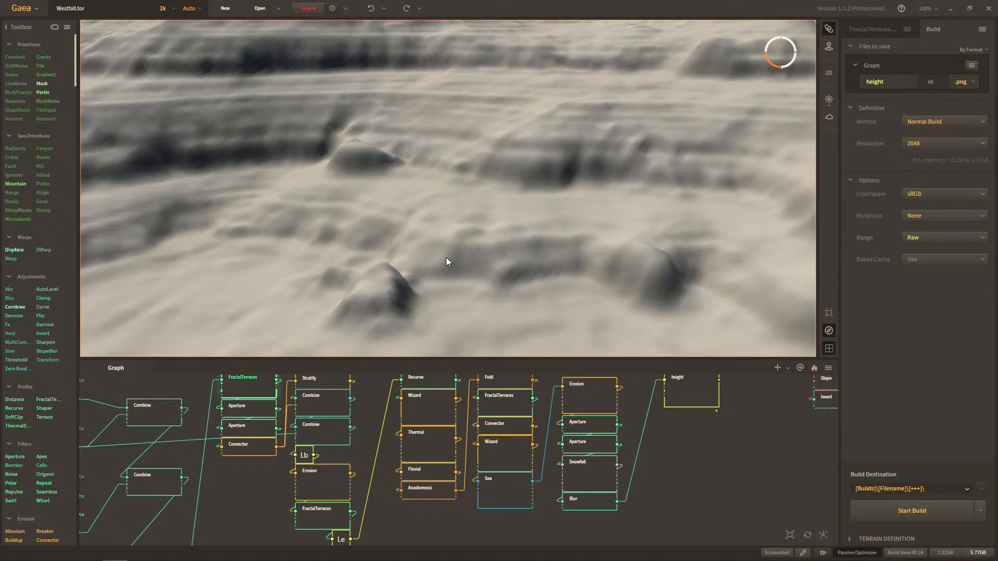
left_click(259, 432)
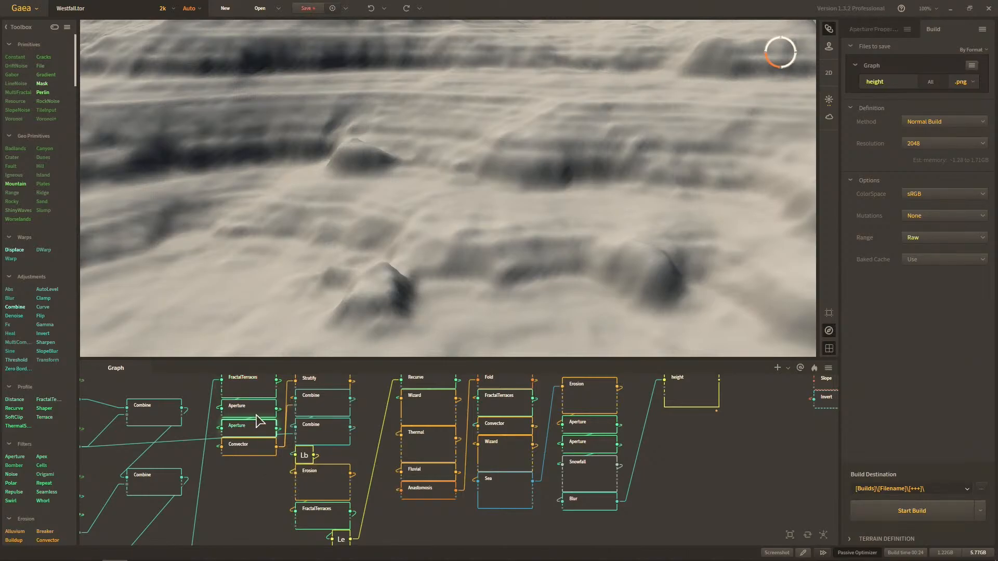
left_click(252, 393)
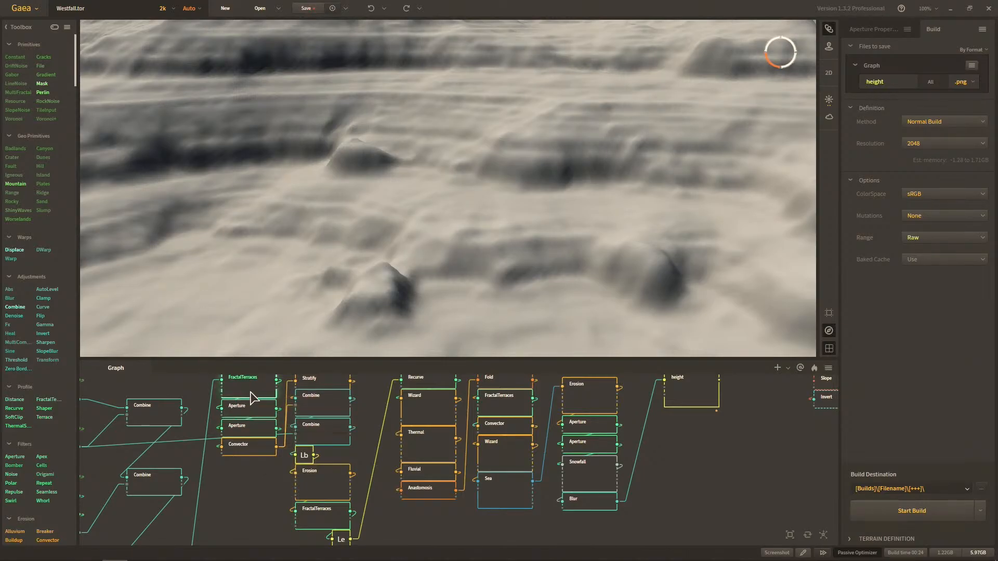
left_click(247, 434)
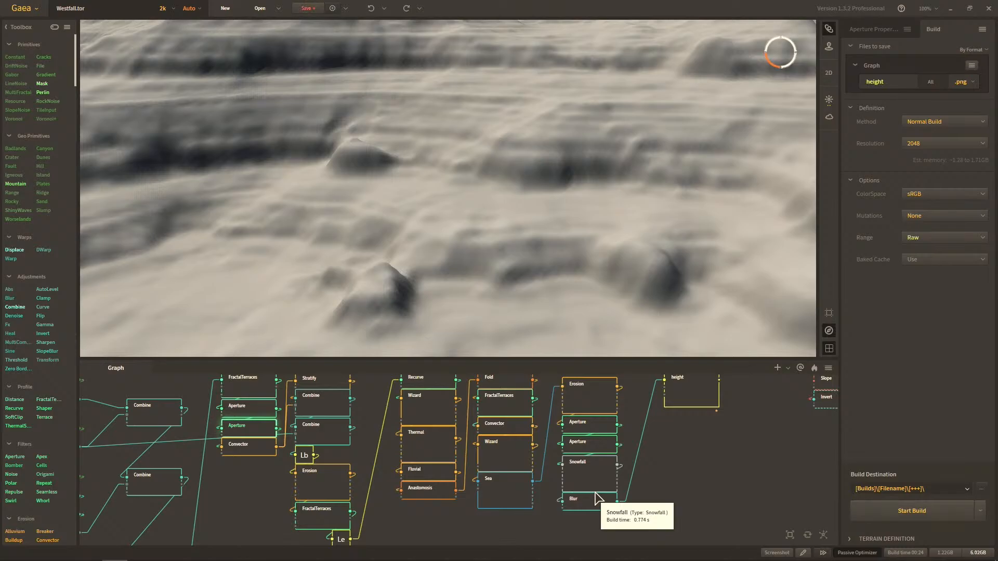
left_click(263, 394)
left_click(255, 432)
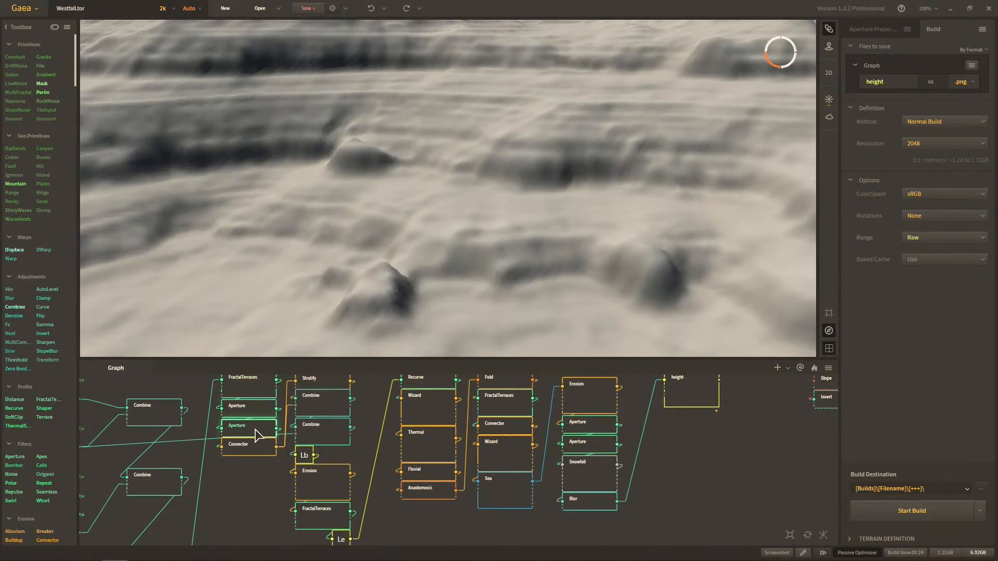
Step: Compare the Convector output below the first FractalTerraces stack with the Aperture just above it
left_click(254, 440)
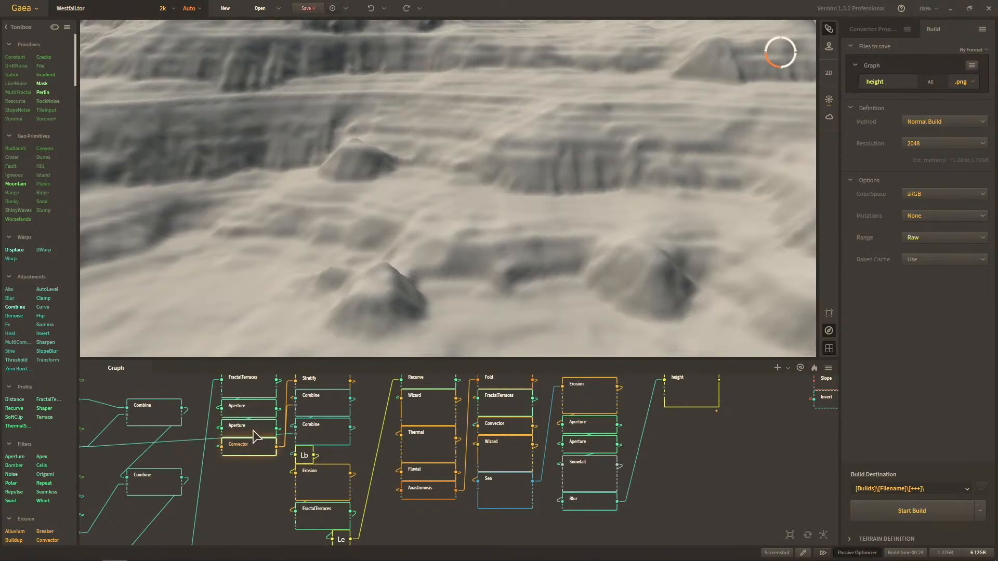
left_click(252, 432)
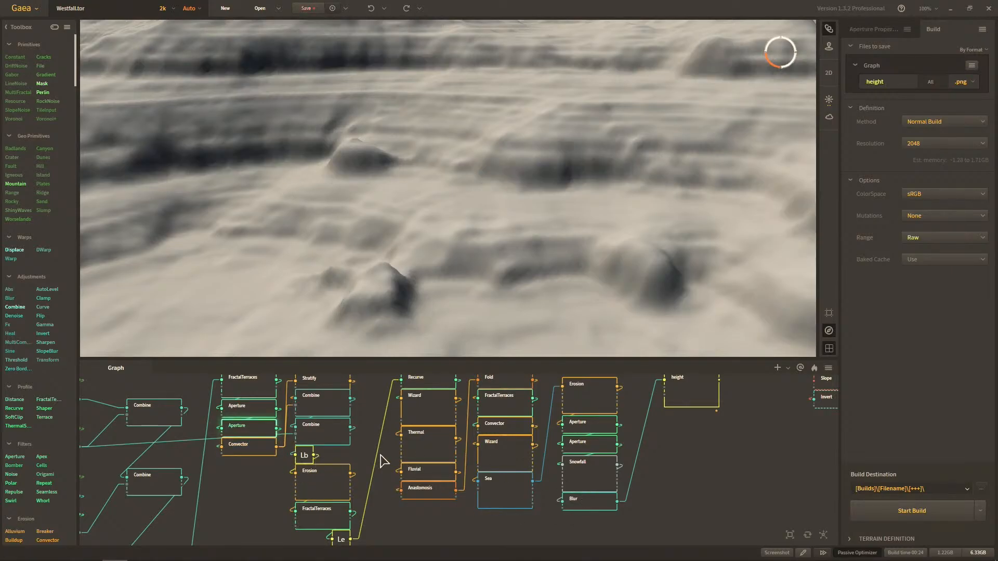
middle_click_drag(311, 448, 305, 457)
Step: Preview the first FractalTerraces node again and examine the whole terraced landscape from farther away
left_click(247, 402)
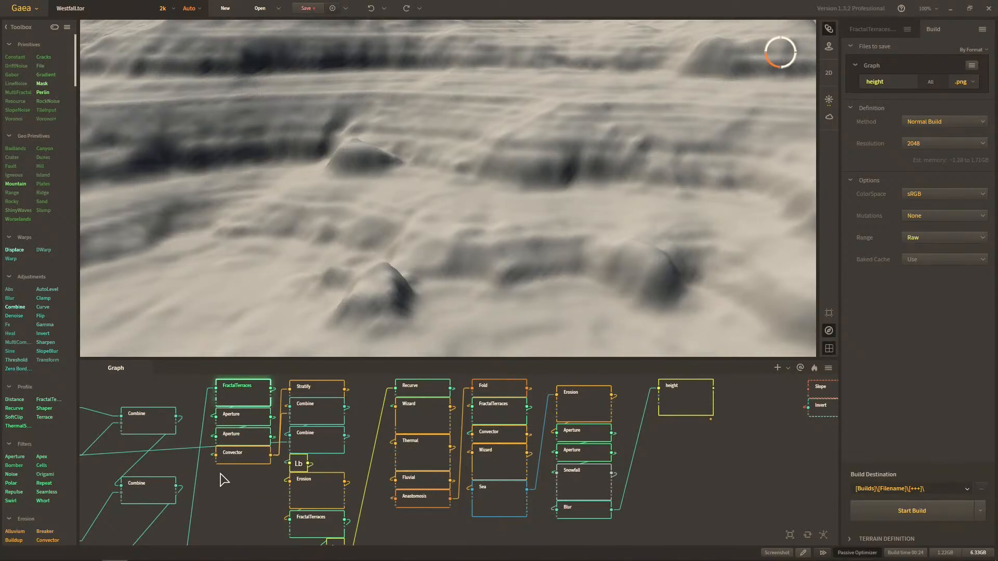
scroll(224, 474, "down", 3)
scroll(224, 476, "up", 5)
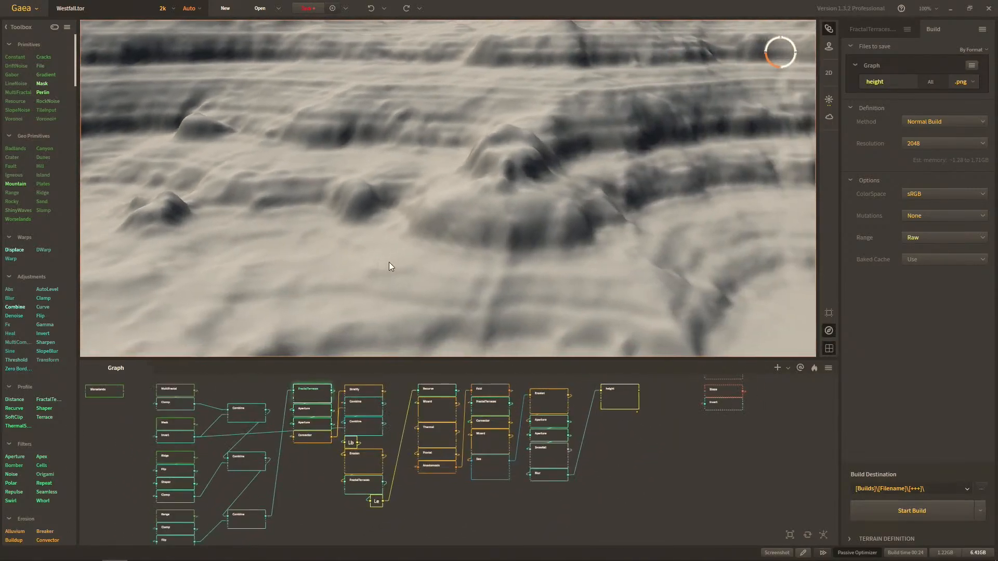
left_click_drag(389, 262, 346, 259)
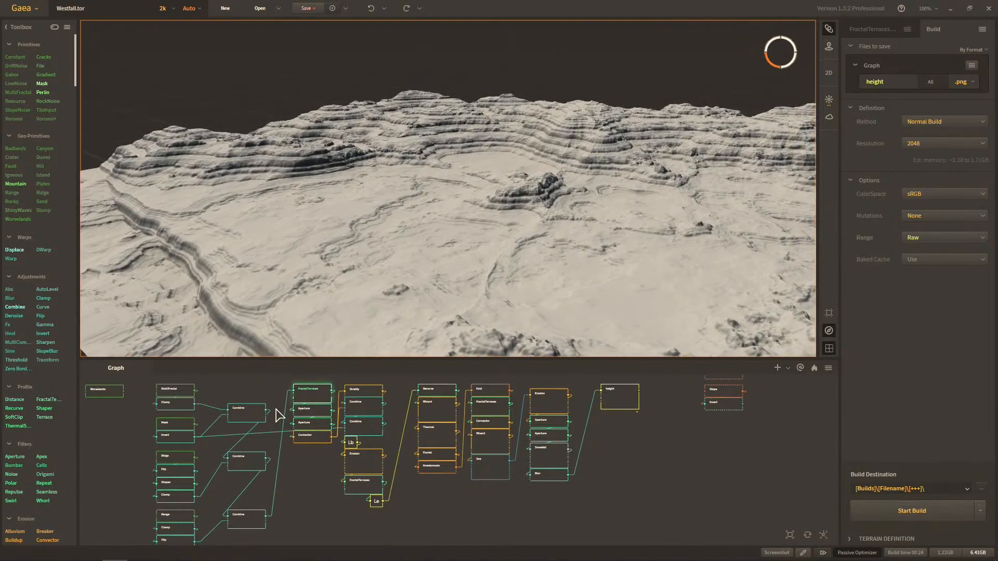
Step: Compare the raw MultiFractal output with the first Combine node, viewing each whole terrain
left_click(183, 397)
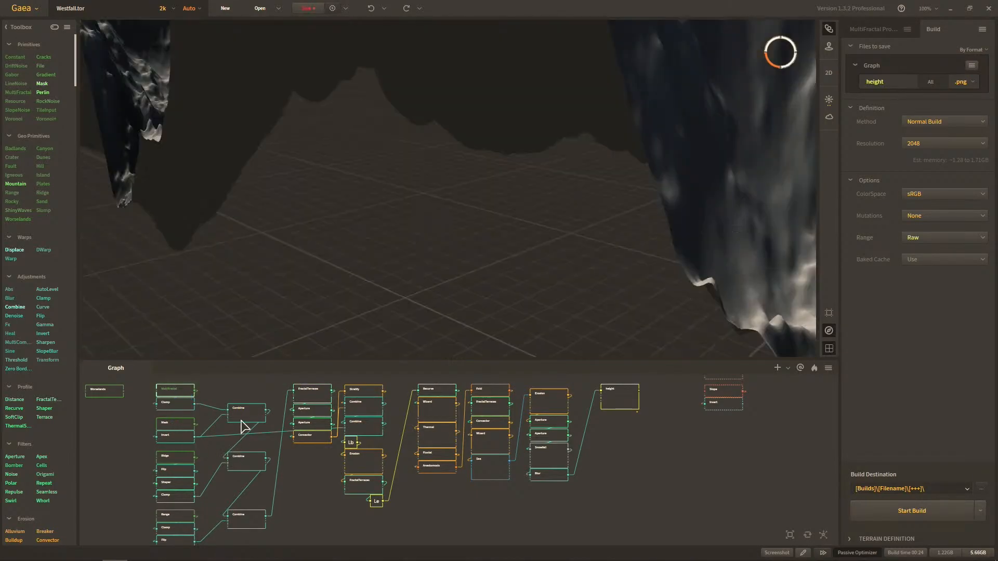
left_click(243, 416)
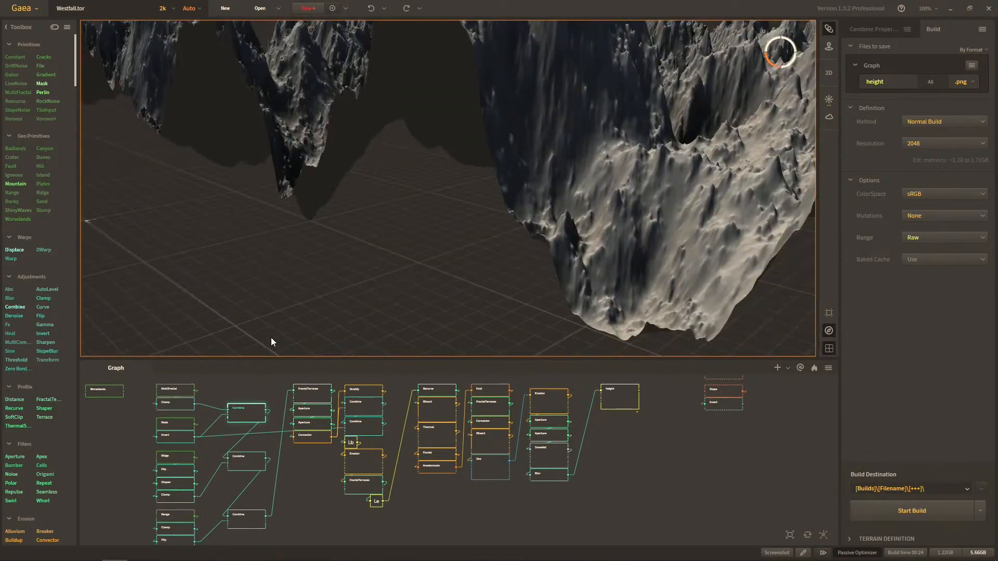
scroll(272, 341, "down", 5)
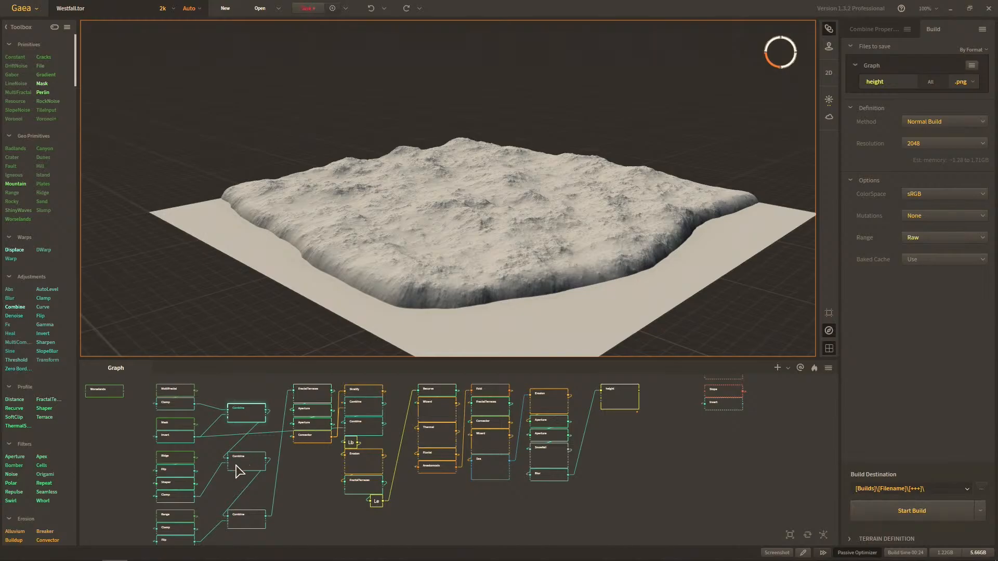
left_click(186, 394)
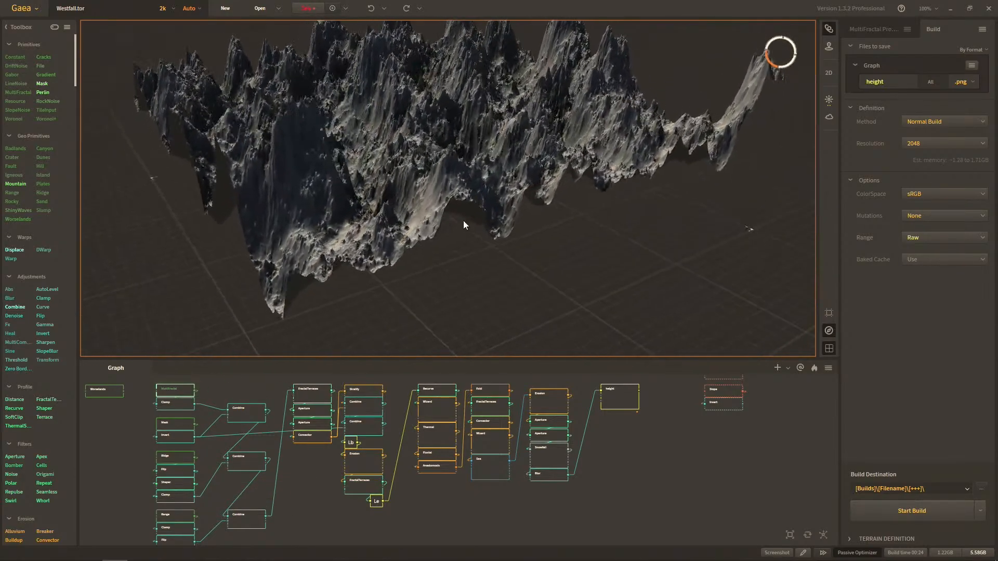
scroll(461, 232, "down", 5)
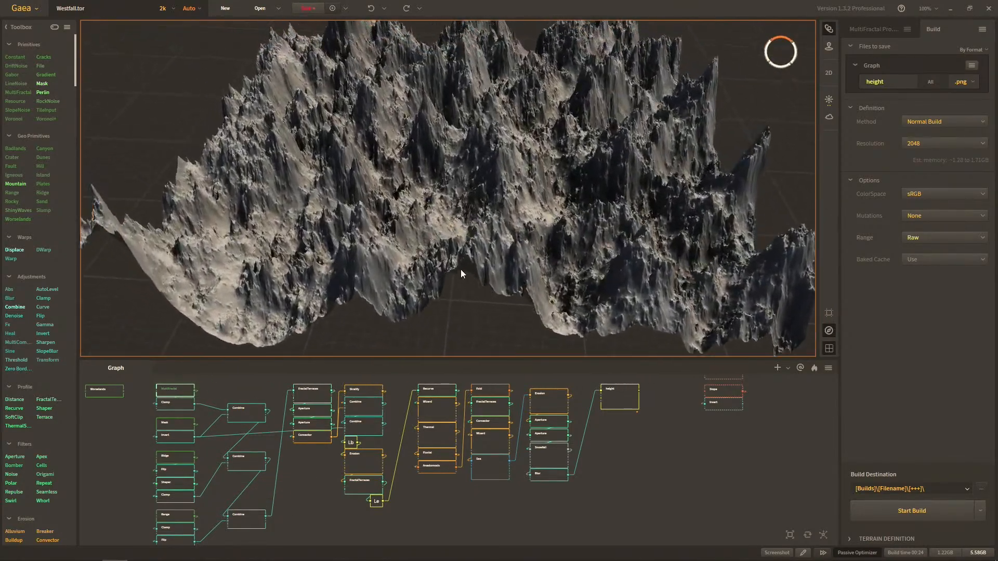
Step: Preview the three Combine nodes in sequence to examine how the base terrain builds up
left_click(255, 419)
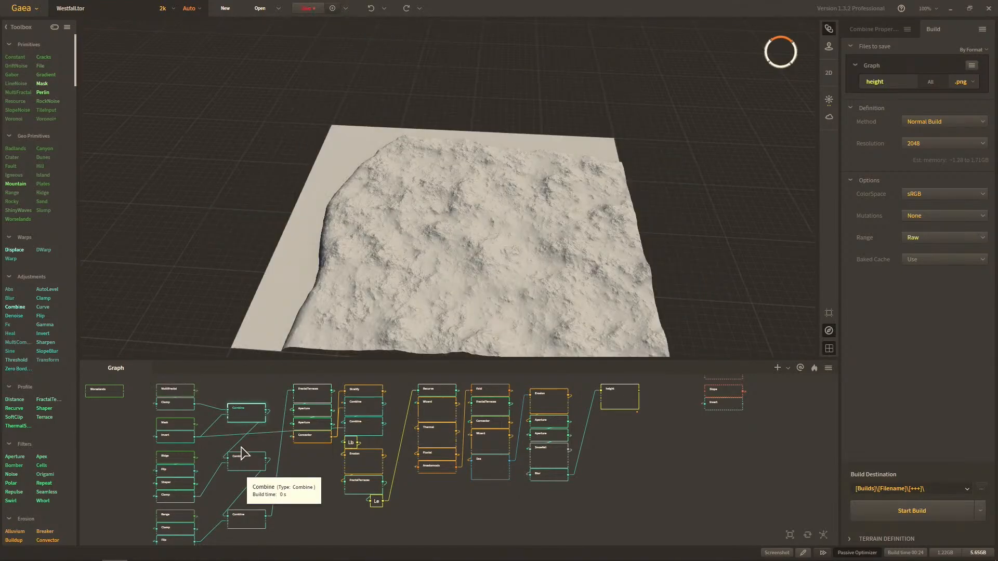
left_click(251, 462)
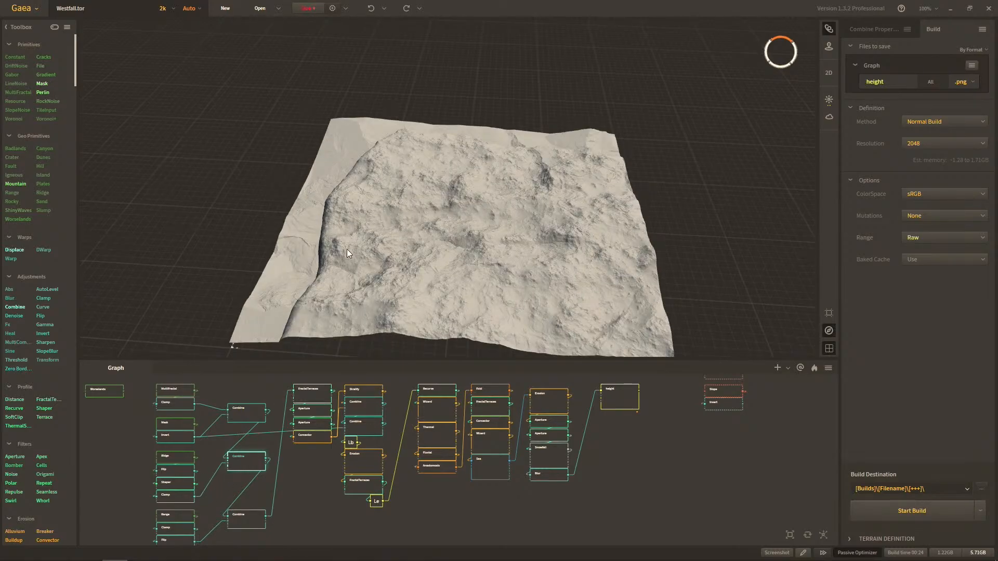
scroll(281, 461, "down", 2)
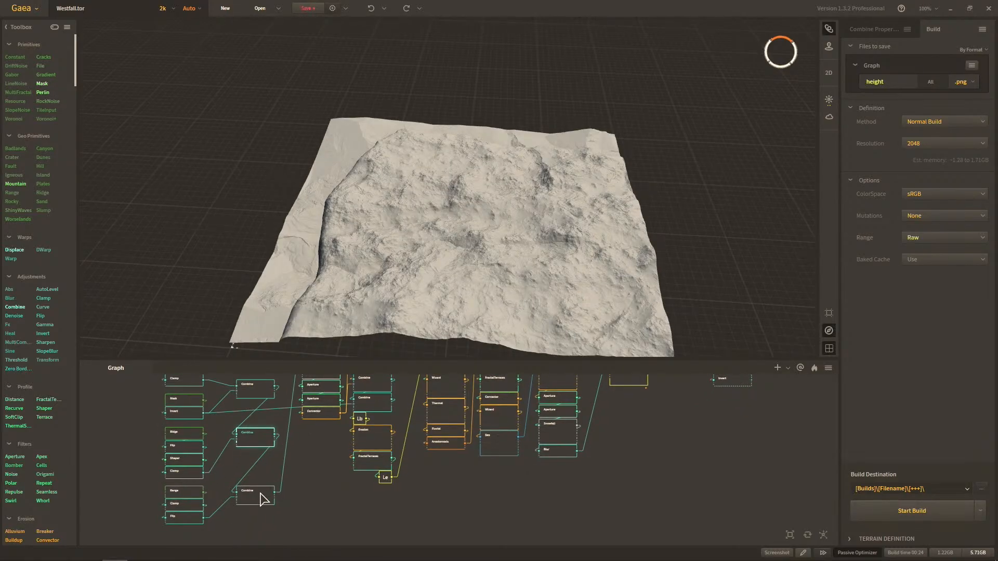
left_click(261, 496)
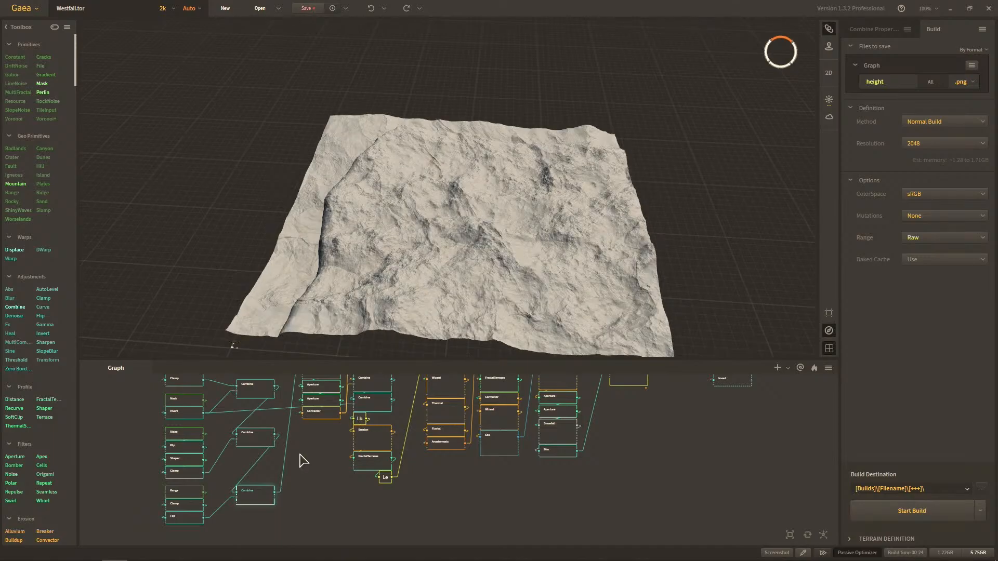
Step: Preview the first FractalTerraces stack, comparing the FractalTerraces node with its second Aperture and the Convector
left_click_drag(354, 337, 412, 317)
scroll(310, 448, "up", 3)
left_click(289, 412)
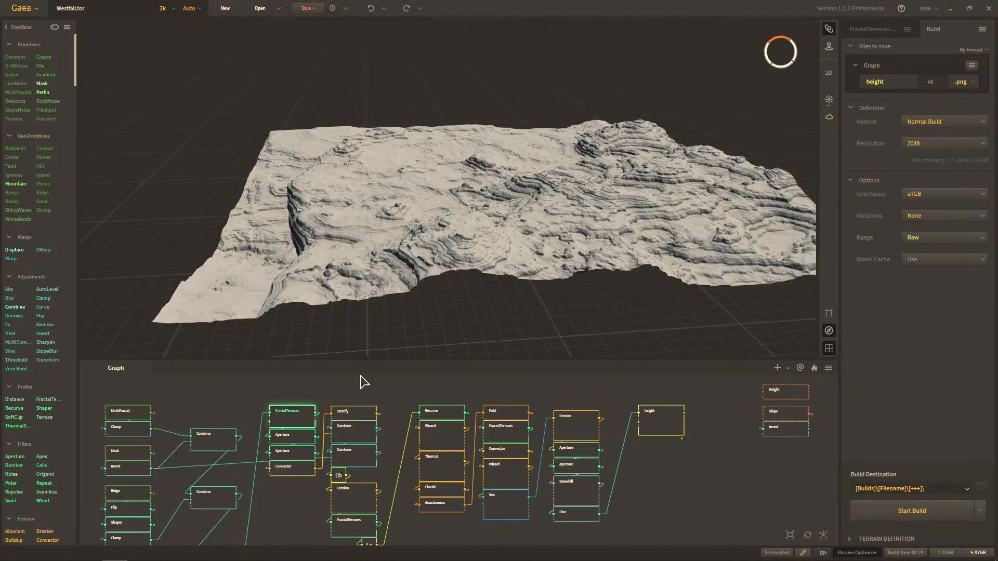
left_click(299, 452)
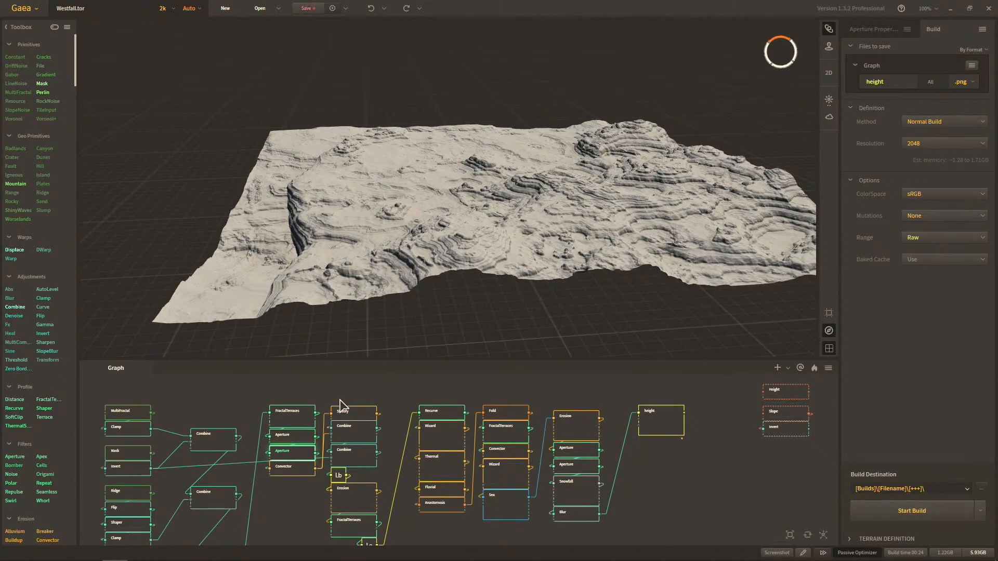
left_click(282, 420)
left_click(288, 455)
left_click(300, 422)
left_click(300, 456)
left_click(298, 467)
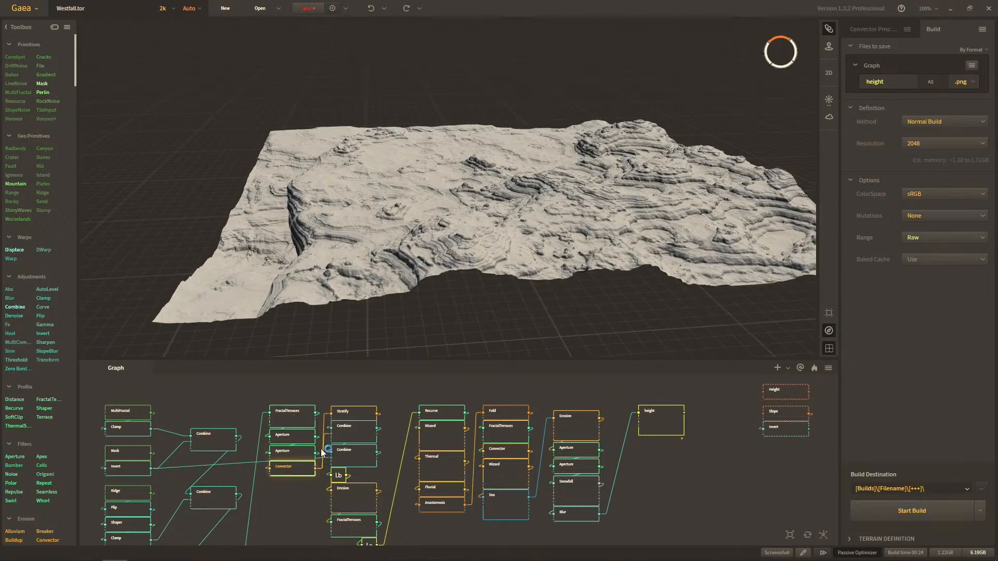
Step: Preview the Stratify node and the two Combine nodes below it, examining their blend settings in the properties
left_click(362, 412)
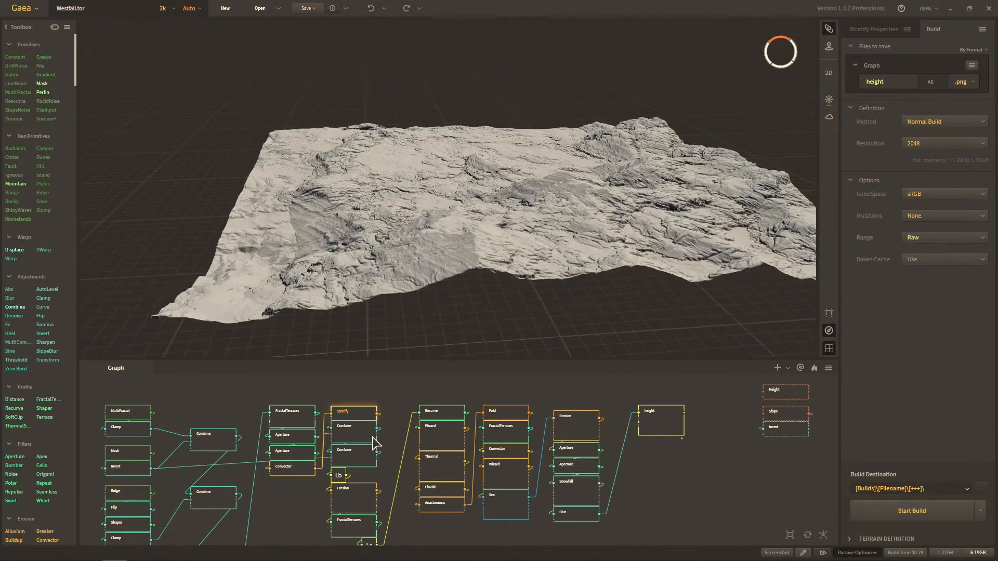
left_click(361, 426)
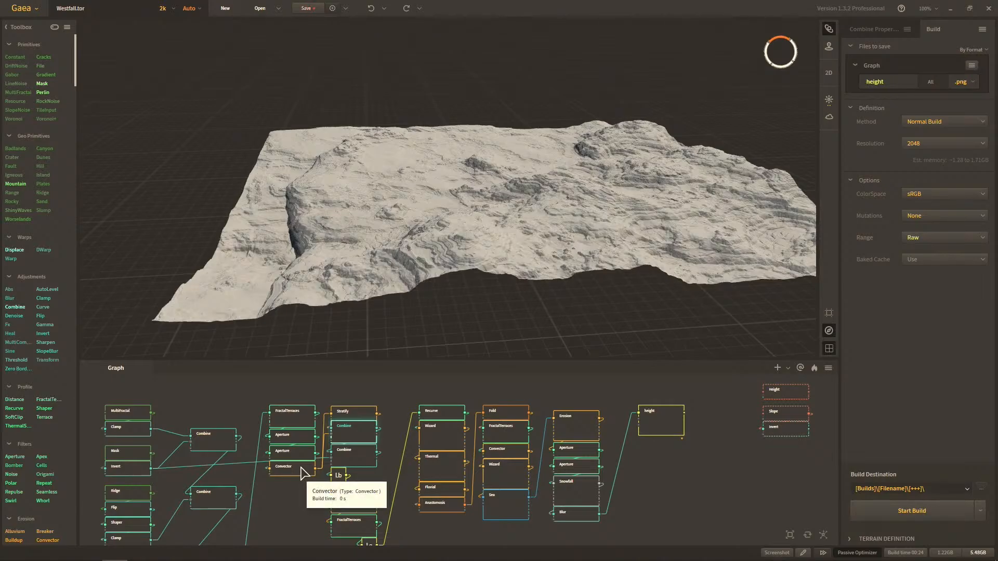
left_click(888, 33)
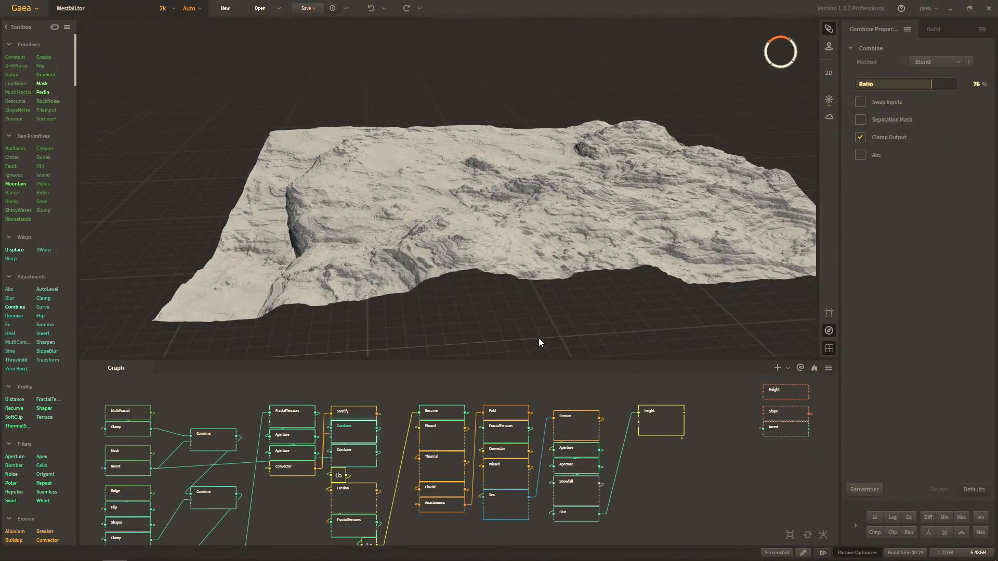
left_click(362, 421)
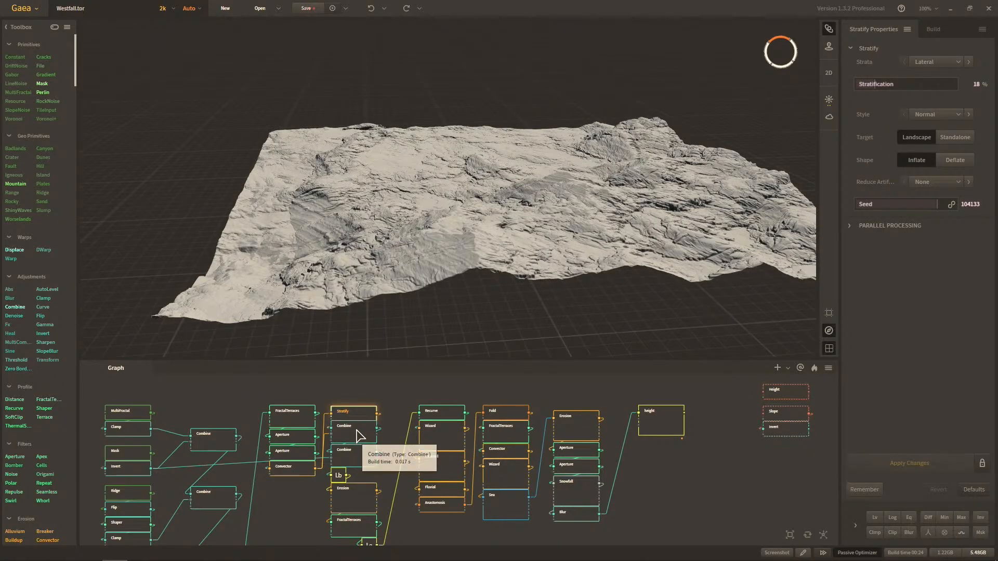
left_click(357, 434)
left_click(364, 463)
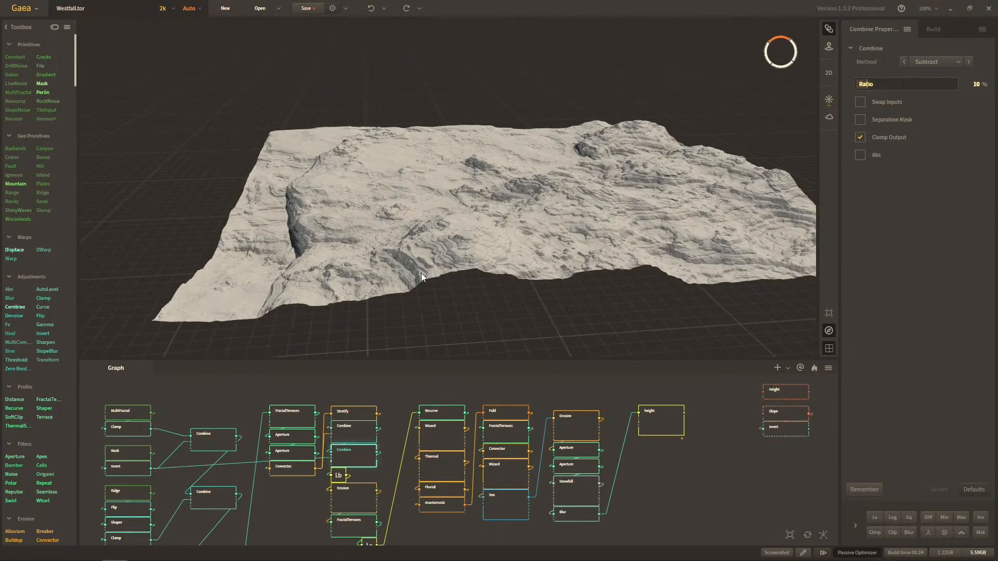
Step: Preview the loop section, checking the settings of its Erosion, LoopEnd and FractalTerraces nodes and the Recurve that follows
middle_click_drag(366, 488, 350, 460)
left_click(340, 471)
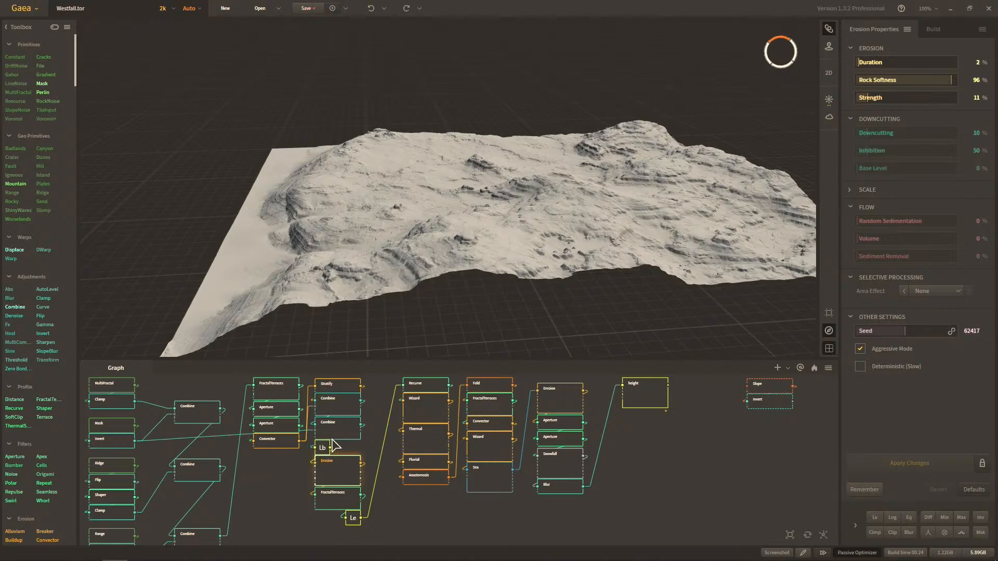
left_click(433, 384)
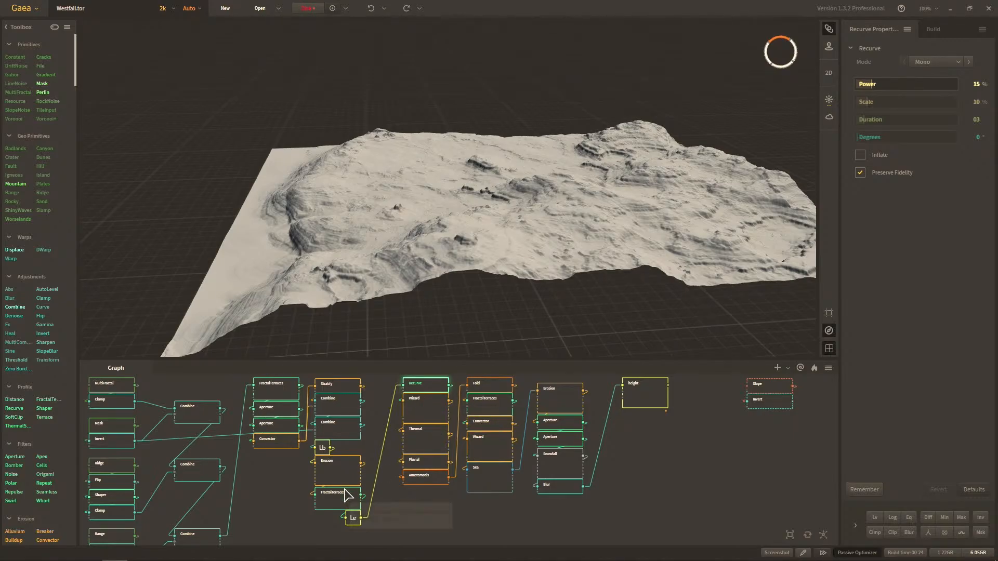
left_click(353, 518)
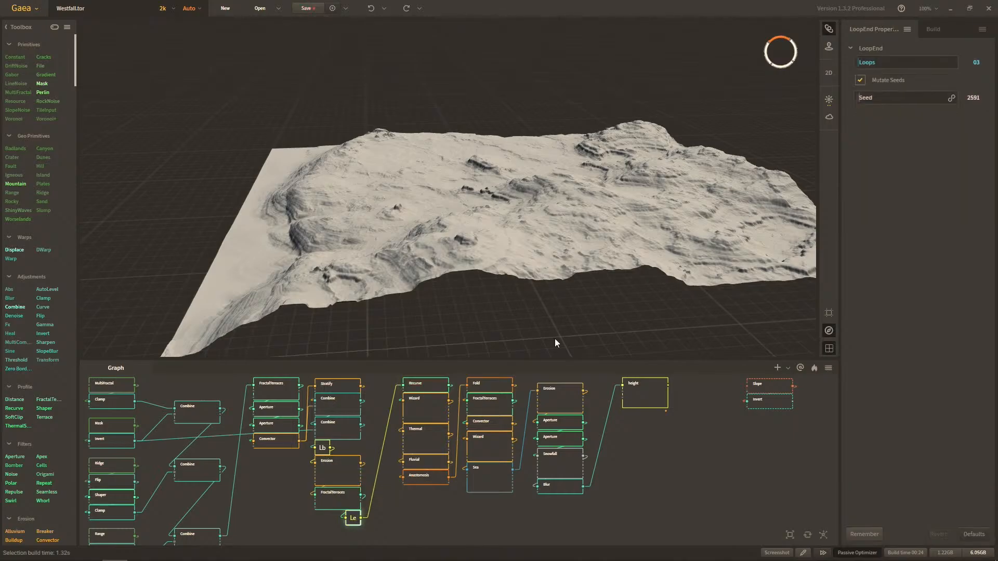
left_click(353, 506)
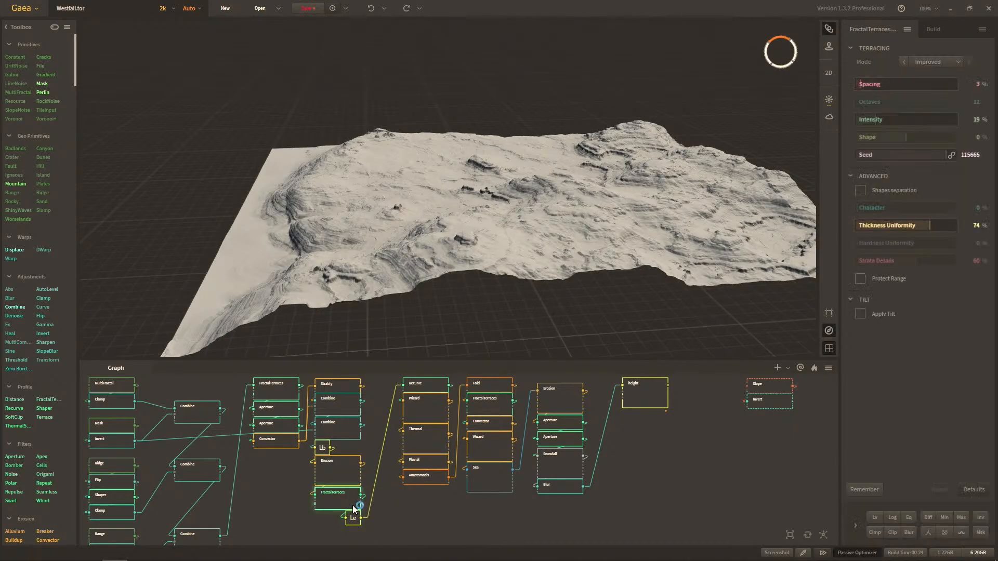
Step: Preview Recurve and the Wizard below it, and compare the Anastomosis output with the Fold node
left_click(422, 387)
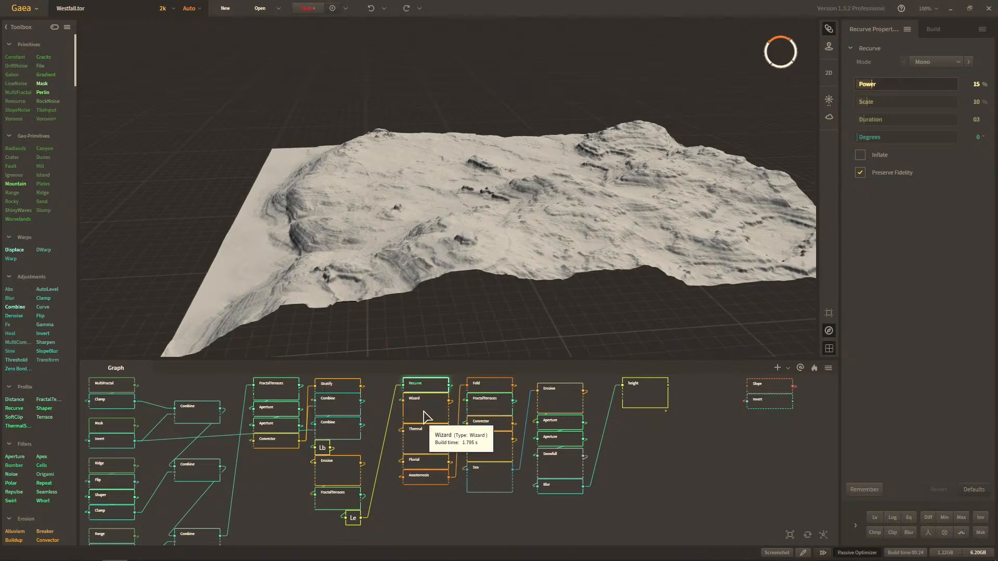
left_click(428, 417)
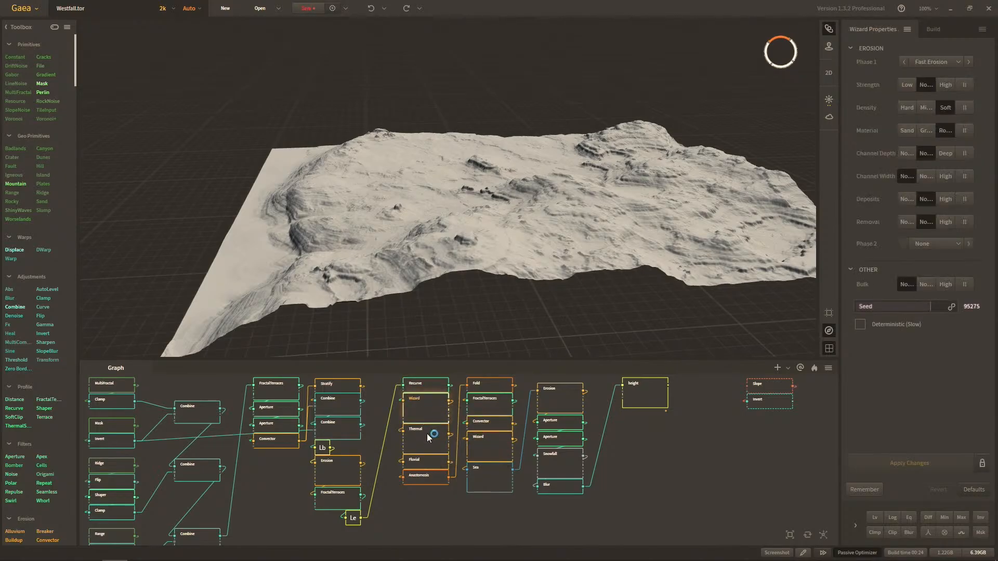
left_click(489, 393)
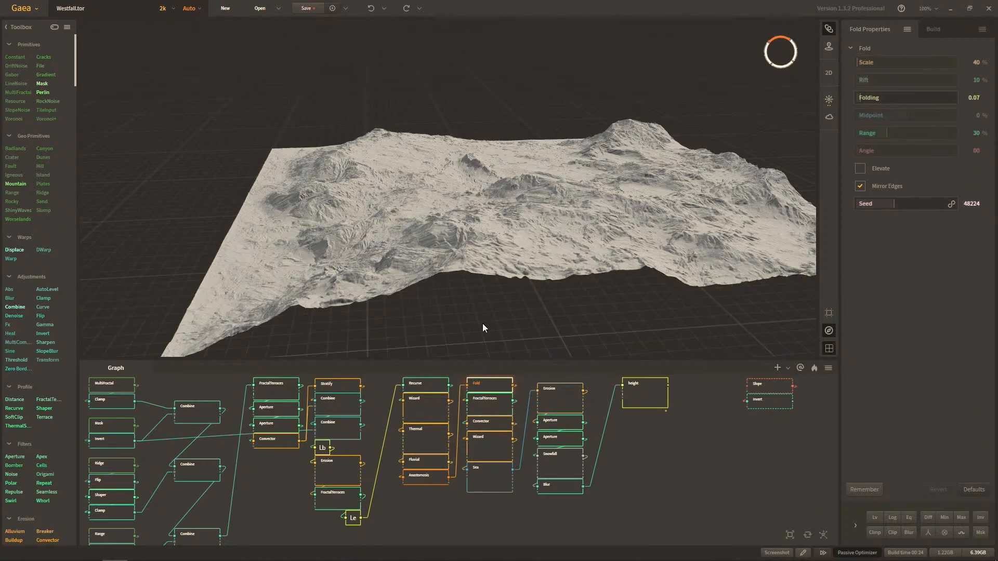
left_click(421, 475)
scroll(483, 304, "up", 2)
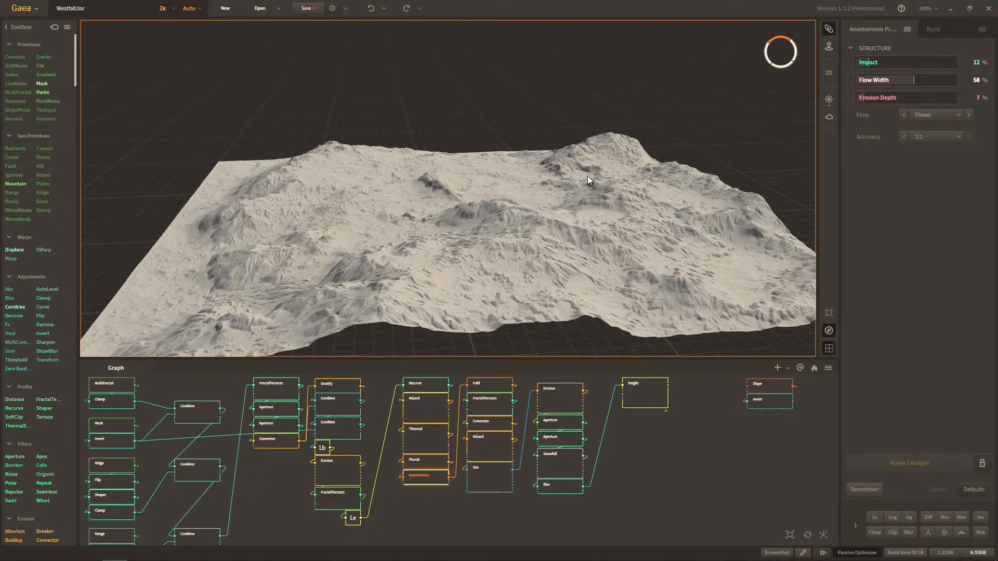
left_click(494, 388)
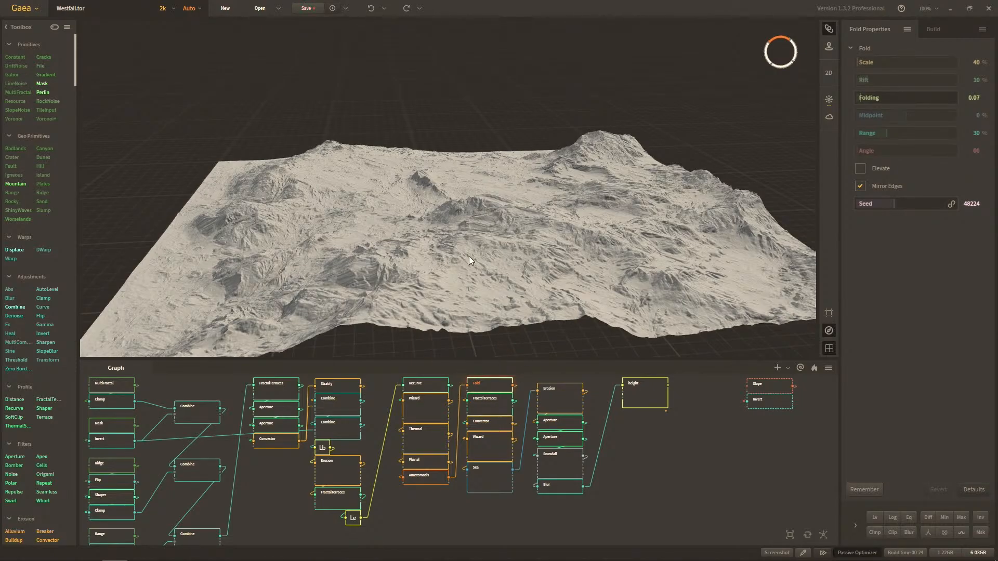
Step: Preview the FractalTerraces, Convector, Wizard and Sea nodes below Fold in sequence
left_click(493, 411)
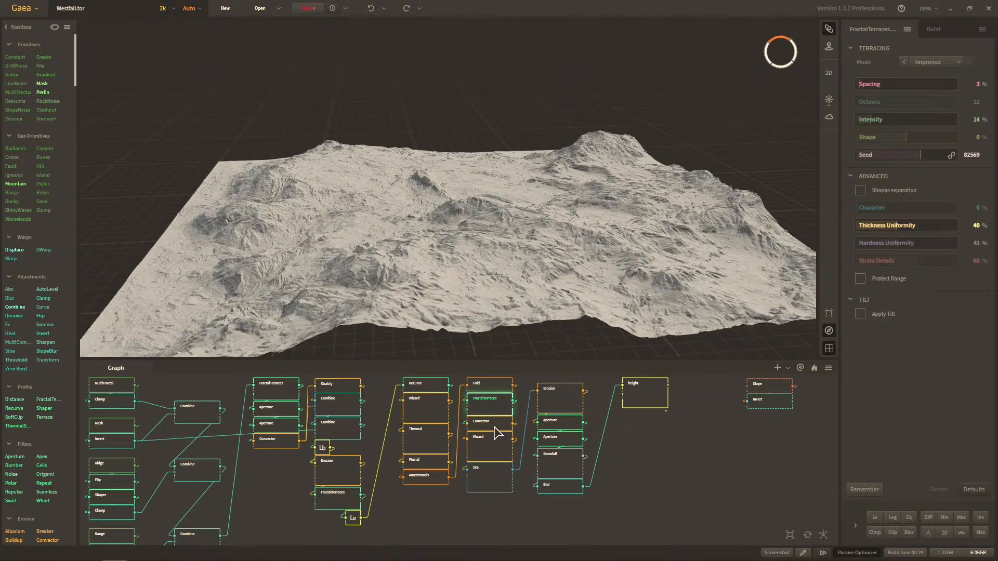
left_click(494, 425)
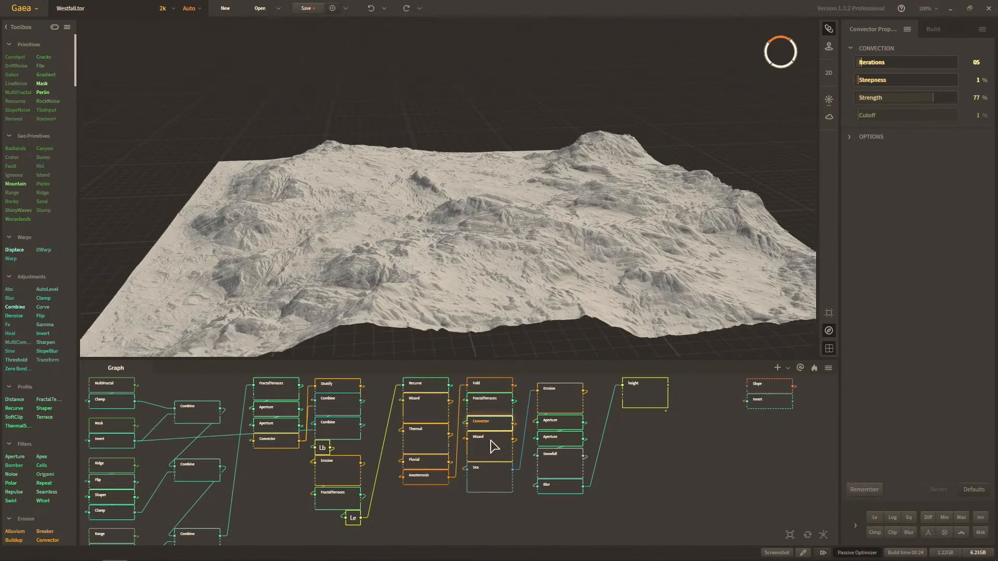
left_click(489, 445)
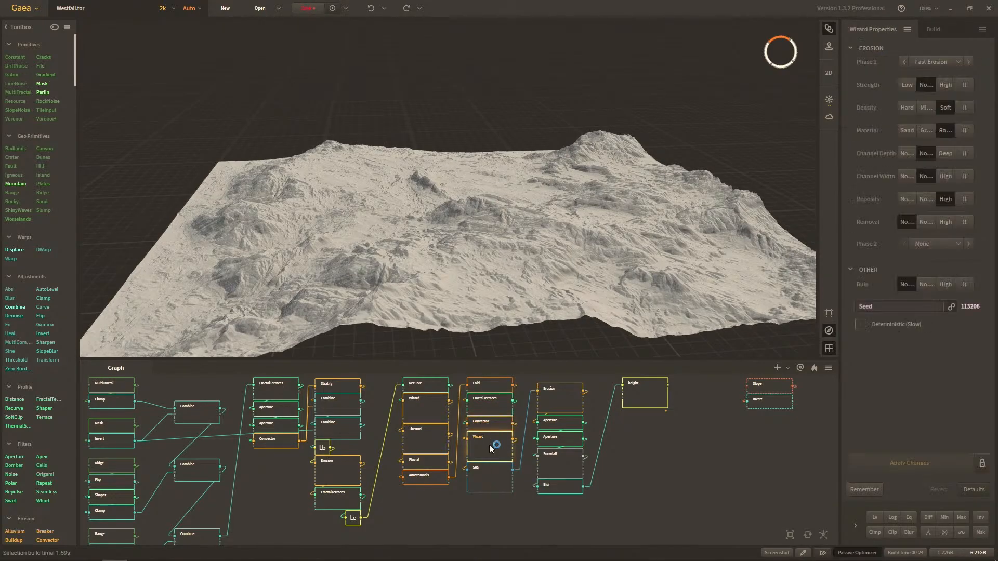
left_click(490, 480)
Step: Preview the Erosion, second Aperture, Snowfall and Blur nodes of the last stack in sequence
left_click(553, 399)
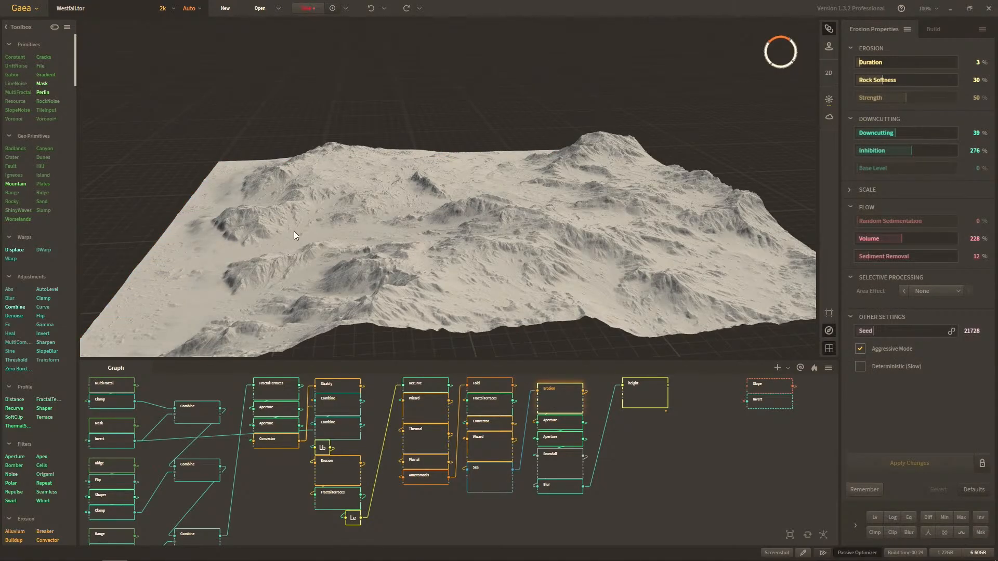
left_click(561, 439)
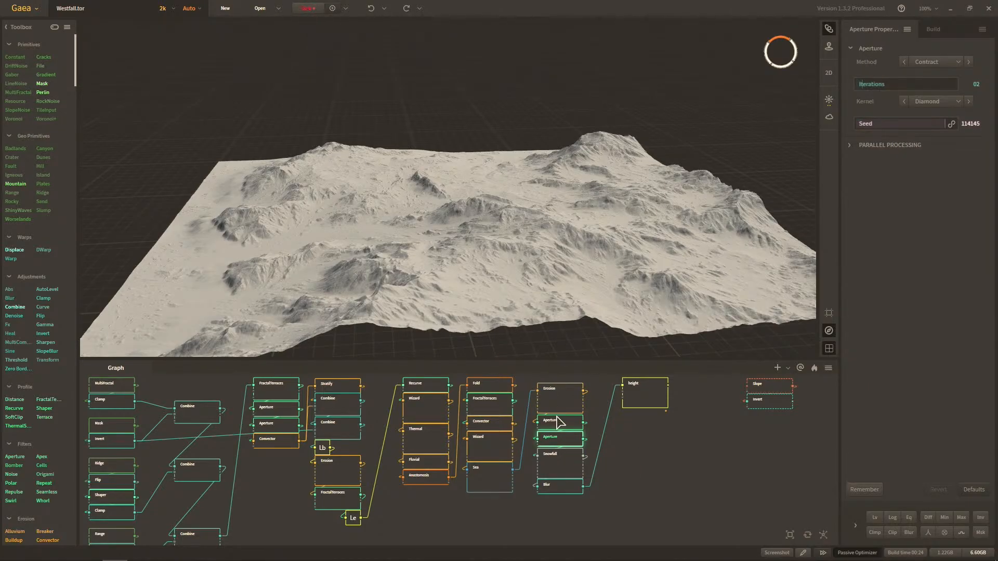
left_click(565, 458)
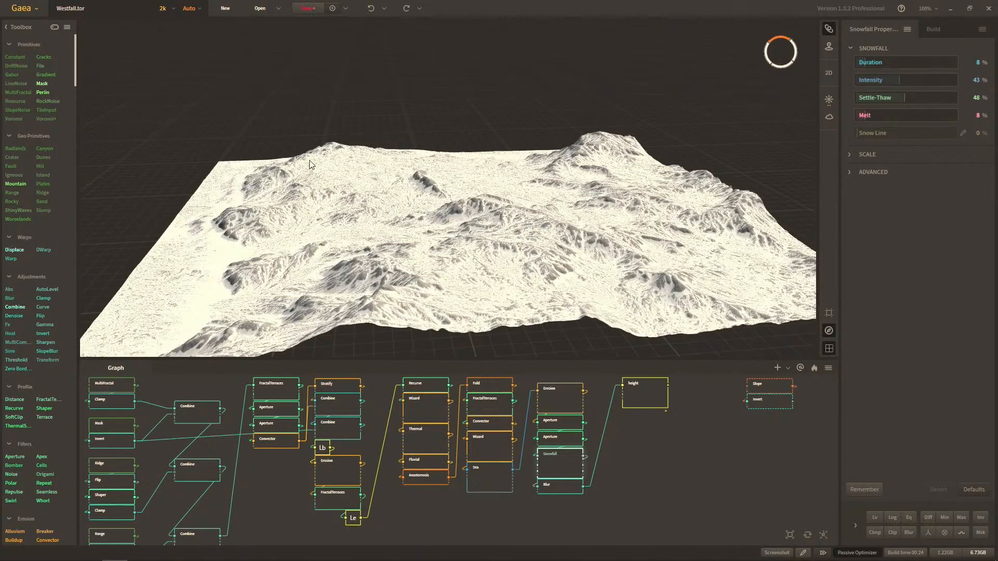
left_click(557, 487)
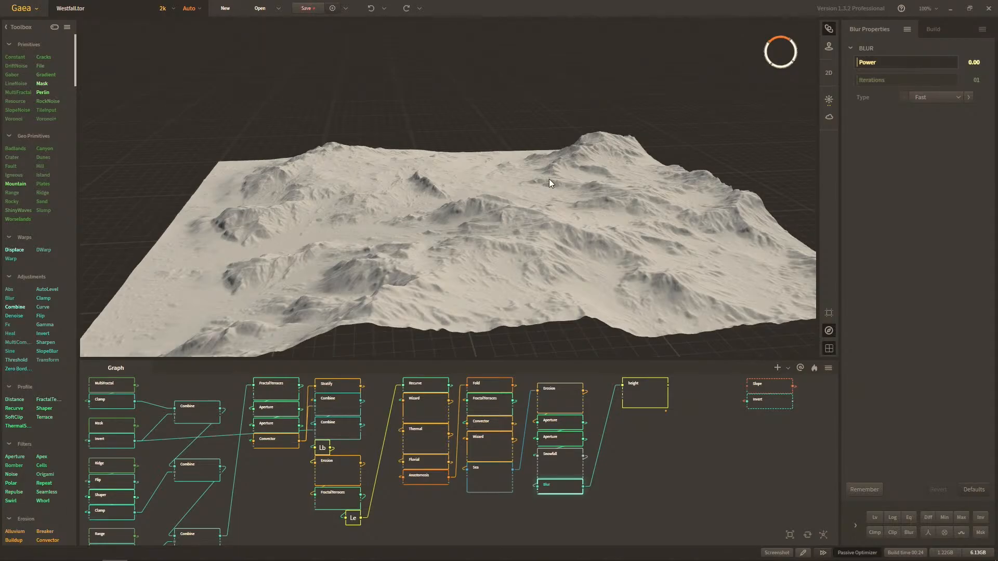
Step: Preview the final height output up close and save the project
left_click(656, 401)
scroll(473, 319, "up", 5)
left_click_drag(473, 316, 498, 266)
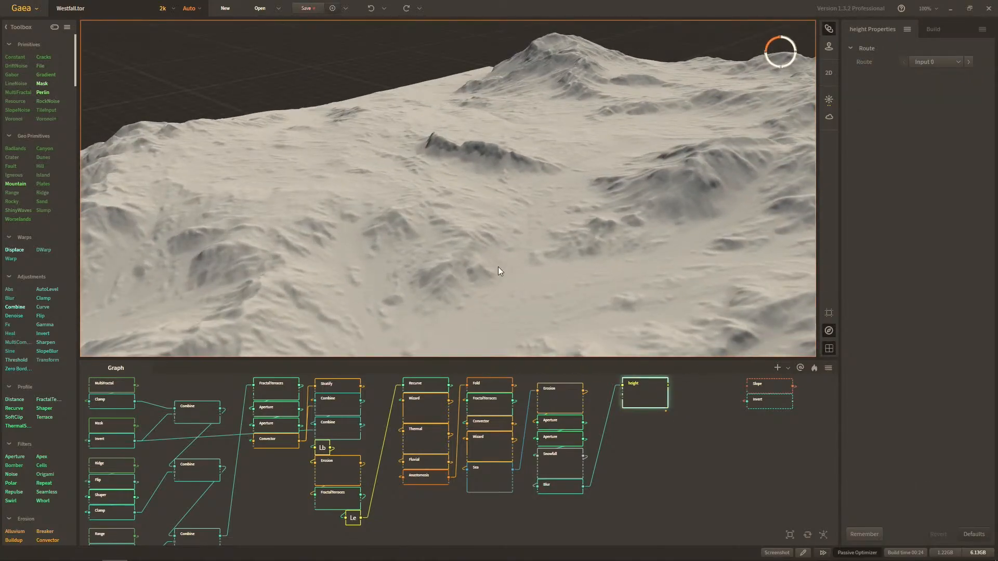
left_click(311, 11)
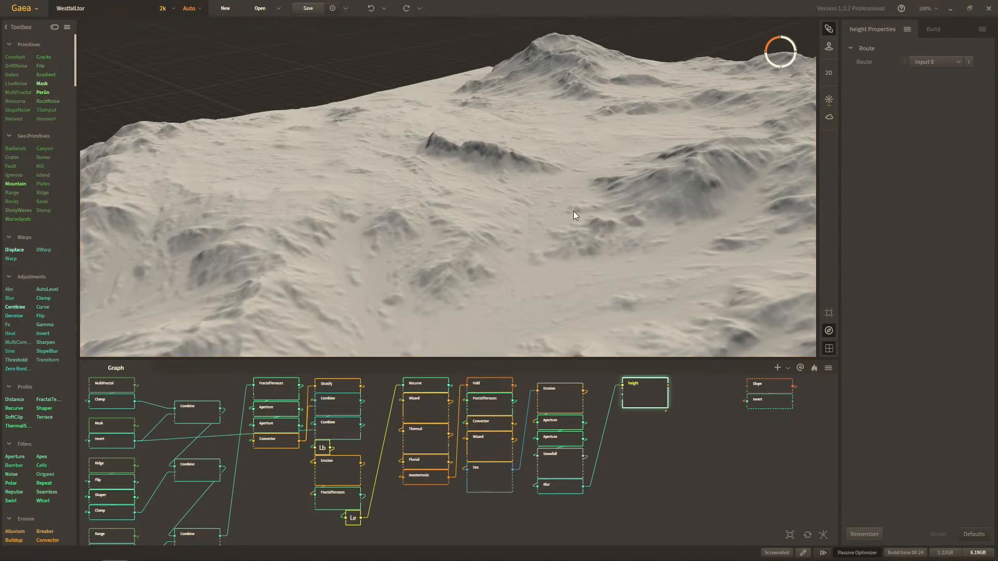
Step: Examine the final height landscape from several angles, from the foreground ridges to the main peak
left_click_drag(573, 211, 557, 194)
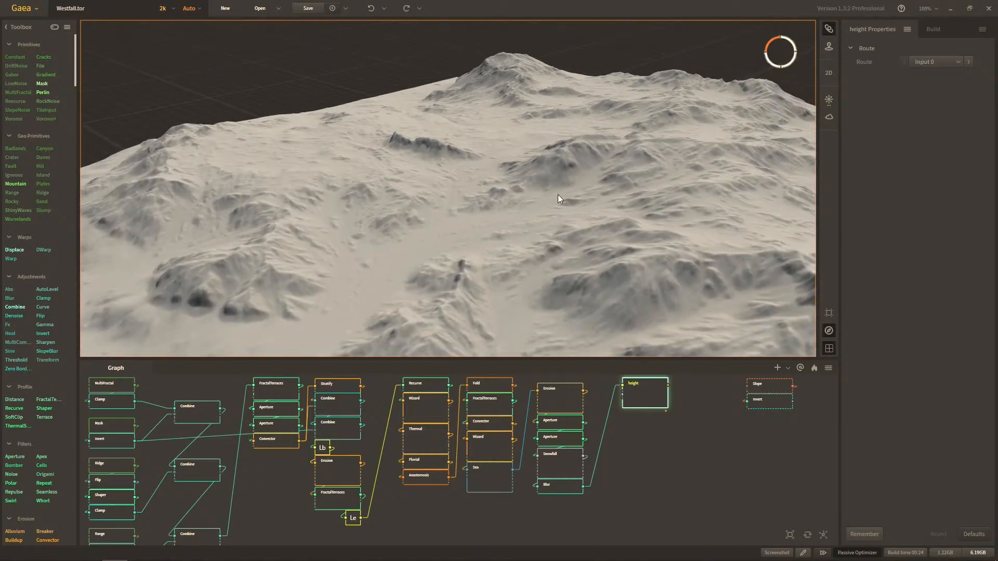
left_click_drag(577, 256, 614, 250)
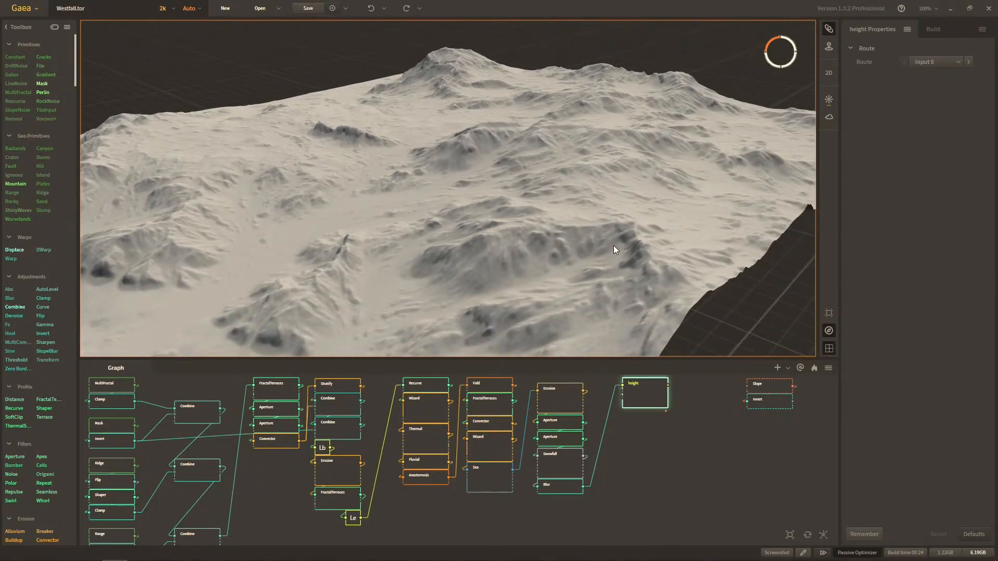
middle_click_drag(437, 415, 480, 417)
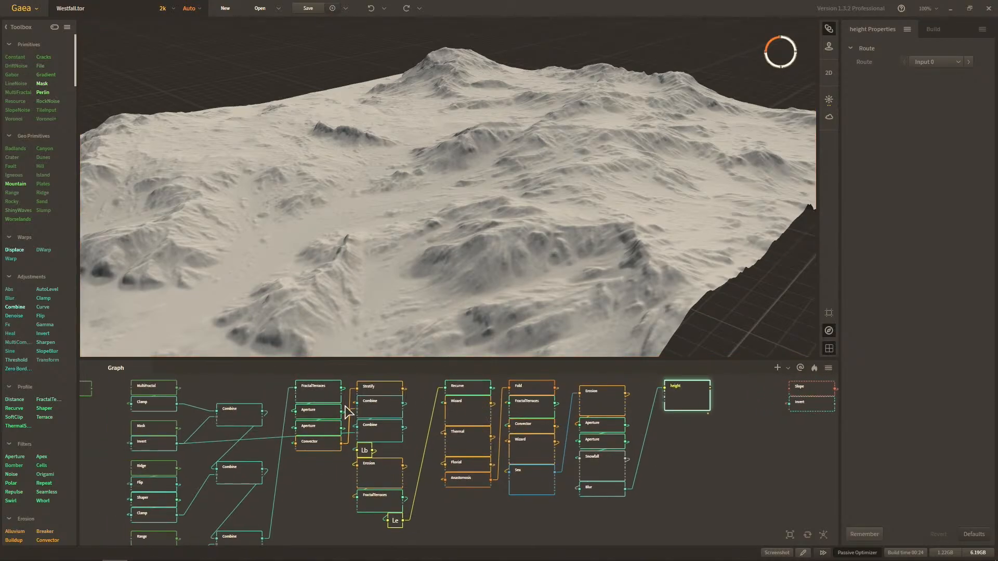
left_click_drag(468, 189, 541, 104)
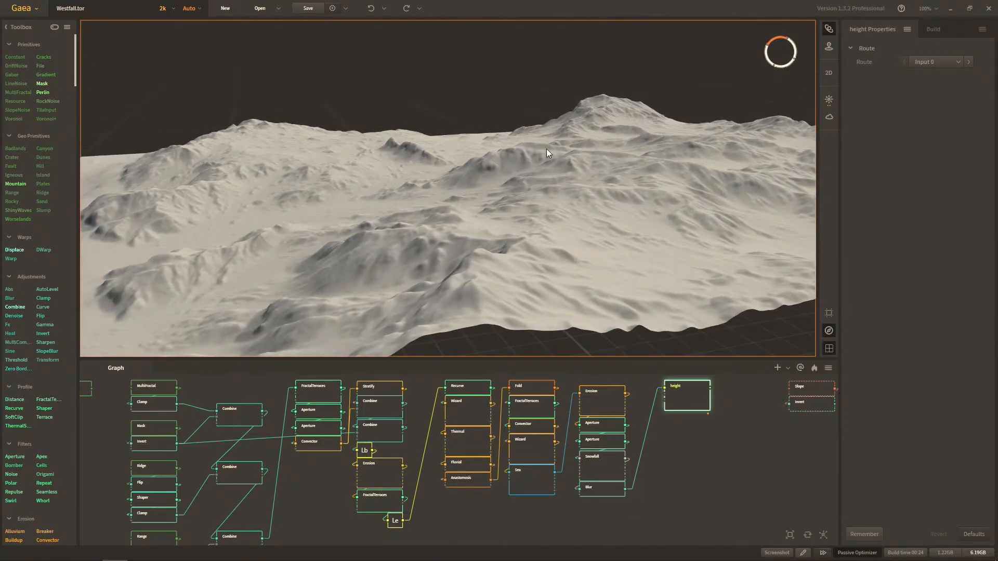
Step: Move the Height, Slope and Invert nodes together closer to the final height output node
middle_click_drag(663, 437, 516, 459)
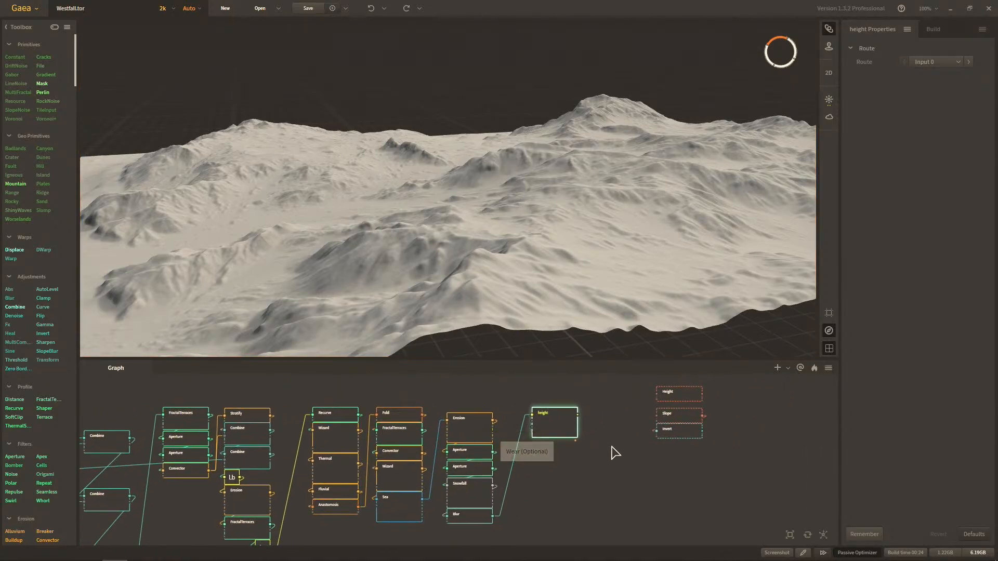
middle_click_drag(613, 452, 594, 490)
left_click(642, 431)
left_click_drag(648, 437, 606, 477)
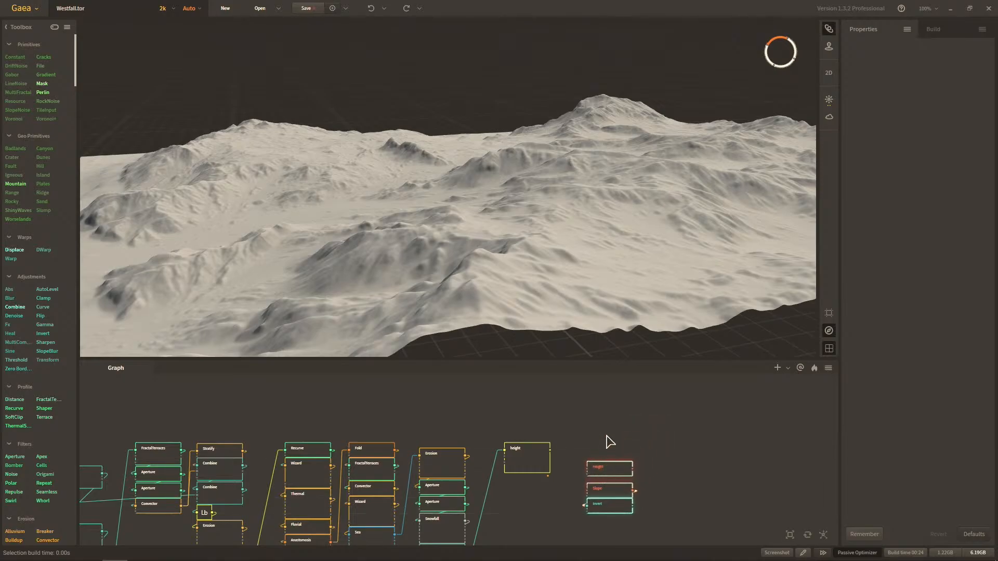
Step: Connect the final height output to the Height mask node and preview the resulting mask on the terrain
left_click_drag(549, 450, 587, 469)
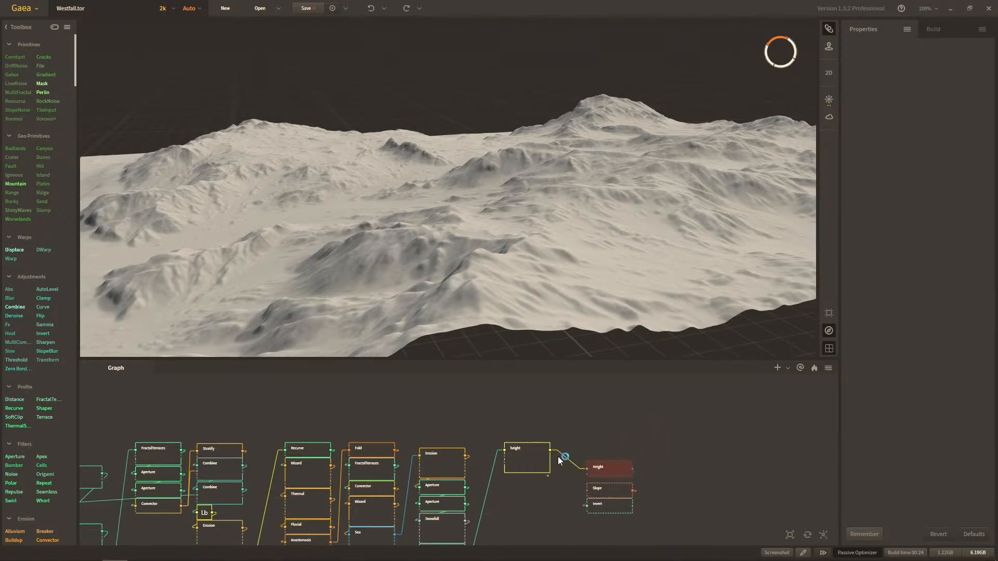
left_click(603, 468)
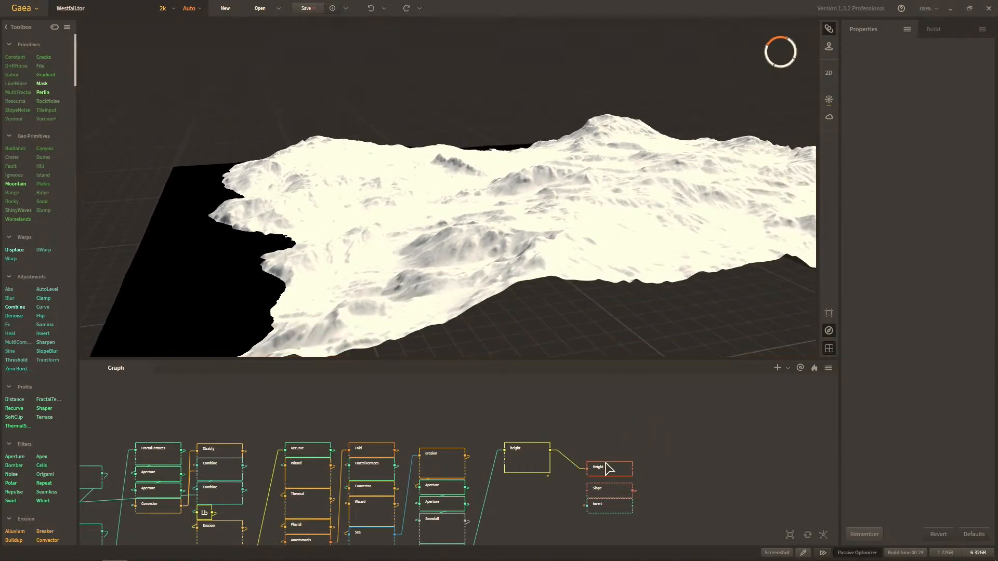
scroll(653, 199, "up", 5)
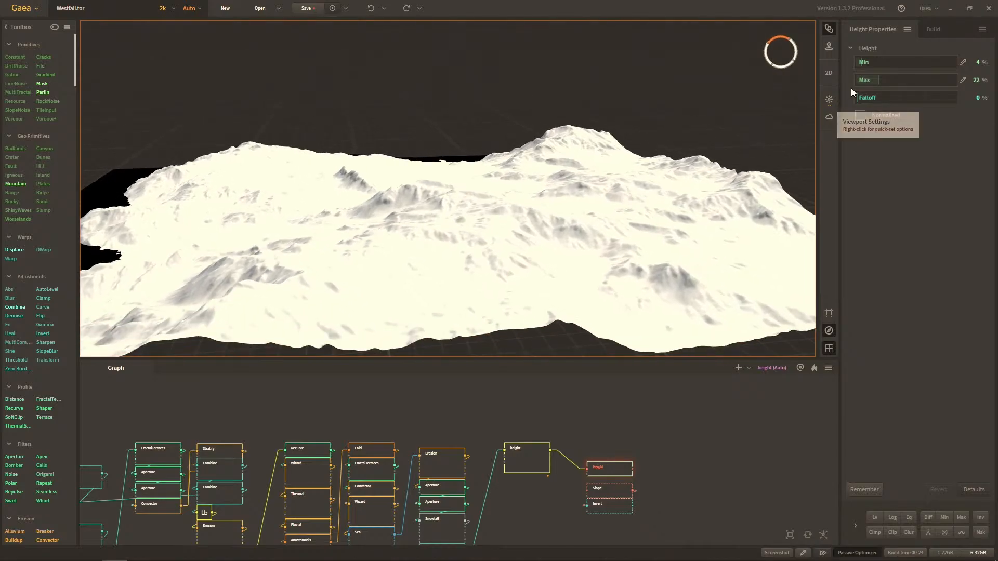
Step: Try a Max of 21 % on the Height mask and return it to 22 %
left_click(913, 82)
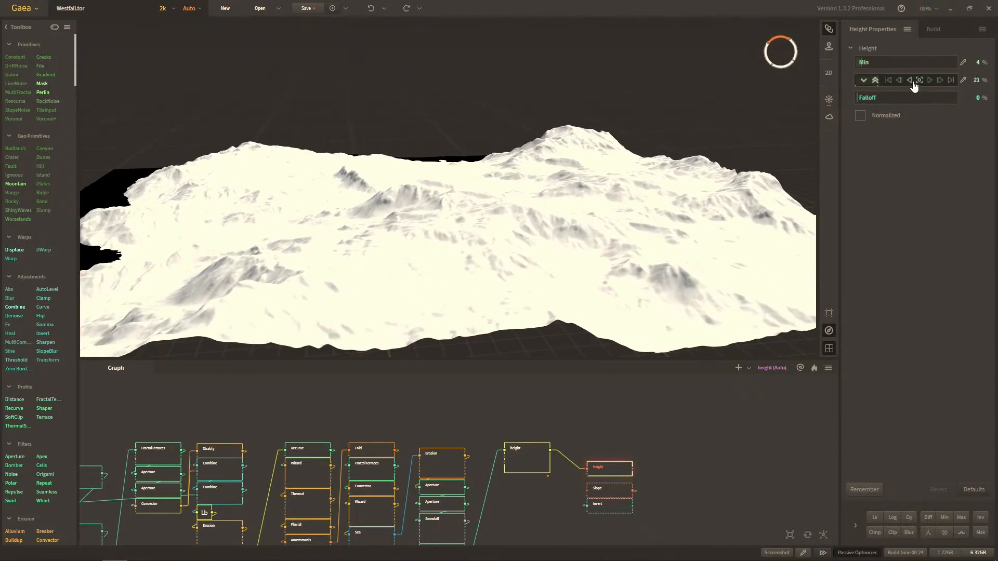
left_click(924, 82)
left_click_drag(619, 166, 602, 201)
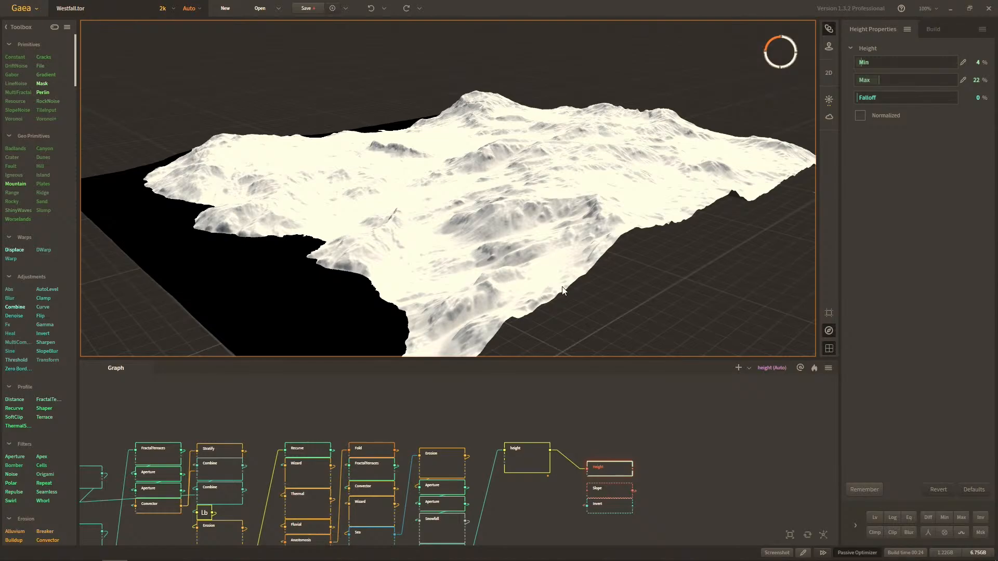
Step: Switch to Noggit and fly around the human scale model standing on the hilltop to judge the terrain's size
key("alt+Tab")
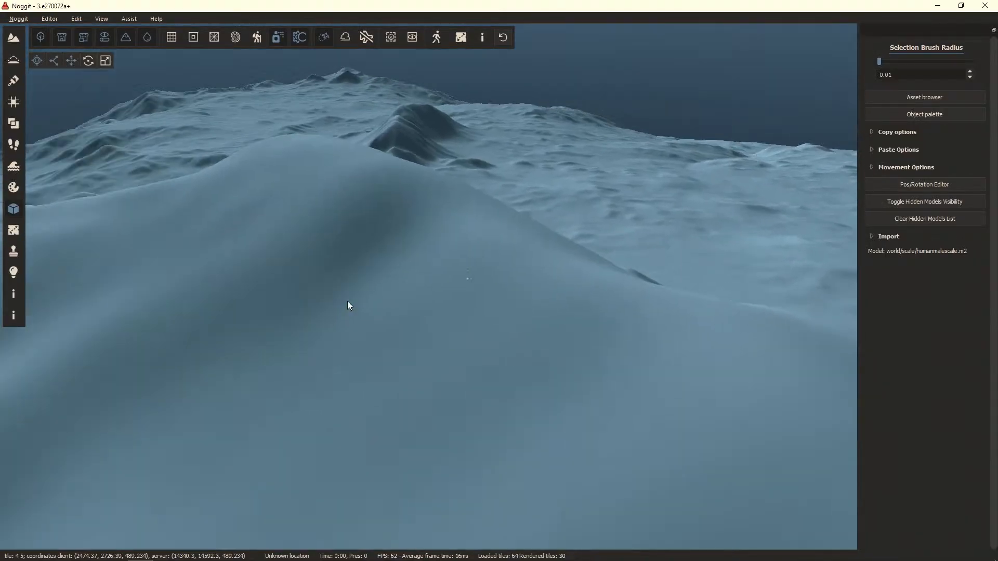
right_click_drag(347, 305, 219, 242)
right_click_drag(463, 216, 590, 268)
key("w")
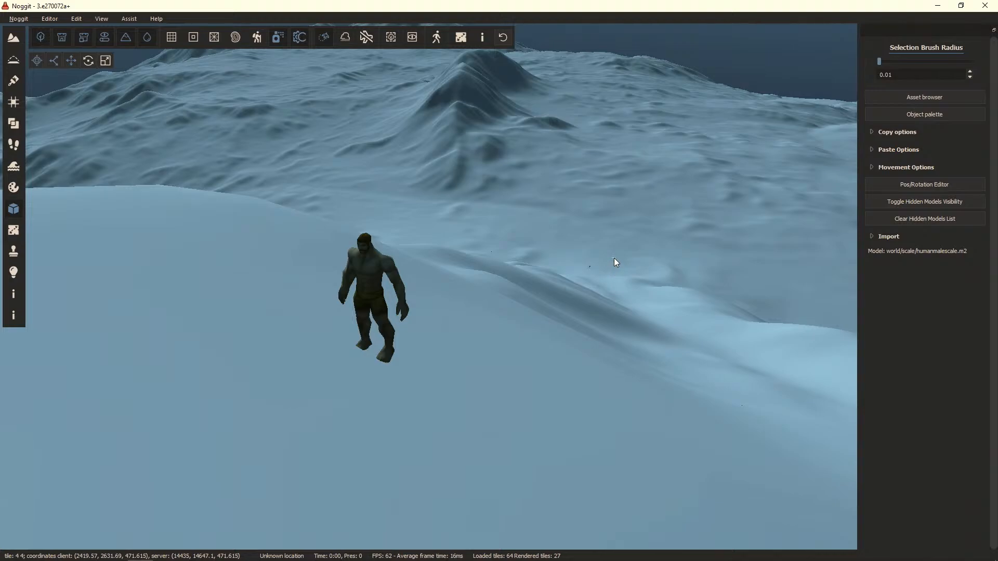
right_click_drag(483, 279, 519, 451)
key("w")
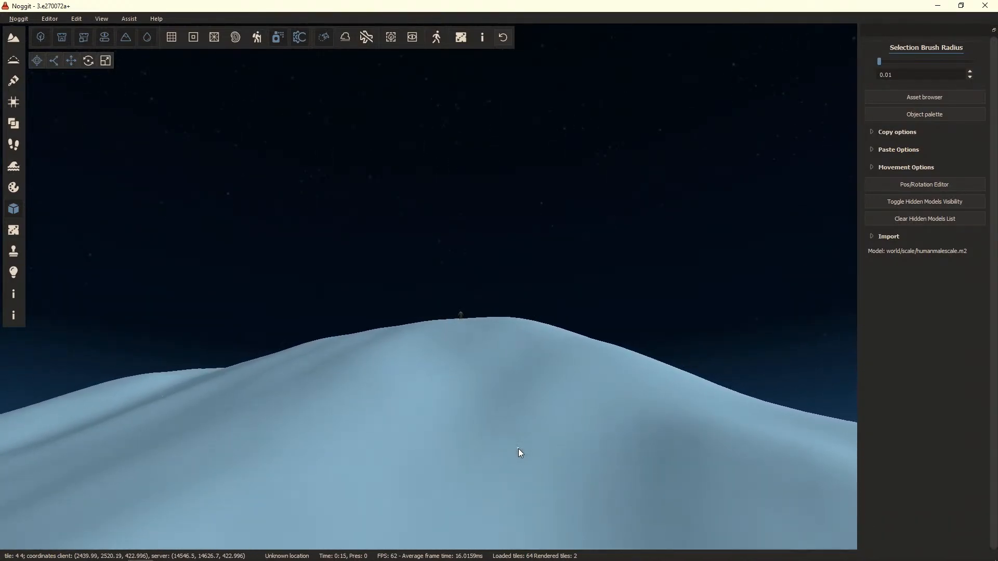
Step: Advance the time of day to about 5:54 for daylight and back away down the slope from the scale model
key("s")
key("n")
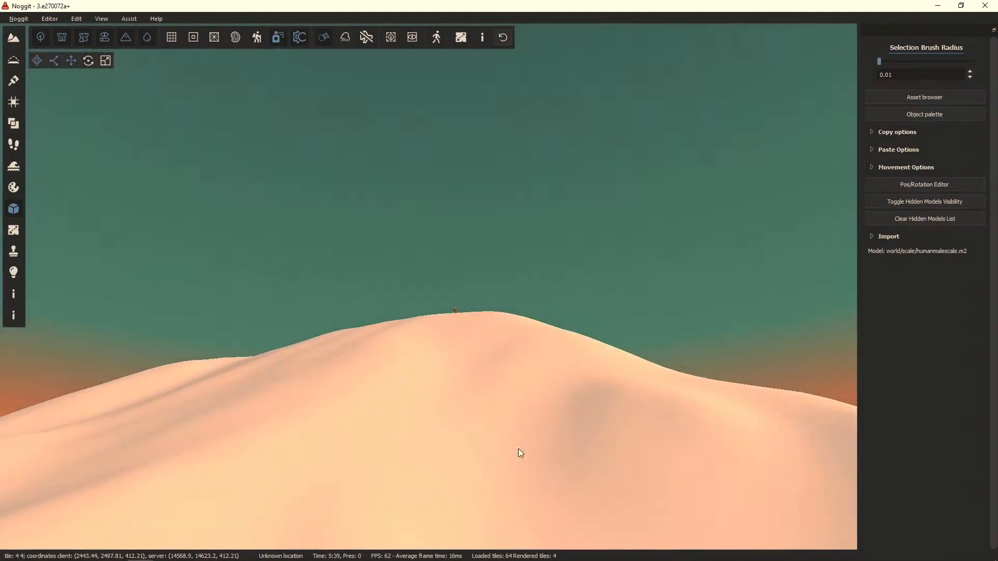
key("j")
right_click_drag(519, 448, 508, 410)
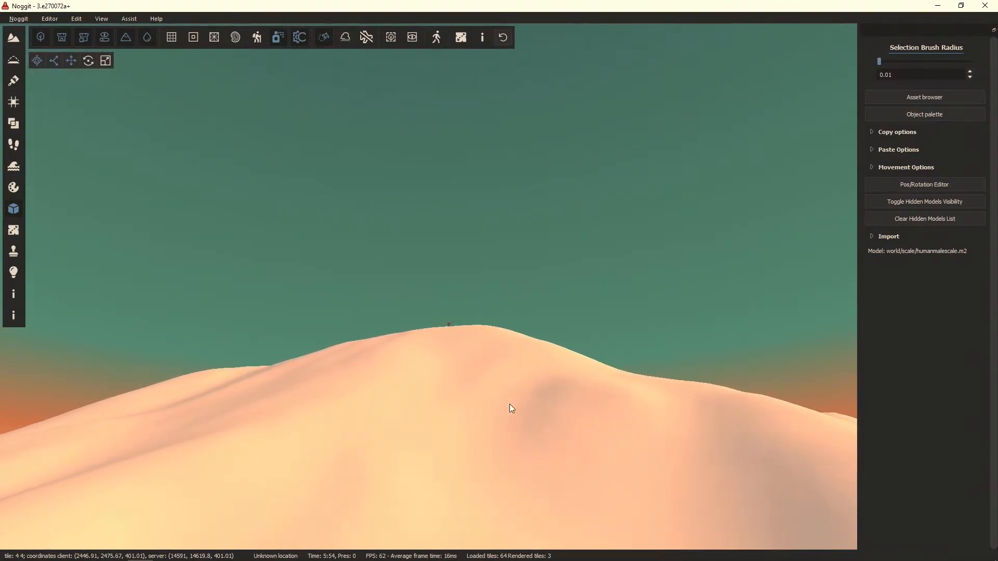
right_click_drag(535, 311, 557, 251)
key("s")
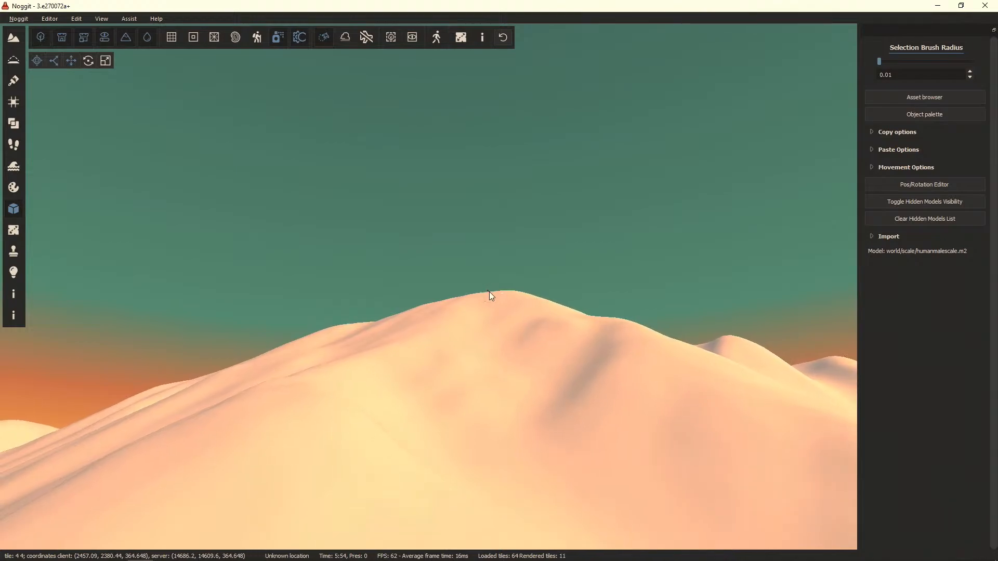
Step: Examine the mountain's overall scale and slopes from farther away and lower down the hillside
right_click_drag(487, 295, 508, 240)
key("w")
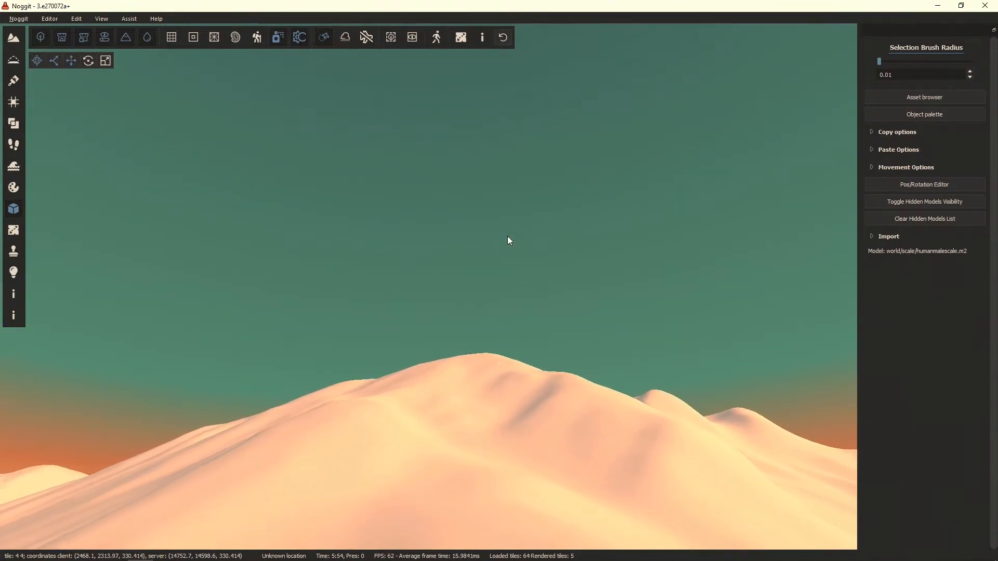
key("w")
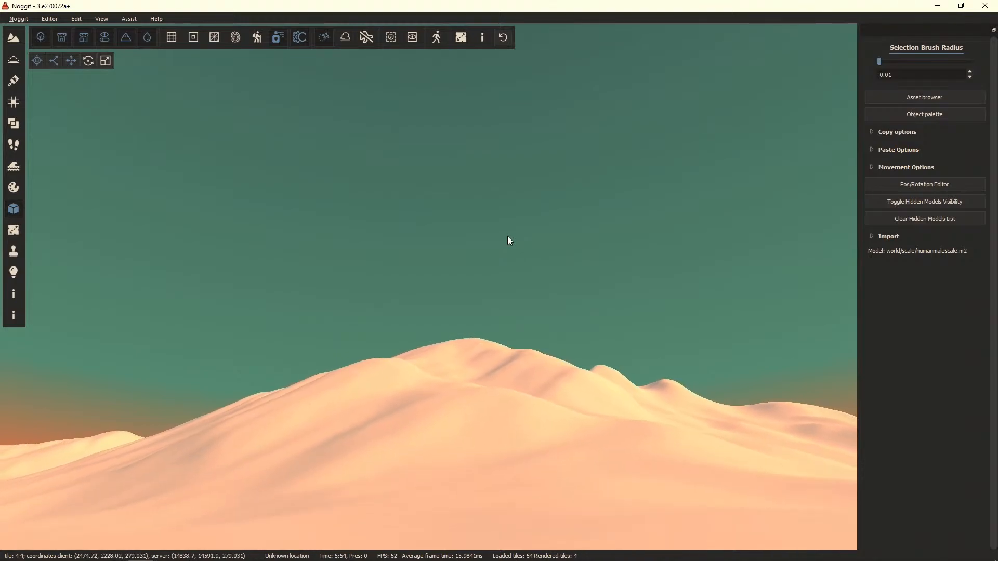
key("w")
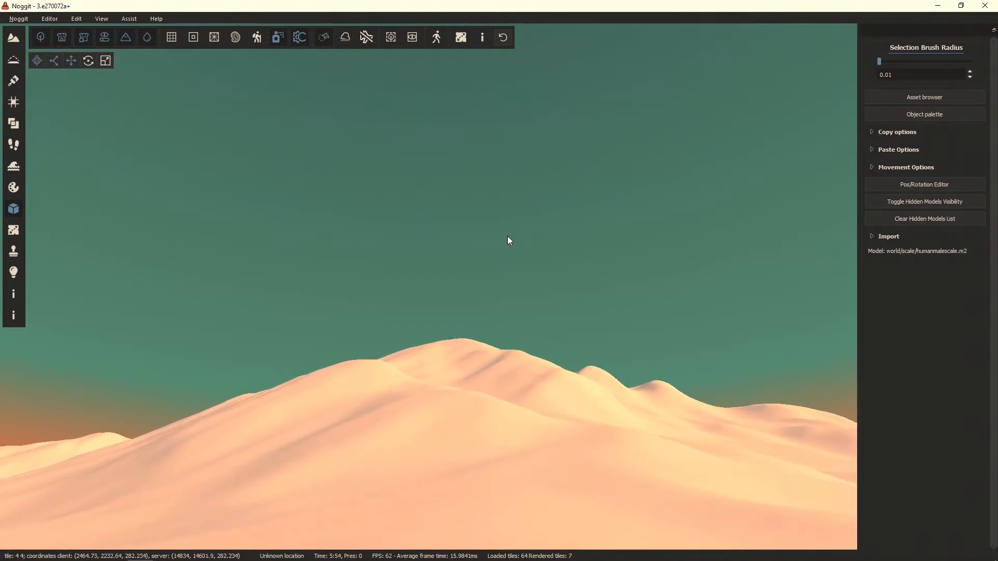
right_click_drag(507, 236, 510, 371)
right_click_drag(557, 317, 520, 260)
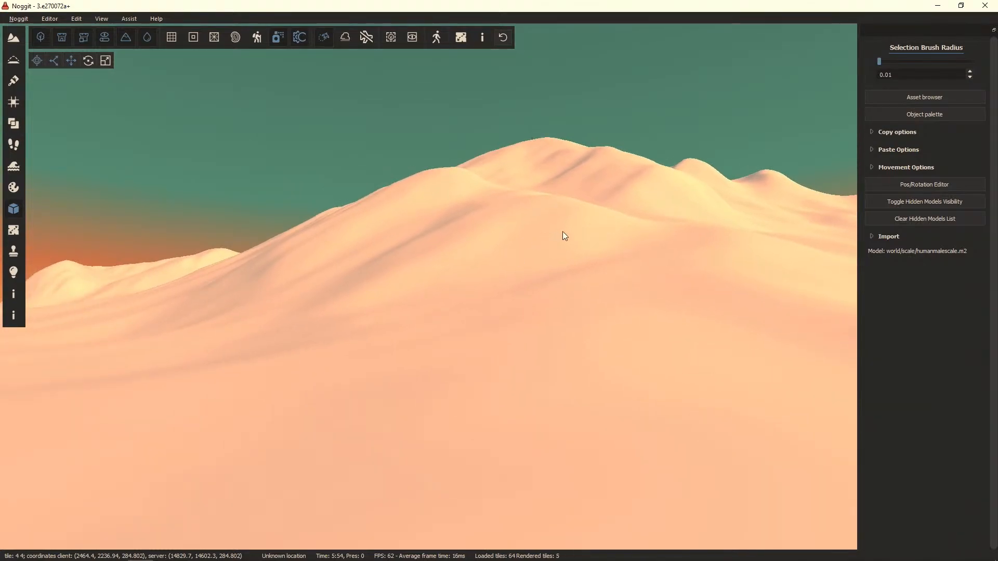
right_click_drag(564, 235, 609, 414)
key("w")
key("s")
right_click_drag(545, 368, 419, 307)
Step: Switch back to Gaea, connect the final height output to the Slope mask and set its Max to 40°
key("alt+Tab")
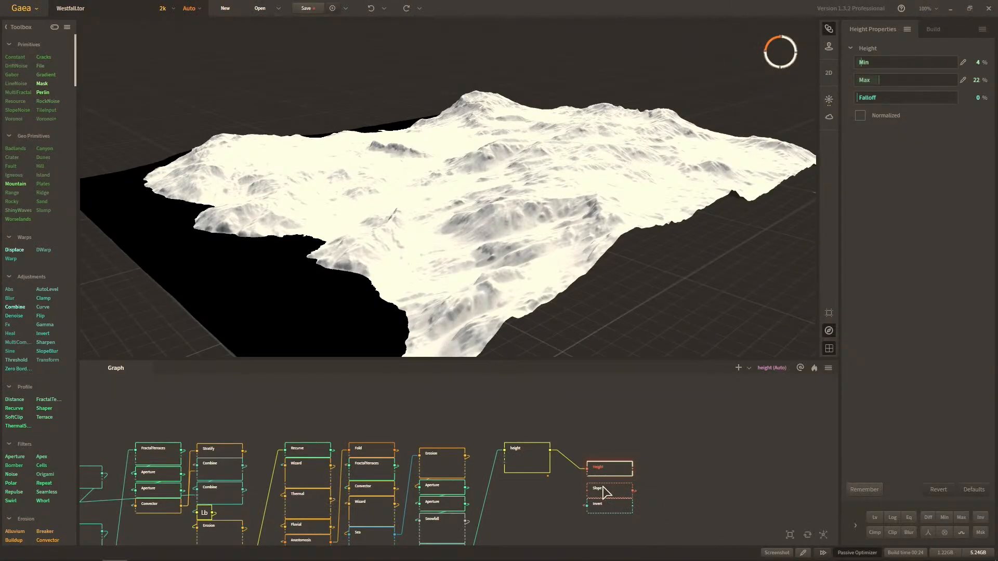
left_click(604, 491)
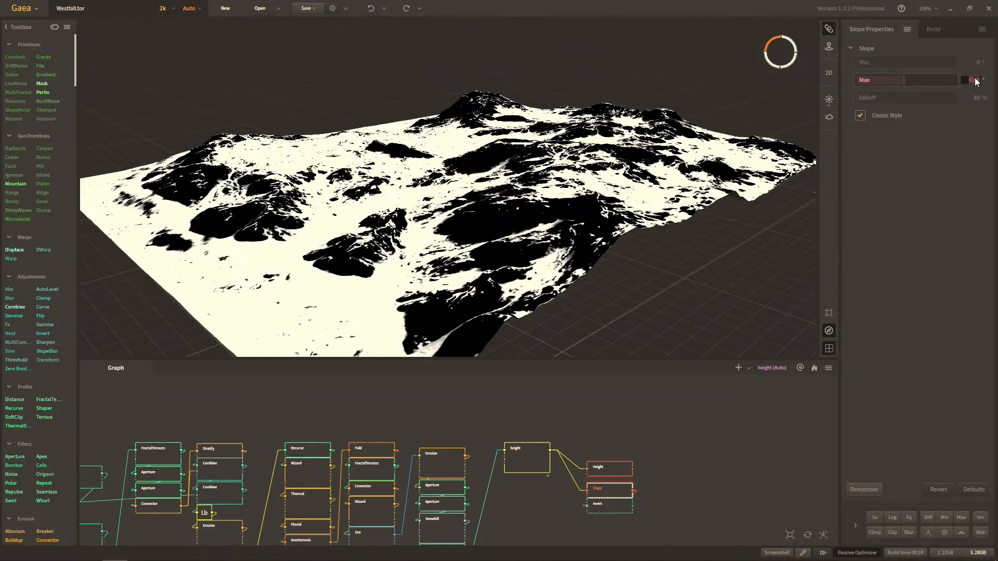
left_click_drag(559, 337, 591, 498)
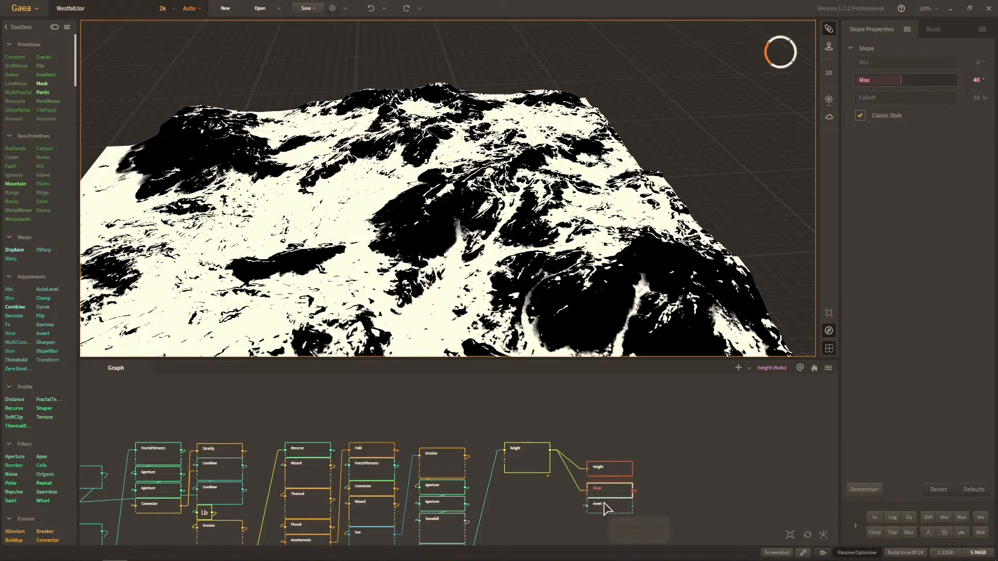
left_click_drag(586, 272, 483, 307)
scroll(461, 317, "down", 5)
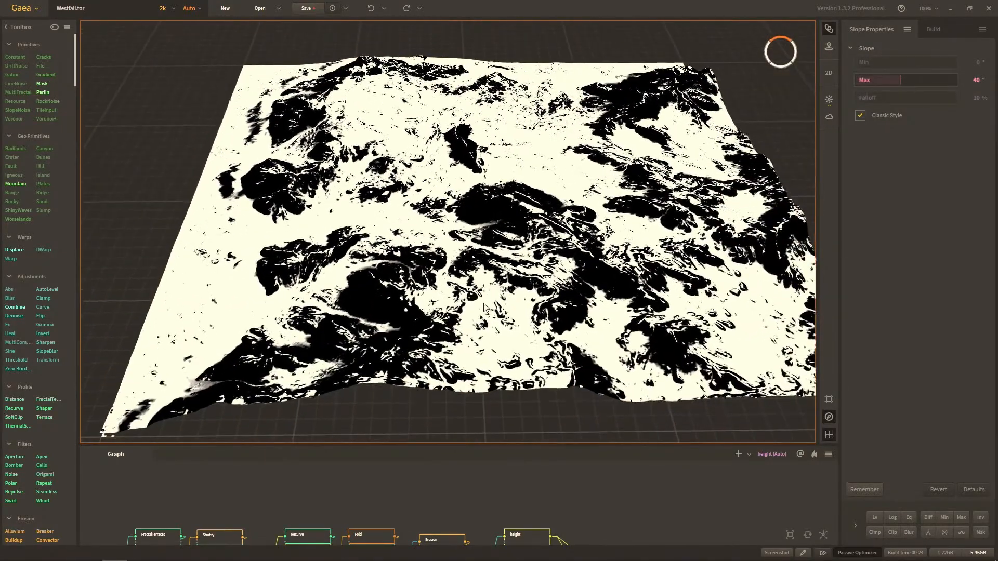
Step: Preview the Invert node below the Slope mask and examine the inverted mask on the cliffs and mountainsides from several angles
middle_click_drag(557, 520, 472, 455)
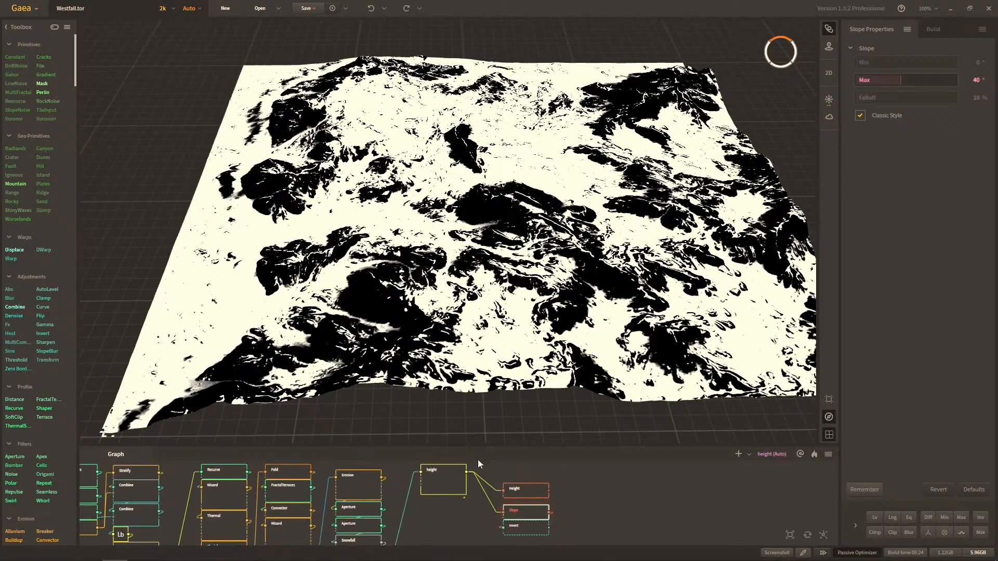
left_click(525, 532)
left_click_drag(463, 374, 519, 361)
scroll(518, 349, "up", 3)
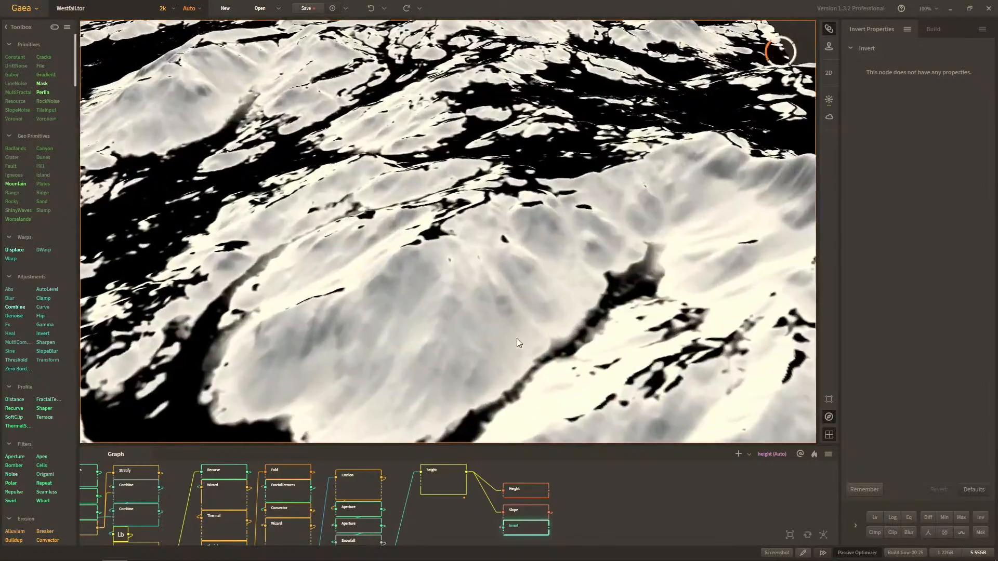
left_click_drag(715, 186, 569, 221)
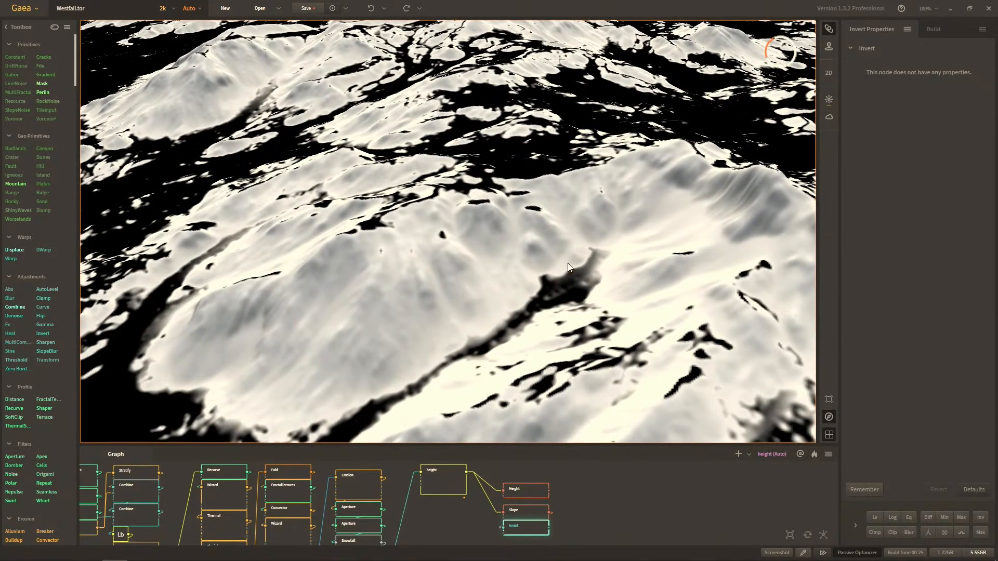
left_click_drag(568, 263, 545, 173)
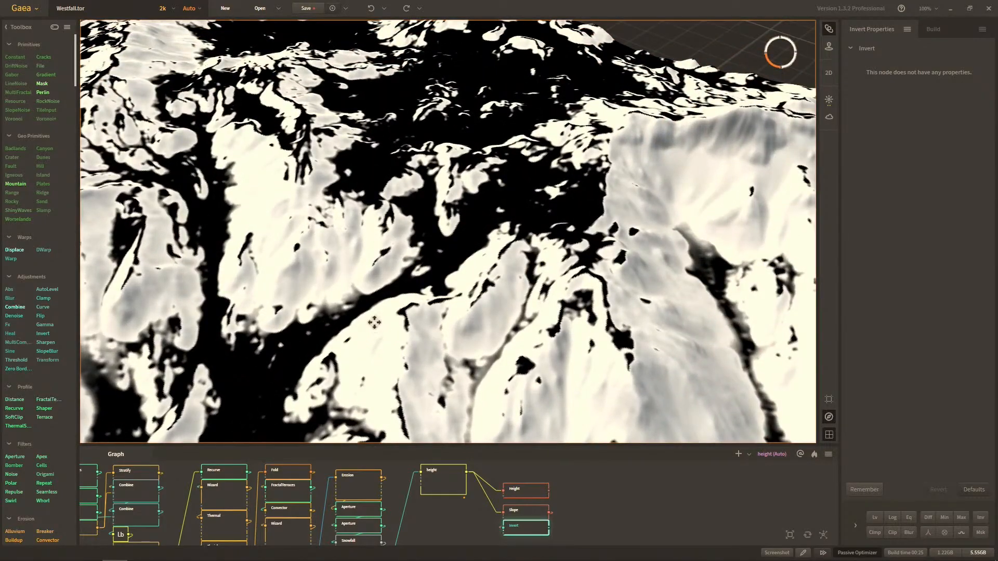
left_click_drag(375, 326, 525, 347)
left_click_drag(528, 266, 501, 295)
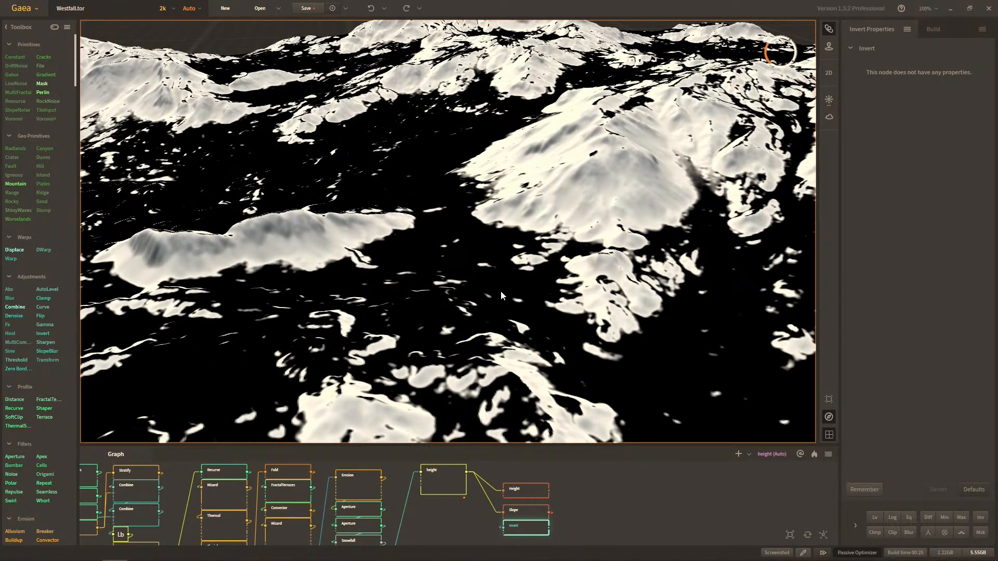
left_click_drag(506, 288, 363, 195)
left_click_drag(360, 235, 471, 246)
left_click_drag(401, 217, 529, 326)
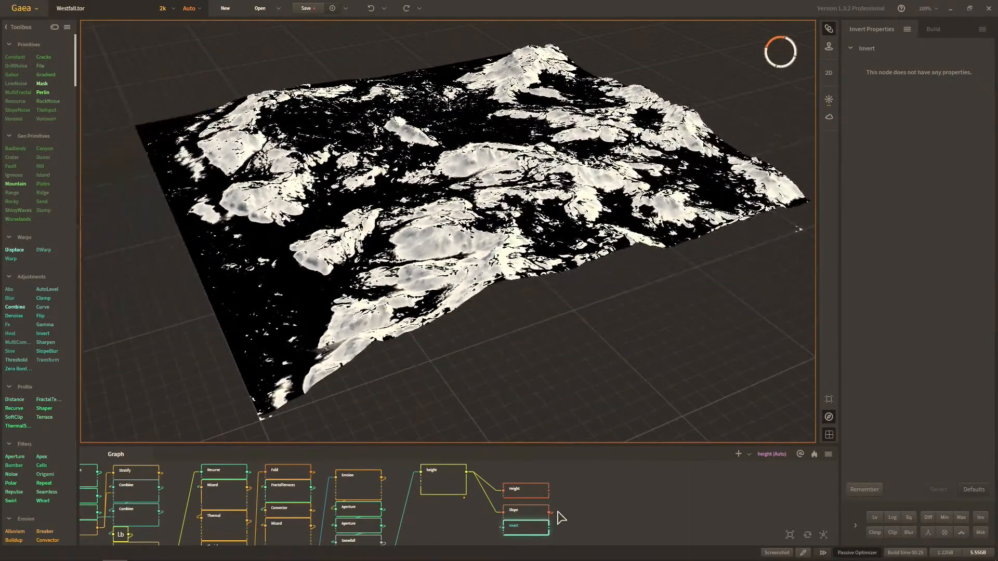
scroll(543, 474, "down", 1)
Step: Enlarge the graph area and preview the FractalTerraces node and the second Aperture node beneath it
left_click_drag(525, 449, 533, 320)
middle_click_drag(454, 470, 565, 506)
left_click(507, 445)
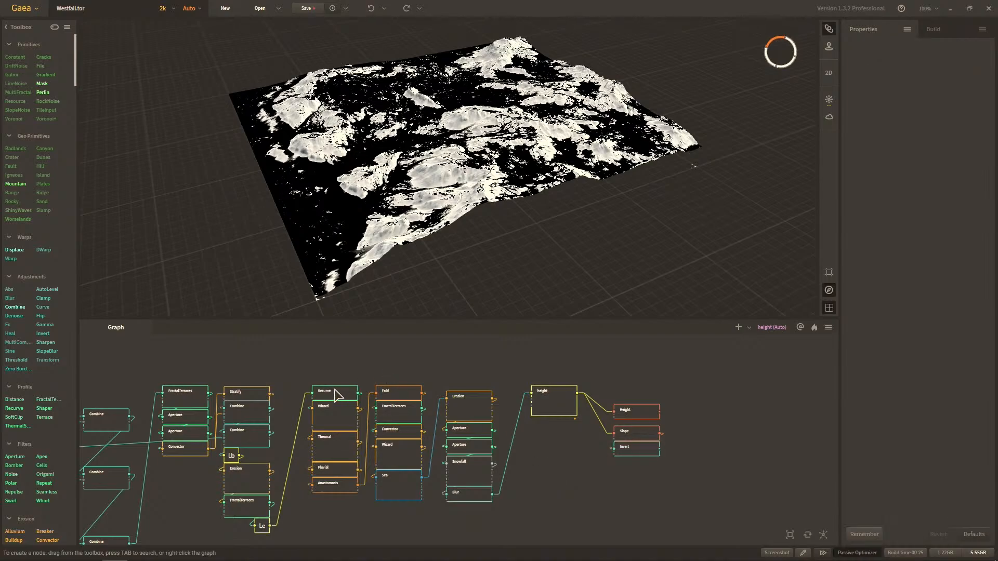
middle_click_drag(307, 409, 349, 408)
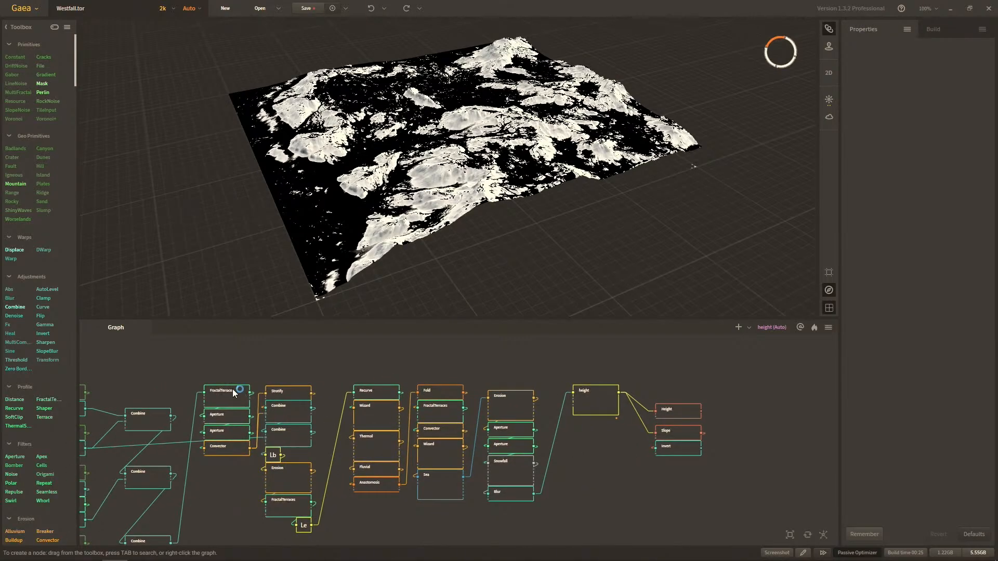
left_click(233, 393)
left_click(232, 436)
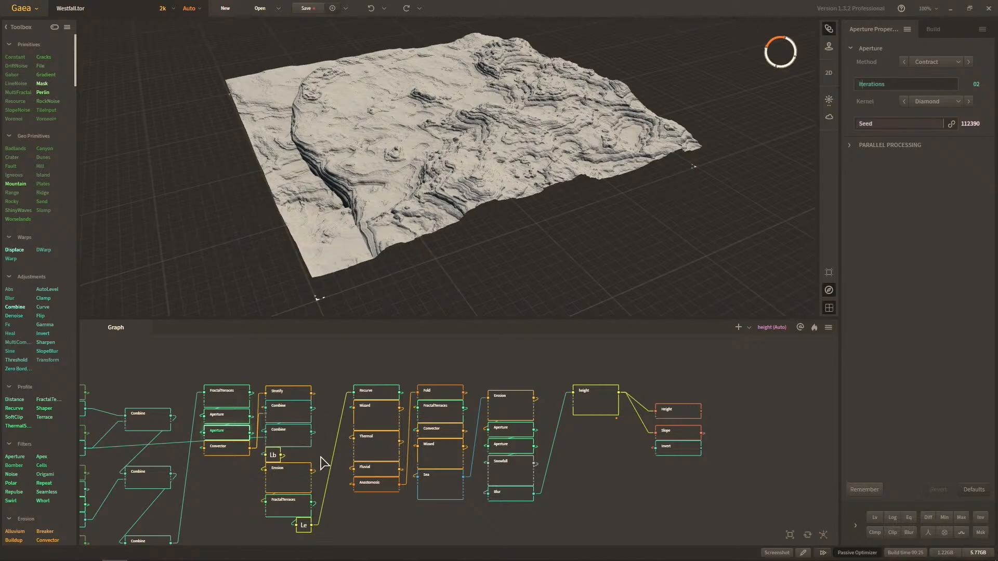
Step: Preview the Recurve, Fold, Aperture and Snowfall nodes along the chain to compare each one's effect on the terrain
left_click(384, 394)
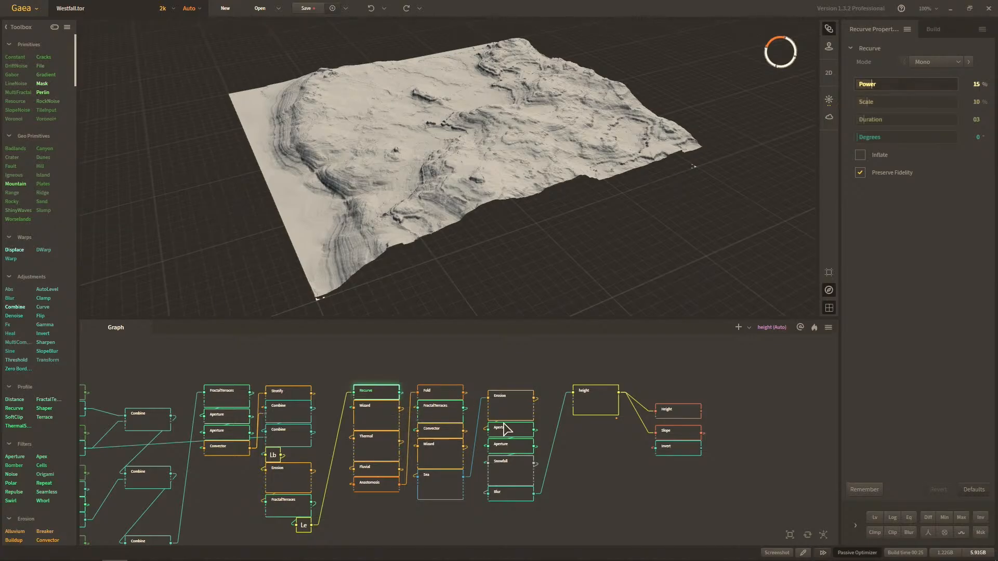
left_click(446, 401)
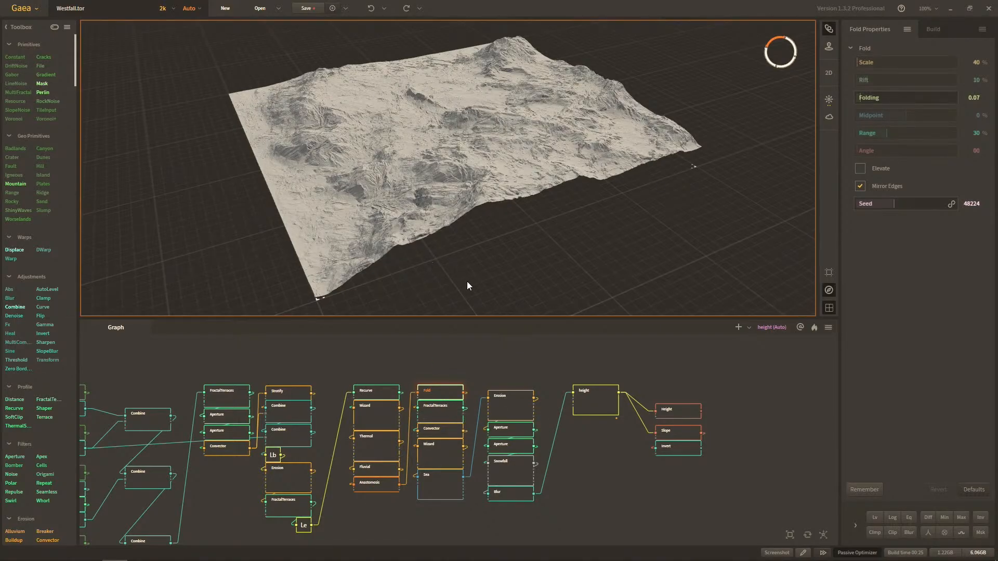
left_click(510, 434)
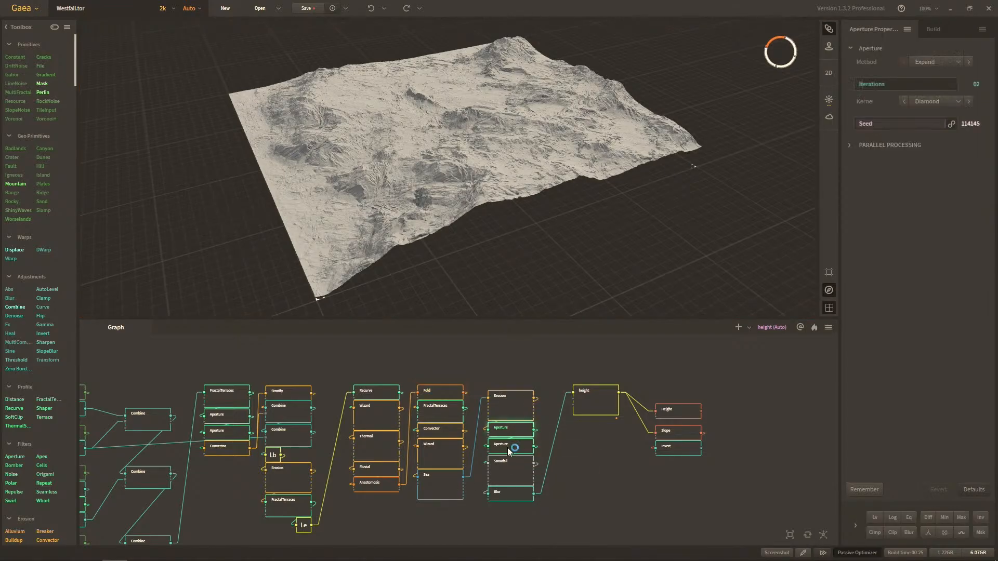
left_click(515, 470)
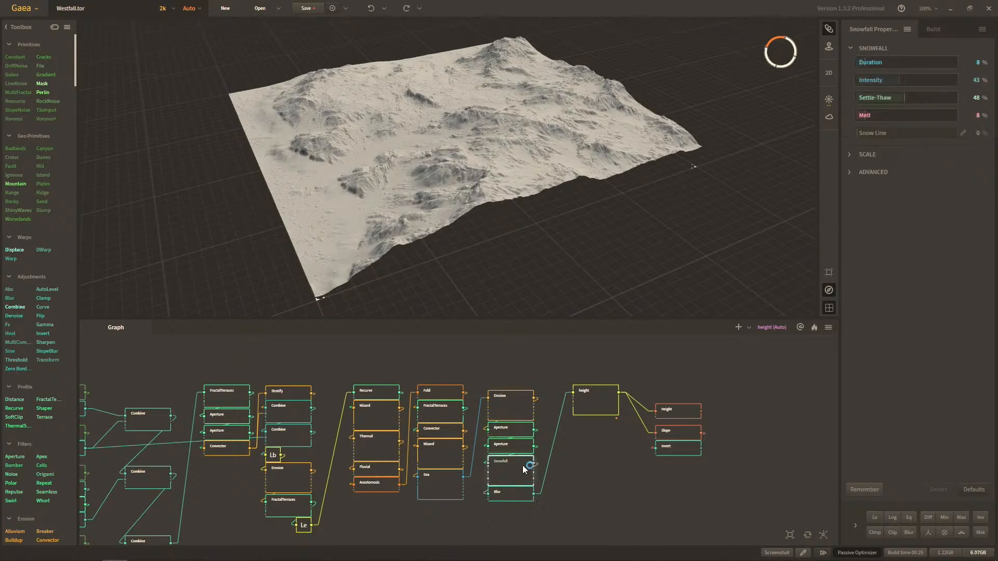
Step: Preview the Blur node and the final height output, and examine the finished landscape more closely
left_click(498, 495)
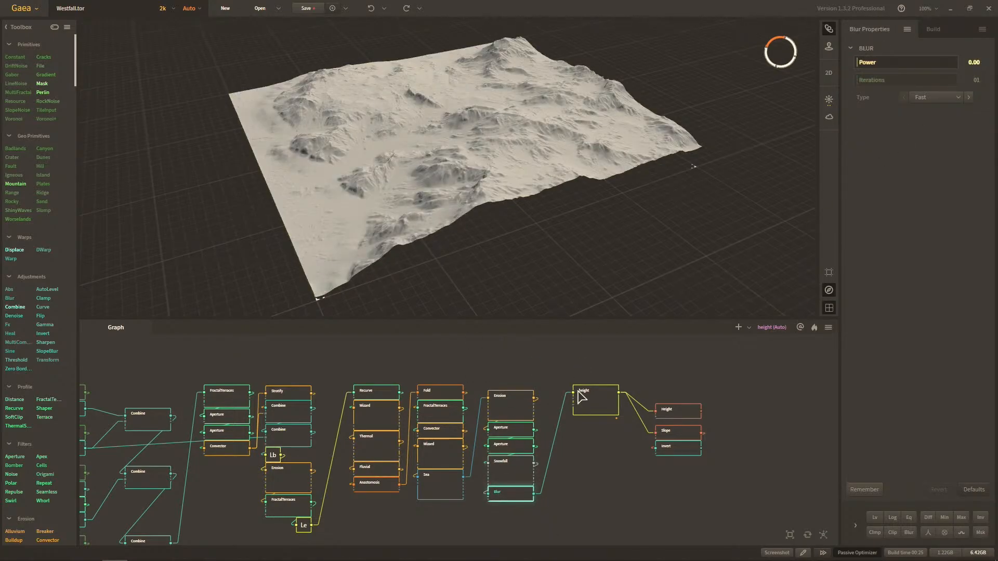
left_click(581, 396)
scroll(579, 279, "up", 5)
left_click_drag(560, 250, 546, 261)
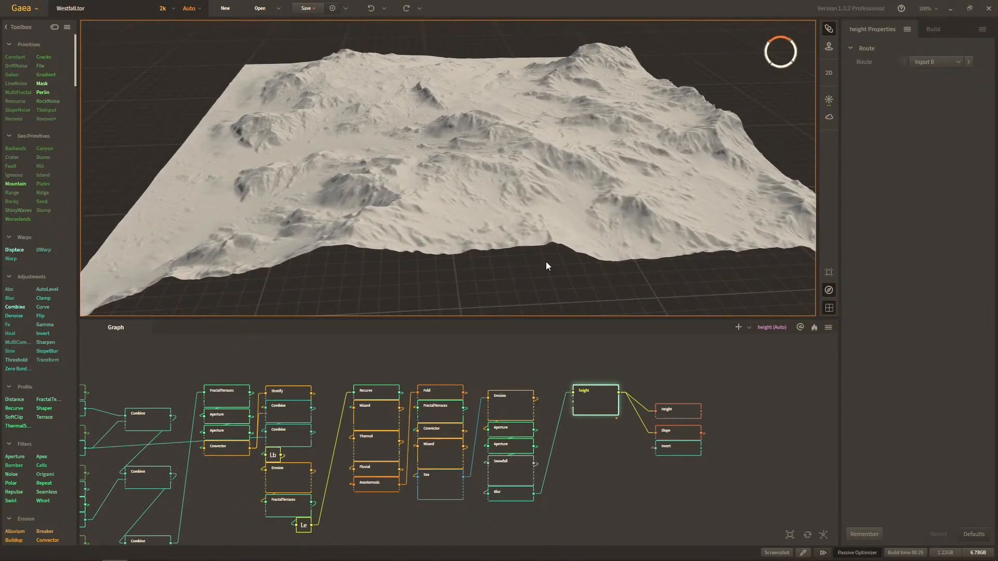